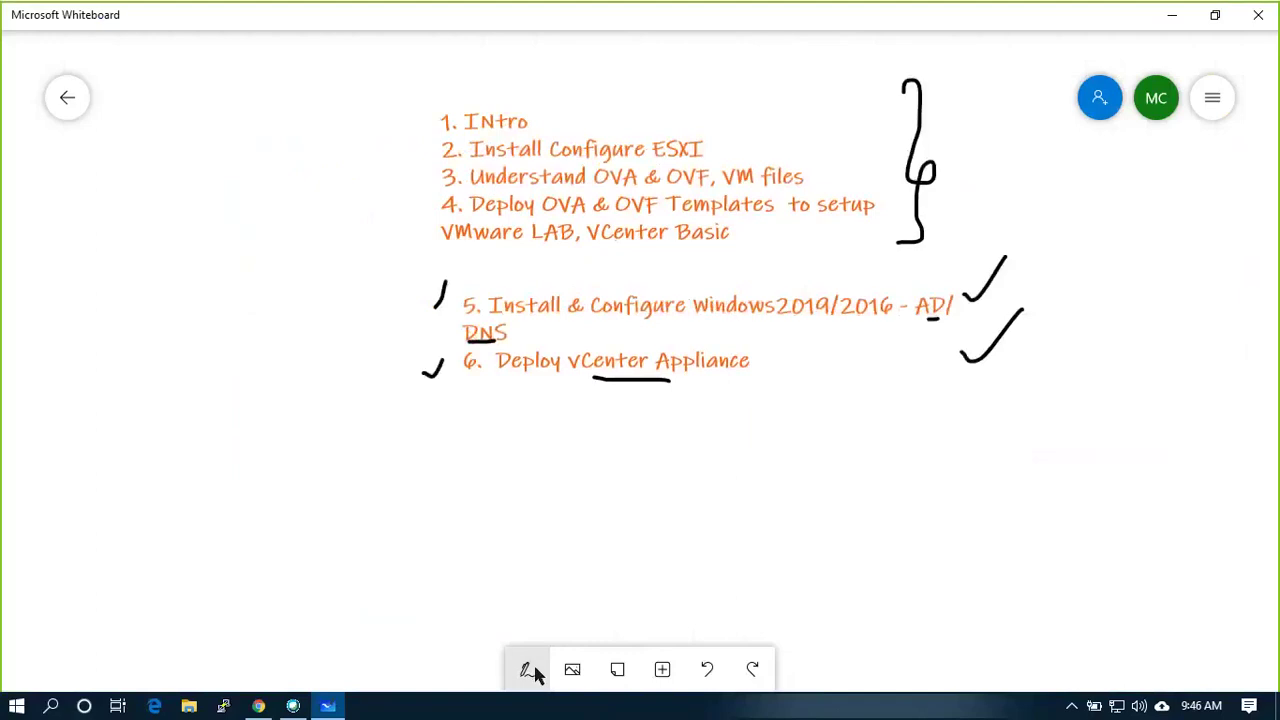
With the red pen, tick beside the brace, underline 'Basic', and check and underline item 5
click(527, 669)
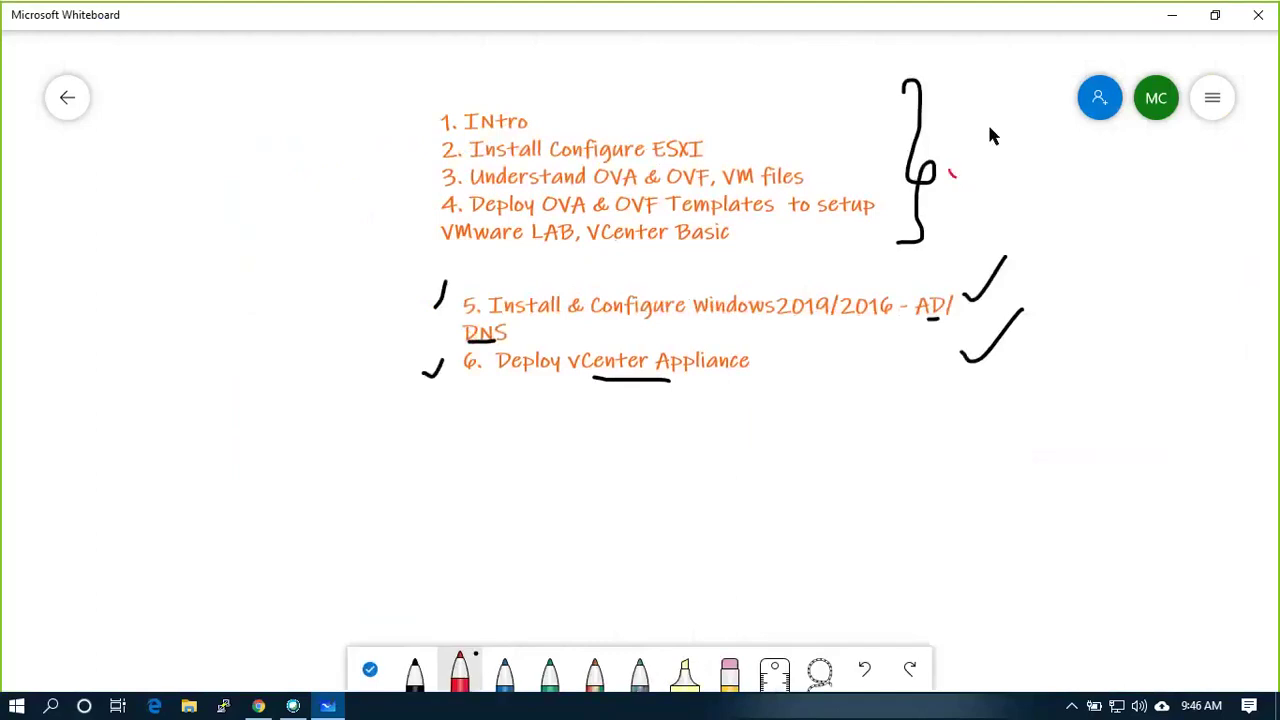
drag(989, 128, 992, 125)
drag(680, 253, 746, 253)
mouse_move(428, 294)
mouse_down()
mouse_move(436, 306)
mouse_move(450, 275)
mouse_up()
drag(508, 320, 785, 325)
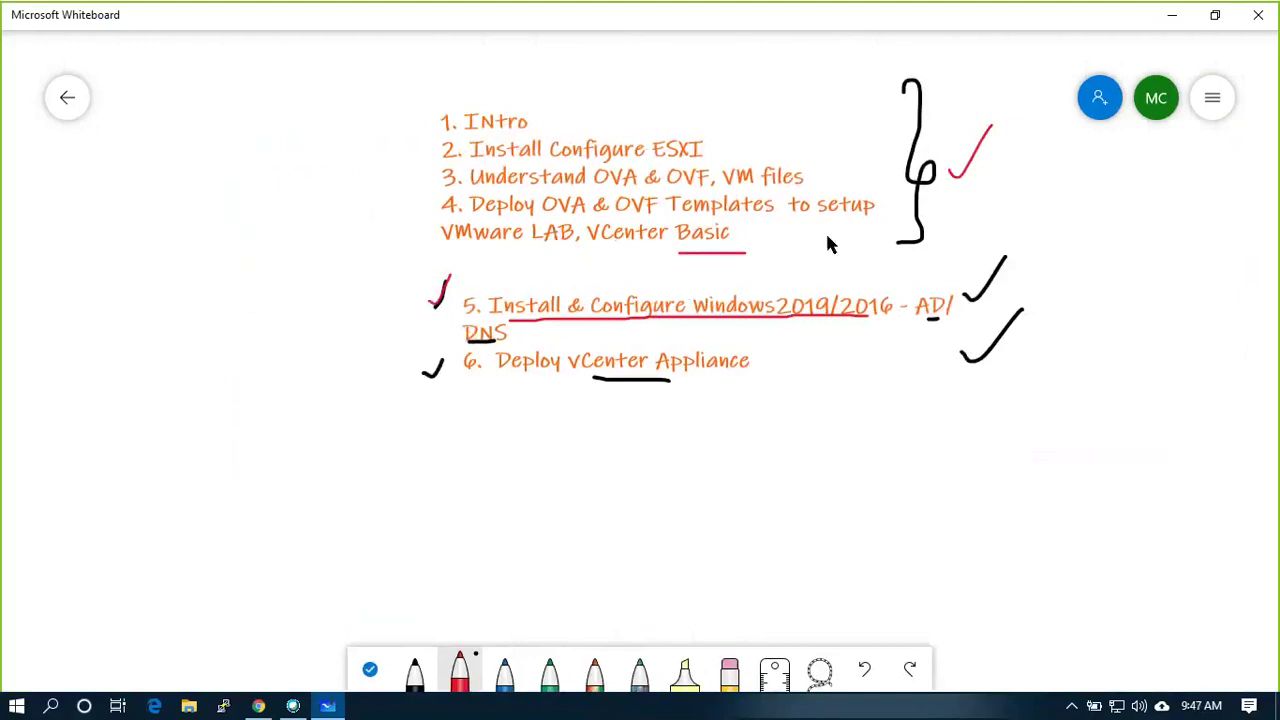
Add two red check marks above item 5 and a red arrow pointing at it
drag(785, 278, 828, 237)
drag(851, 287, 895, 264)
mouse_move(386, 313)
mouse_down()
mouse_move(410, 313)
mouse_move(399, 320)
mouse_up()
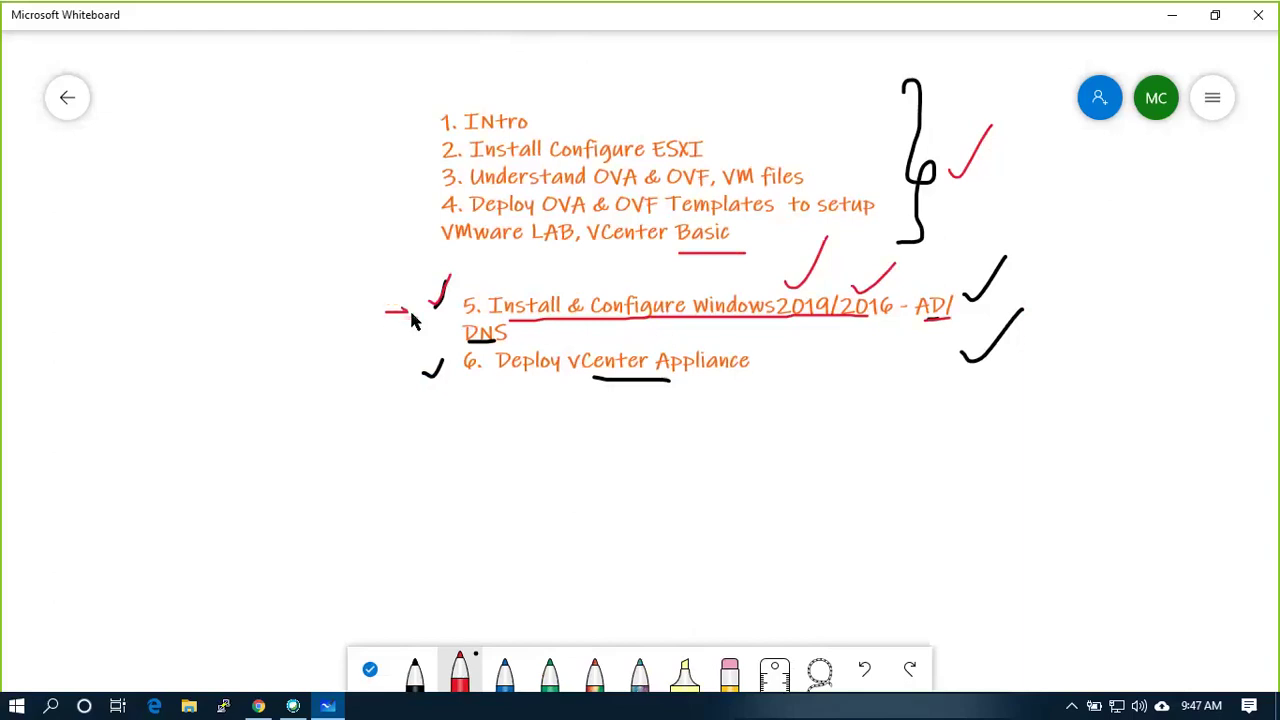
right_click(293, 320)
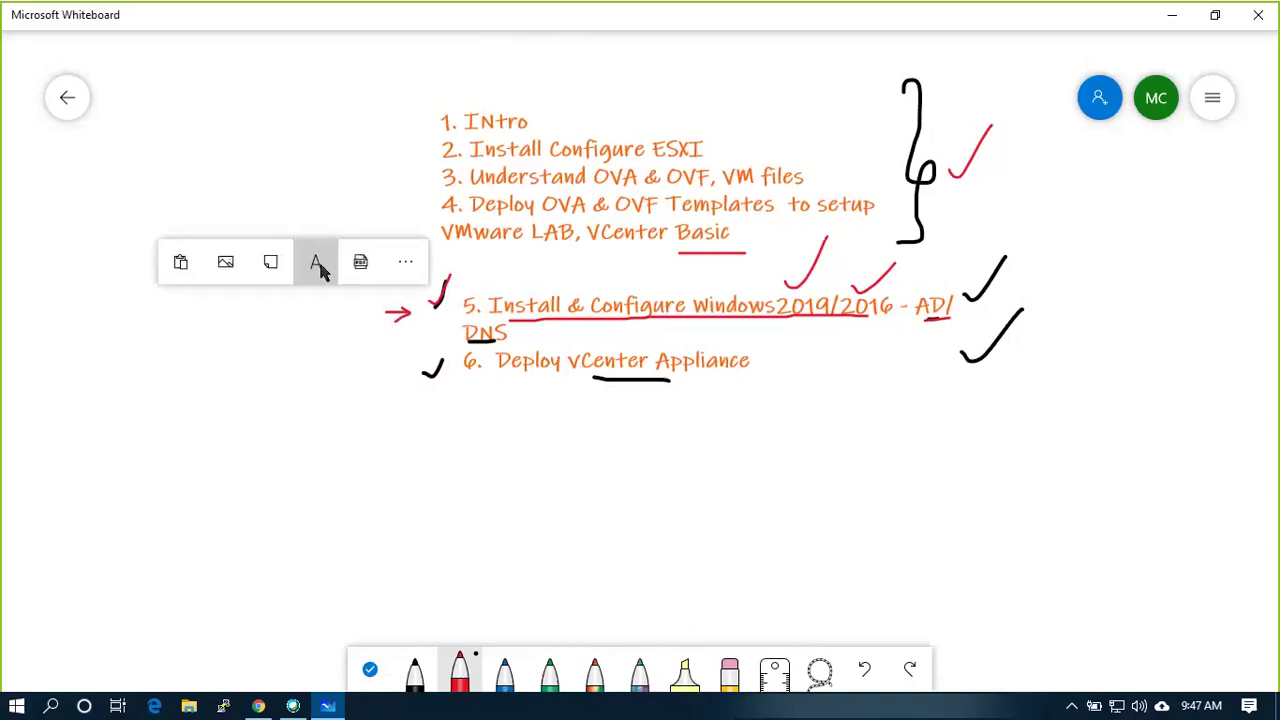
Add a text label reading 192.168.30.55 to the left of item 5
click(320, 266)
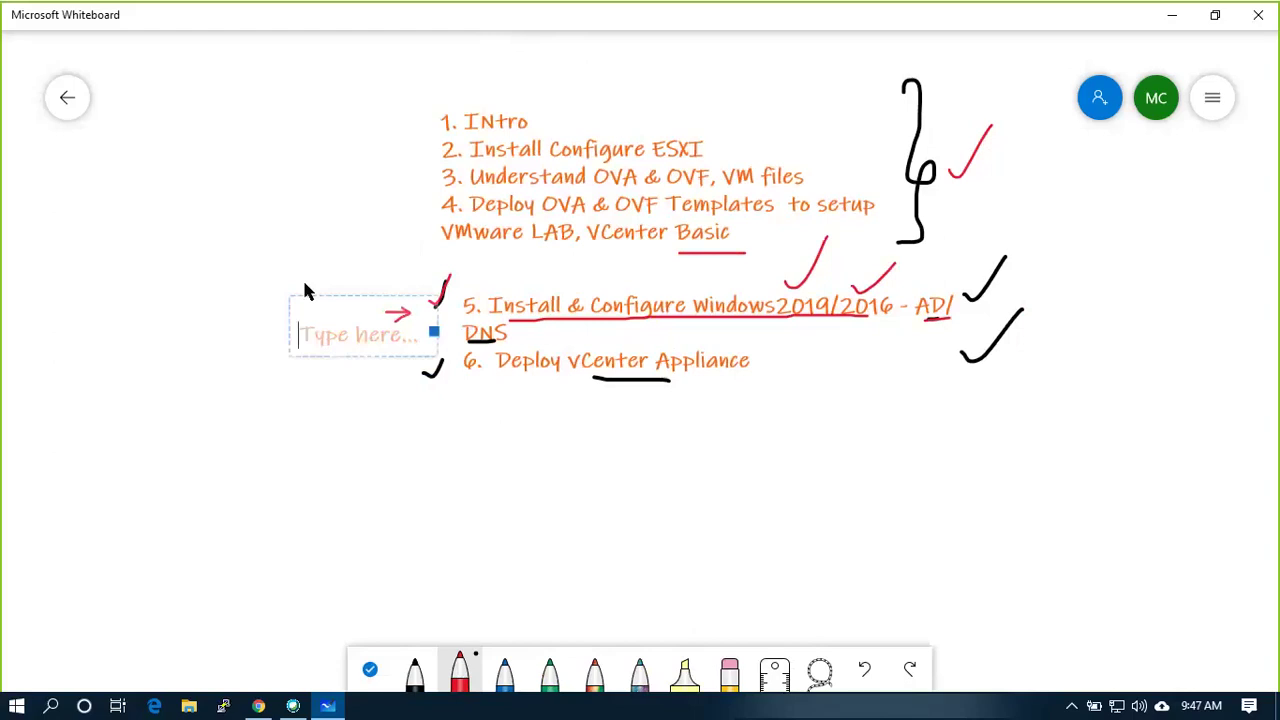
click(192, 326)
right_click(198, 318)
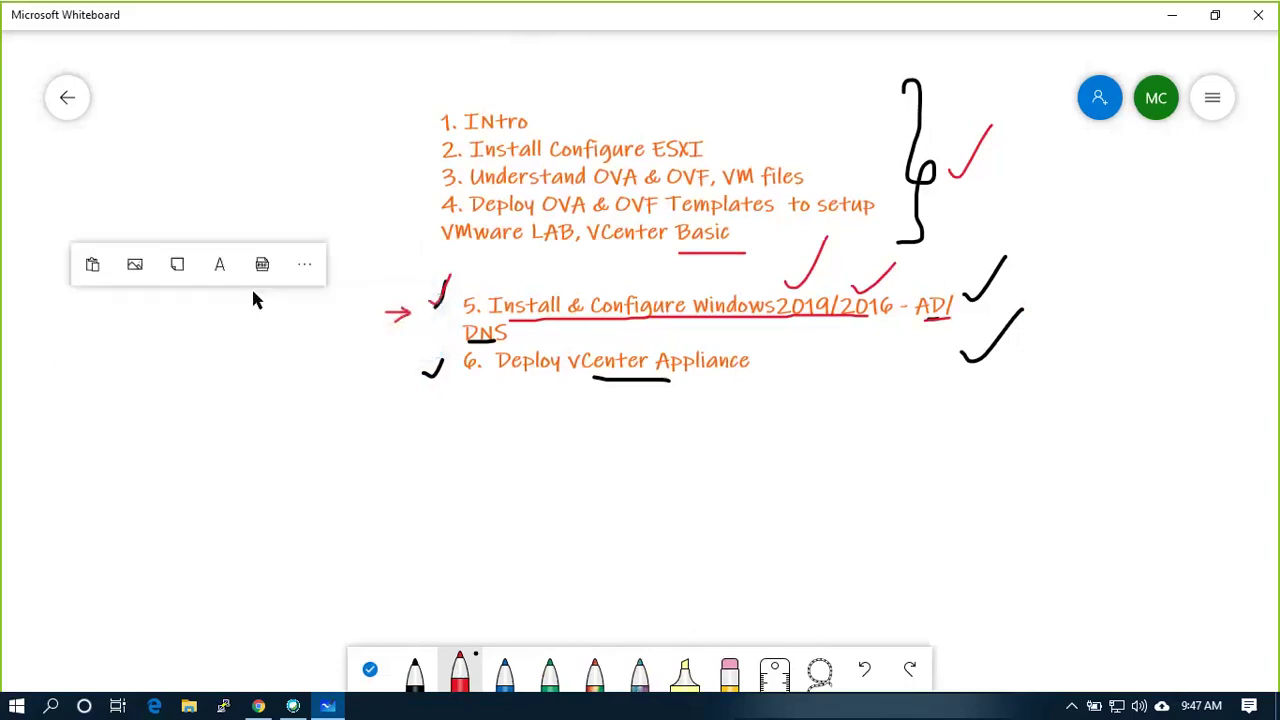
click(232, 267)
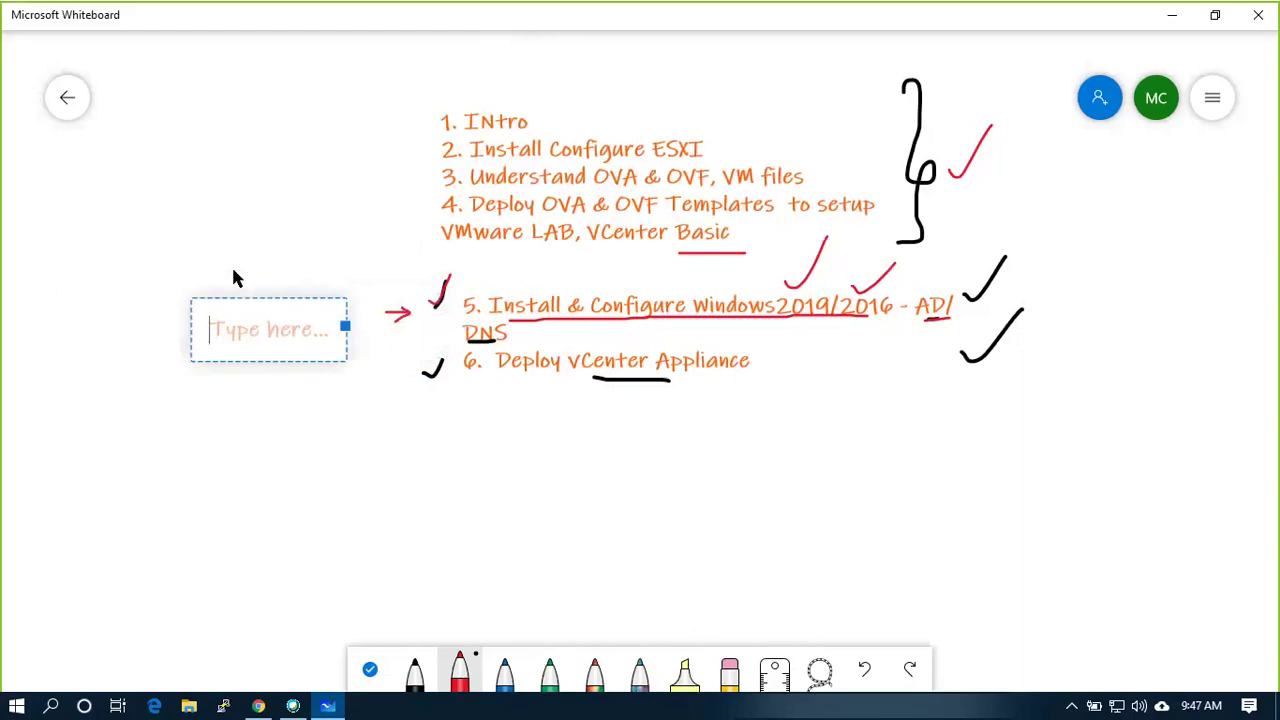
text(192.1)
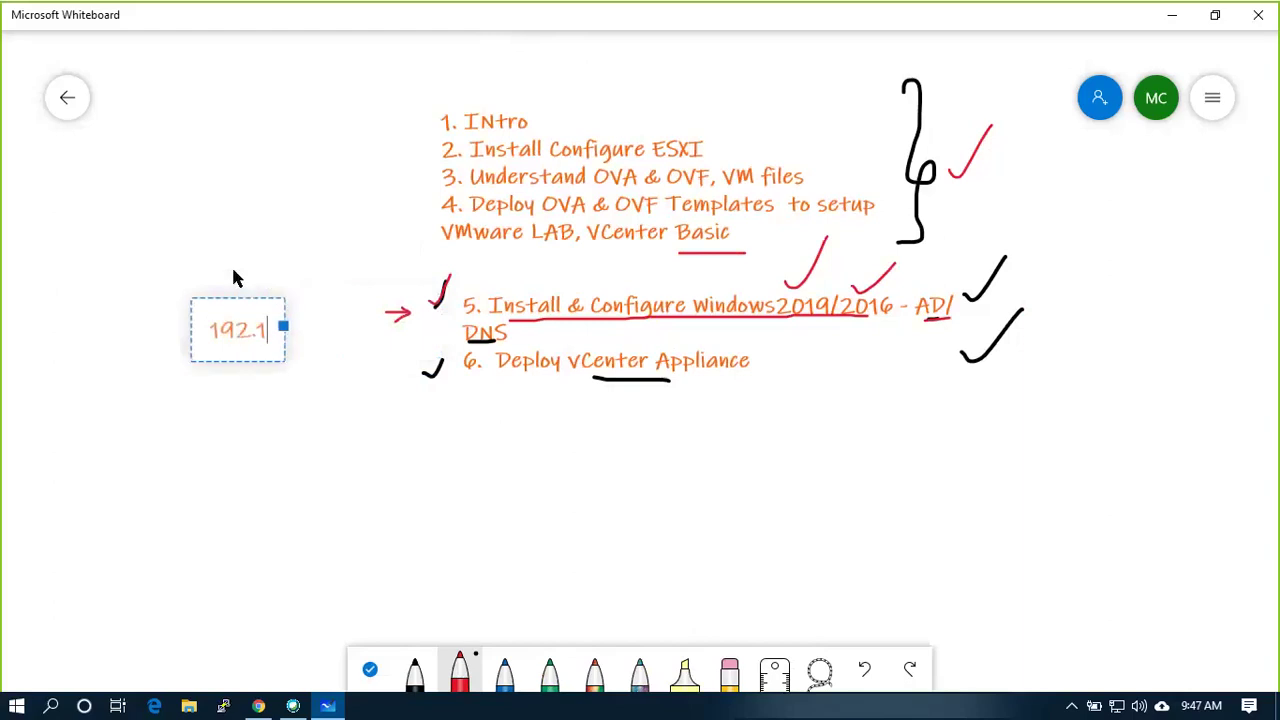
text(68.30.55)
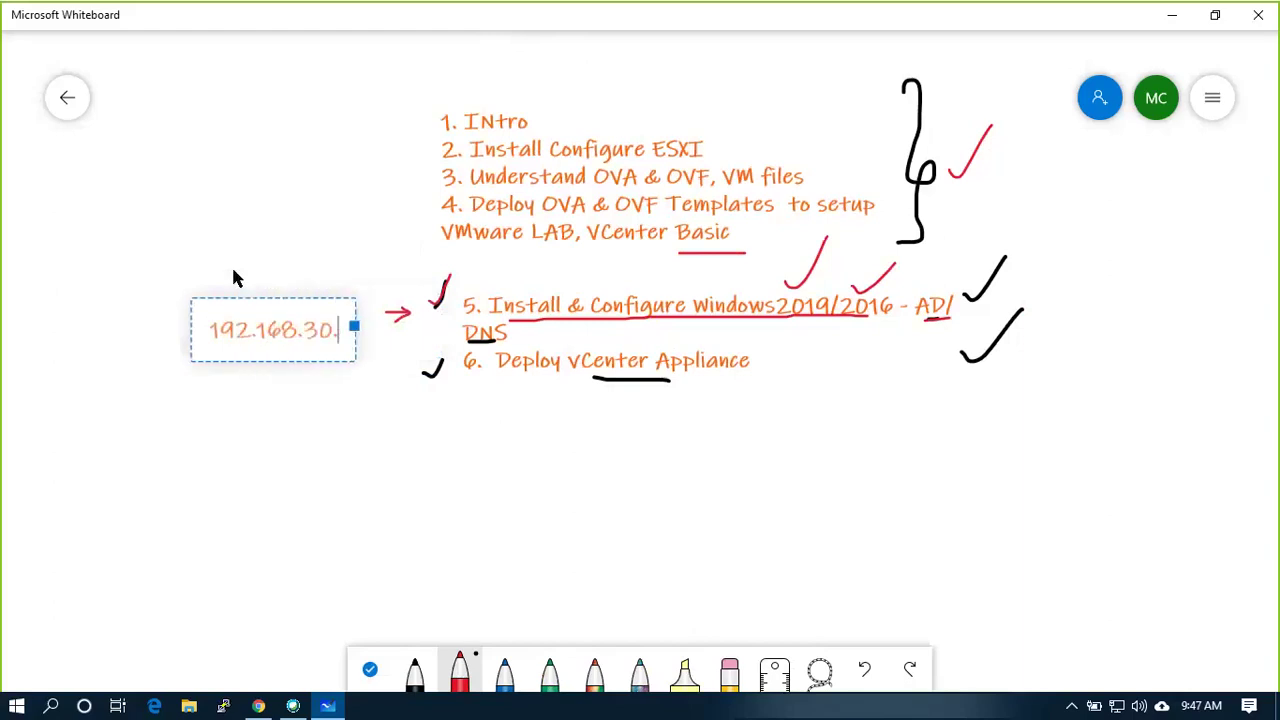
Draw a red box around 192.168.30.55 and a curved red arrow connecting it up to item 3
click(305, 428)
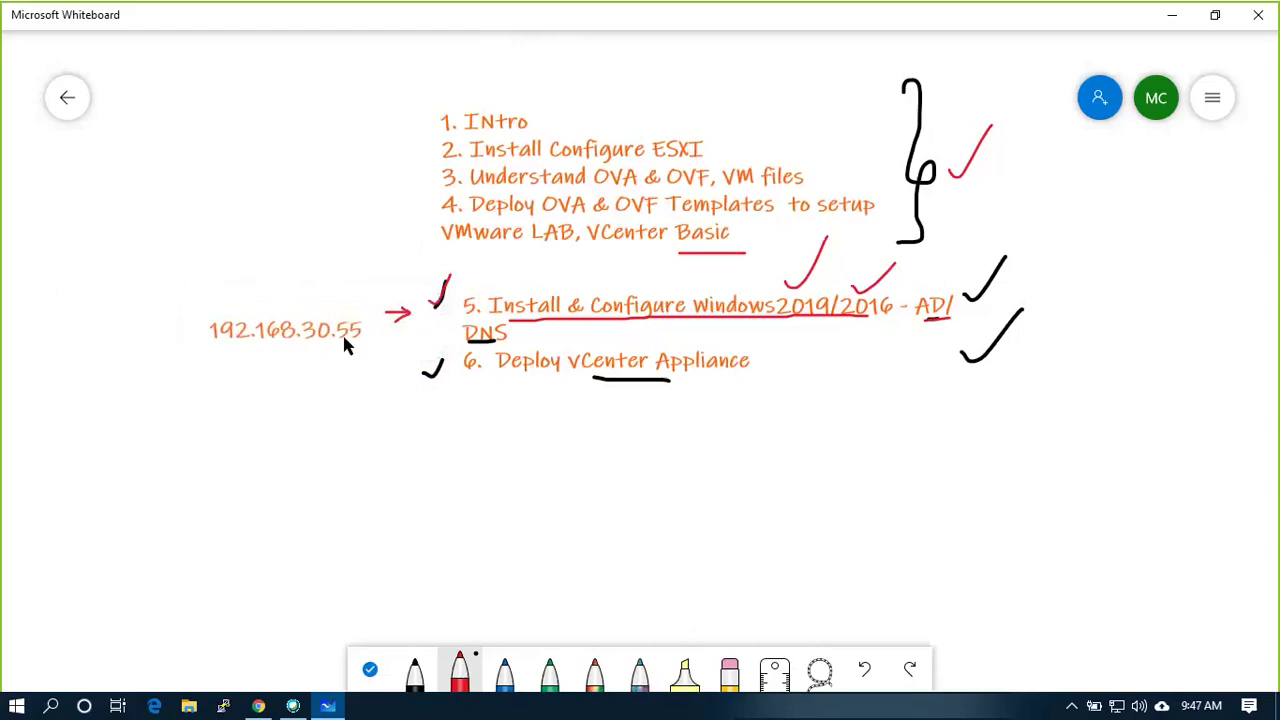
mouse_move(237, 340)
mouse_down()
mouse_move(351, 344)
mouse_move(366, 314)
mouse_move(207, 300)
mouse_move(207, 340)
mouse_move(231, 186)
mouse_move(415, 185)
mouse_up()
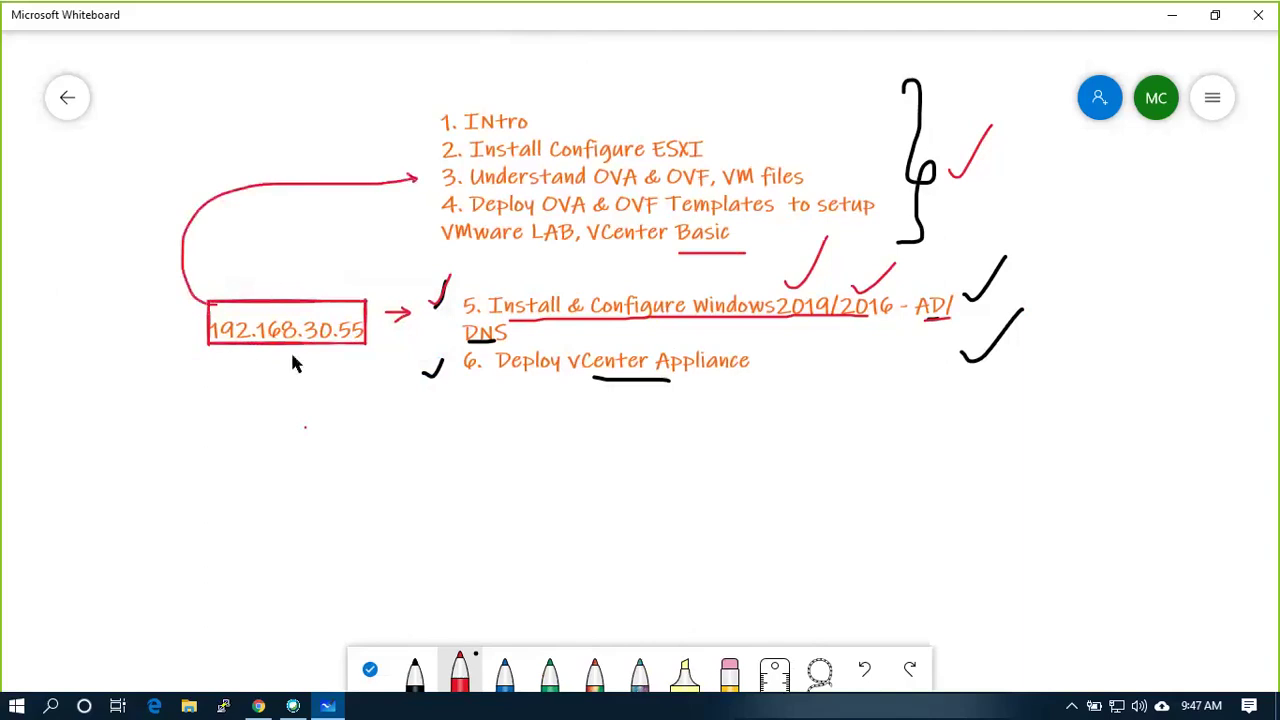
drag(206, 288, 181, 321)
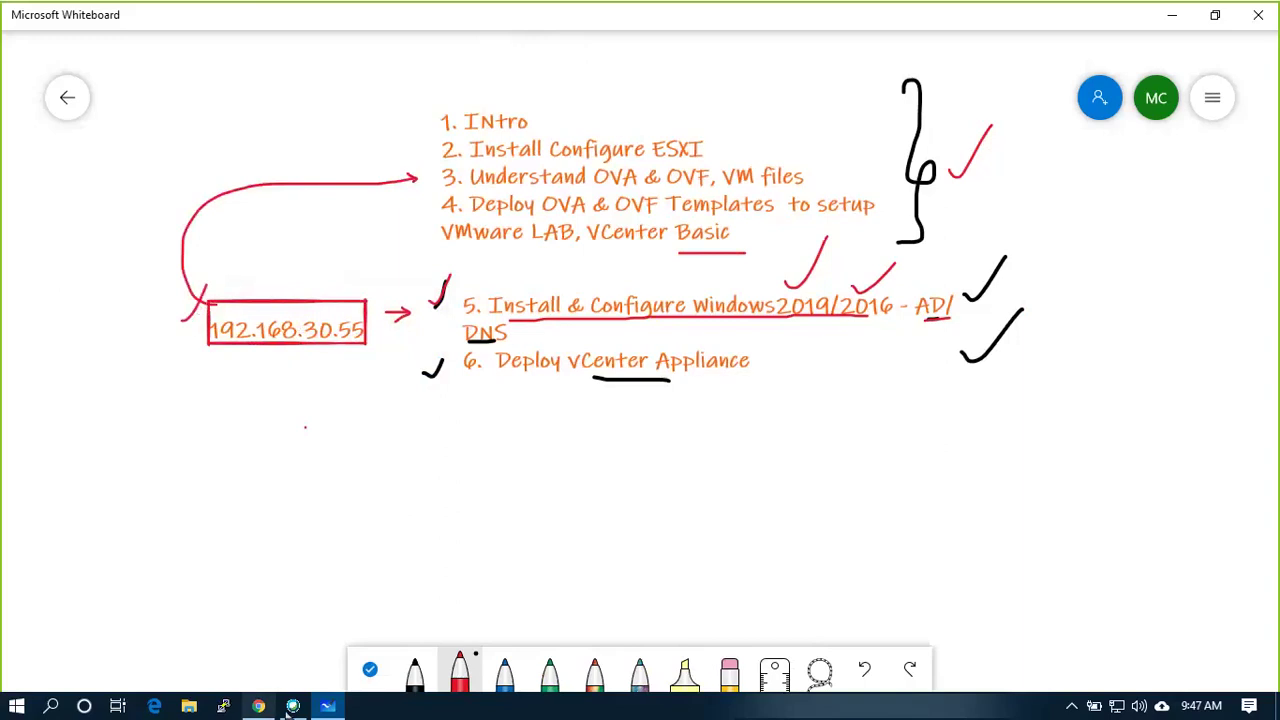
Bring the ESXi host page forward and start a new VM from the host's actions menu
mouse_move(272, 710)
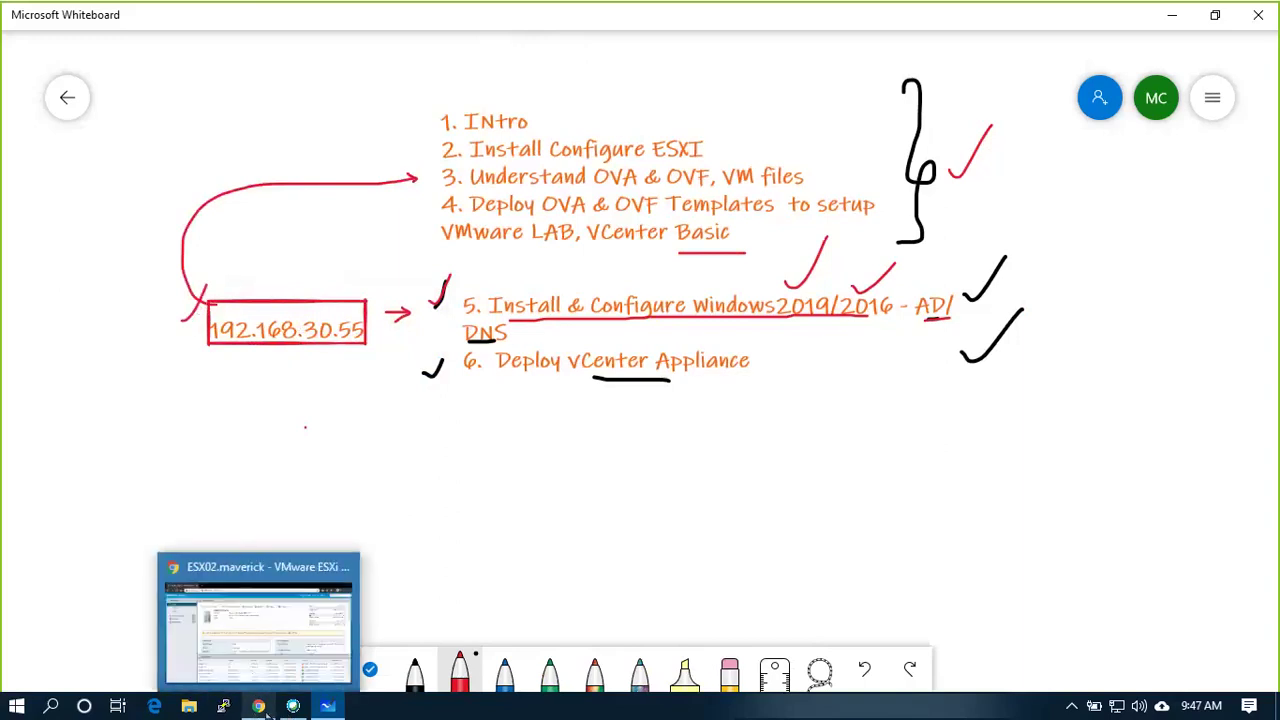
click(265, 708)
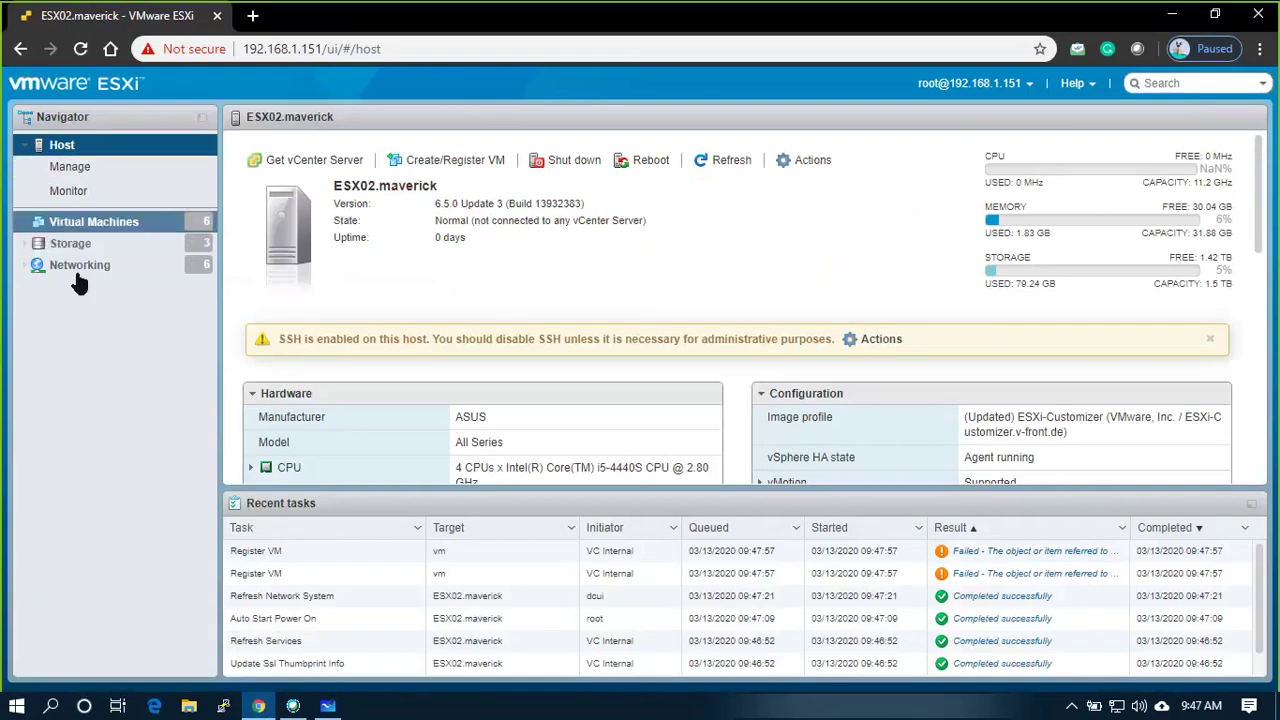
click(190, 228)
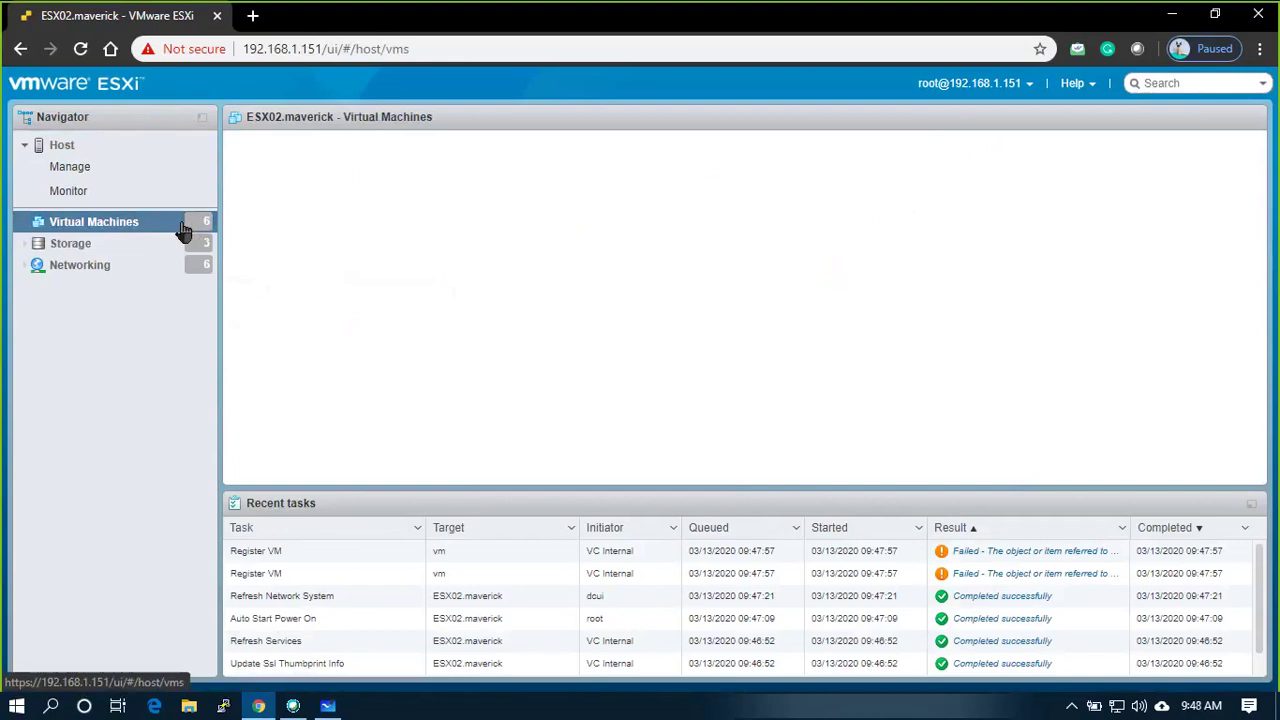
click(120, 150)
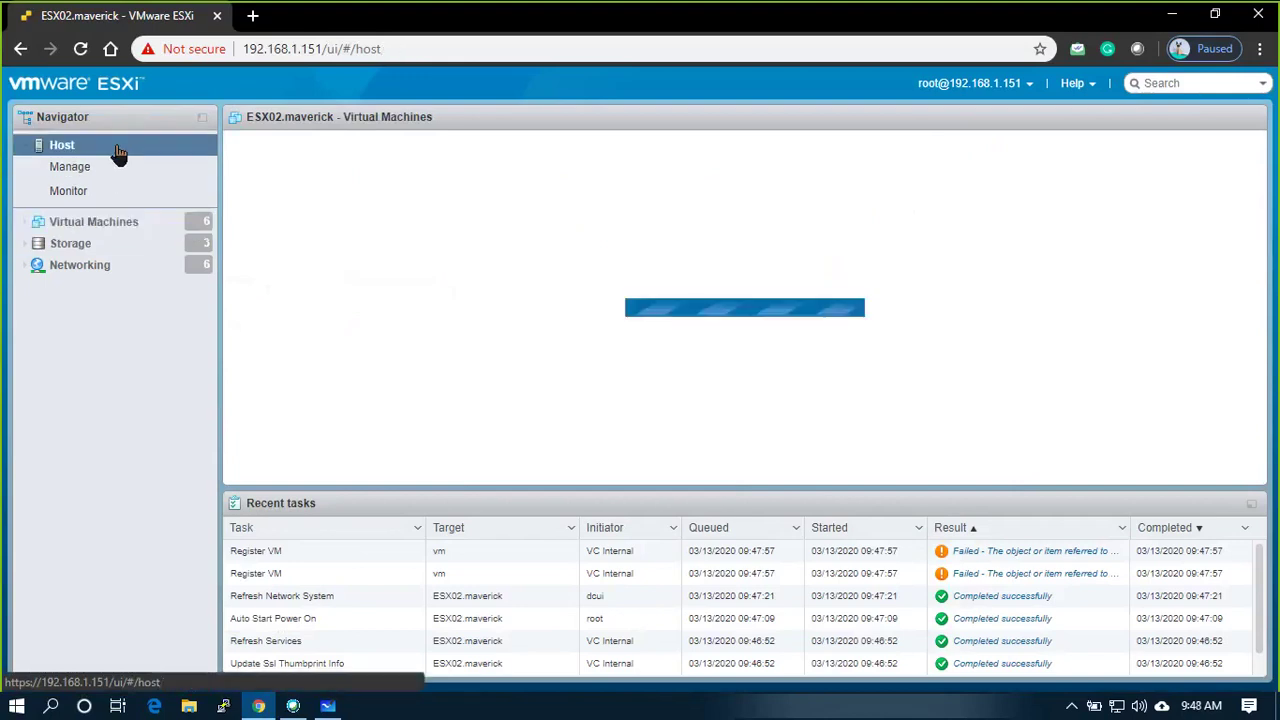
click(137, 231)
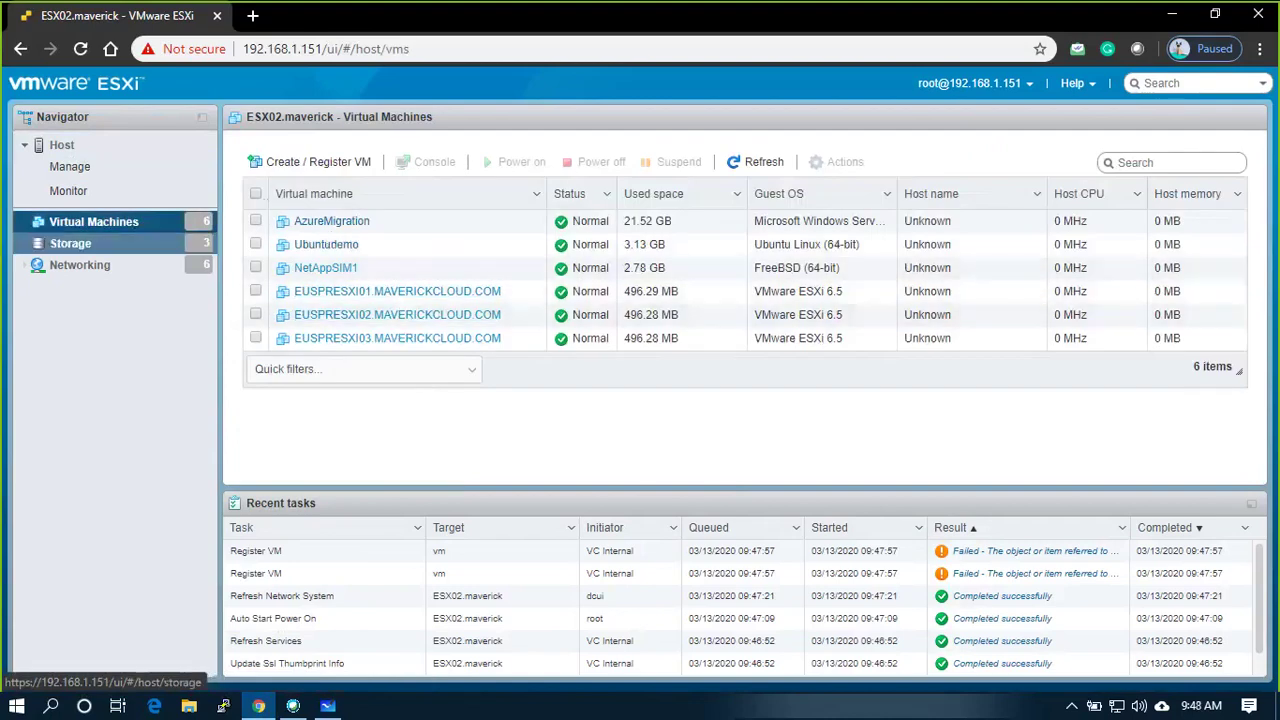
click(63, 146)
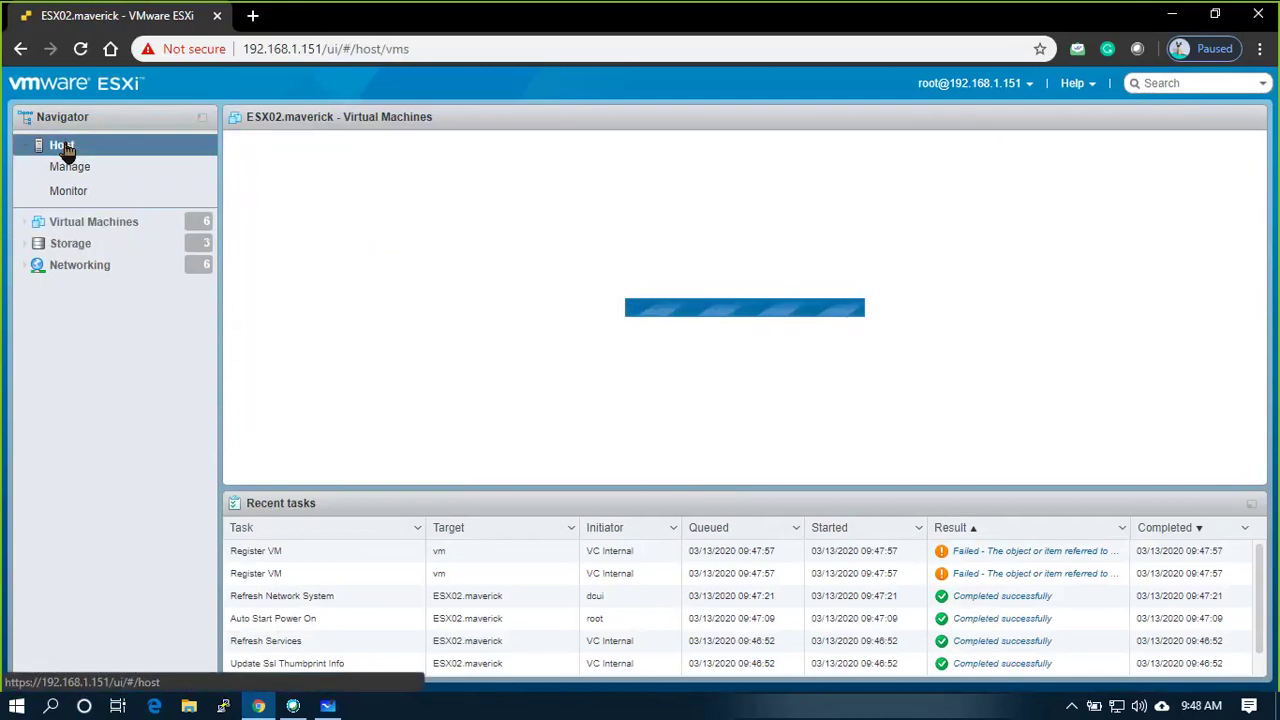
right_click(63, 146)
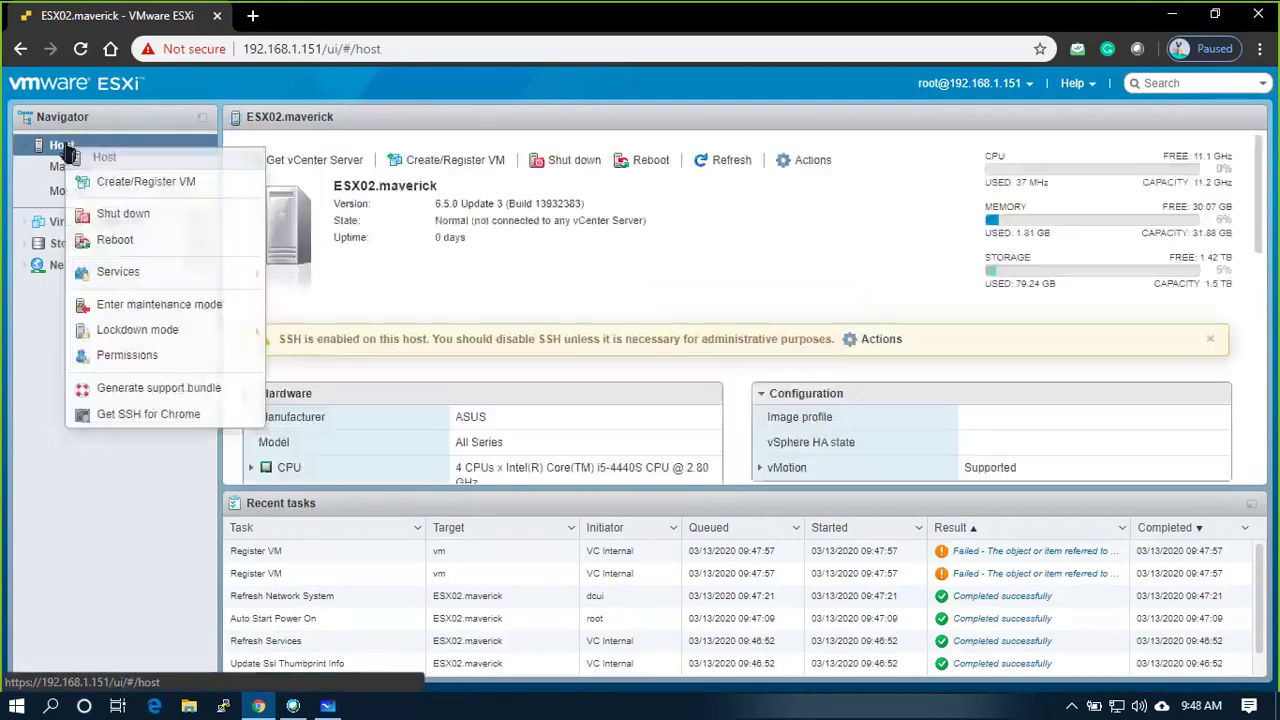
click(104, 184)
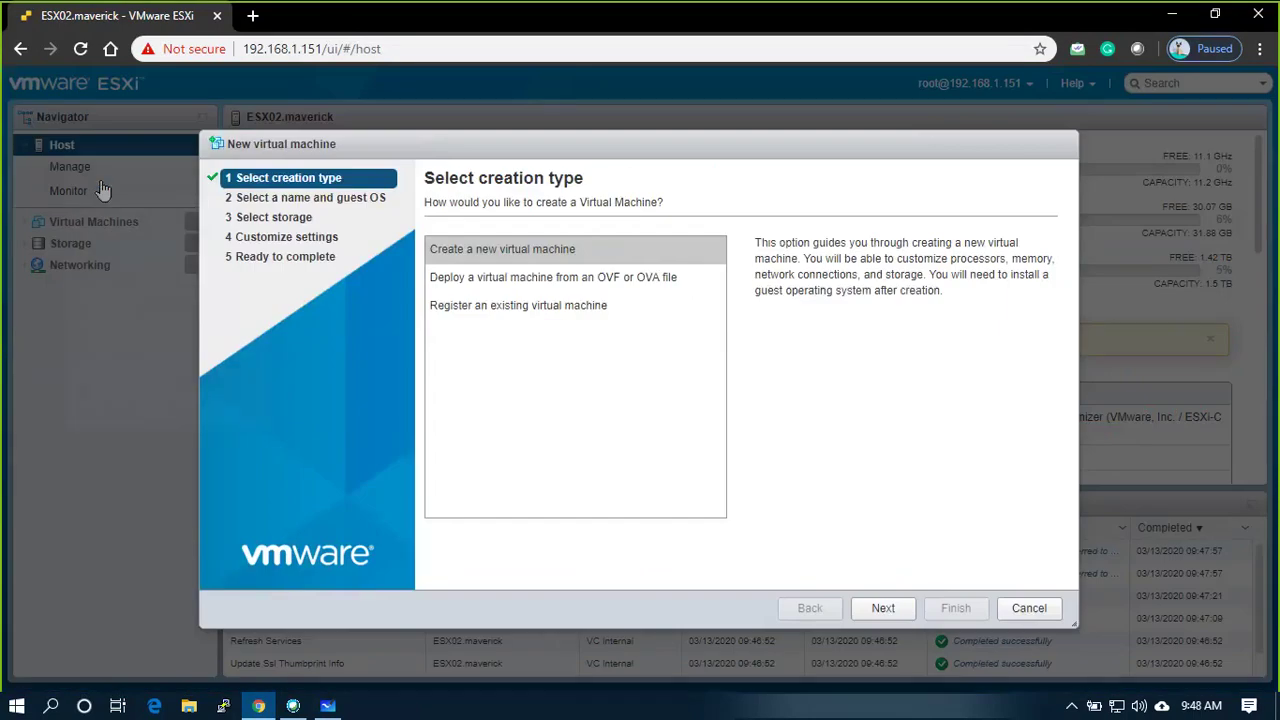
click(903, 610)
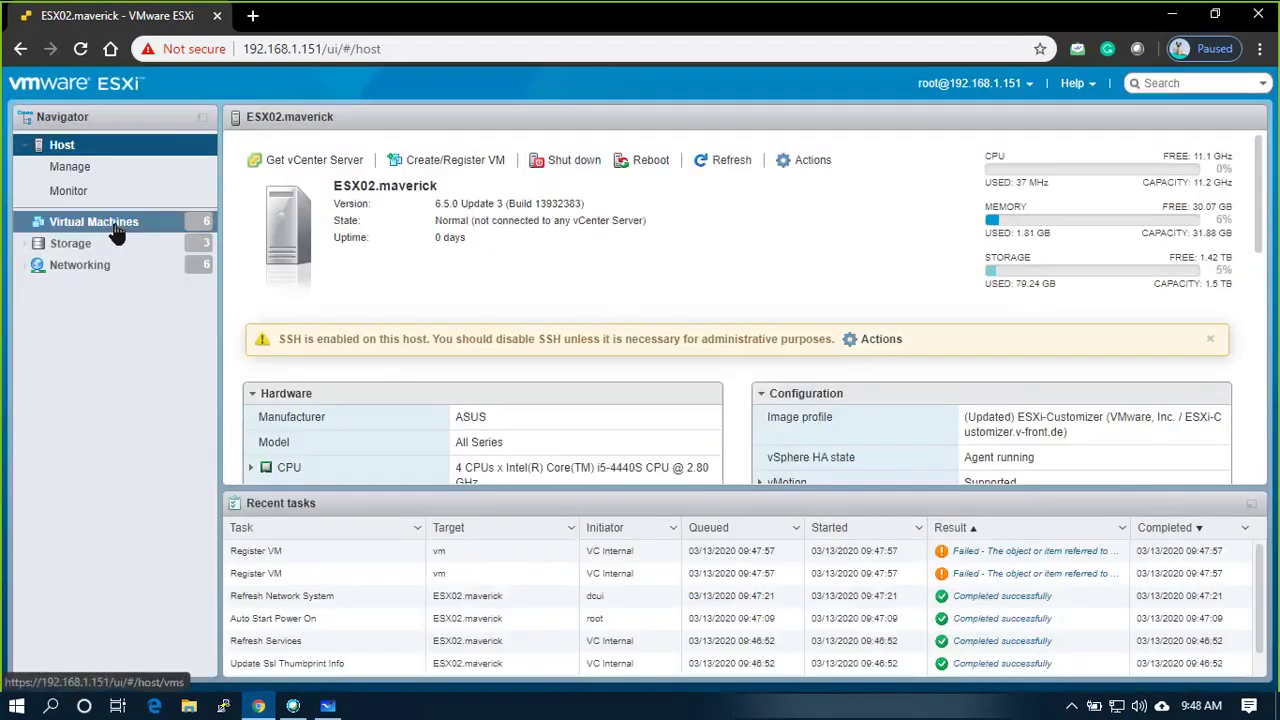
Launch Create/Register VM from the Virtual Machines list's context menu
click(117, 226)
click(72, 150)
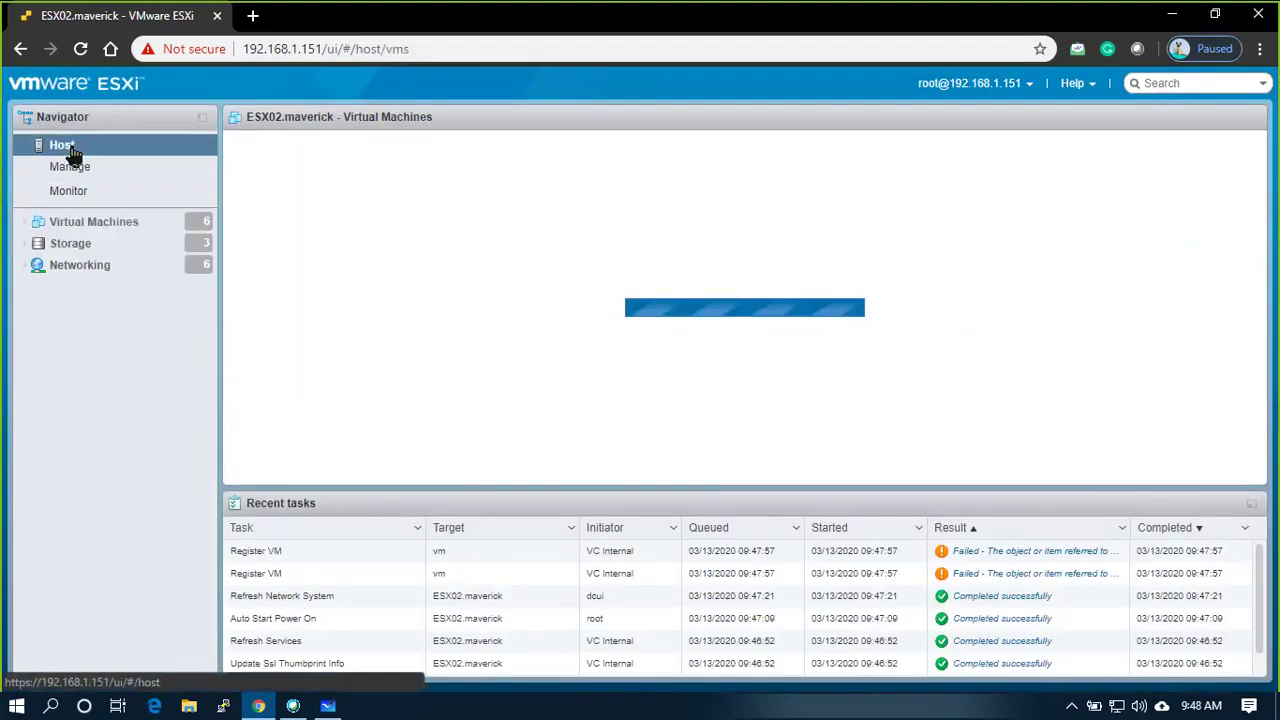
click(100, 228)
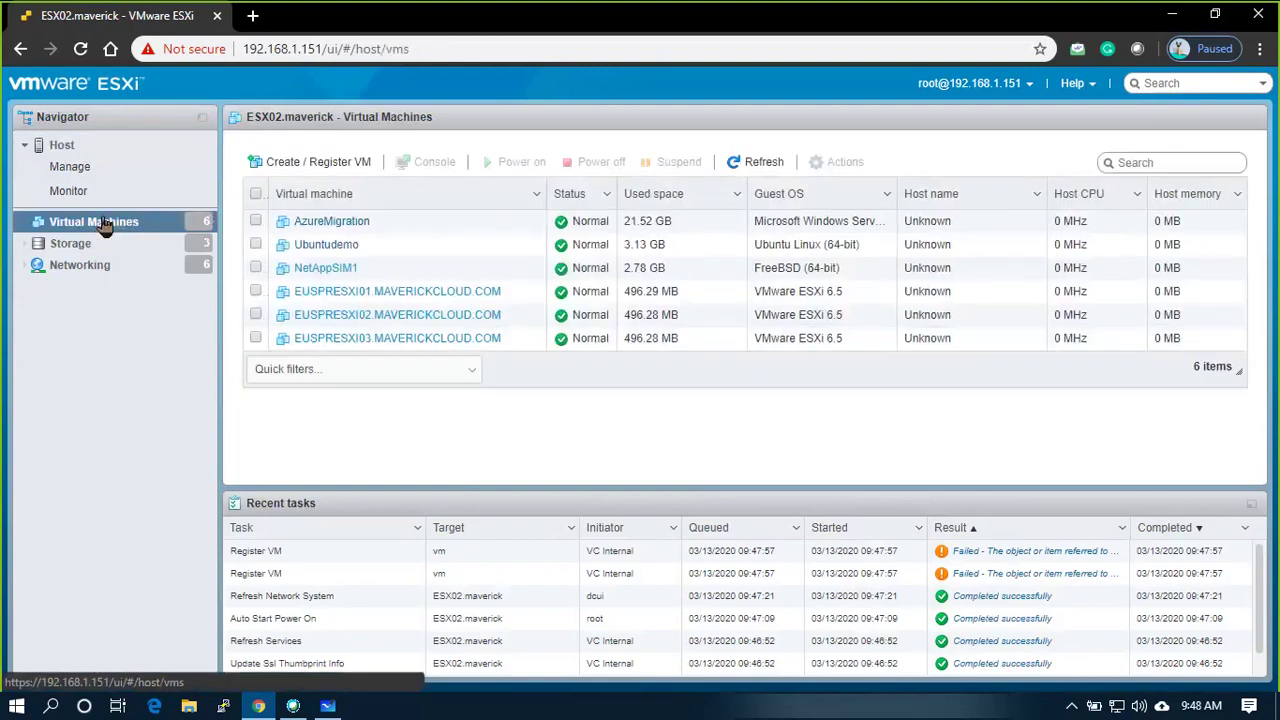
right_click(100, 225)
click(154, 258)
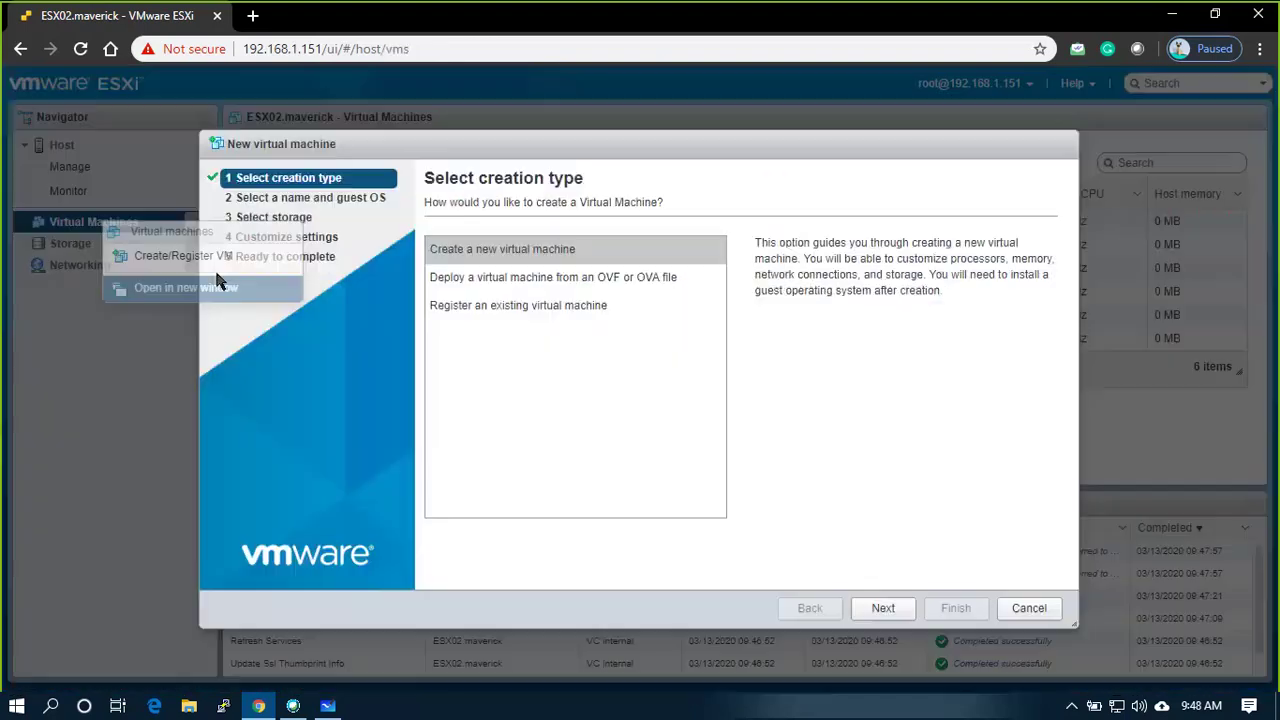
Name the new virtual machine EUSPRAD01.MAVERICKCLOUD.COM
key(Return)
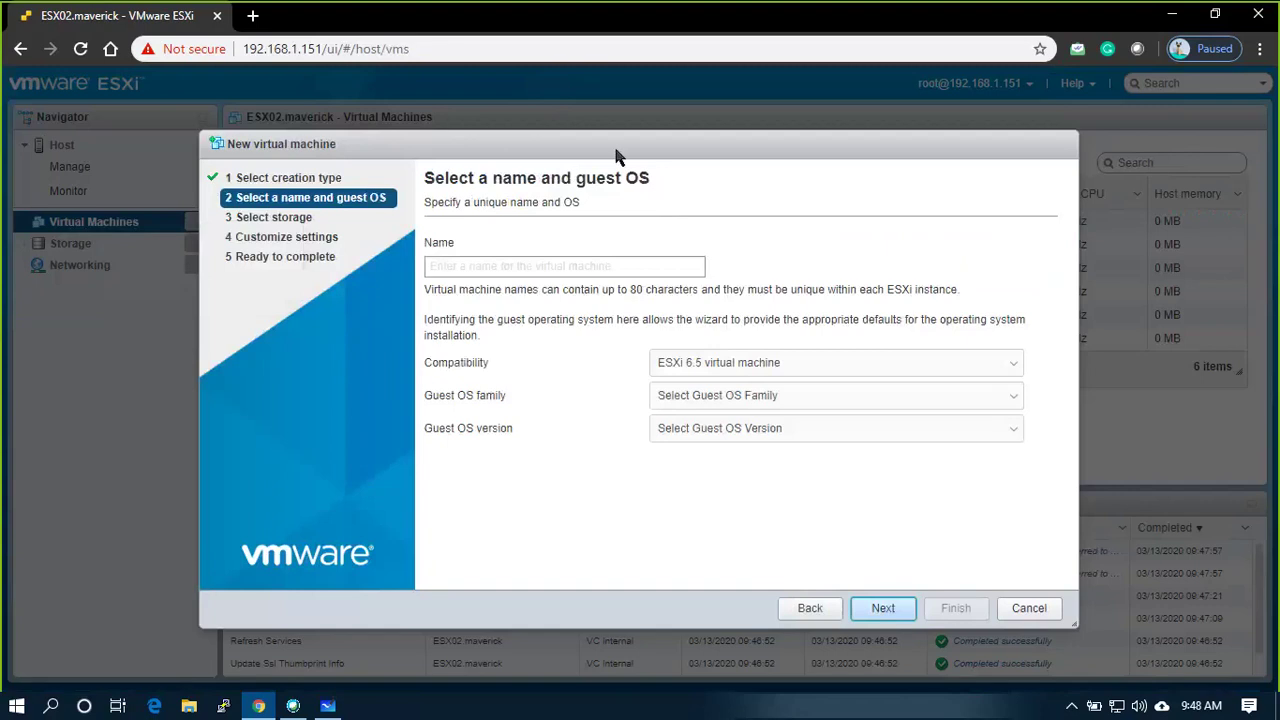
drag(614, 153, 629, 403)
click(493, 517)
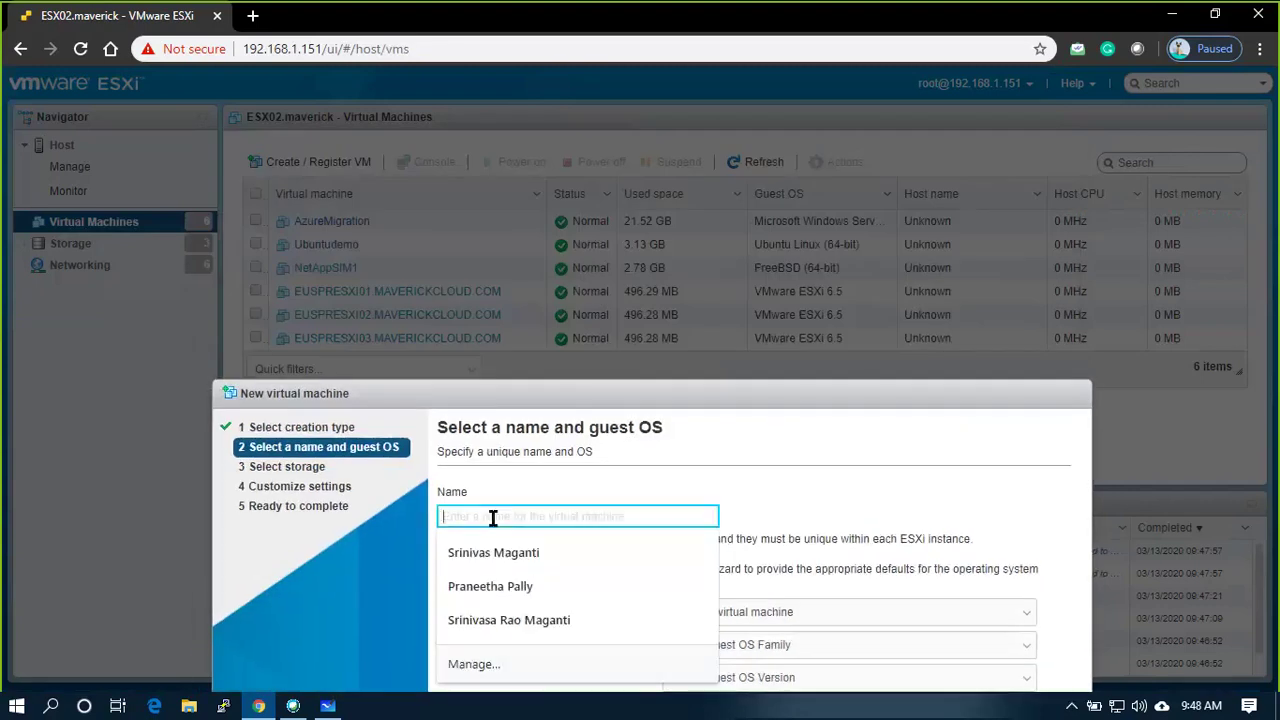
text(EUS)
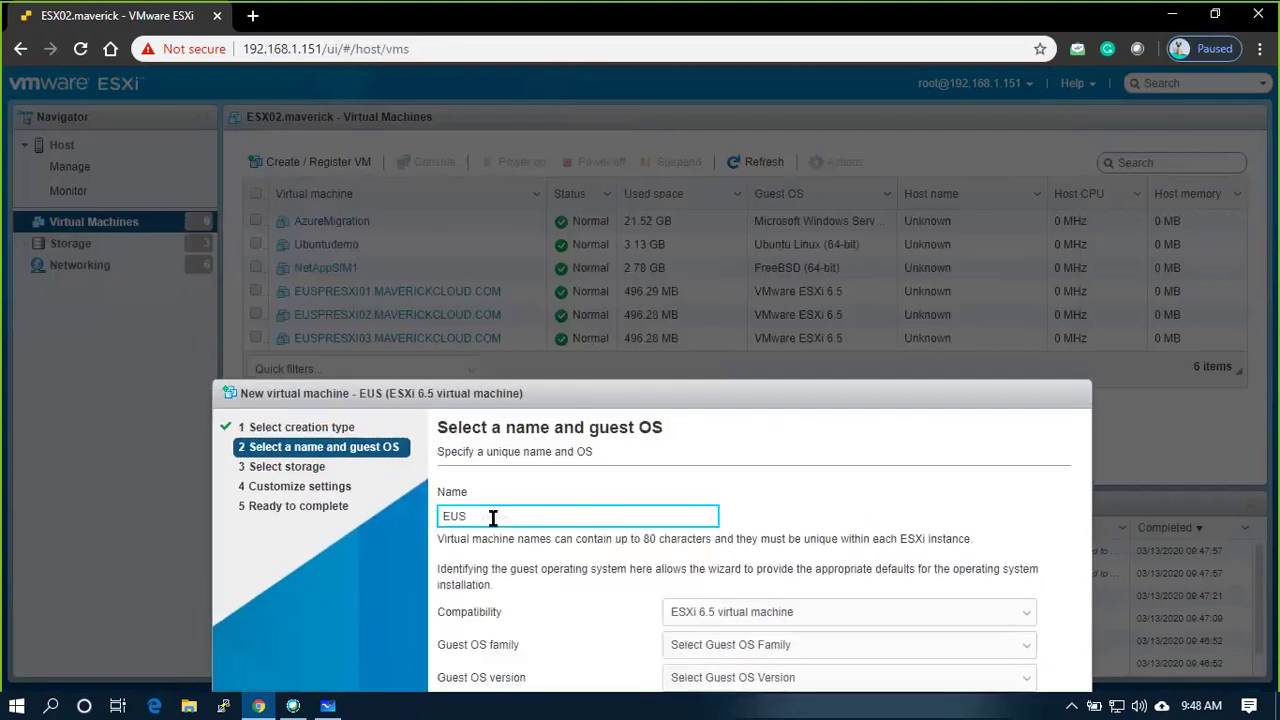
text(PRW)
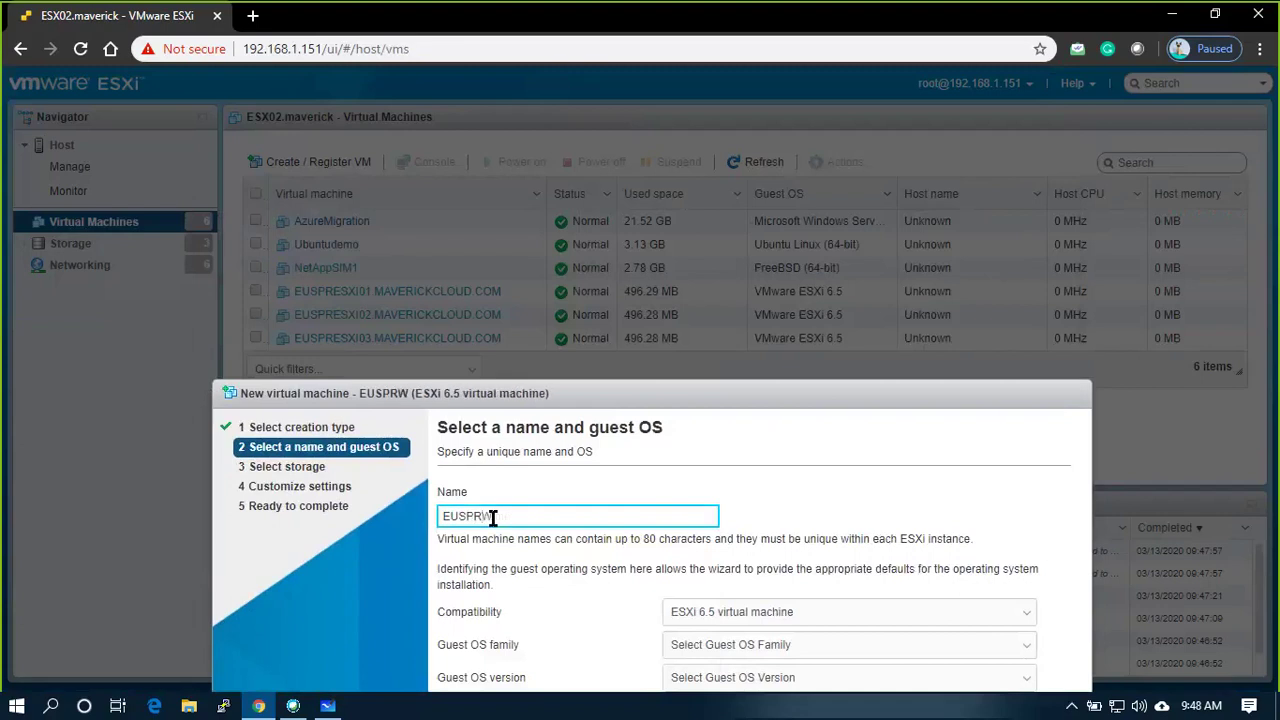
text(IN)
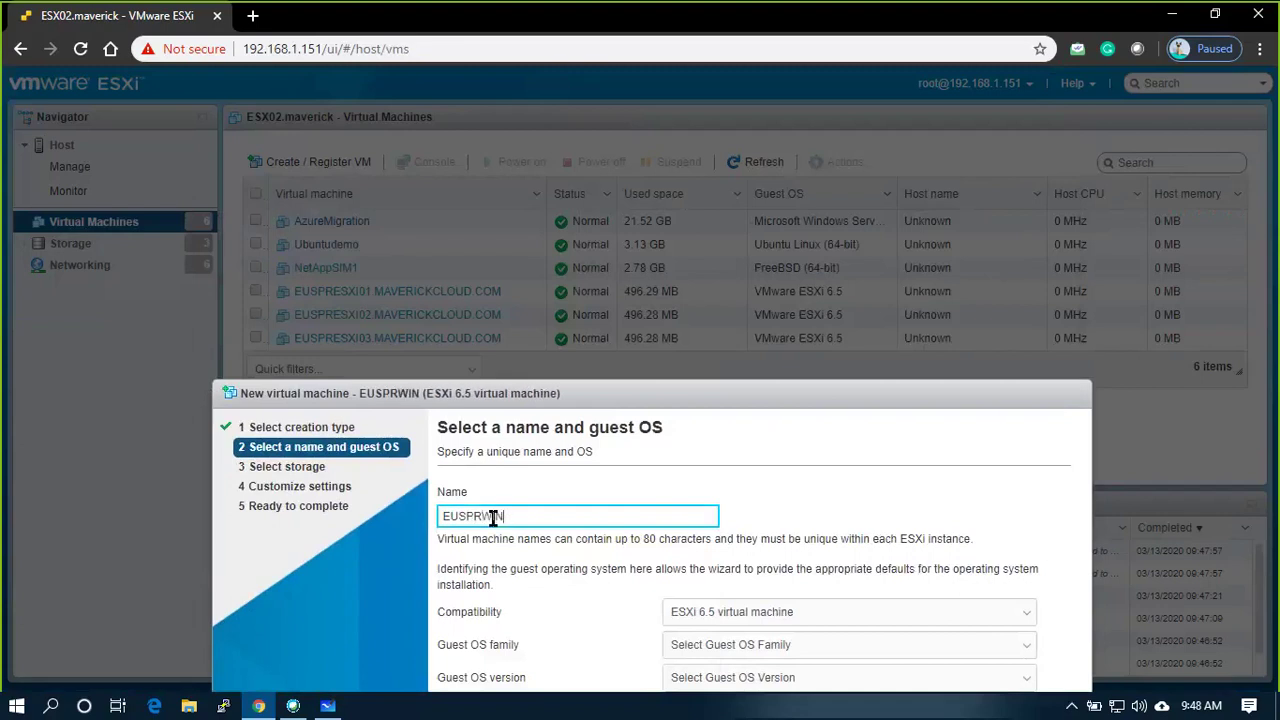
text(AD)
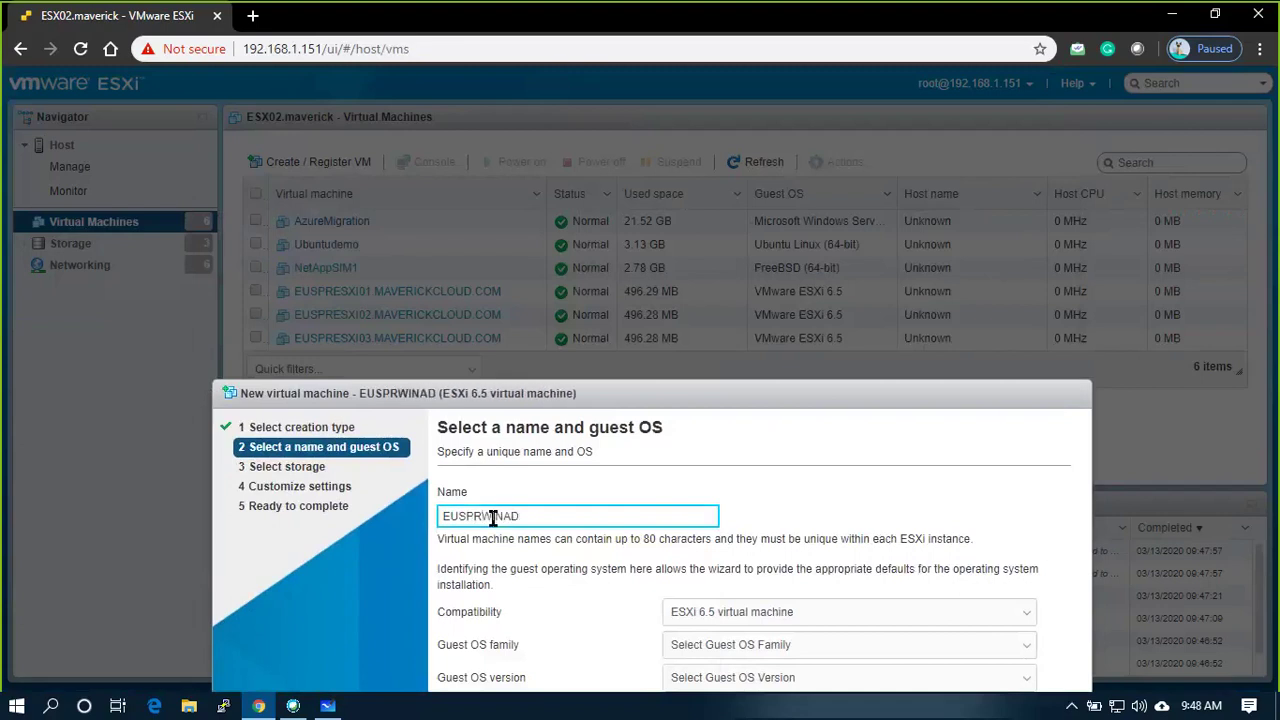
text(01)
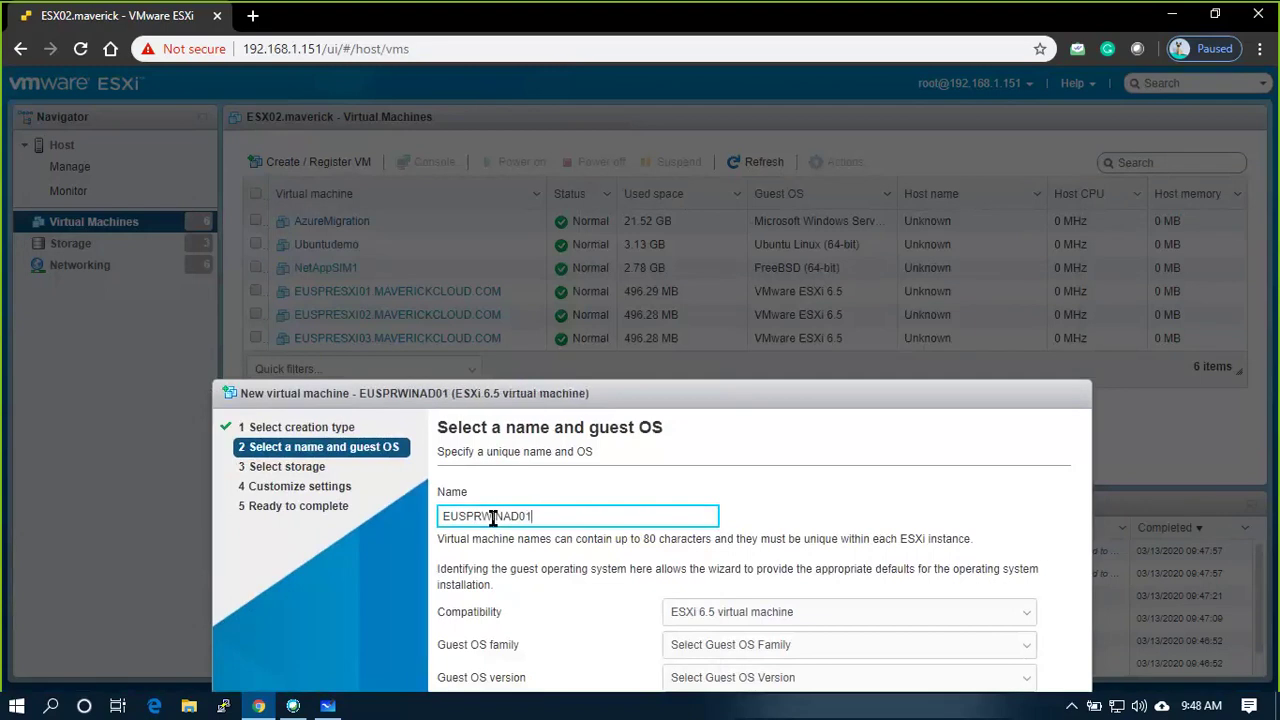
text(.)
key(BackSpace)
key(BackSpace)
key(BackSpace)
key(BackSpace)
key(BackSpace)
key(BackSpace)
key(BackSpace)
key(BackSpace)
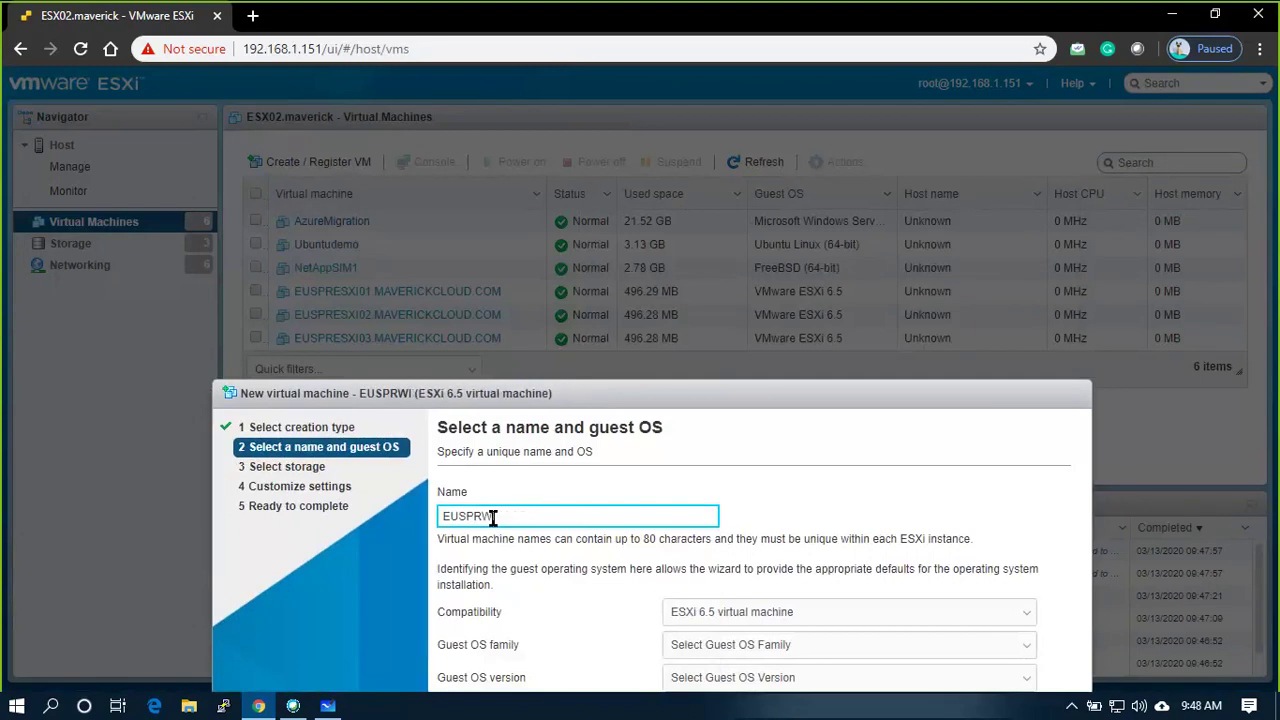
text(A)
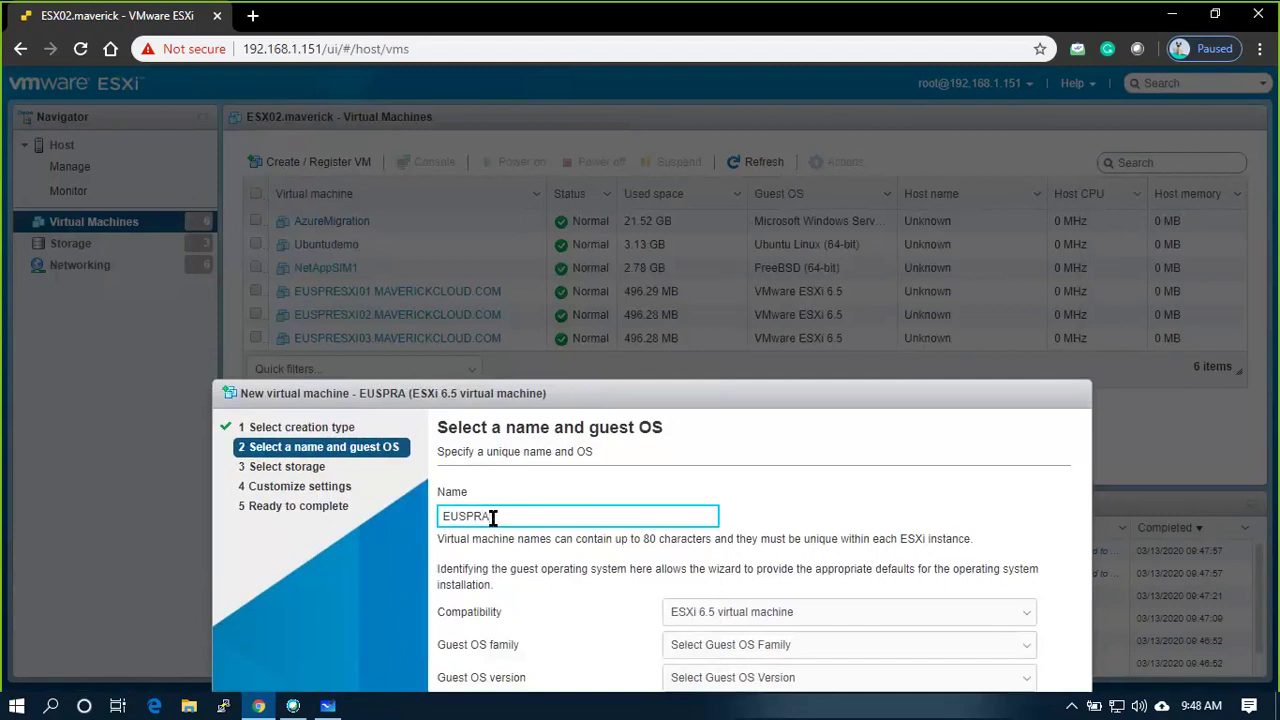
text(D01.)
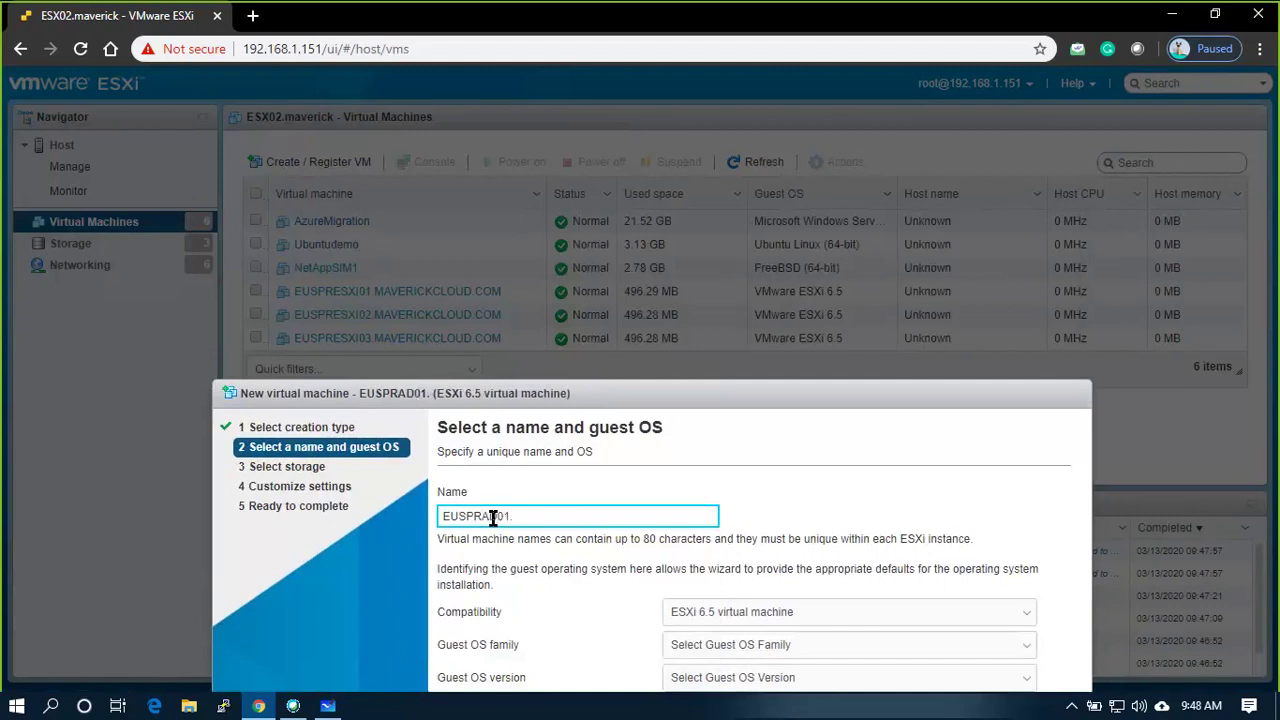
text(MAVERIC)
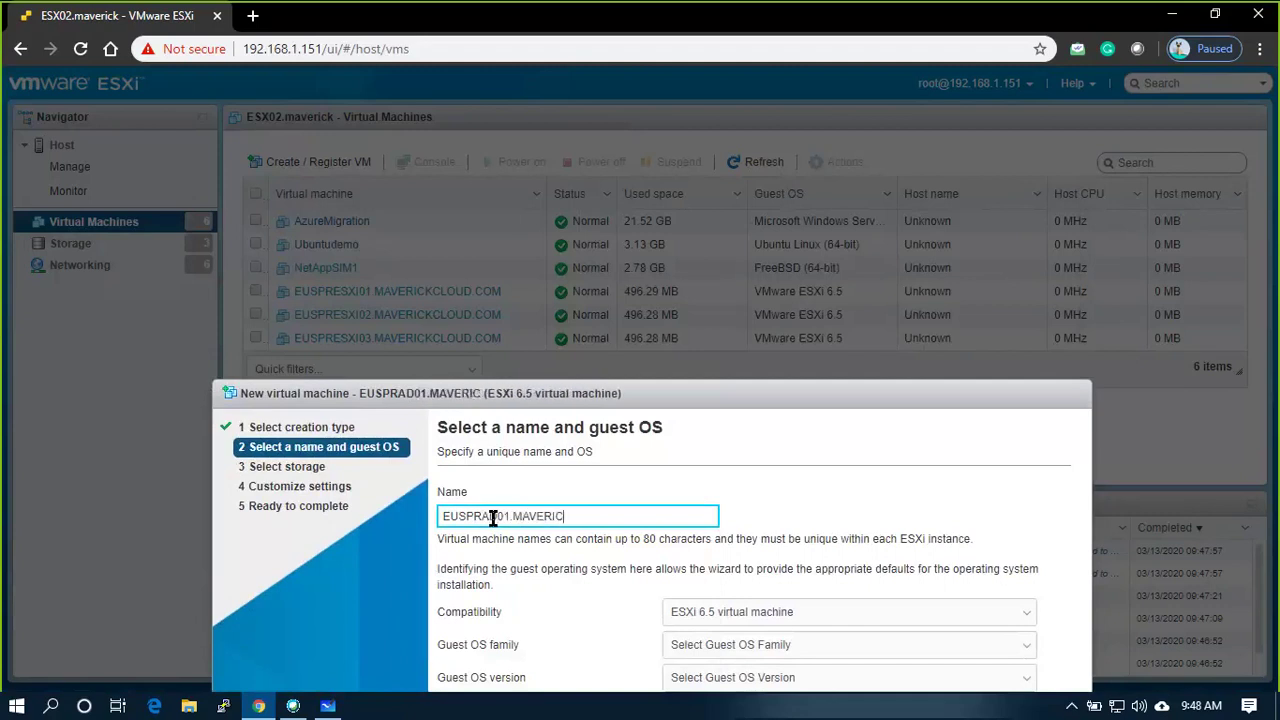
text(KCLOUD)
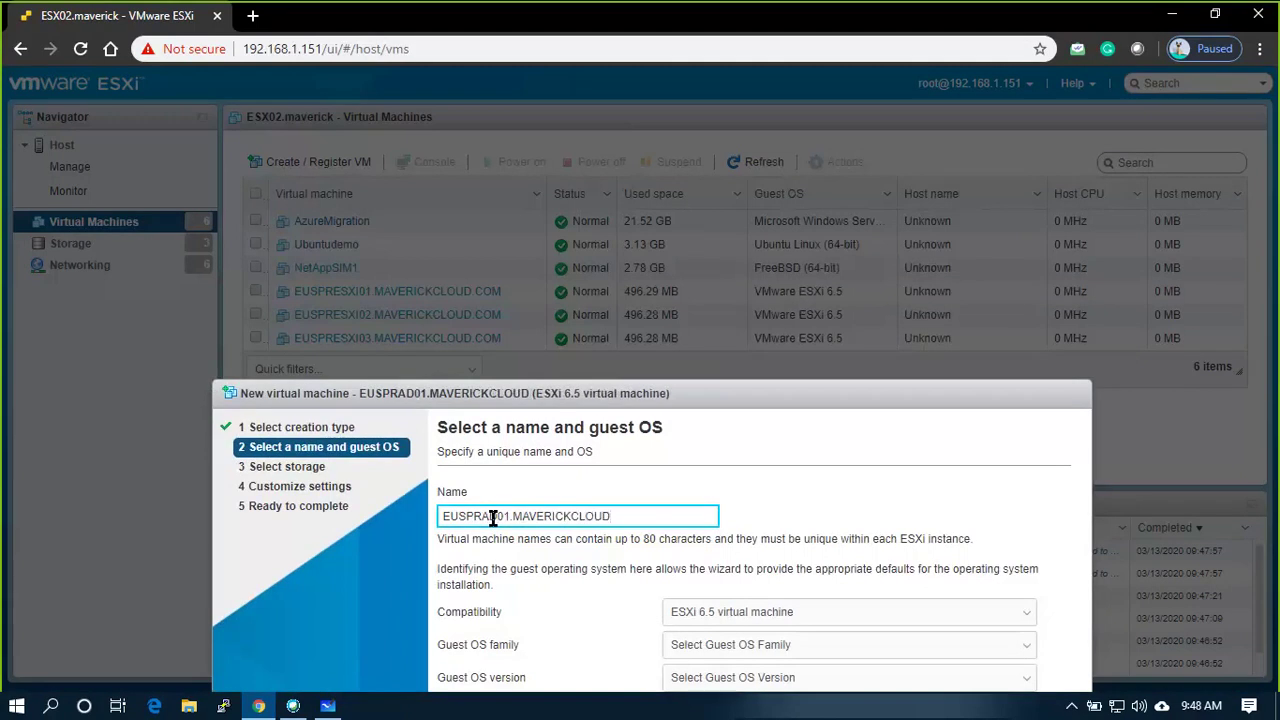
text(.COM)
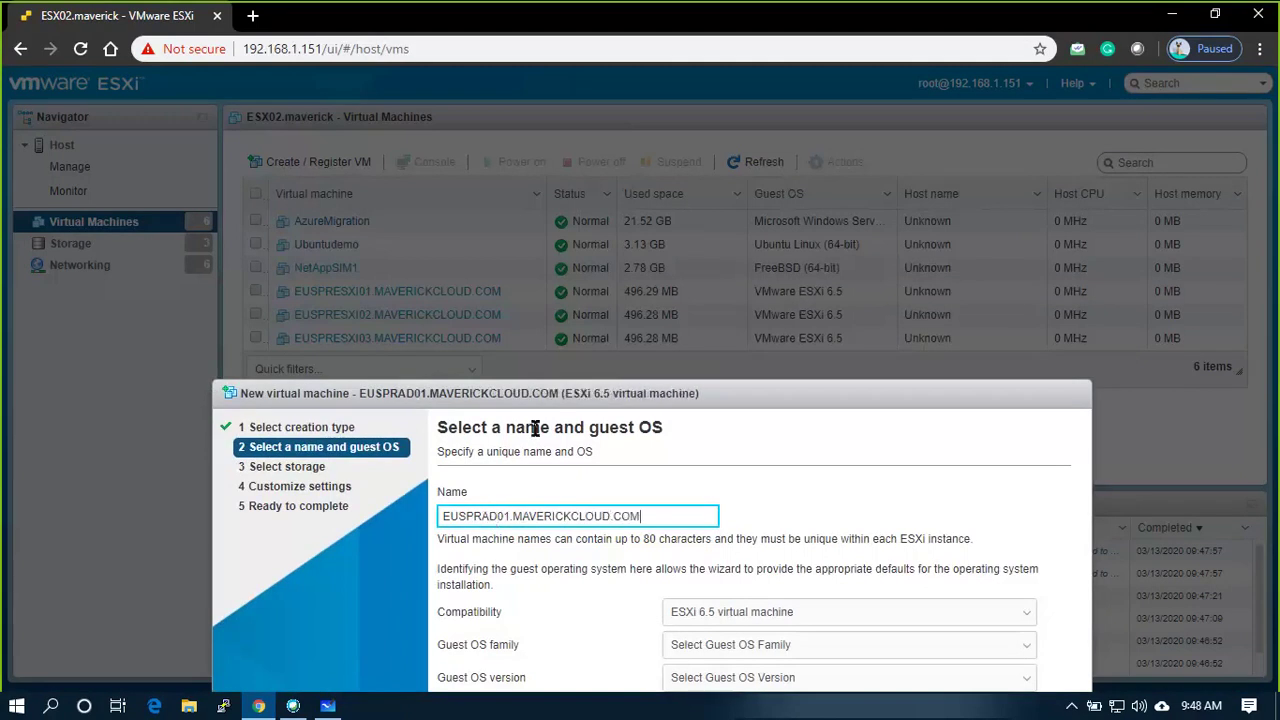
drag(585, 398, 618, 266)
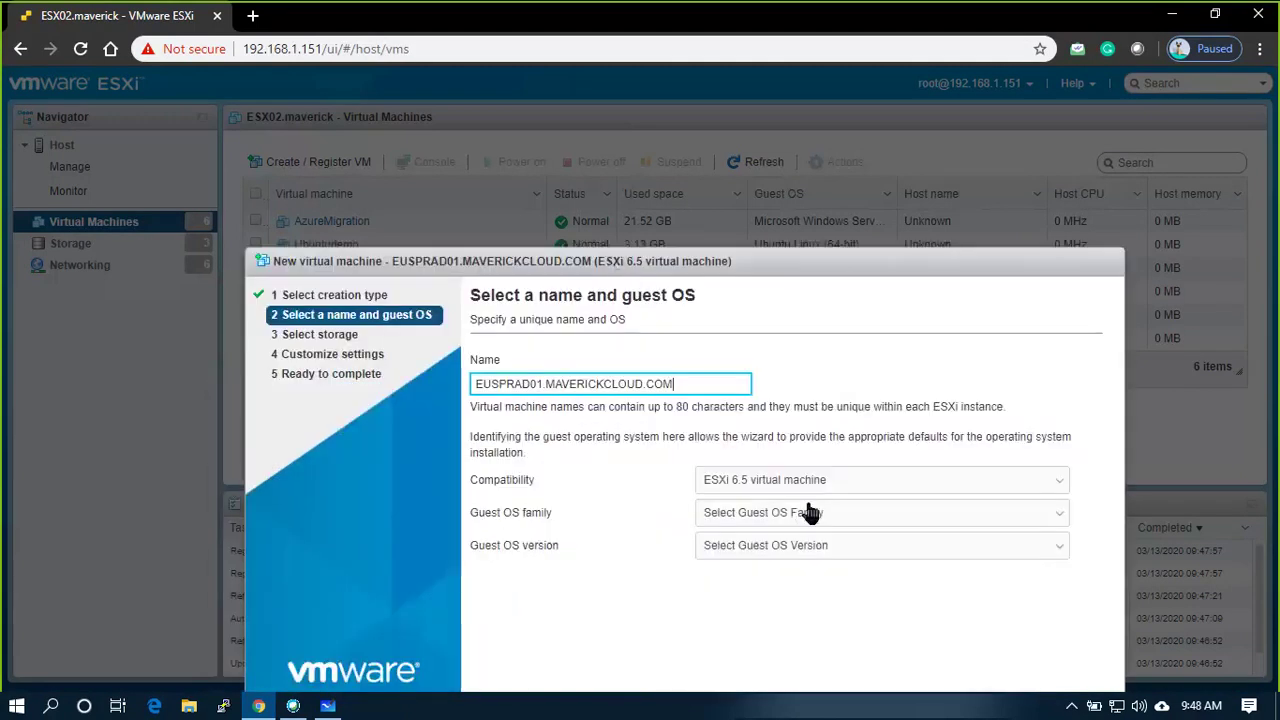
Set the guest OS to Windows, version Microsoft Windows Server 2016 or later (64-bit)
click(918, 515)
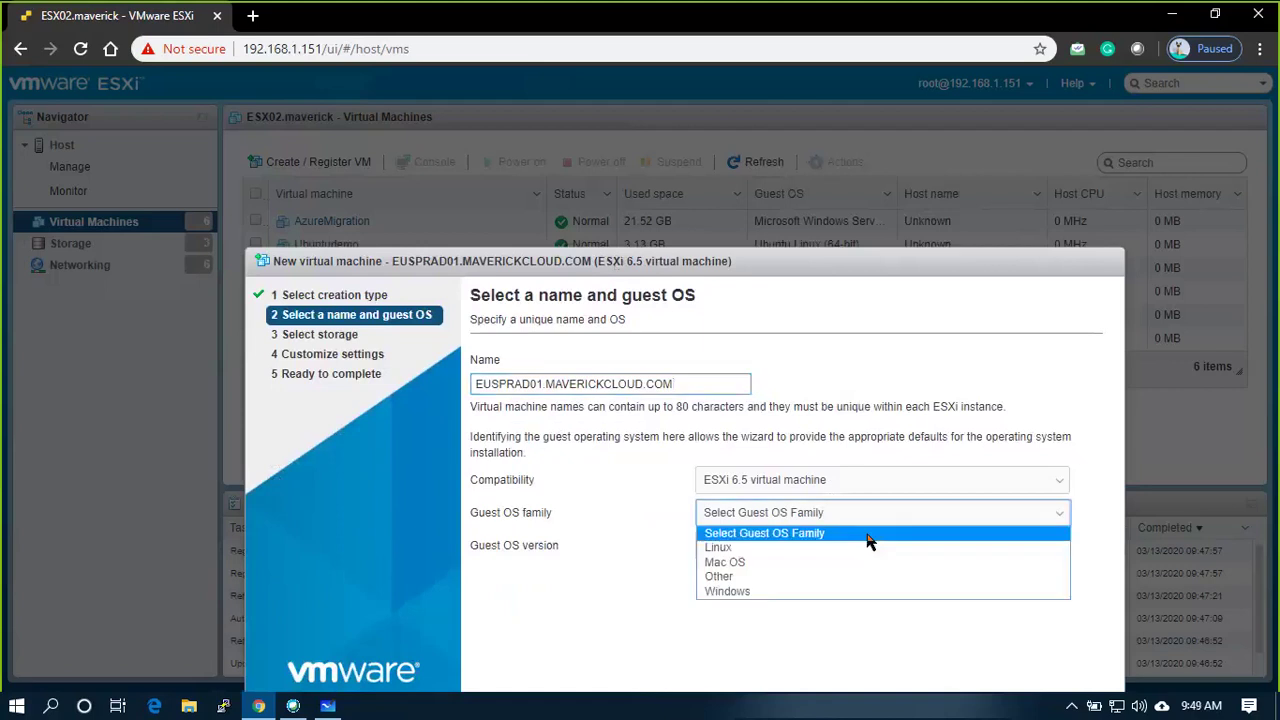
click(794, 590)
click(813, 548)
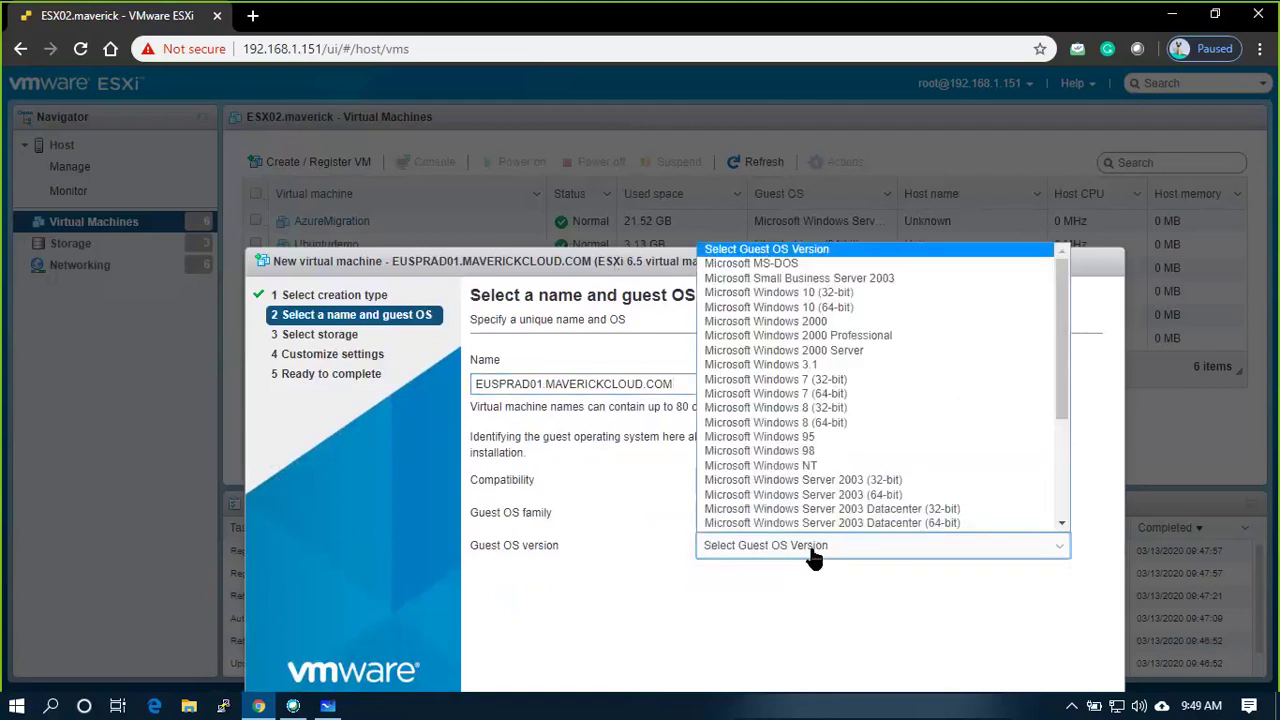
scroll(830, 480, down, 5)
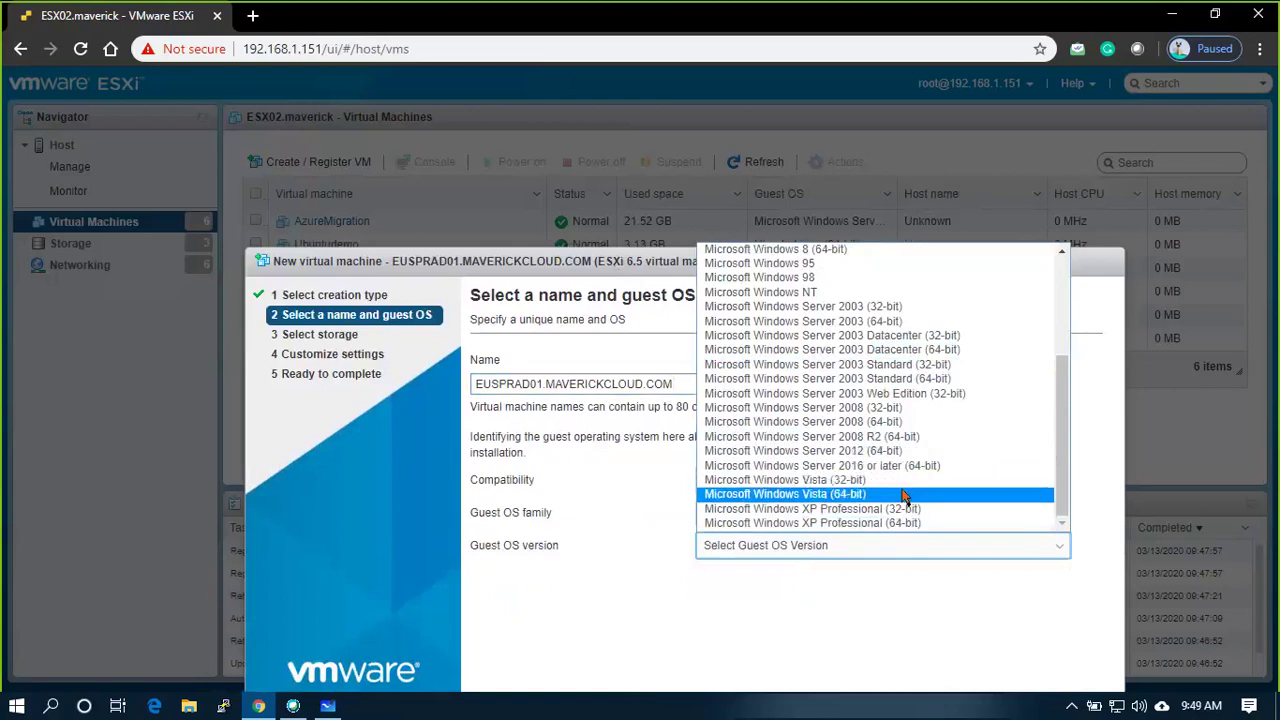
scroll(903, 495, up, 5)
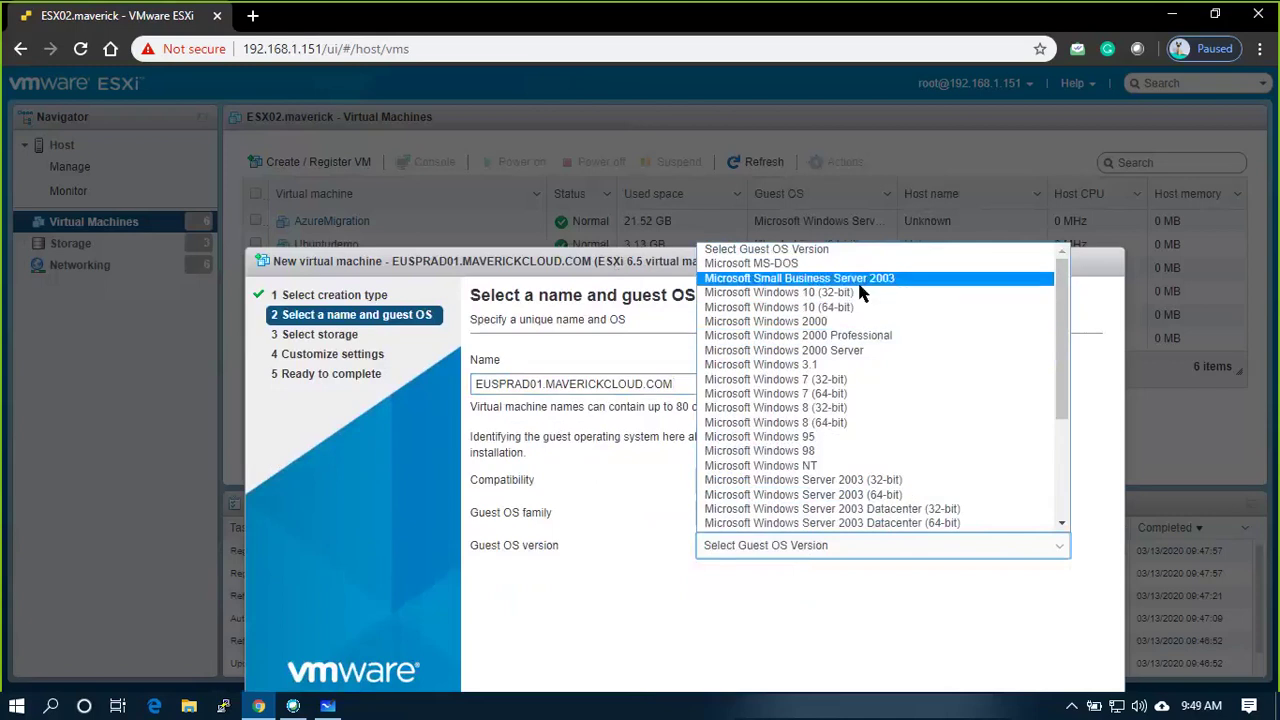
scroll(862, 408, down, 3)
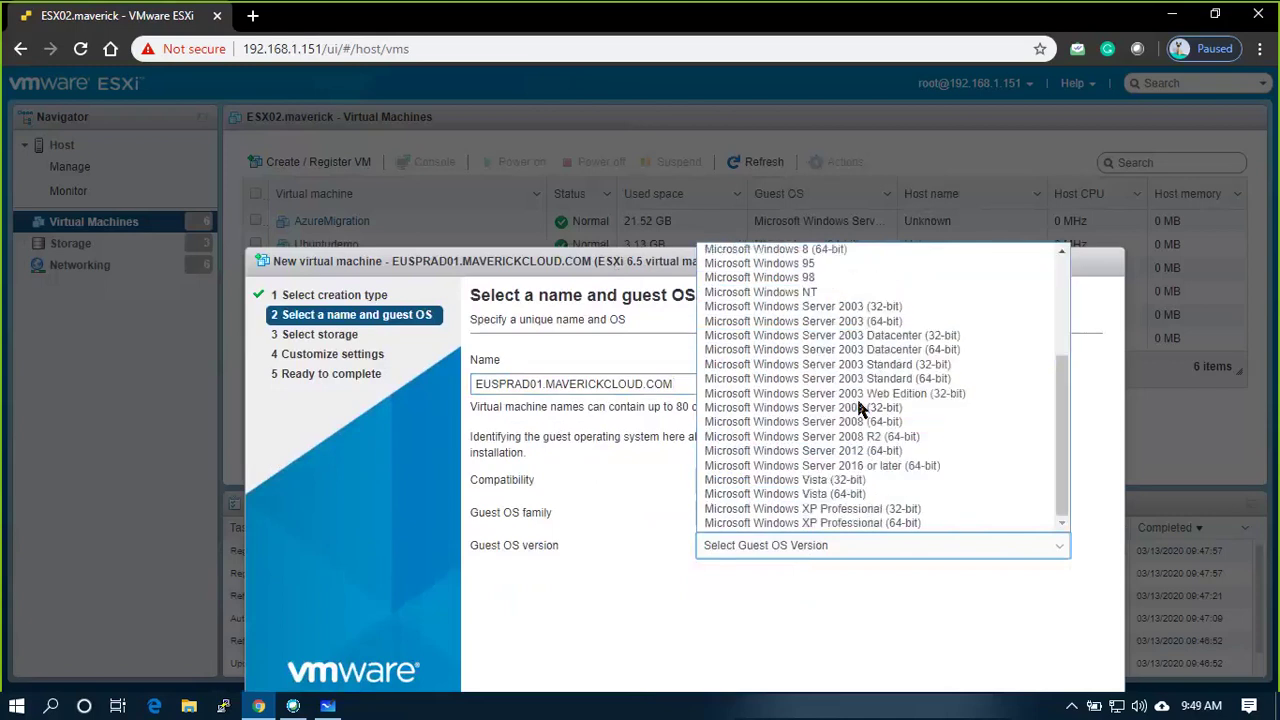
click(897, 467)
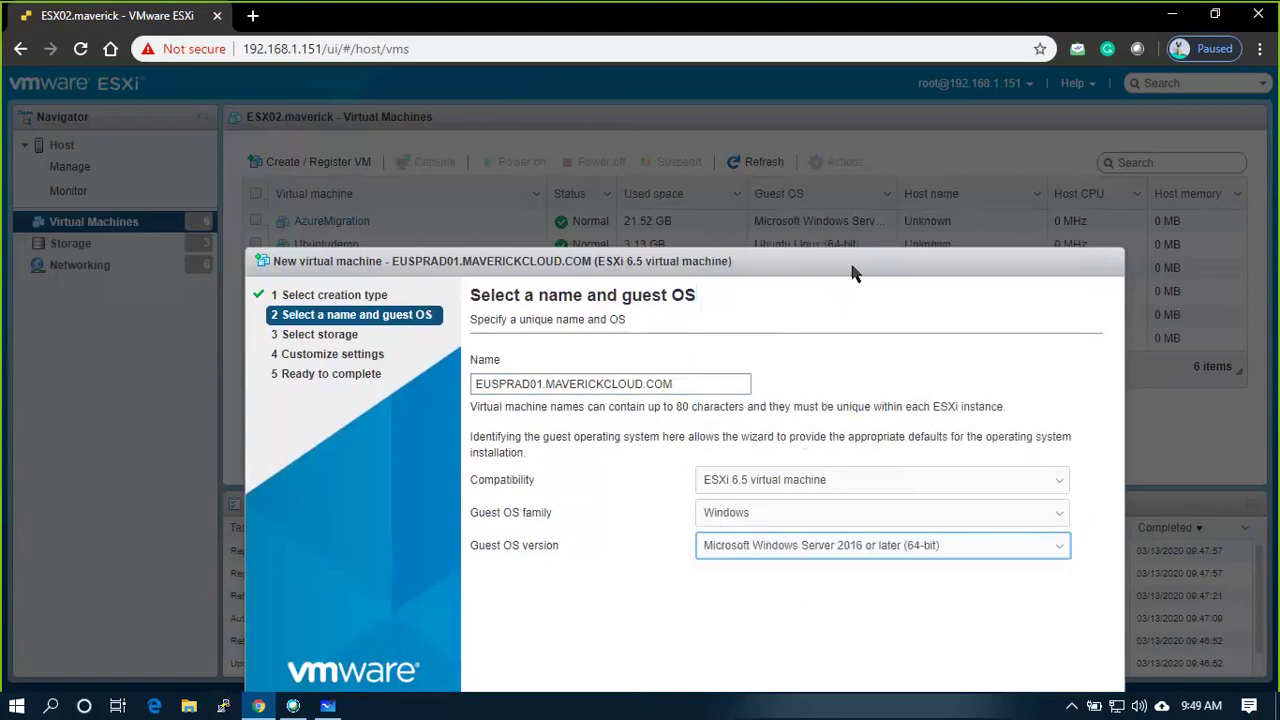
drag(853, 272, 850, 152)
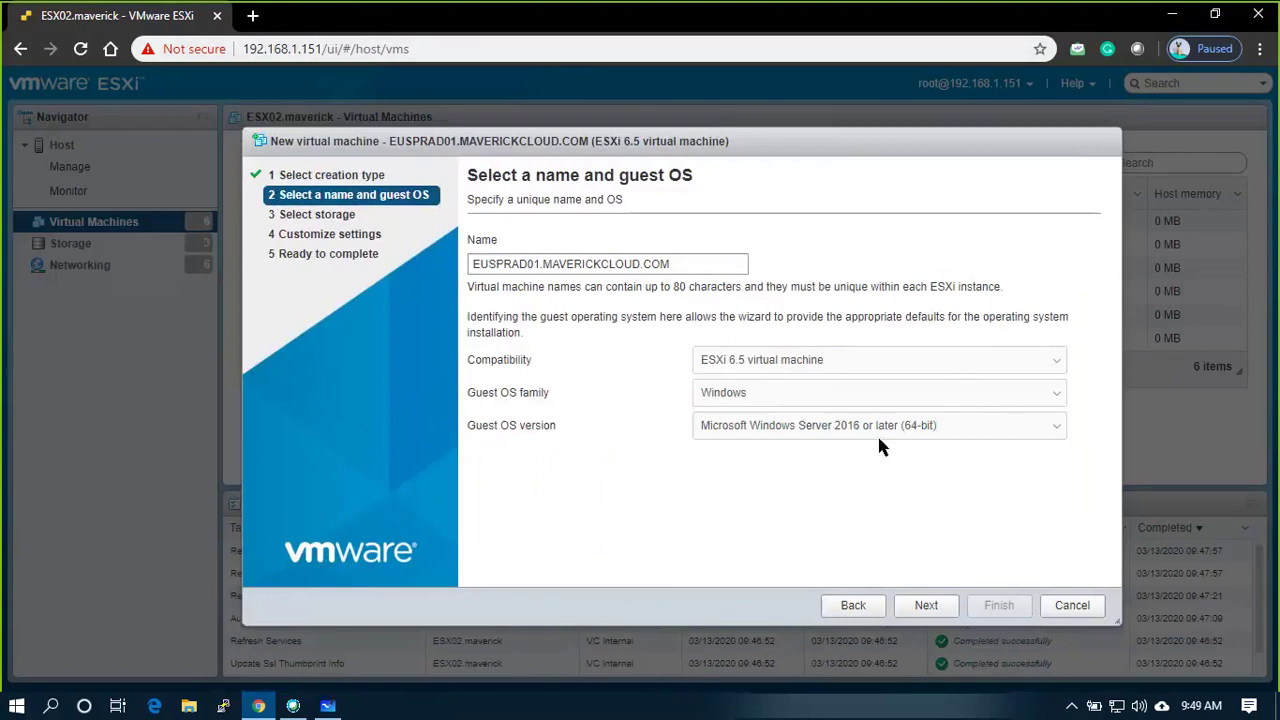
click(932, 605)
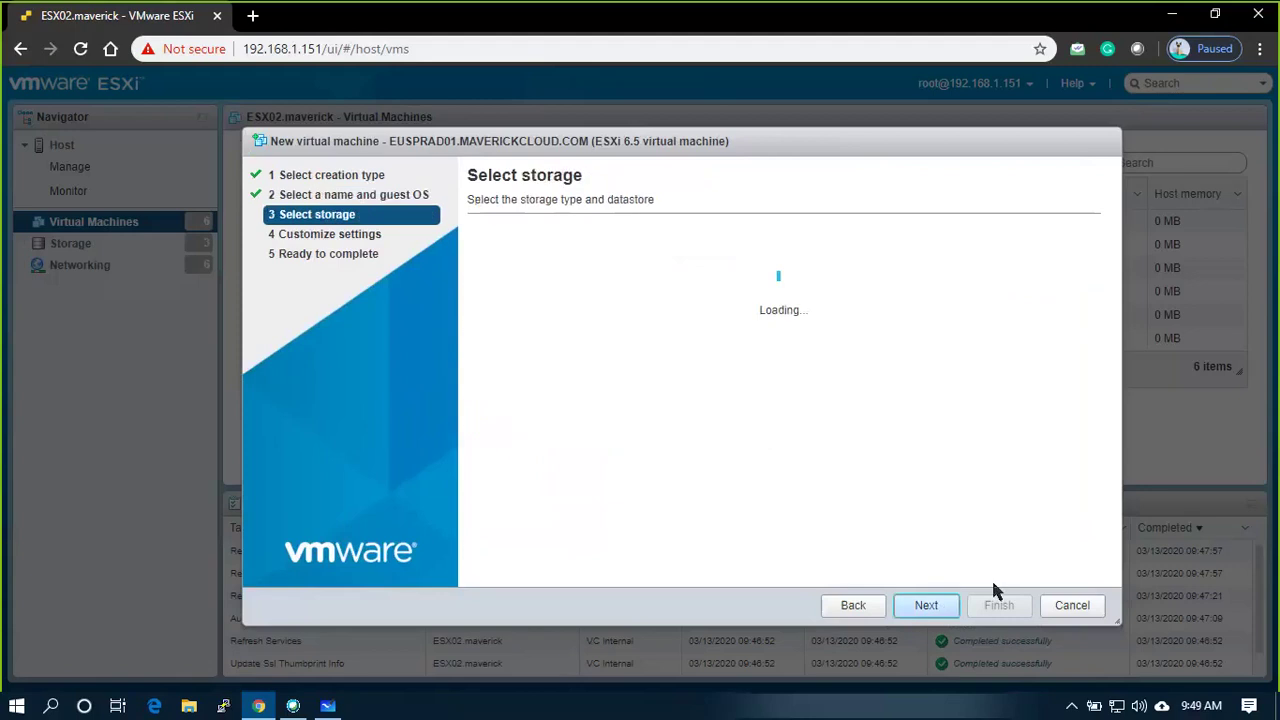
Store the VM on the SSD datastore and continue to Customize settings
click(522, 390)
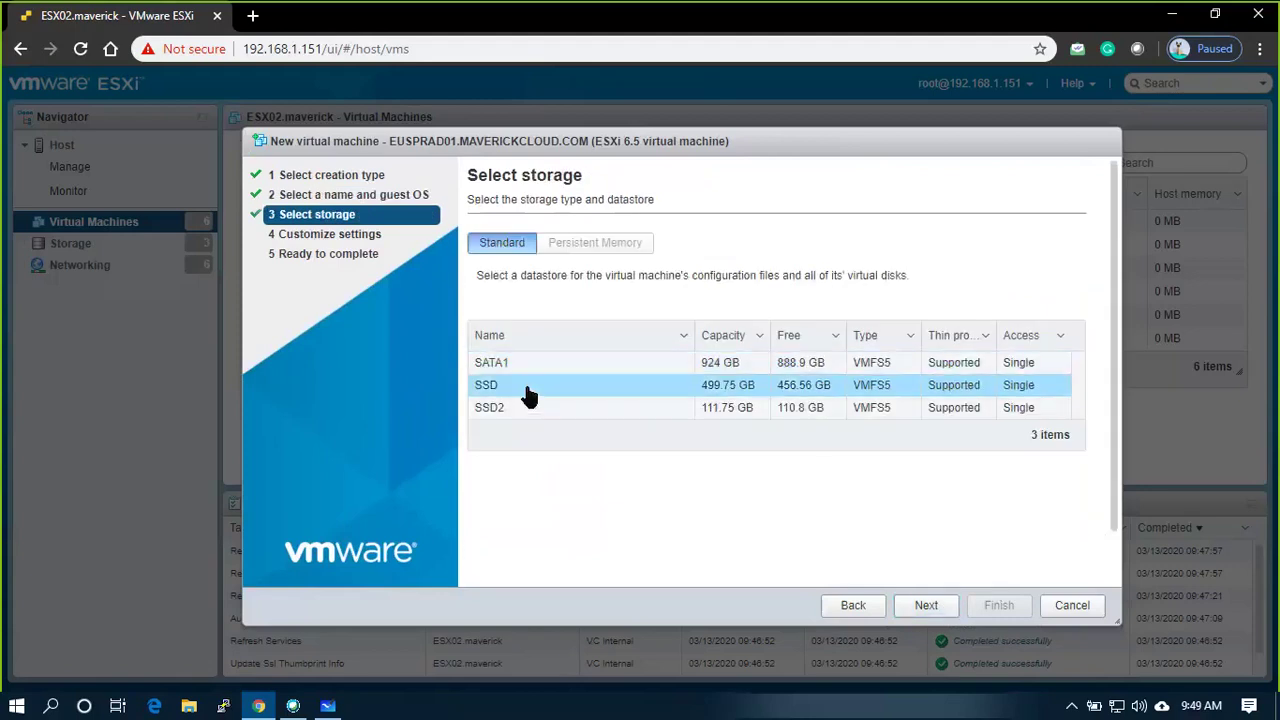
click(924, 609)
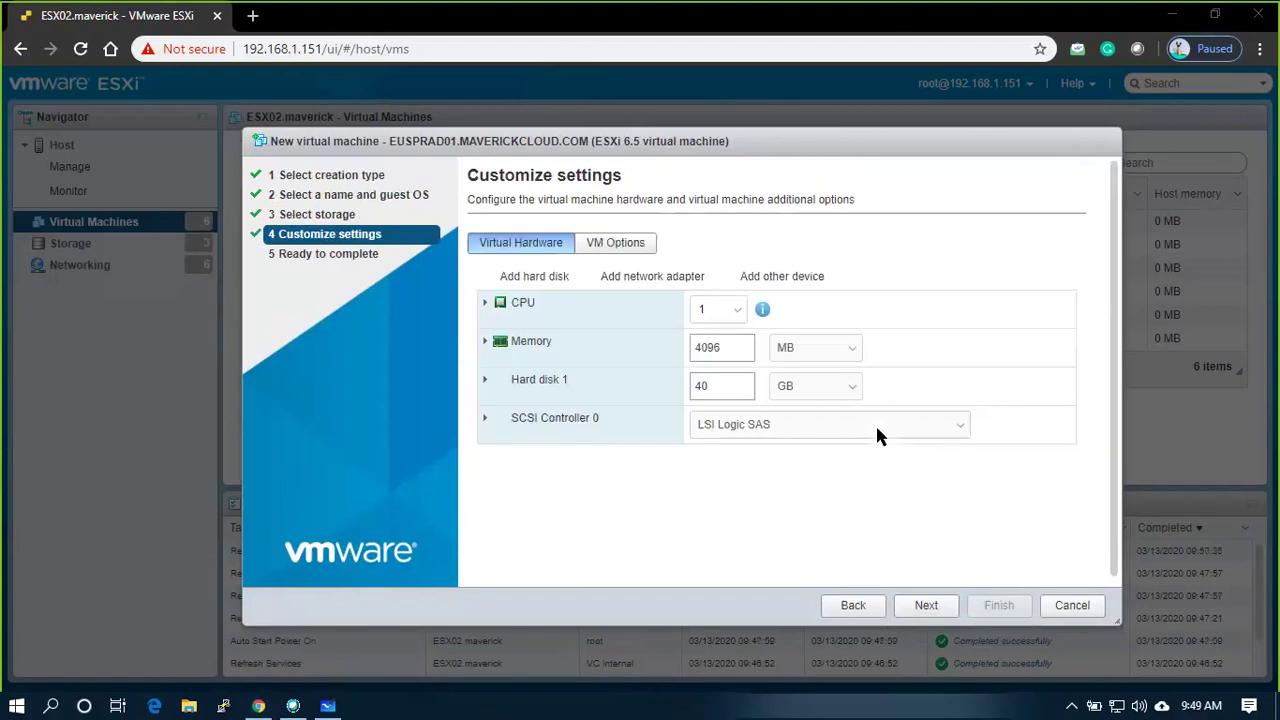
Give the VM 4 CPUs and make Hard disk 1 thin provisioned
click(718, 309)
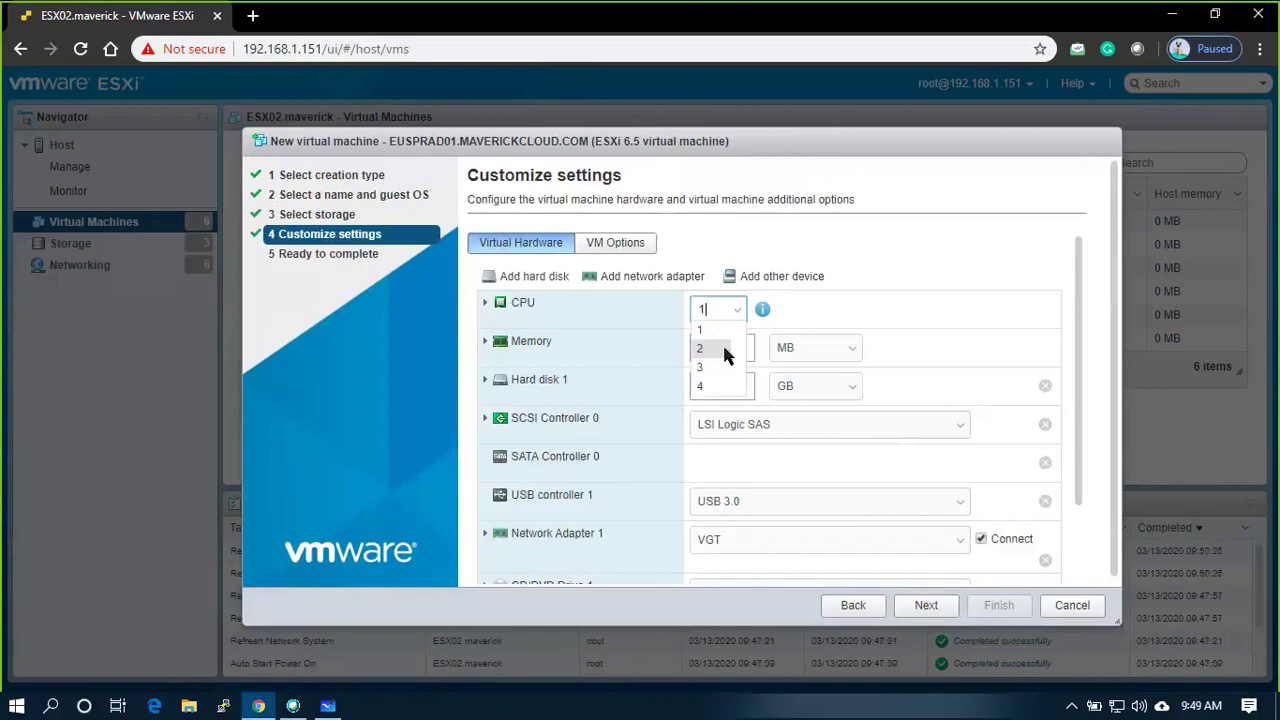
click(712, 384)
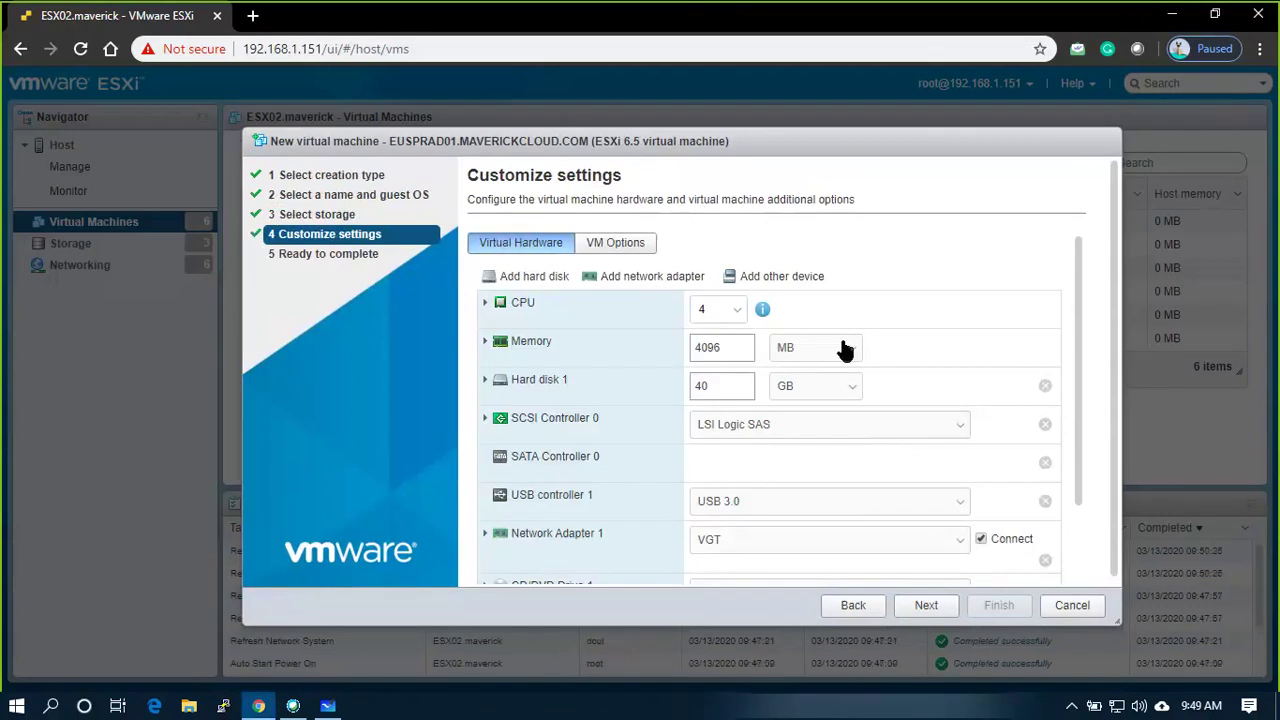
click(735, 351)
drag(737, 351, 700, 352)
double_click(720, 386)
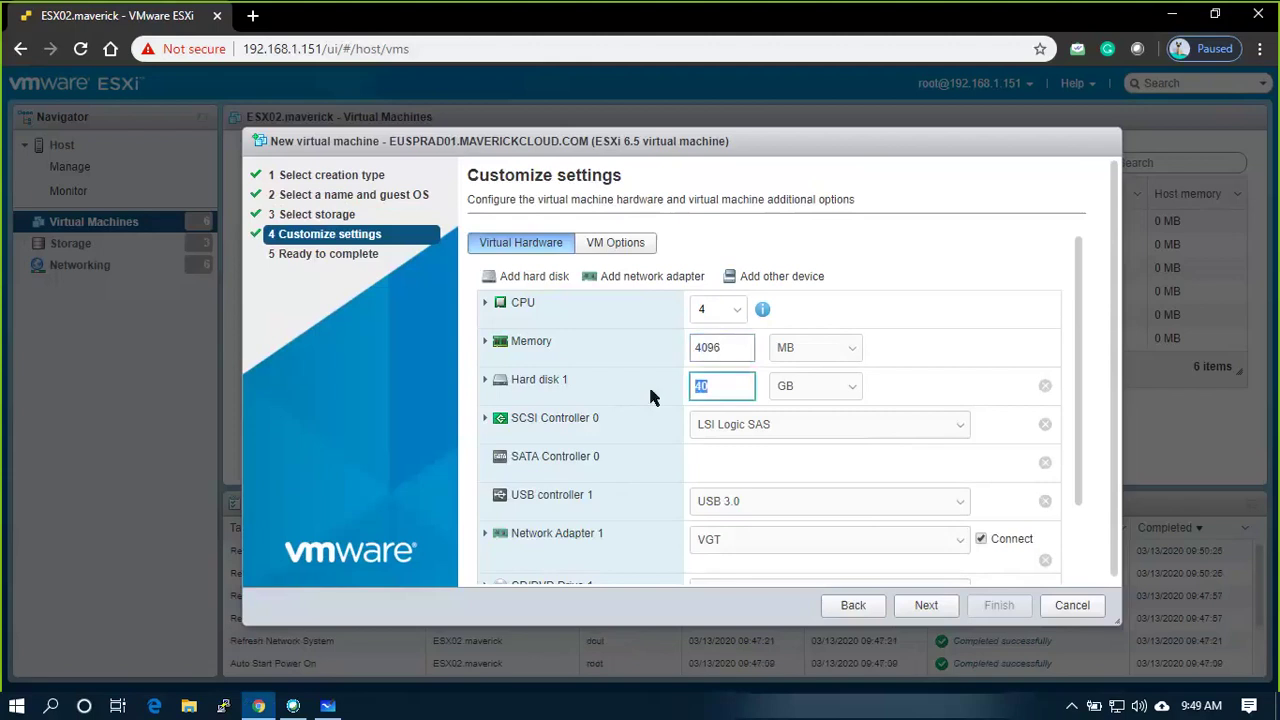
click(484, 382)
scroll(826, 414, down, 2)
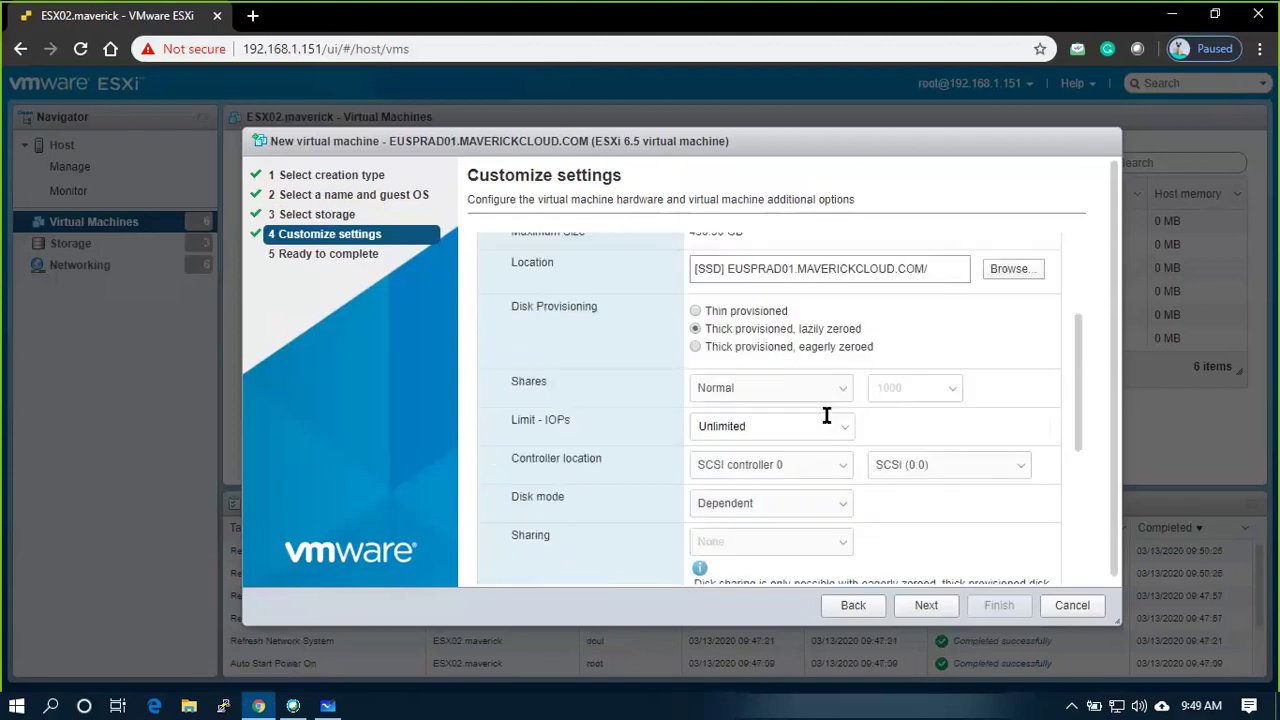
click(695, 311)
scroll(591, 361, up, 1)
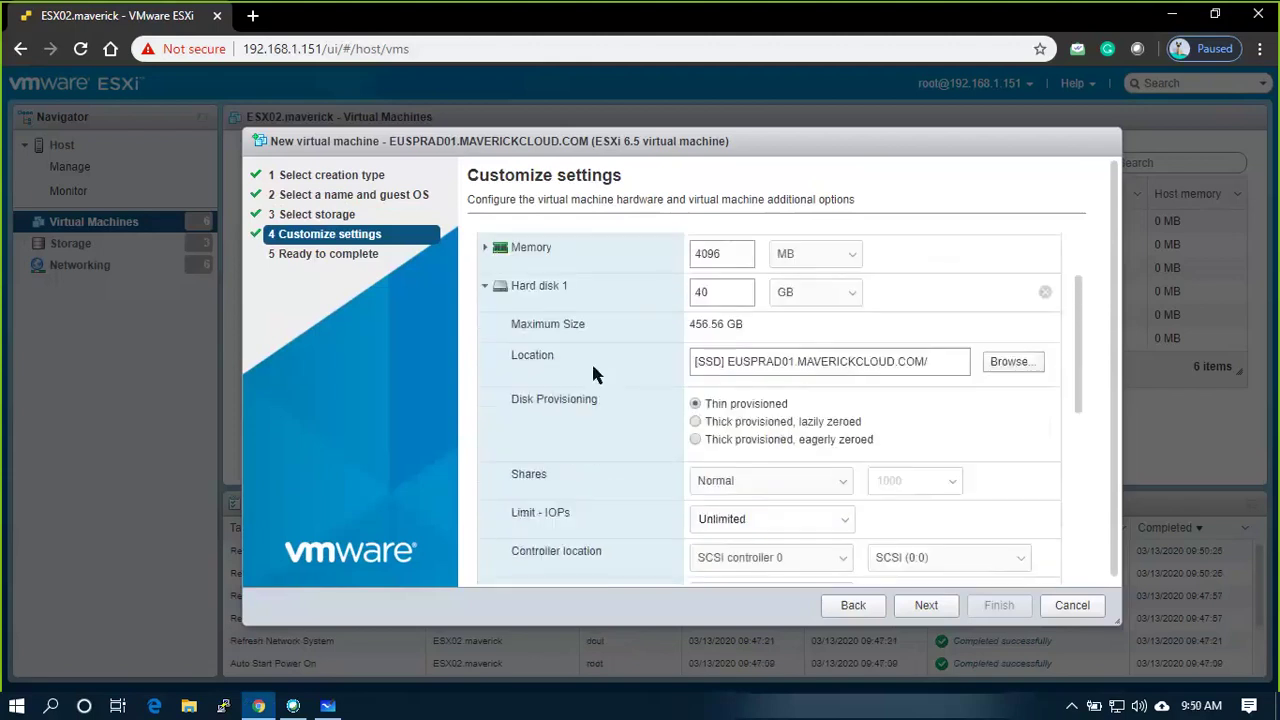
click(485, 286)
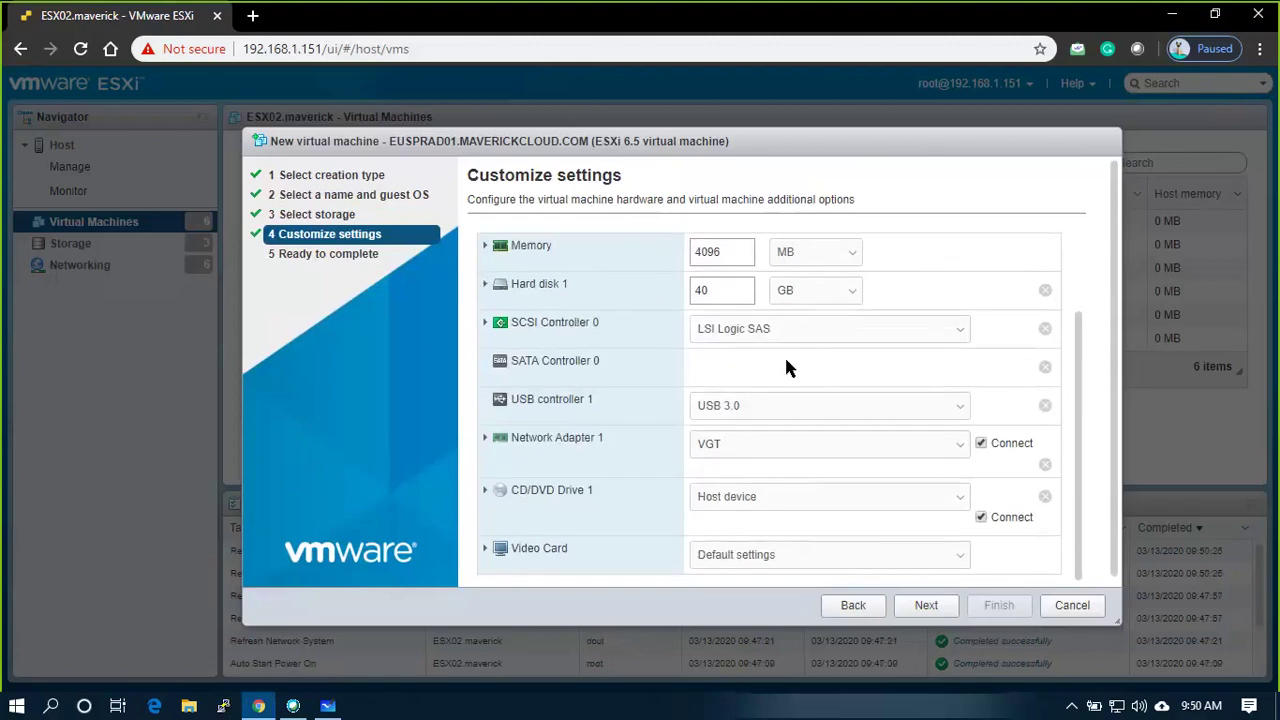
Put Network Adapter 1 on VLAN30 and set CD/DVD Drive 1 to Datastore ISO file
click(728, 446)
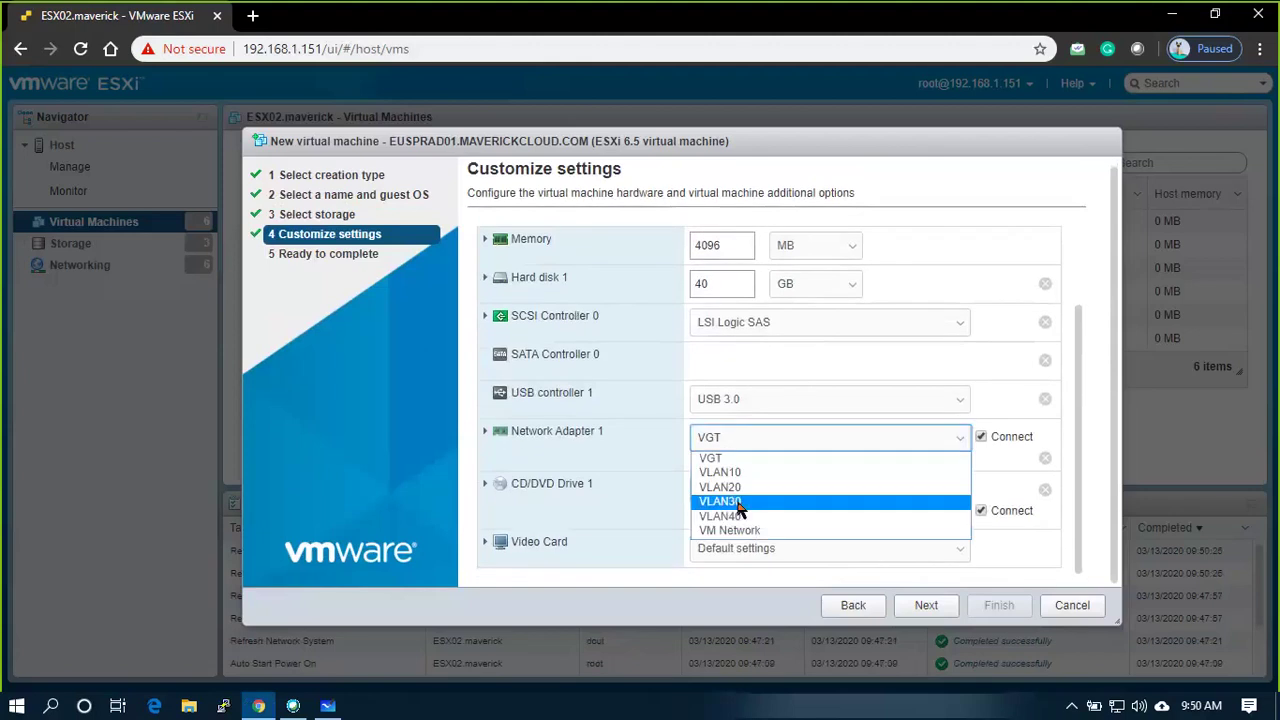
key(Return)
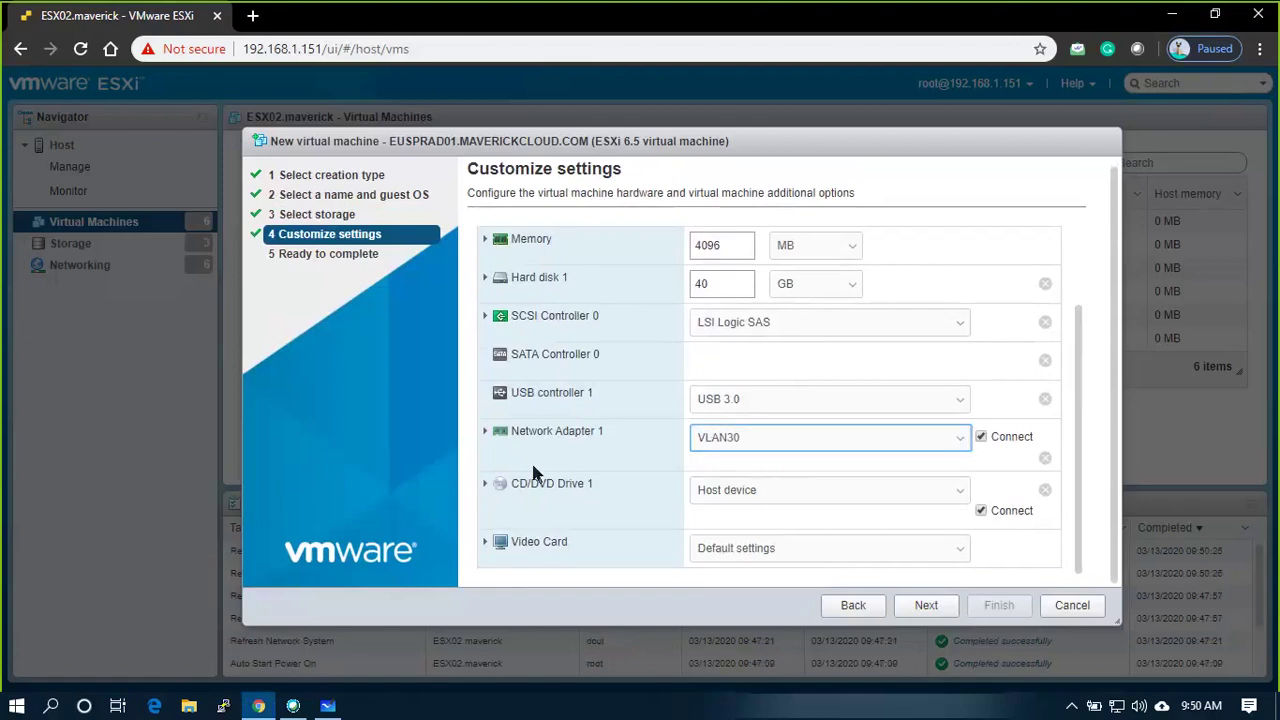
click(485, 484)
scroll(578, 460, down, 2)
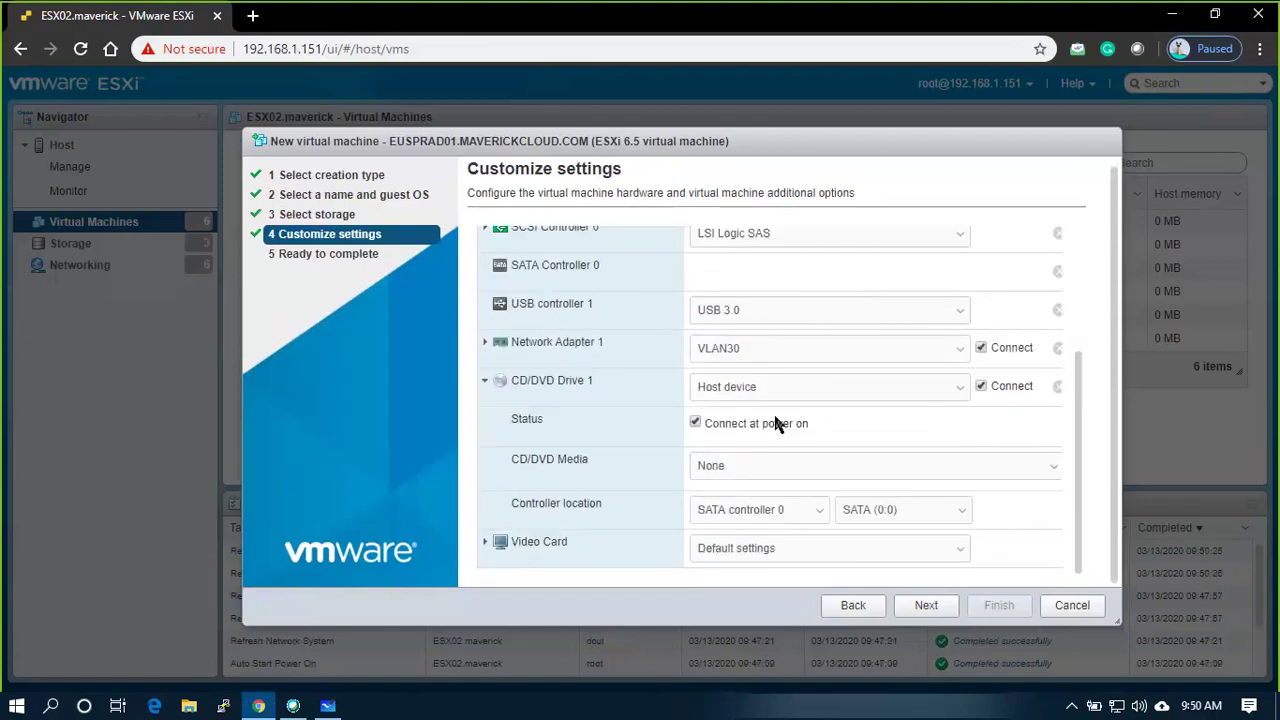
click(866, 388)
key(Down)
key(Escape)
key(Down)
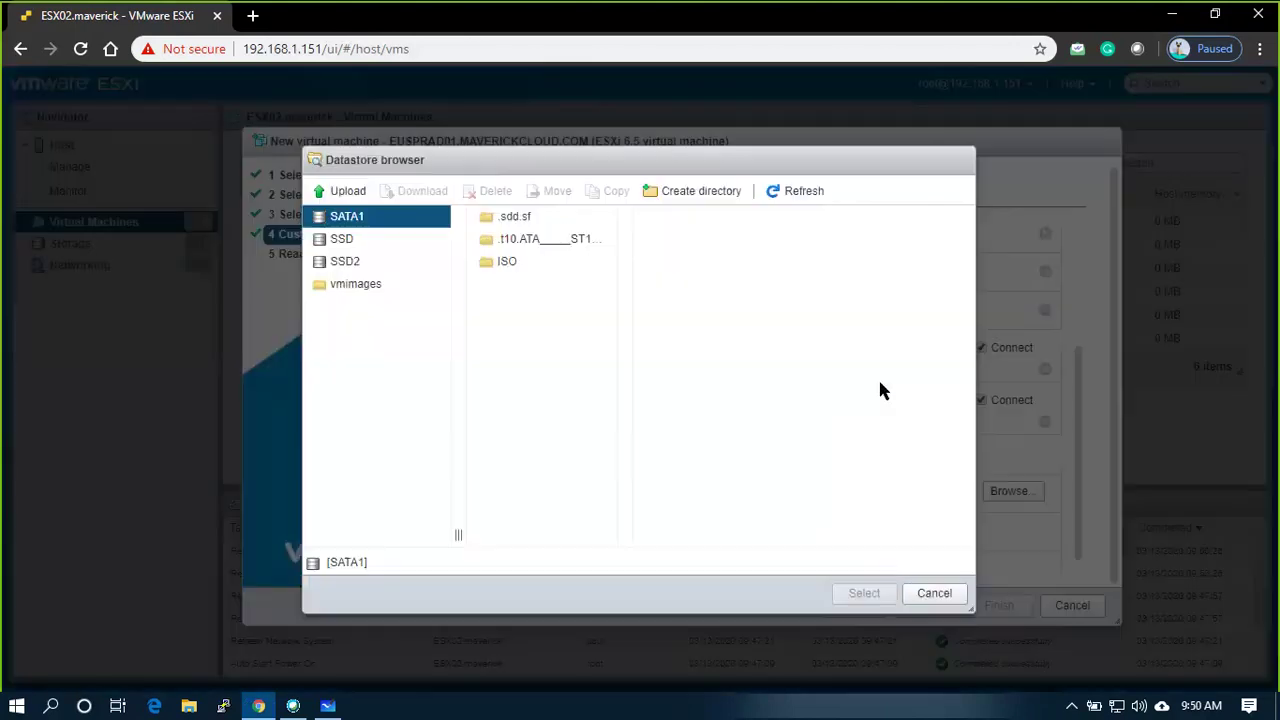
Open the ISO folder on SATA1 and browse the ISO images listed there
click(490, 268)
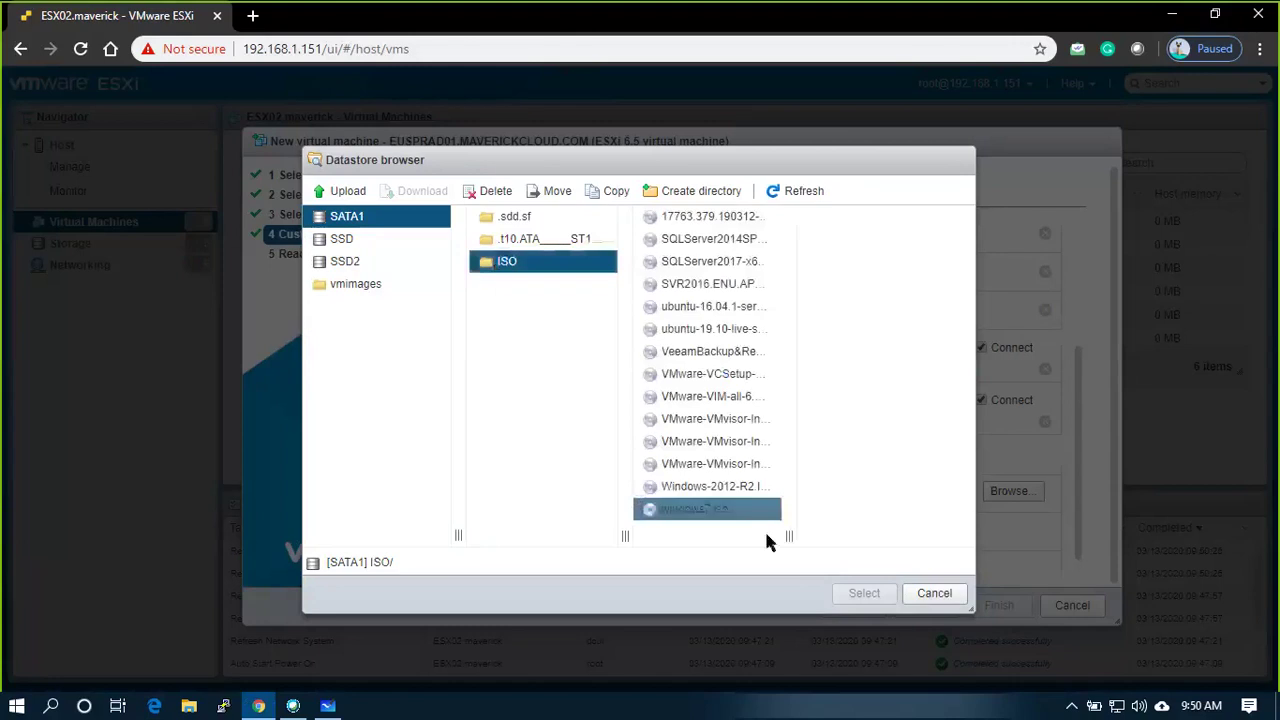
drag(789, 535, 885, 533)
drag(891, 533, 895, 533)
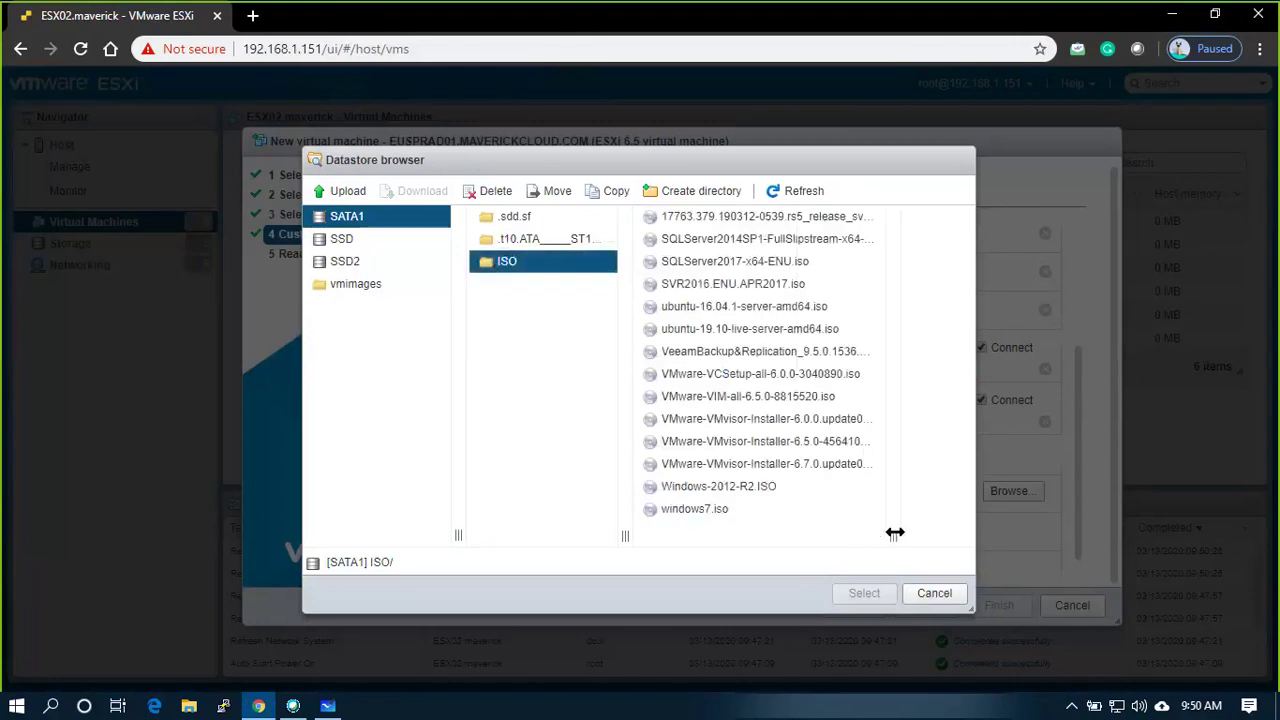
click(678, 270)
click(677, 241)
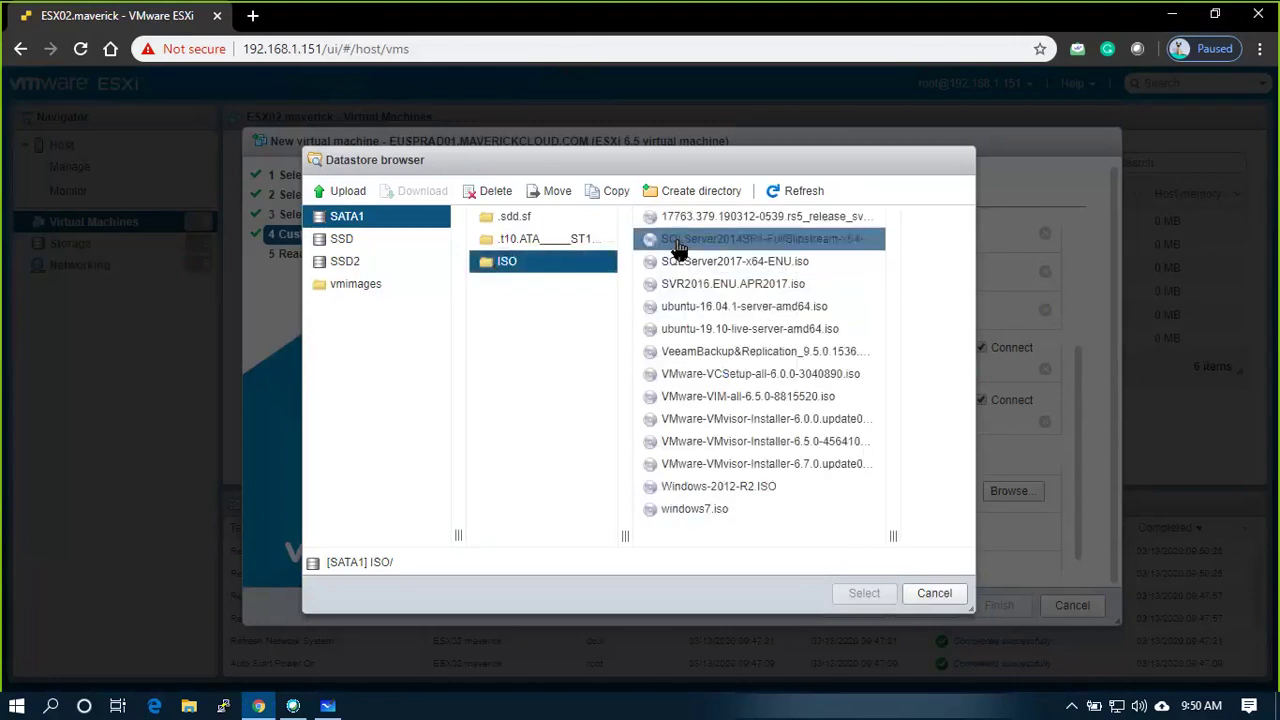
click(677, 263)
click(685, 287)
click(686, 306)
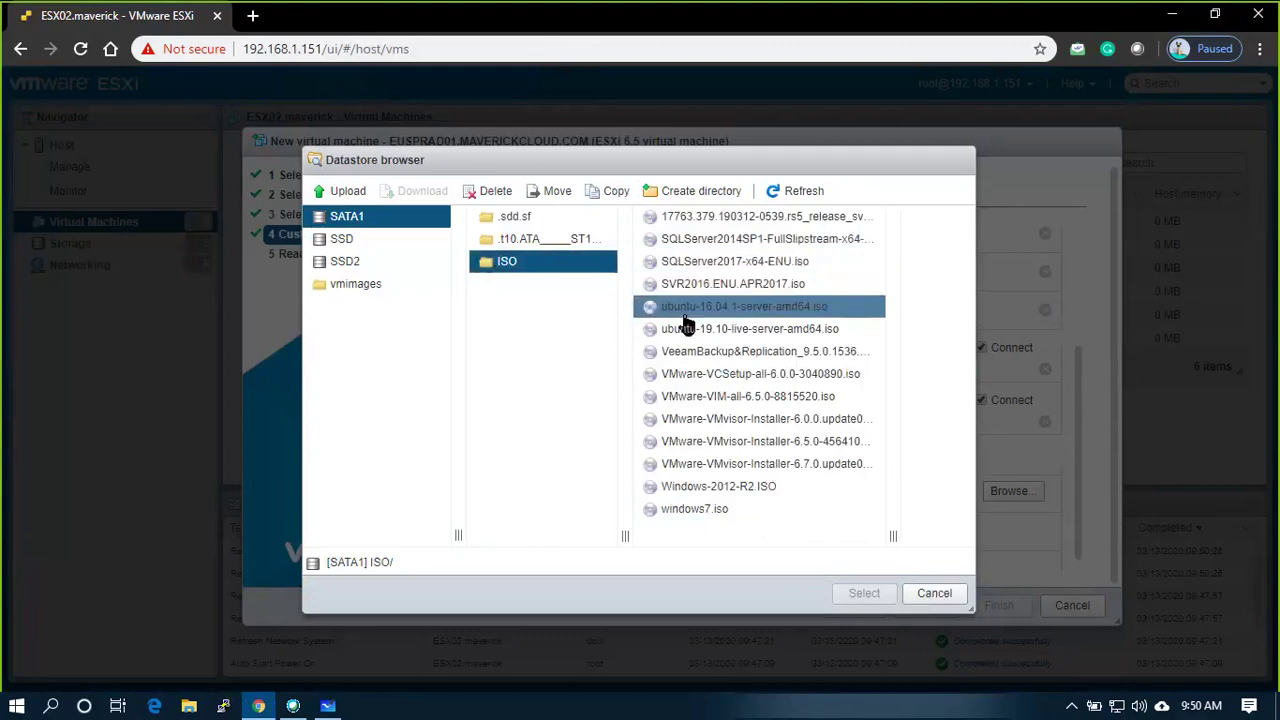
click(692, 352)
click(690, 419)
click(701, 488)
click(703, 512)
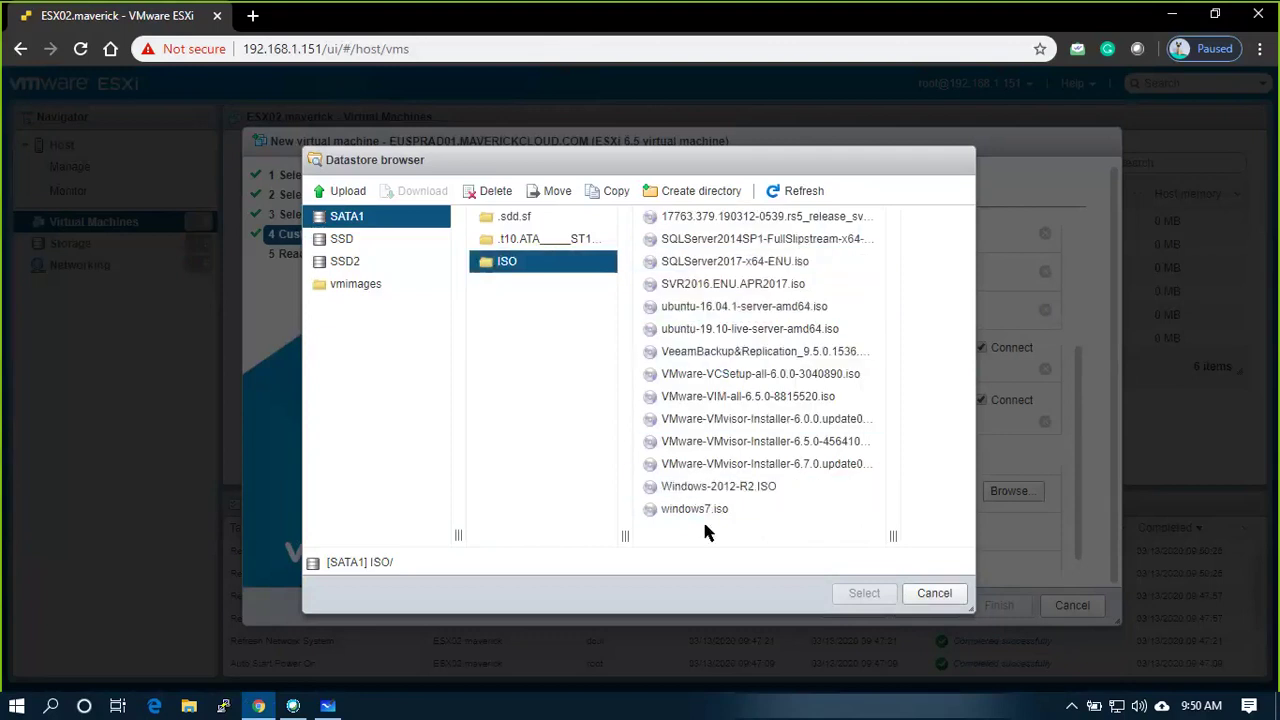
click(710, 489)
click(720, 466)
click(726, 421)
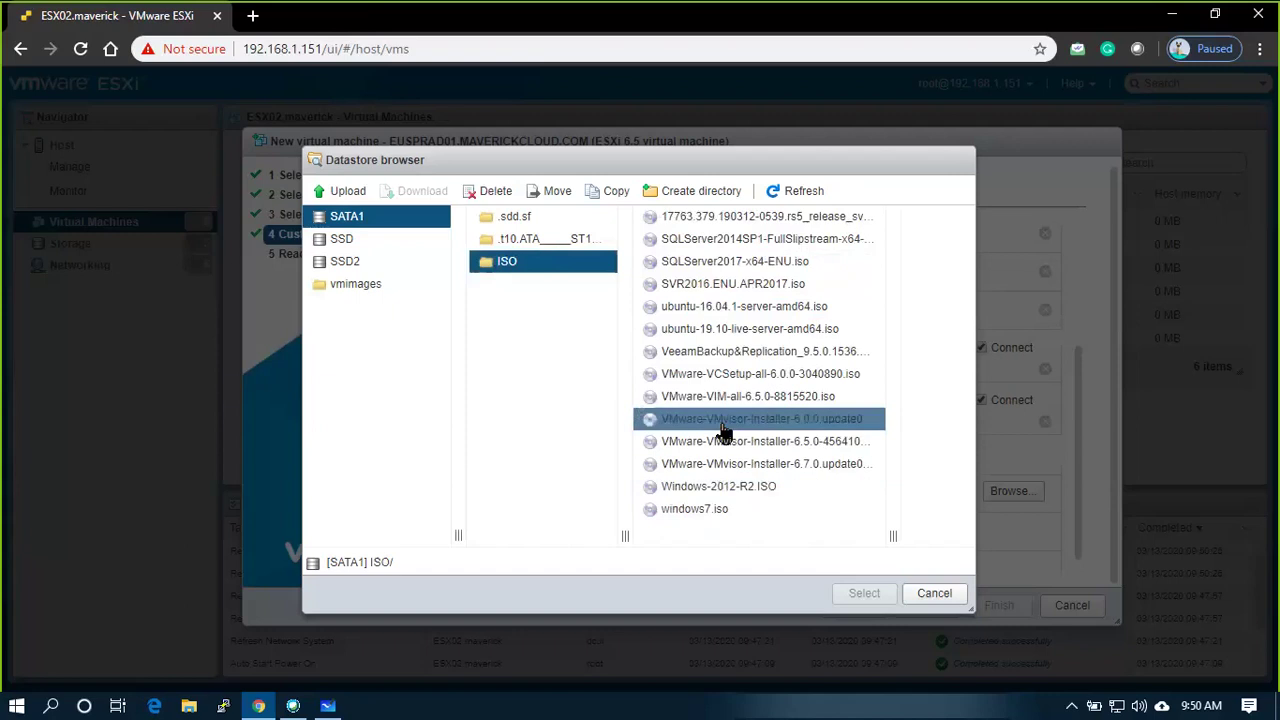
click(728, 352)
click(729, 308)
click(730, 286)
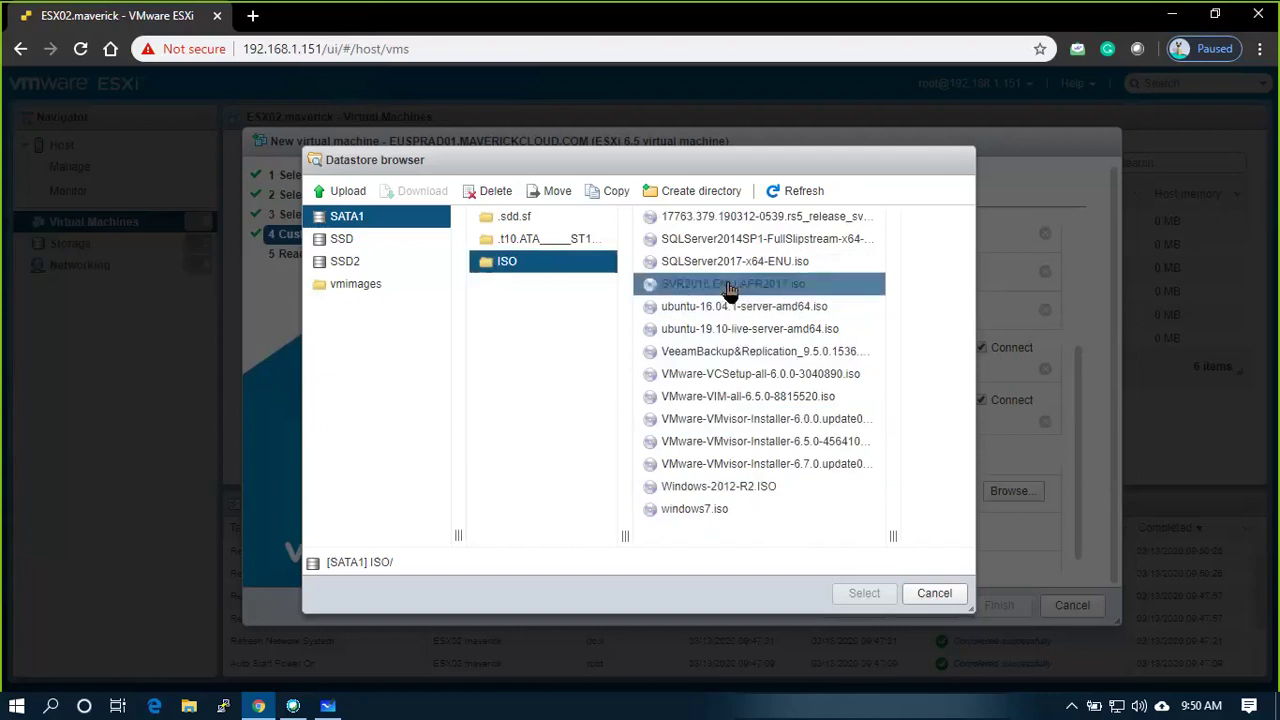
click(735, 263)
click(760, 240)
click(750, 217)
click(850, 241)
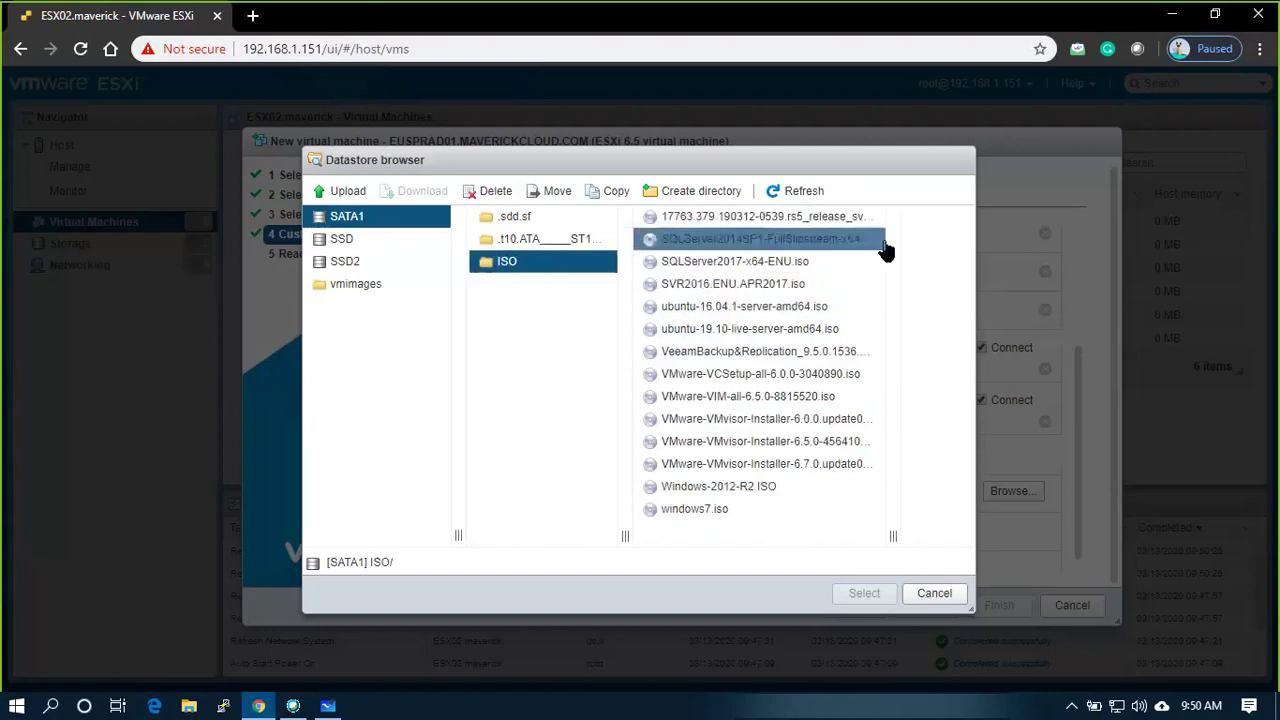
click(760, 217)
Choose the 17763.379.190312-0539 Server Eval ISO as CD/DVD Drive 1's image
click(607, 340)
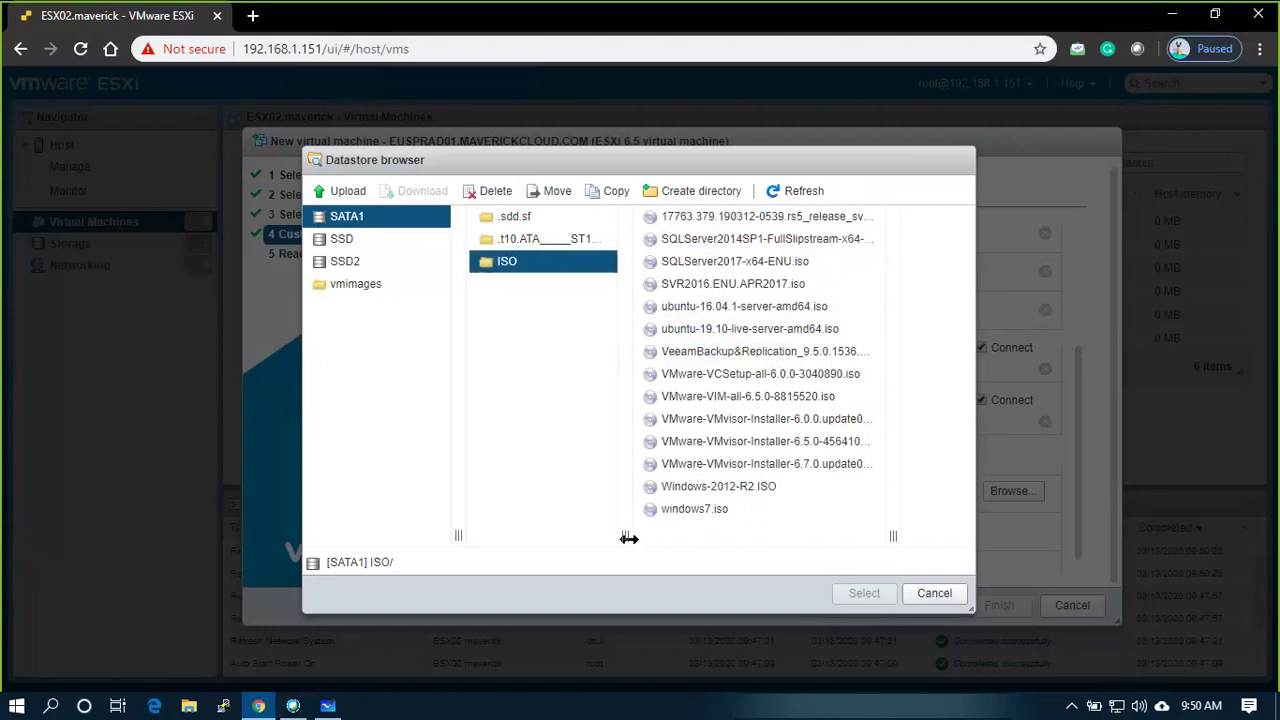
drag(628, 538, 551, 536)
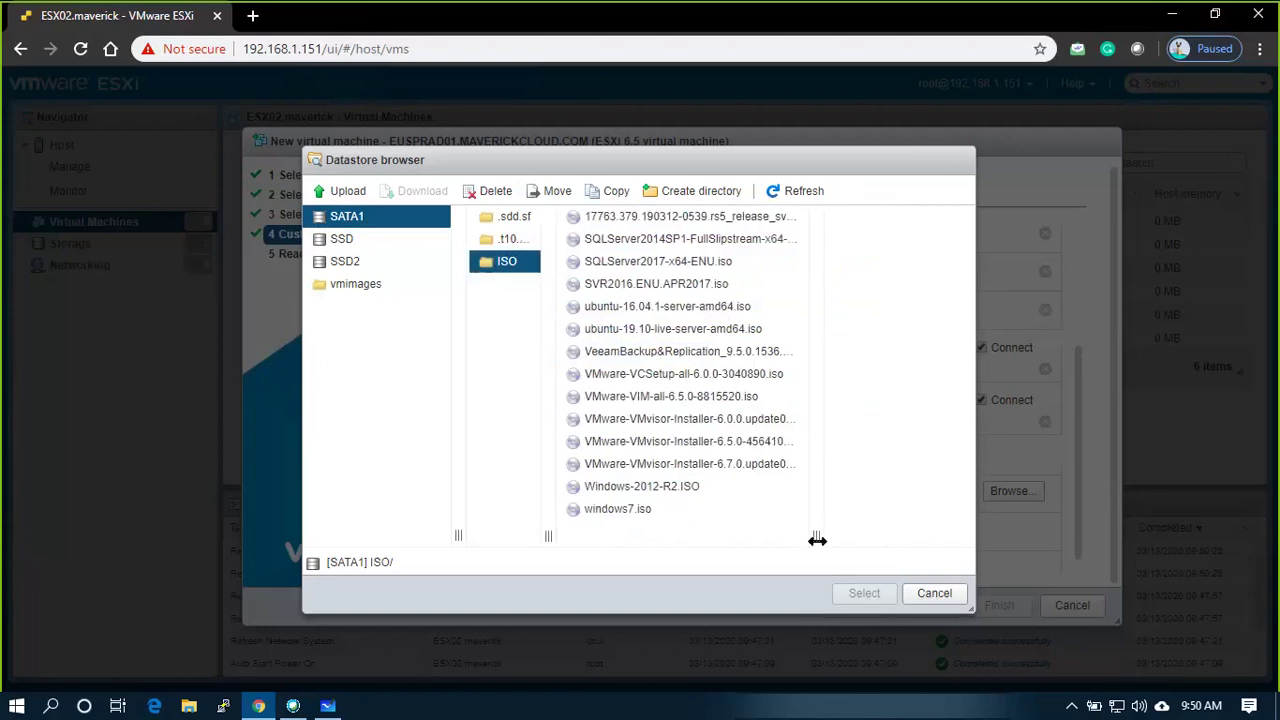
mouse_move(817, 540)
mouse_down()
mouse_move(966, 531)
mouse_move(820, 549)
mouse_up()
click(614, 216)
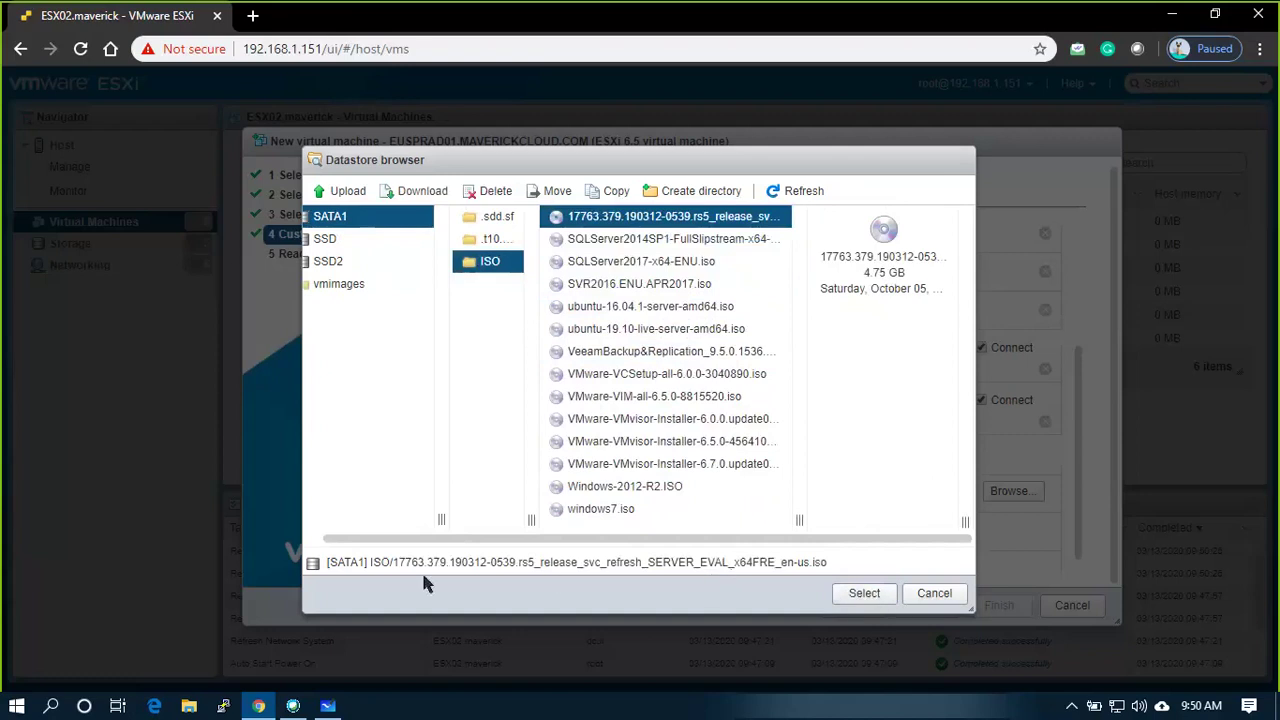
click(864, 601)
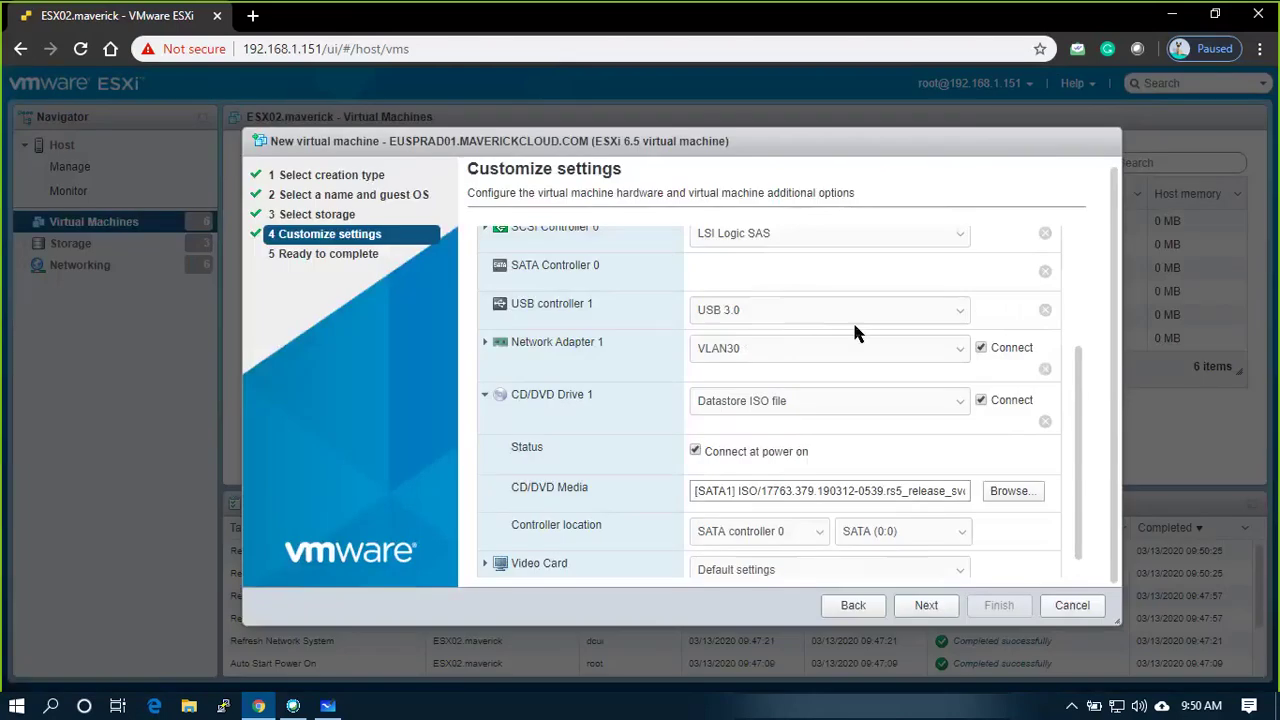
Set Boot Delay to 10000 milliseconds under VM Options and finish creating EUSPRAD01
scroll(852, 319, down, 1)
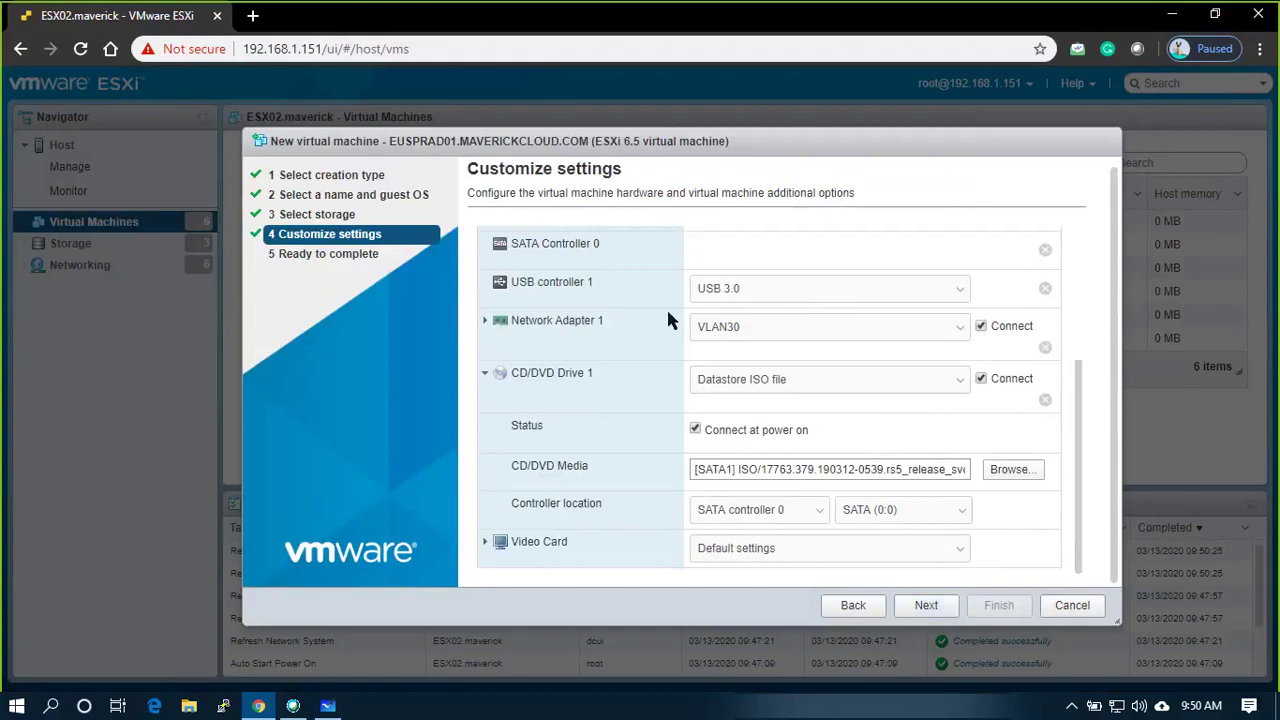
scroll(669, 317, up, 5)
click(630, 255)
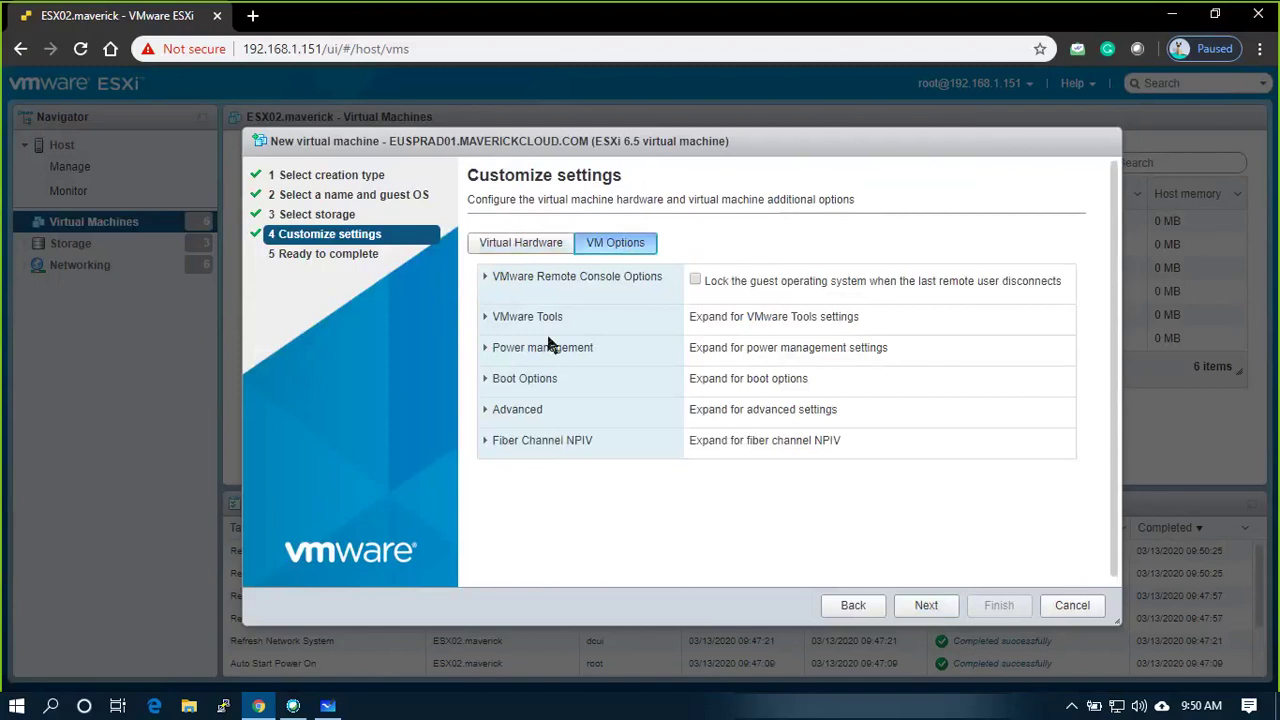
click(485, 380)
scroll(775, 420, down, 2)
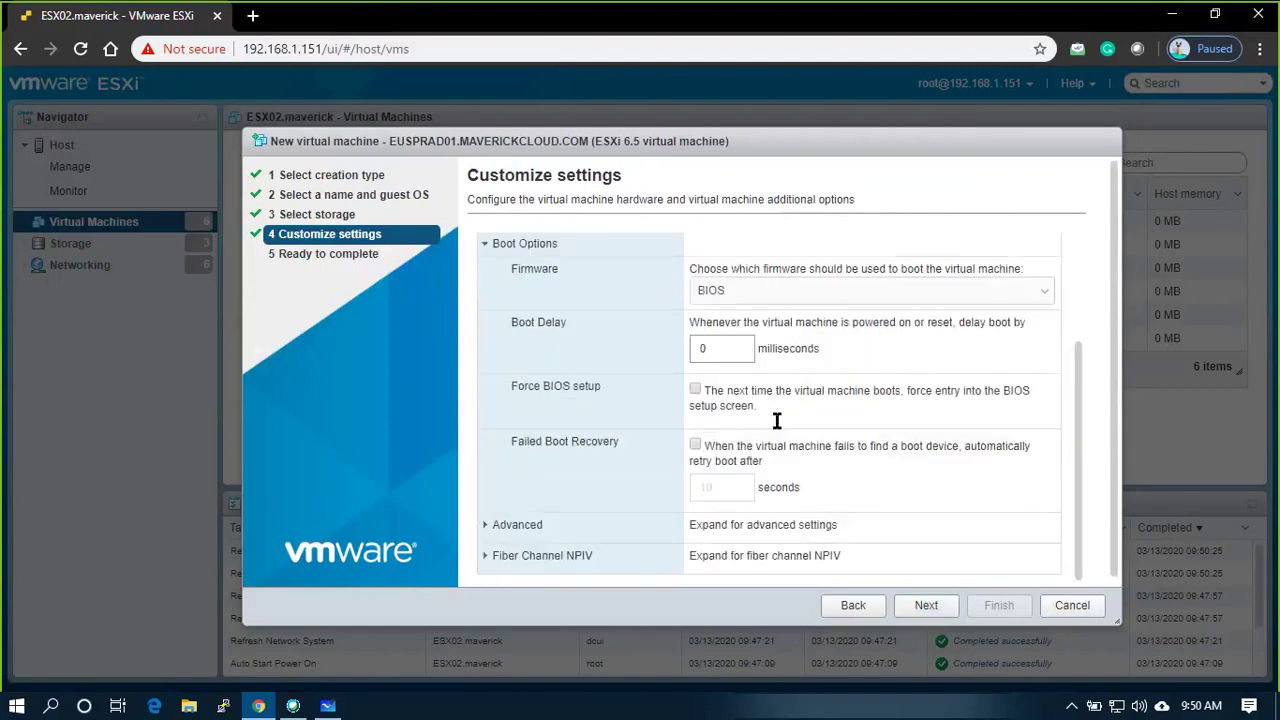
double_click(701, 349)
text(10000)
click(928, 607)
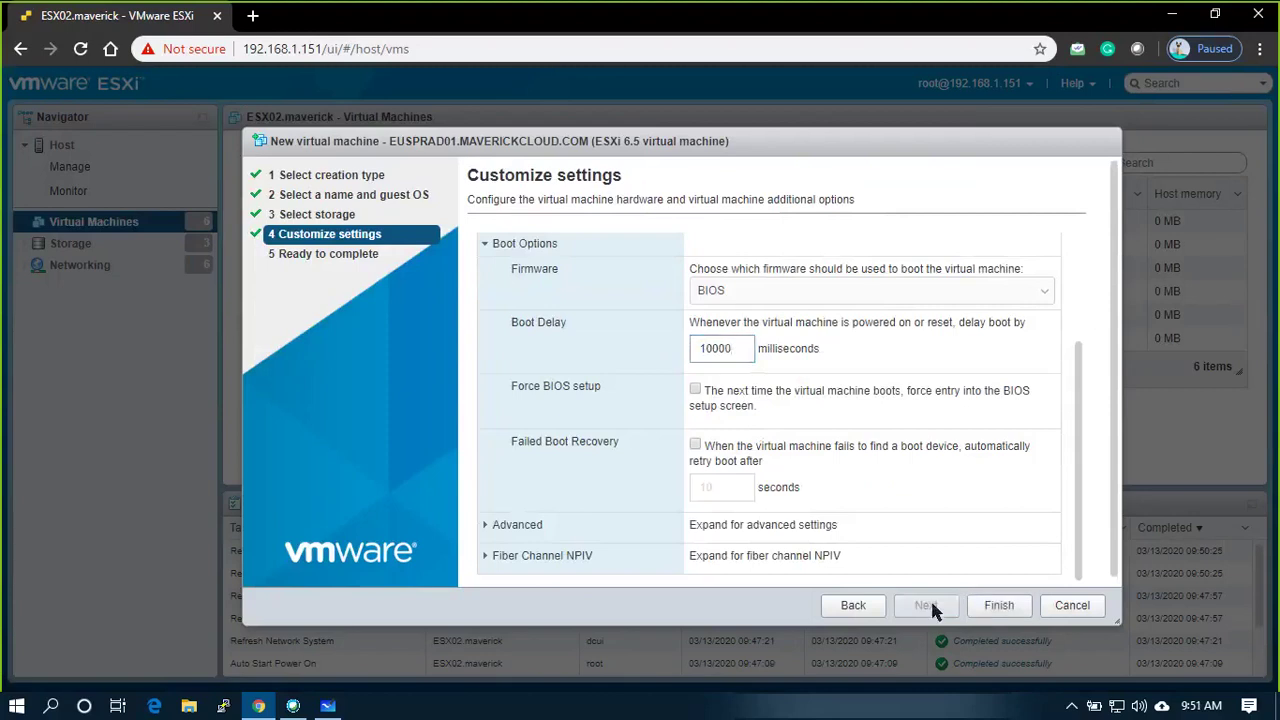
click(999, 606)
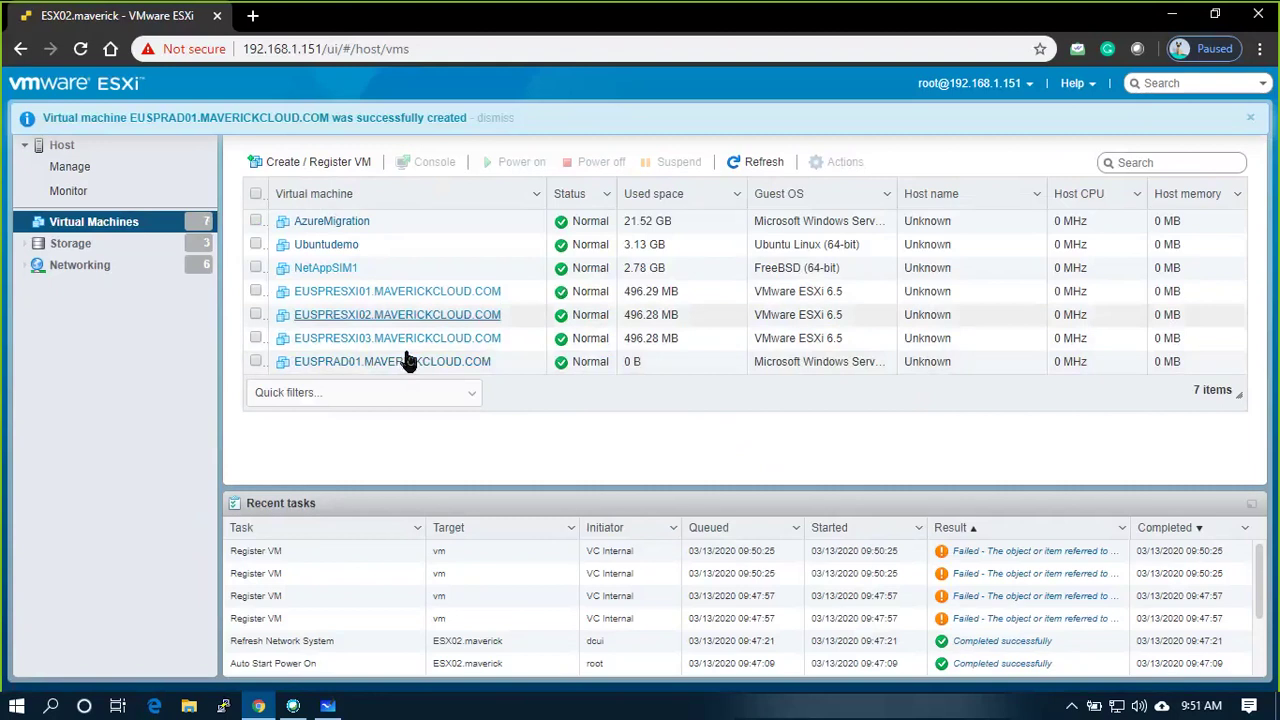
Power on EUSPRAD01 and launch its remote console, allowing the browser prompt
click(360, 370)
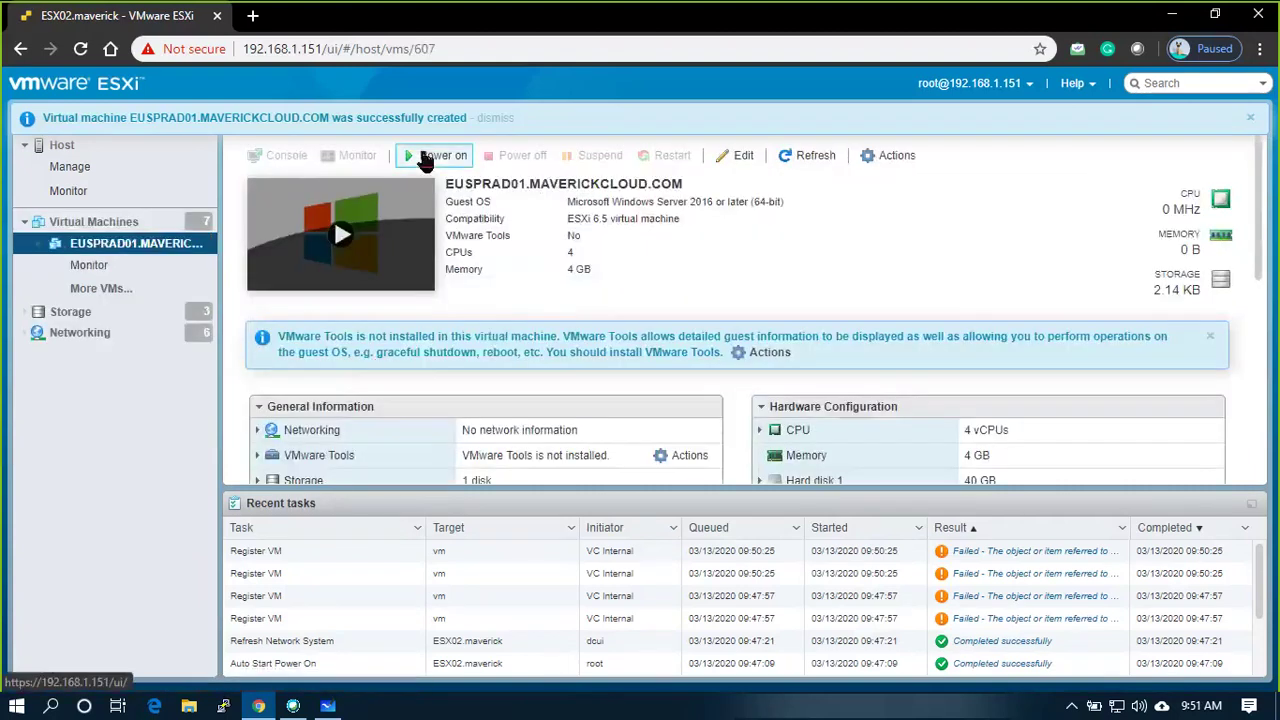
click(425, 158)
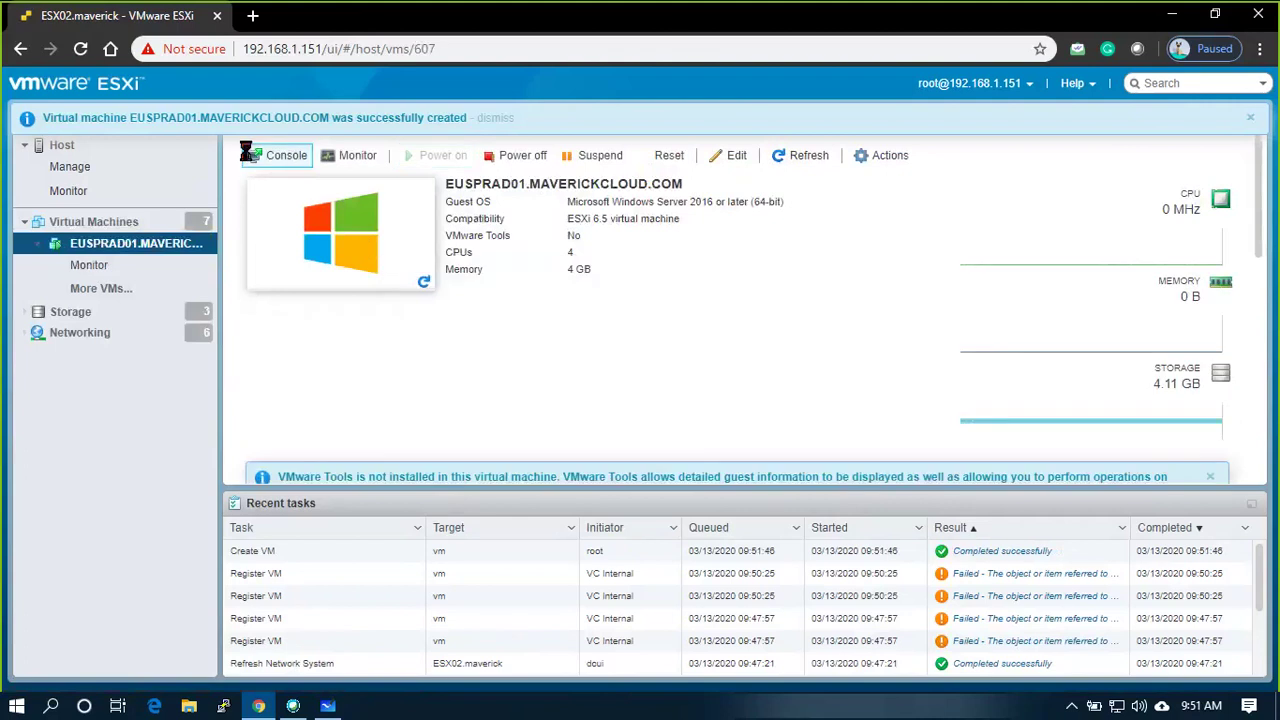
click(258, 158)
click(298, 262)
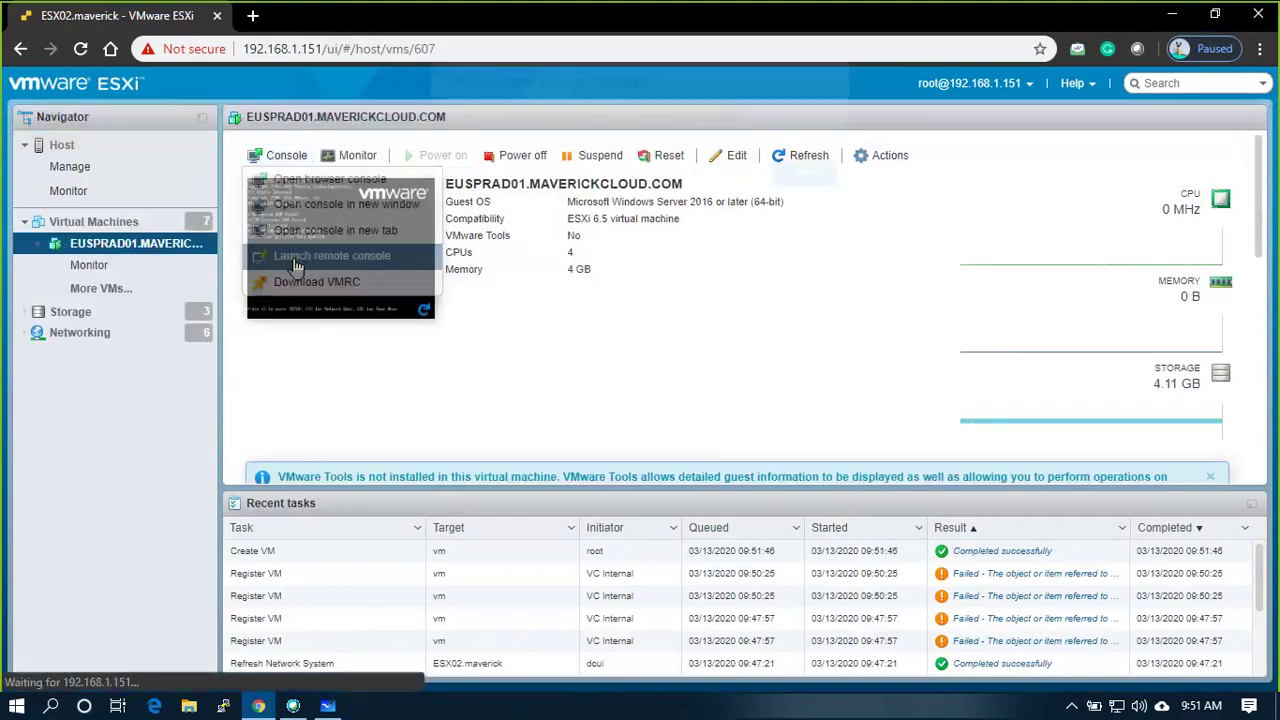
click(652, 176)
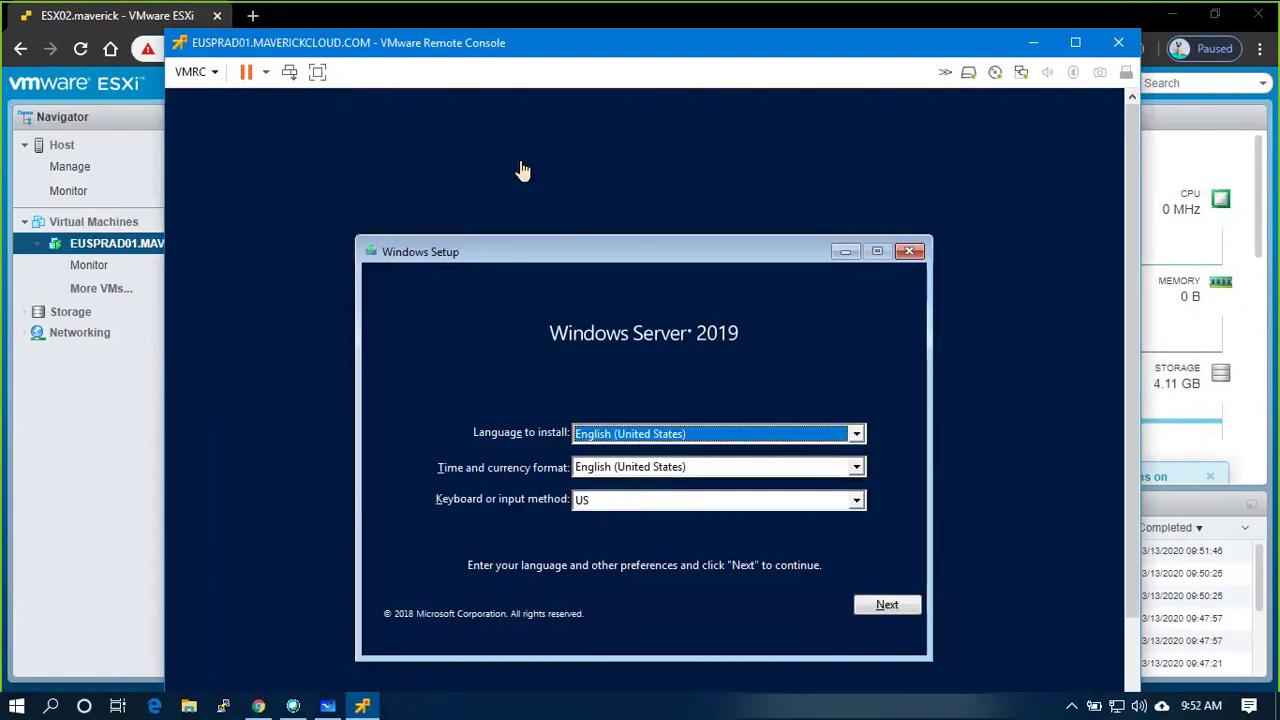
In full screen, keep default language and choose Datacenter Evaluation (Desktop Experience) to install
click(318, 74)
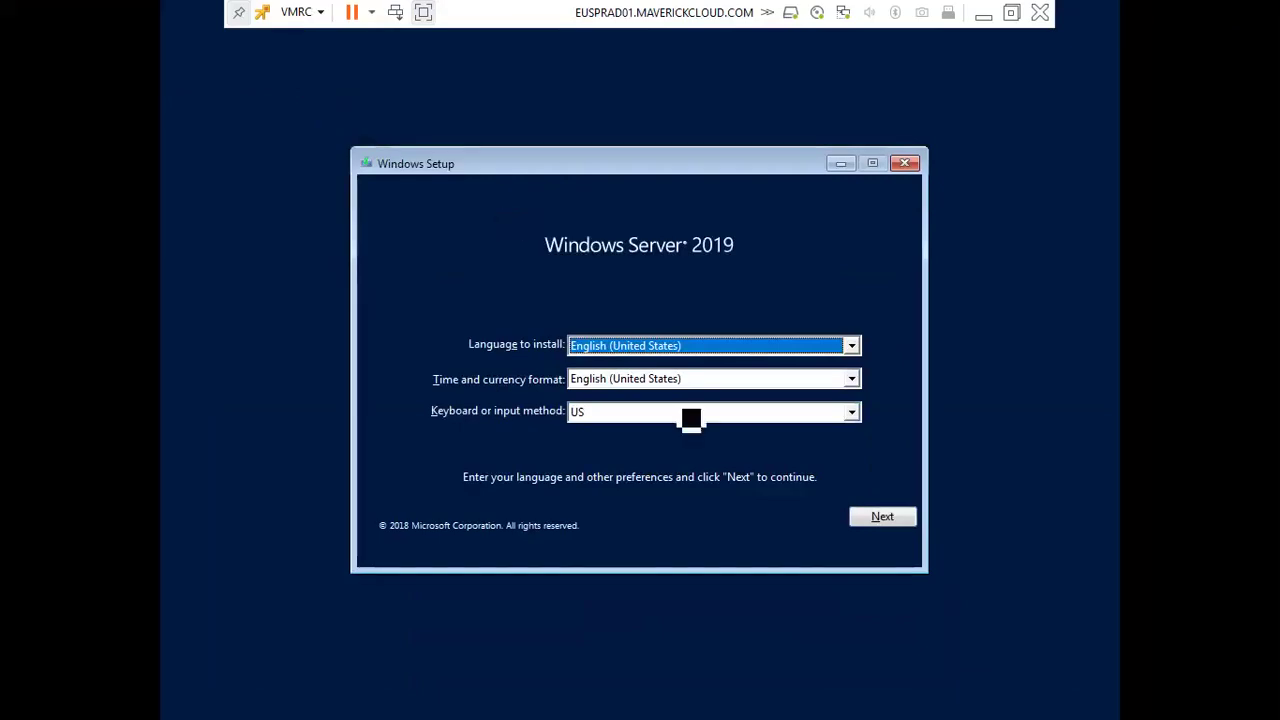
click(886, 518)
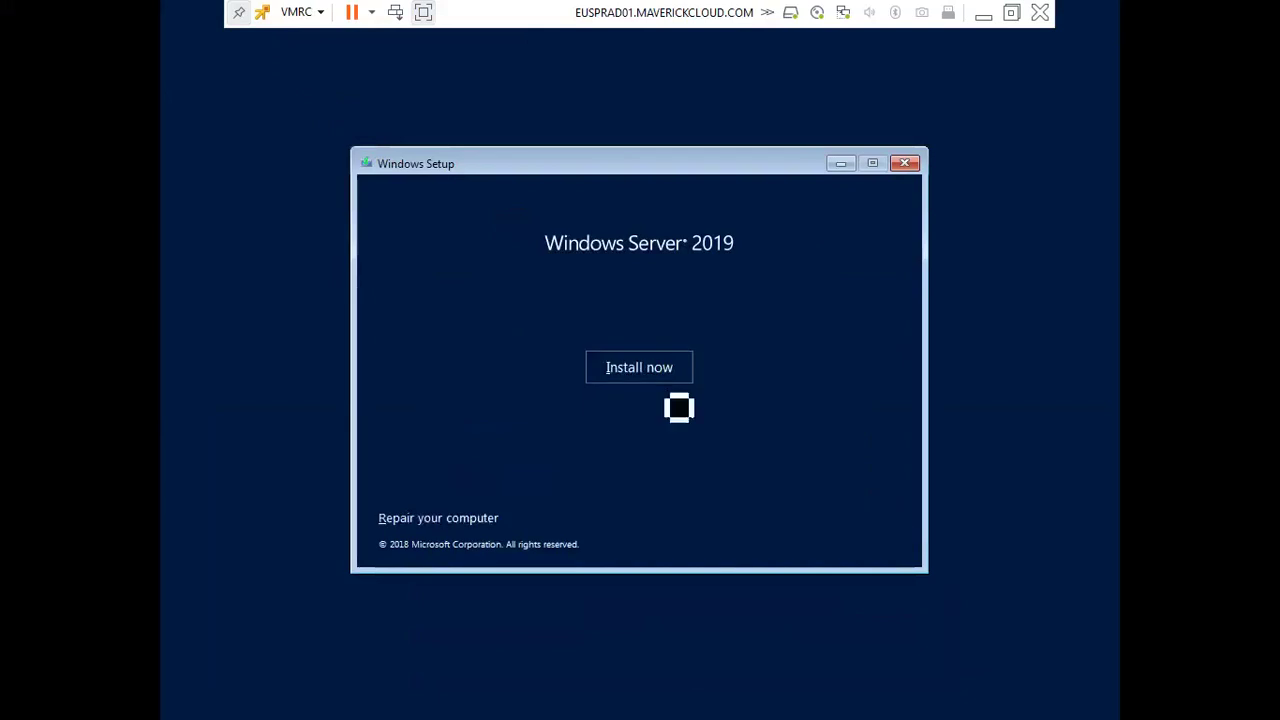
click(660, 380)
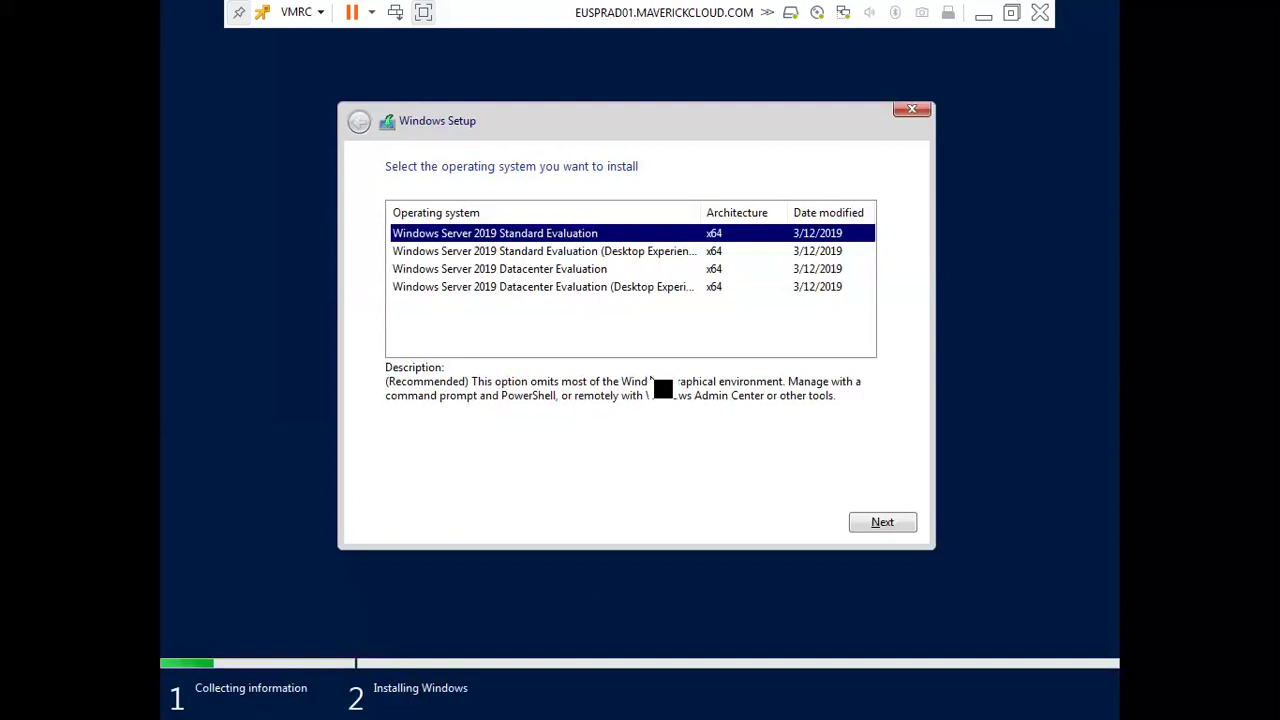
key(Down)
key(Down)
key(Down)
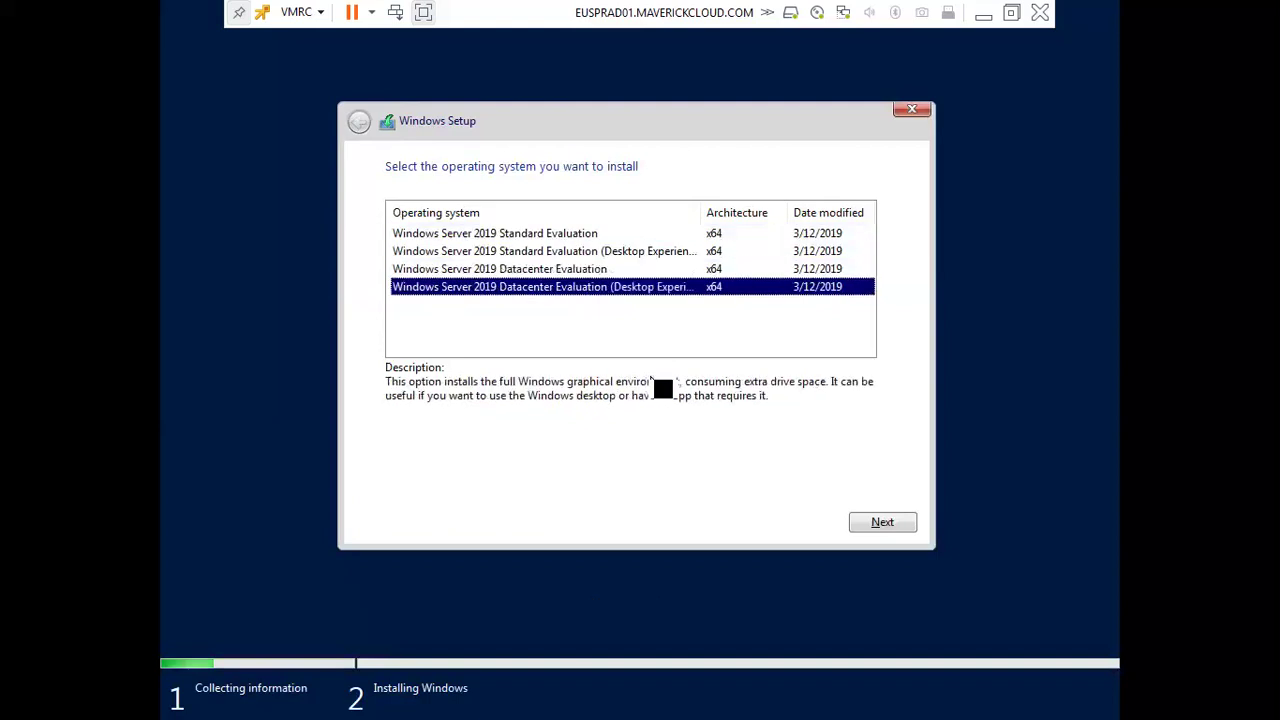
key(Return)
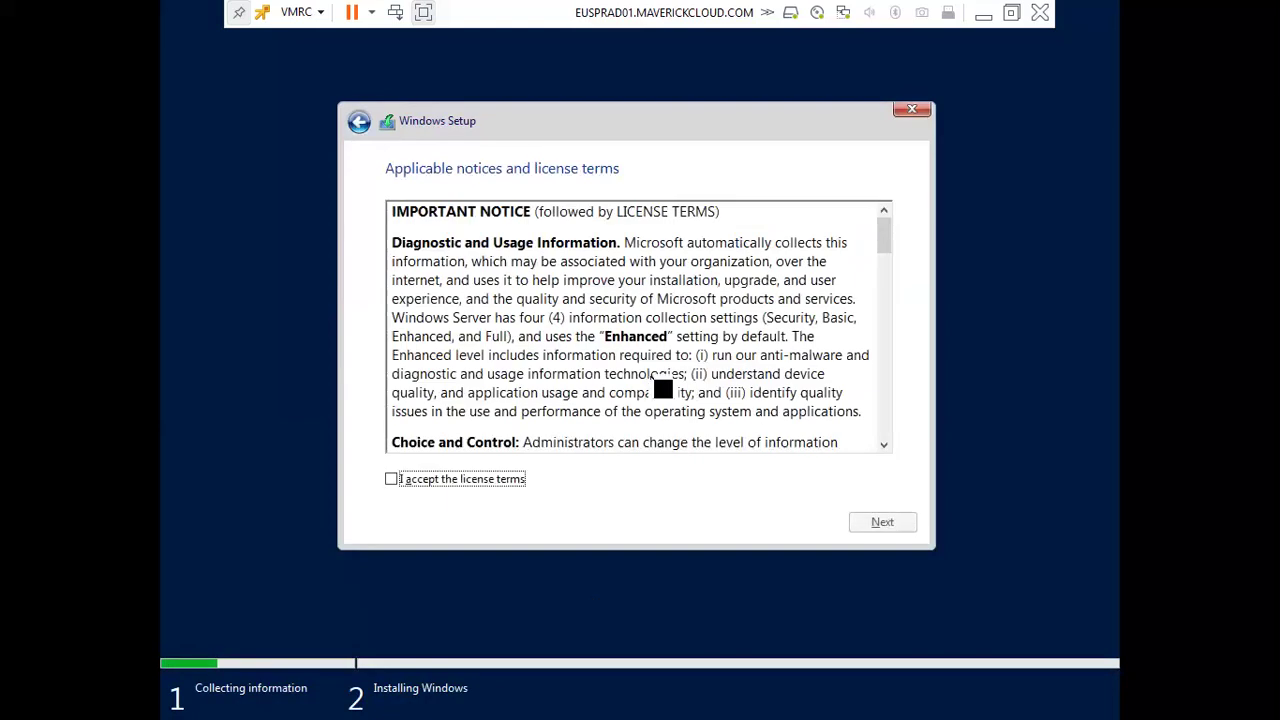
Accept the license, choose Custom install onto Drive 0, then minimize the console
key(space)
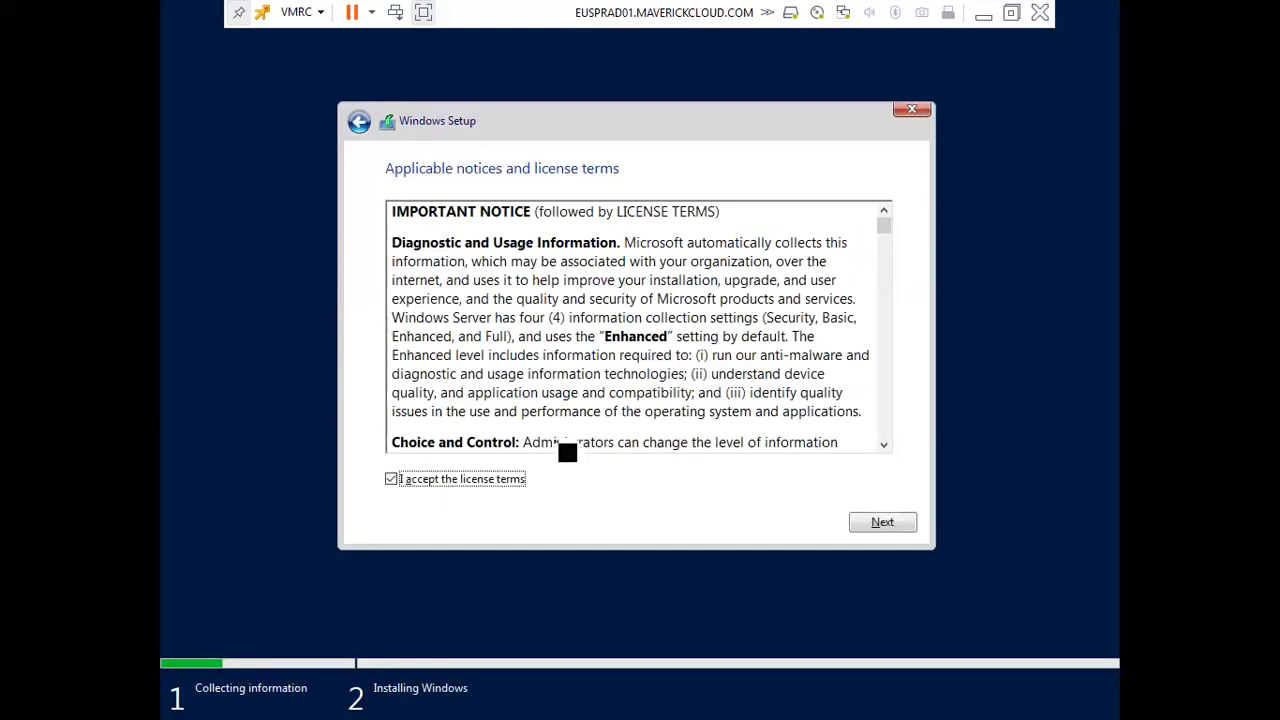
key(Return)
key(Return)
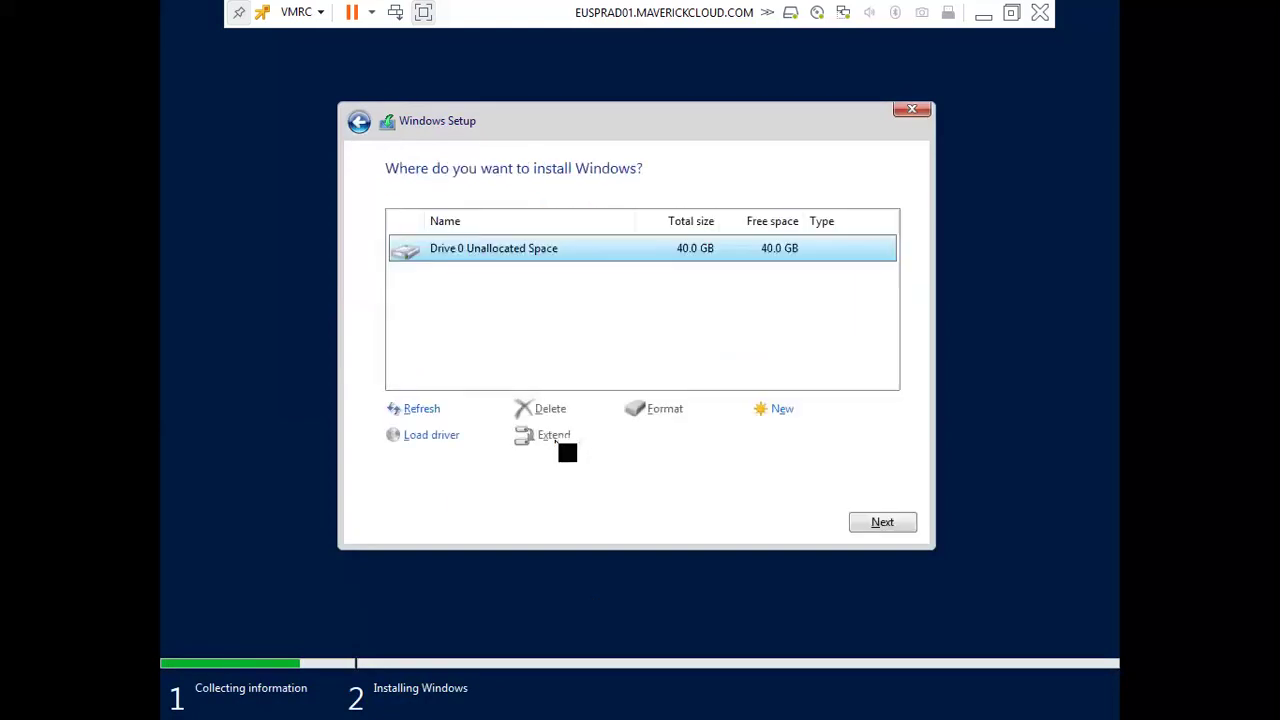
key(Return)
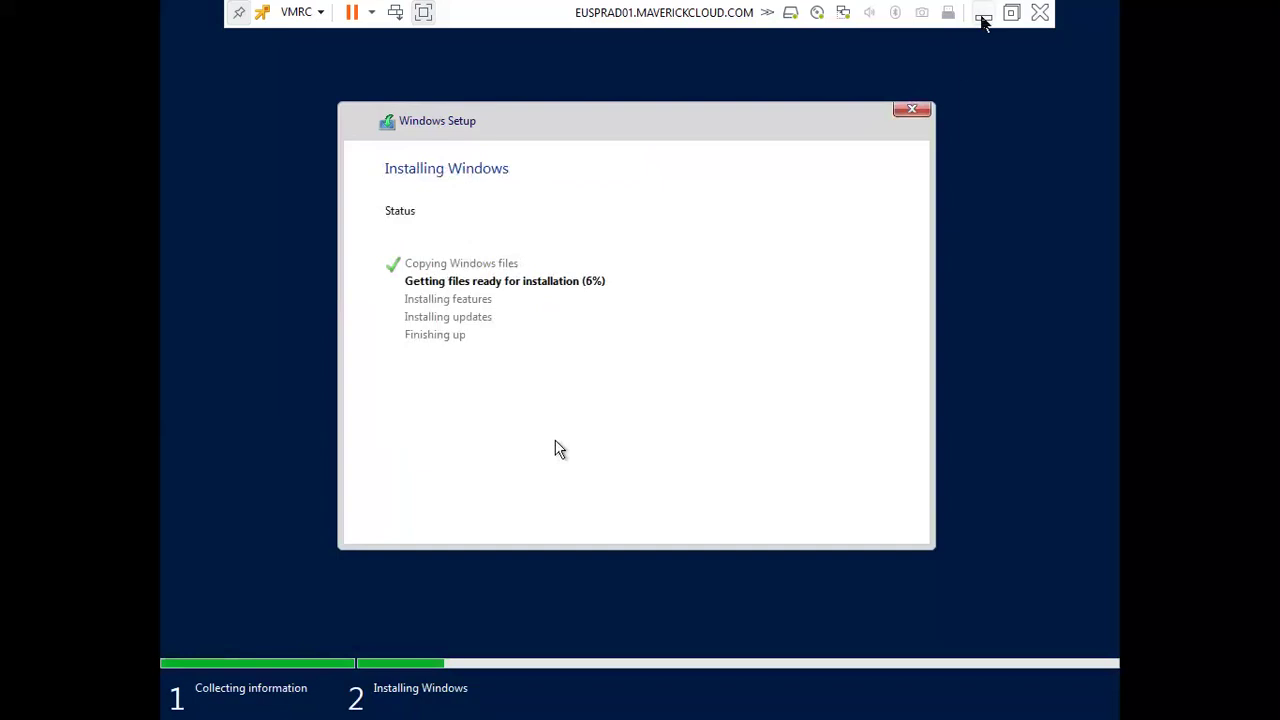
click(983, 22)
From the host's Storage page, open the Datastore browser on the SSD datastore
click(378, 712)
click(983, 14)
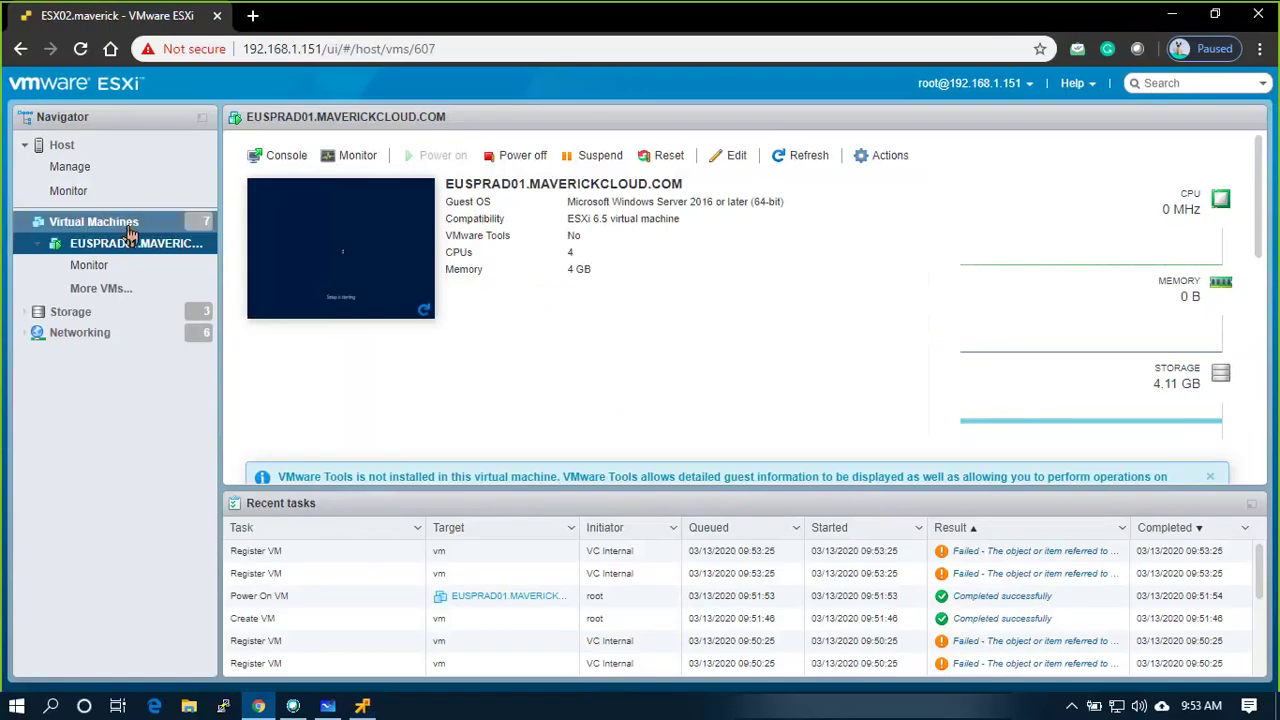
click(50, 144)
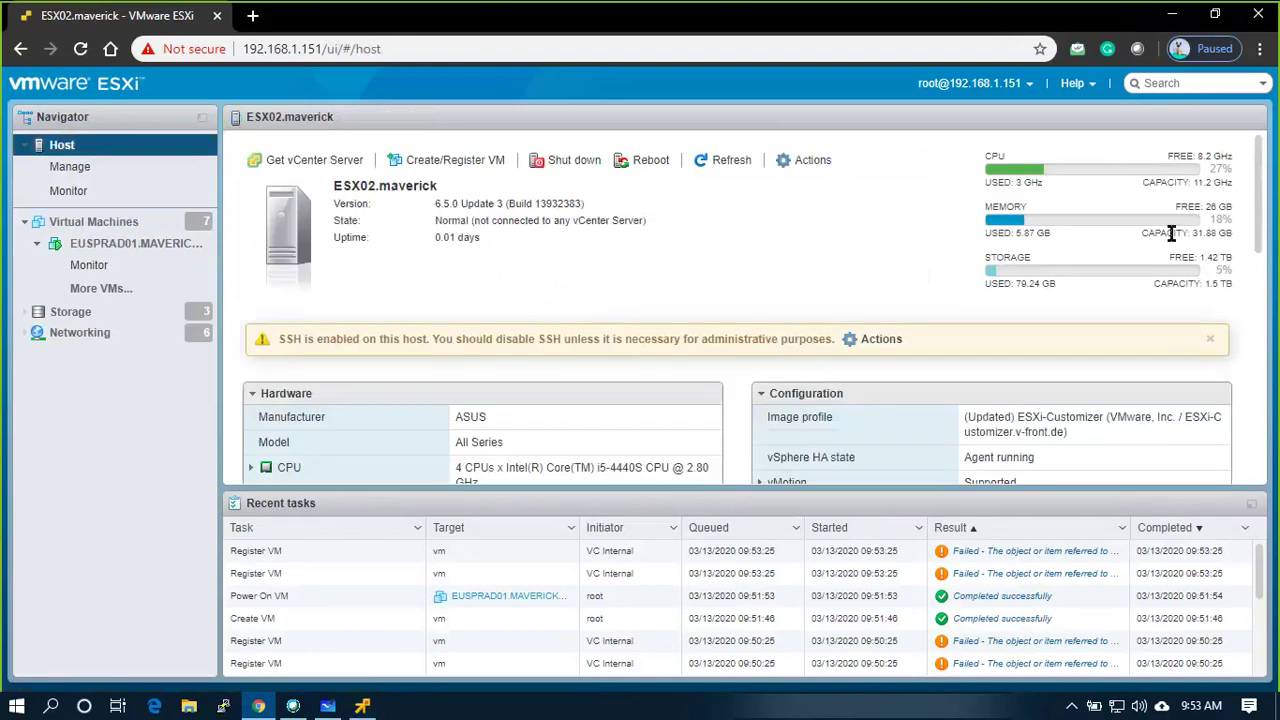
click(112, 318)
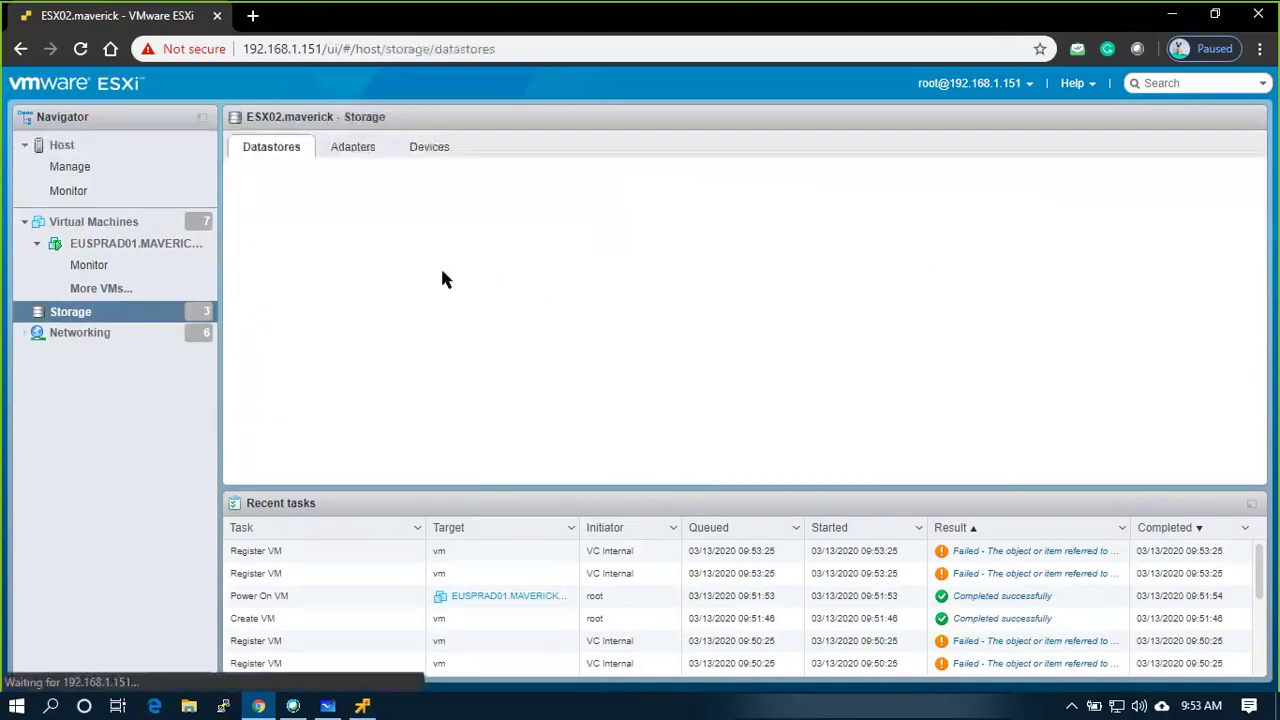
click(326, 268)
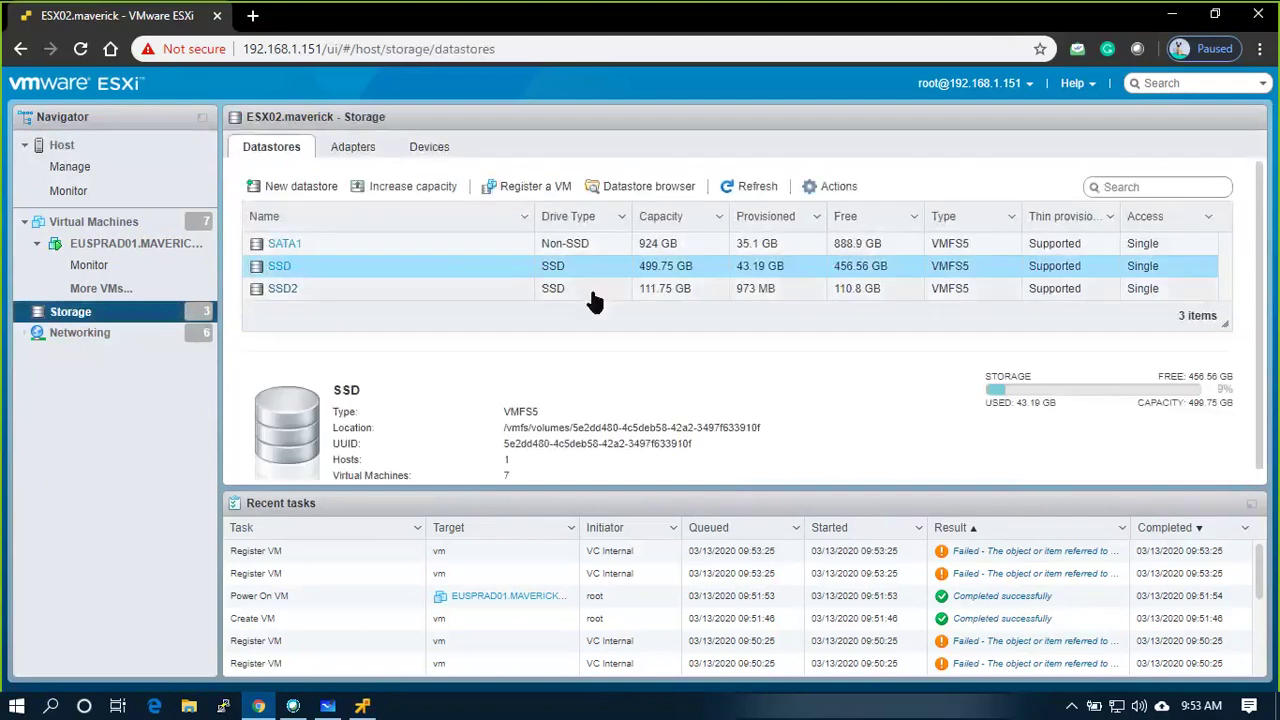
click(619, 194)
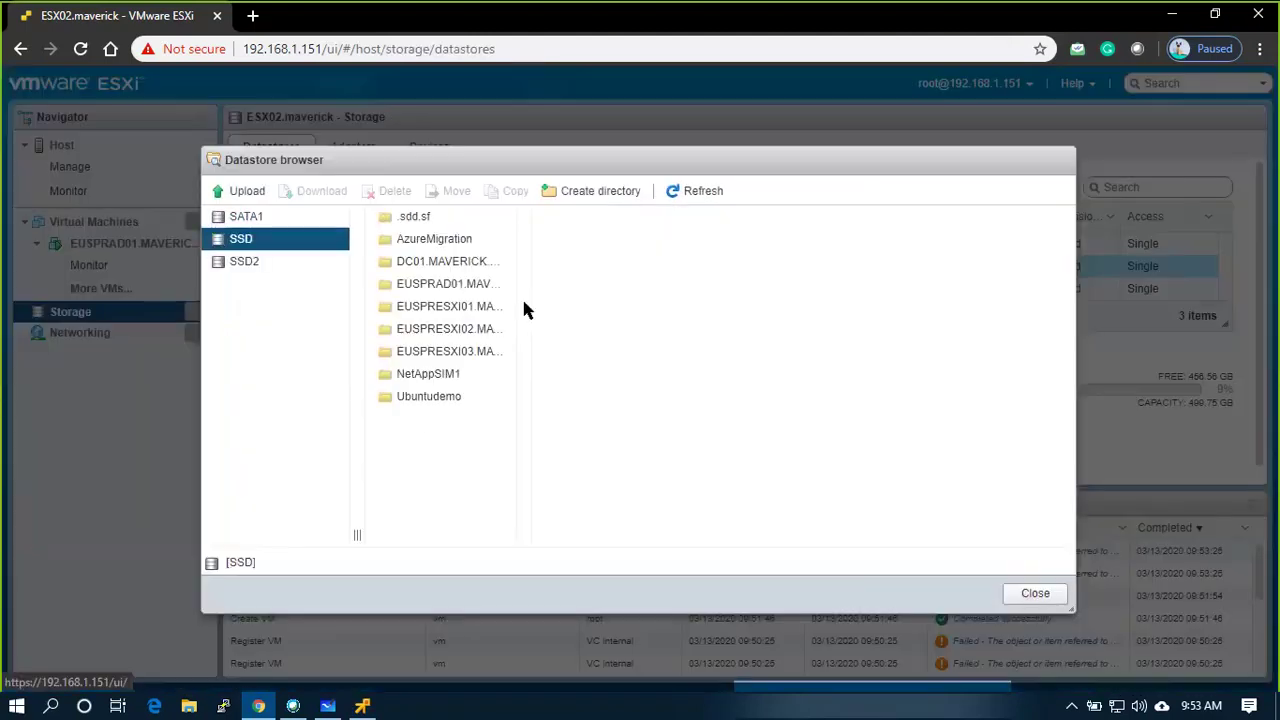
Open the ISO folder on the SATA1 datastore and widen the name column
click(270, 219)
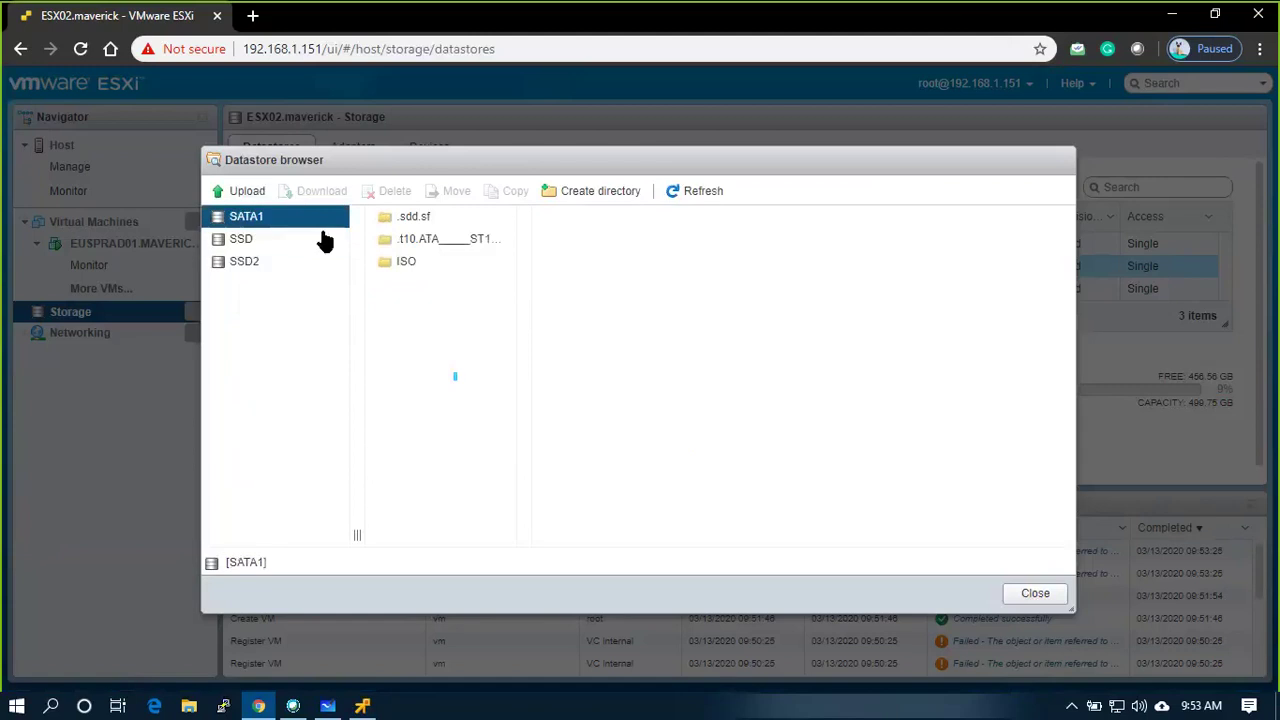
click(405, 268)
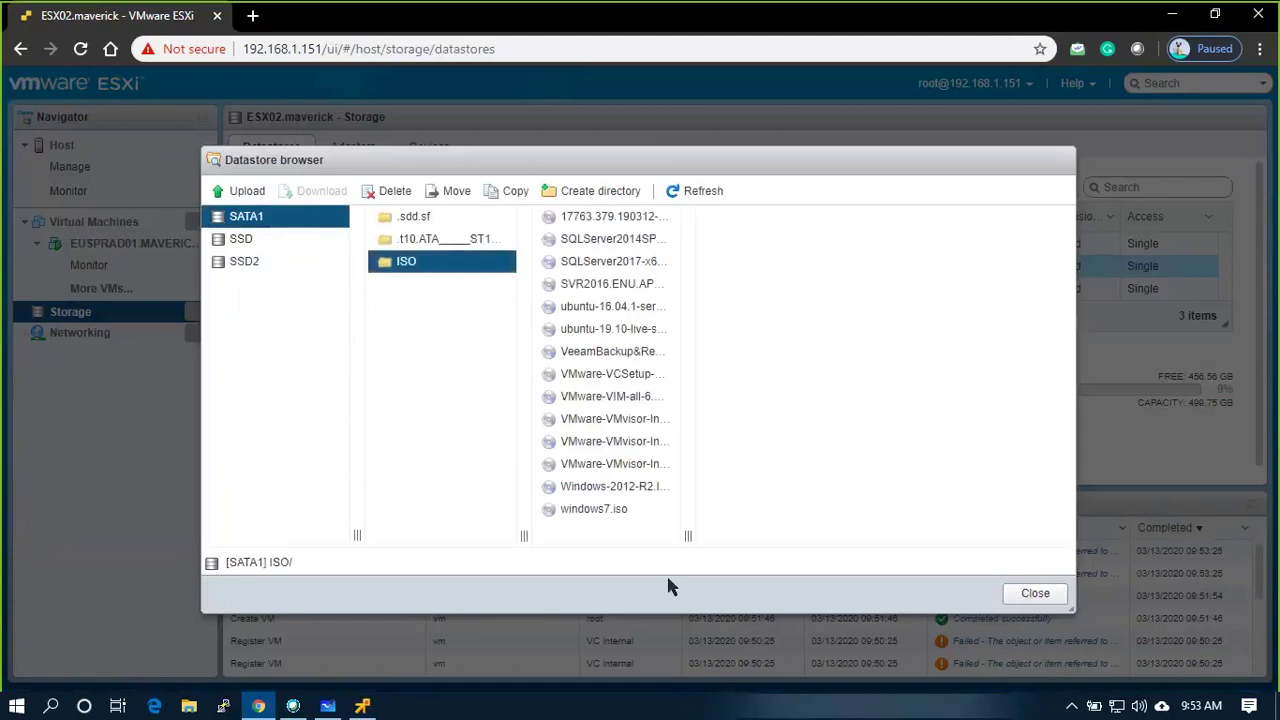
drag(686, 534, 980, 523)
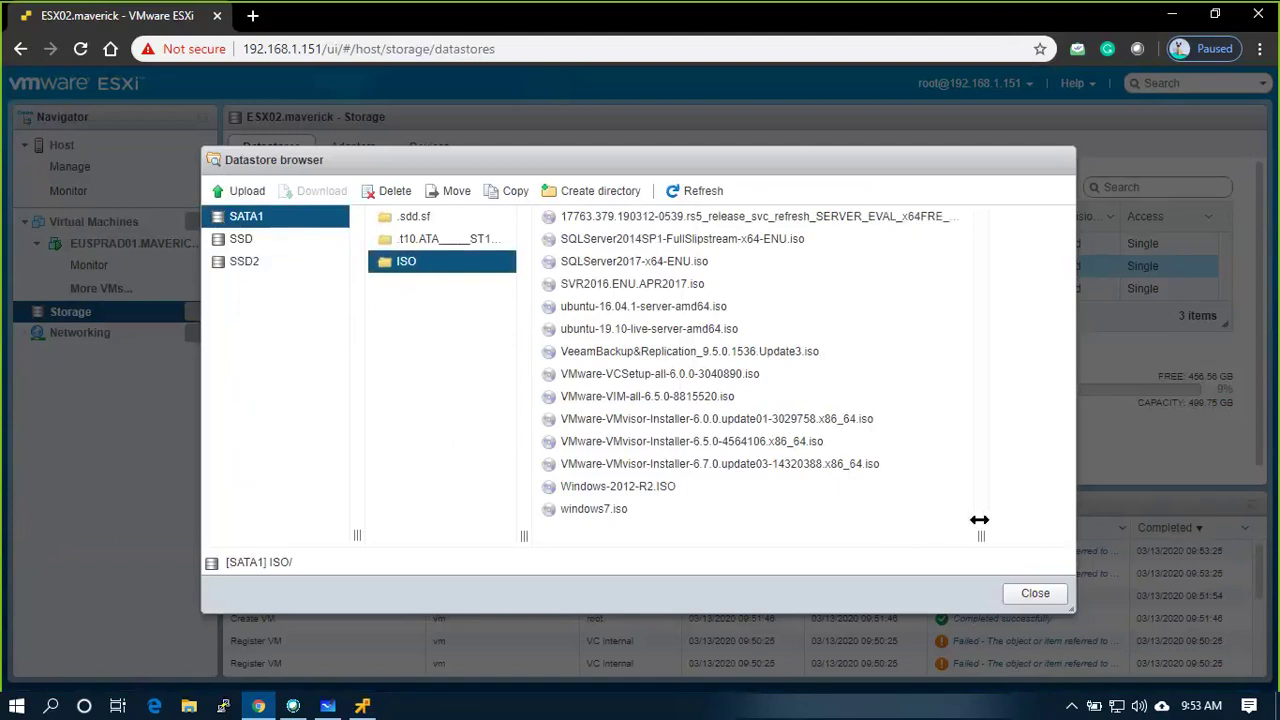
Review the stored ISO images, such as SVR2016 and the VMware installers, then start an upload
click(580, 286)
click(590, 351)
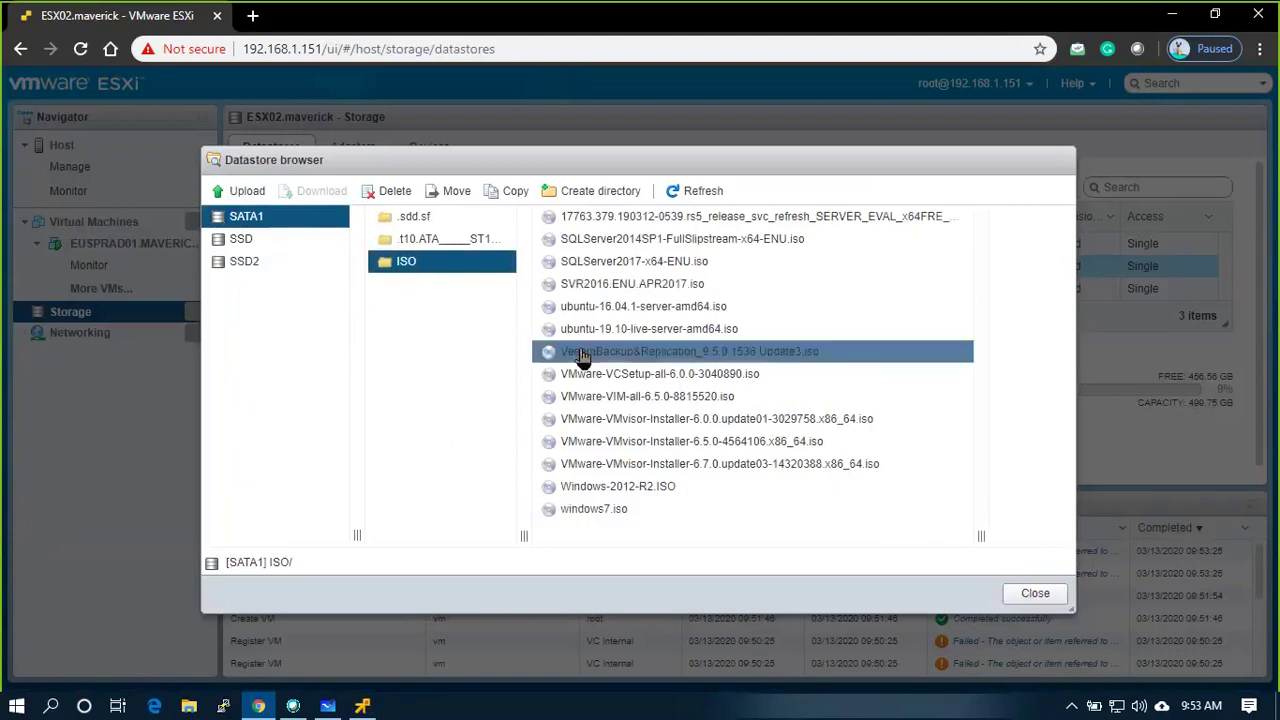
click(594, 329)
click(592, 351)
click(590, 374)
click(592, 351)
click(600, 375)
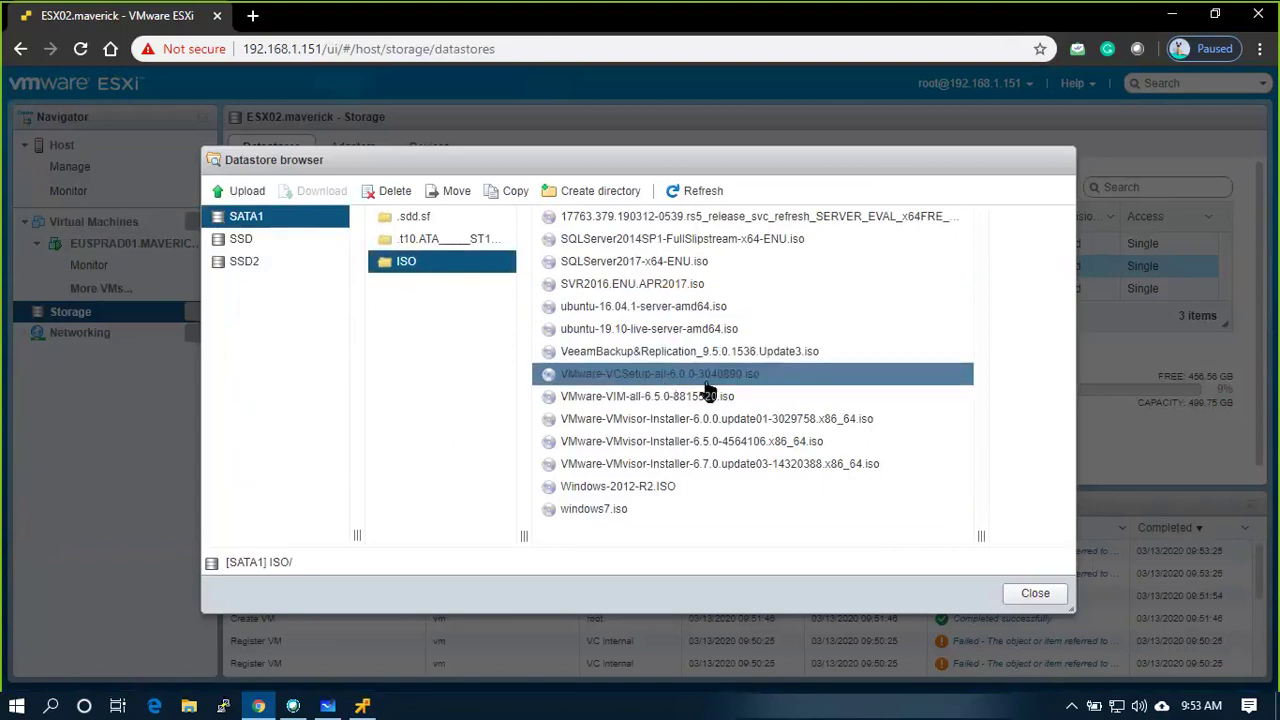
click(637, 398)
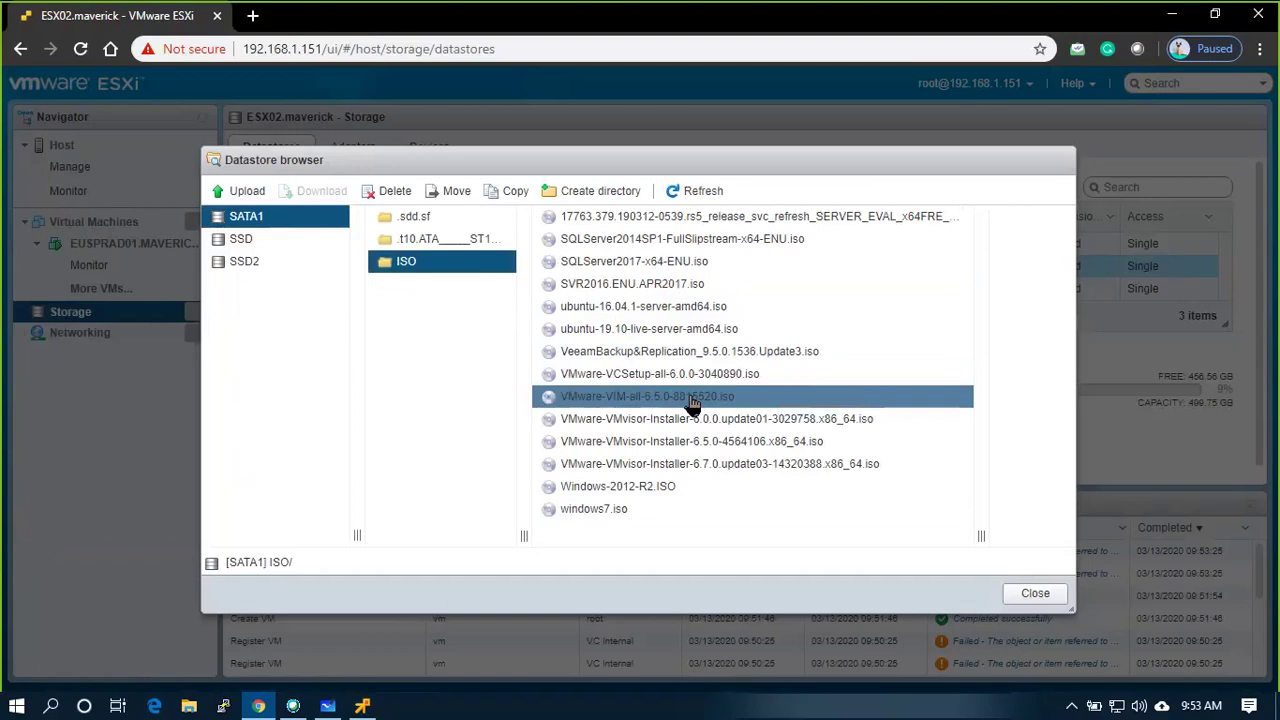
click(737, 421)
click(709, 464)
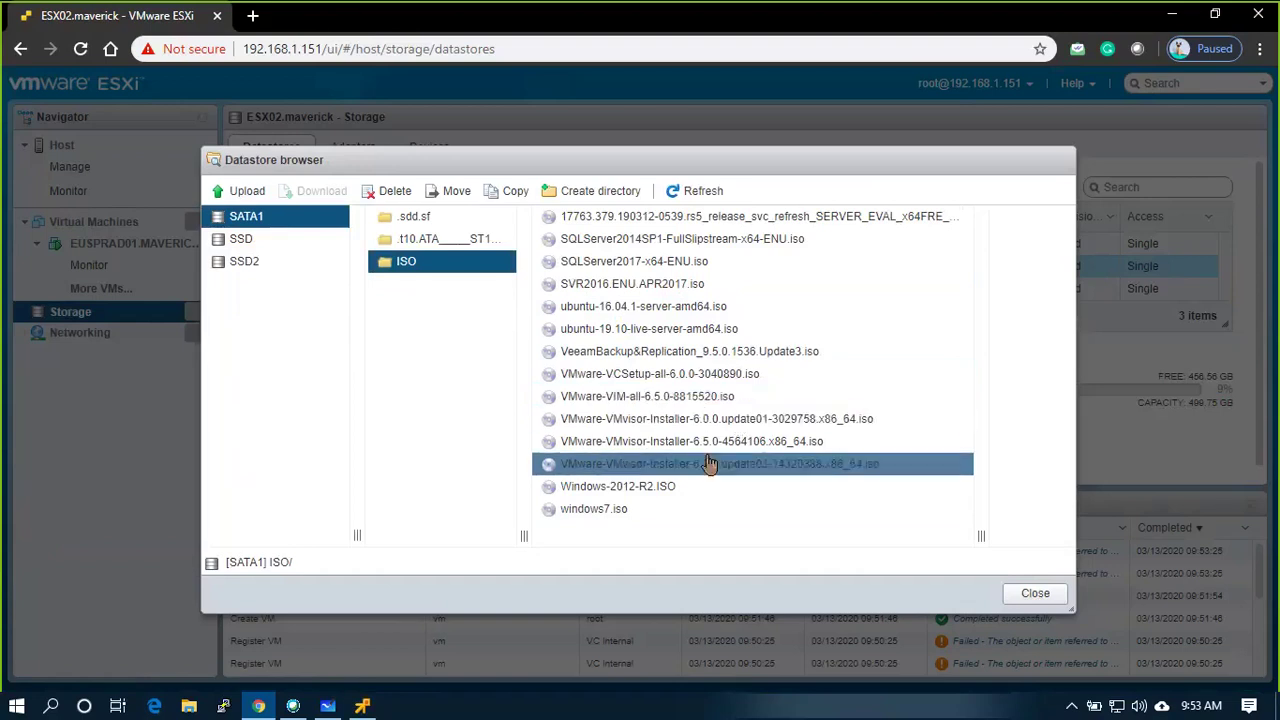
click(702, 441)
click(700, 419)
click(757, 373)
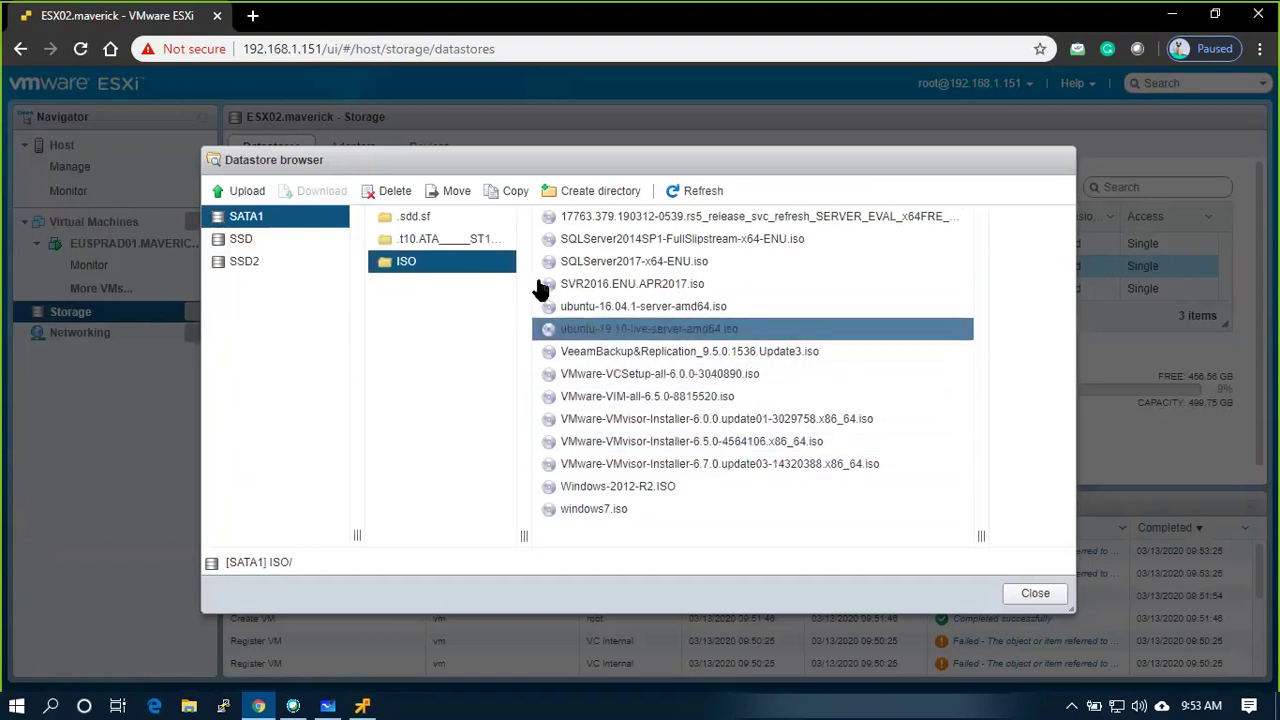
click(240, 191)
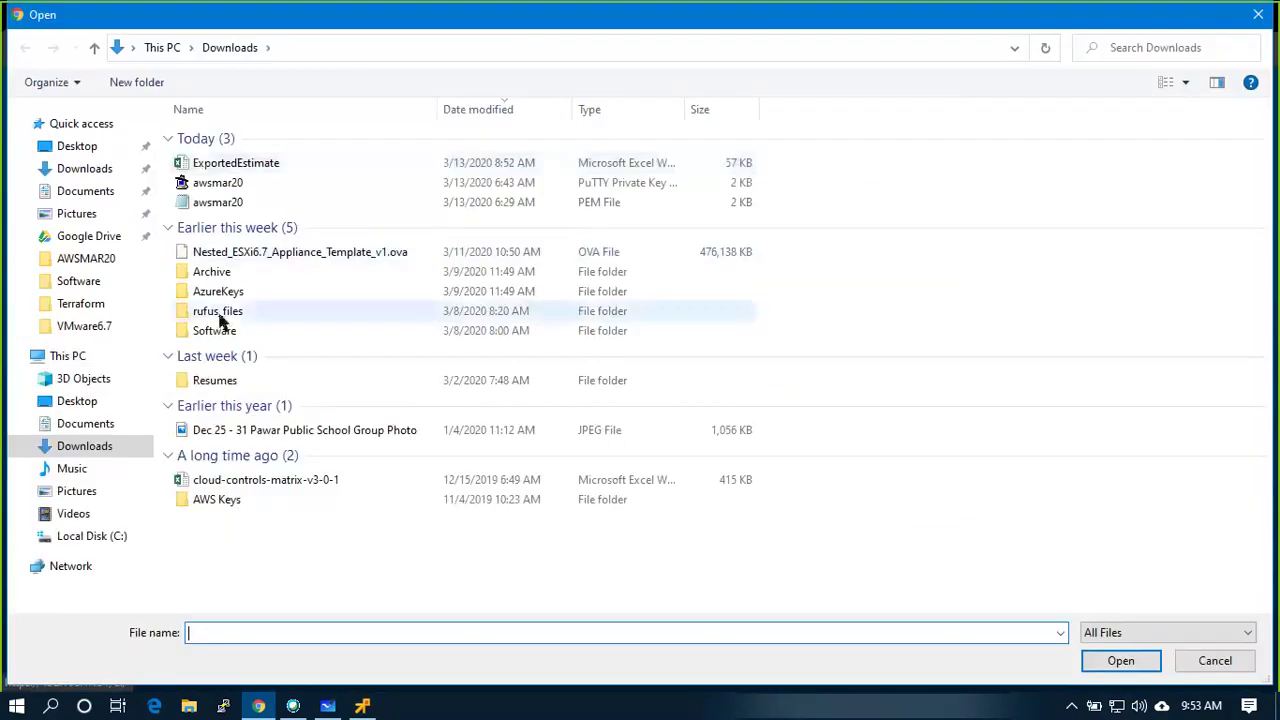
Upload VMware-VCSA-all-6.7.0-14367737 from the local Downloads\Software folder into SATA1's ISO folder
click(214, 336)
double_click(214, 336)
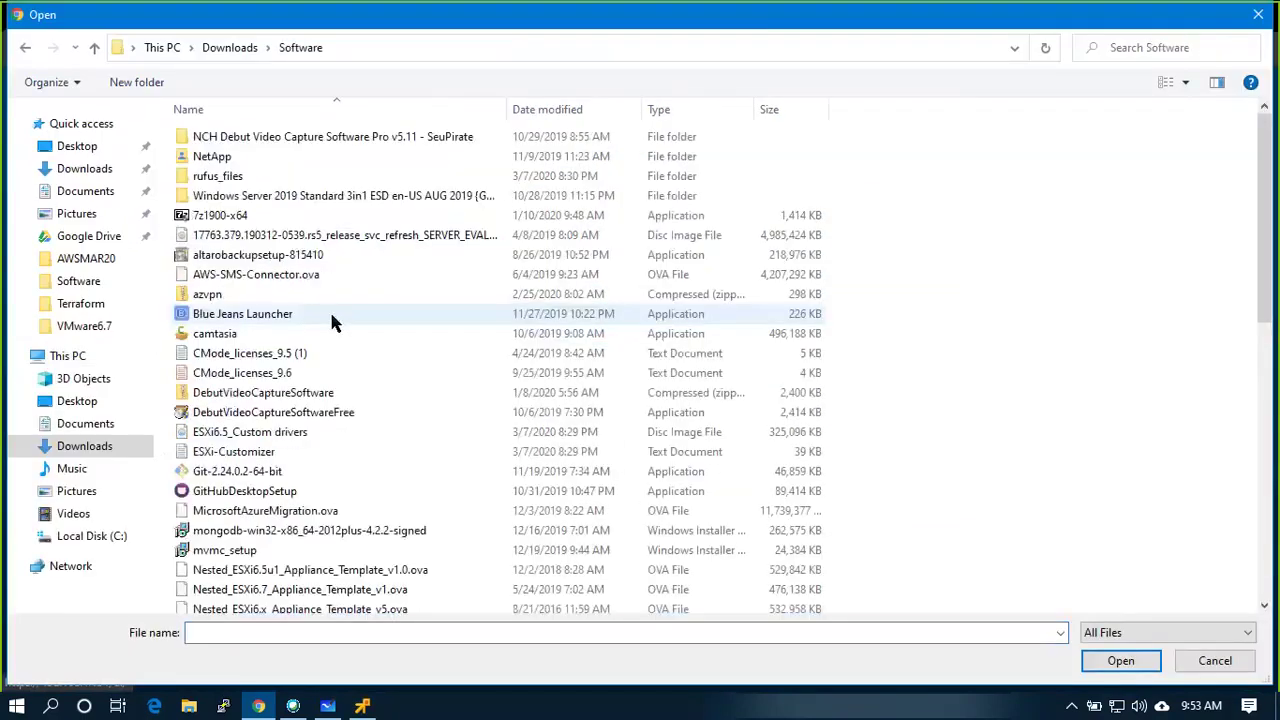
key(v)
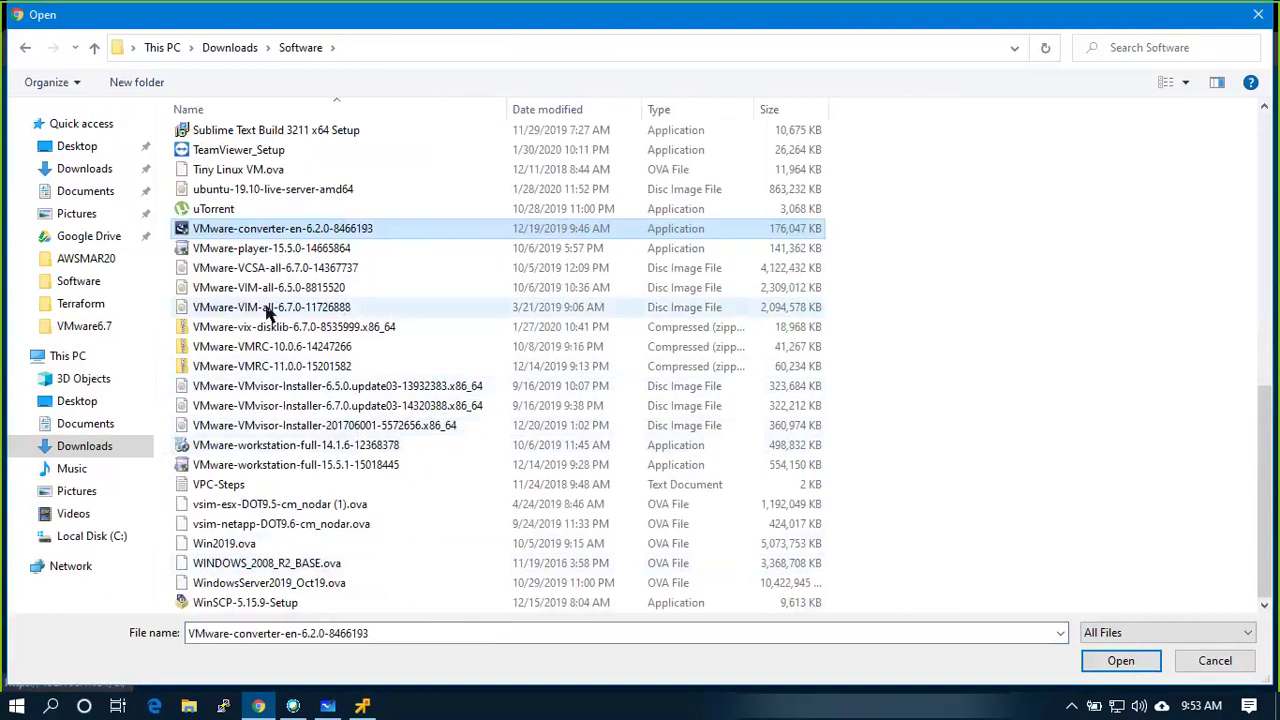
click(215, 309)
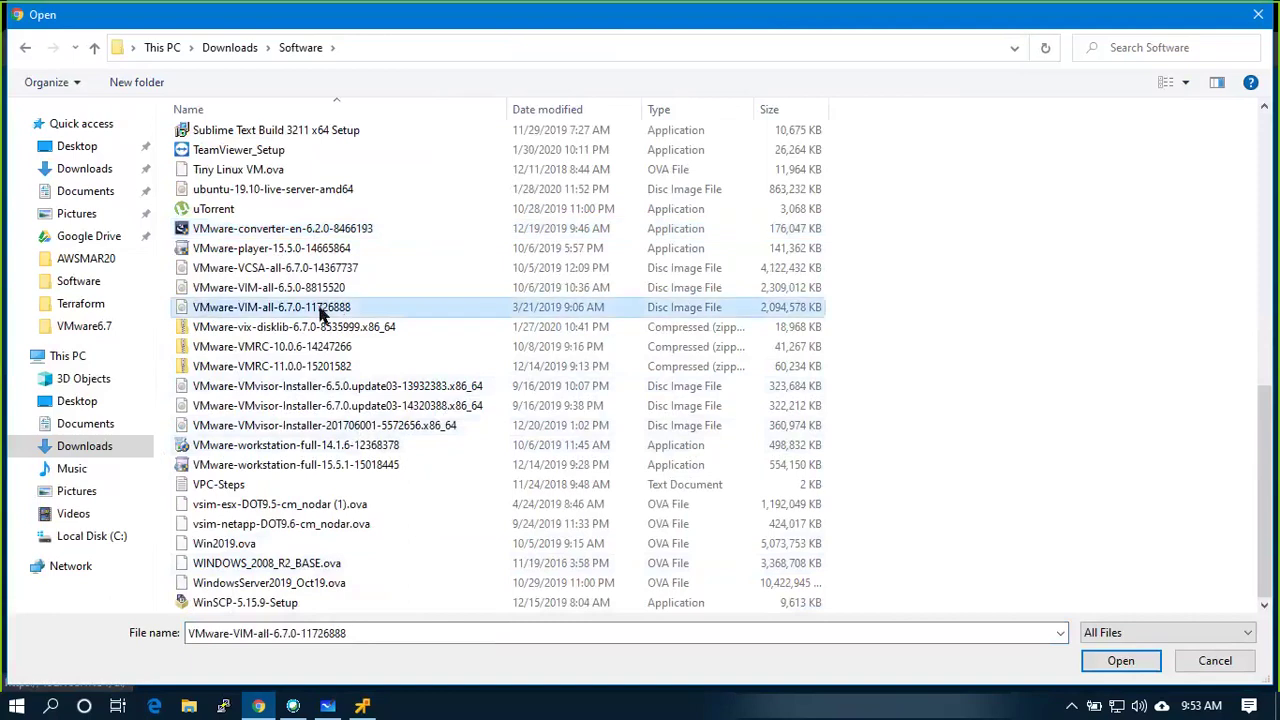
click(284, 270)
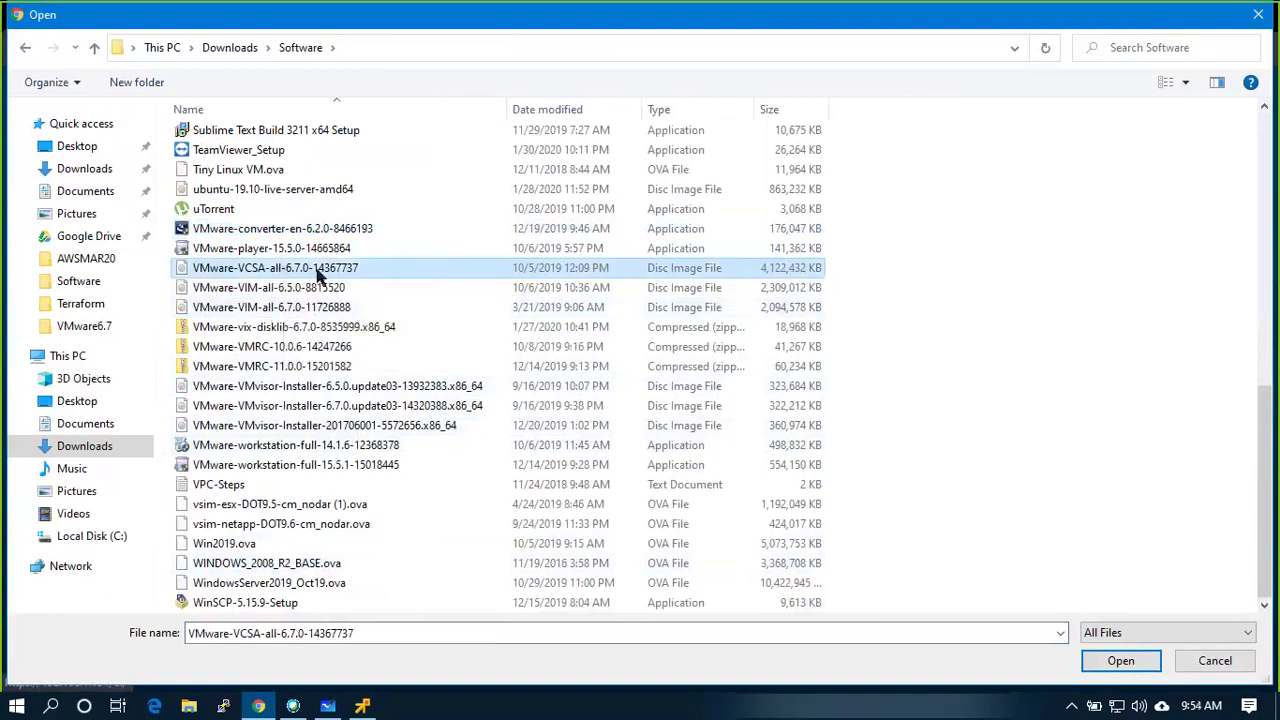
click(1125, 663)
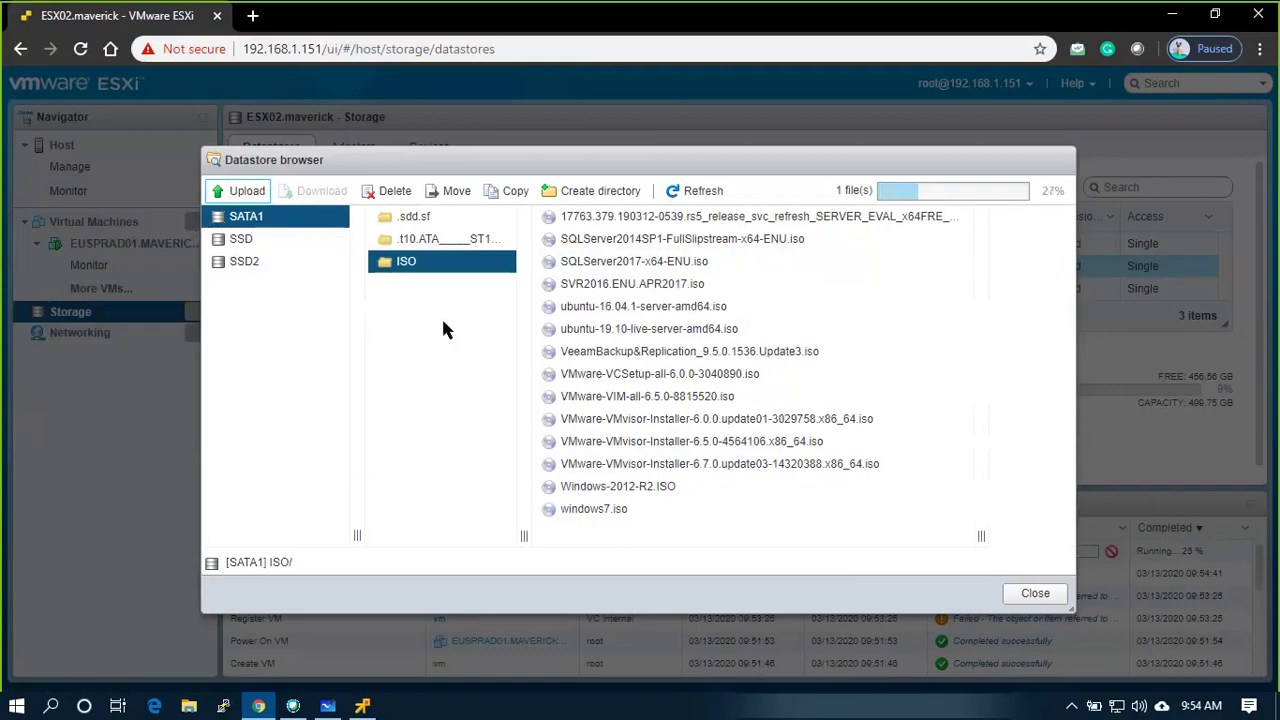
Wait for the VCSA upload, hiding the VM console to check its progress
click(600, 486)
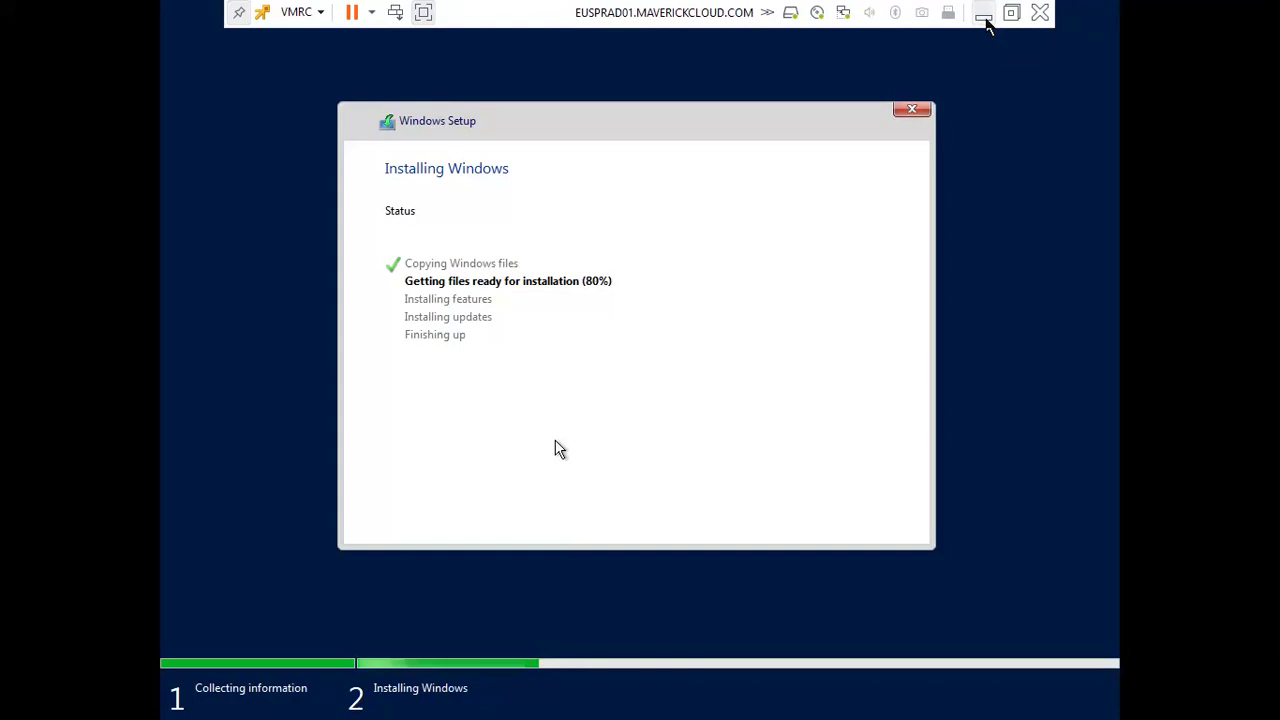
click(984, 14)
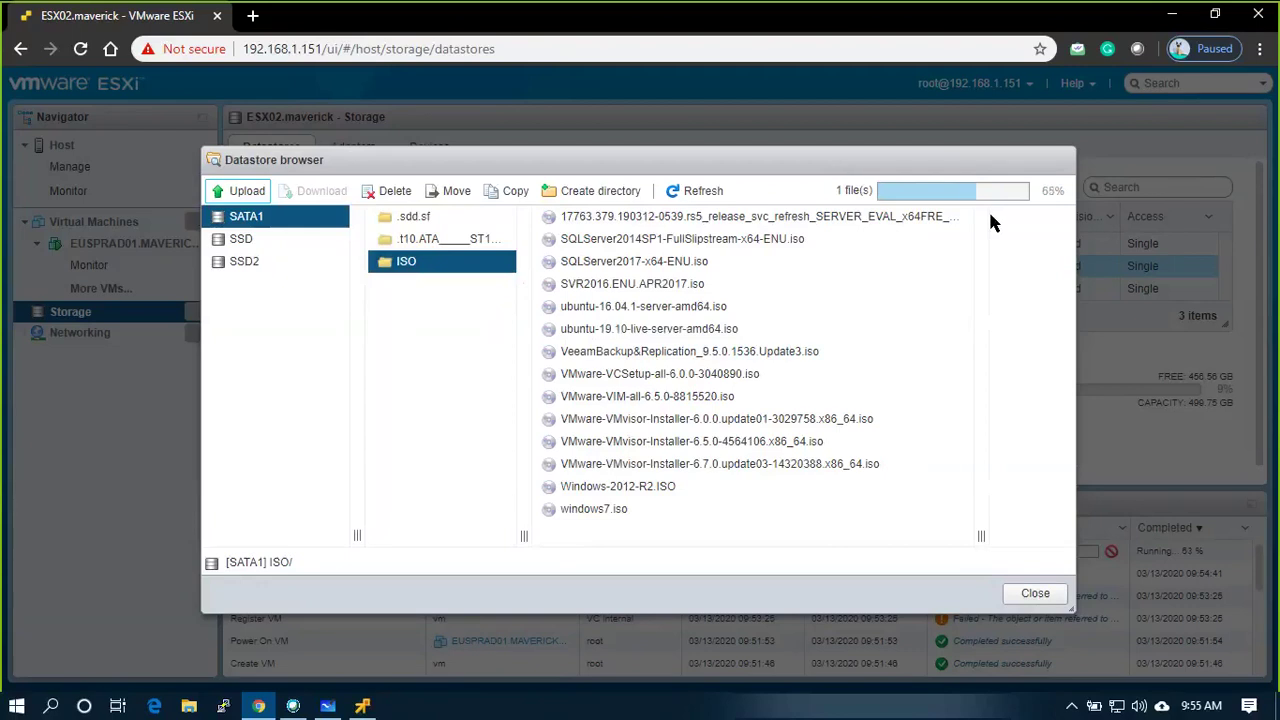
Underline 'Deploy vCenter Appliance' in red on the lesson-plan whiteboard, then minimize it
click(332, 706)
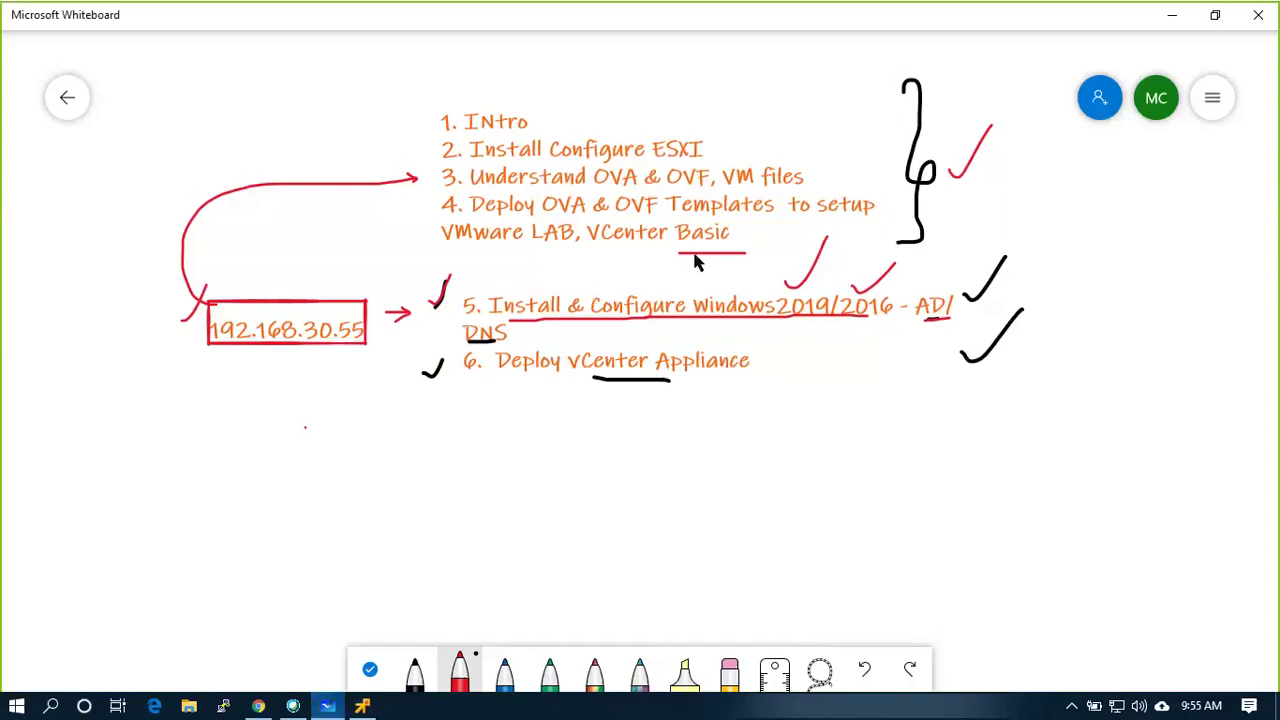
drag(588, 377, 668, 370)
click(329, 707)
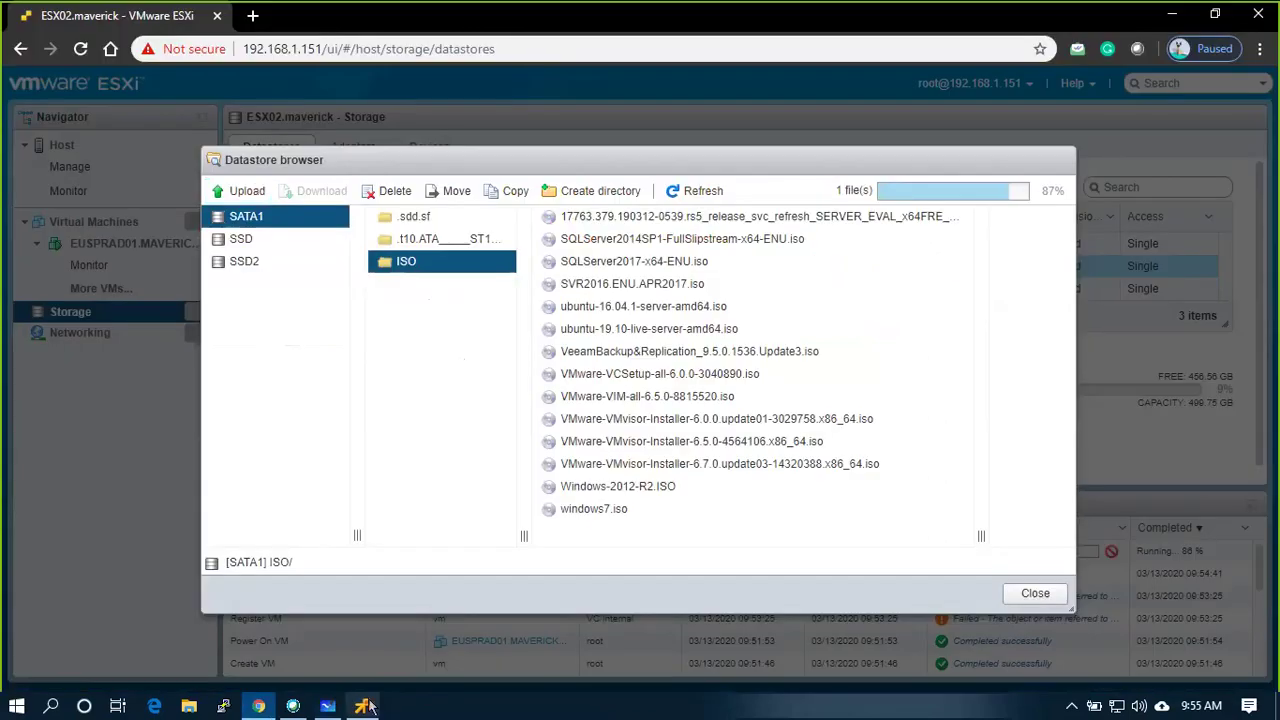
Check Windows installation progress, then widen the ISO list to confirm the VCSA image arrived
click(366, 706)
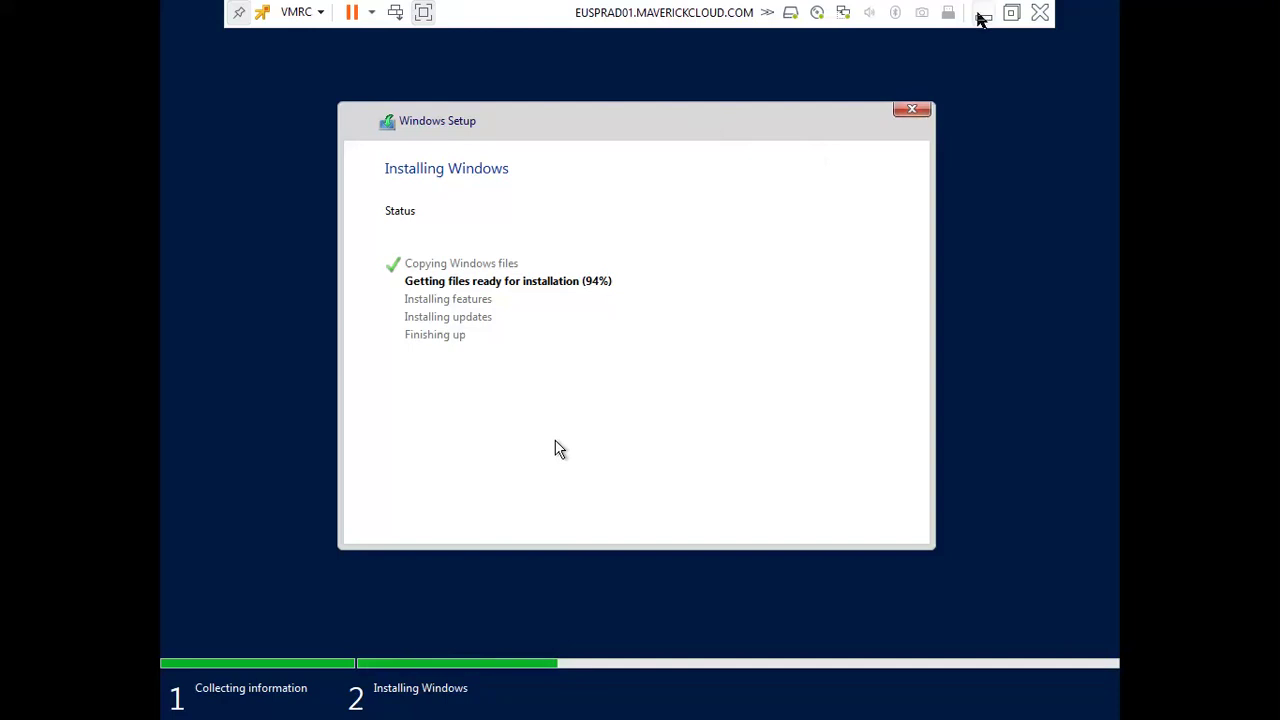
click(983, 18)
drag(686, 531, 886, 531)
click(675, 510)
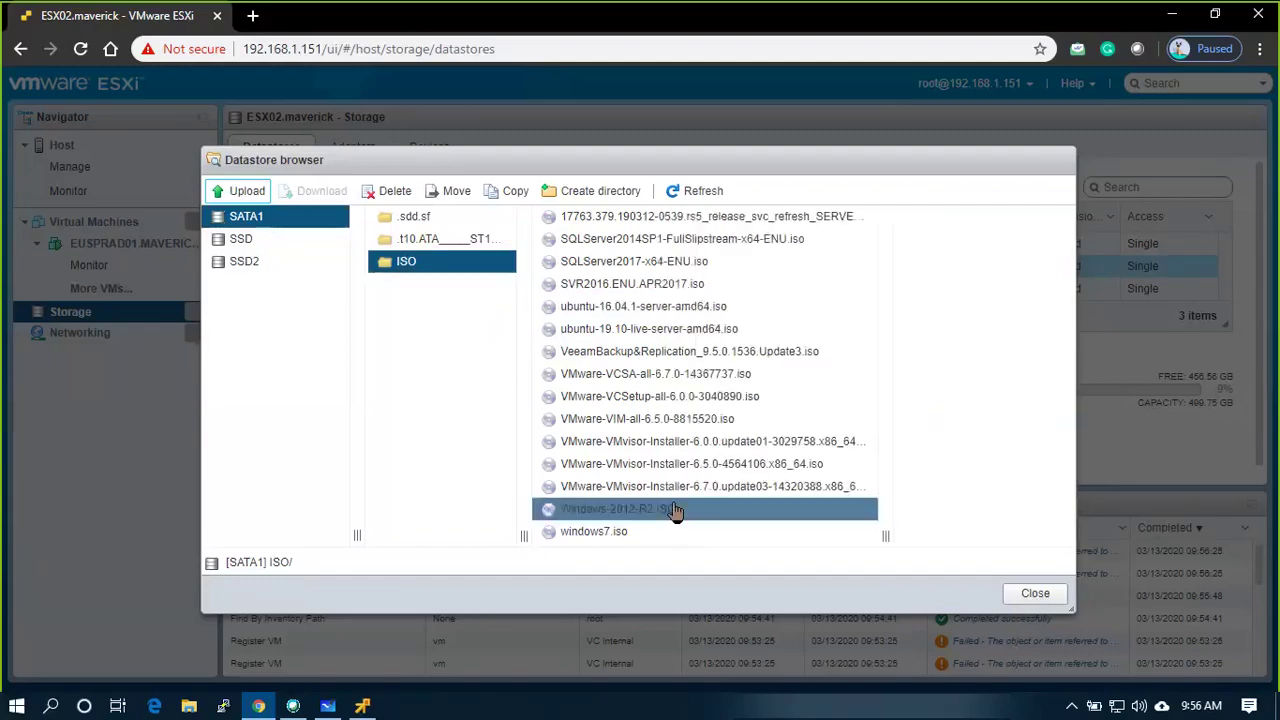
Verify VMware-VCSA-all-6.7.0-14367737.iso is 3.93 GB, then close the datastore browser
click(689, 490)
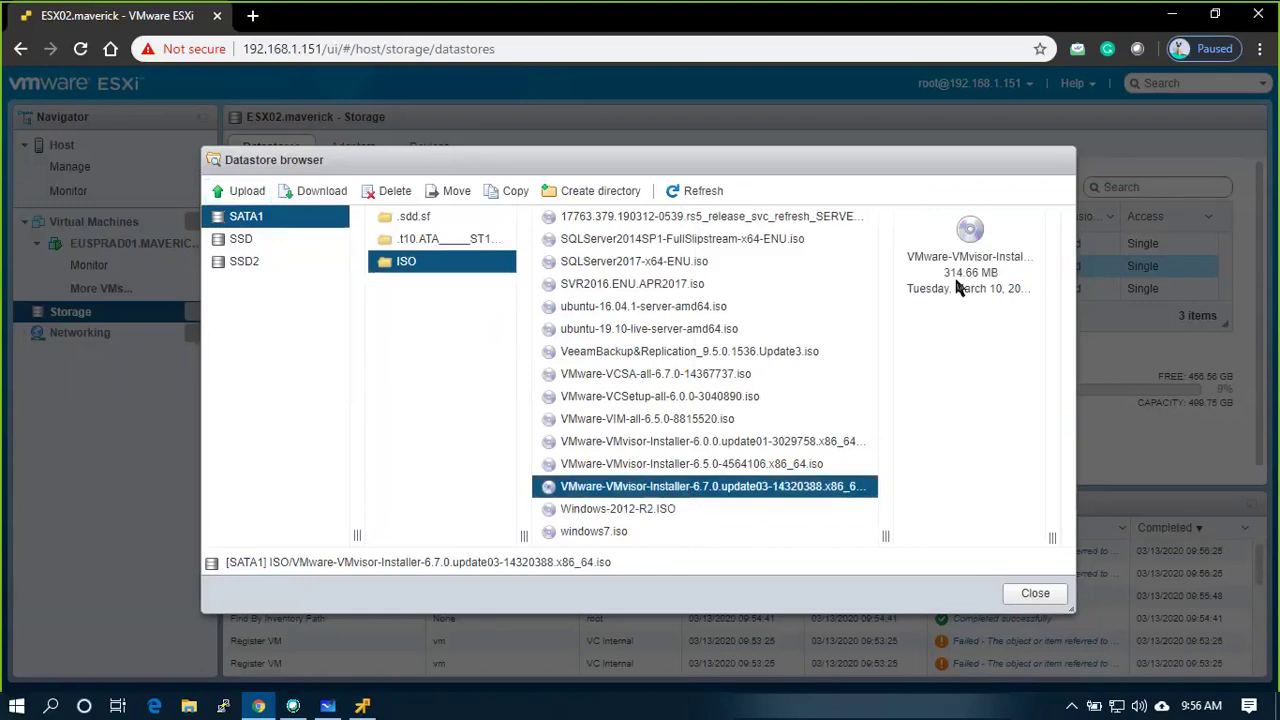
click(669, 374)
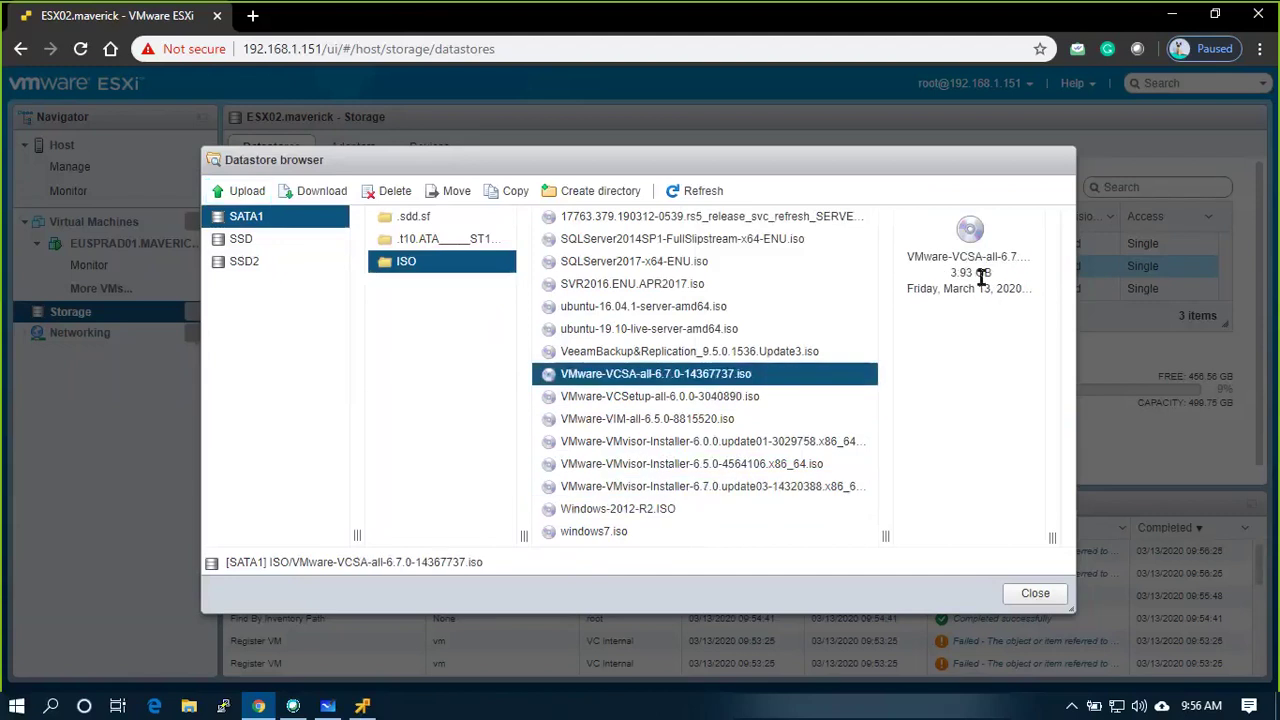
drag(950, 274, 999, 284)
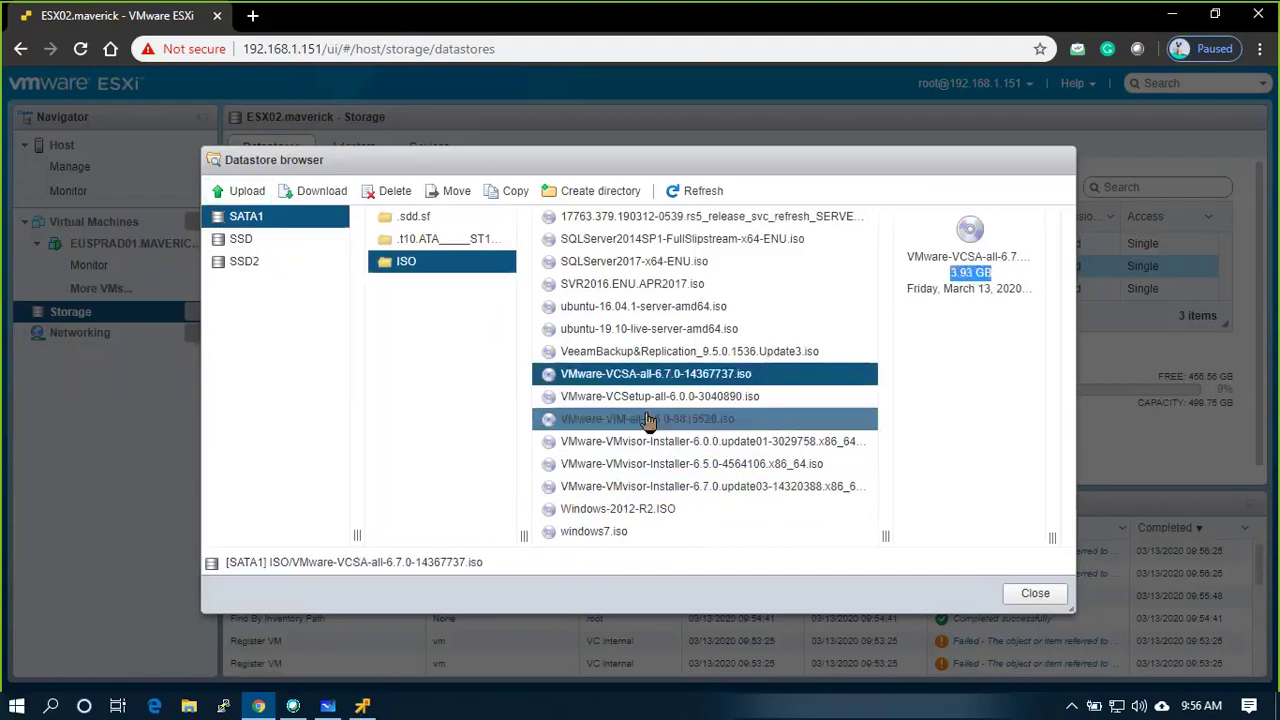
click(1033, 596)
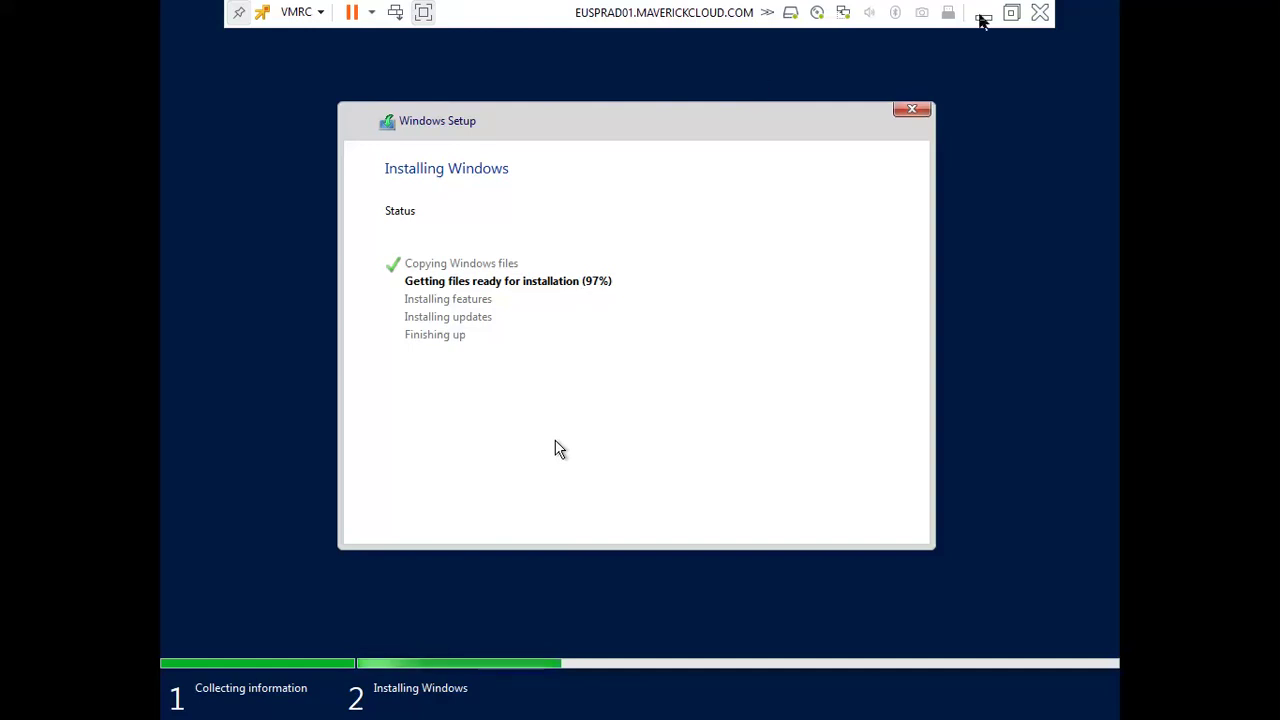
Review the host Summary's memory, storage and networking figures, dismissing the SSH warning banner
click(983, 18)
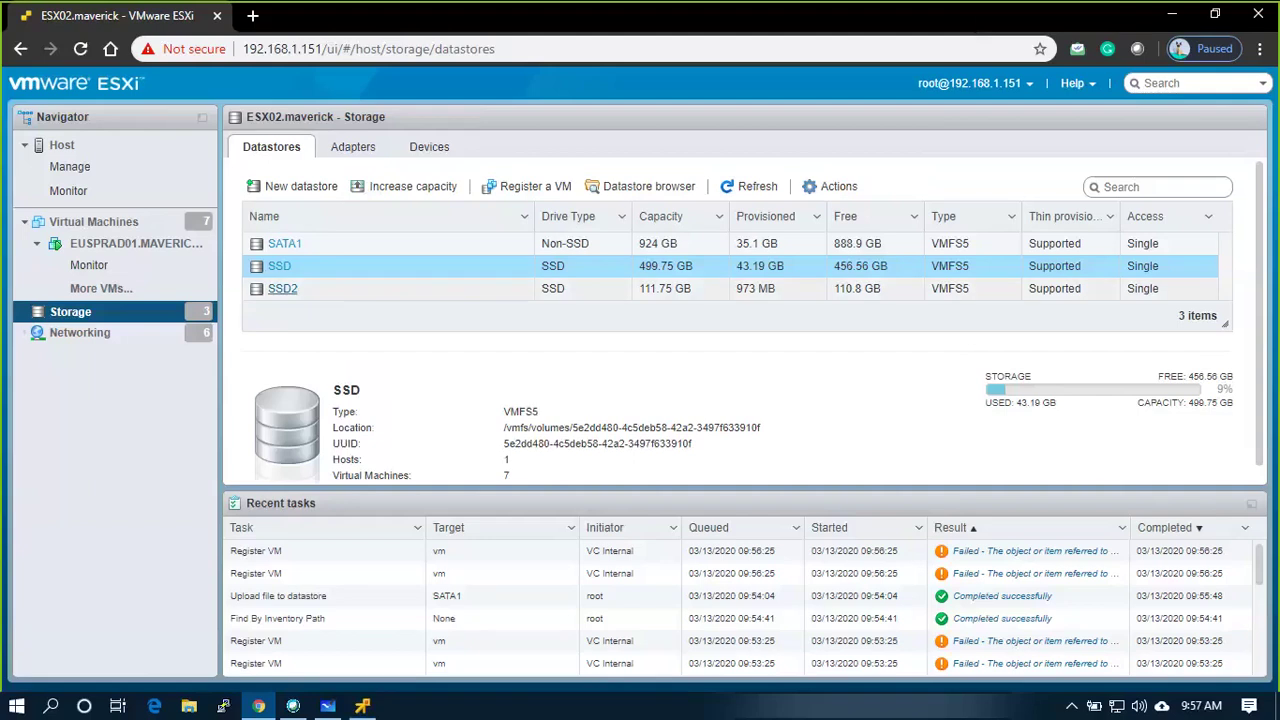
click(101, 226)
click(92, 152)
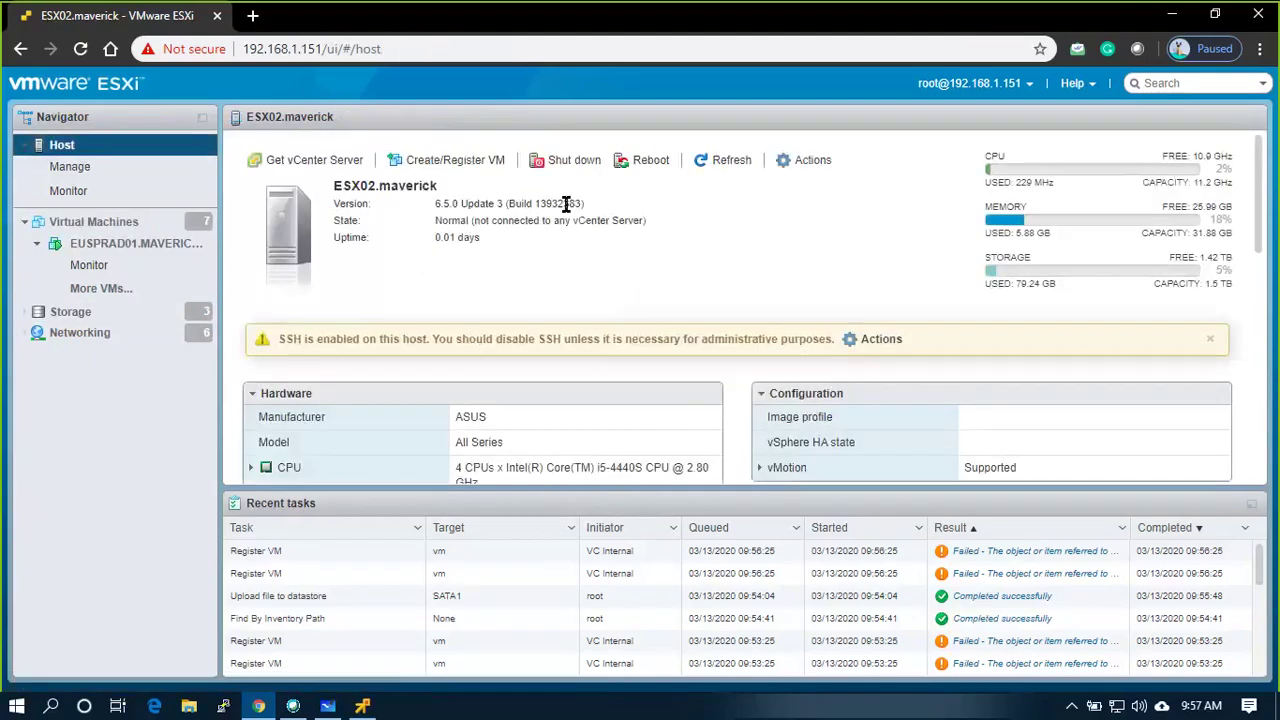
double_click(1025, 233)
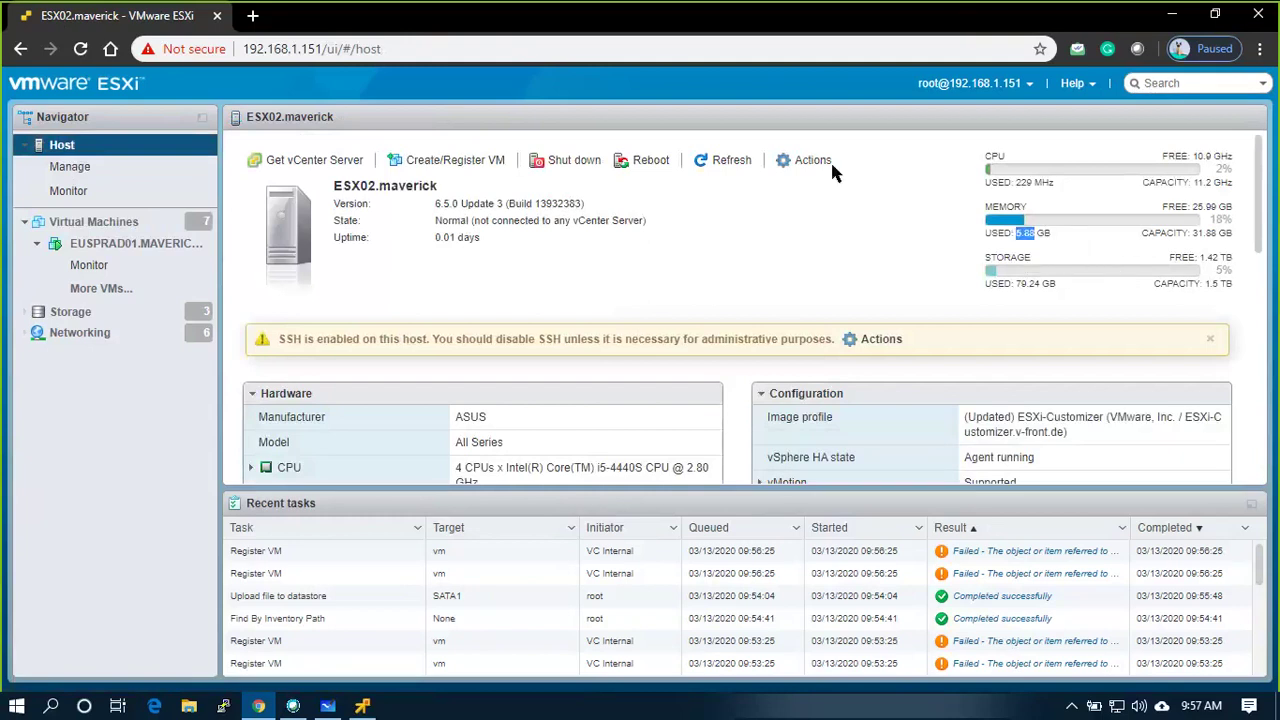
click(711, 168)
click(1210, 339)
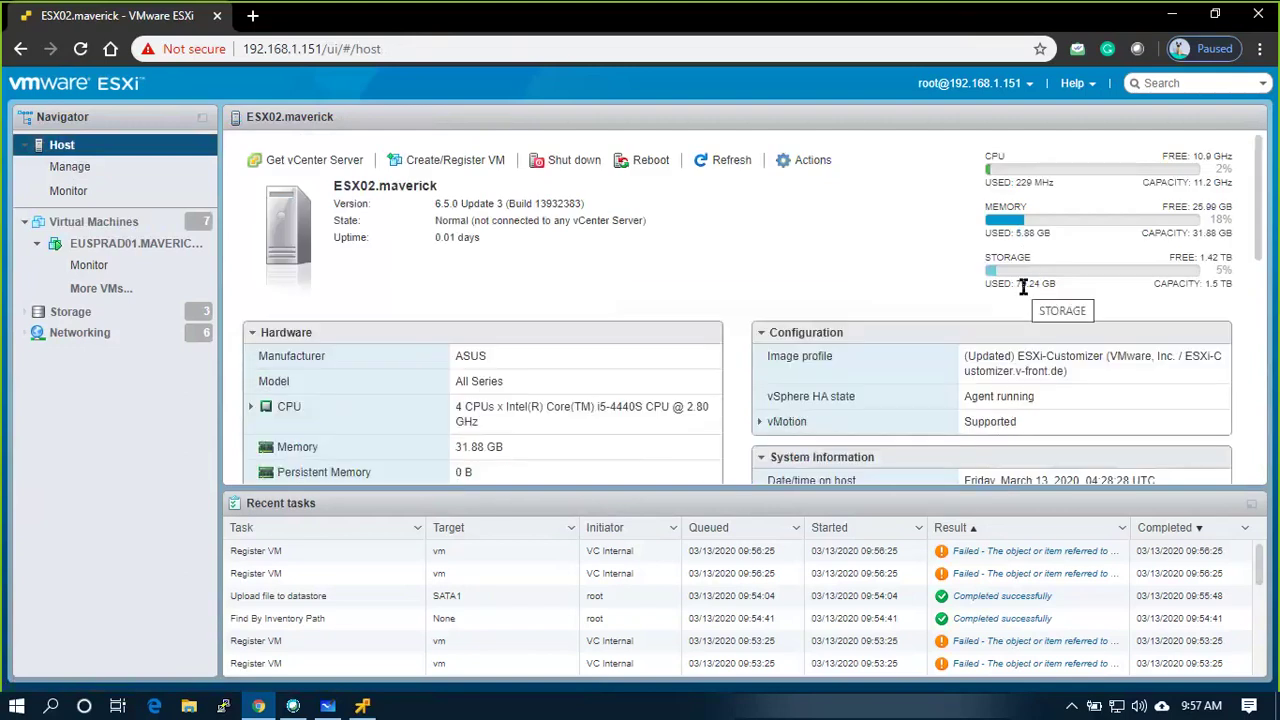
drag(1022, 287, 1073, 280)
click(1075, 283)
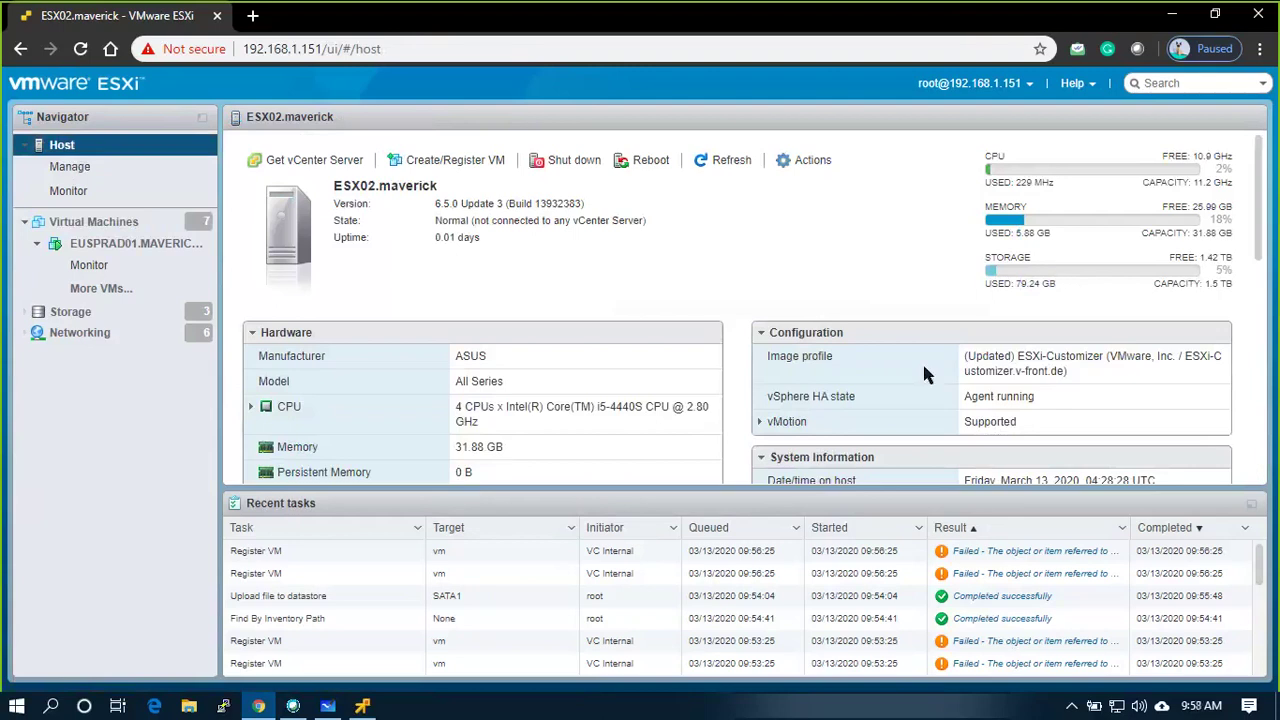
scroll(924, 368, down, 3)
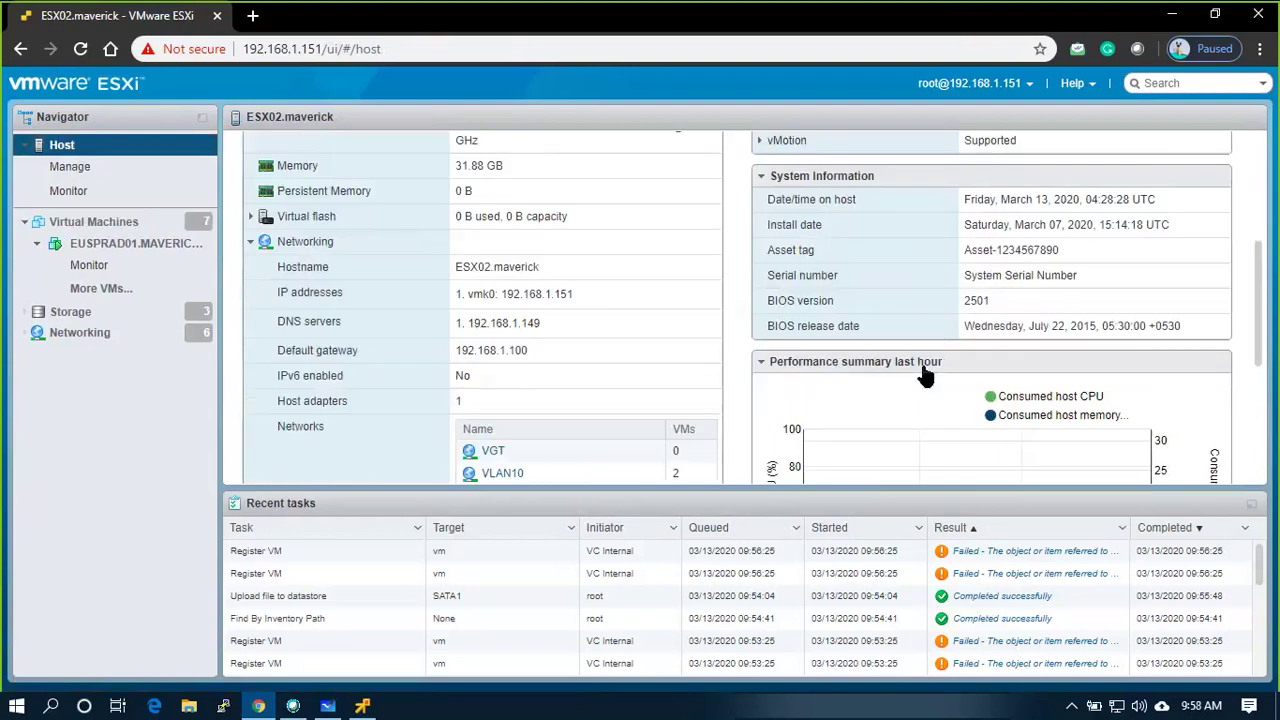
scroll(922, 368, down, 3)
scroll(920, 370, up, 2)
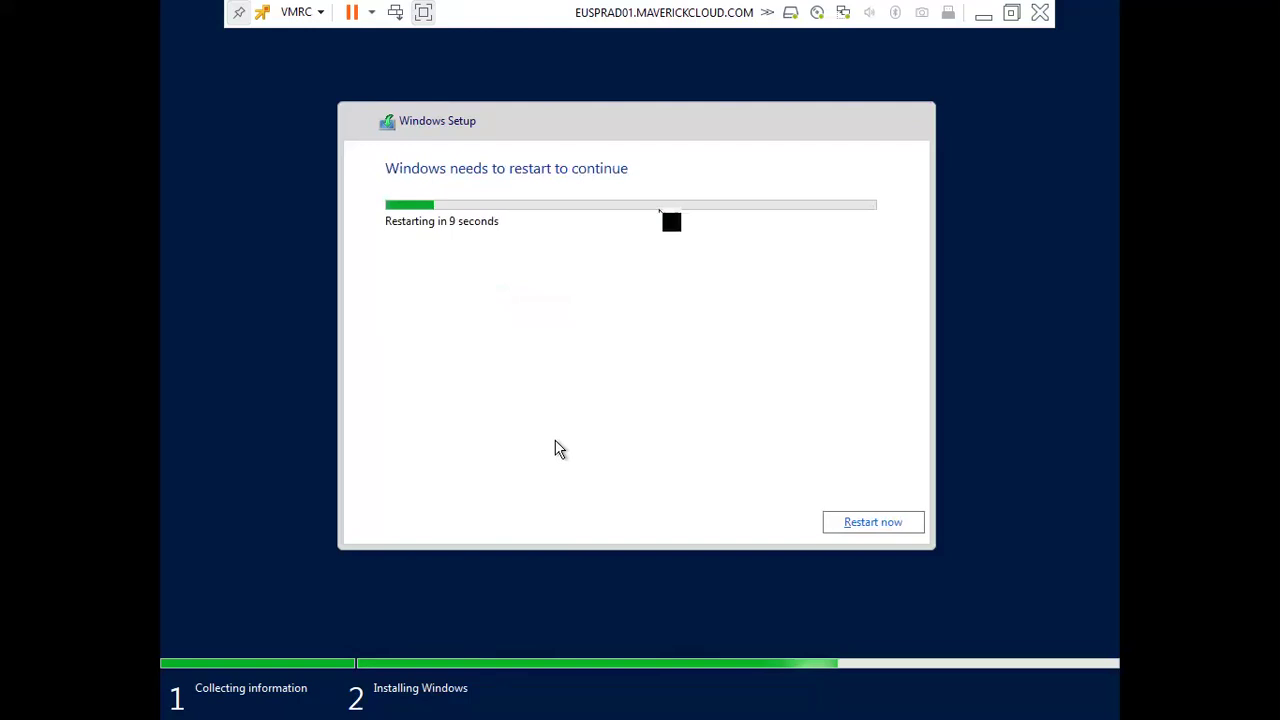
Restart the VM now from the Windows Setup dialog so installation continues
click(878, 530)
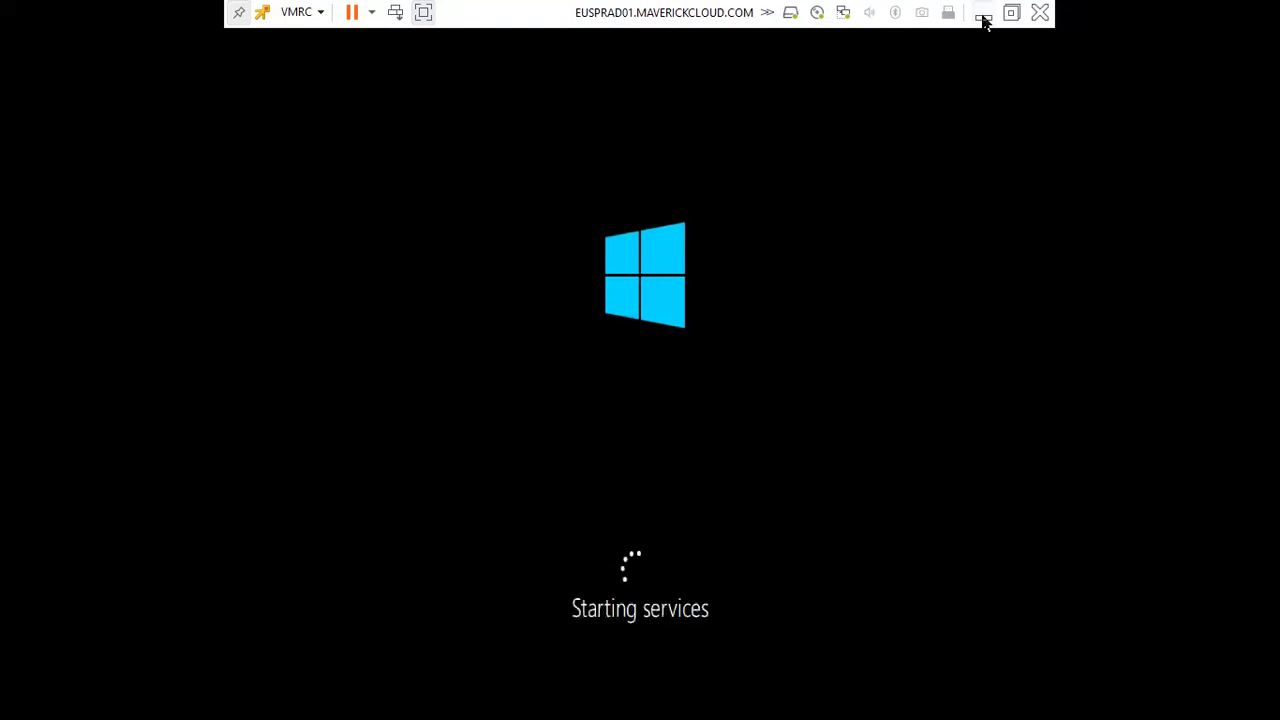
Open the EUSPRAD01 virtual machine from Virtual Machines and launch Edit settings from Actions
click(982, 18)
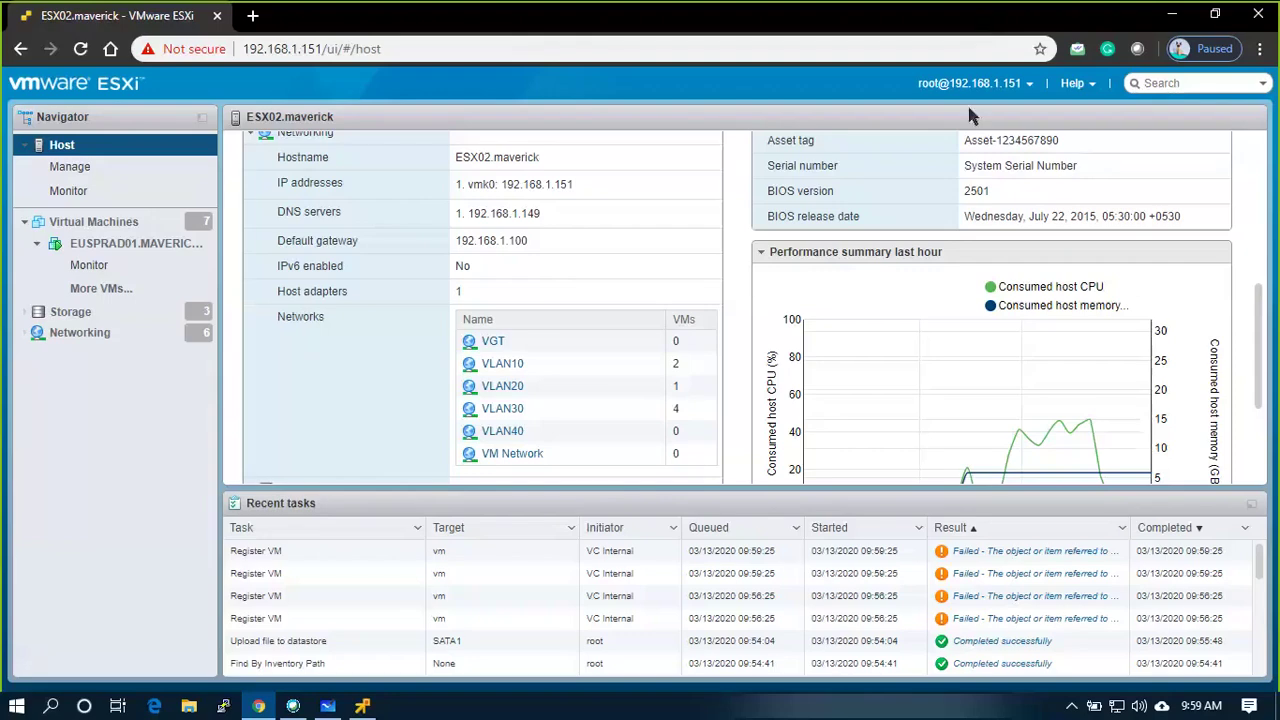
click(115, 288)
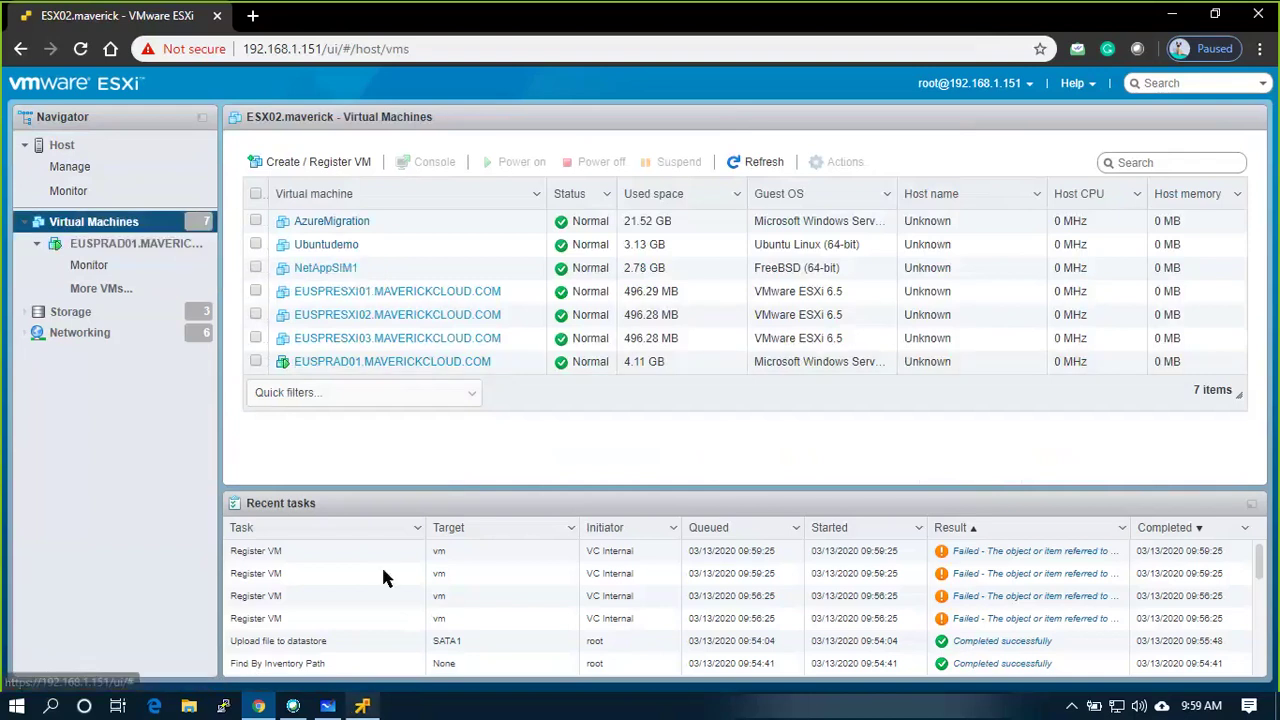
click(445, 362)
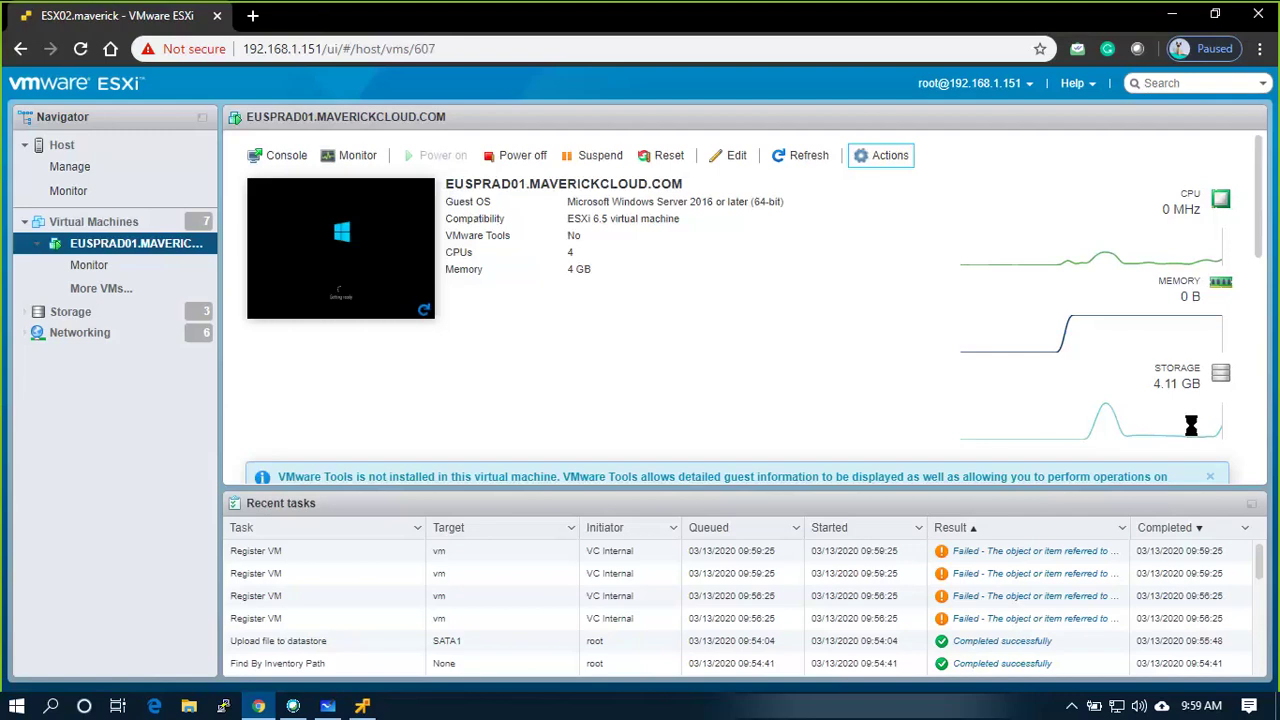
click(363, 706)
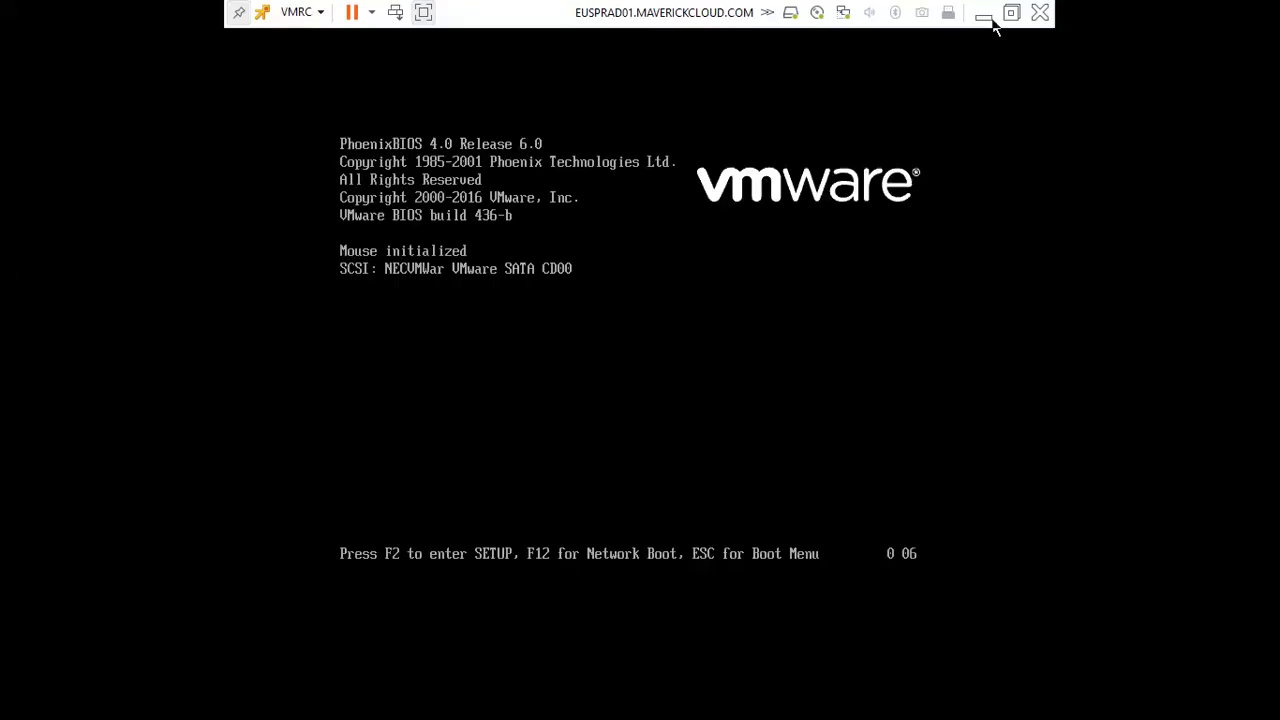
click(984, 16)
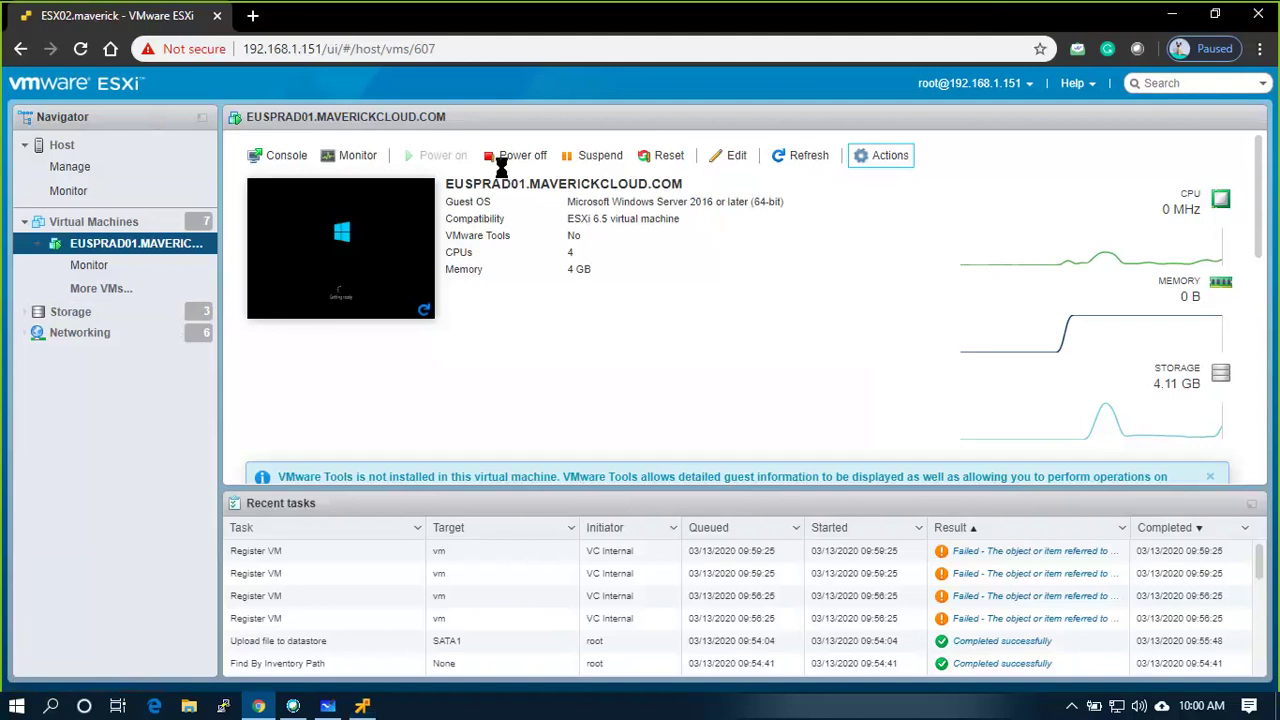
key(Return)
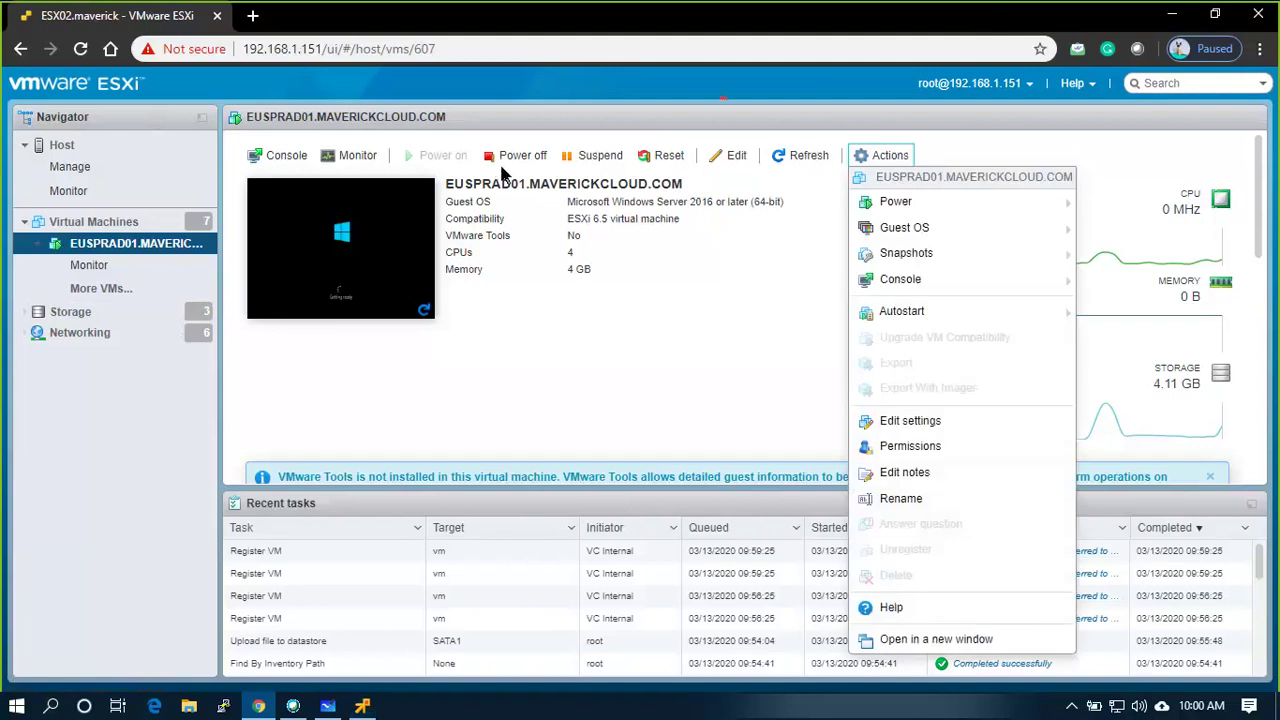
click(873, 420)
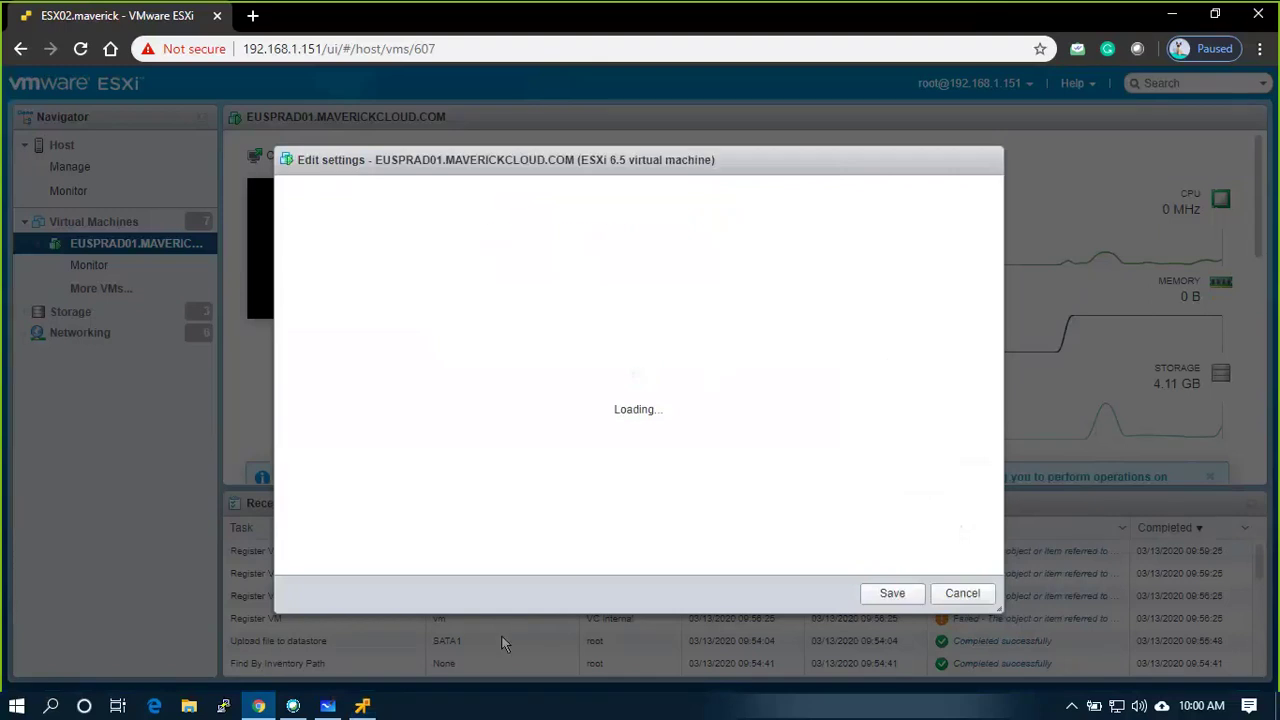
Add a second network adapter connected to VLAN30 to EUSPRAD01 and save the settings
click(363, 706)
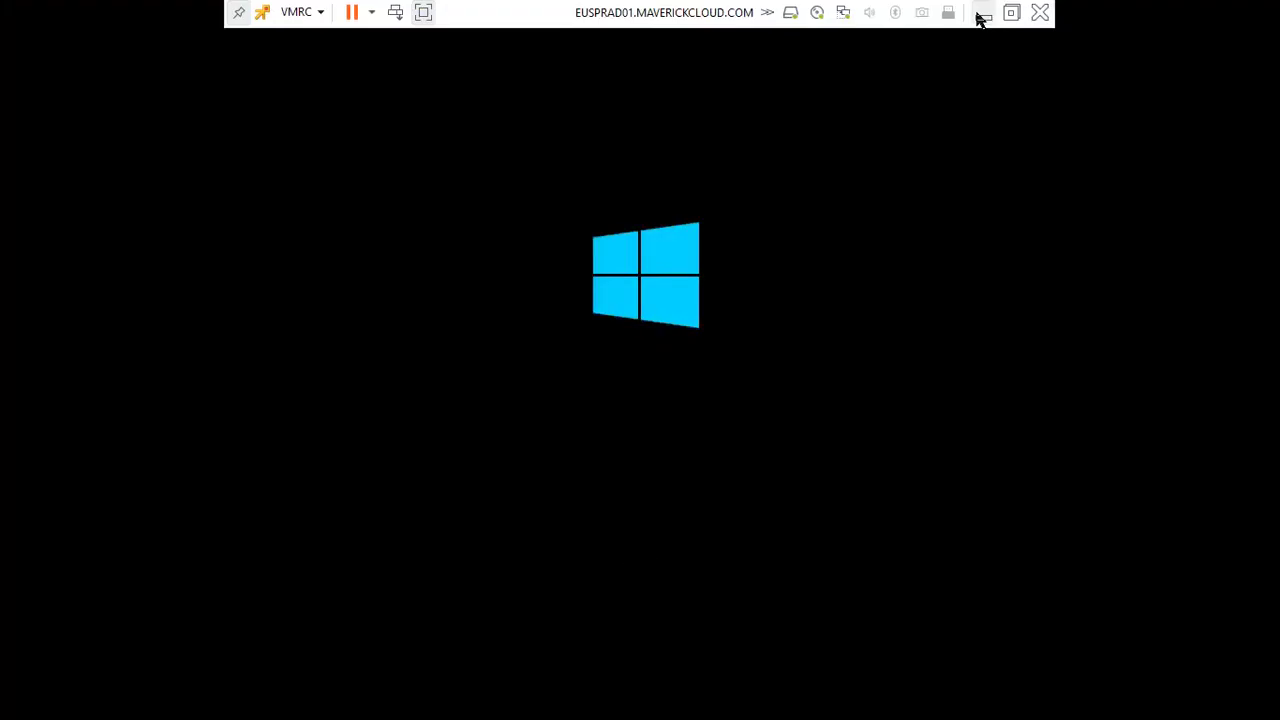
click(982, 14)
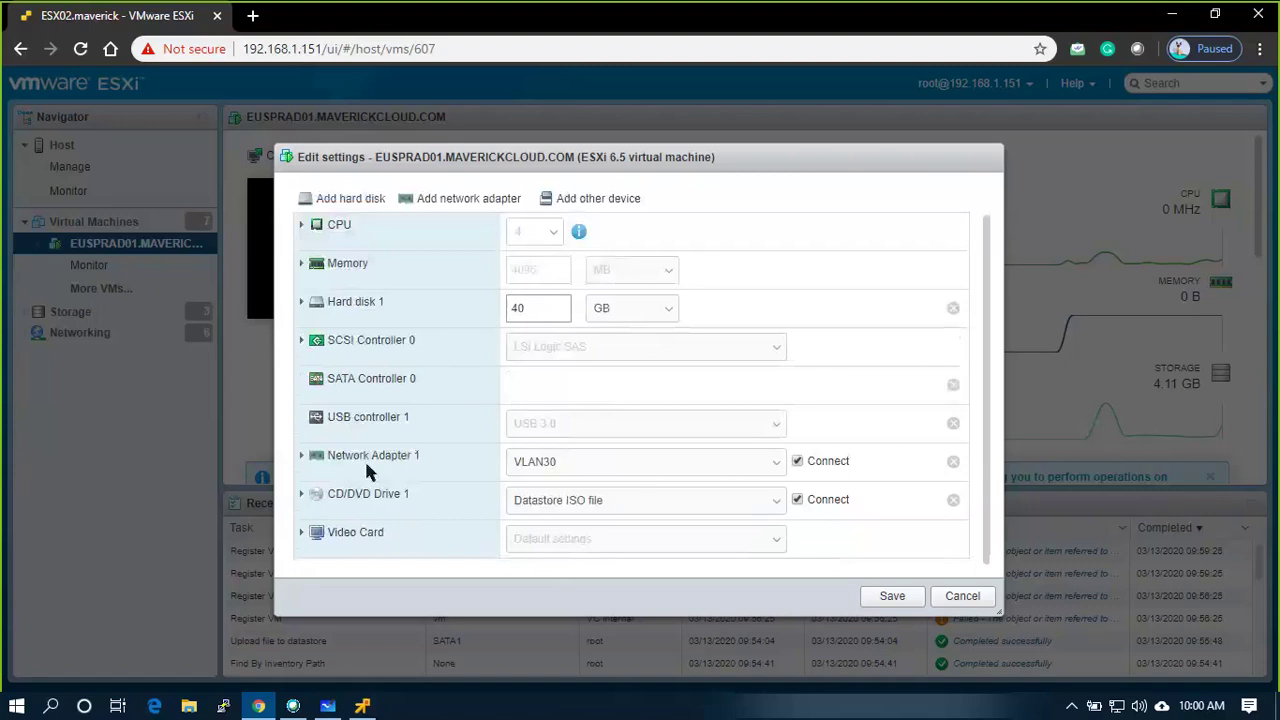
click(443, 199)
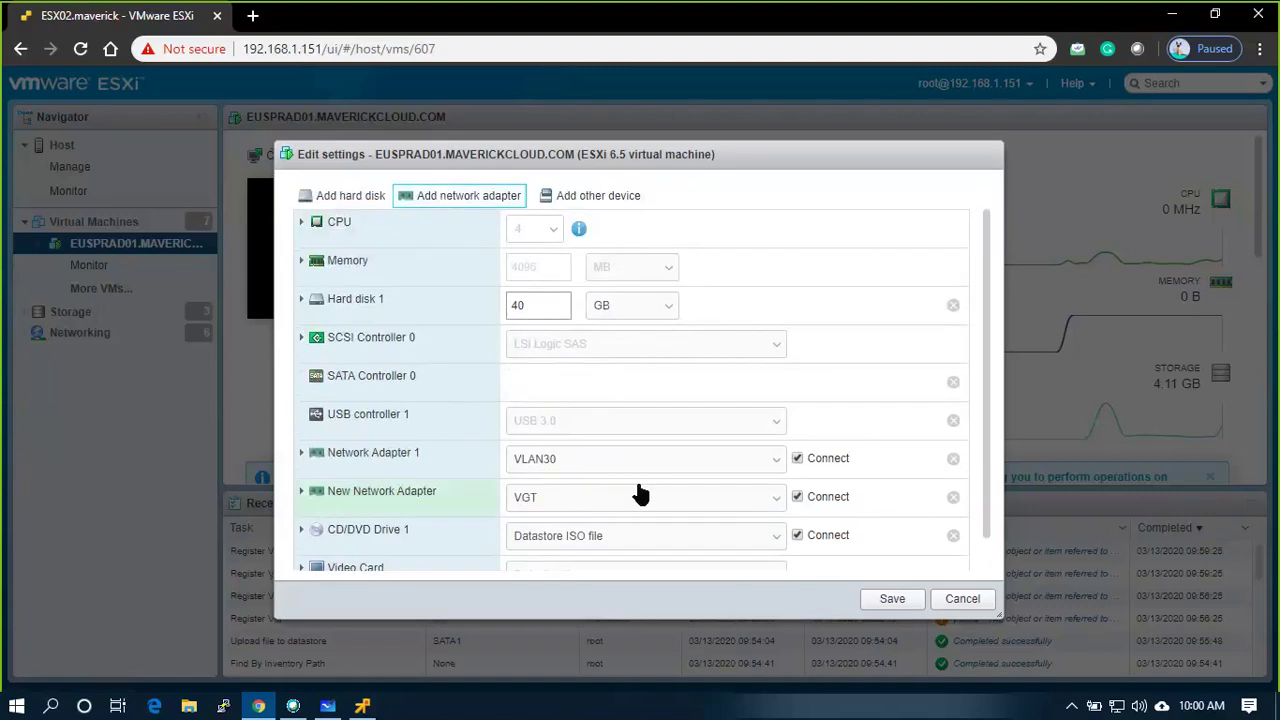
click(706, 500)
click(548, 562)
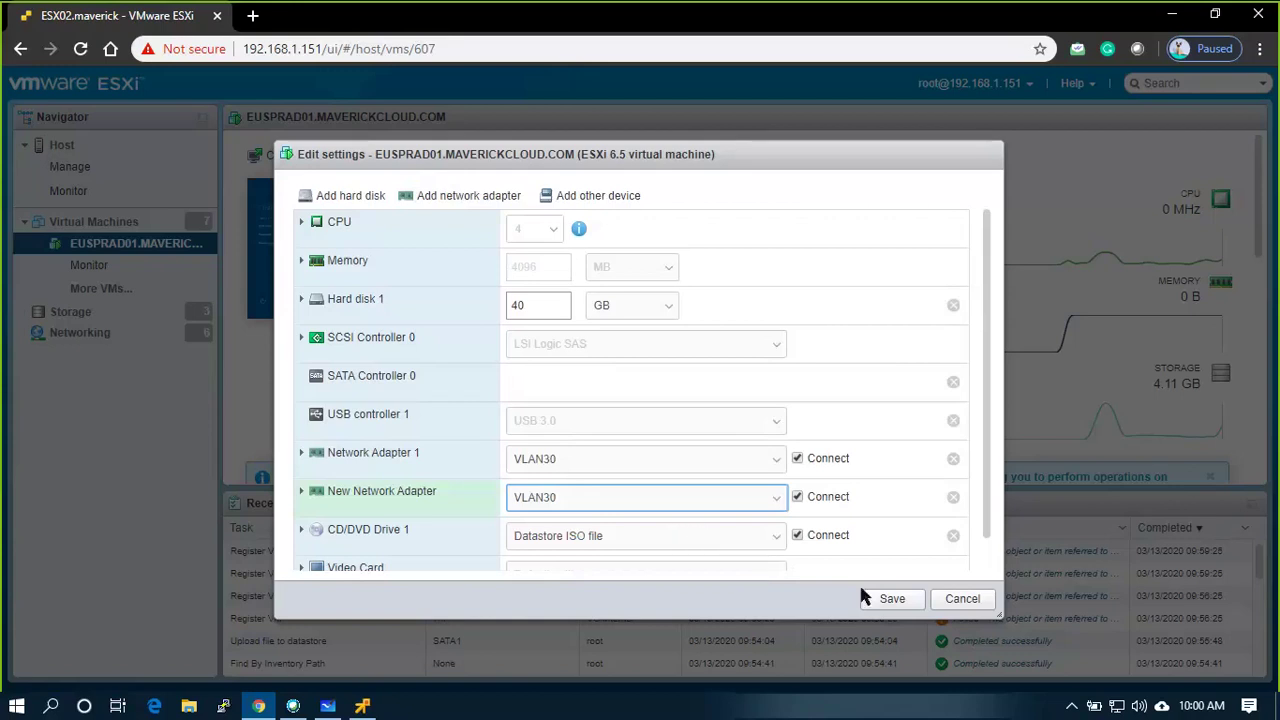
click(894, 603)
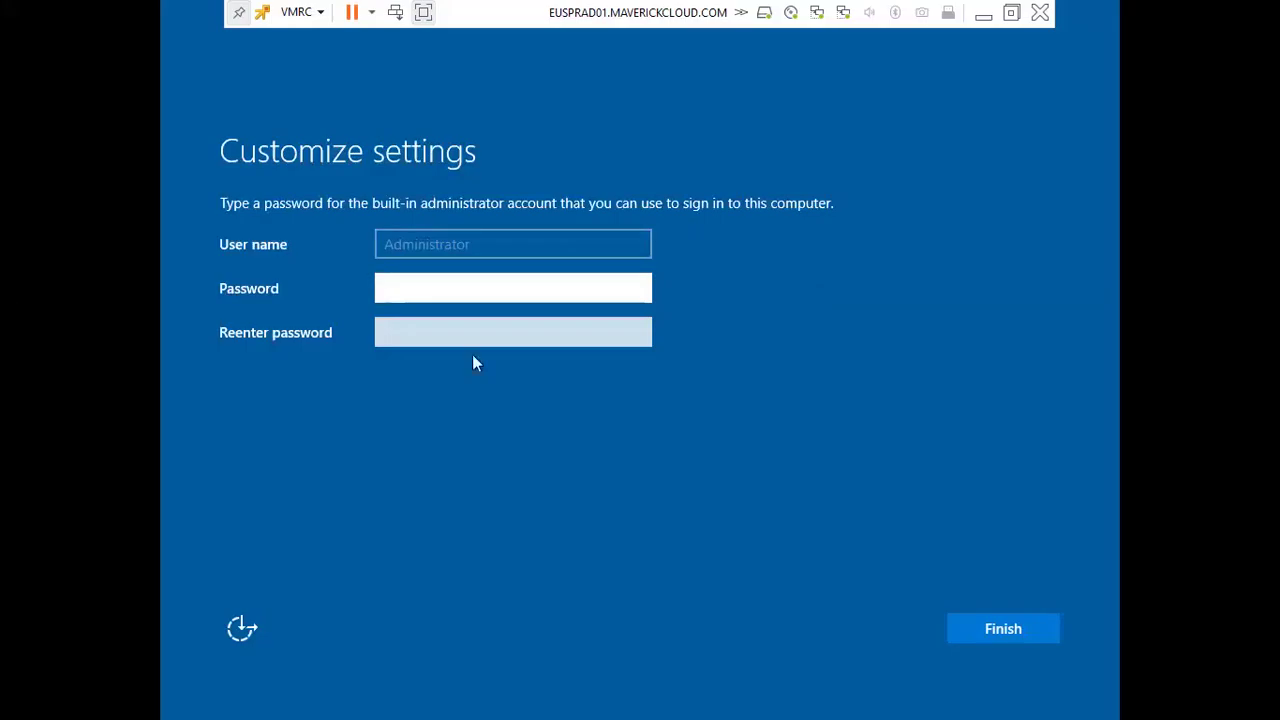
Set and confirm the Administrator password, then sign in to Windows as Administrator
text(••••••)
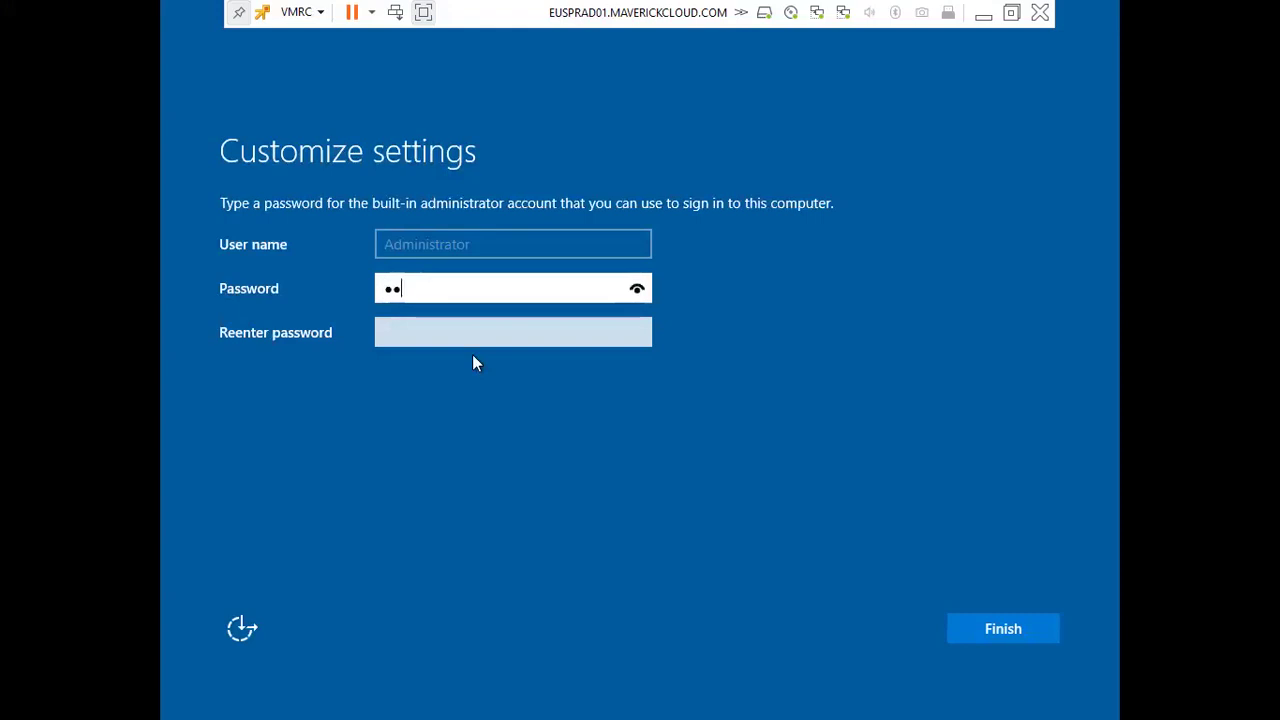
text(•••)
key(Tab)
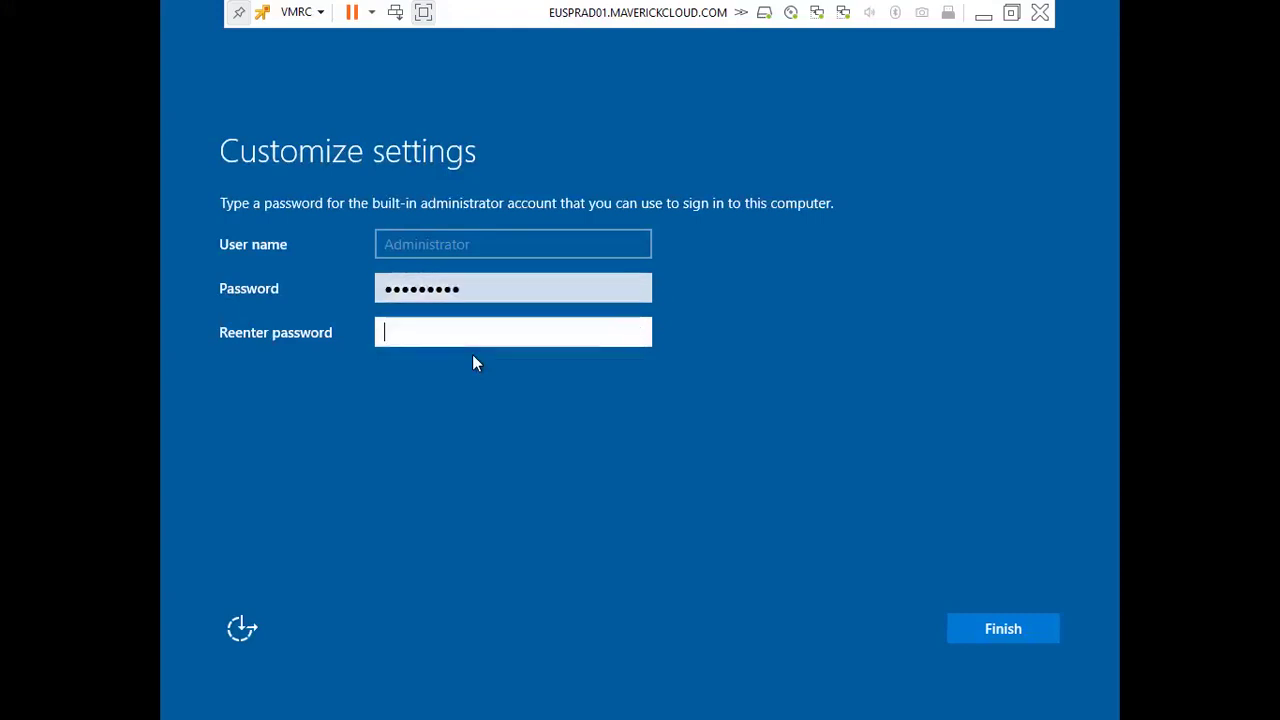
text(•••••••••)
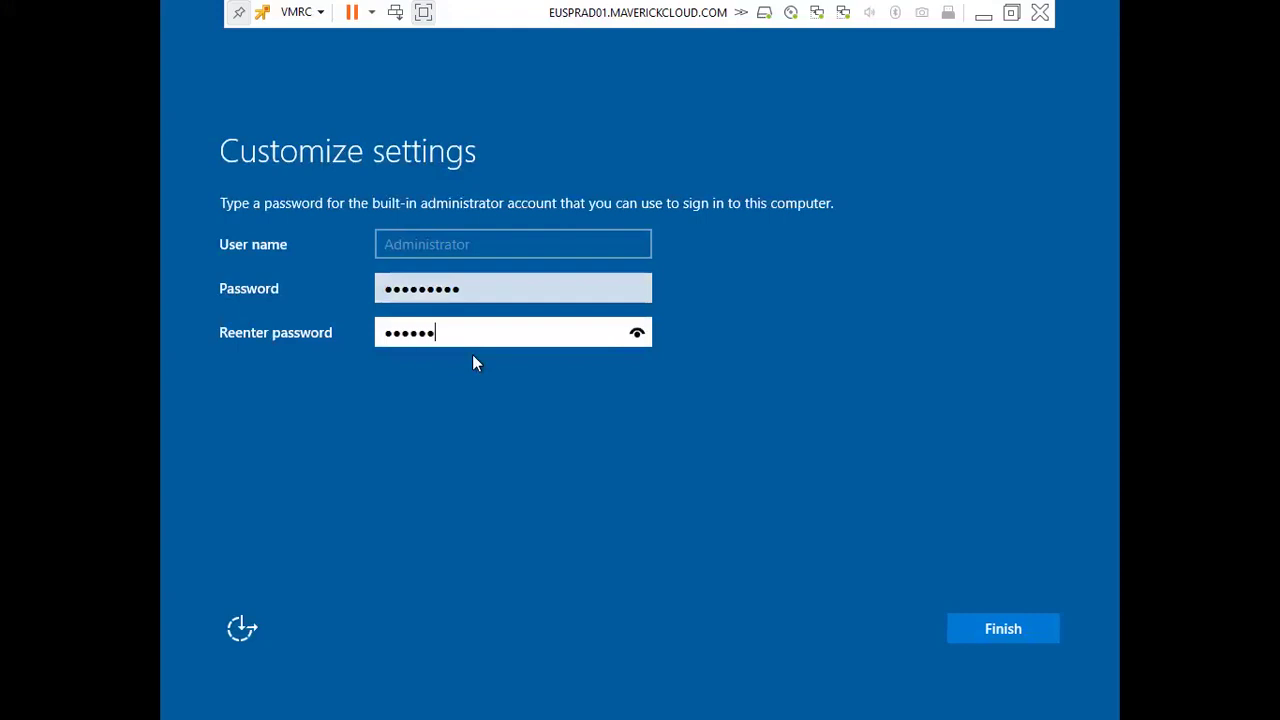
key(Return)
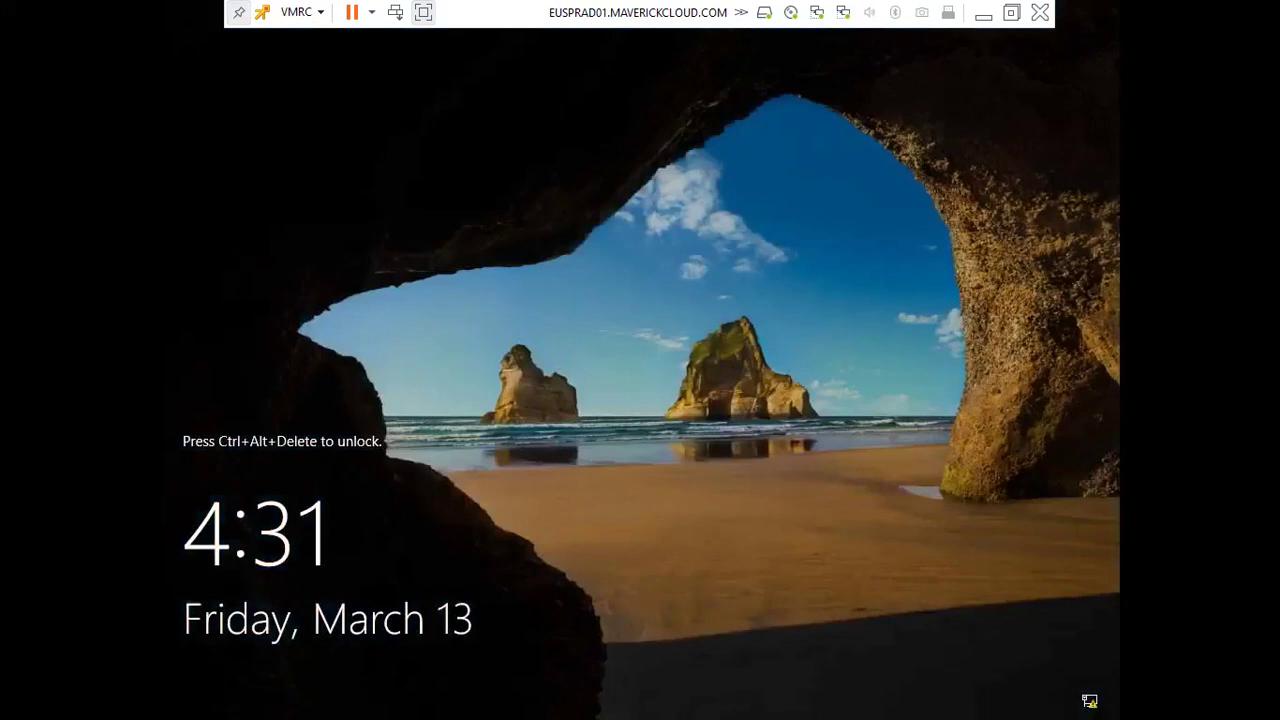
key(ctrl+alt+Delete)
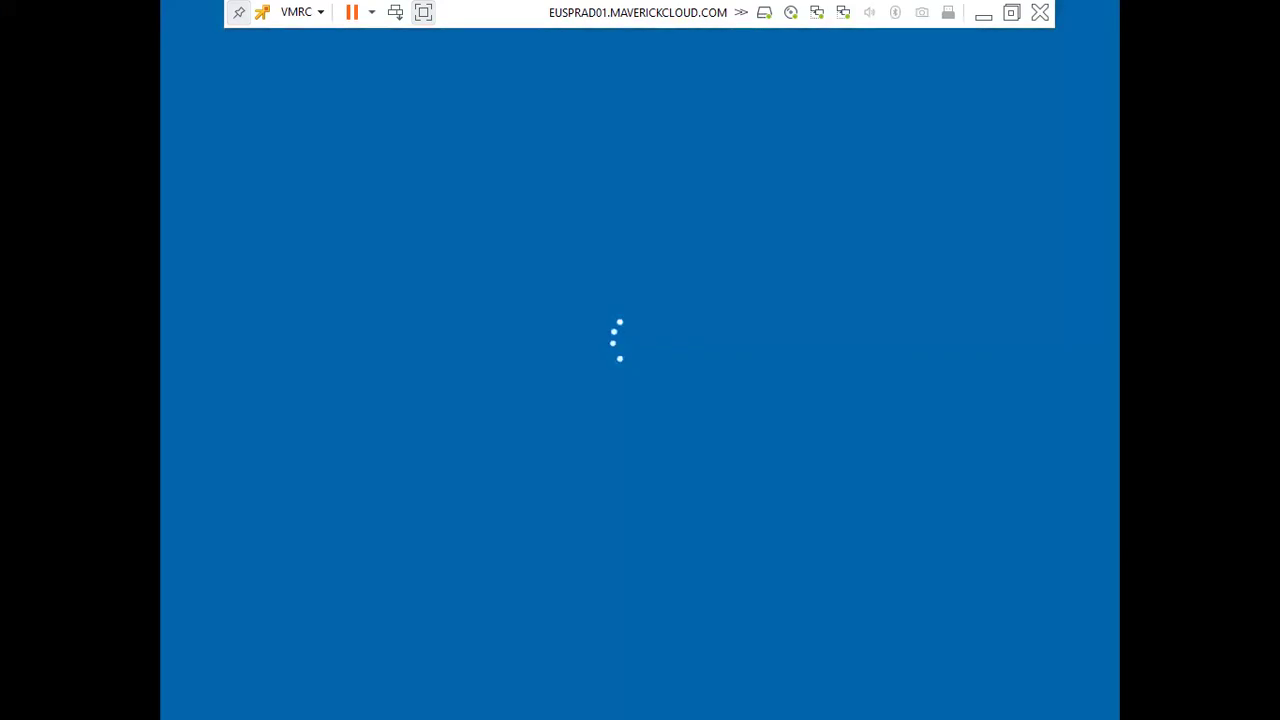
text(P)
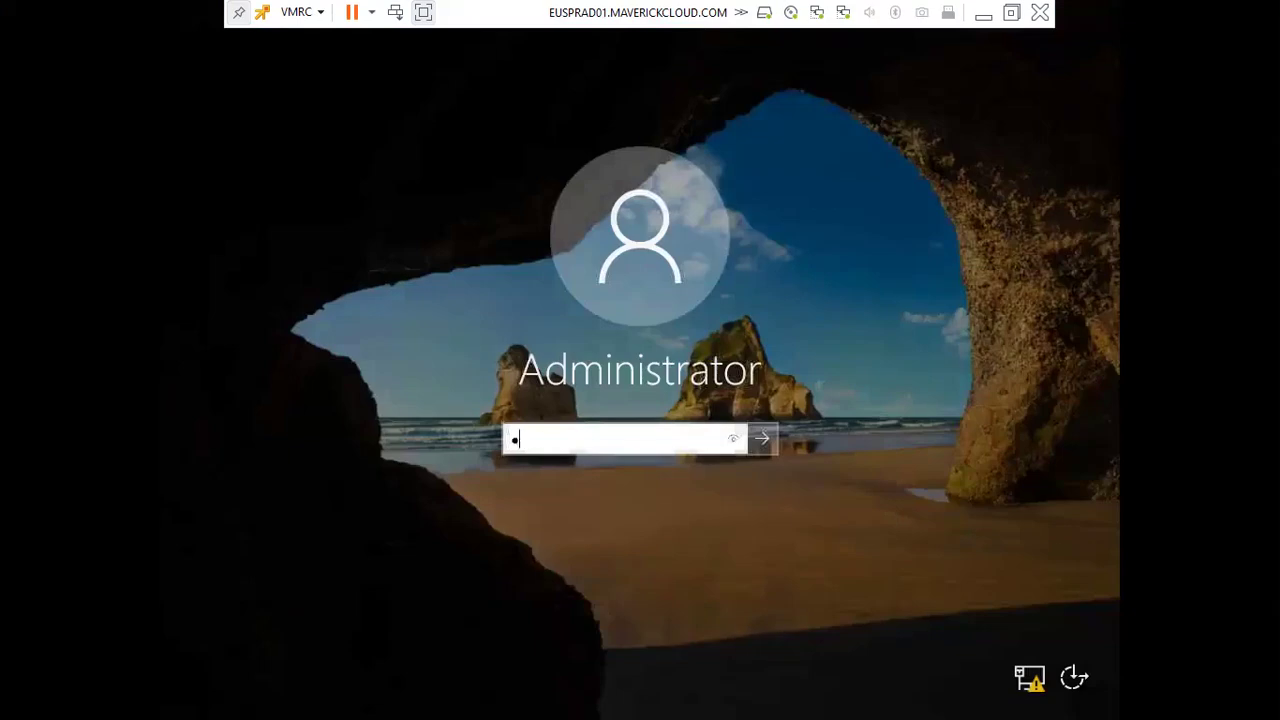
text(assword)
key(Return)
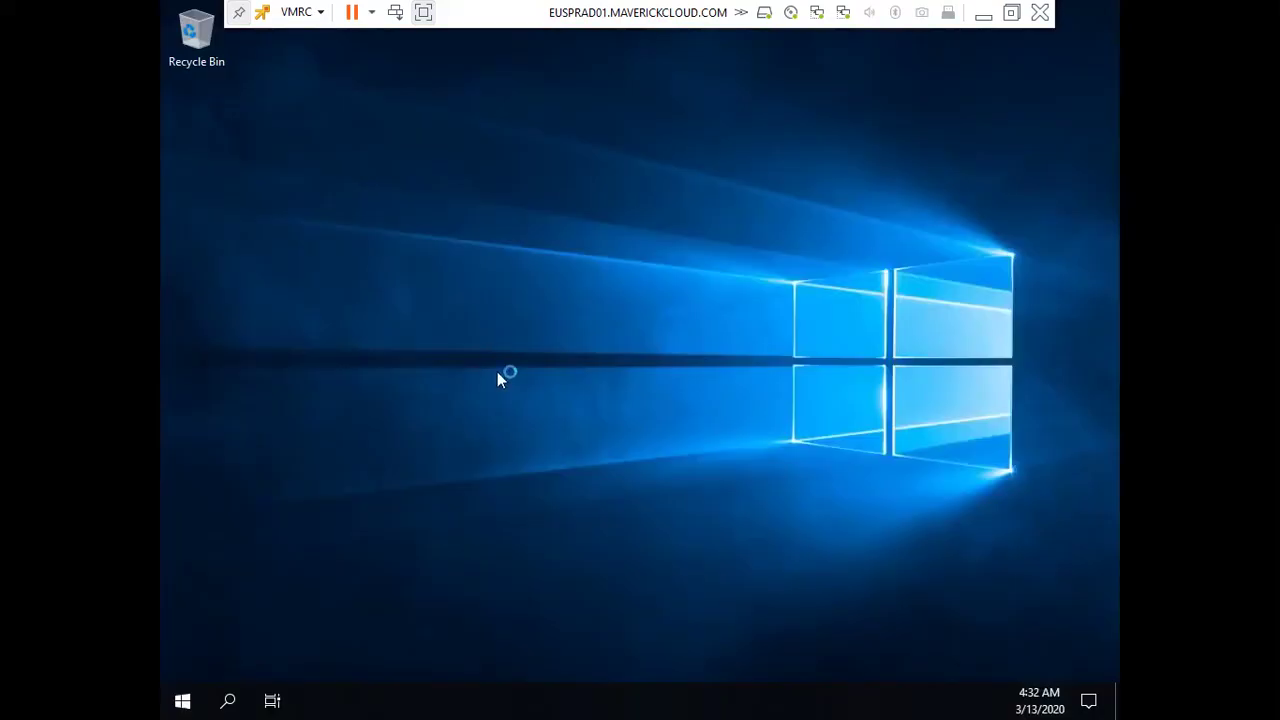
Run ncpa.cpl to open Network Connections listing Ethernet0 and Ethernet1
key(super+r)
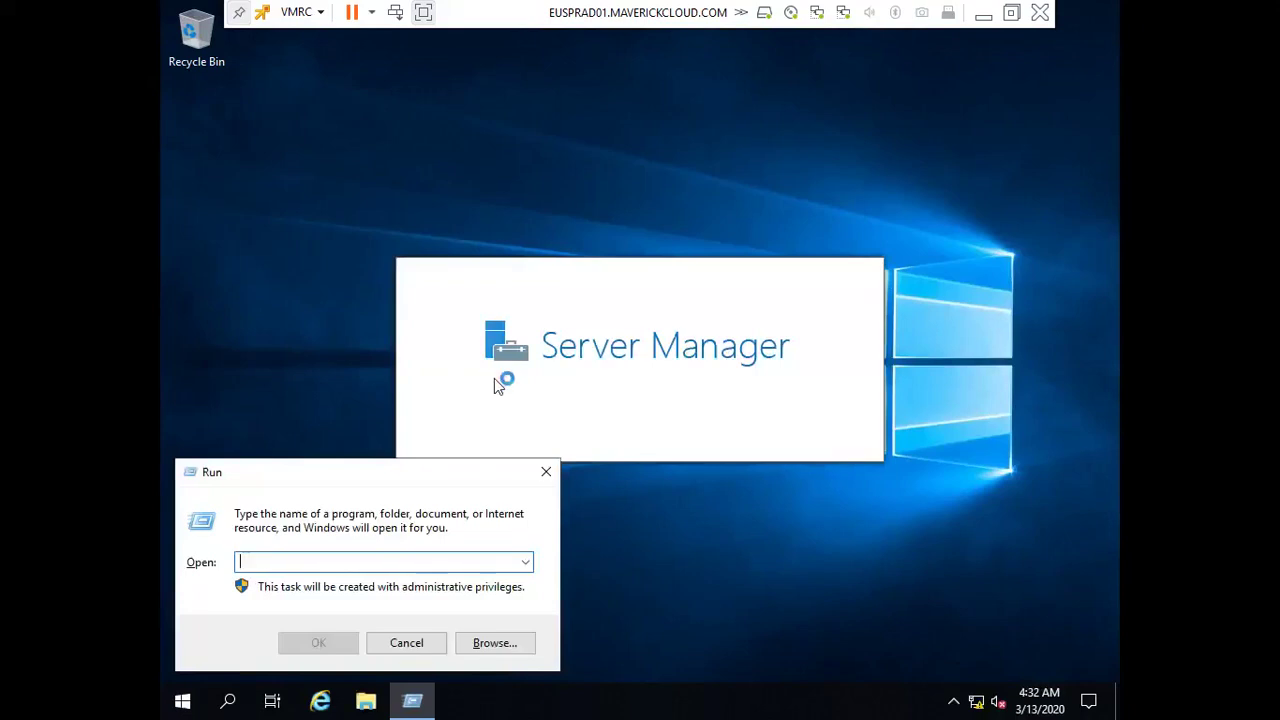
text(ncpa.cpl)
key(Return)
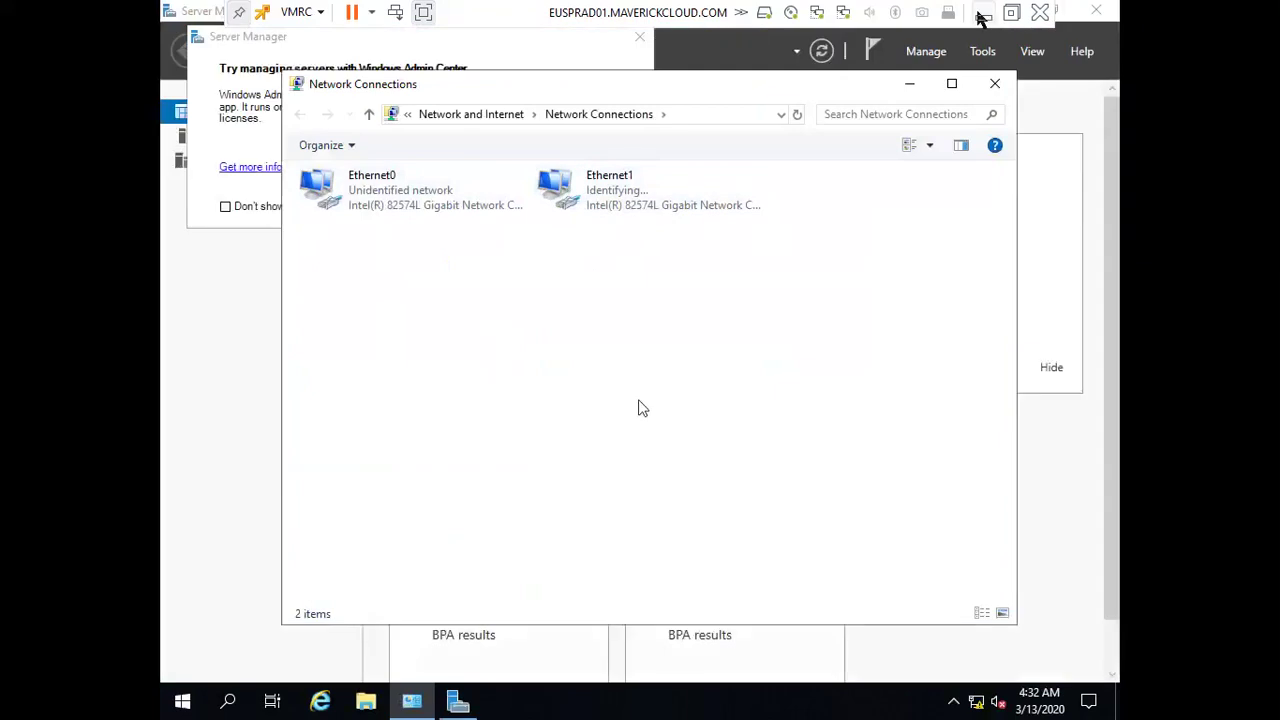
click(983, 14)
click(890, 155)
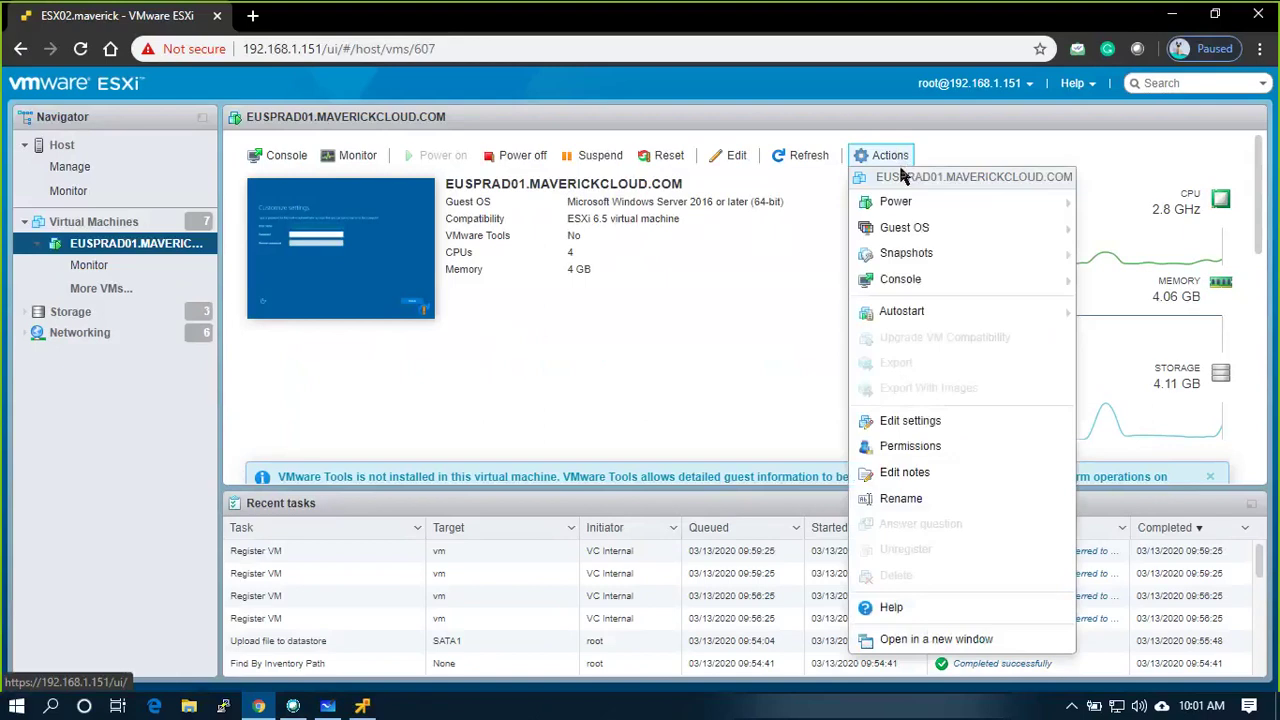
Mount VMware Tools via Actions > Guest OS > Install VMware Tools, then return to the console
mouse_move(890, 228)
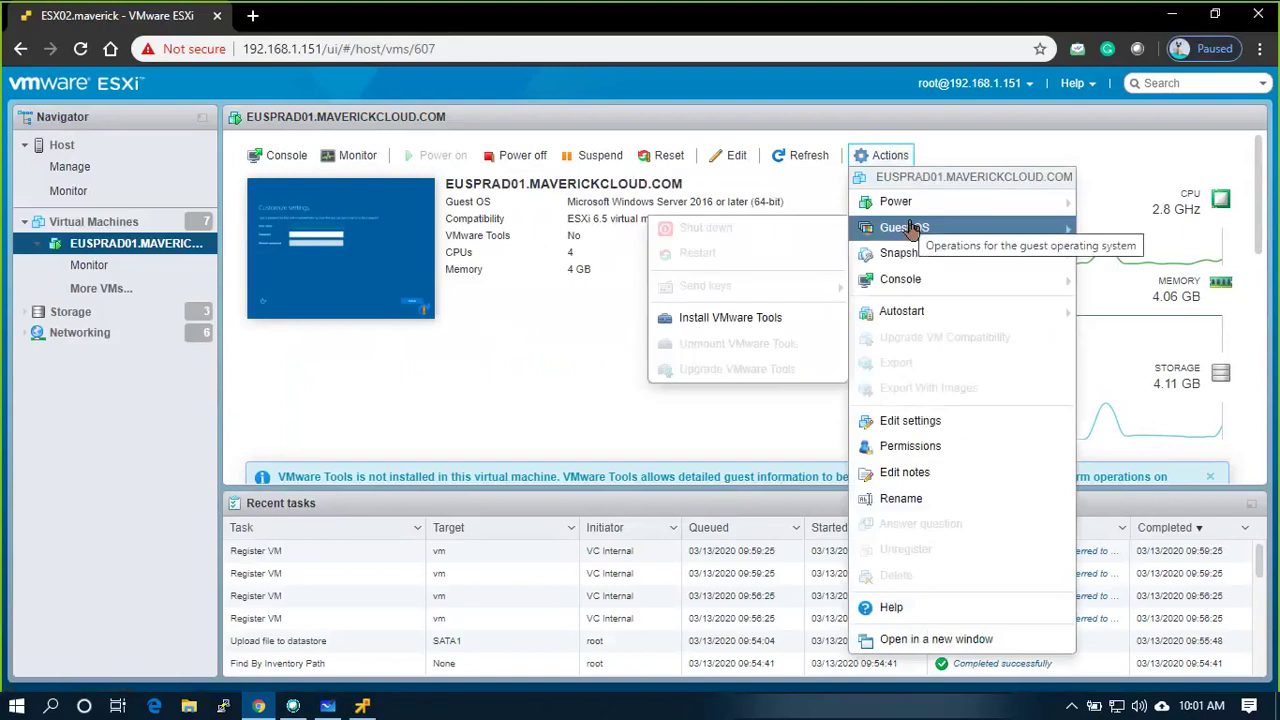
click(748, 320)
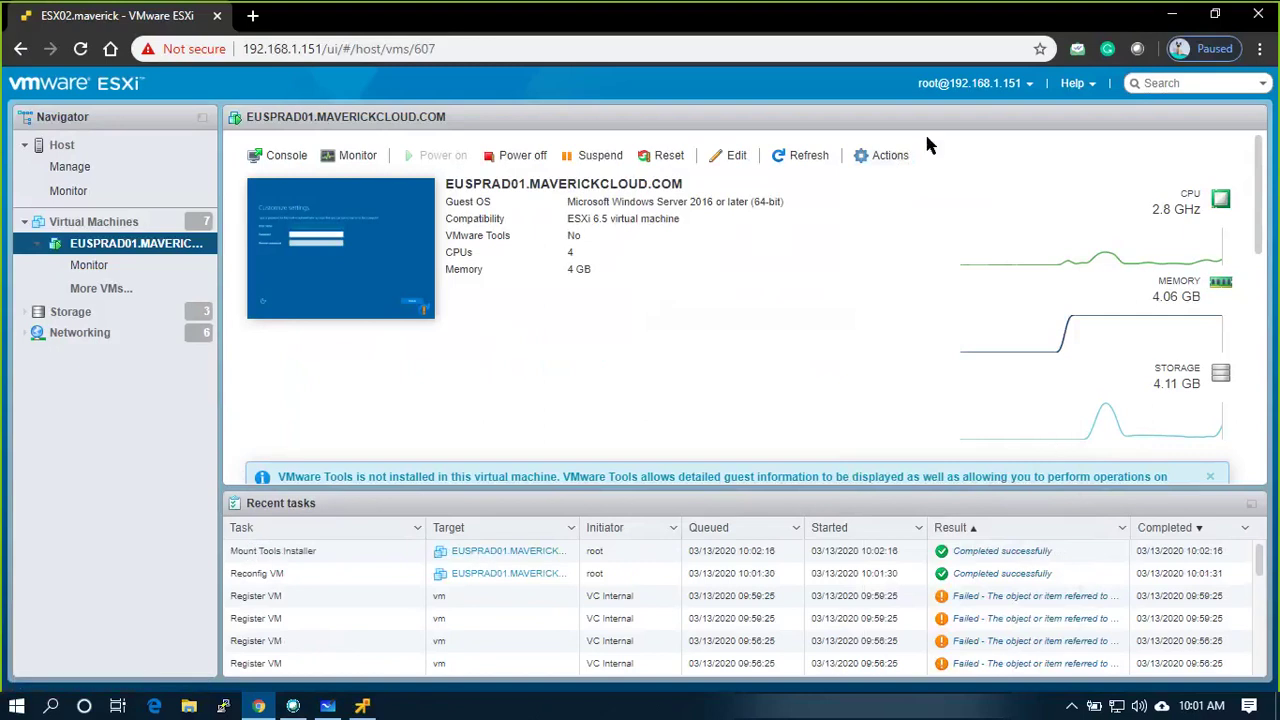
click(886, 157)
mouse_move(886, 238)
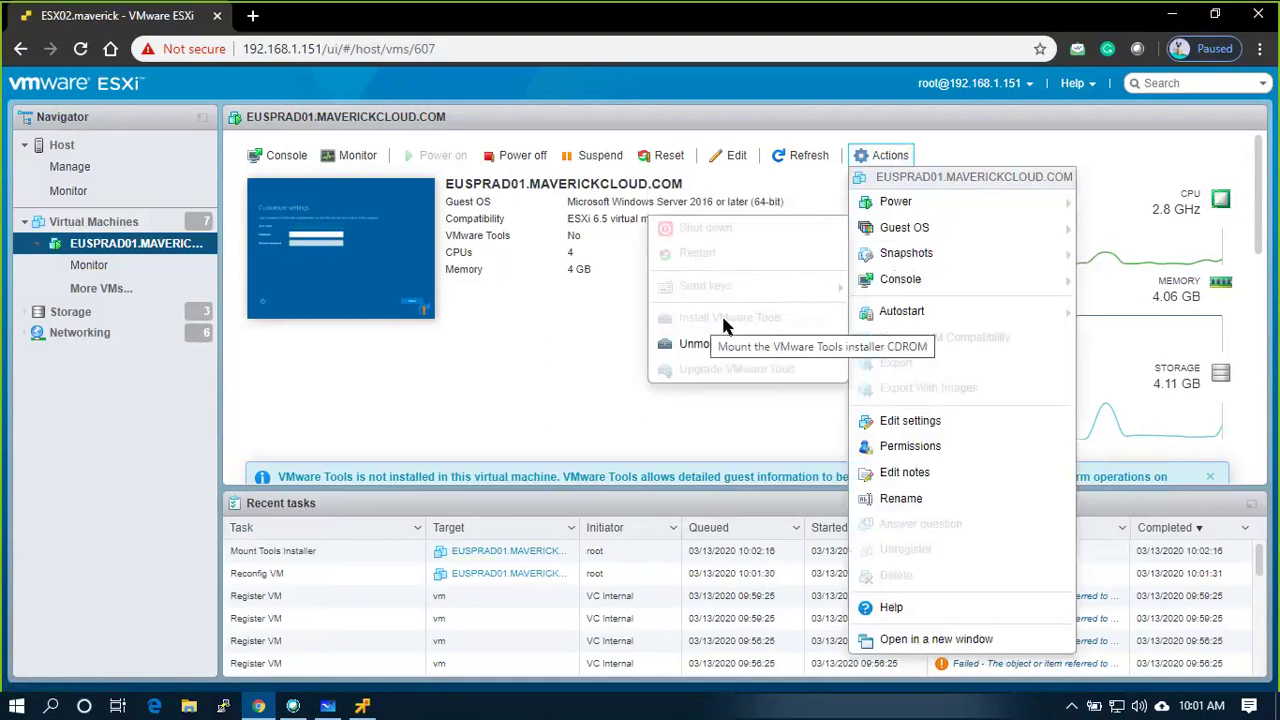
click(540, 357)
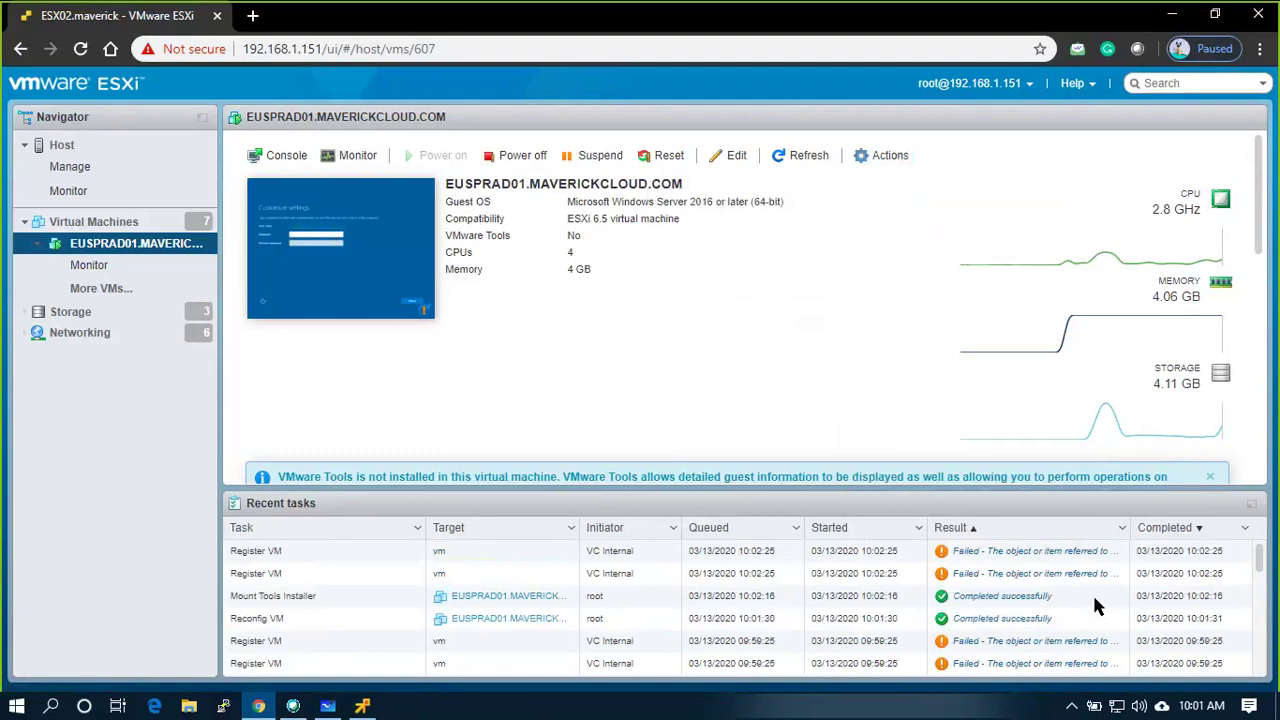
key(alt+Tab)
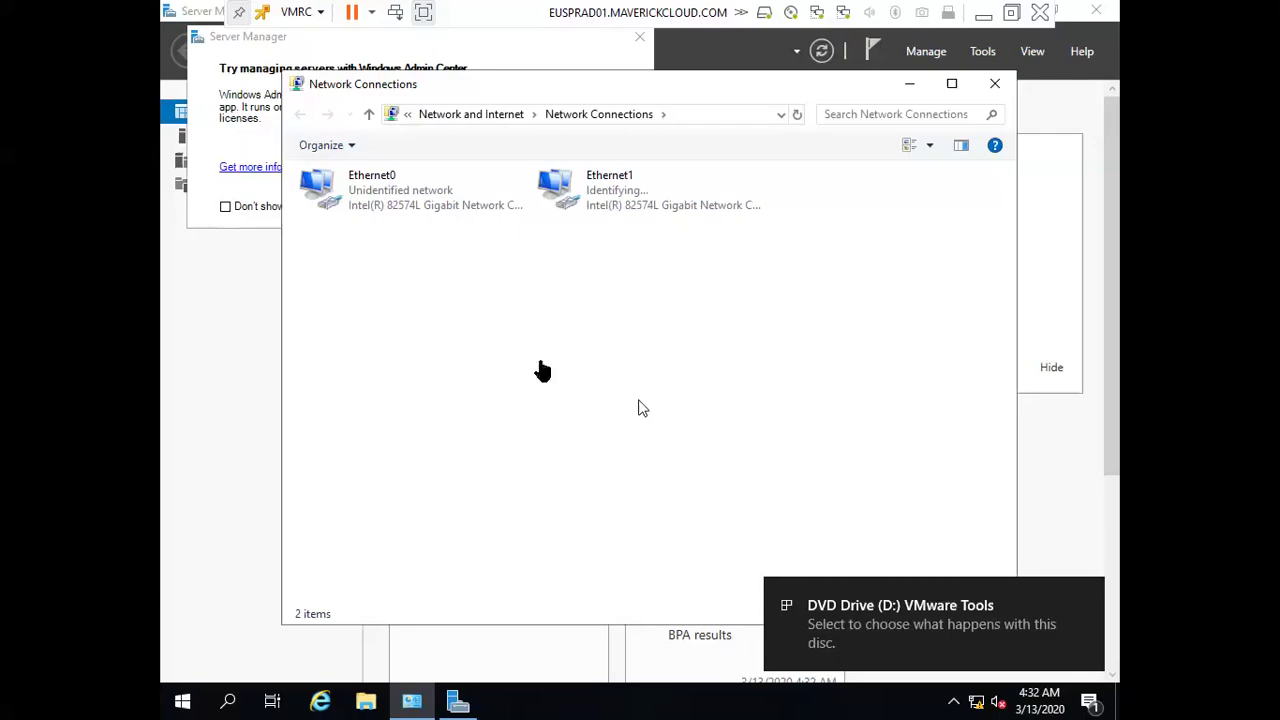
Close Network Connections and Server Manager, then launch VMware Tools setup from DVD Drive (D:) in This PC
click(995, 83)
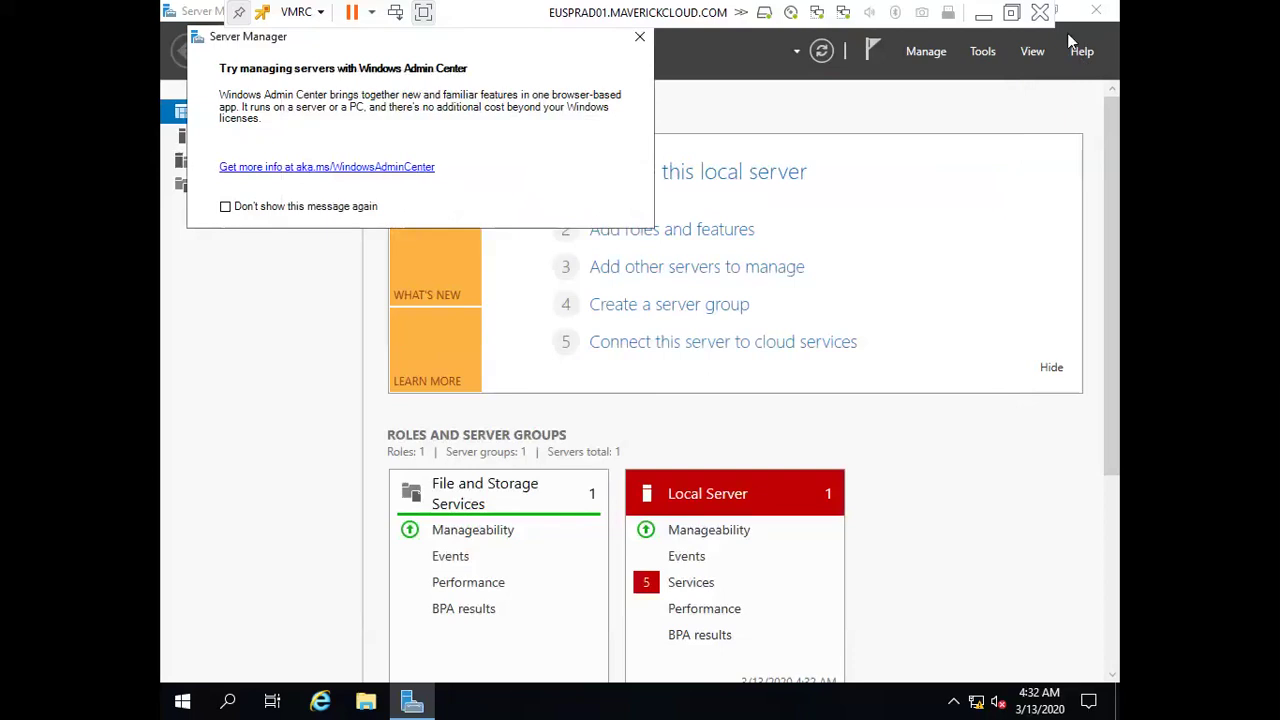
click(1100, 13)
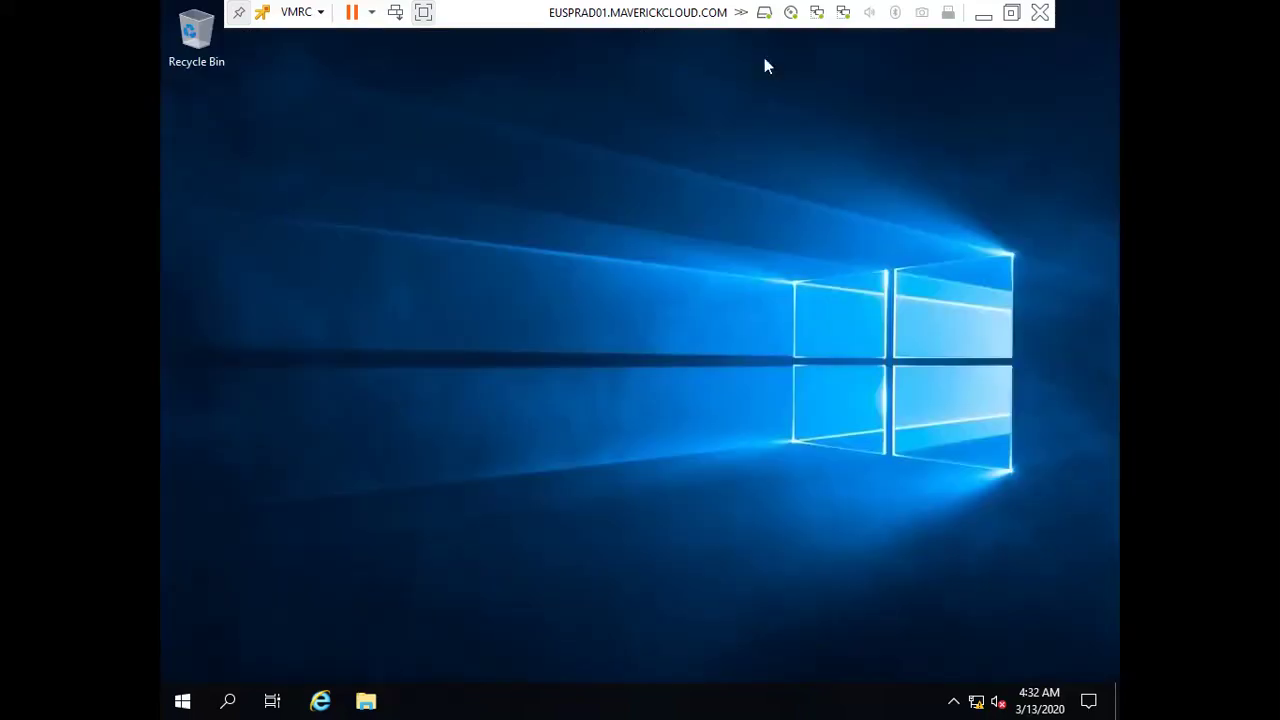
click(366, 700)
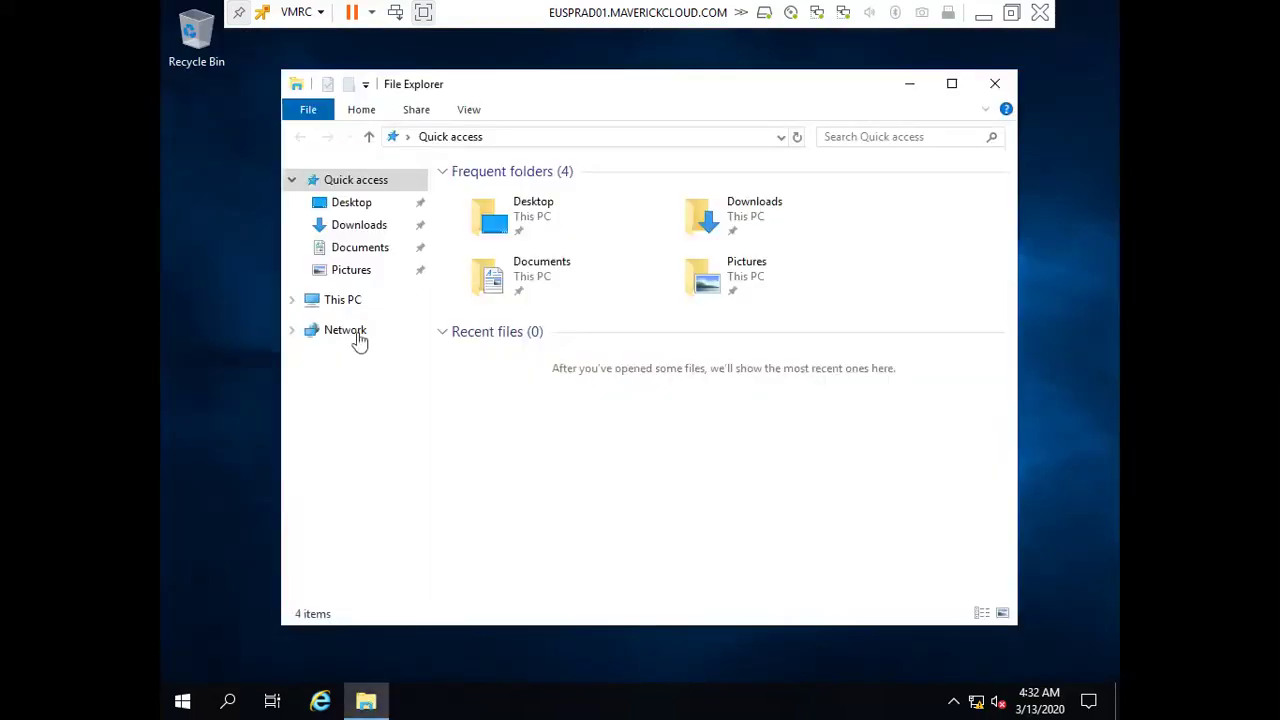
click(345, 299)
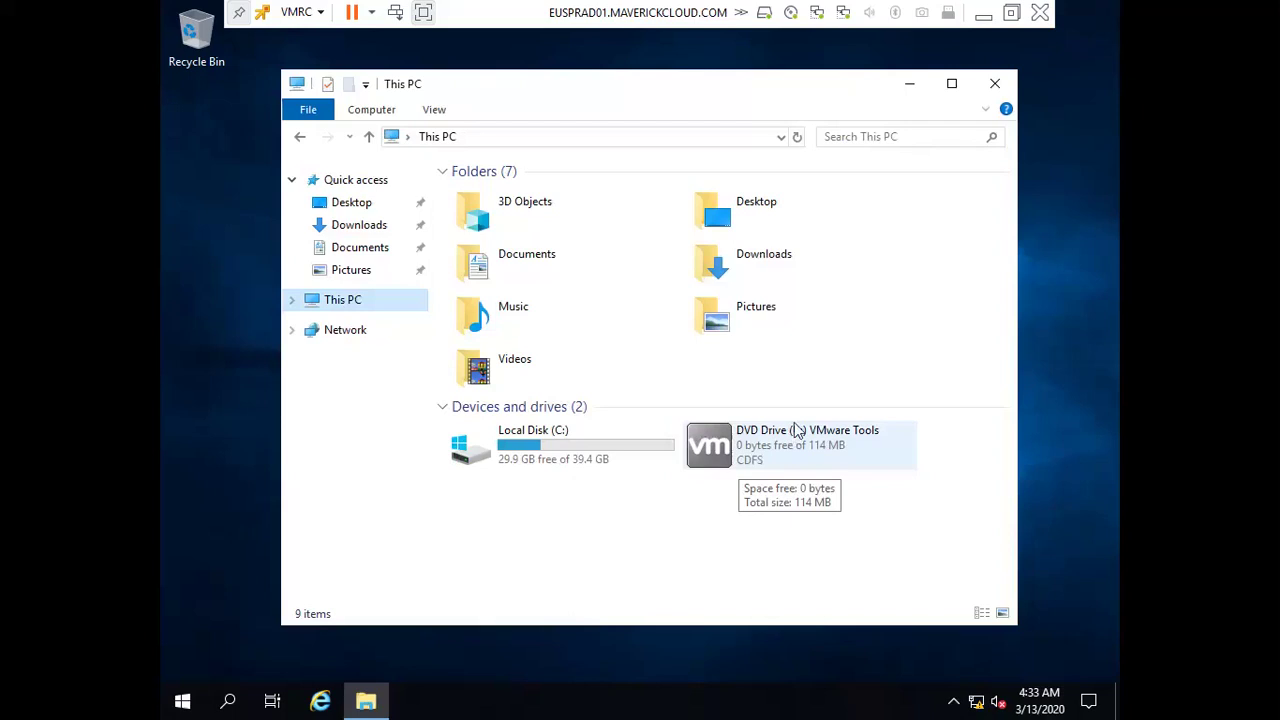
right_click(787, 451)
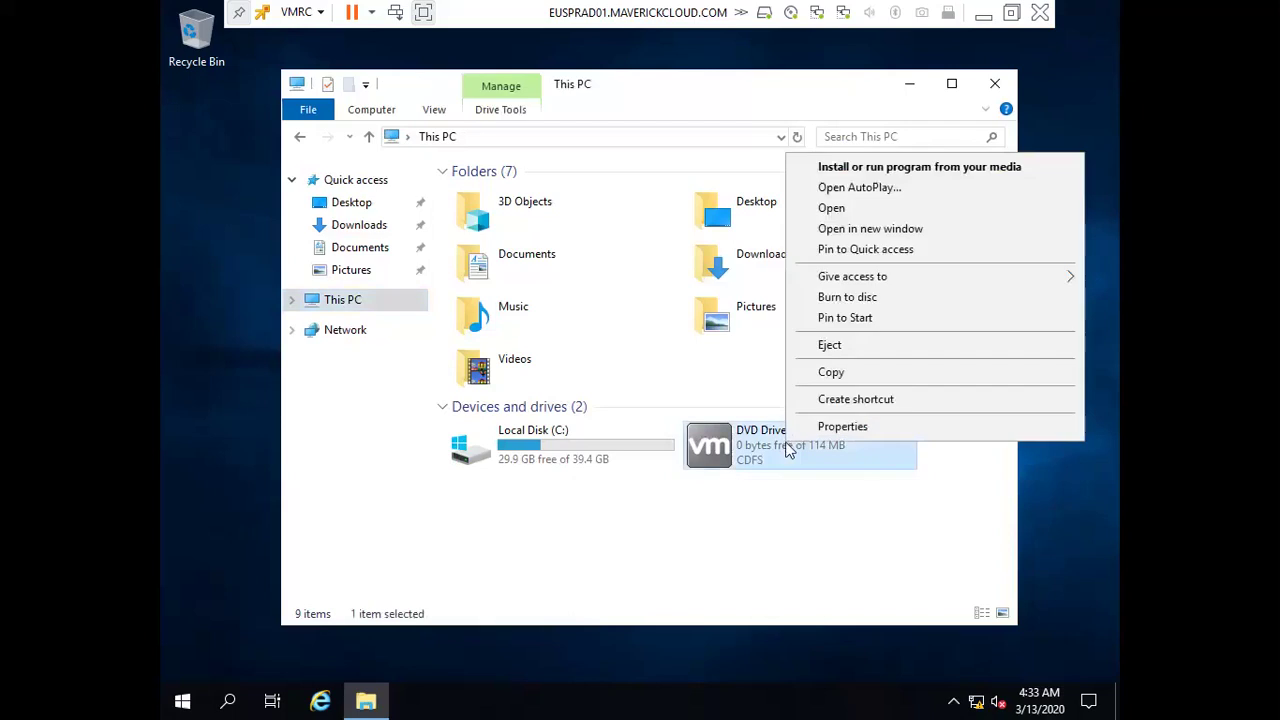
click(876, 168)
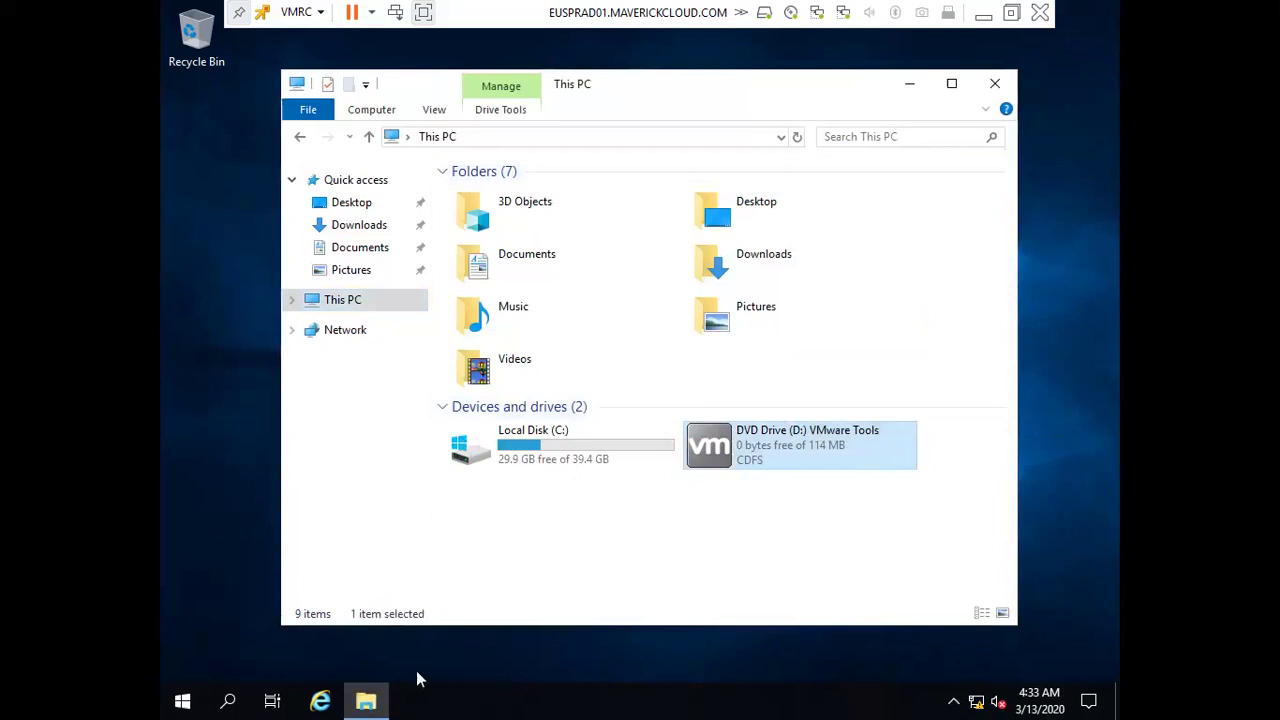
click(366, 702)
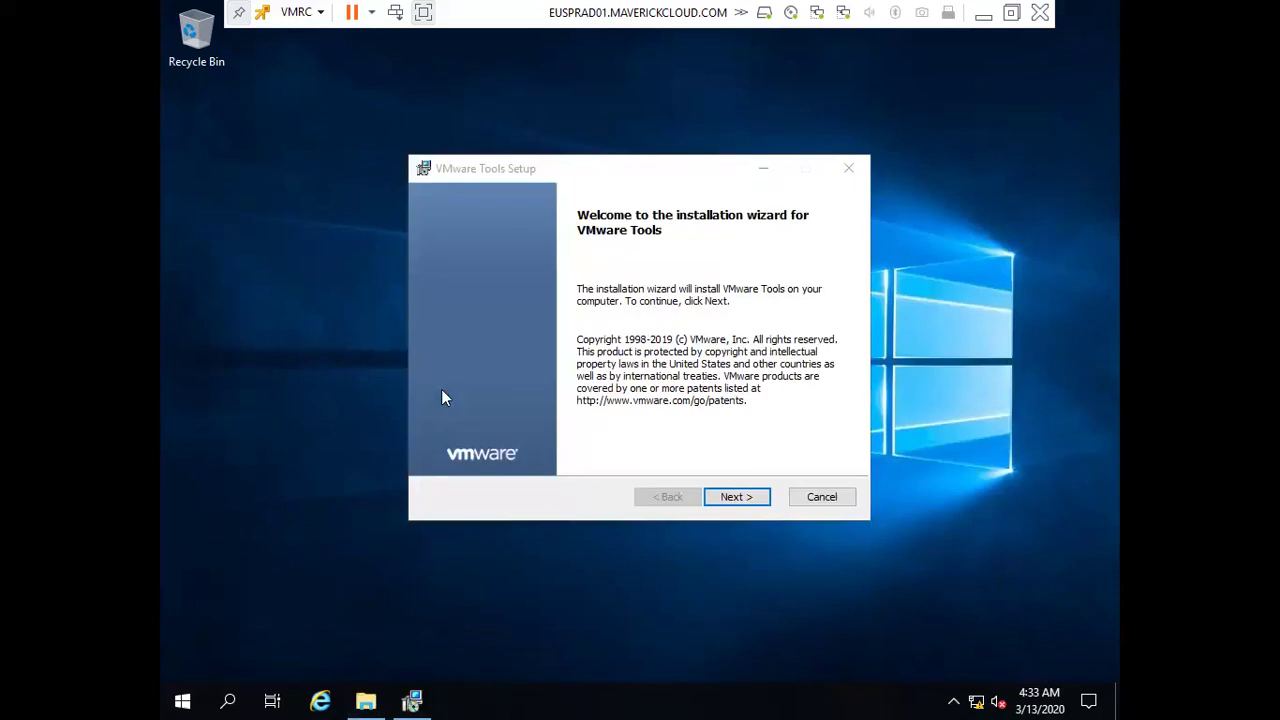
Install VMware Tools using the Complete setup type and finish the wizard
click(728, 496)
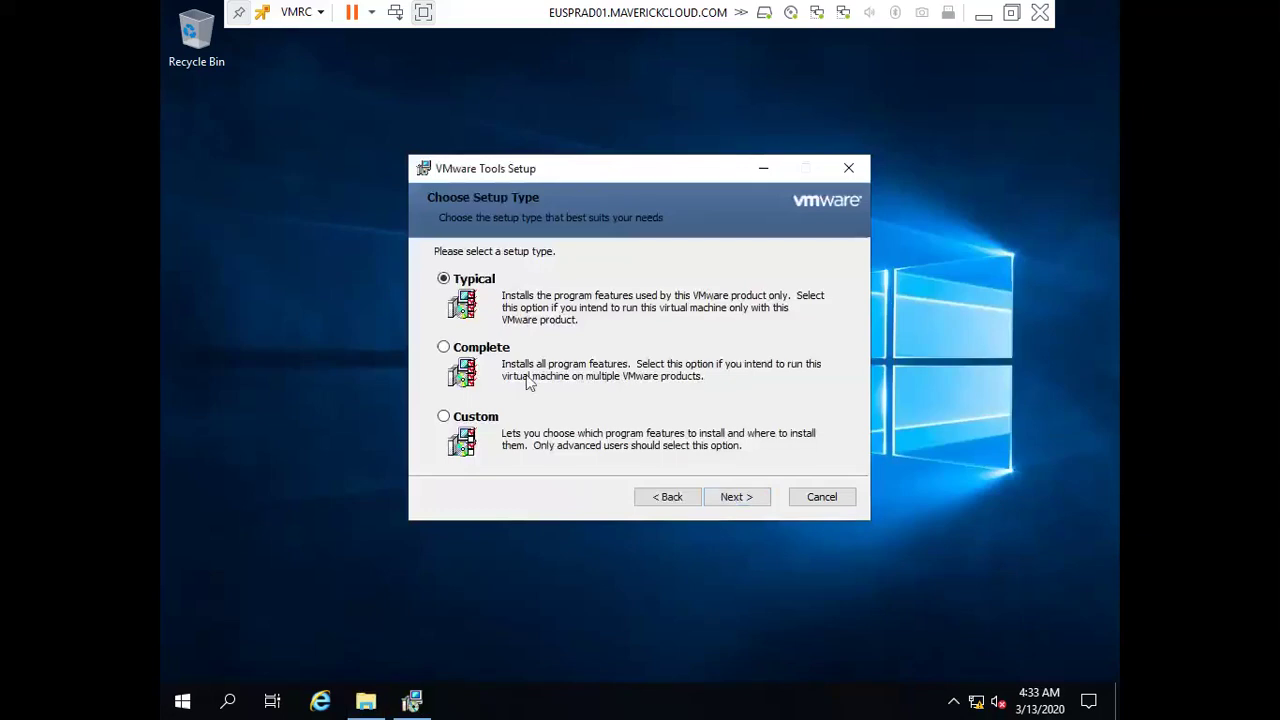
click(496, 348)
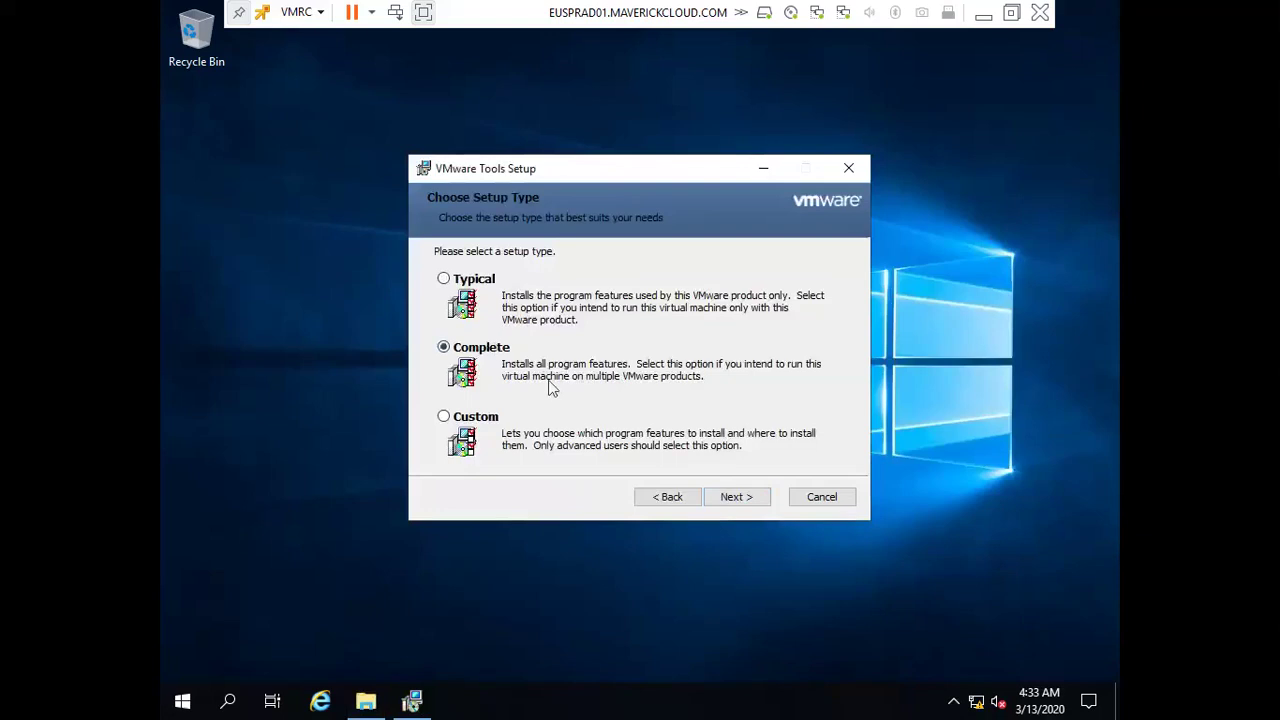
click(737, 497)
click(739, 500)
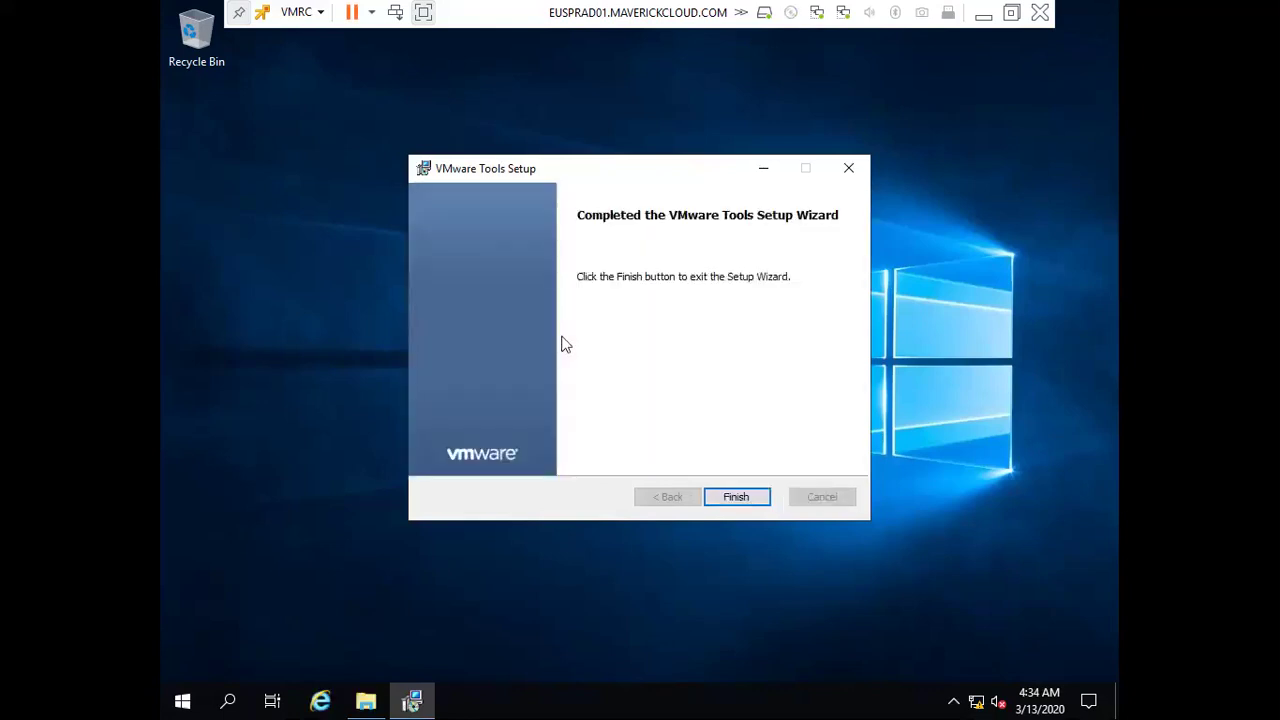
click(740, 500)
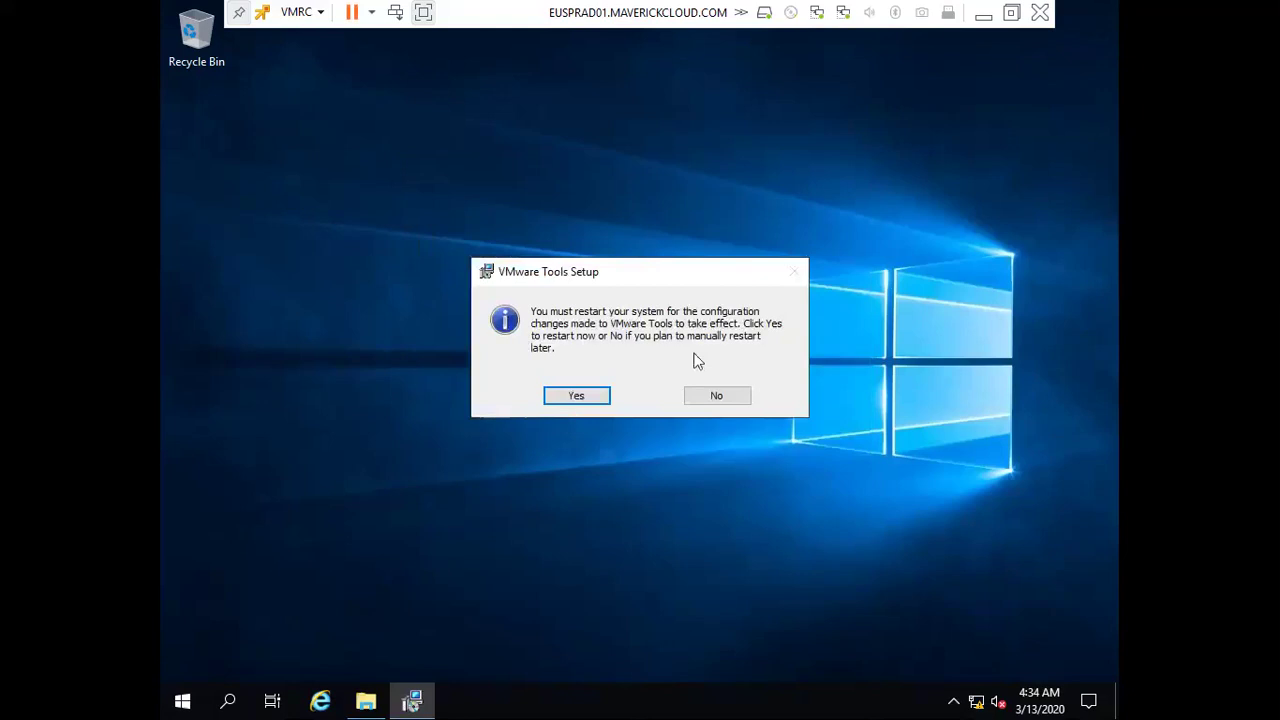
Decline the restart prompt and close File Explorer to clear the desktop
click(724, 404)
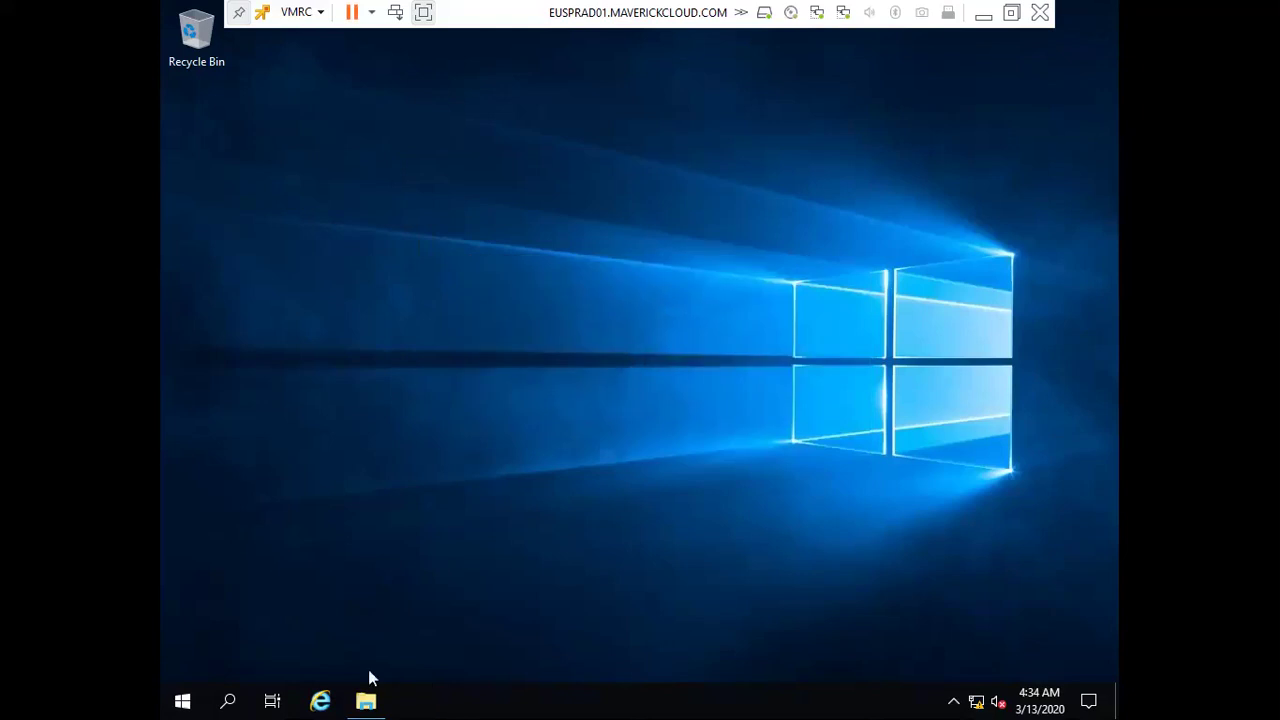
click(382, 706)
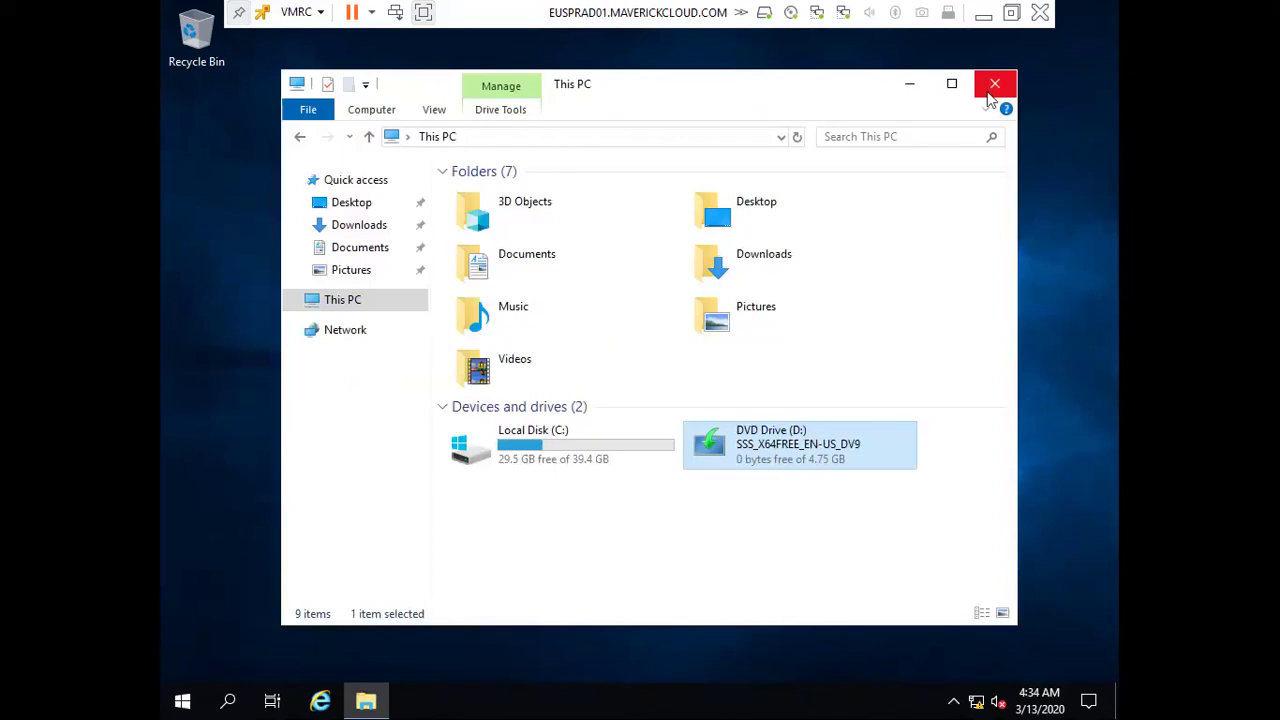
click(994, 84)
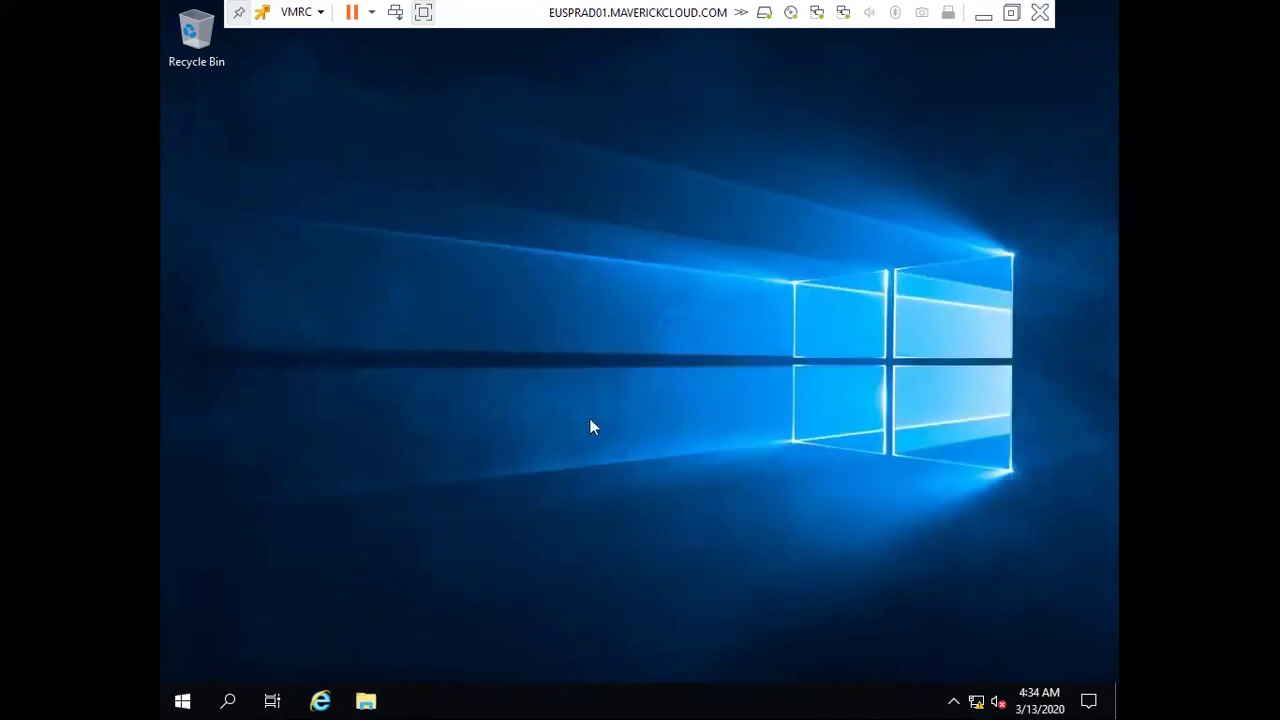
Open Network Connections and inspect Ethernet0 and Ethernet1, both on an unidentified network
key(super+r)
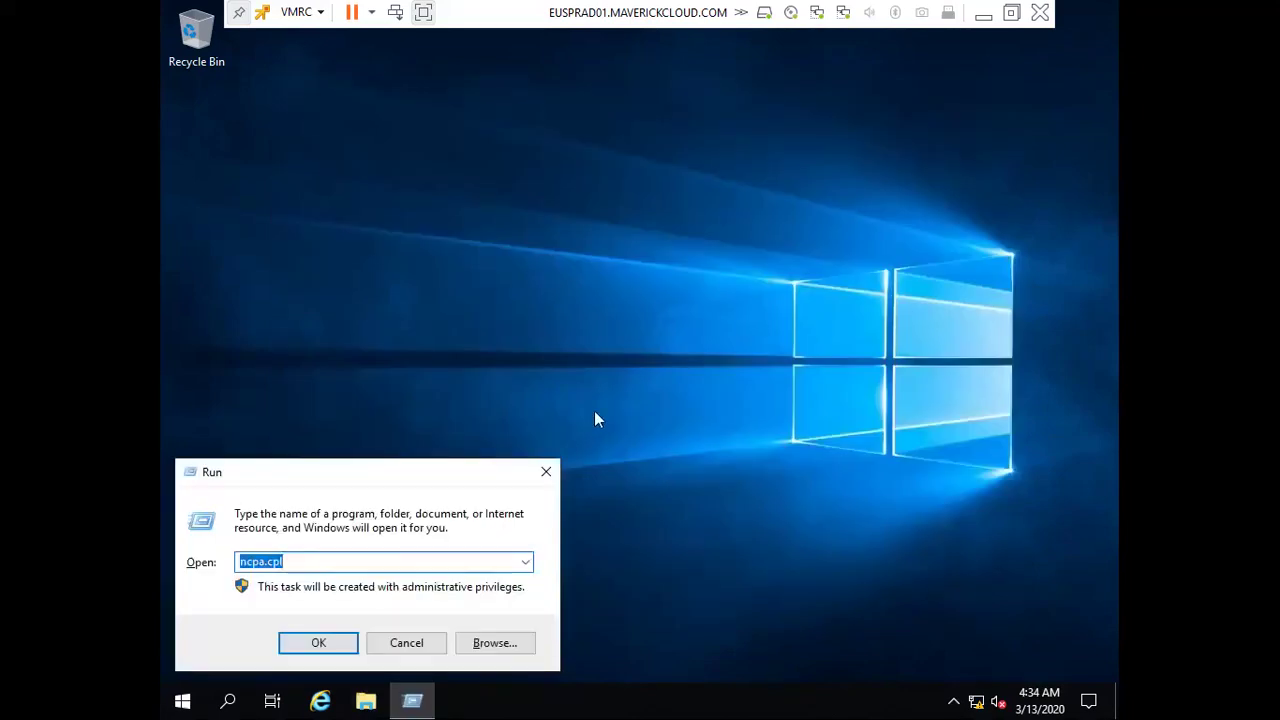
key(Escape)
click(410, 205)
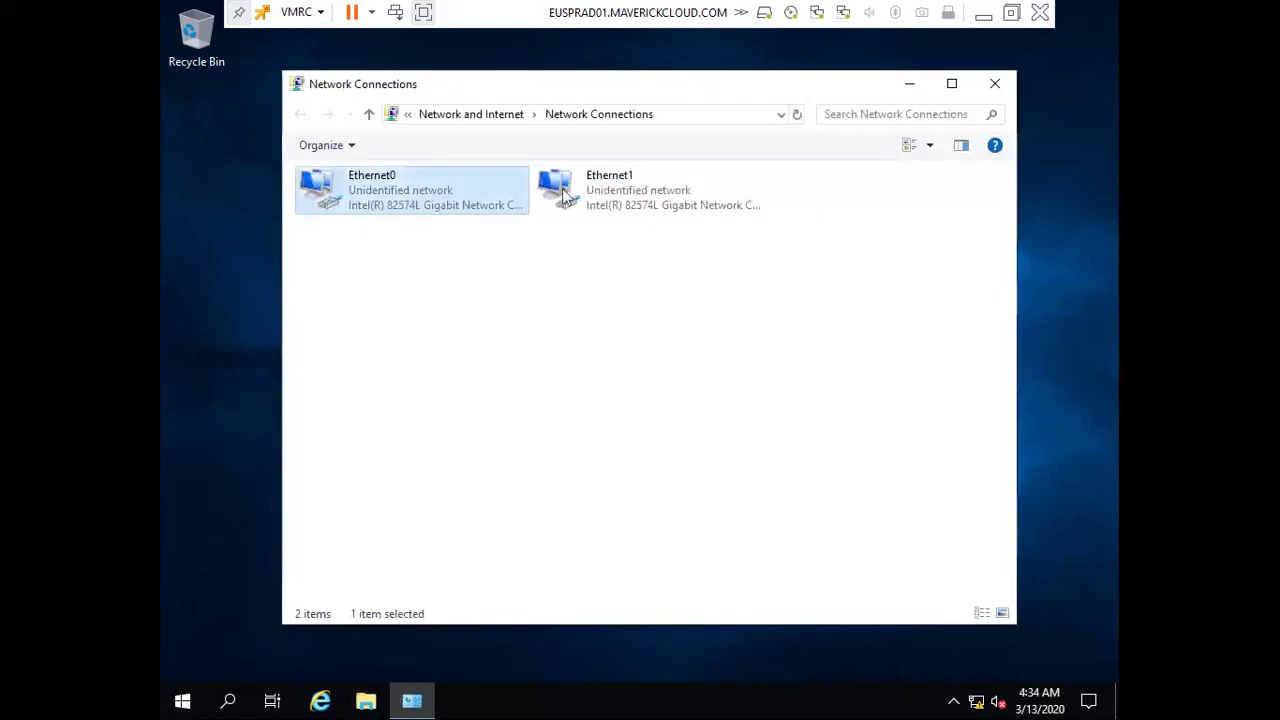
click(552, 207)
click(435, 200)
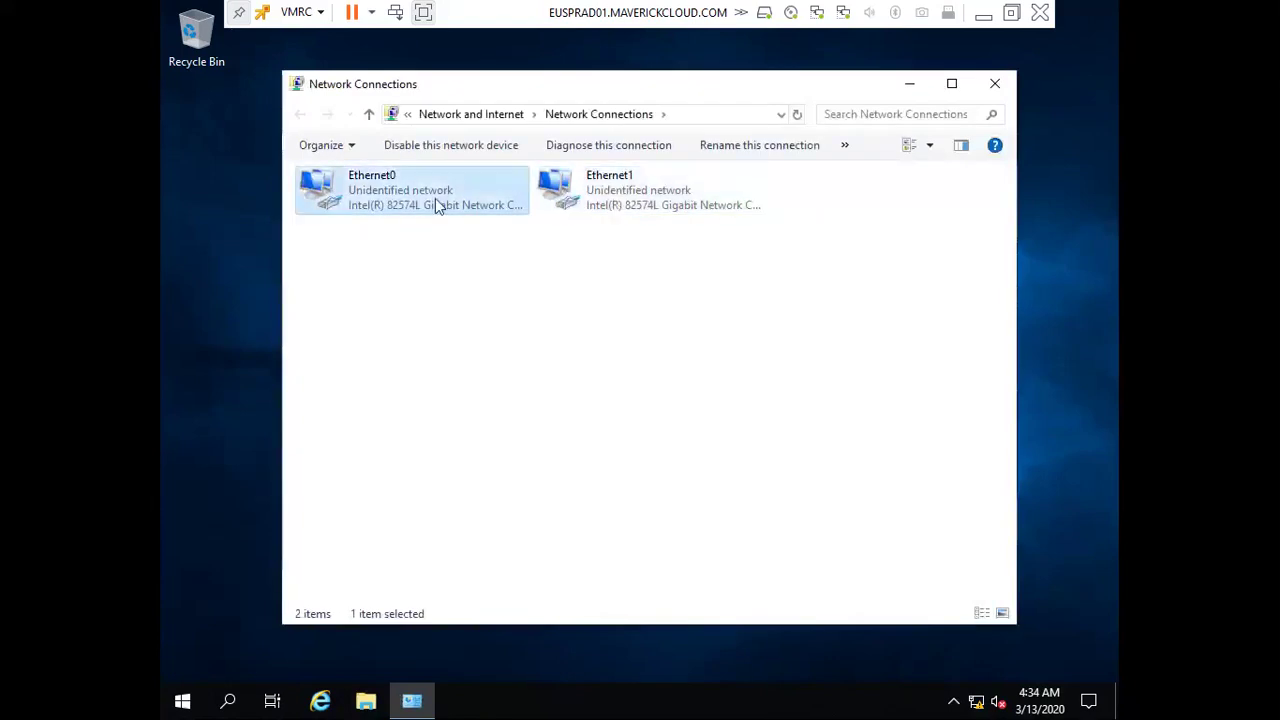
click(619, 214)
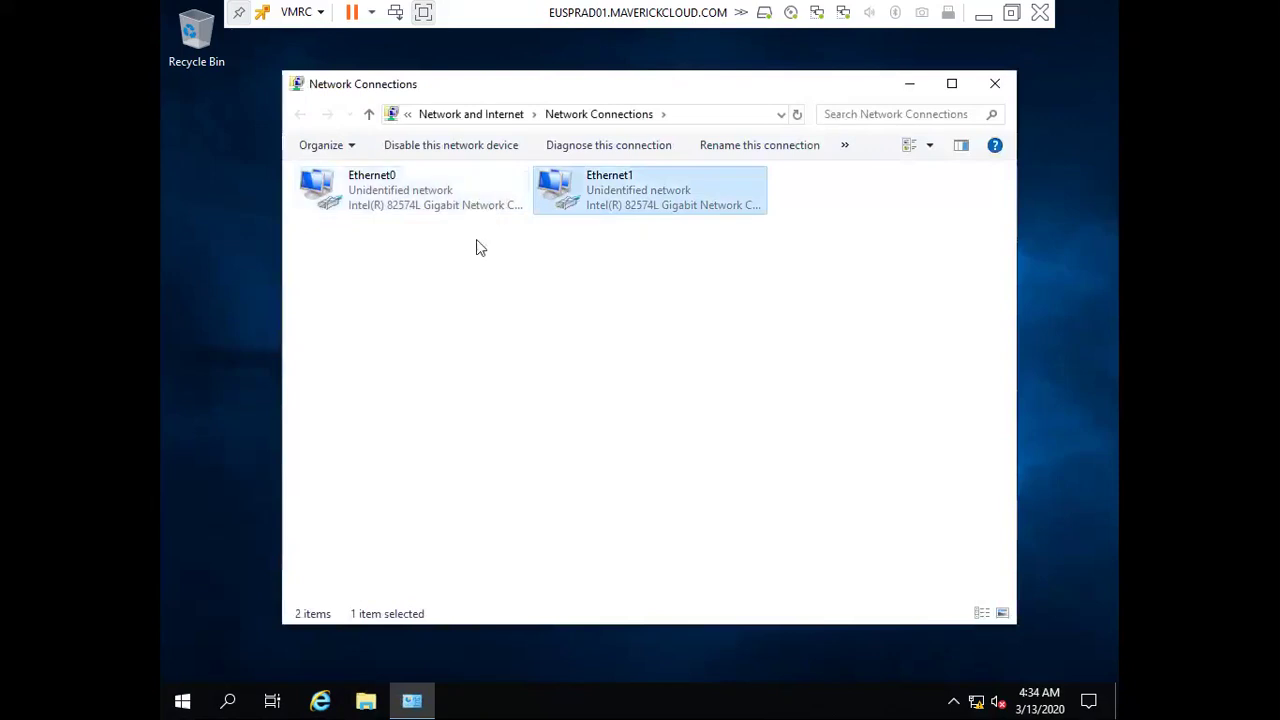
Recheck both Ethernet adapters, then launch Server Manager from the Start menu
click(479, 206)
click(620, 195)
click(518, 178)
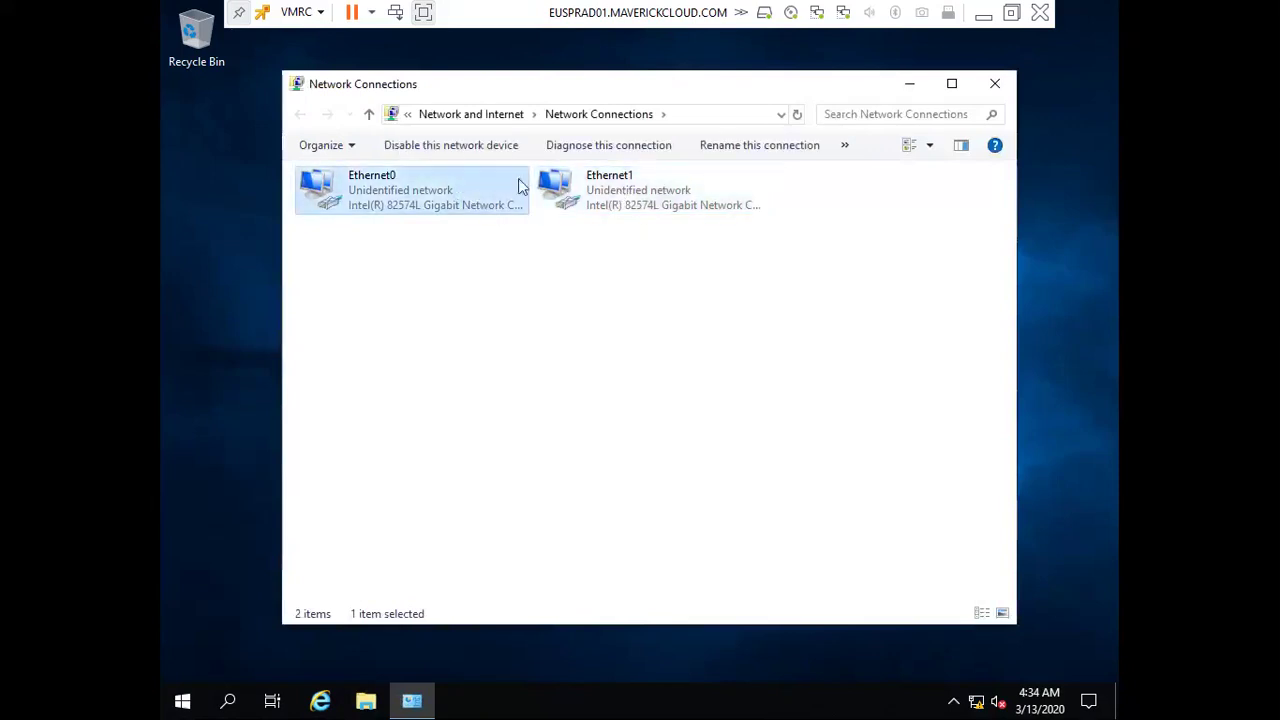
click(586, 194)
click(443, 193)
click(590, 207)
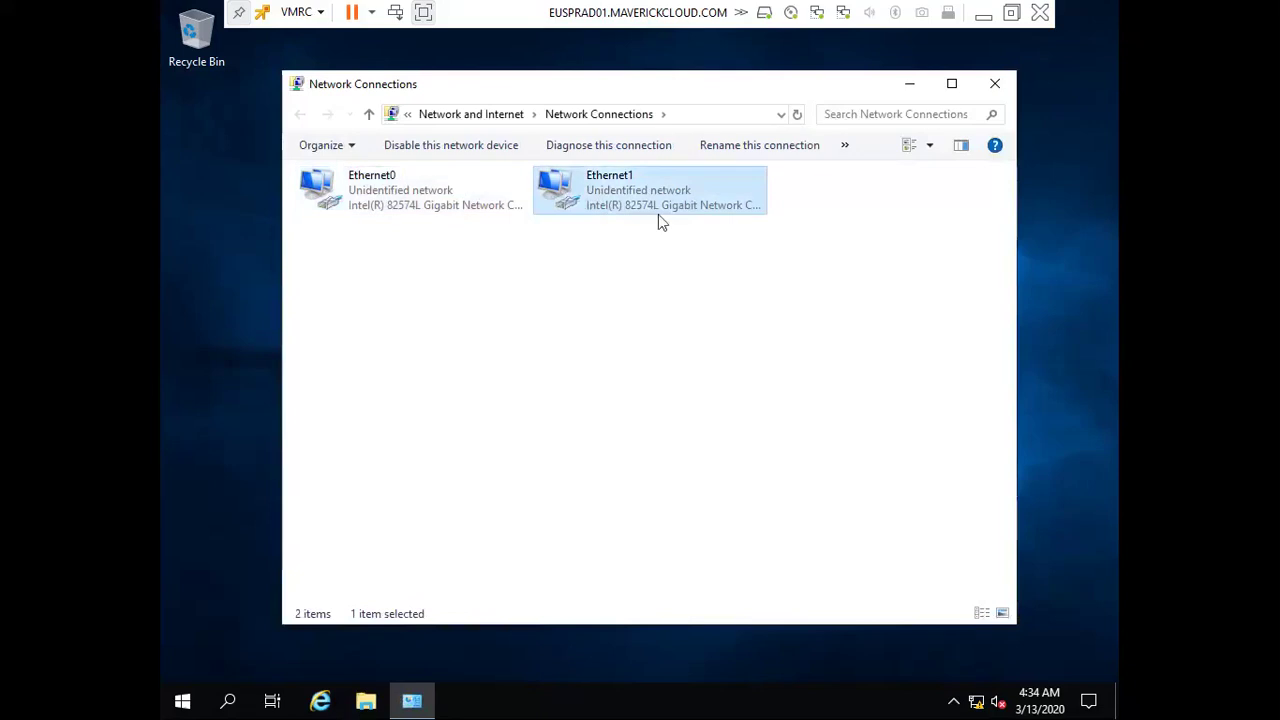
click(180, 703)
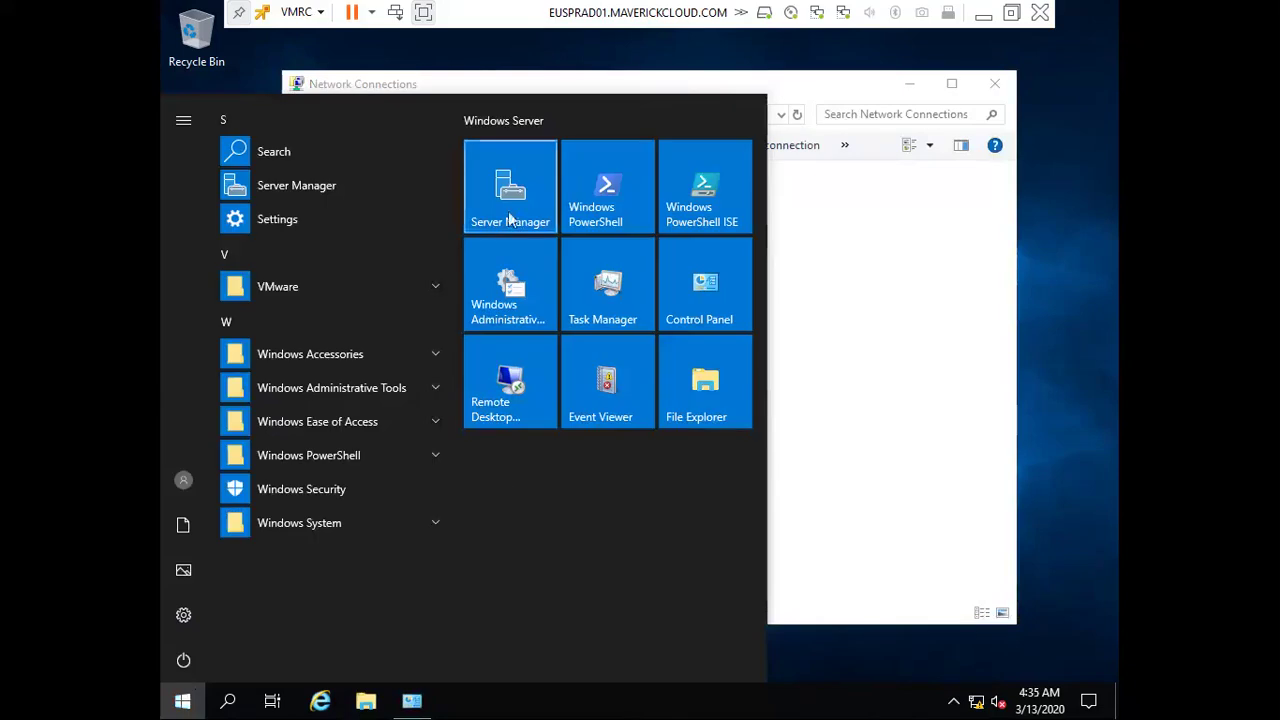
click(506, 214)
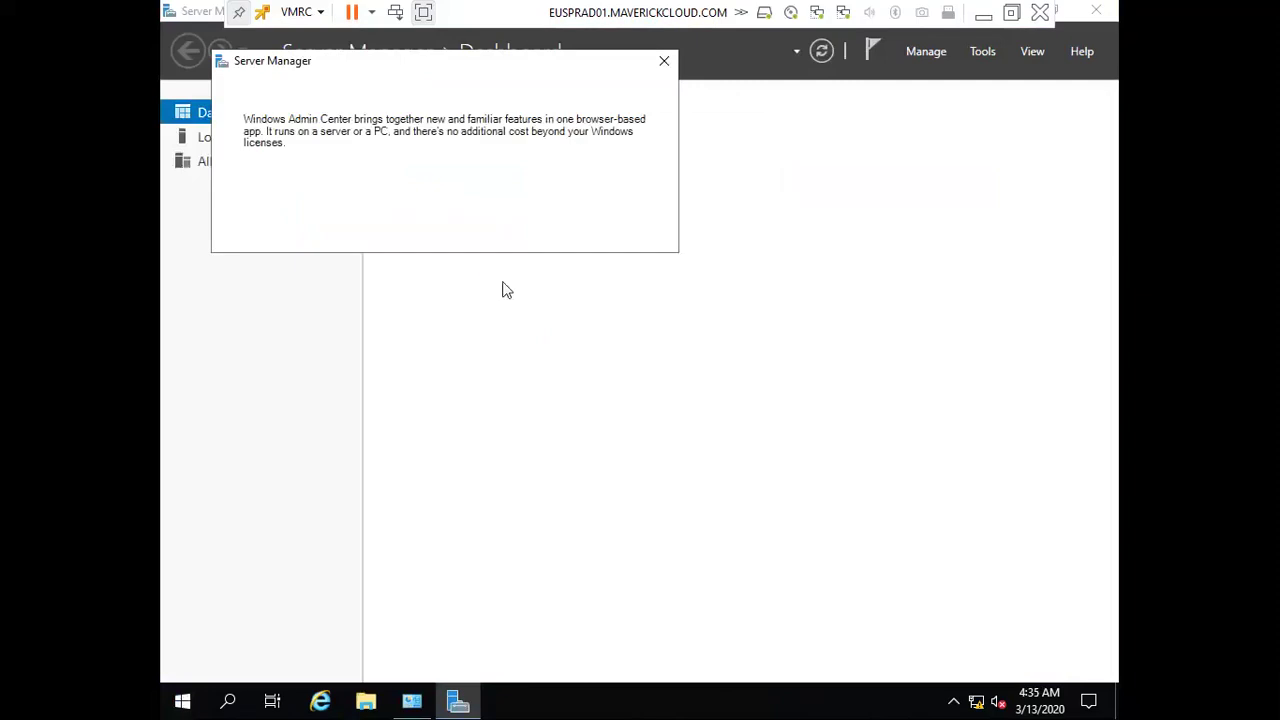
Dismiss the Admin Center notice and open NIC Teaming from Local Server, showing its Teams tasks
click(663, 61)
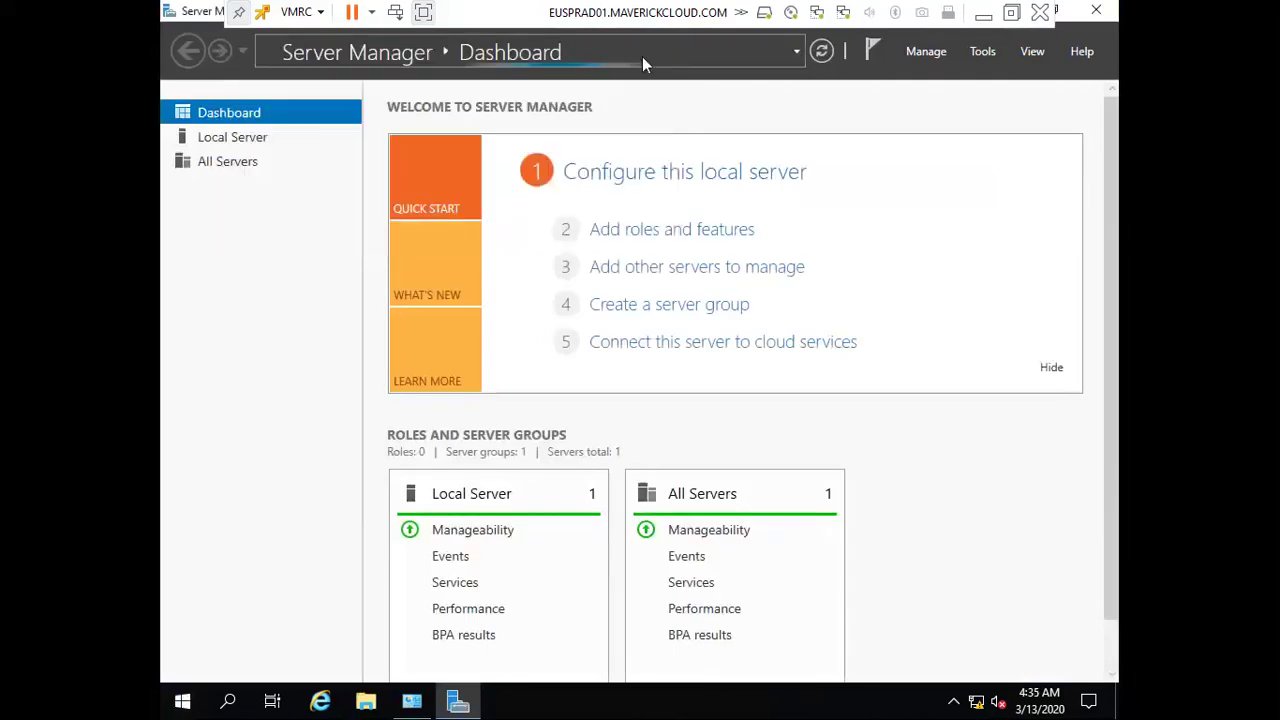
click(281, 145)
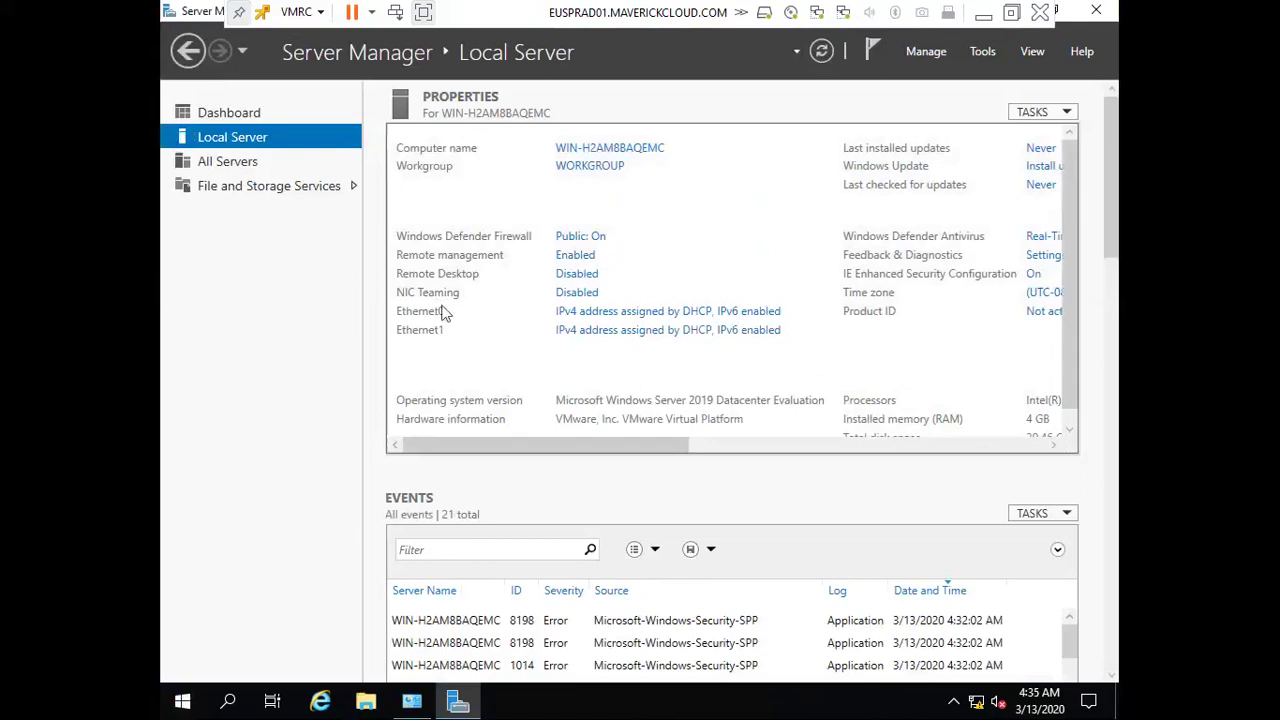
click(570, 294)
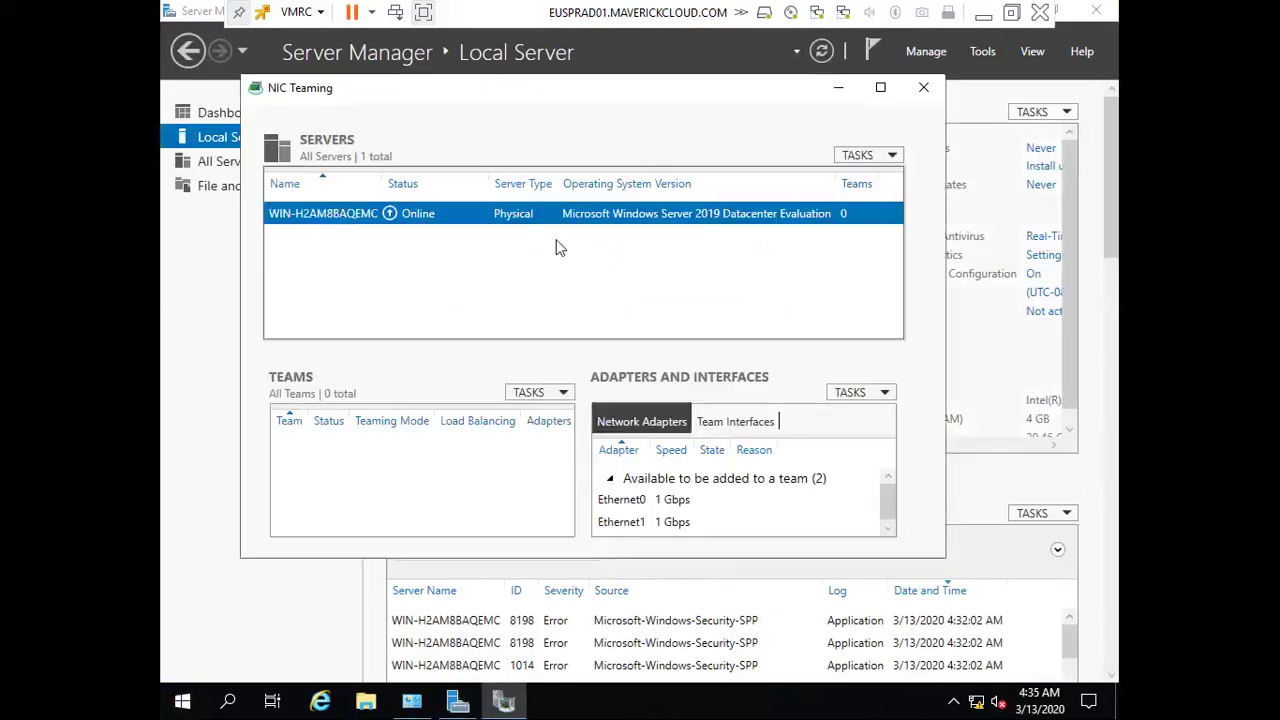
click(545, 395)
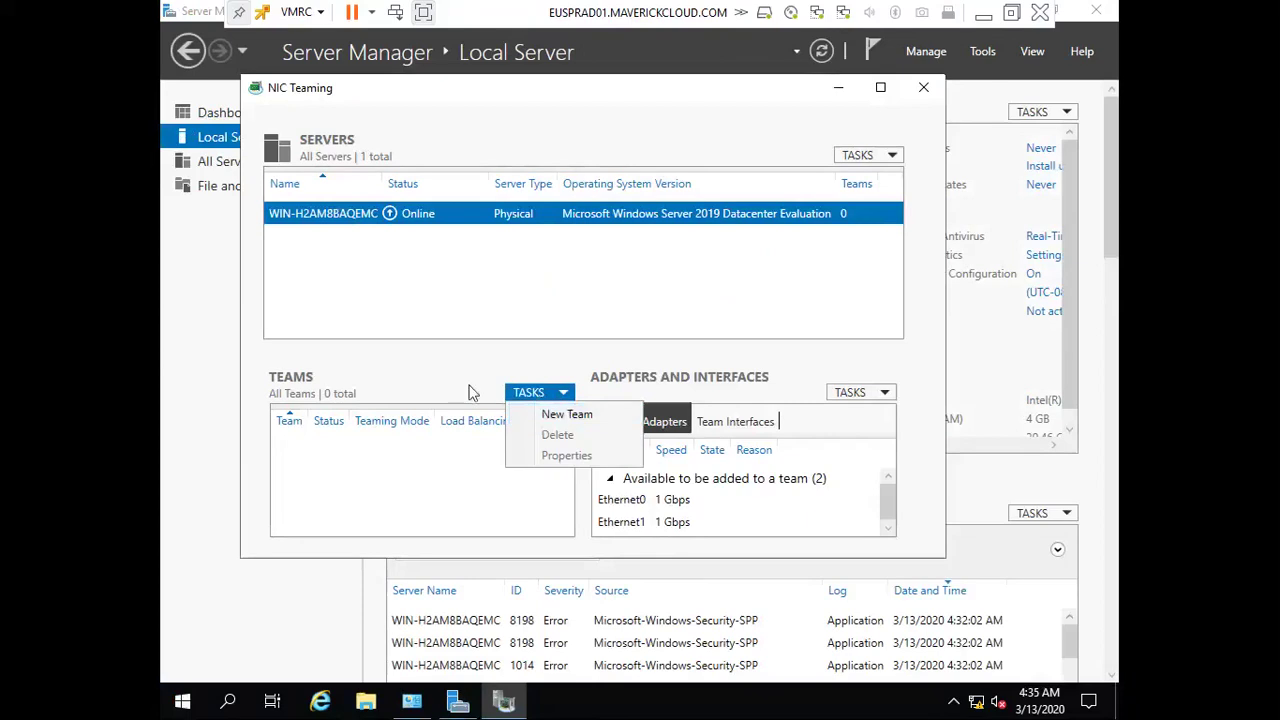
Create the team 'Public' from Ethernet0 and Ethernet1 with Address Hash load balancing
click(561, 418)
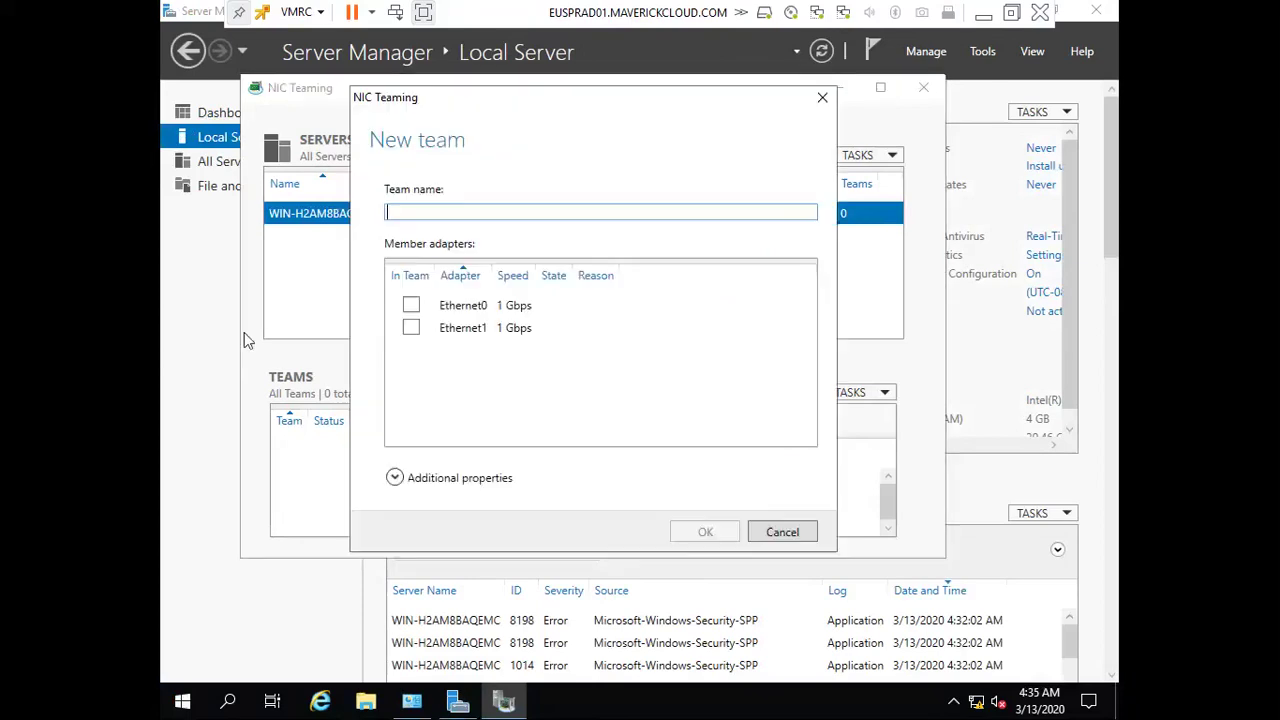
text(P)
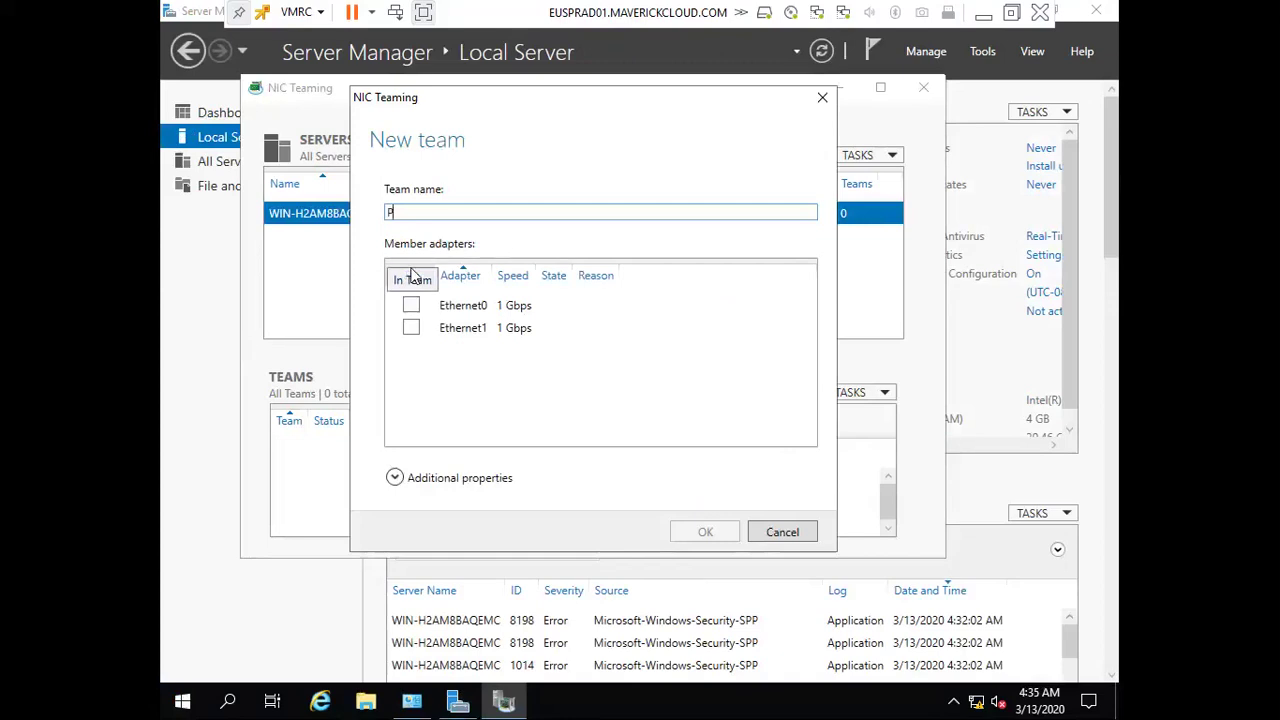
text(ublic)
click(410, 306)
click(411, 328)
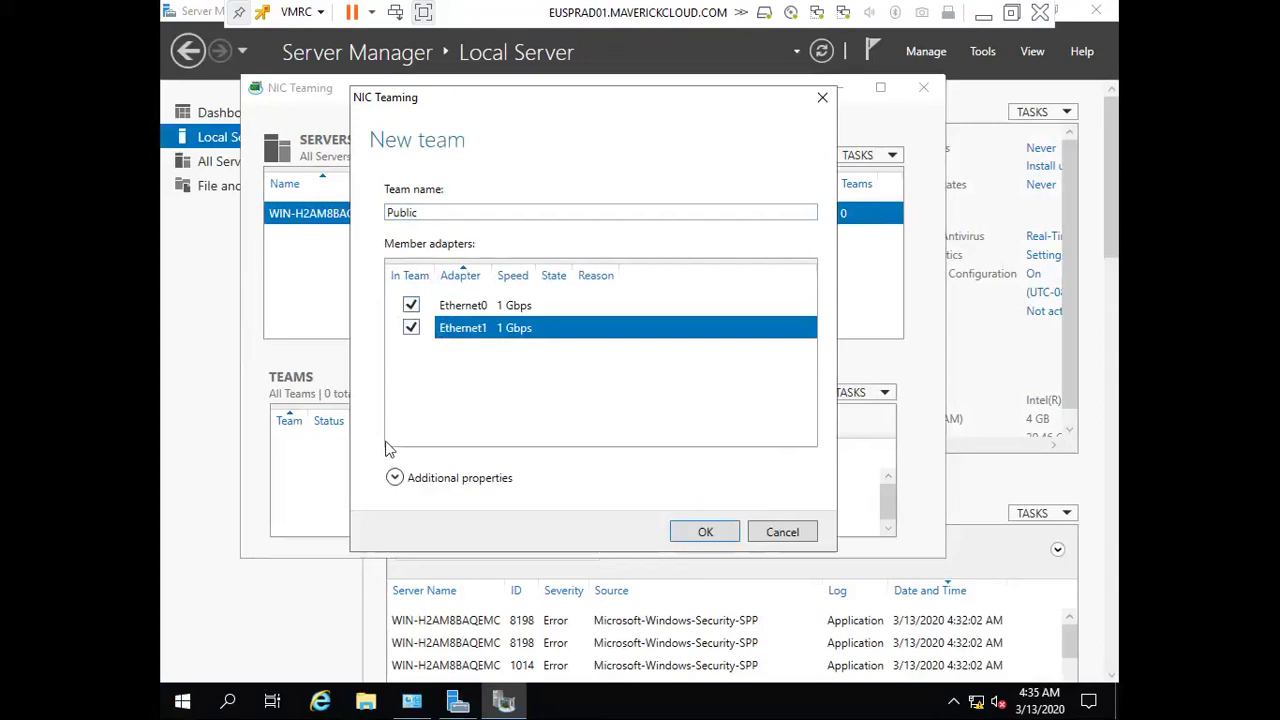
click(394, 477)
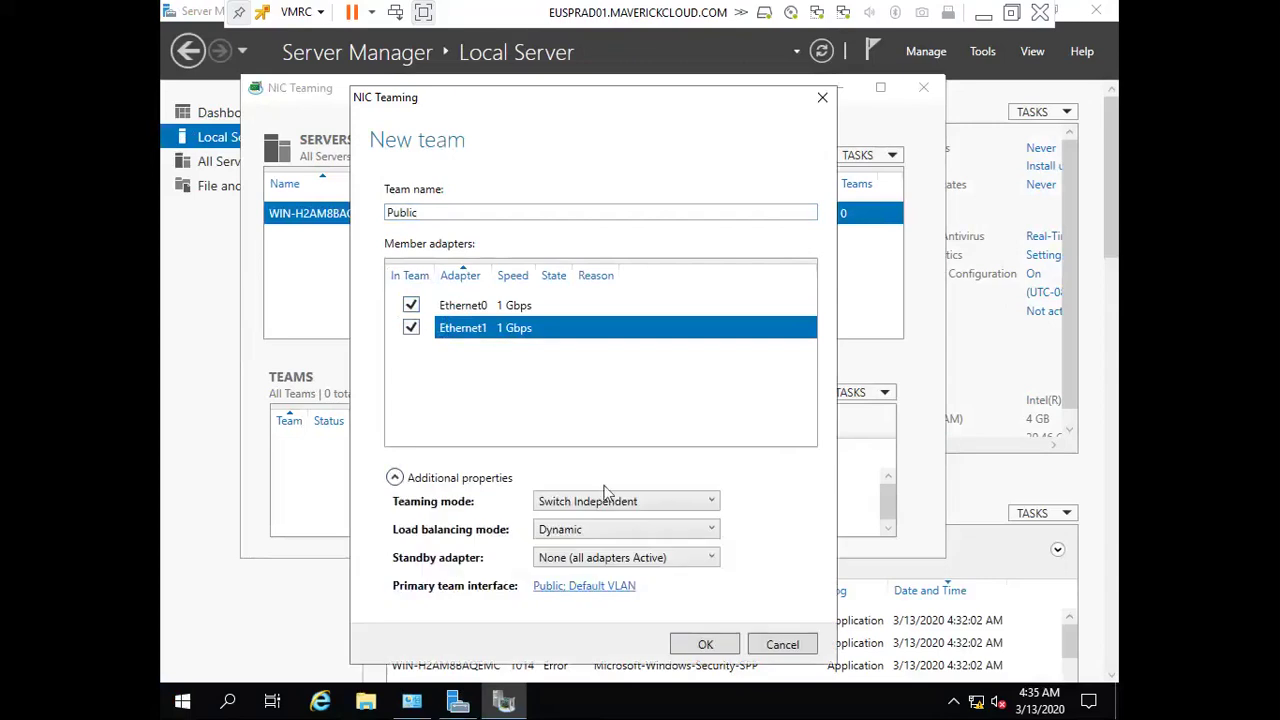
click(644, 529)
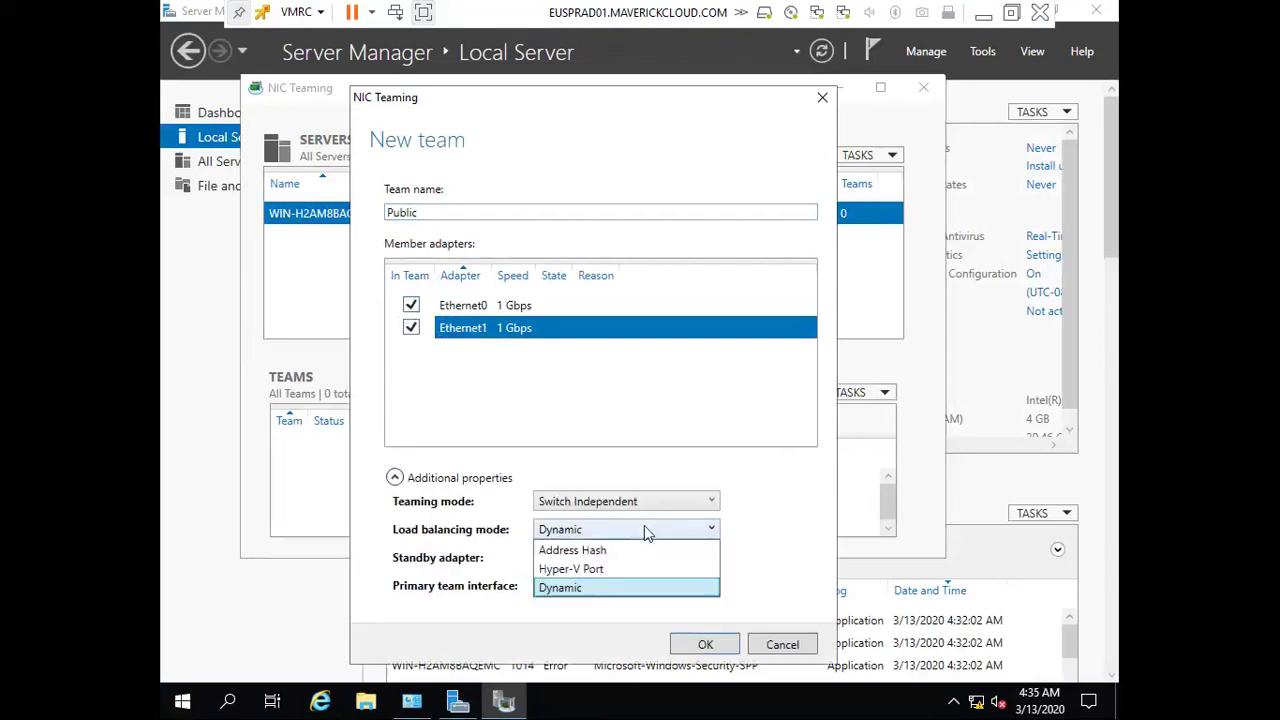
click(622, 548)
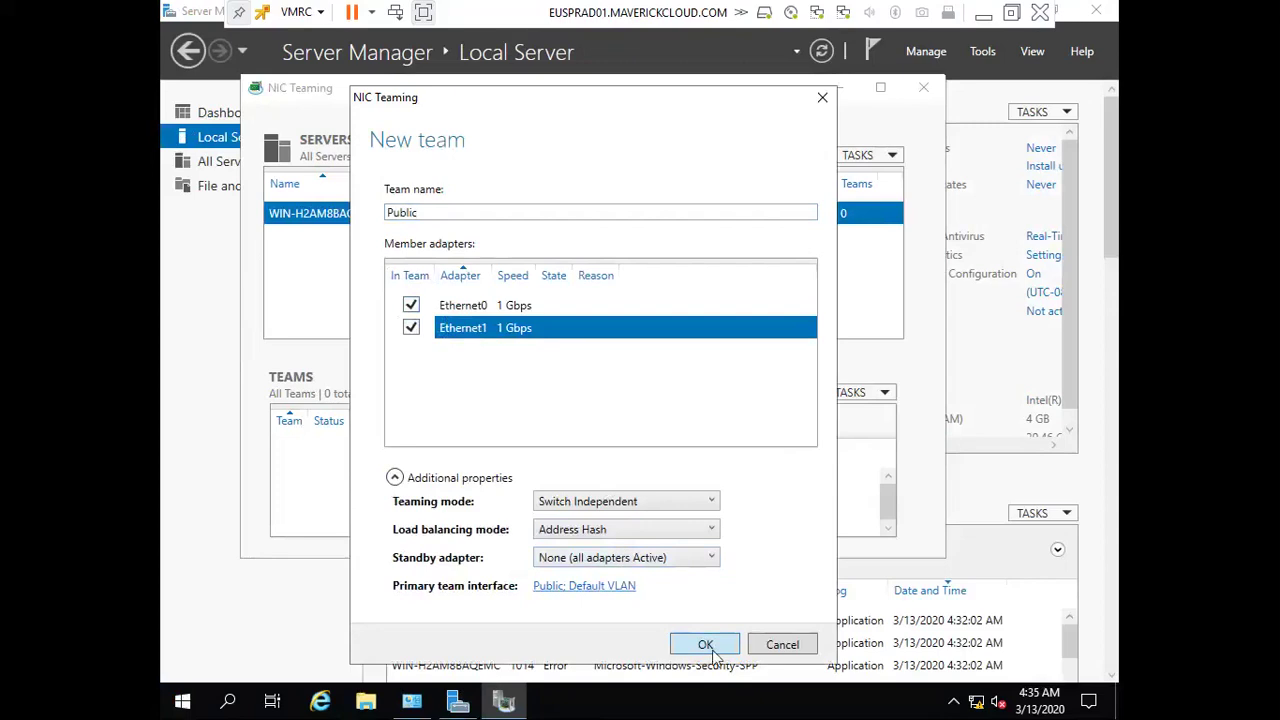
click(711, 645)
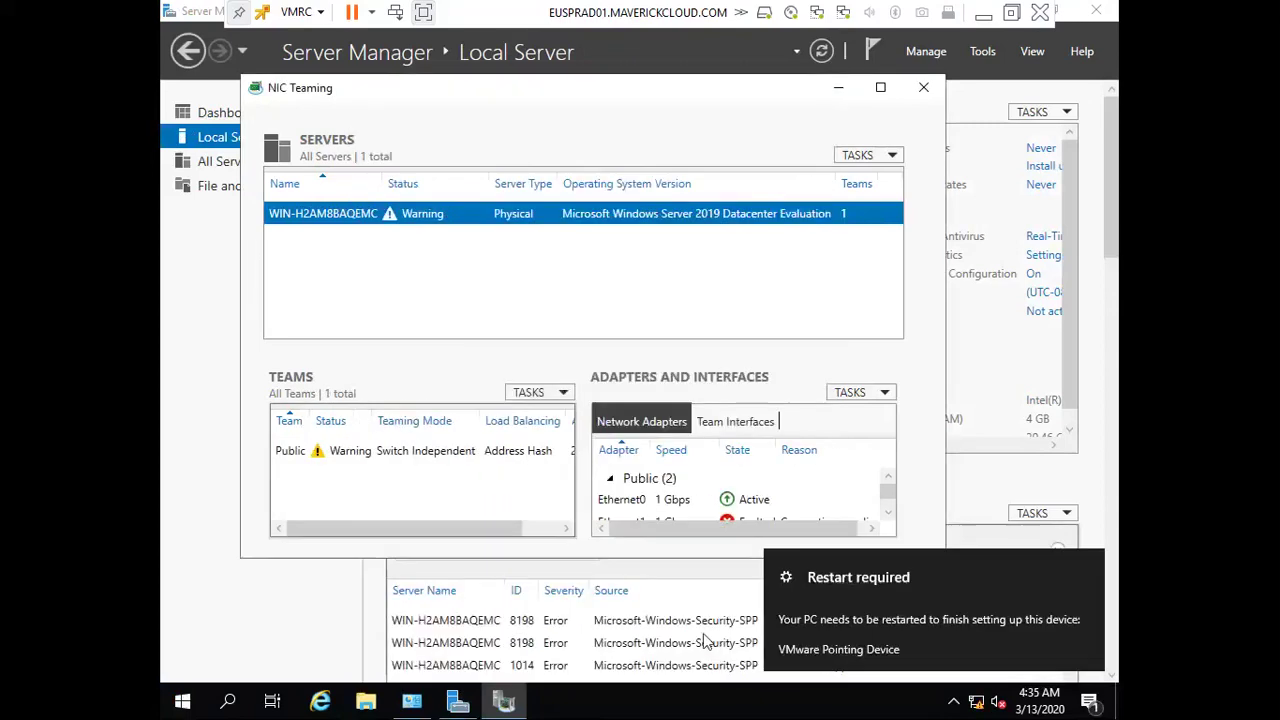
click(921, 90)
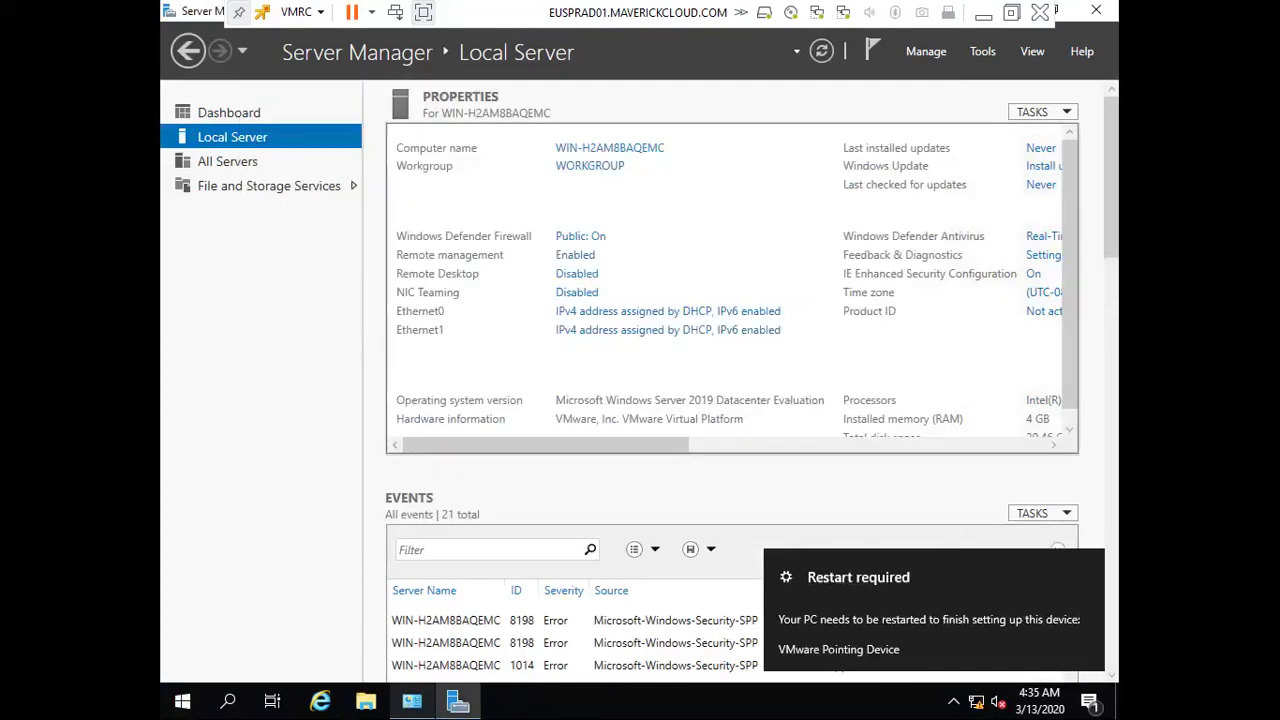
Open the IPv4 properties of the Public team connection in Network Connections
click(668, 330)
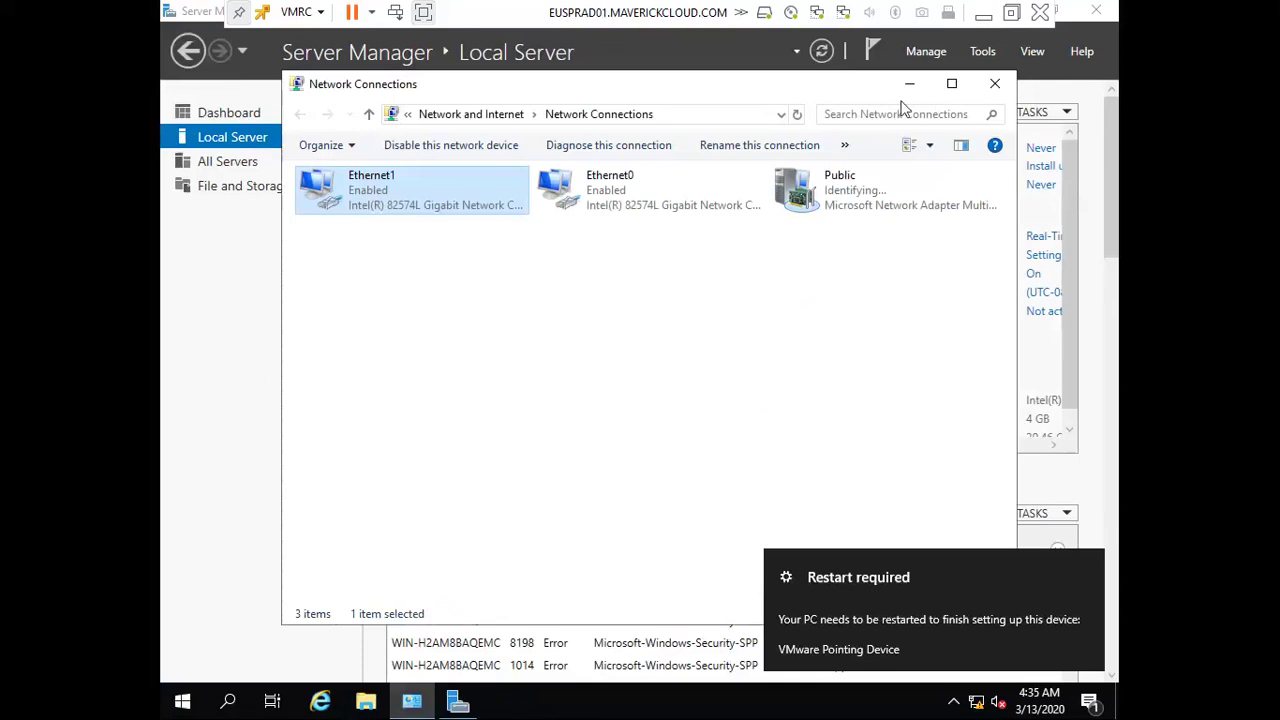
click(953, 86)
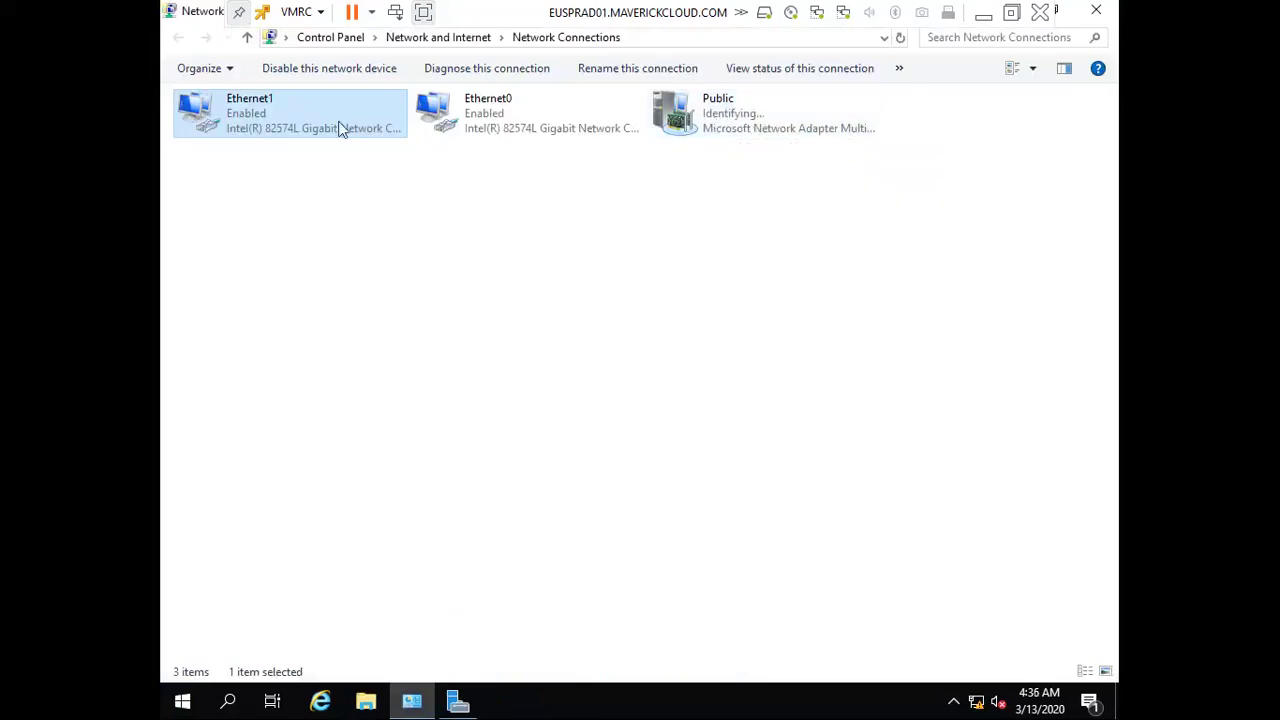
click(460, 125)
click(308, 127)
click(468, 122)
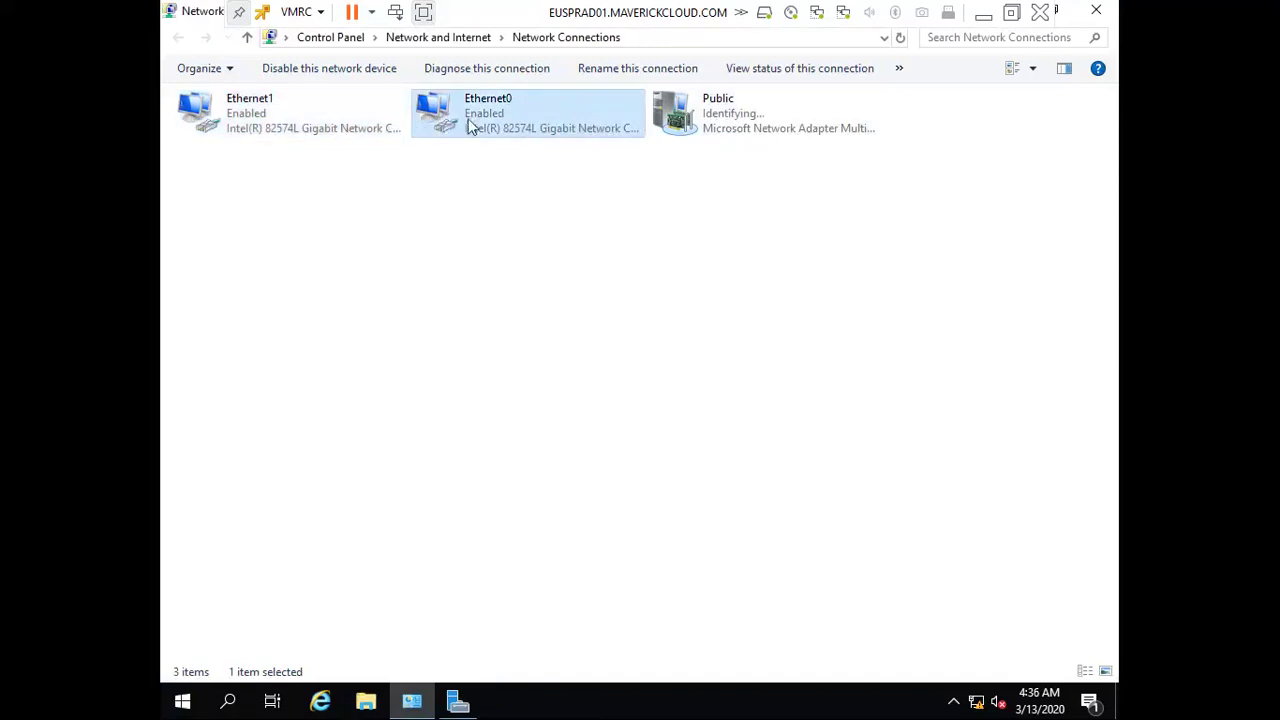
right_click(720, 118)
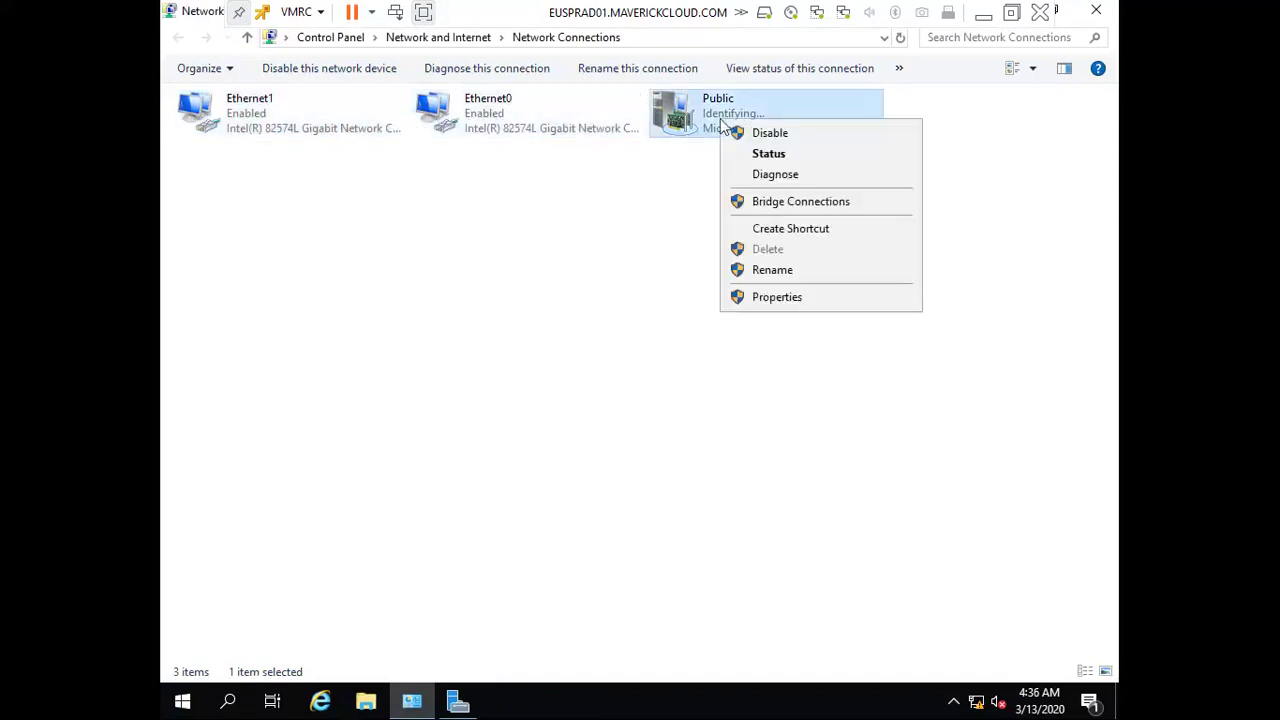
click(784, 298)
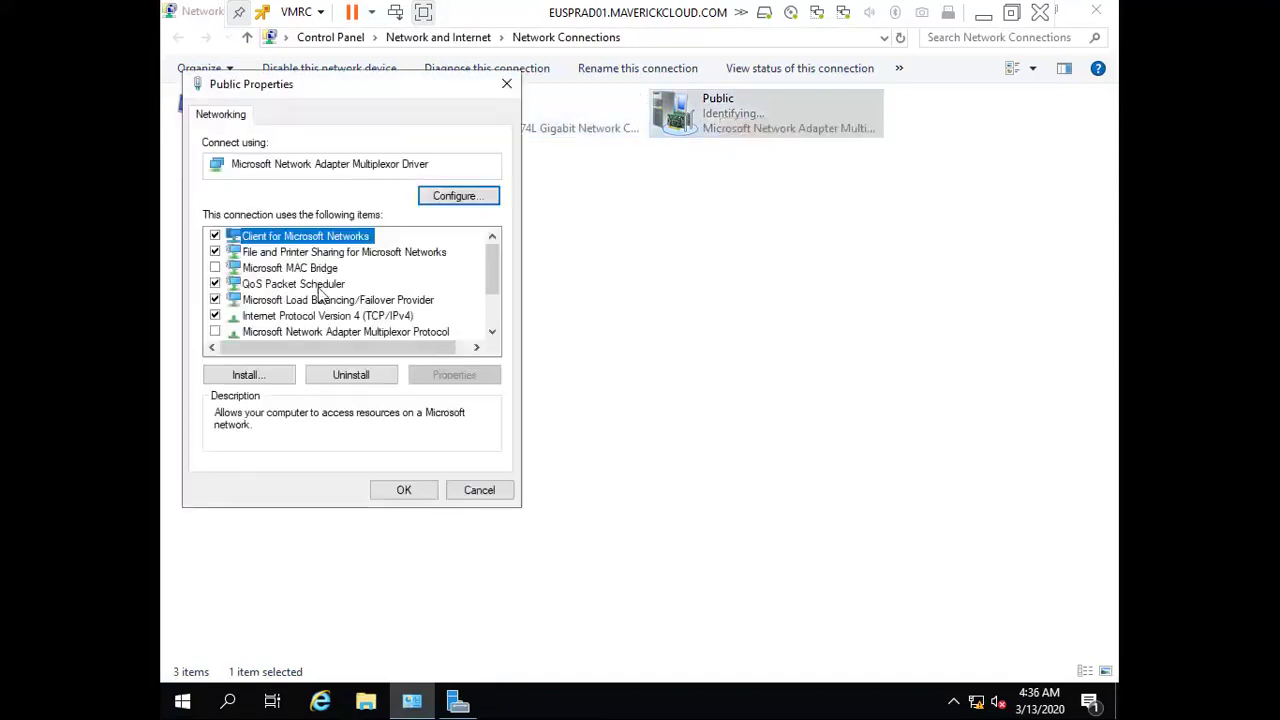
click(303, 316)
double_click(303, 316)
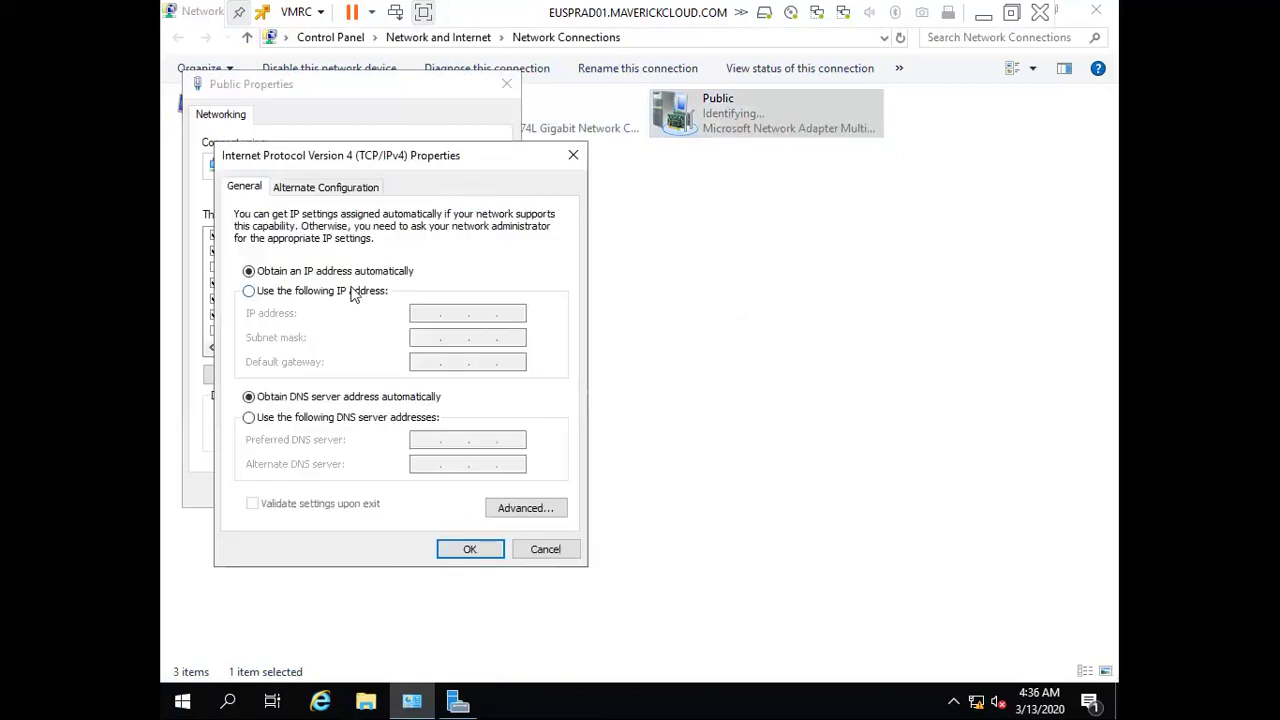
Set static IP 192.168.30.55/24, gateway 192.168.30.1, DNS 127.0.0.1, and allow network discoverability
click(365, 292)
click(421, 312)
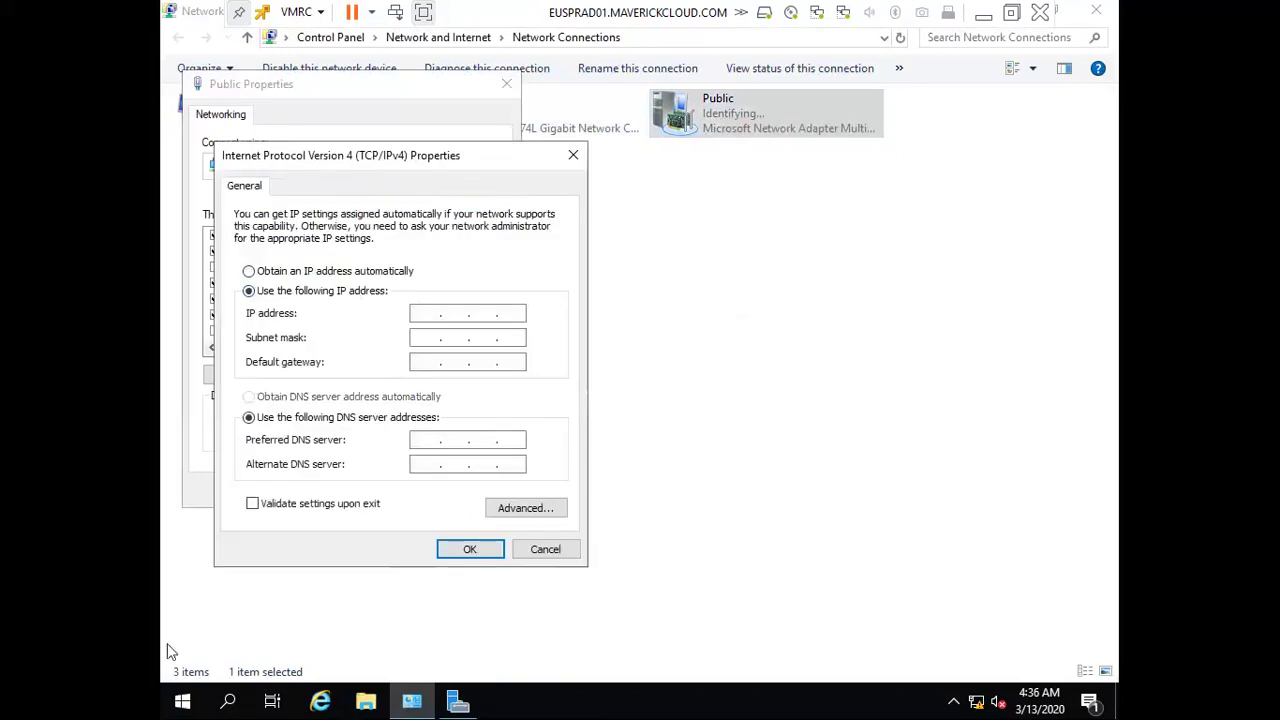
text(192 . 168 . 30 . 55)
key(Tab)
key(Tab)
text(192 . )
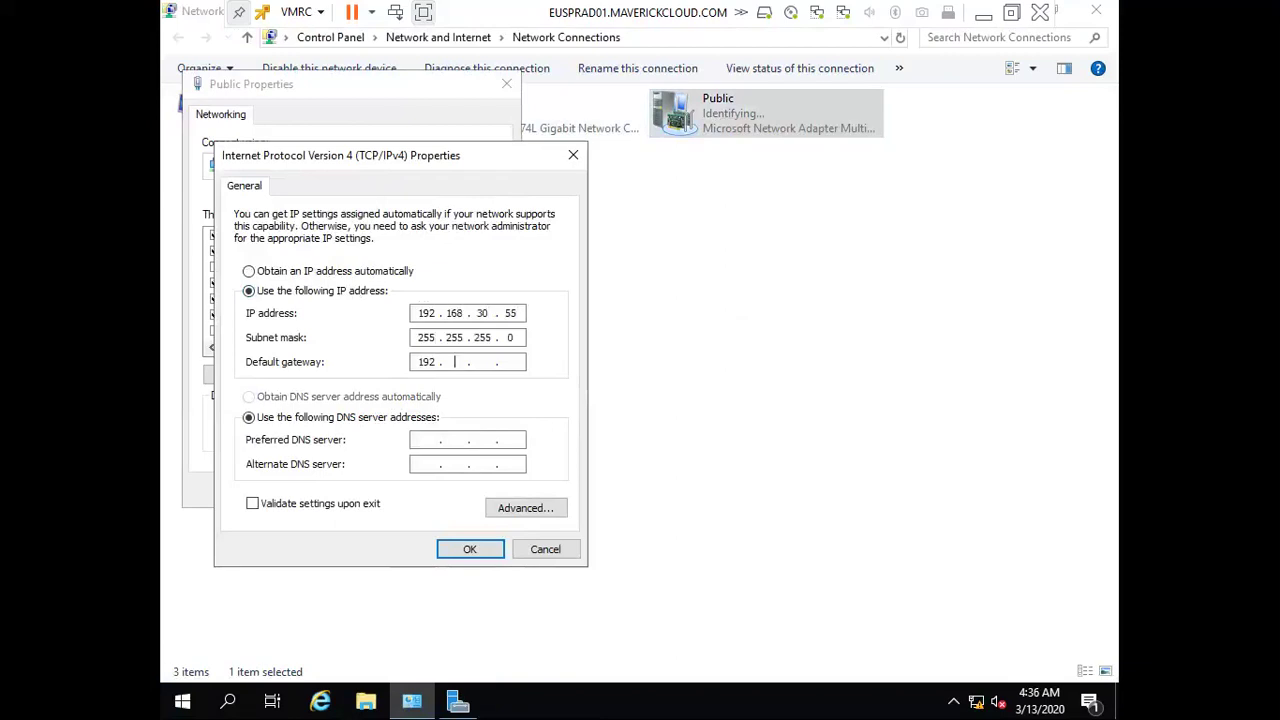
text(168 . 30 . 1)
key(Tab)
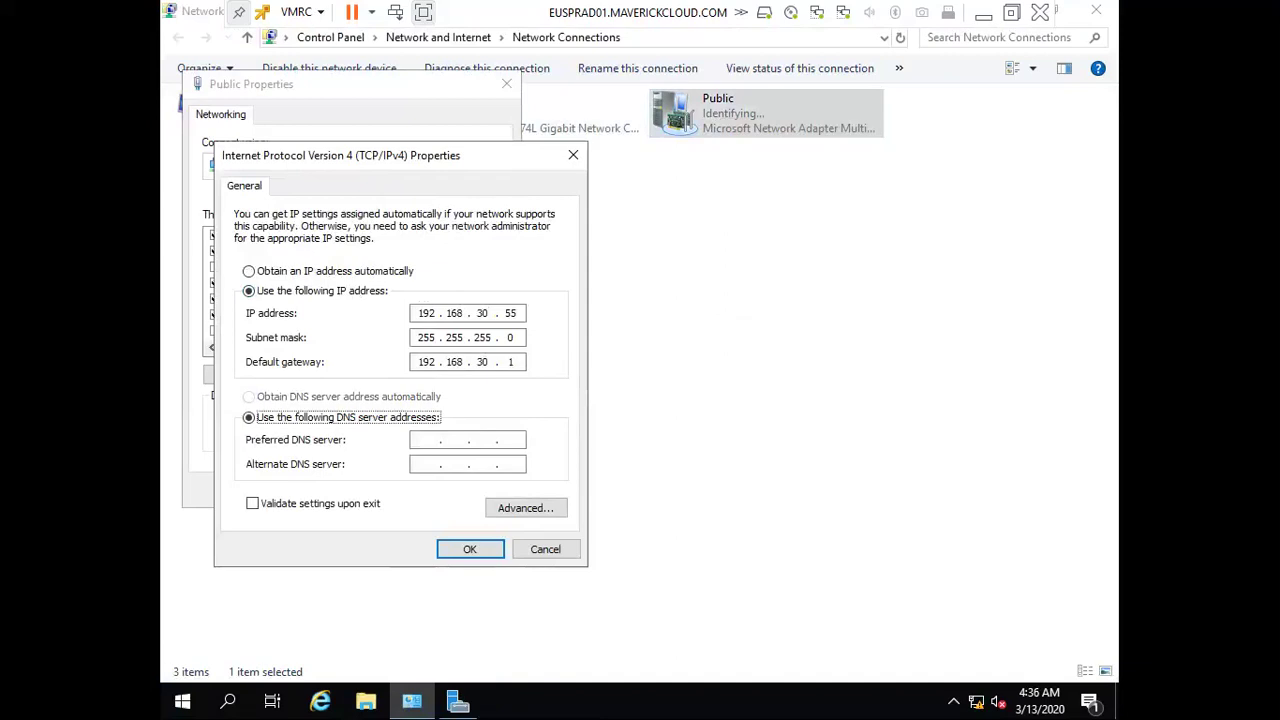
key(Tab)
text(127 . )
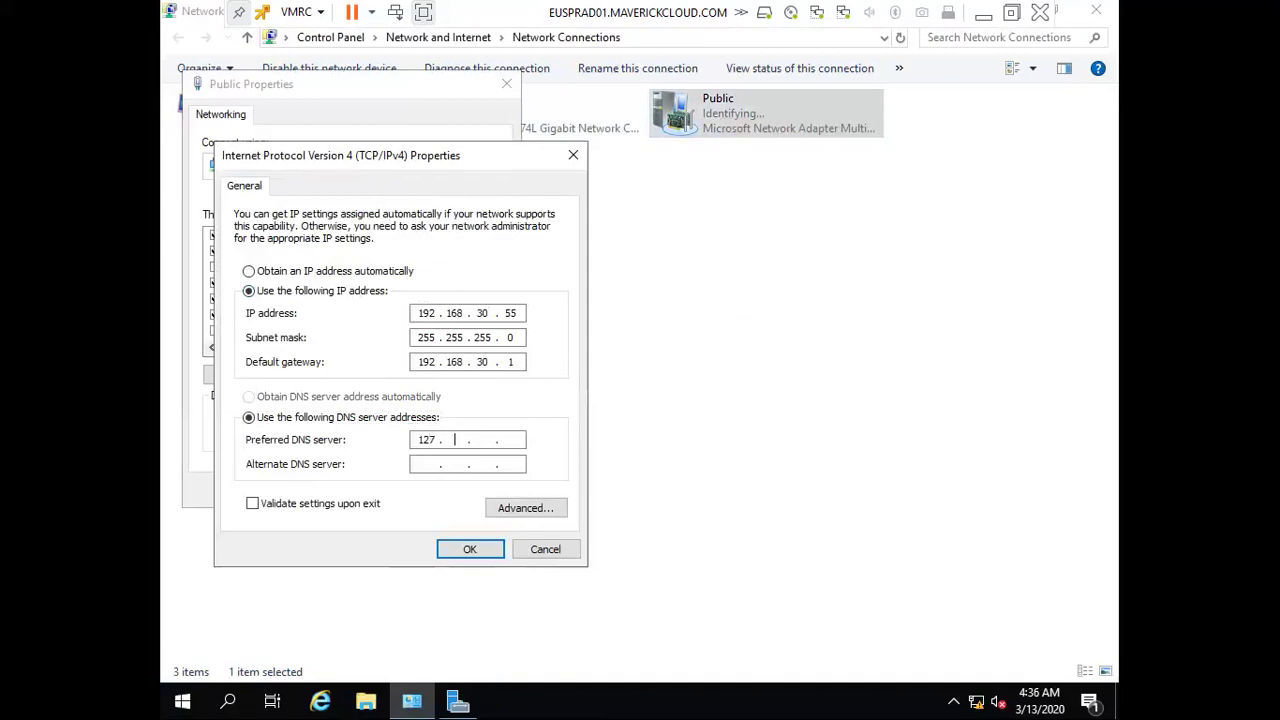
text(0 . 0)
click(474, 550)
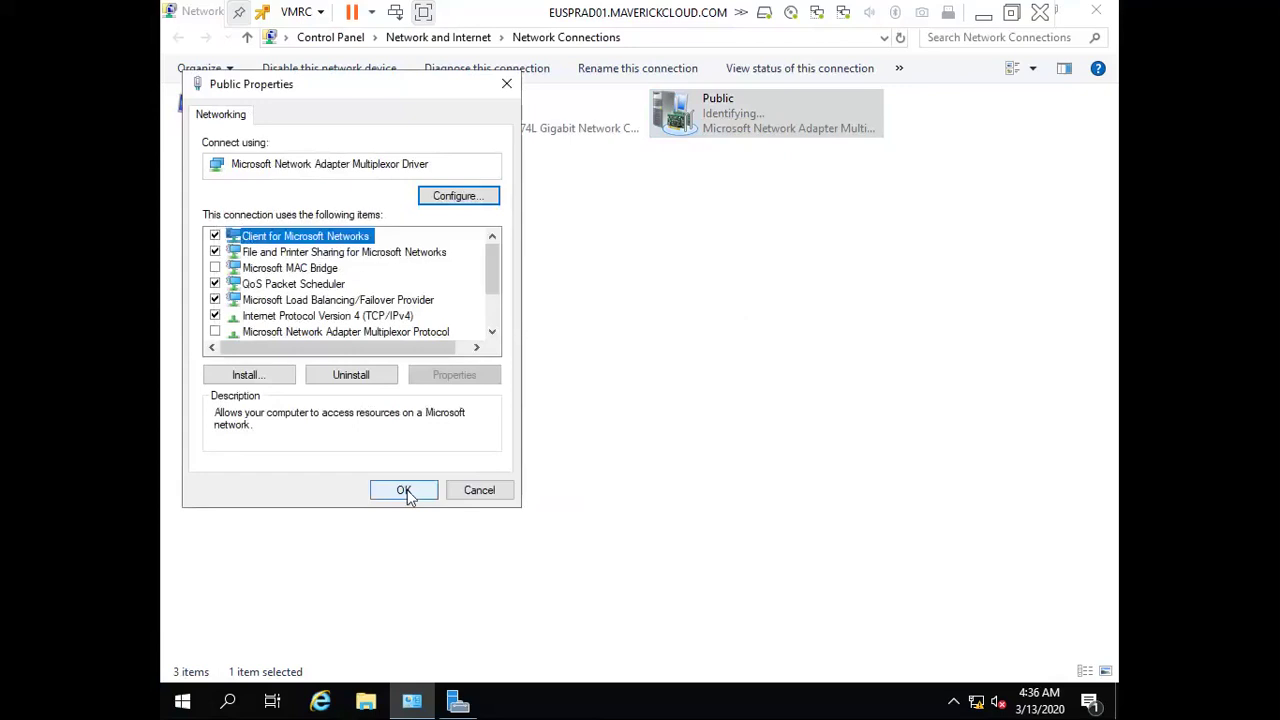
click(406, 490)
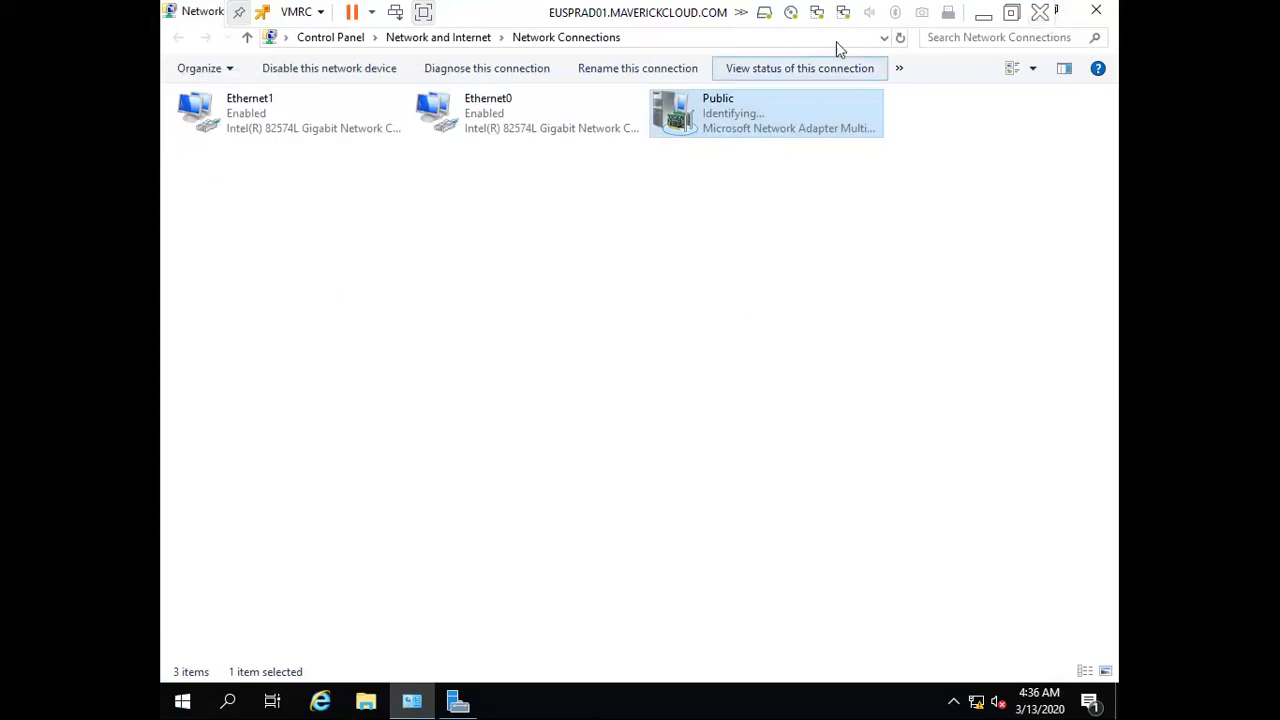
click(945, 352)
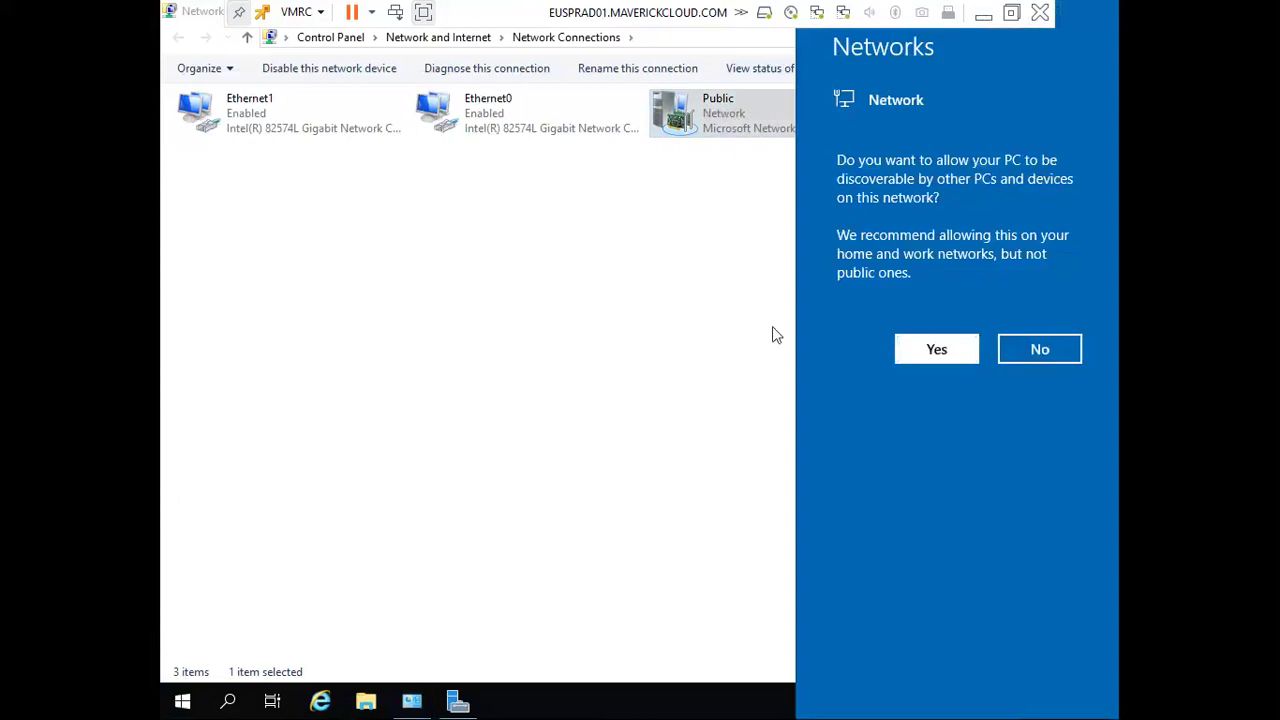
Ping 192.168.30.55 from the host's Command Prompt, which times out, then return to the VM
click(983, 14)
key(super+r)
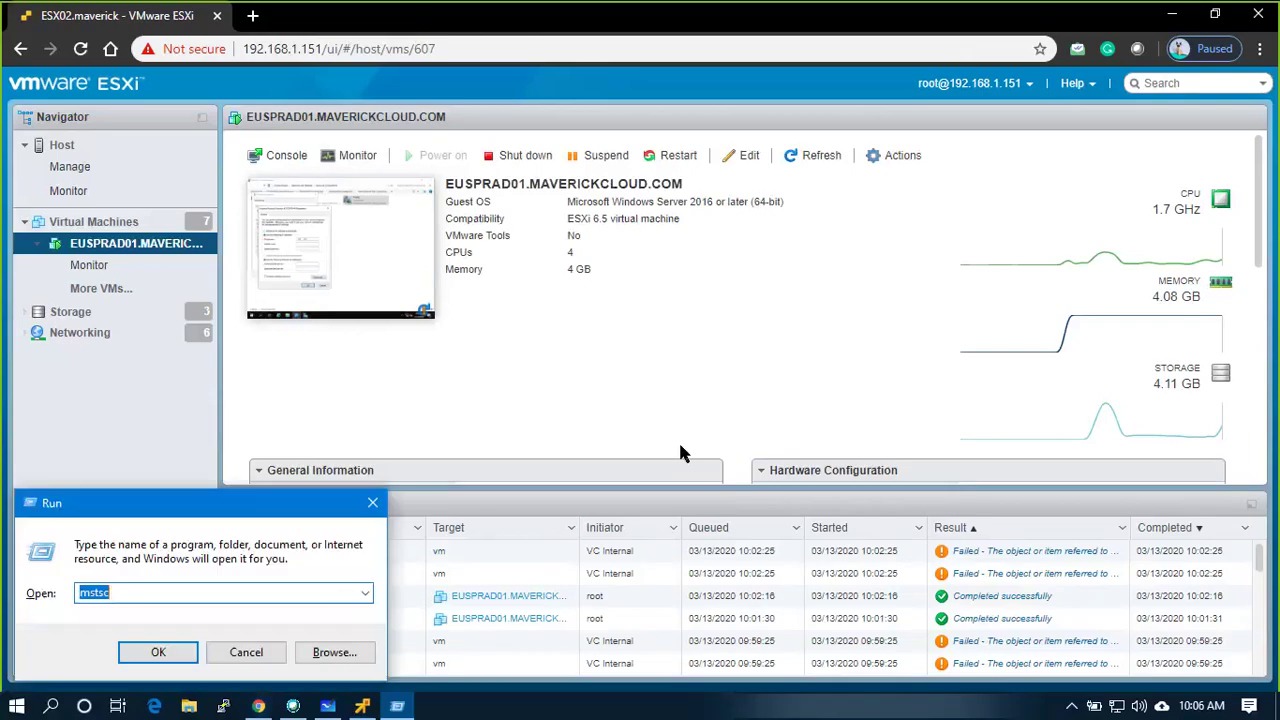
text(cmd)
key(Return)
text(ping )
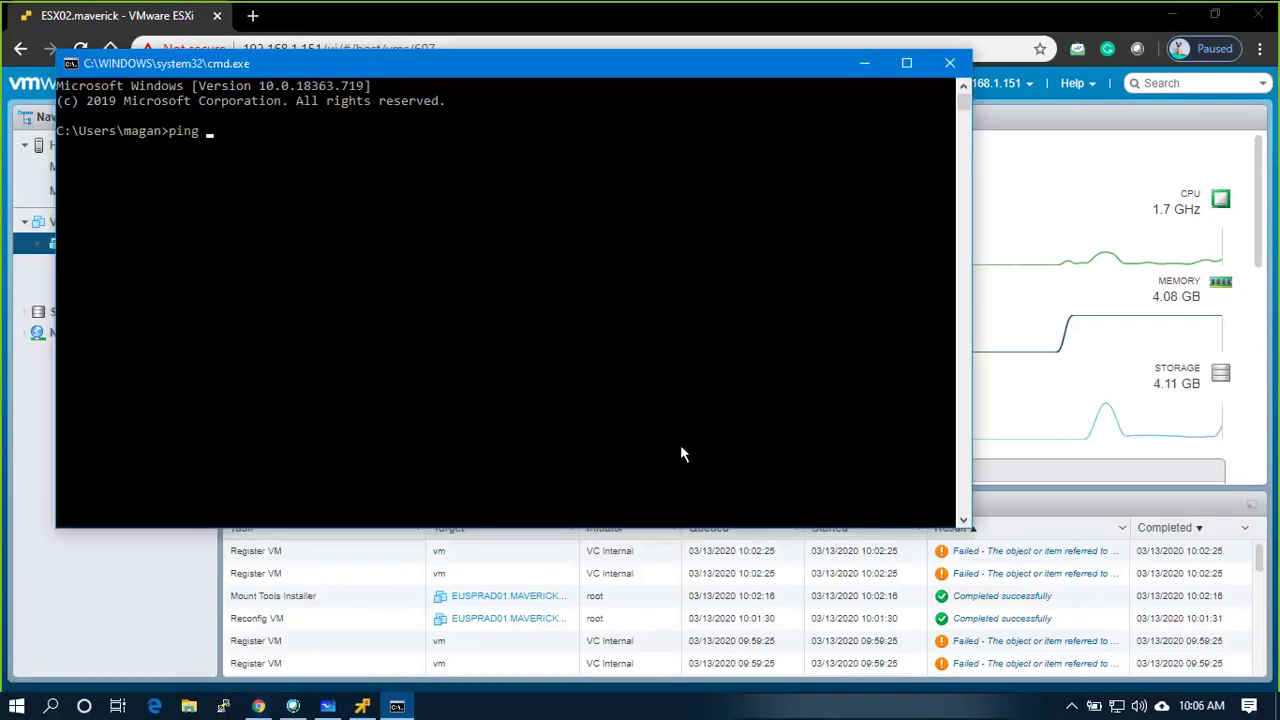
text(192.168.30.55)
key(Return)
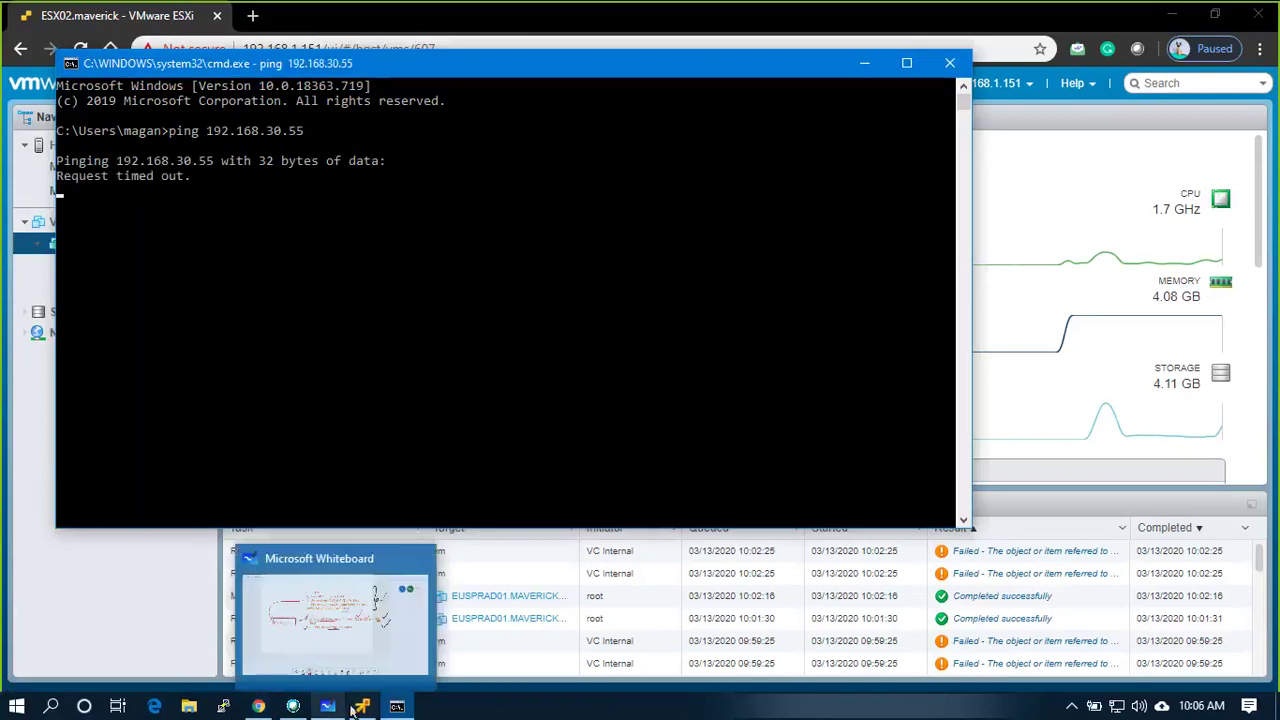
click(360, 600)
click(587, 397)
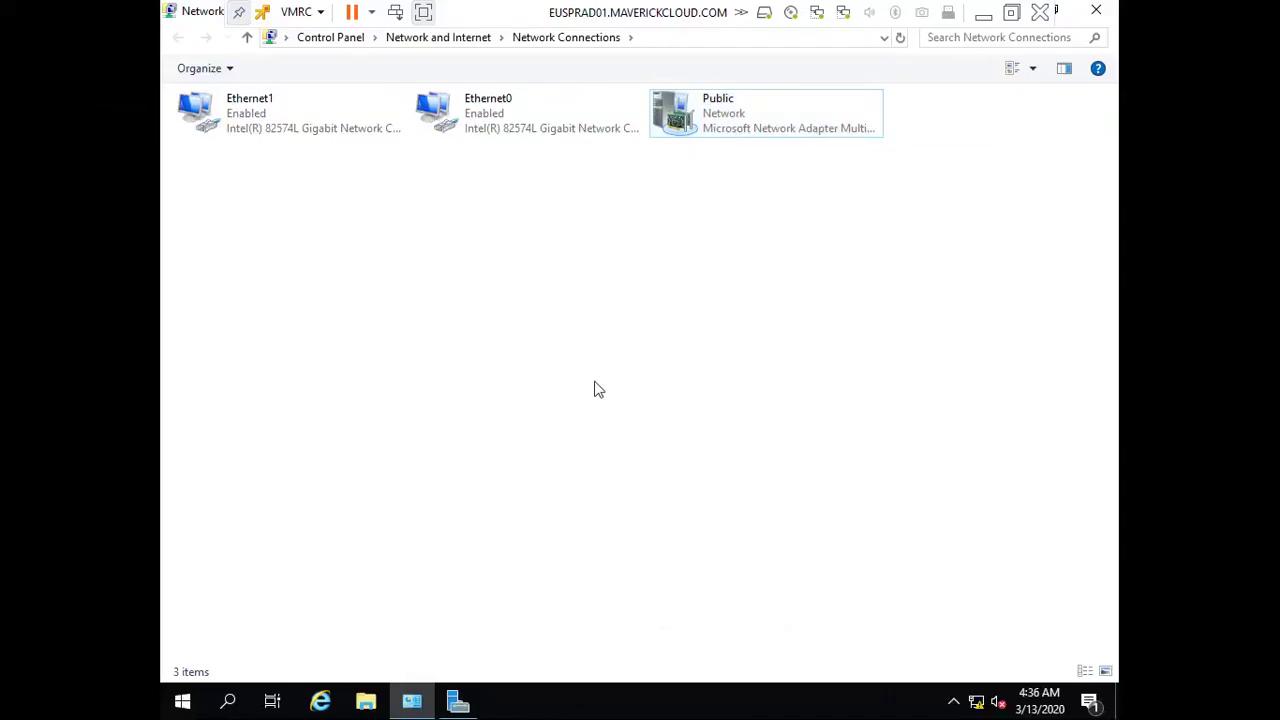
Search the VM's Start menu for 'firewall', then edit the search text
key(super)
text(f)
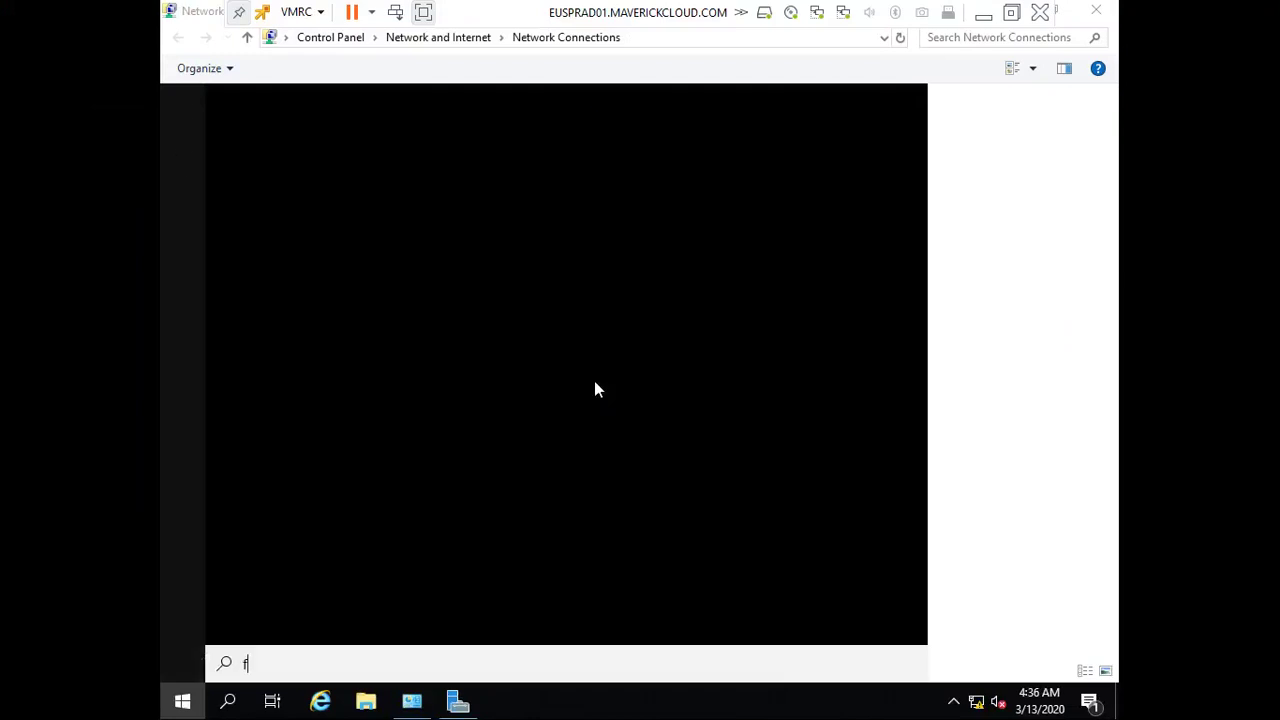
text(ire)
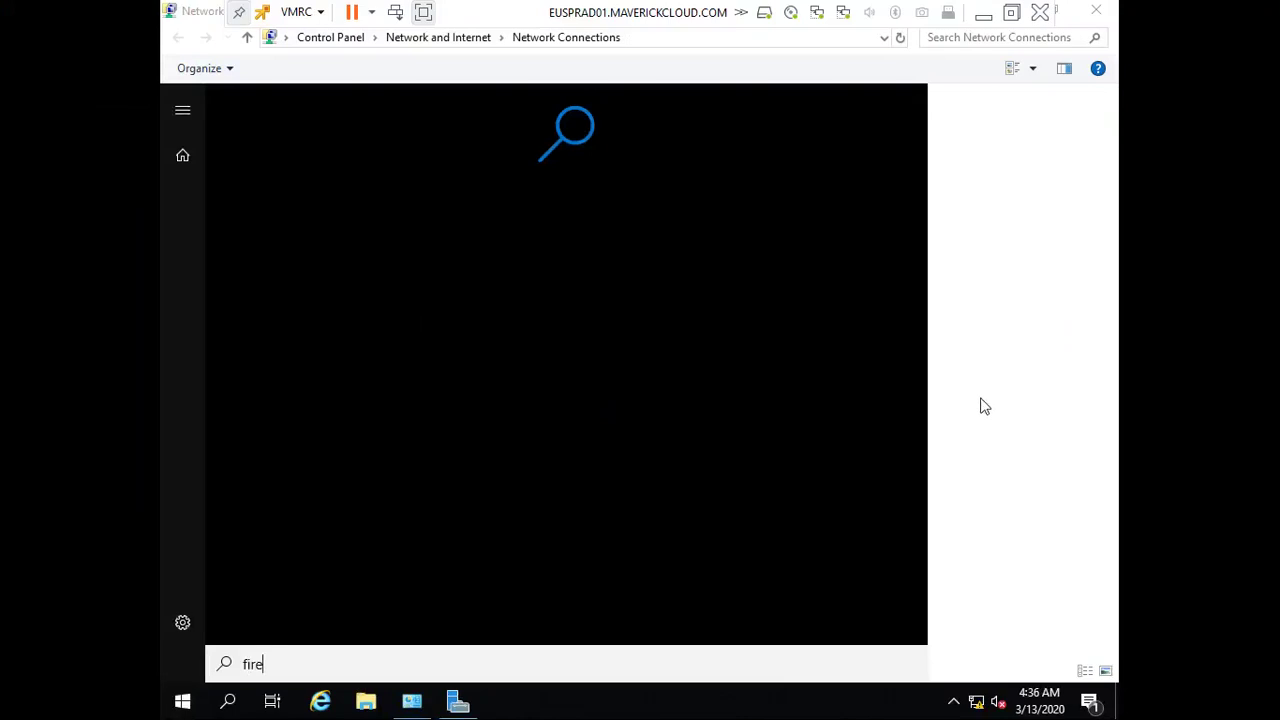
text(w)
click(983, 378)
click(183, 702)
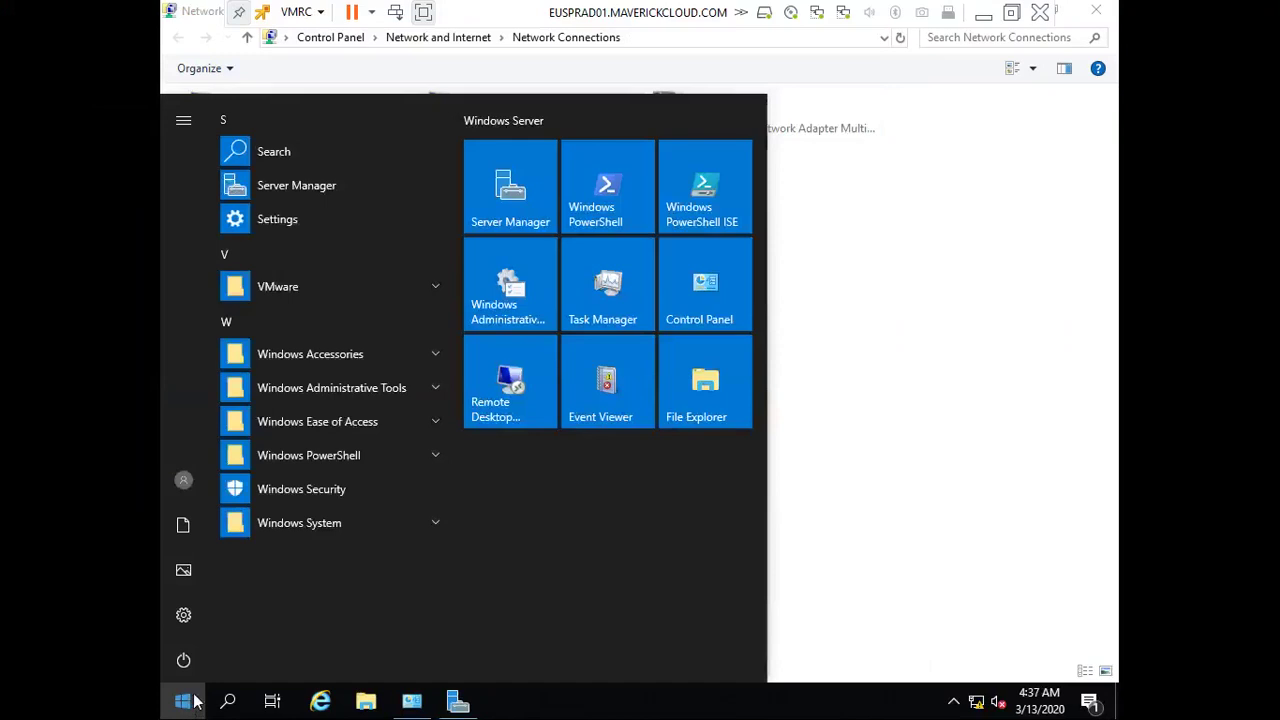
text(fi)
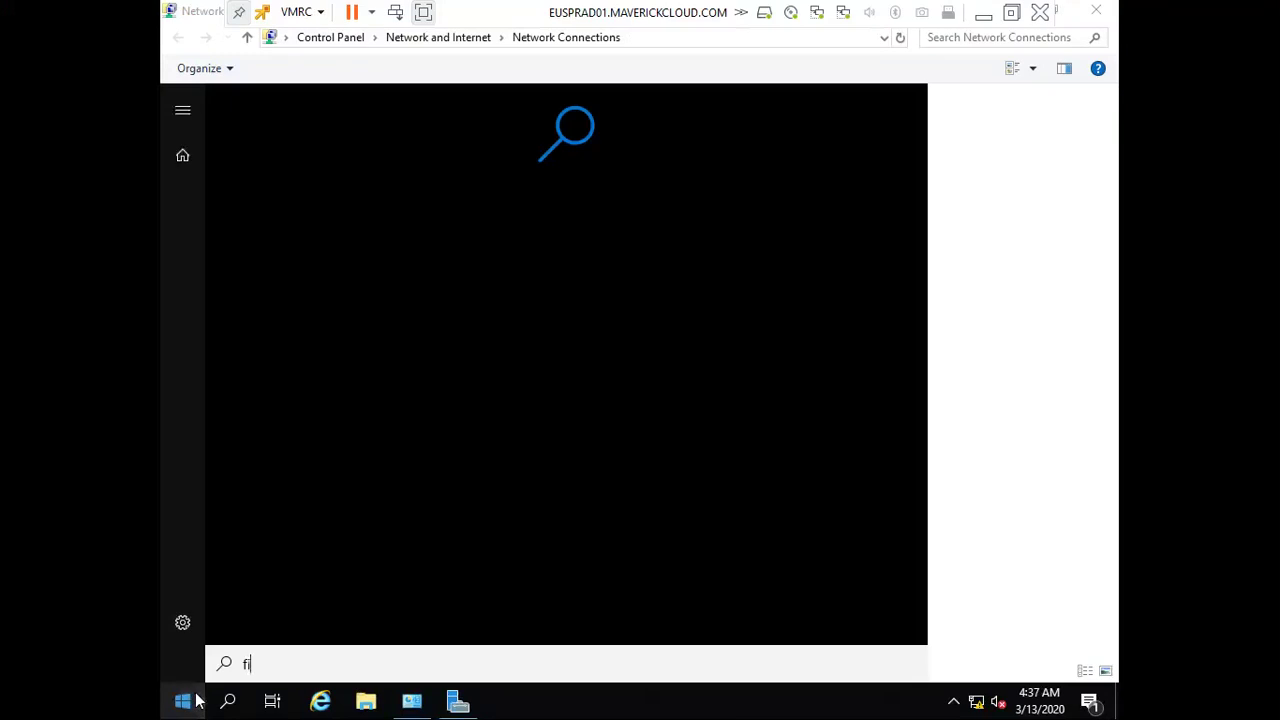
text(rewall)
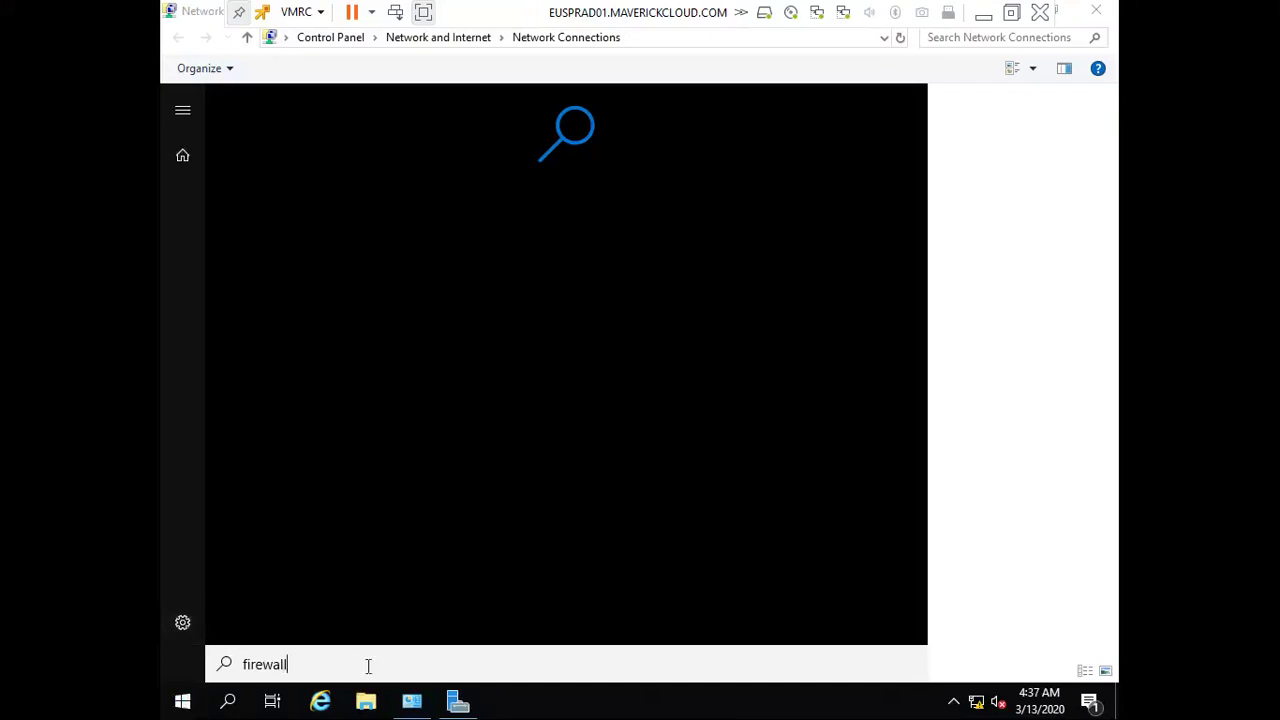
key(BackSpace)
key(BackSpace)
key(BackSpace)
key(BackSpace)
key(BackSpace)
key(BackSpace)
text(re)
Browse Windows Administrative Tools, search 'firewall' again and open the Settings result
click(182, 703)
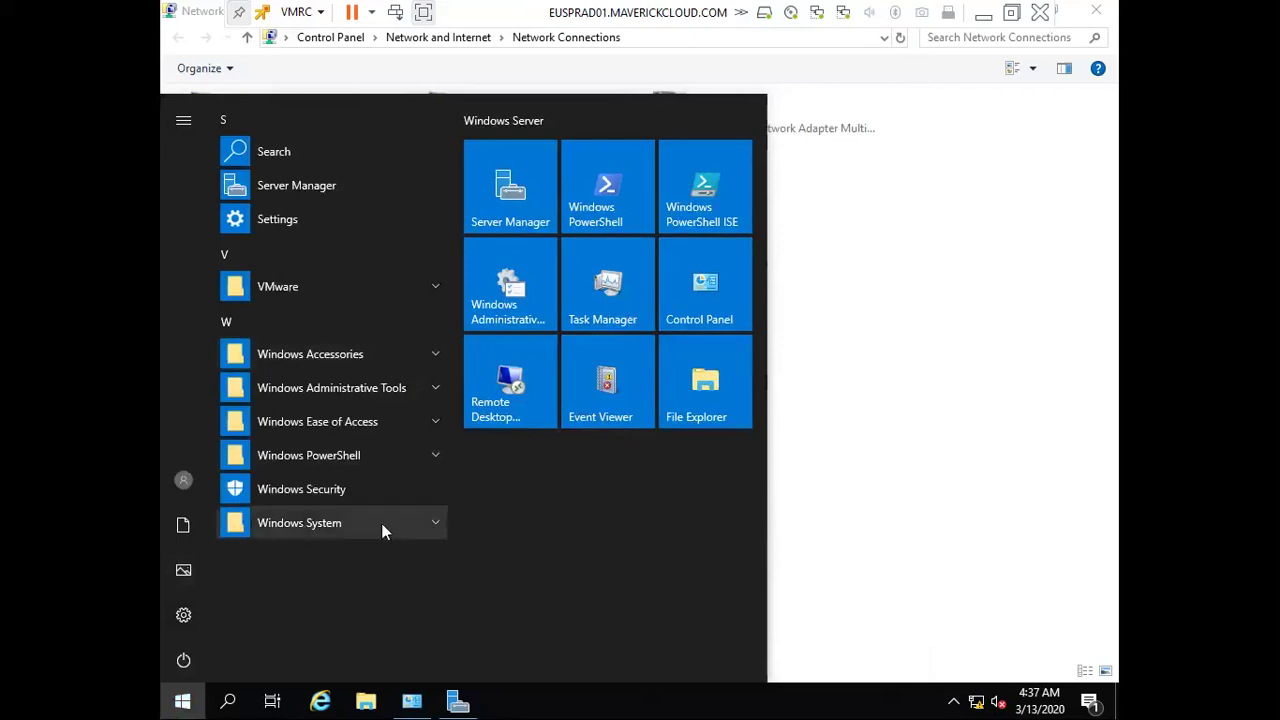
click(431, 387)
scroll(386, 457, down, 5)
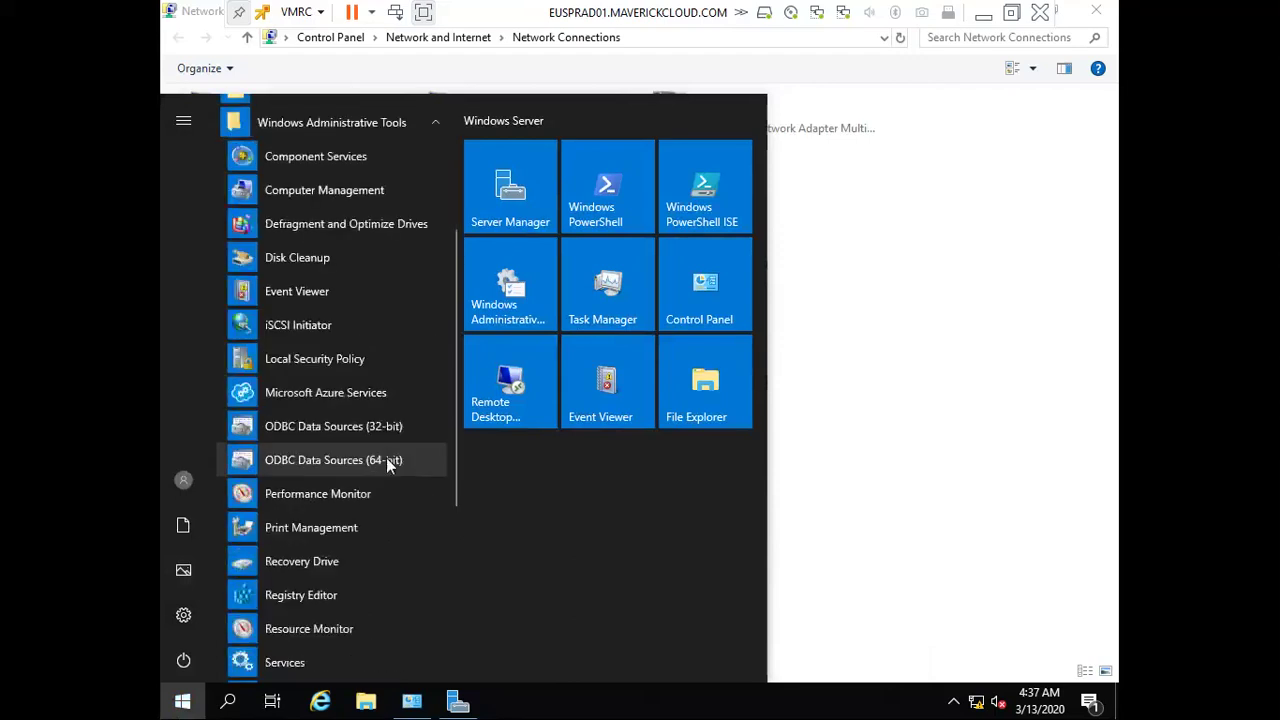
scroll(386, 457, up, 2)
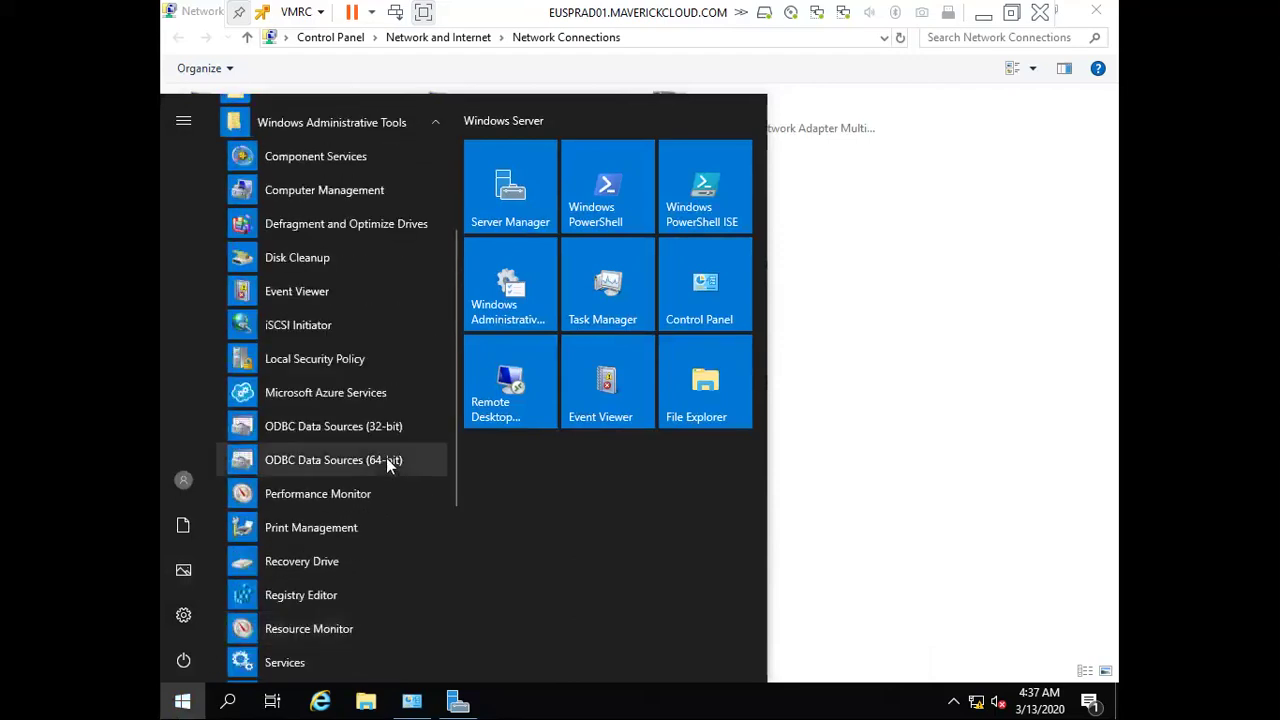
scroll(386, 457, down, 4)
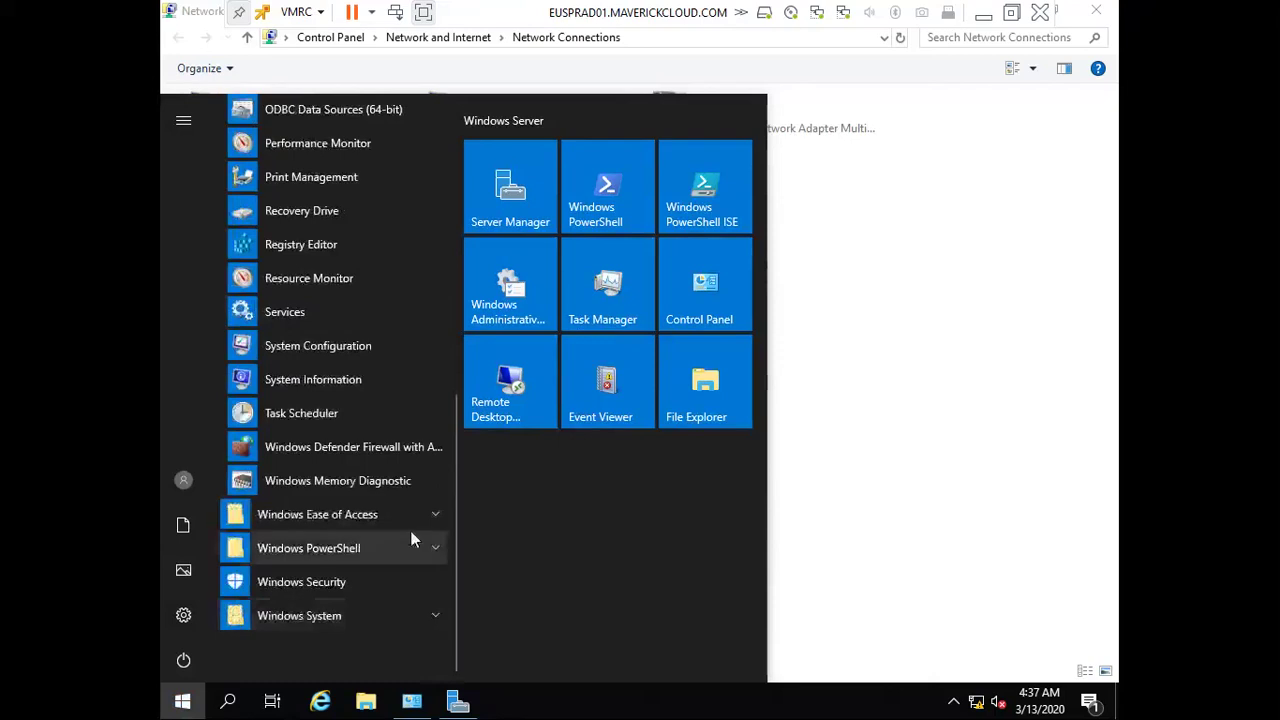
text(firewall)
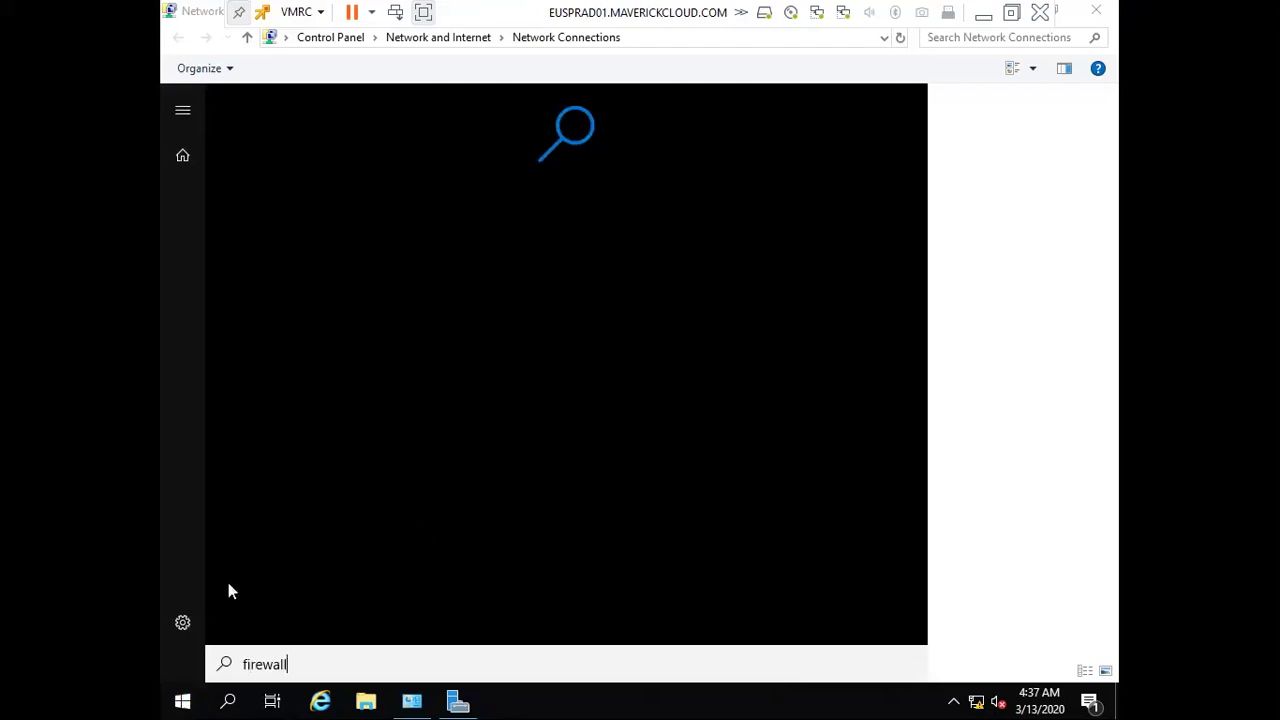
click(182, 621)
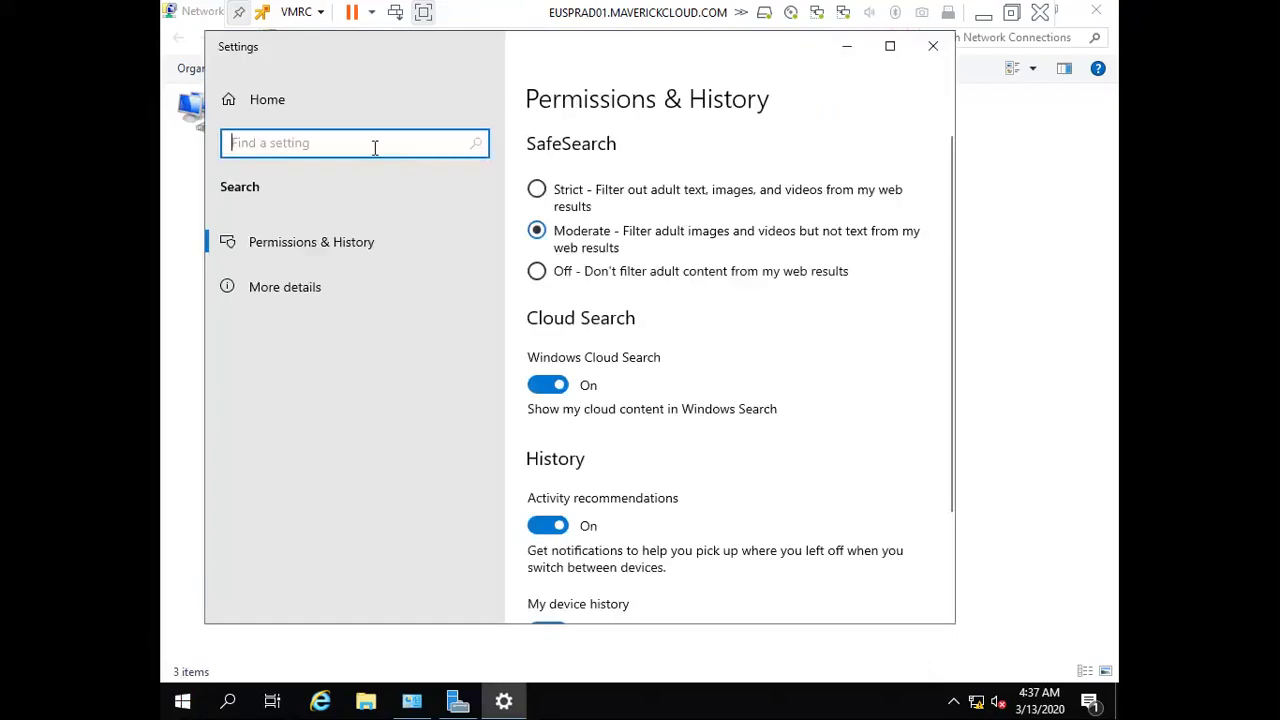
Search Settings for 'fire' and view the allowed-apps list, closing it unchanged
text(fire)
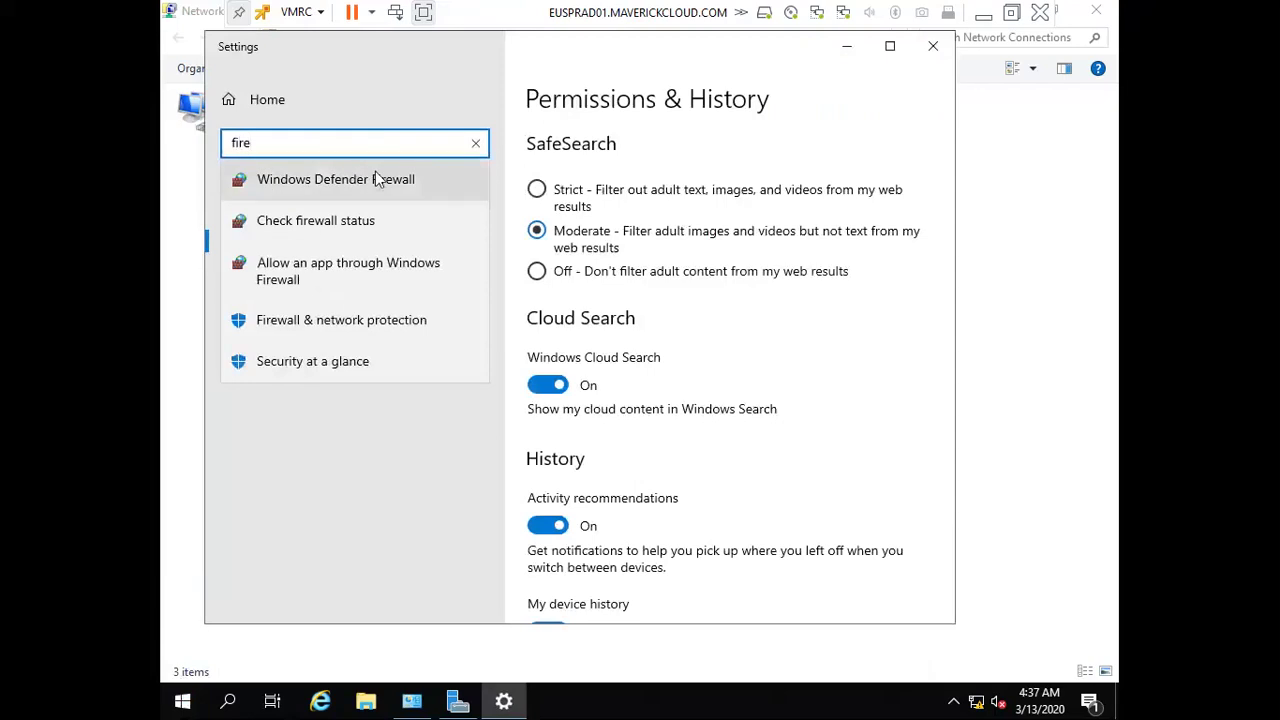
click(375, 266)
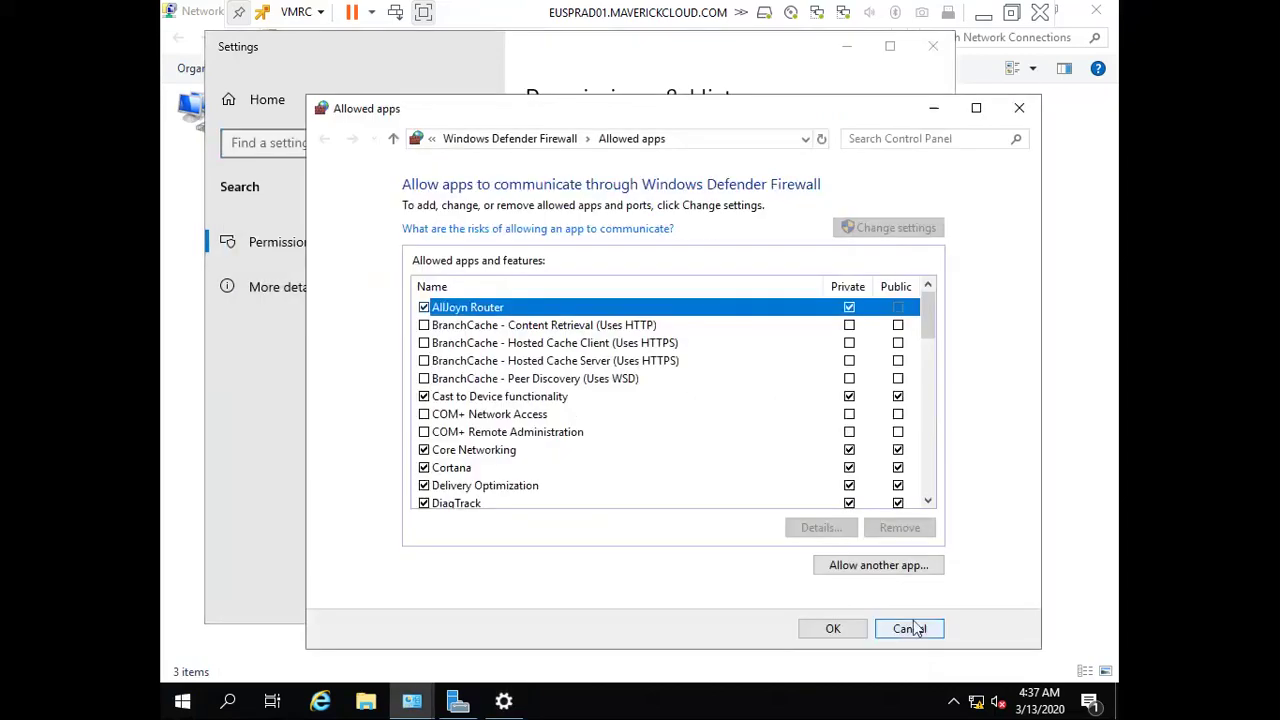
click(912, 629)
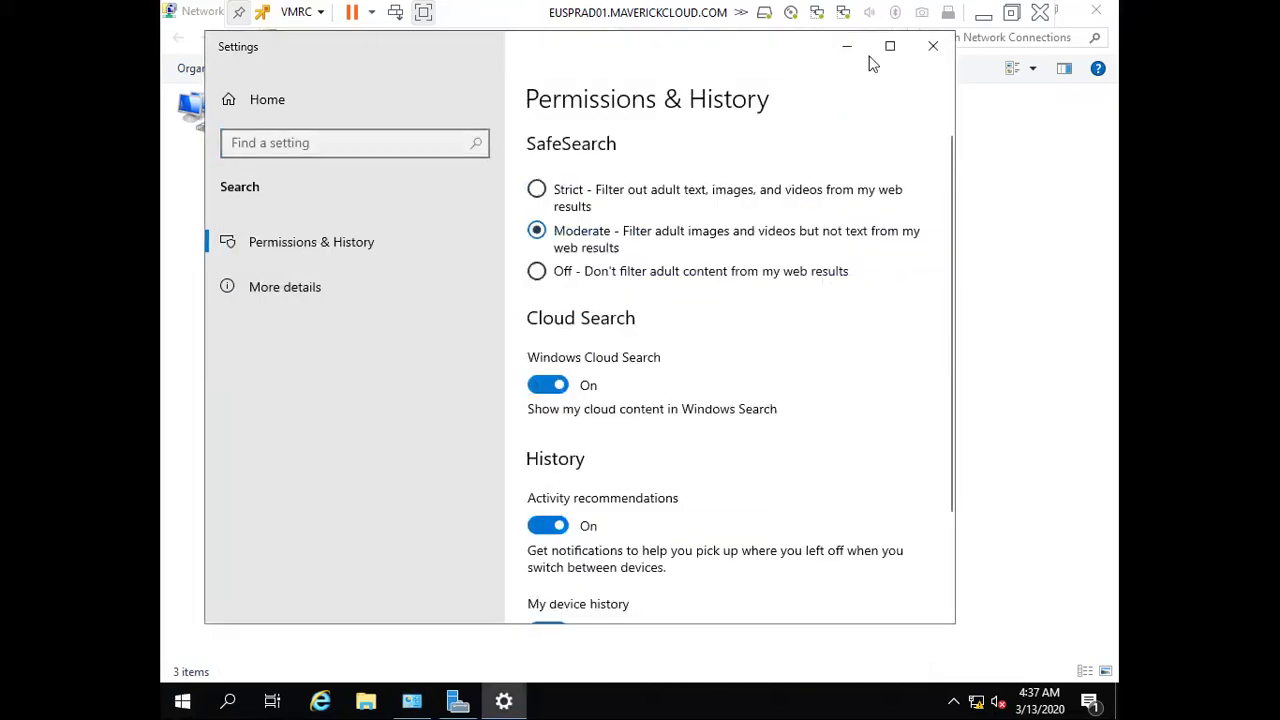
Confirm Windows Defender Firewall is On for private networks, then close Firewall and Settings
double_click(869, 58)
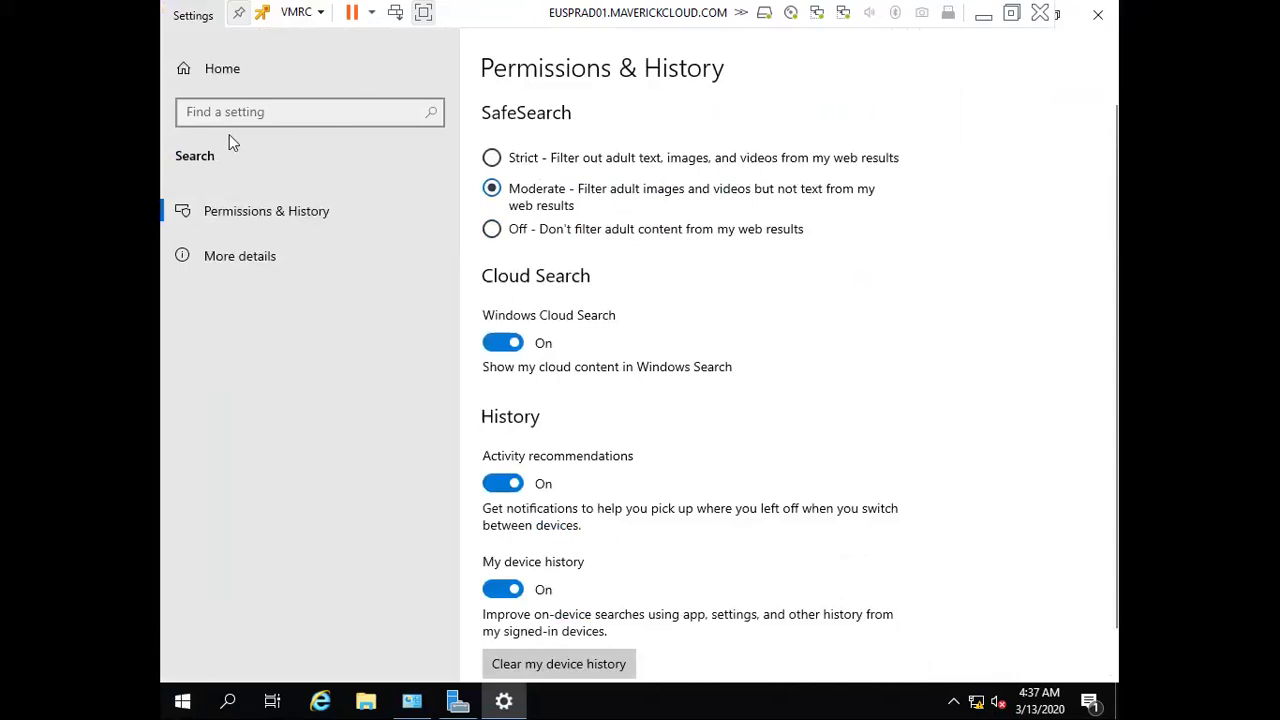
click(257, 113)
text(f)
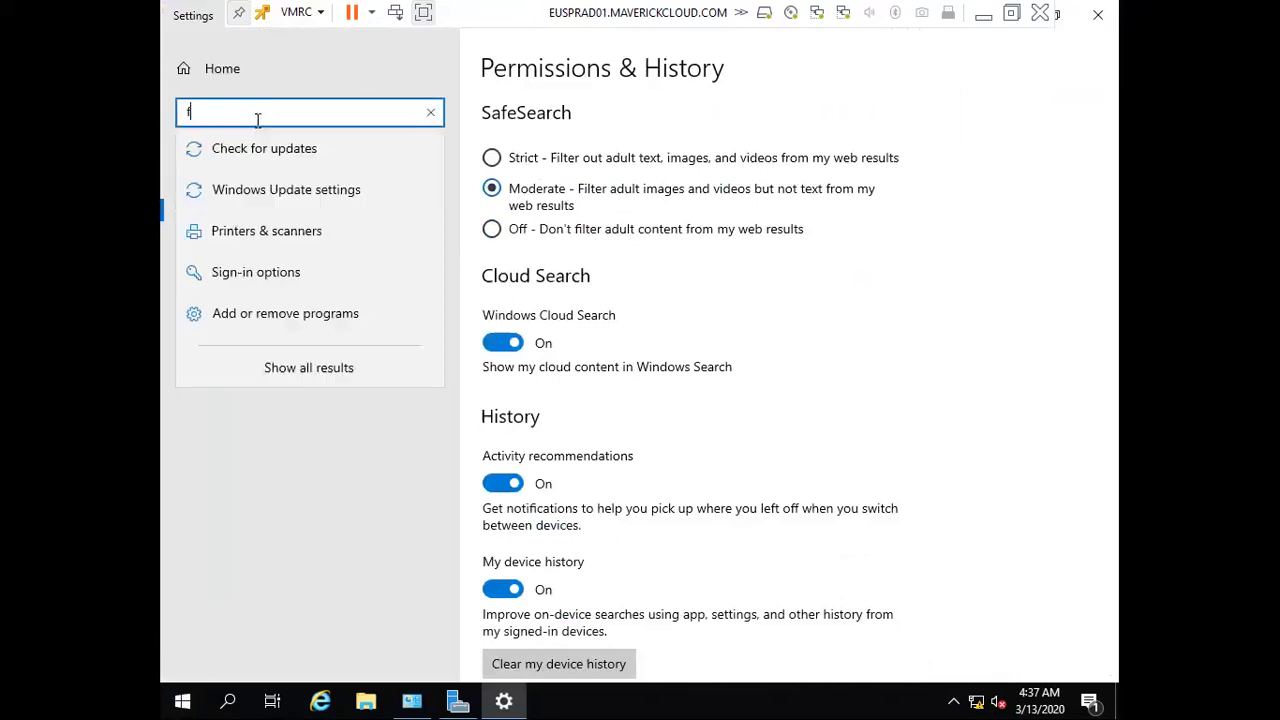
text(ire)
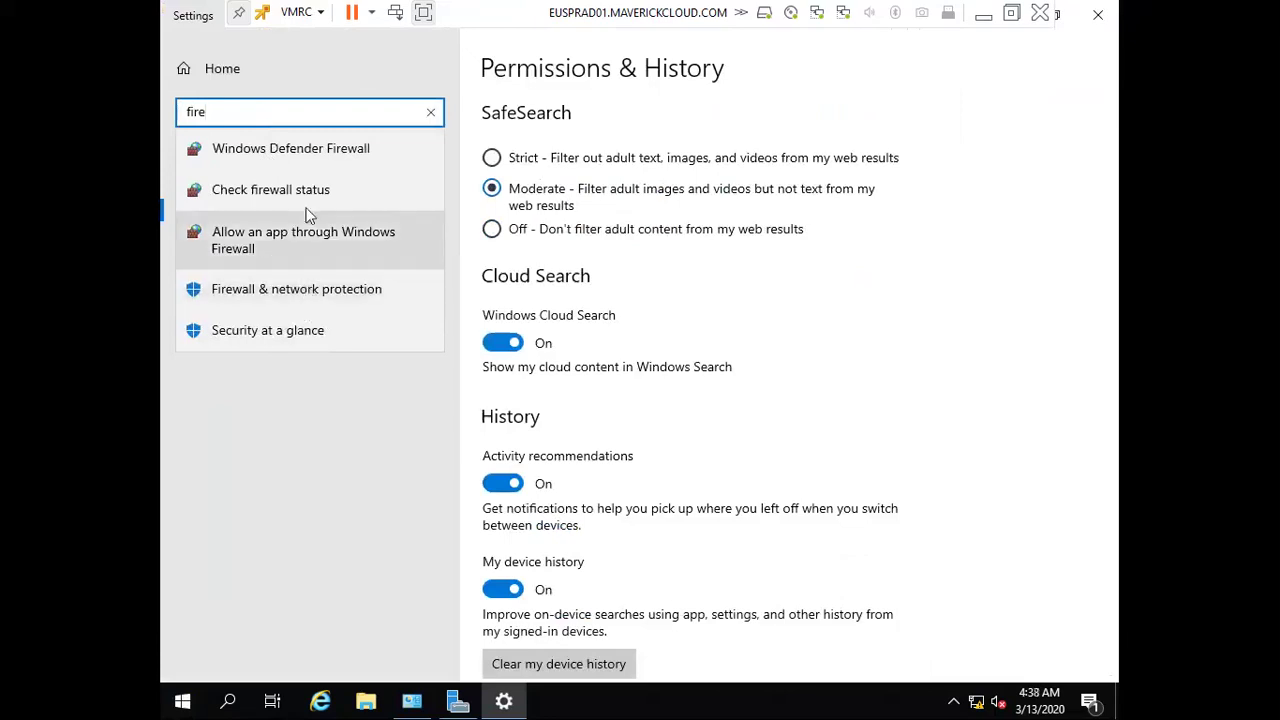
click(325, 163)
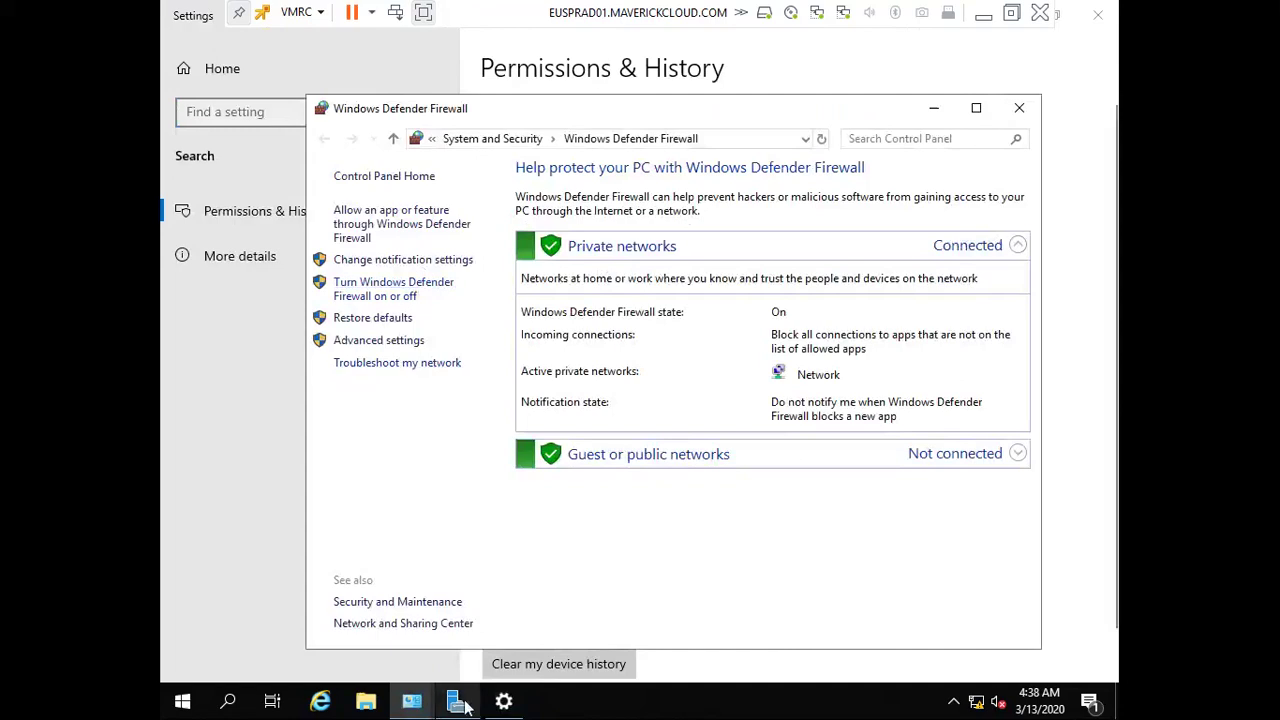
click(1018, 110)
click(1097, 13)
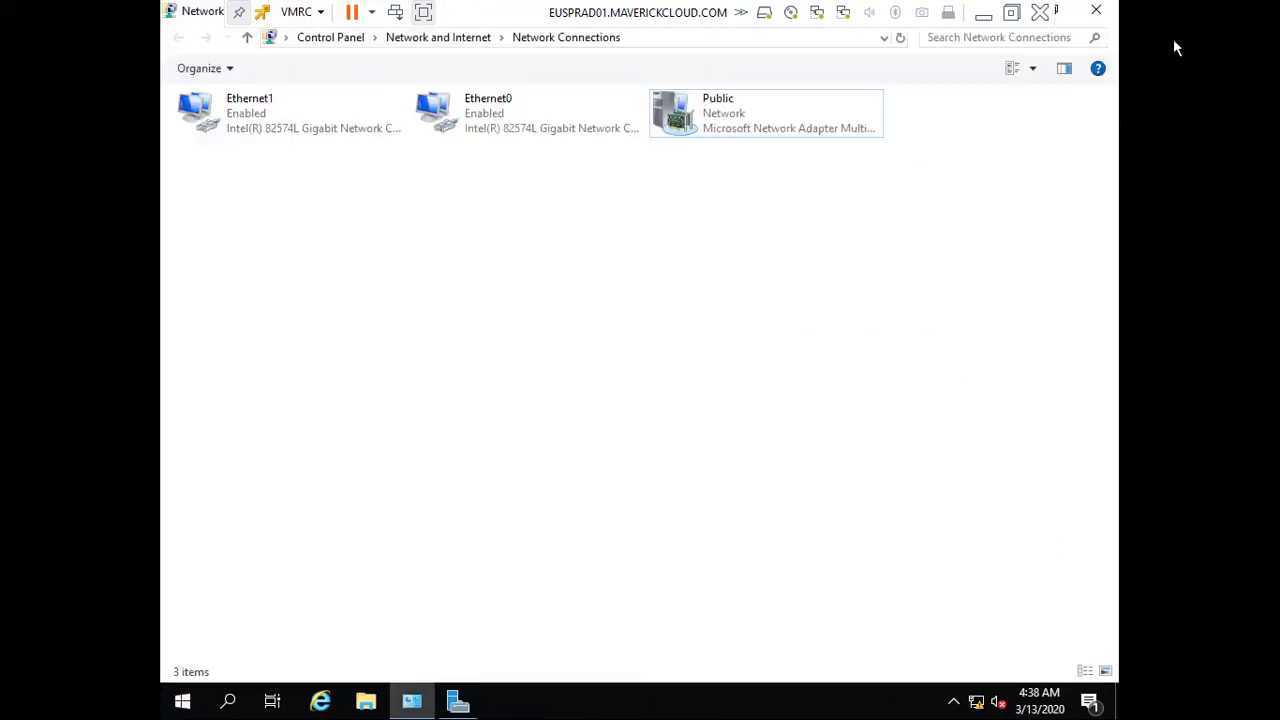
Save EUSPRAD01 as the computer description and refresh the Local Server properties
click(1097, 12)
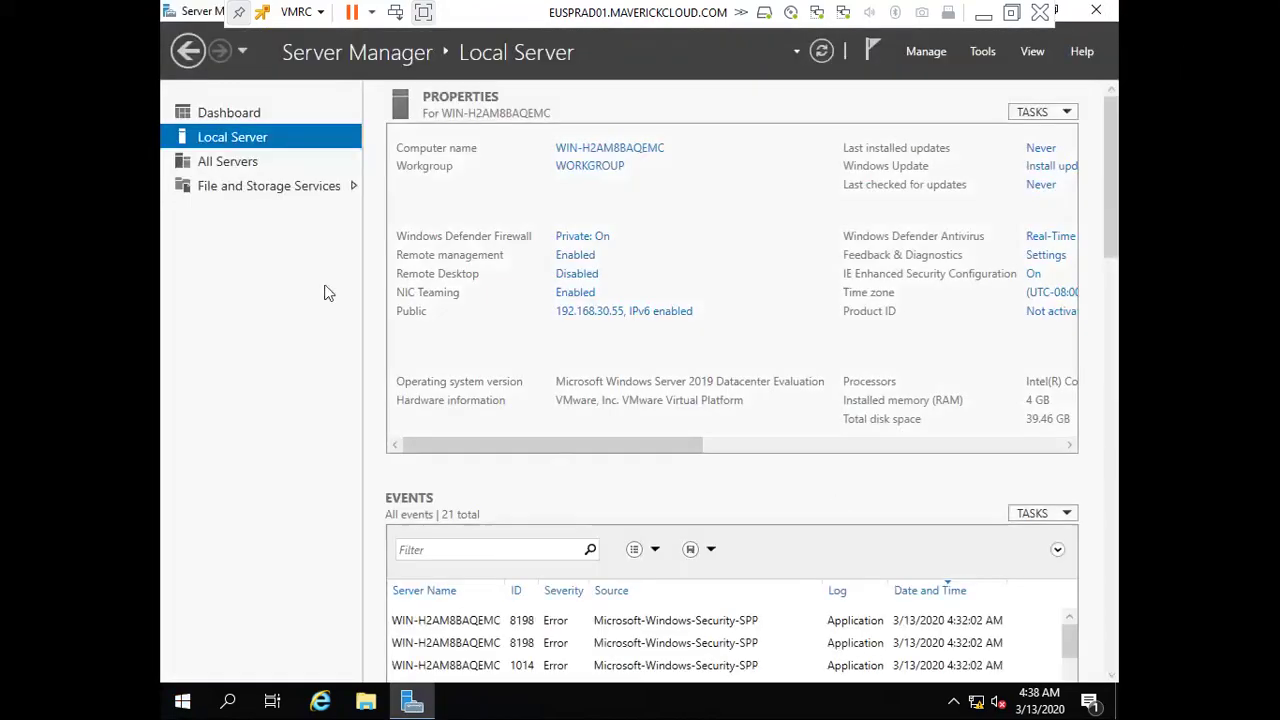
click(604, 150)
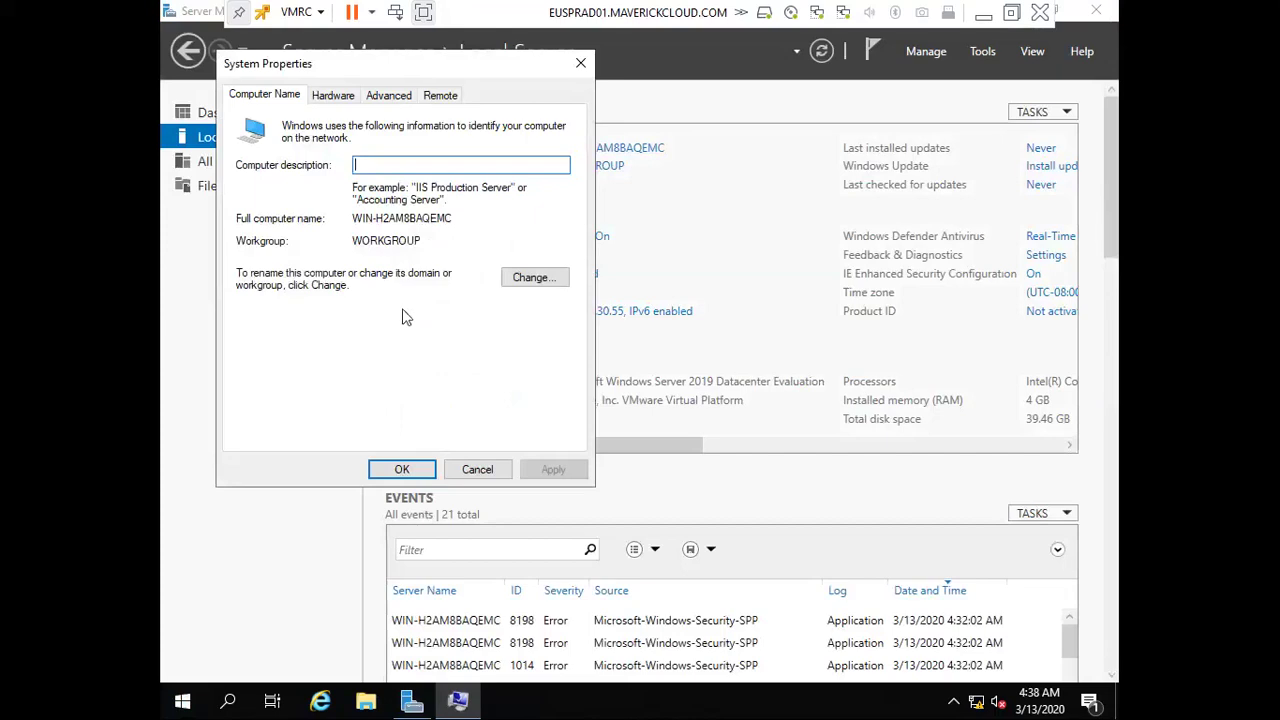
text(EUS)
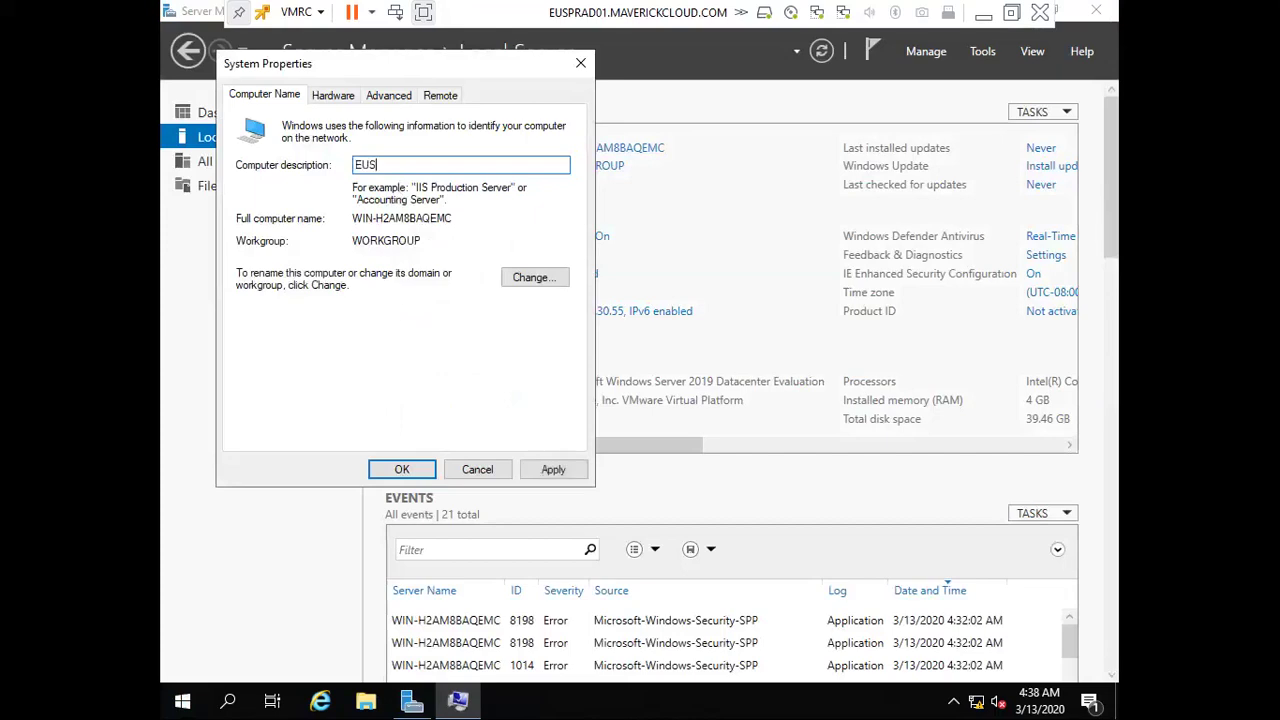
text(PRAD01)
click(553, 470)
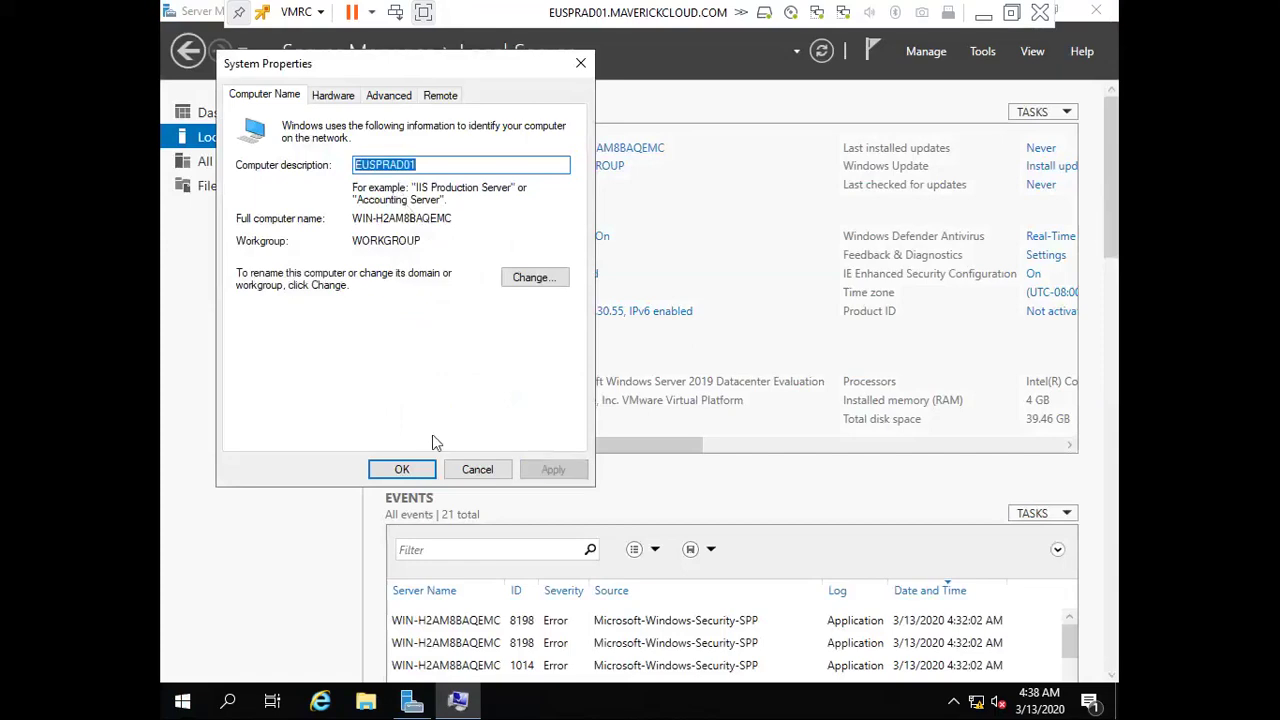
key(Return)
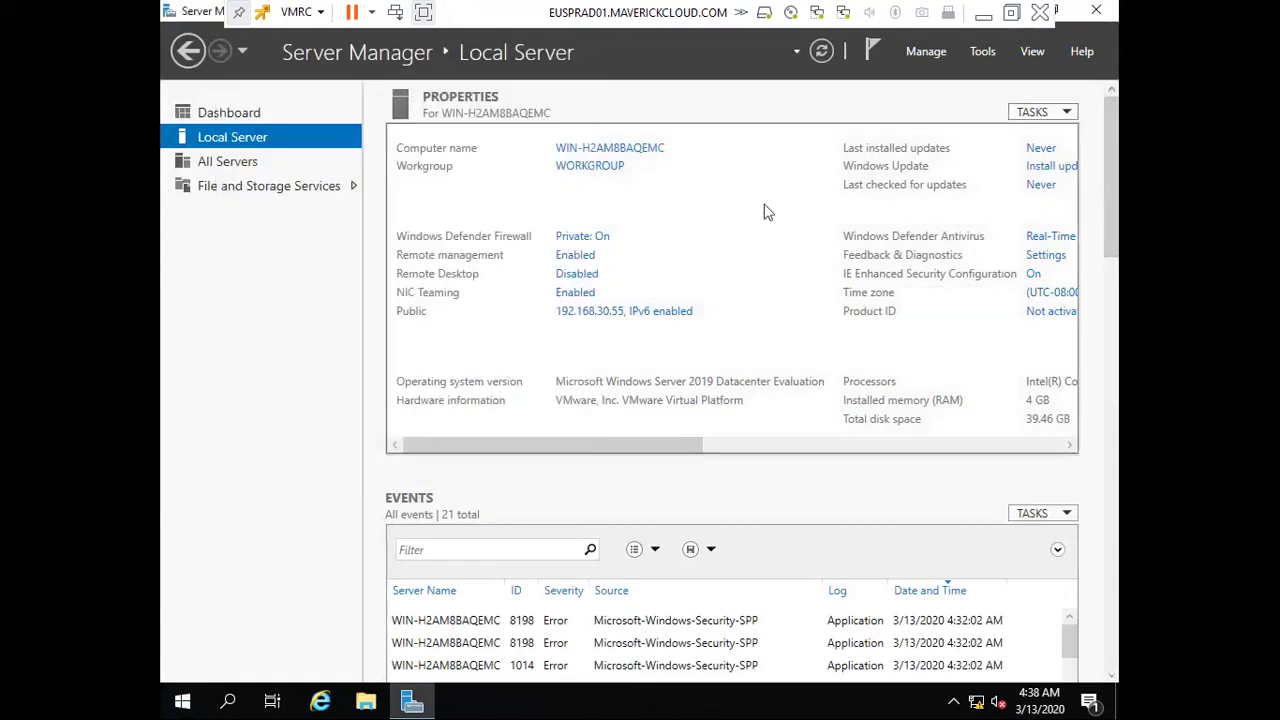
click(822, 55)
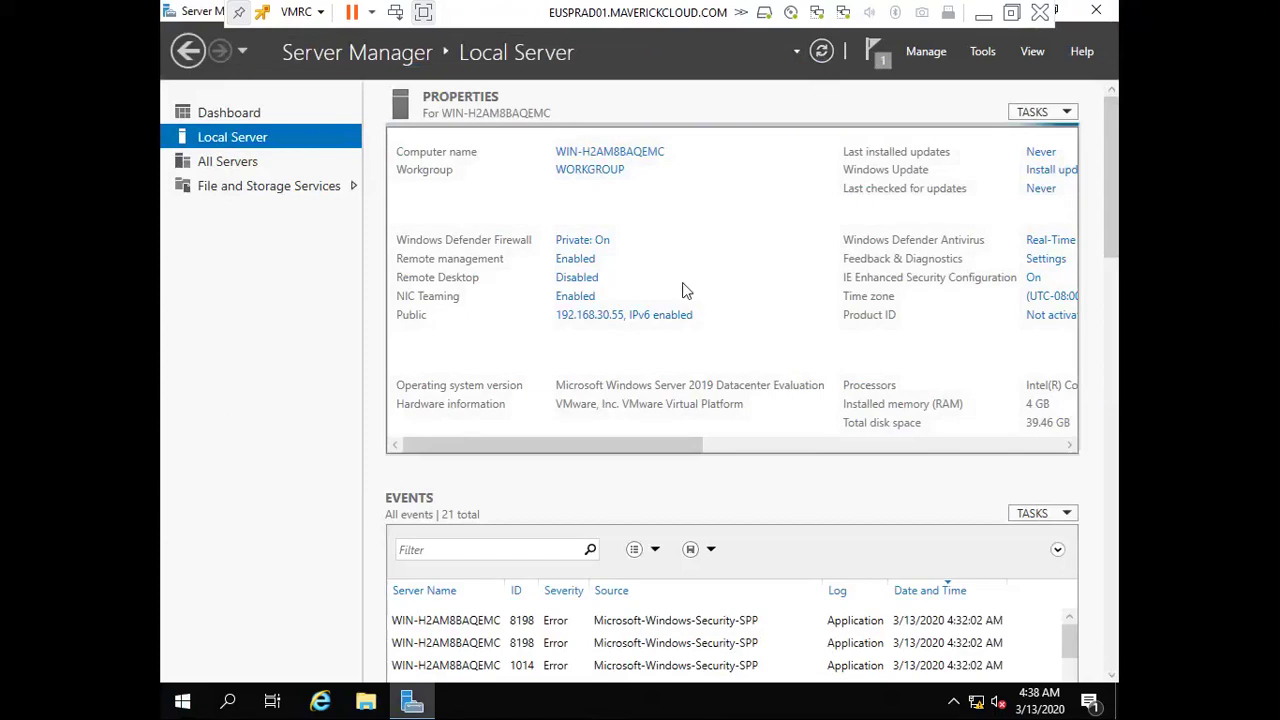
click(610, 158)
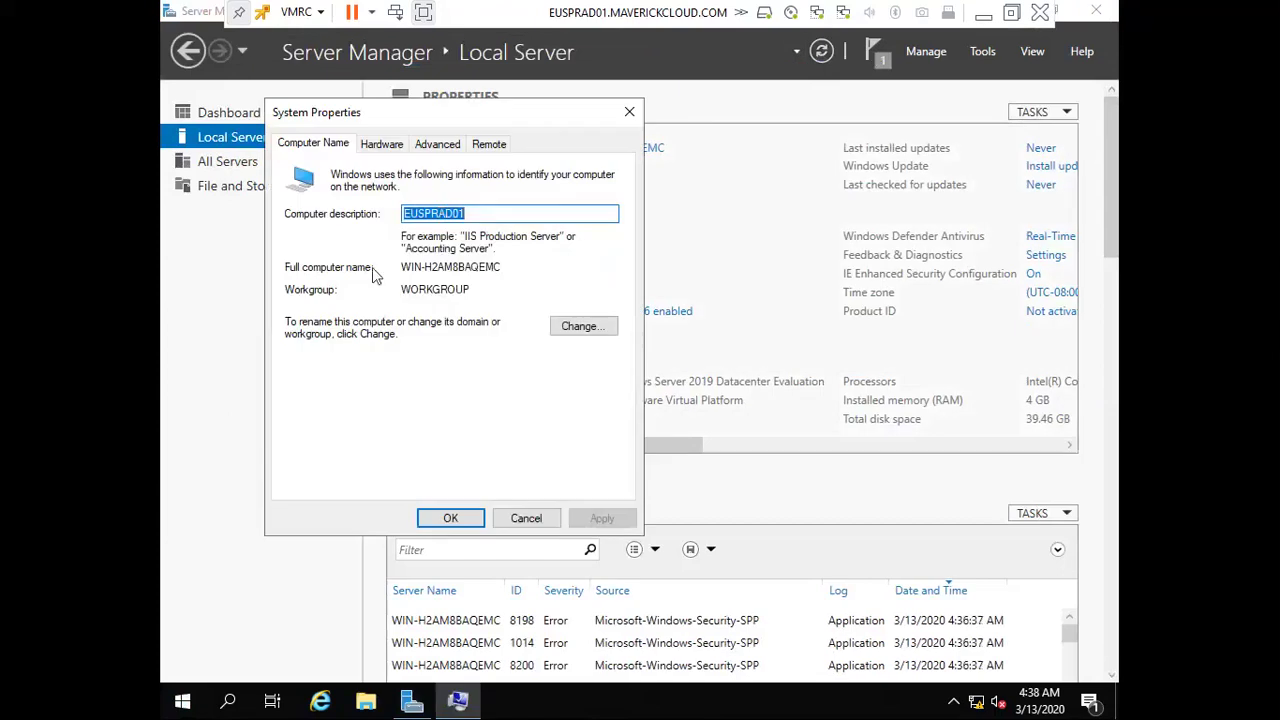
click(575, 328)
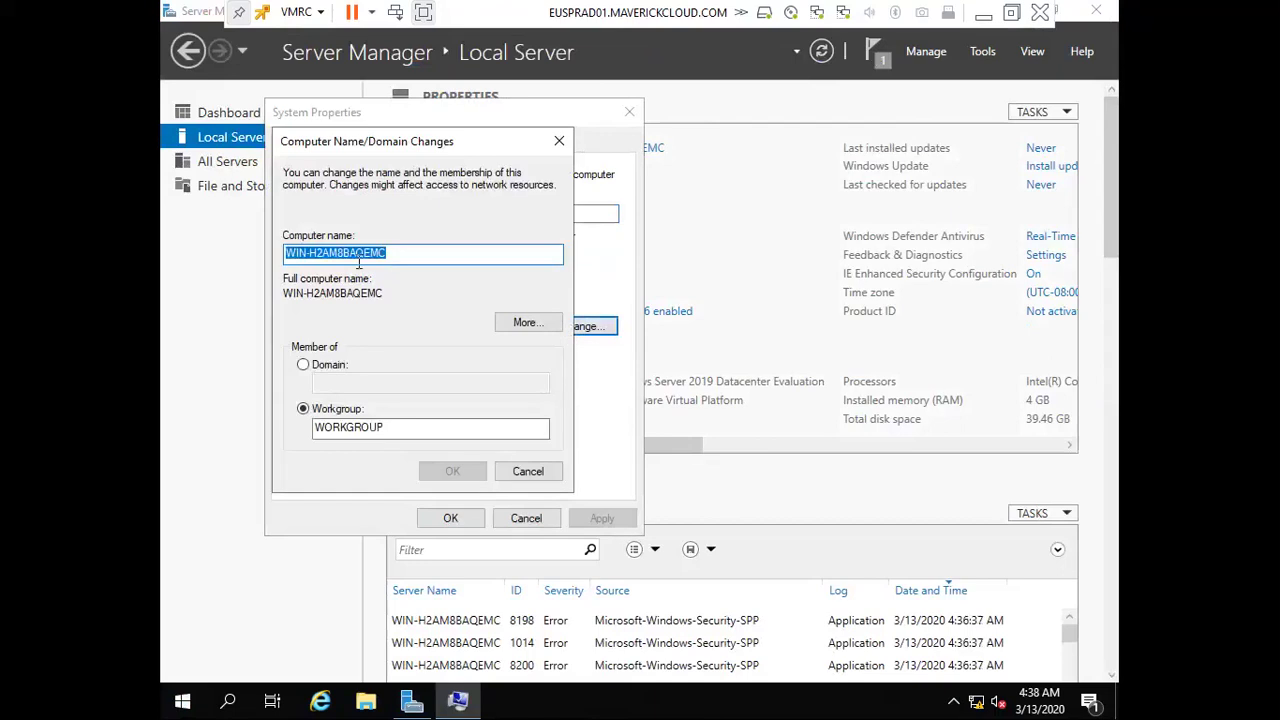
text(EUSPR)
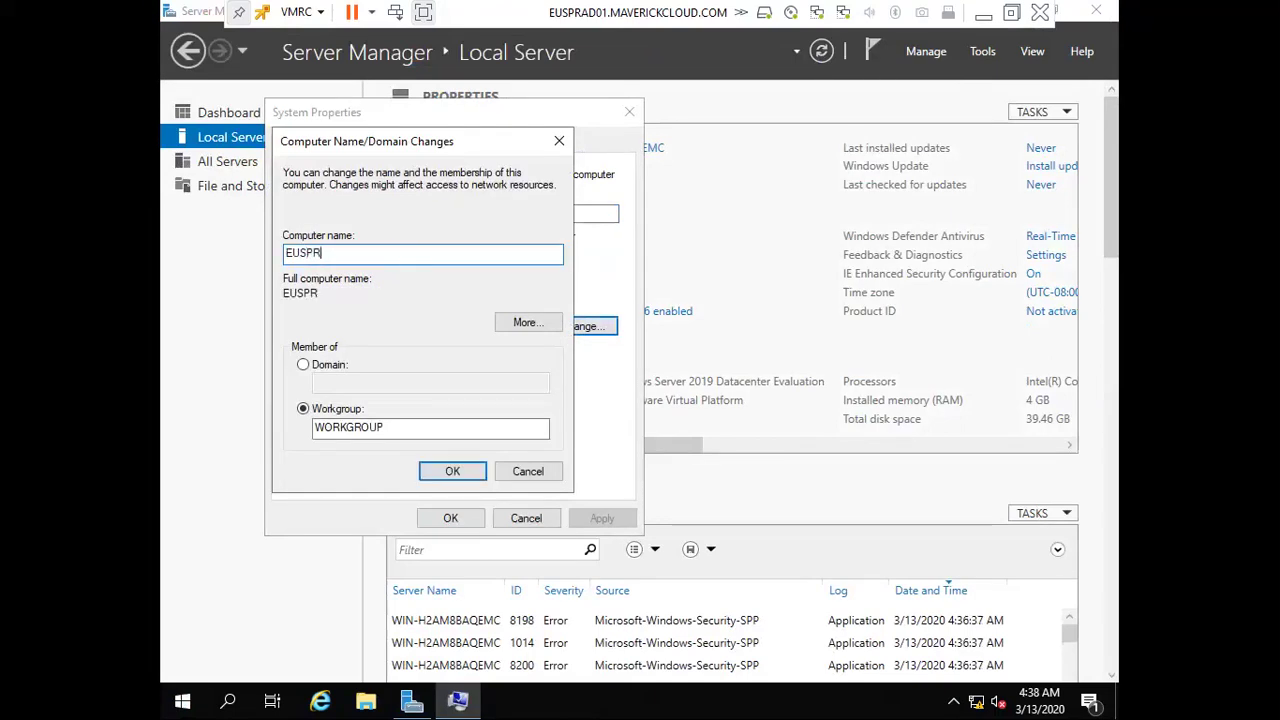
text(AD01)
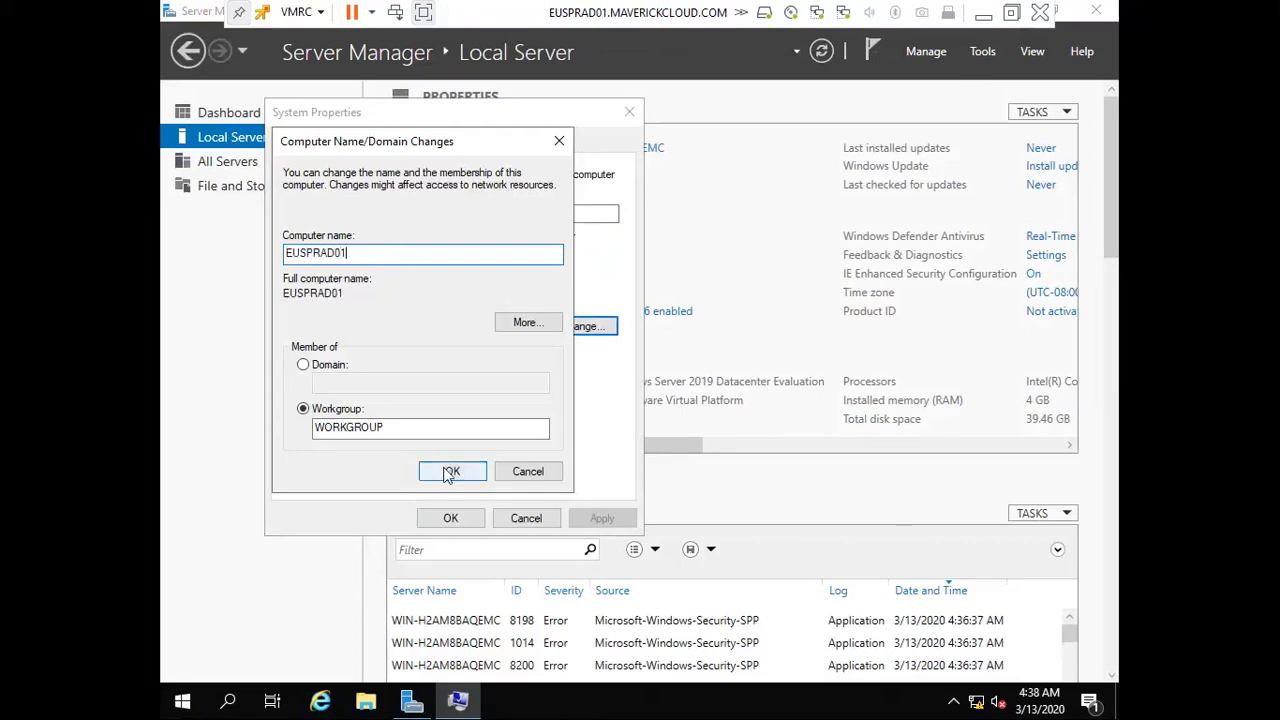
click(449, 473)
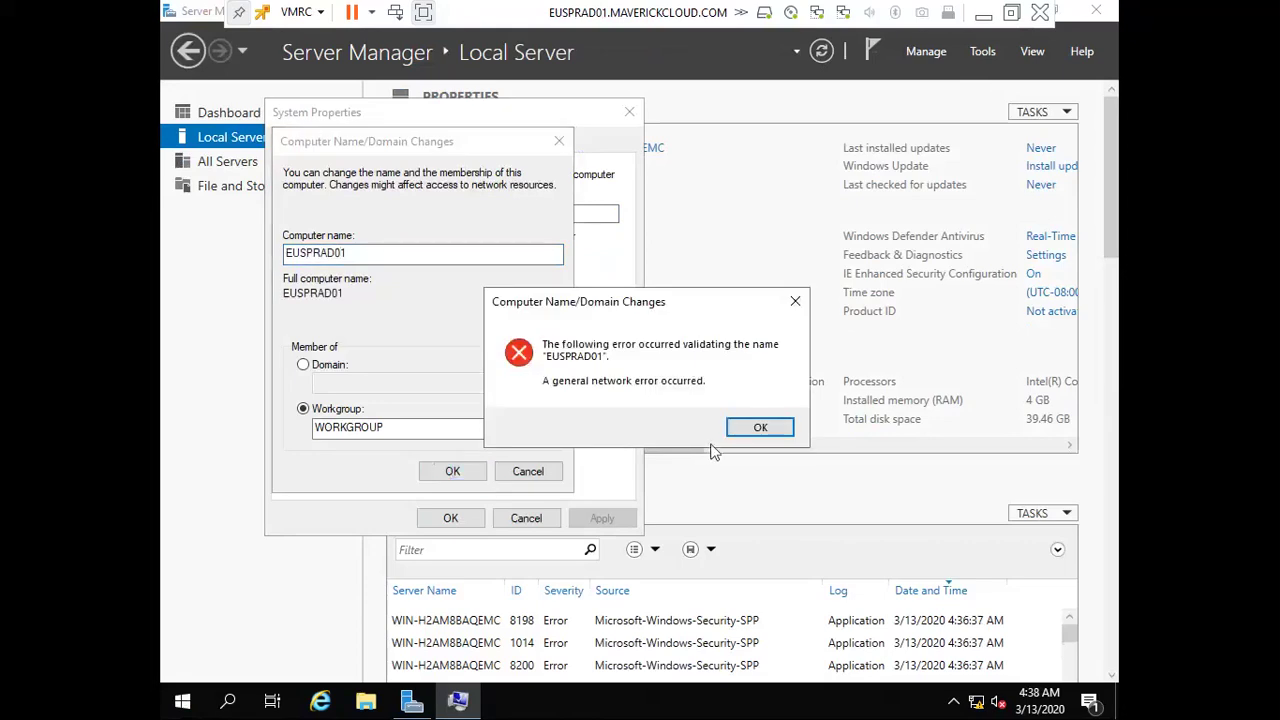
click(762, 428)
click(455, 471)
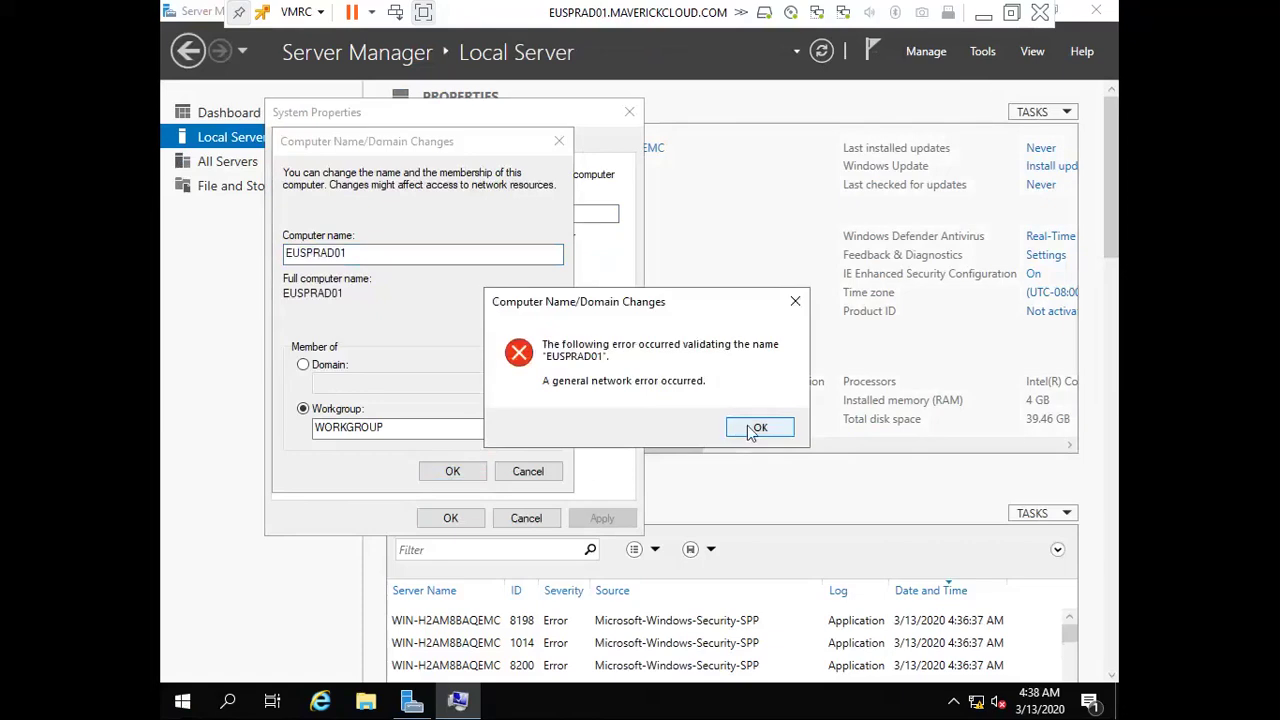
click(758, 428)
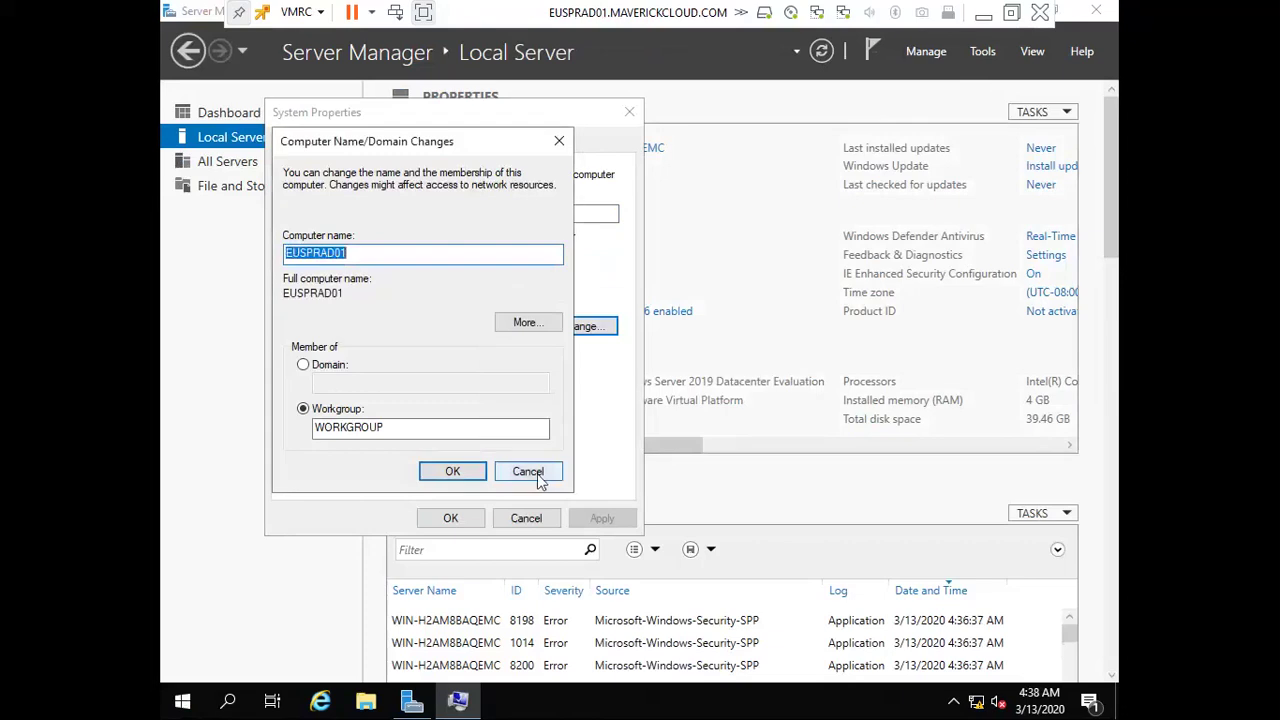
click(525, 471)
click(525, 518)
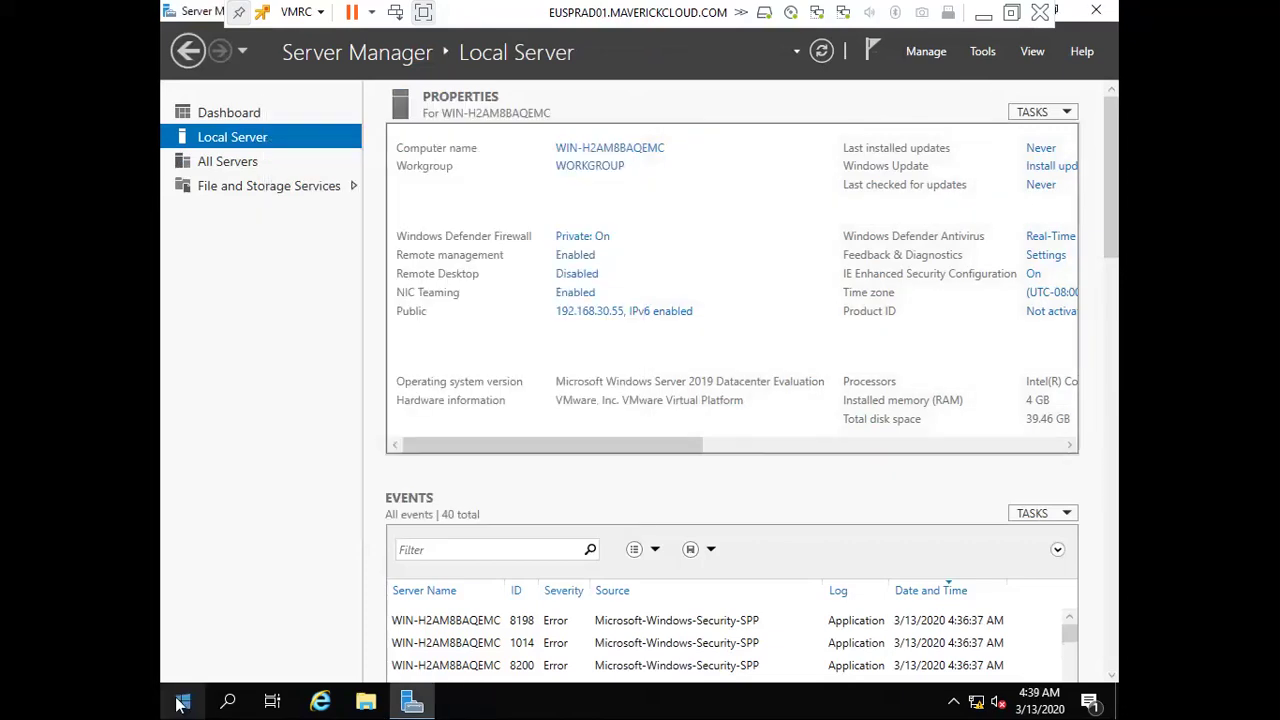
Restart the server from the Start menu with the default Other (Unplanned) shutdown reason
click(182, 700)
click(182, 663)
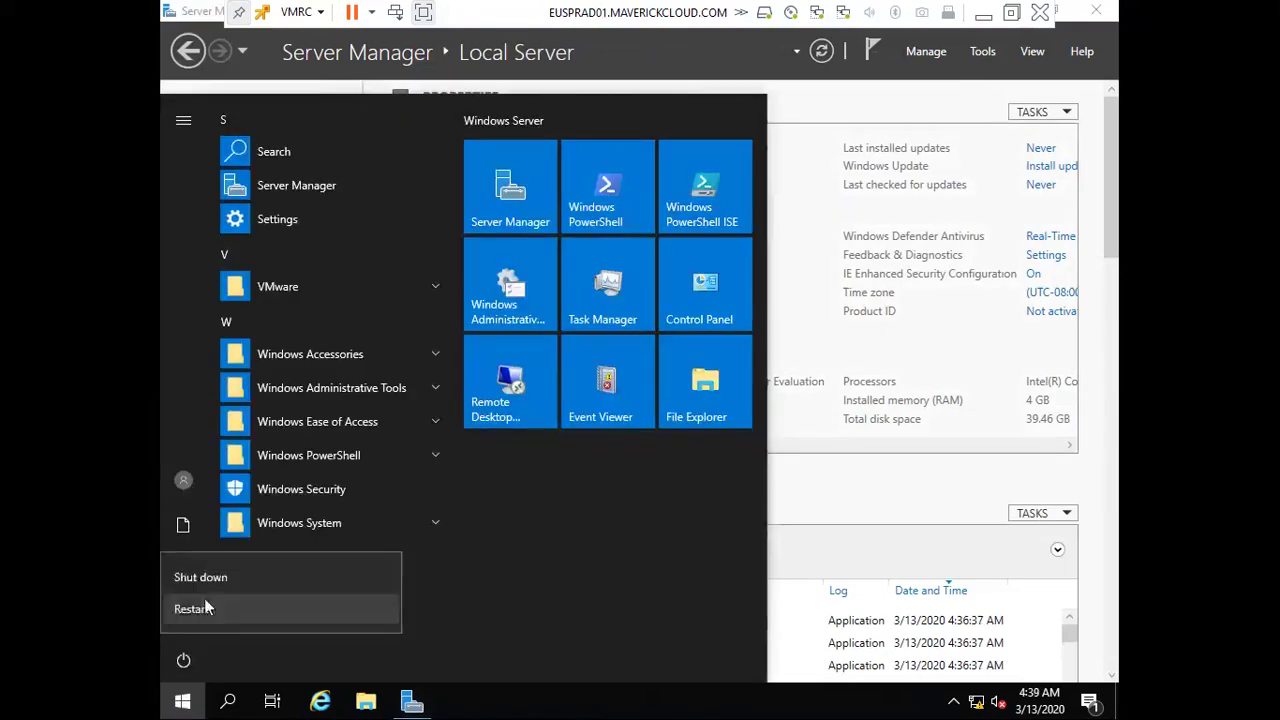
click(205, 608)
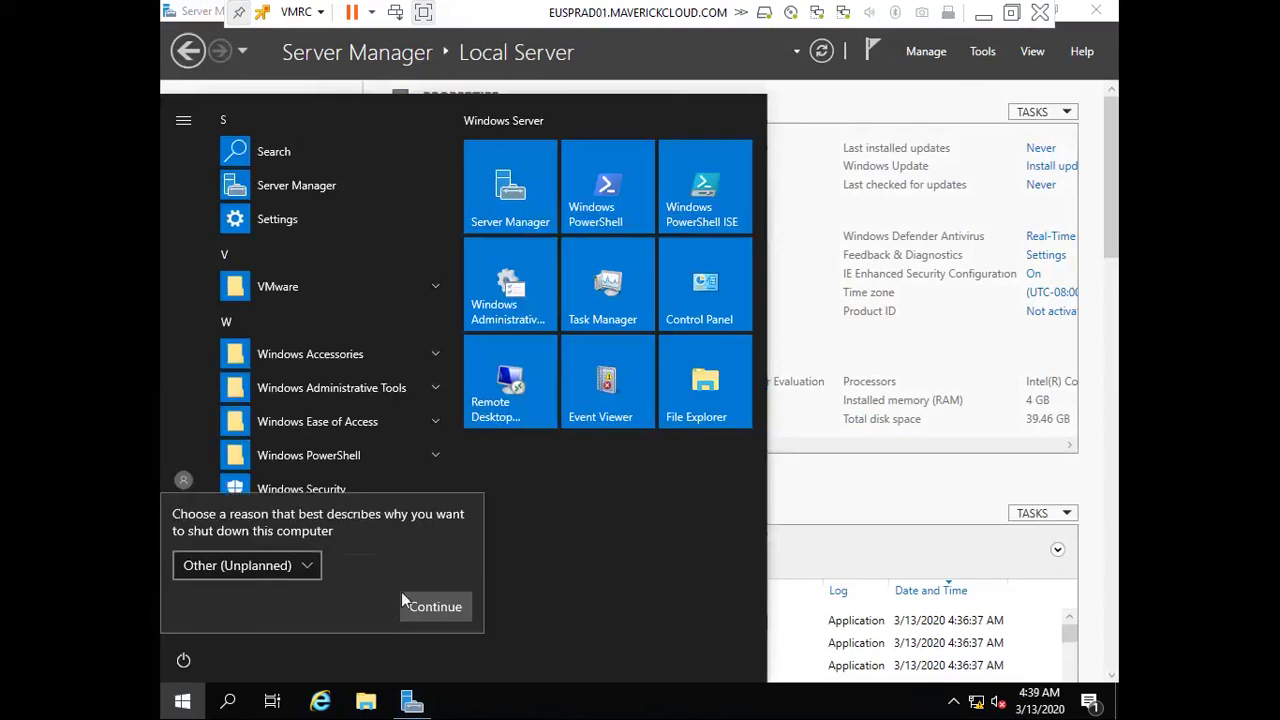
click(424, 604)
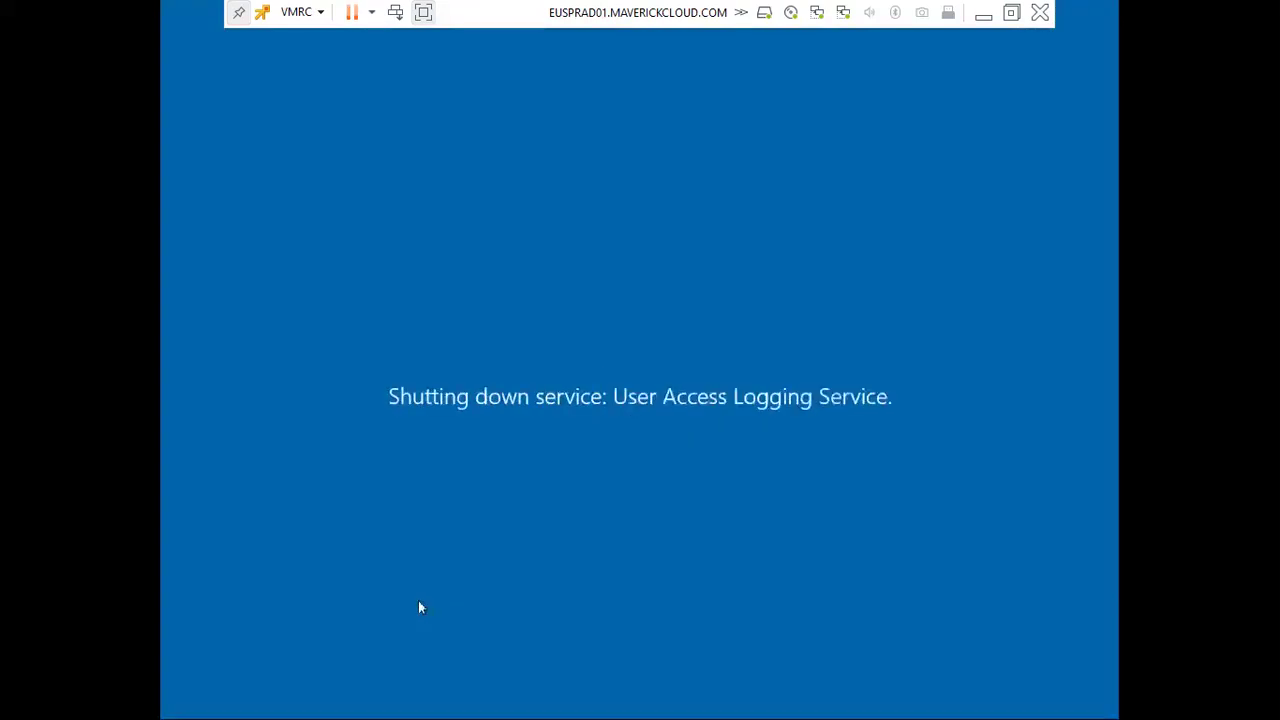
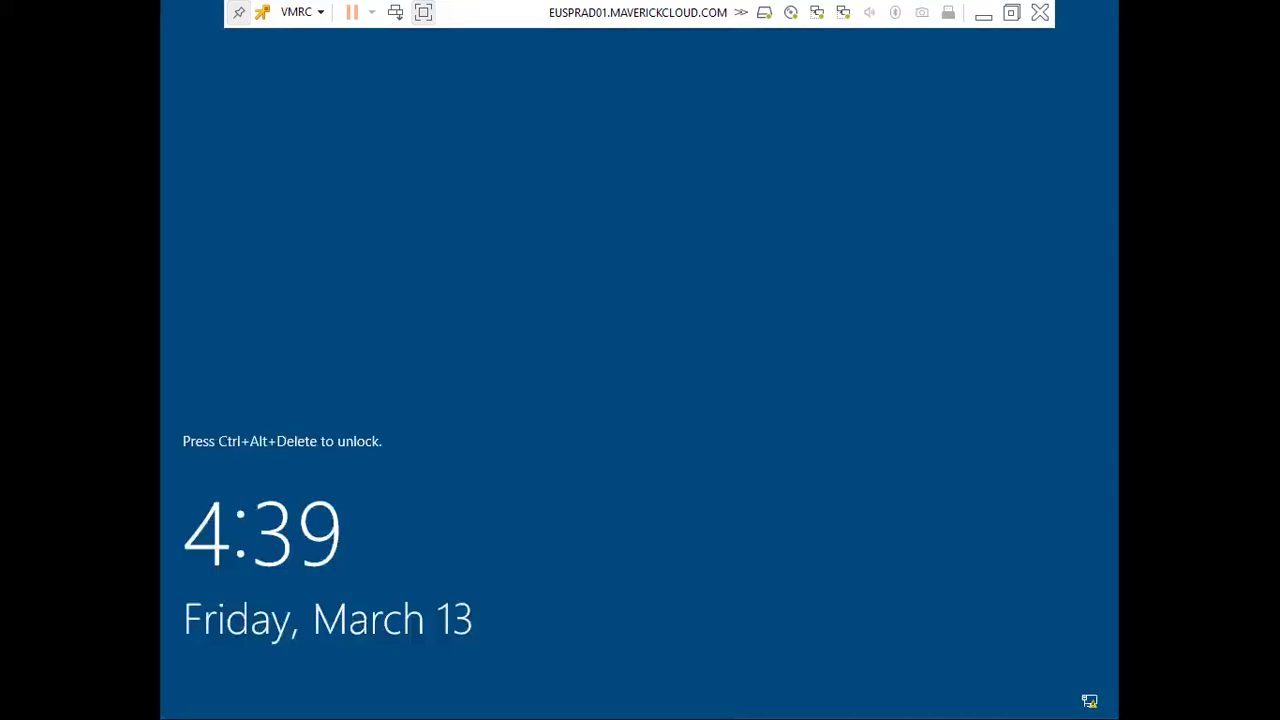
Sign in to the server as Administrator with the account password
key(ctrl+alt+Delete)
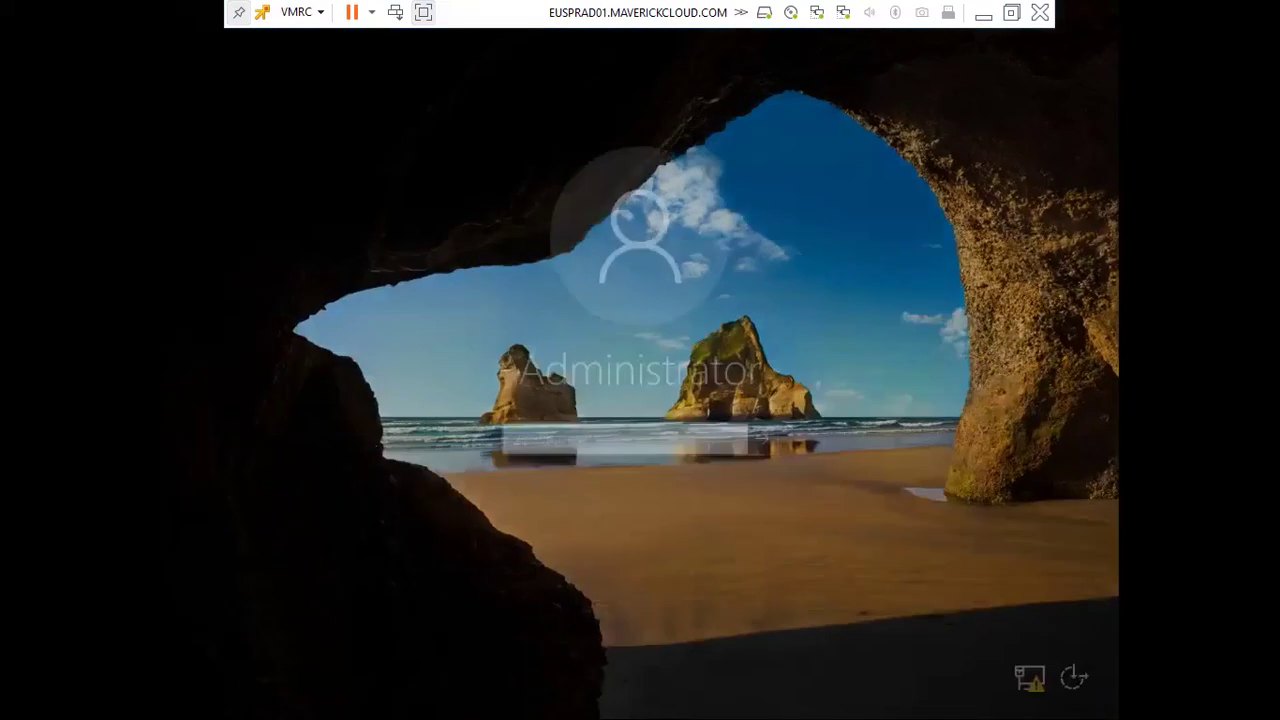
text(P@ssw0rd!)
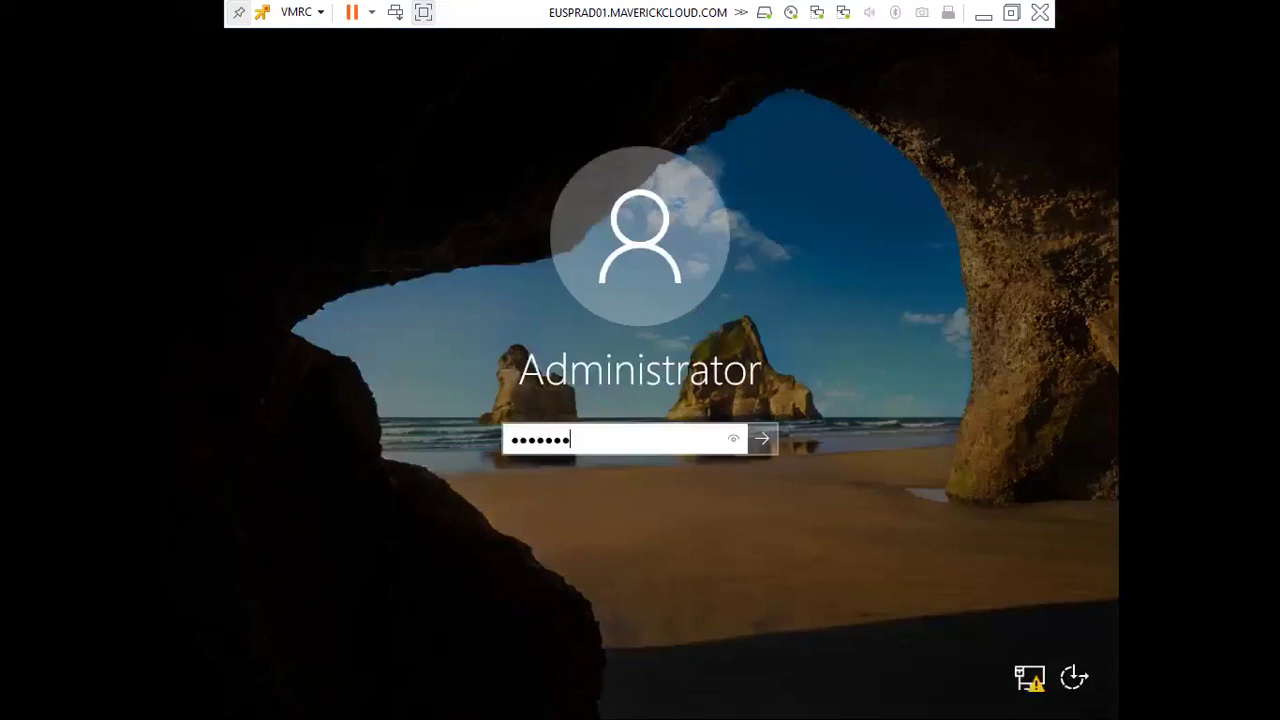
key(Return)
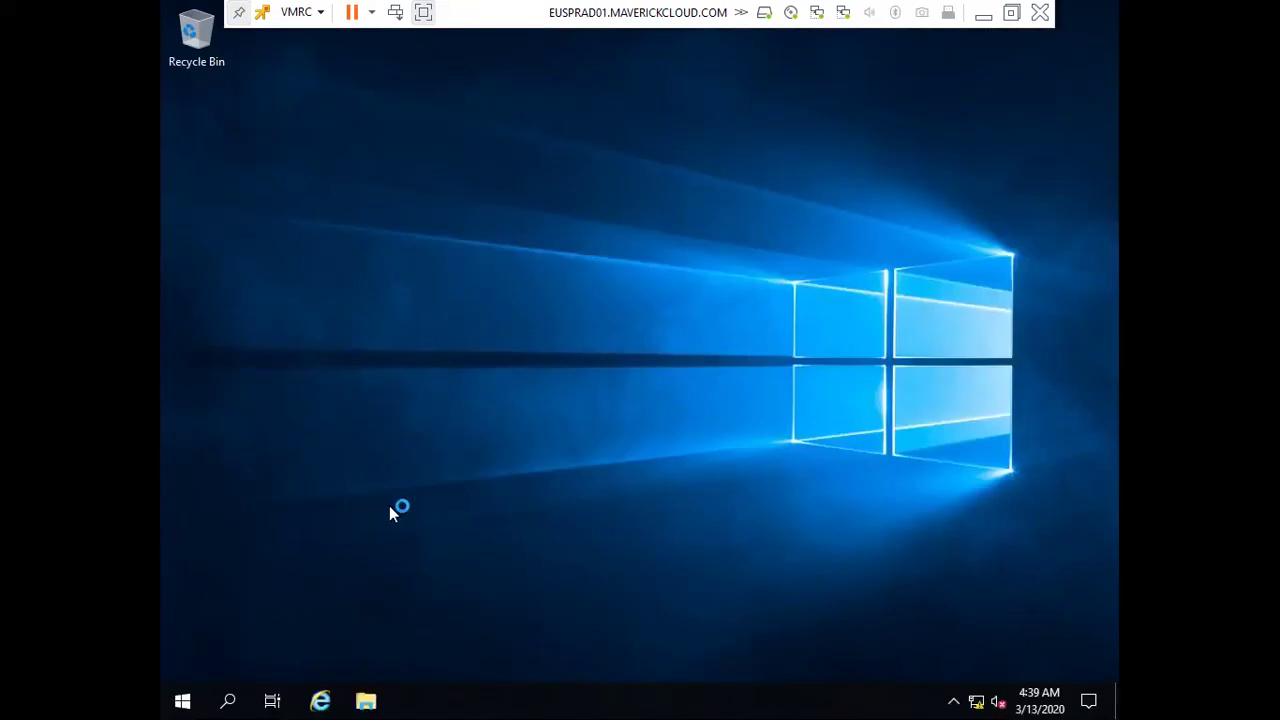
Open Windows Defender Firewall with Advanced Security and its Firewall Properties
key(super)
text(fire)
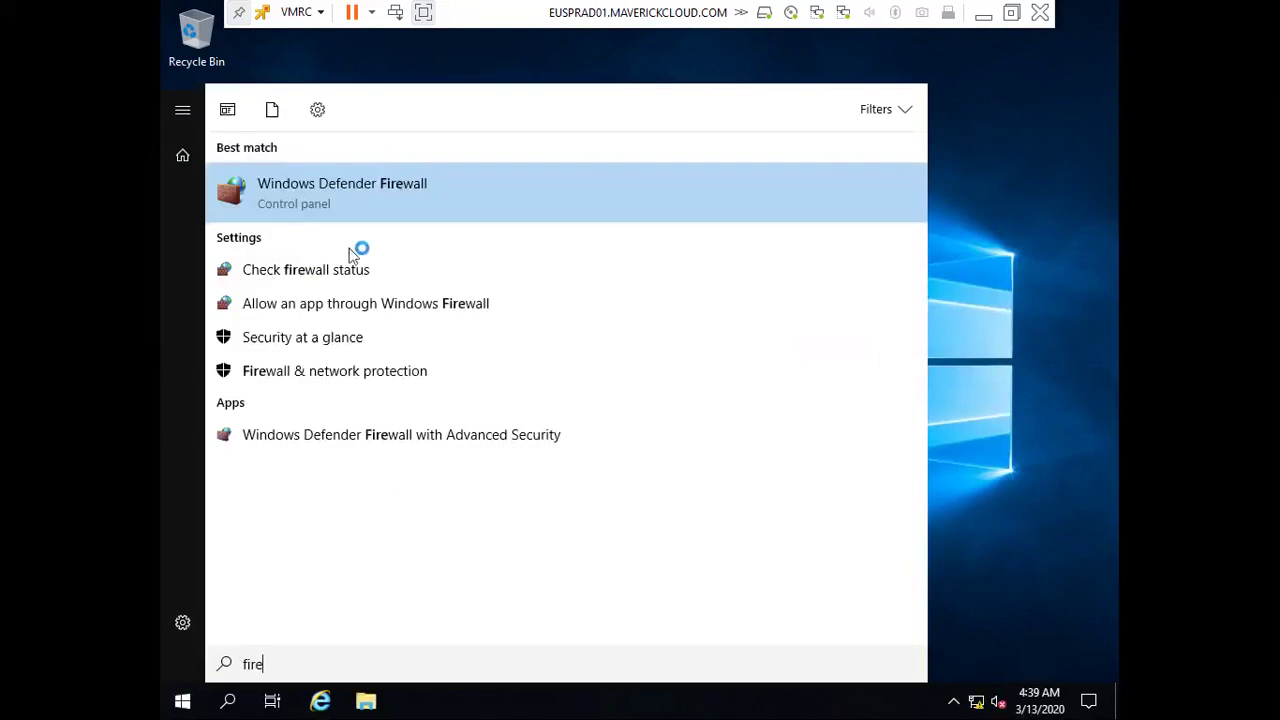
click(363, 435)
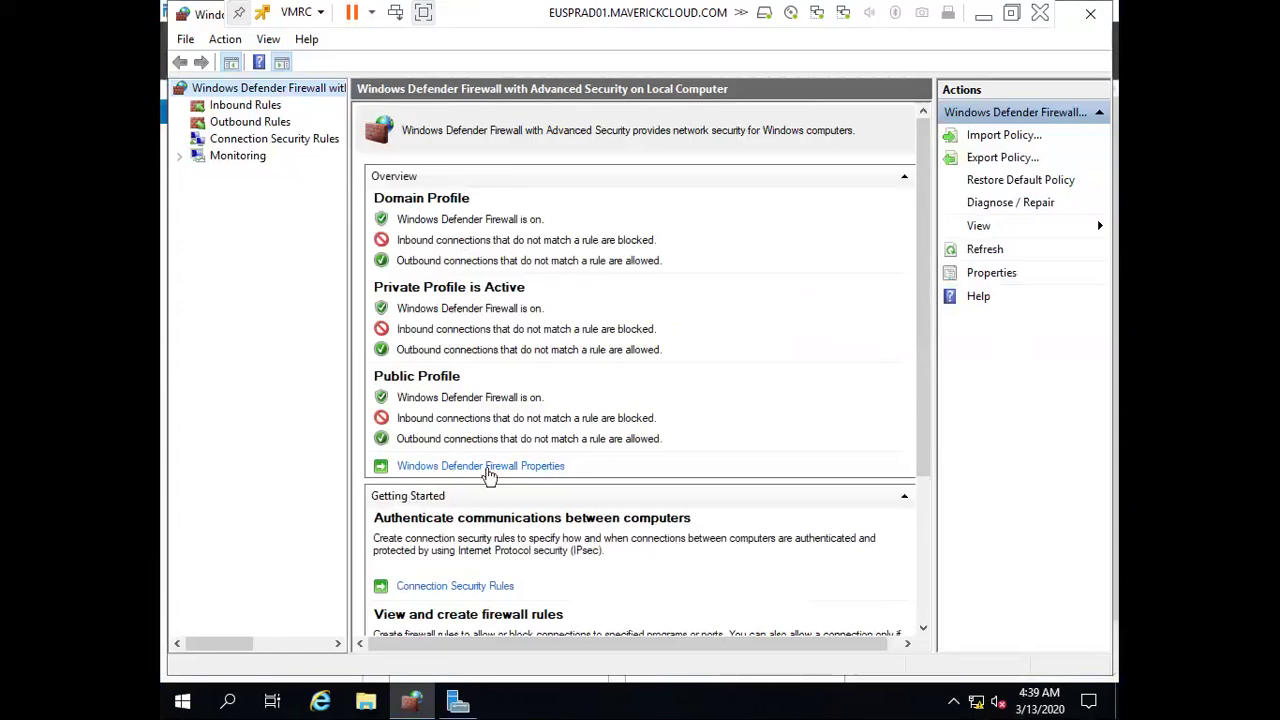
click(487, 466)
Set Firewall state to Off on the Domain, Private and Public profiles and apply
click(708, 248)
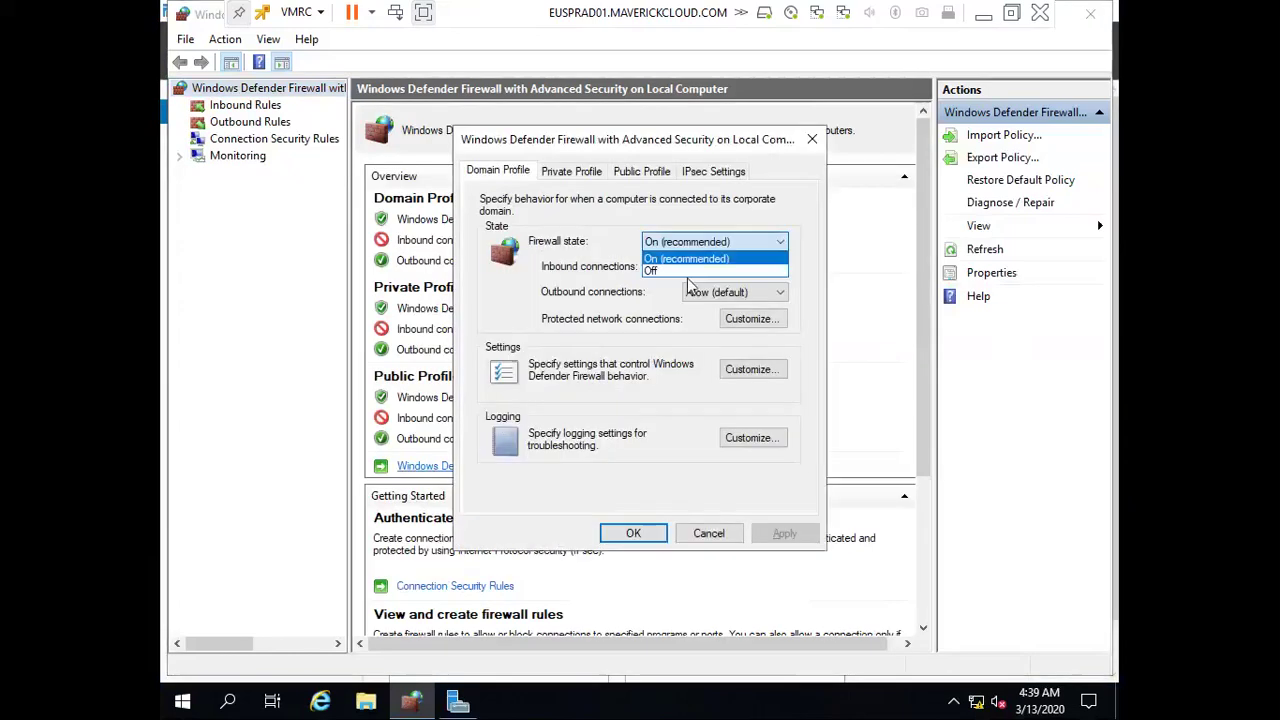
click(665, 268)
click(571, 172)
click(710, 242)
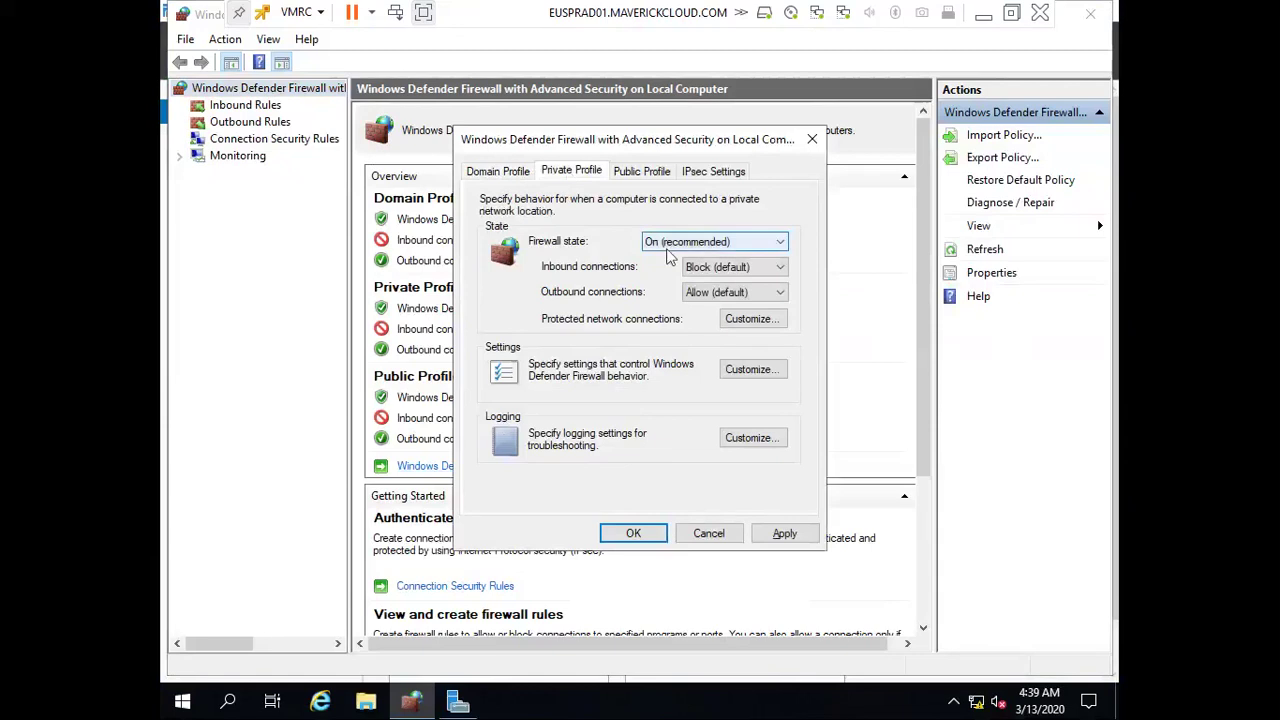
click(665, 270)
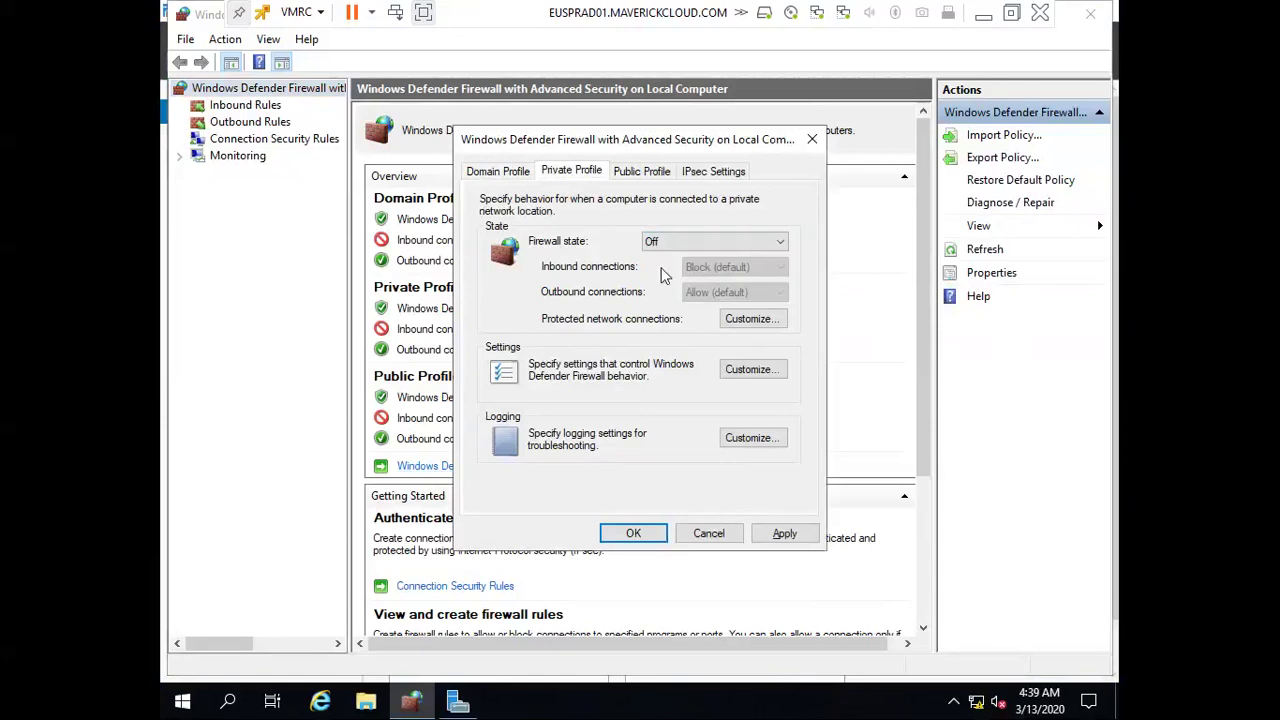
click(630, 172)
click(710, 242)
click(665, 270)
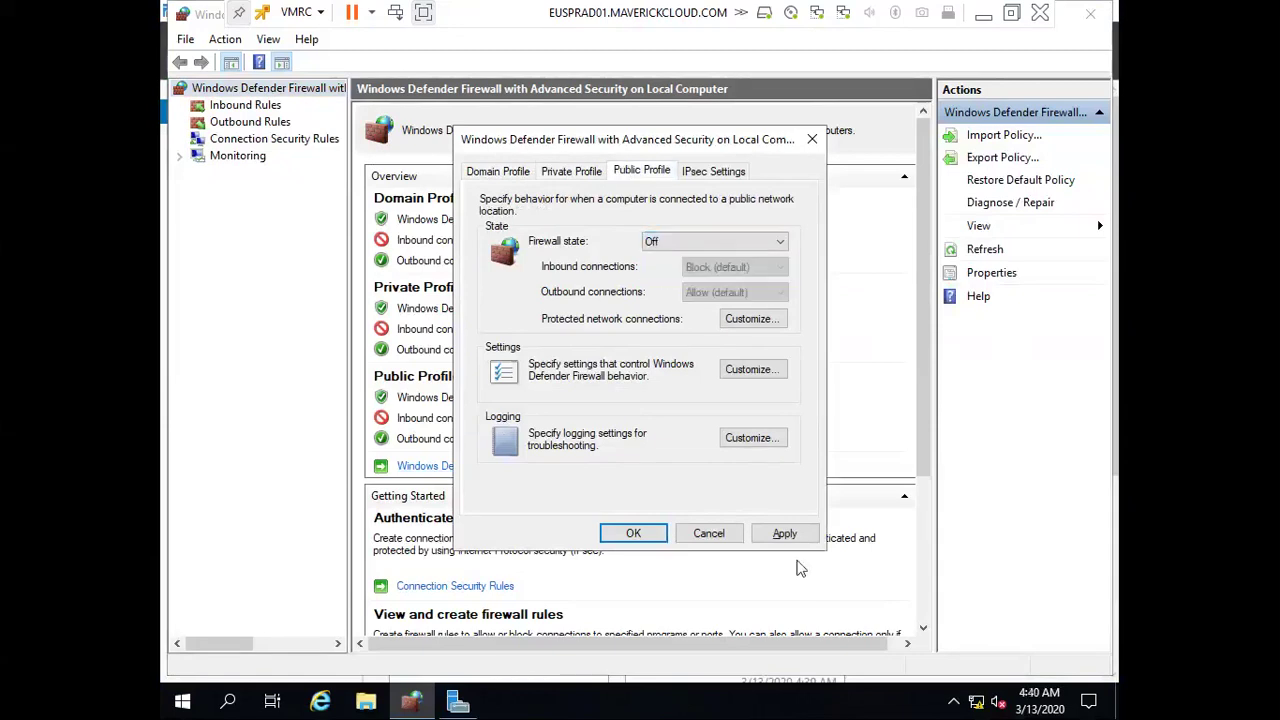
click(784, 533)
click(634, 533)
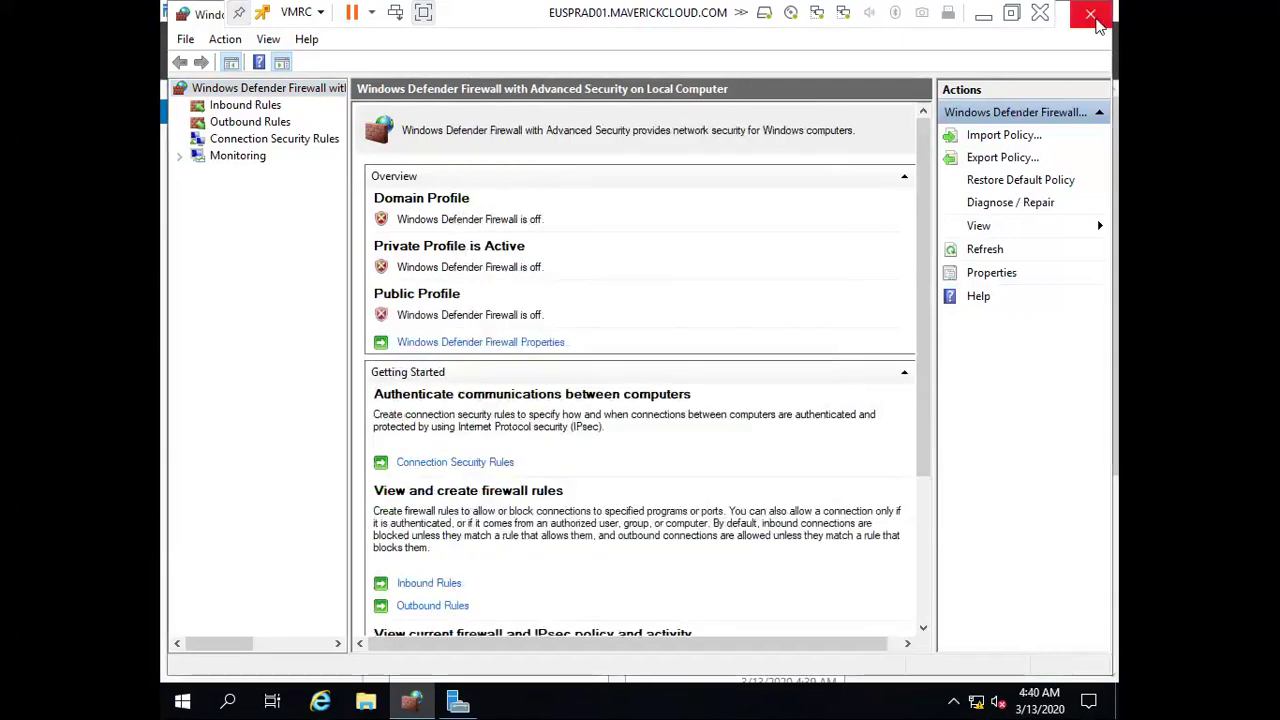
Close the firewall console and Admin Center notice, re-ping 192.168.30.55, then view Local Server
click(1093, 18)
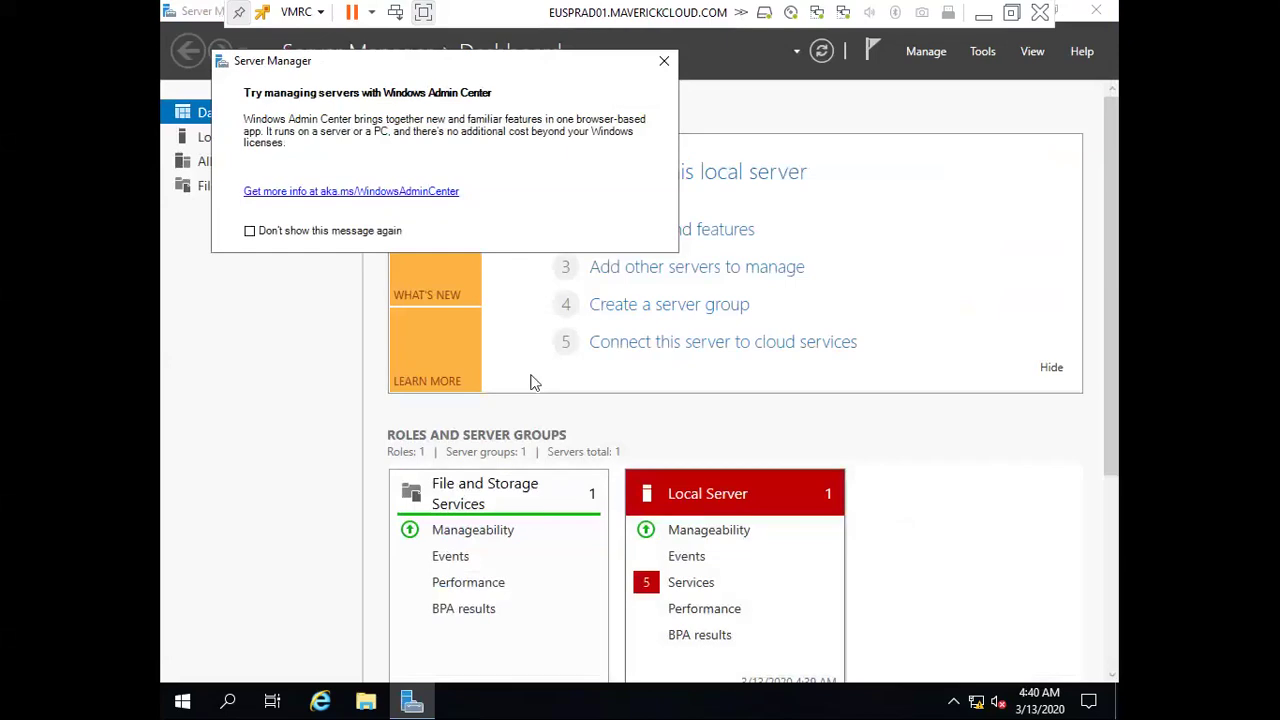
click(664, 61)
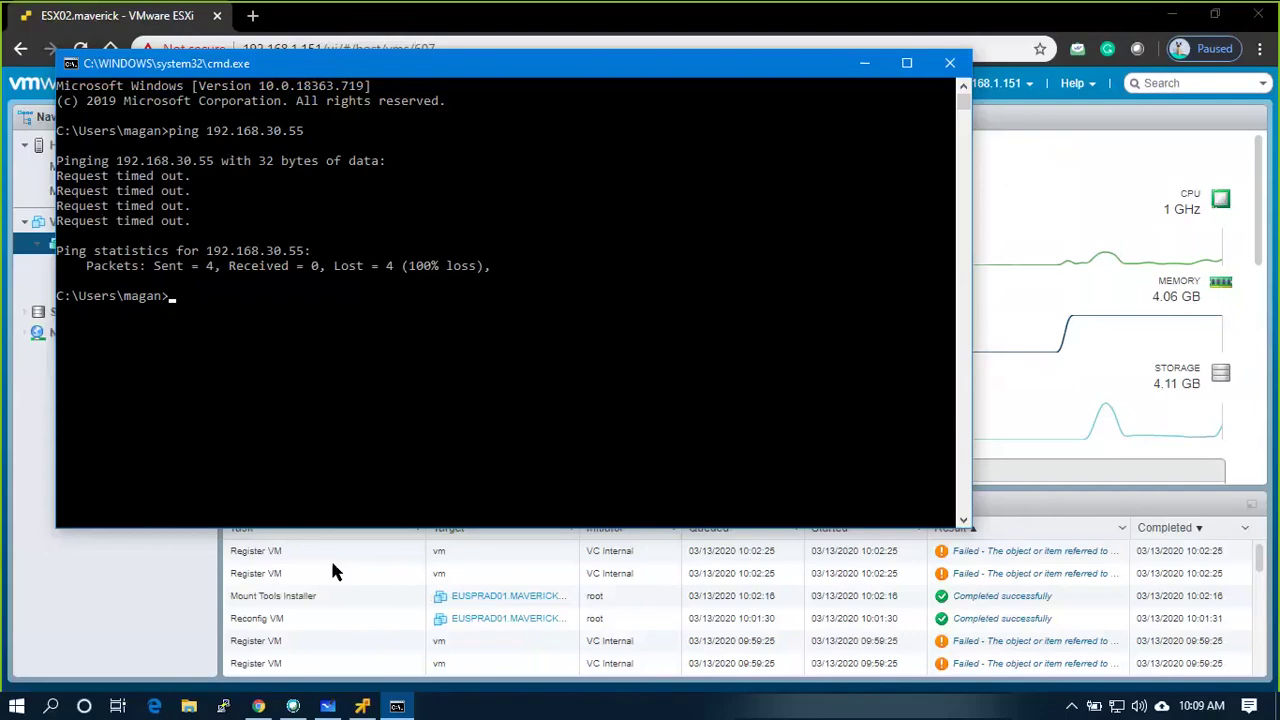
key(Up)
key(Return)
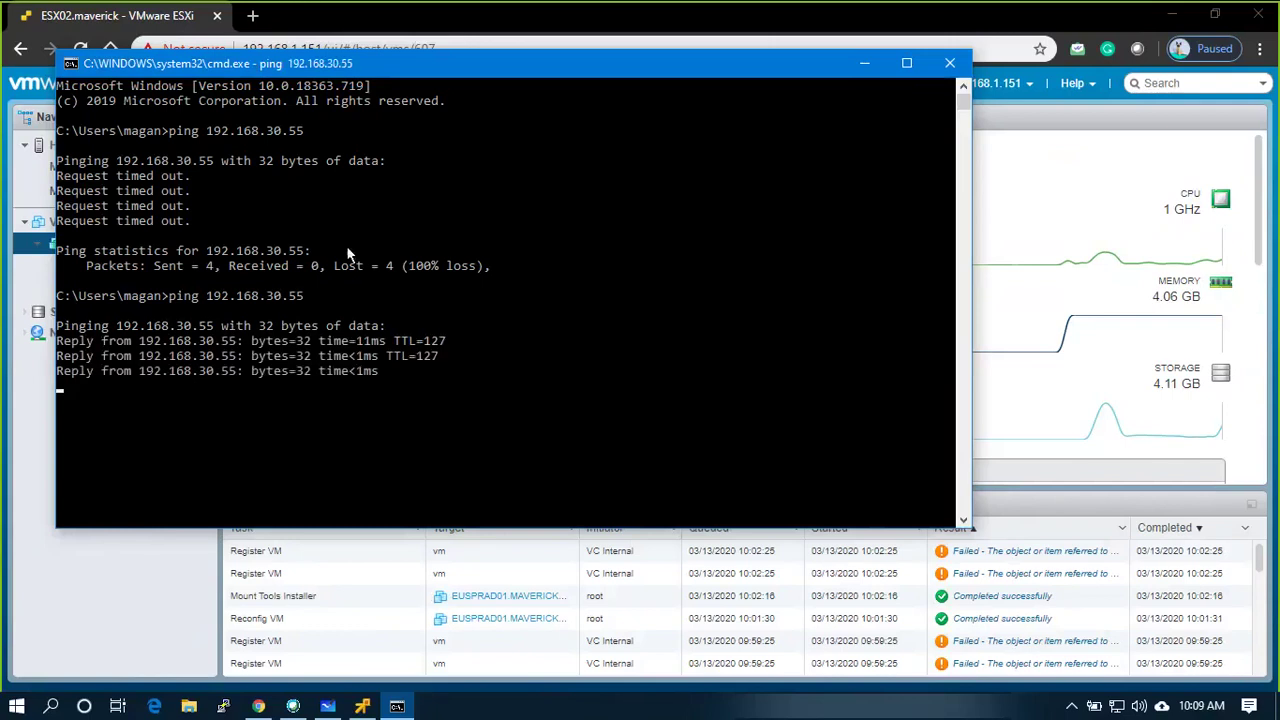
click(363, 707)
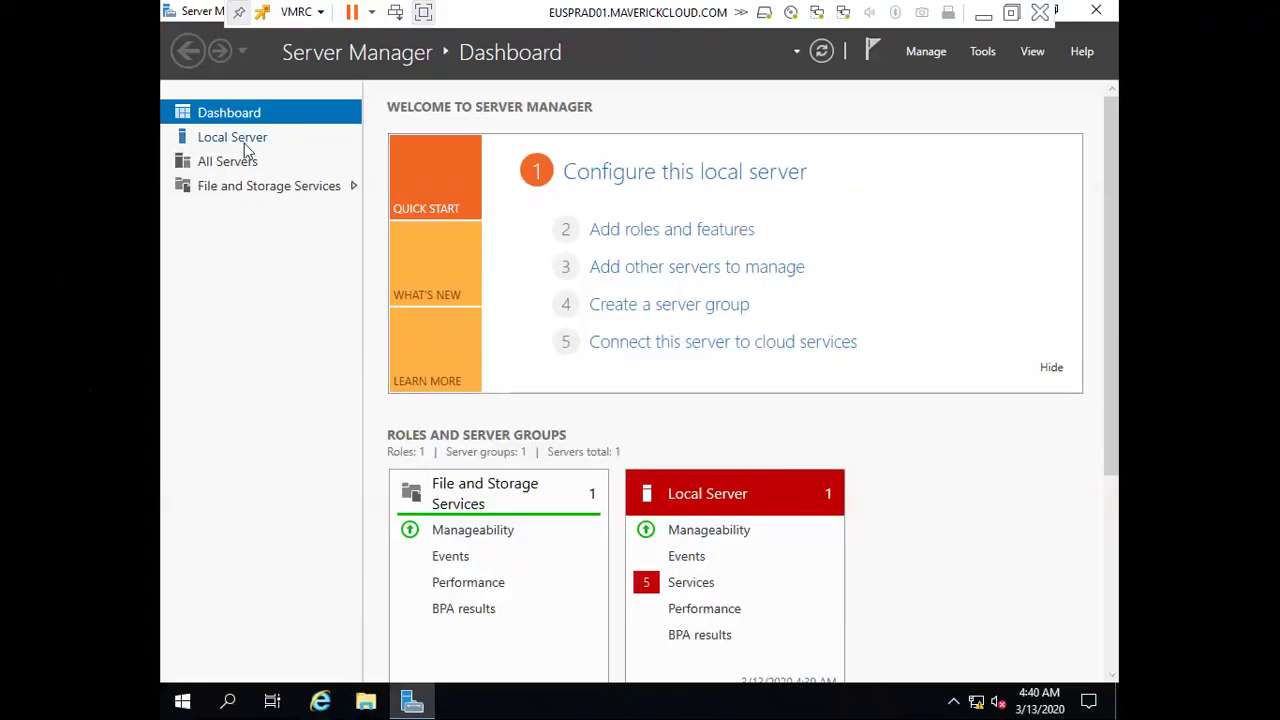
click(242, 140)
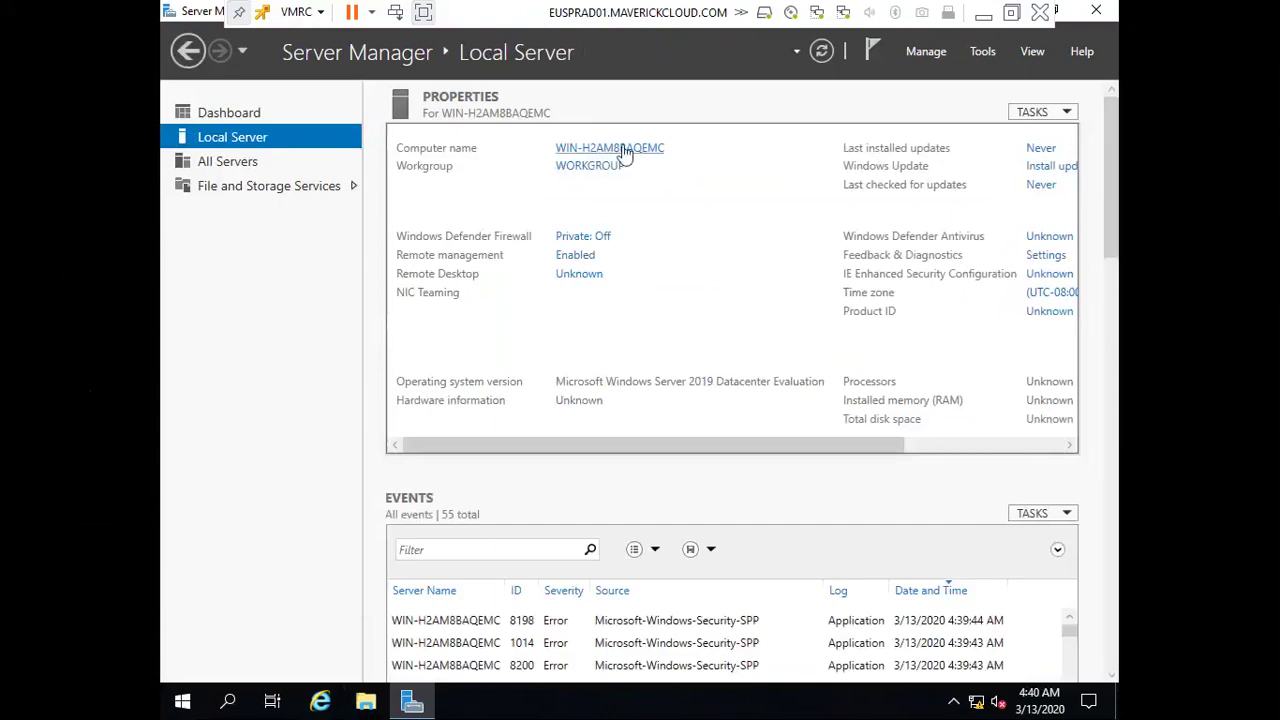
Rename the computer to EUSPRAD01 in System Properties, leaving the restart pending
click(622, 149)
click(494, 250)
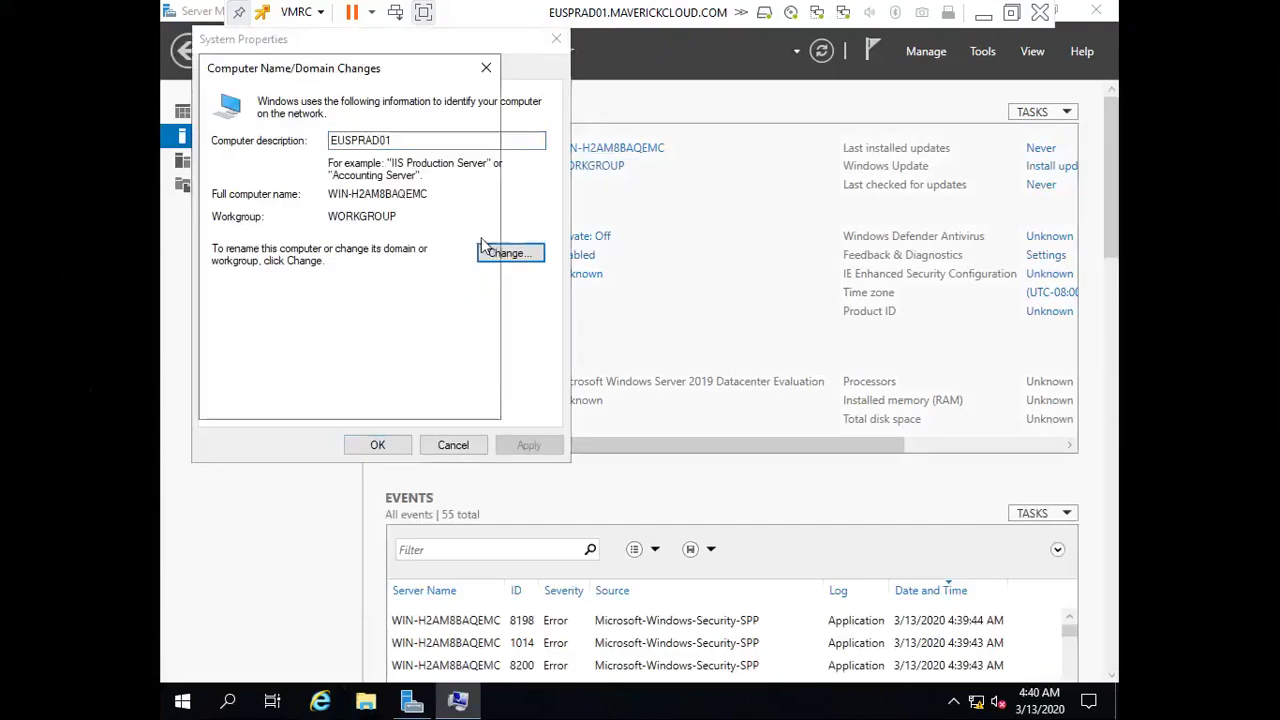
text(EUSPRAD01)
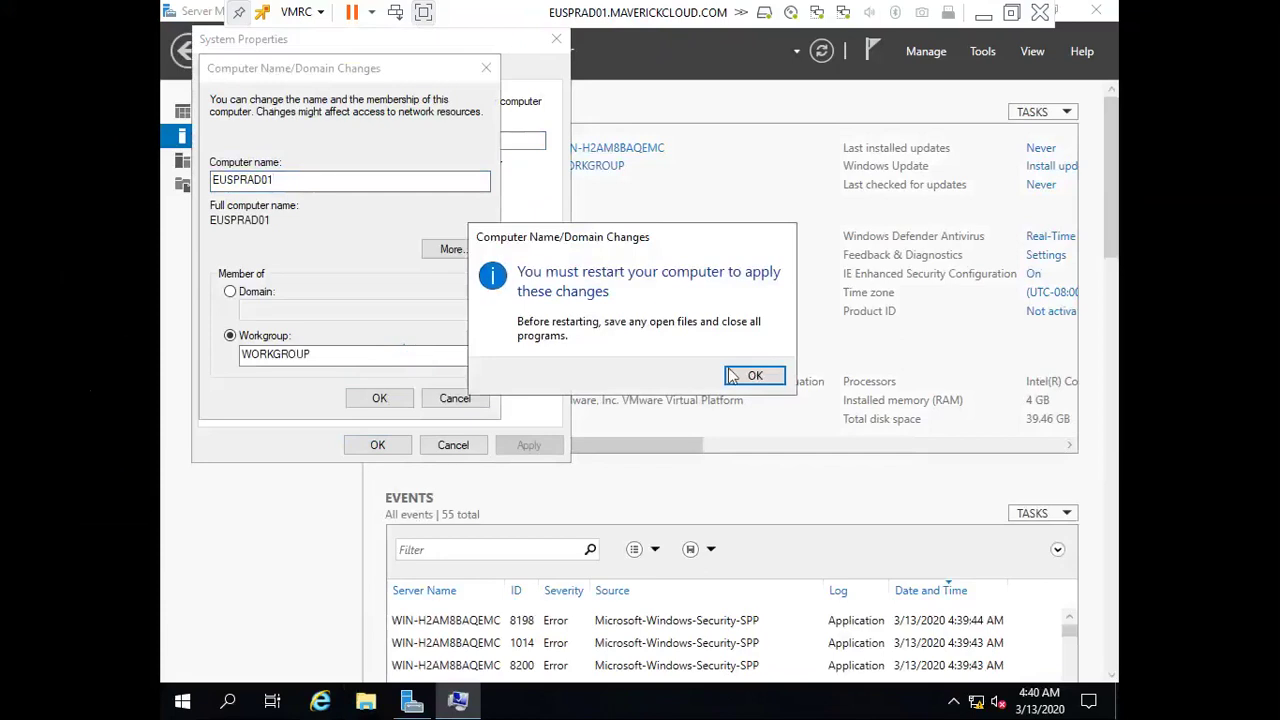
click(752, 378)
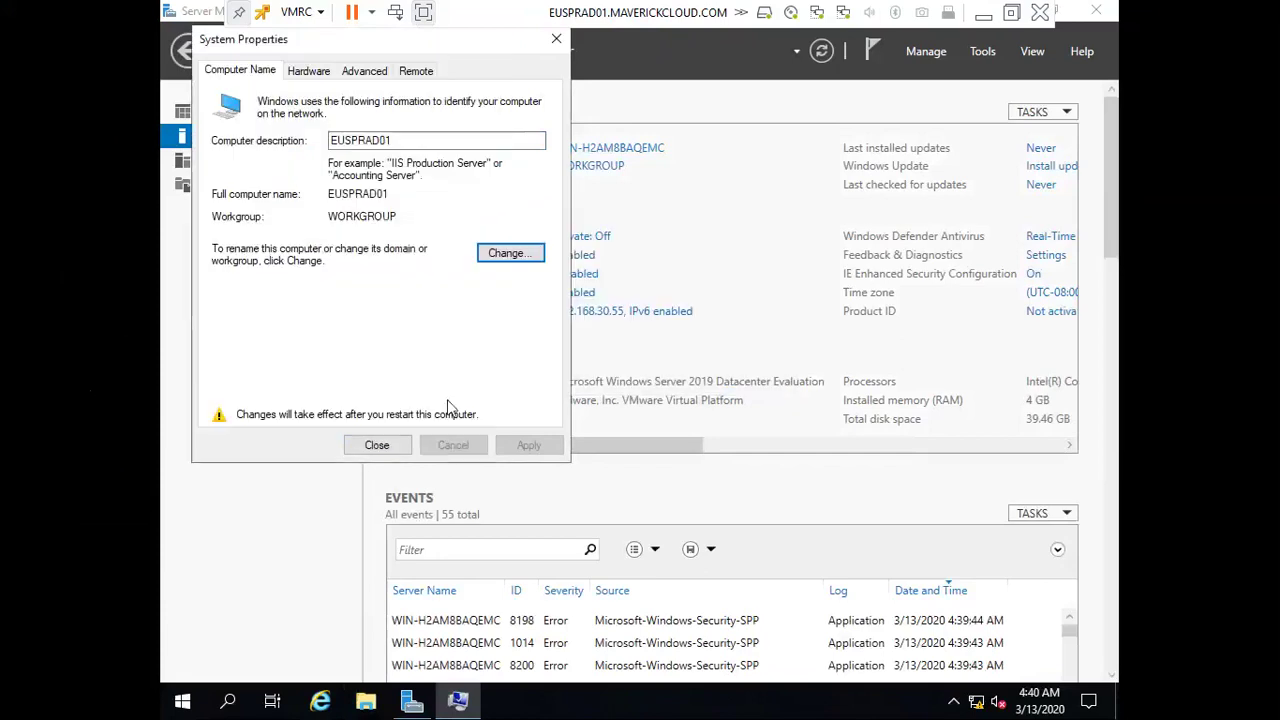
click(380, 444)
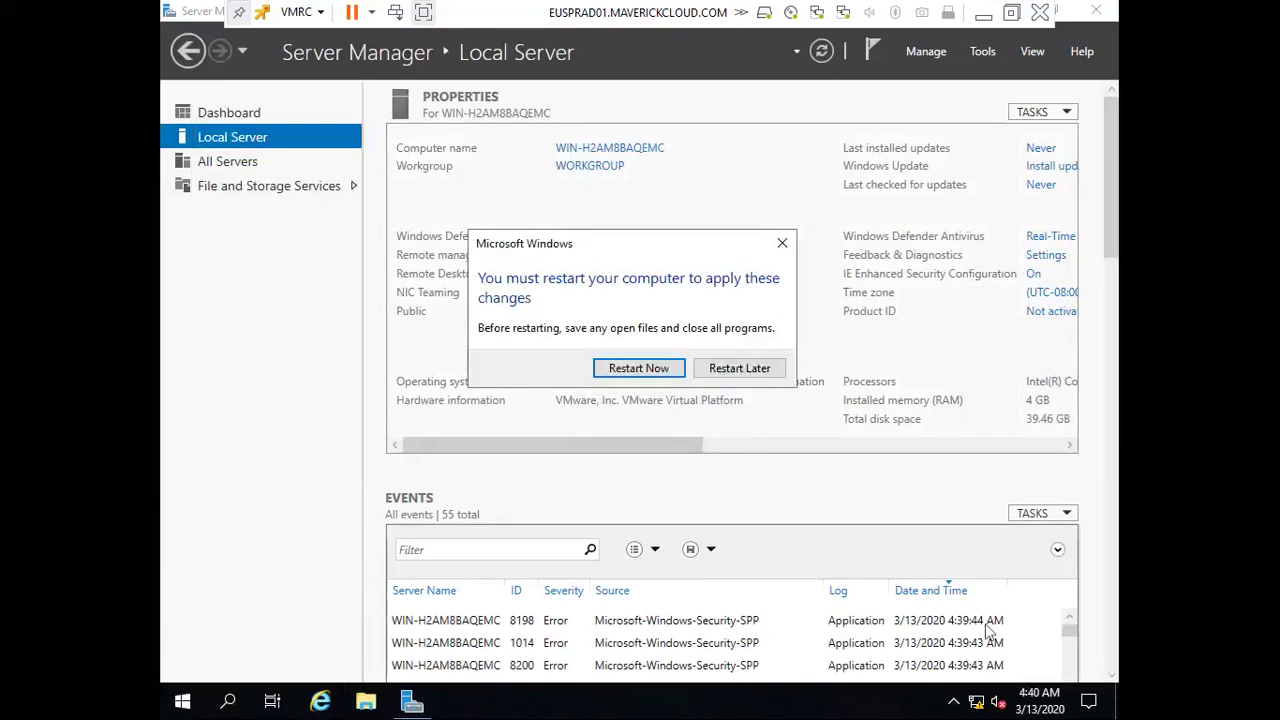
Postpone the restart and turn IE Enhanced Security Configuration off for administrators and users
click(1033, 274)
click(519, 325)
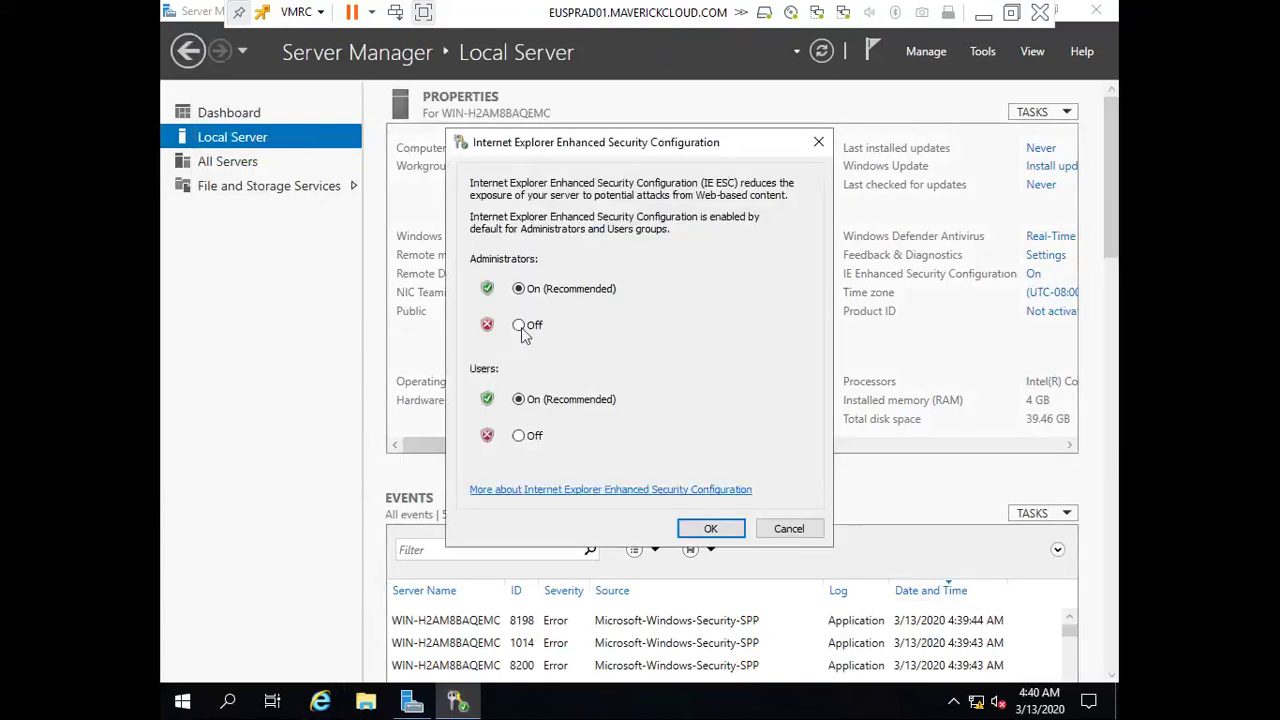
click(519, 436)
click(689, 525)
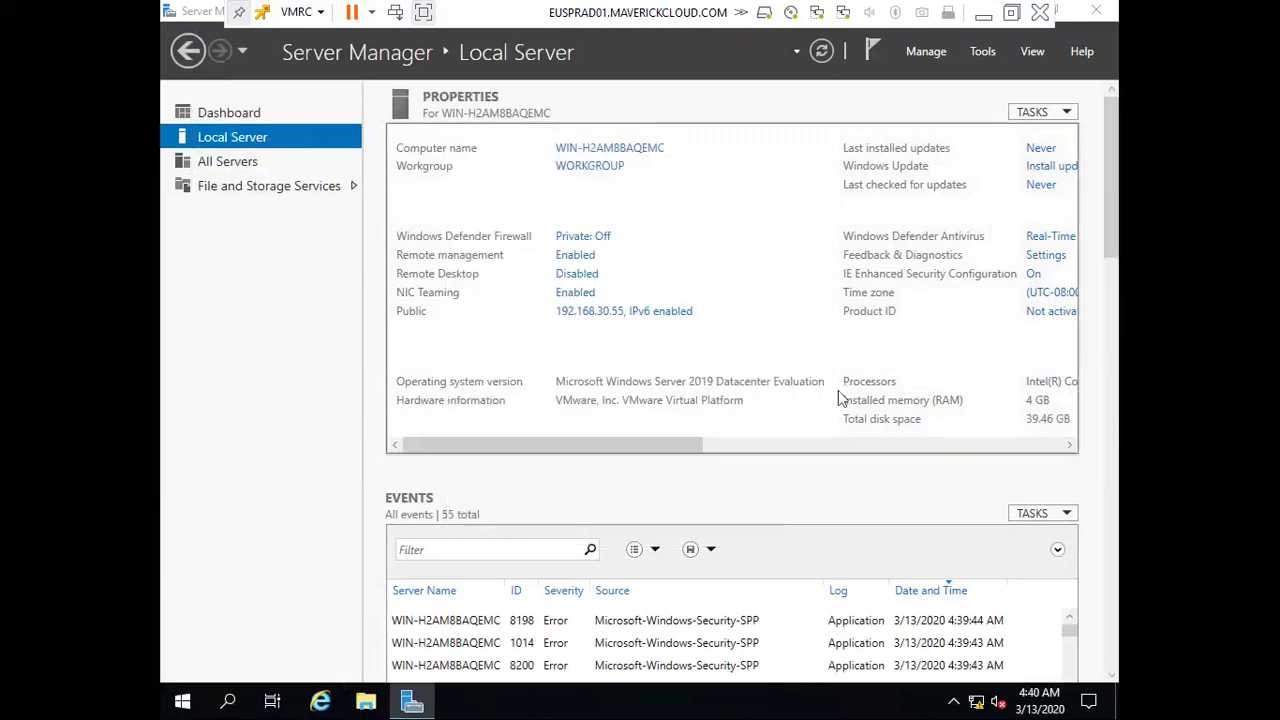
Set the time zone to (UTC+05:30) Chennai, Kolkata, Mumbai, New Delhi
click(1042, 298)
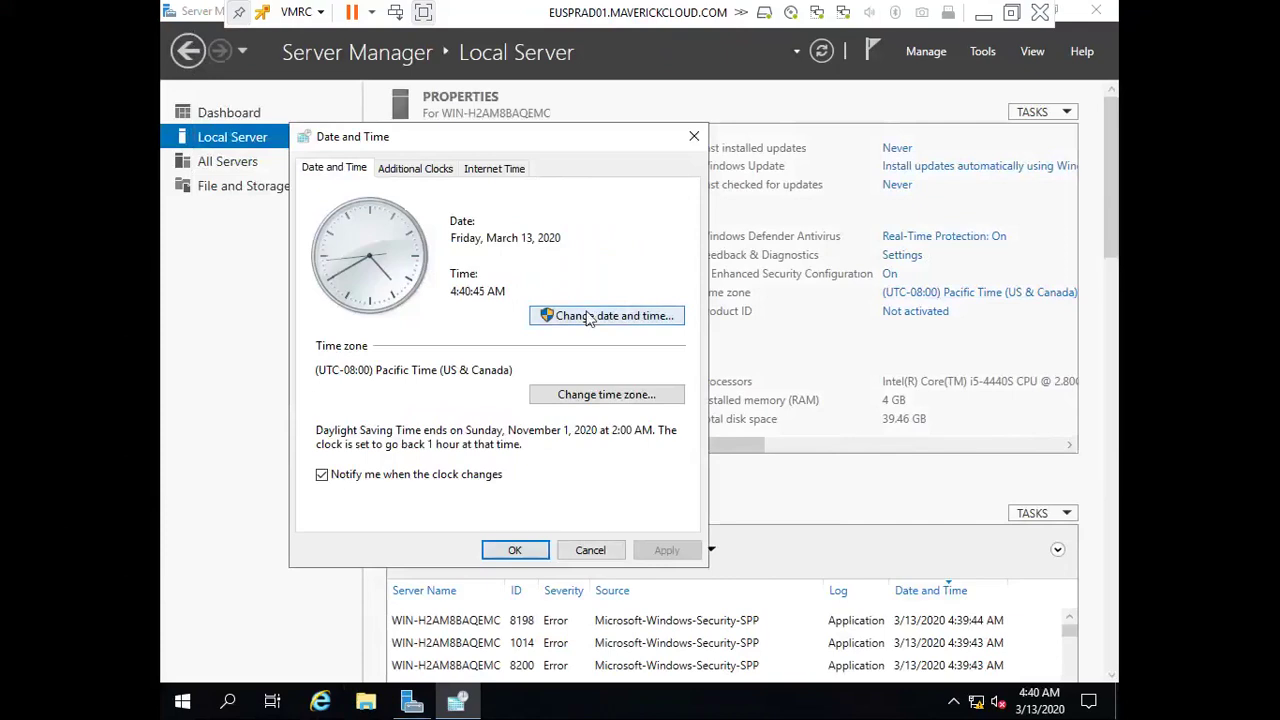
click(586, 317)
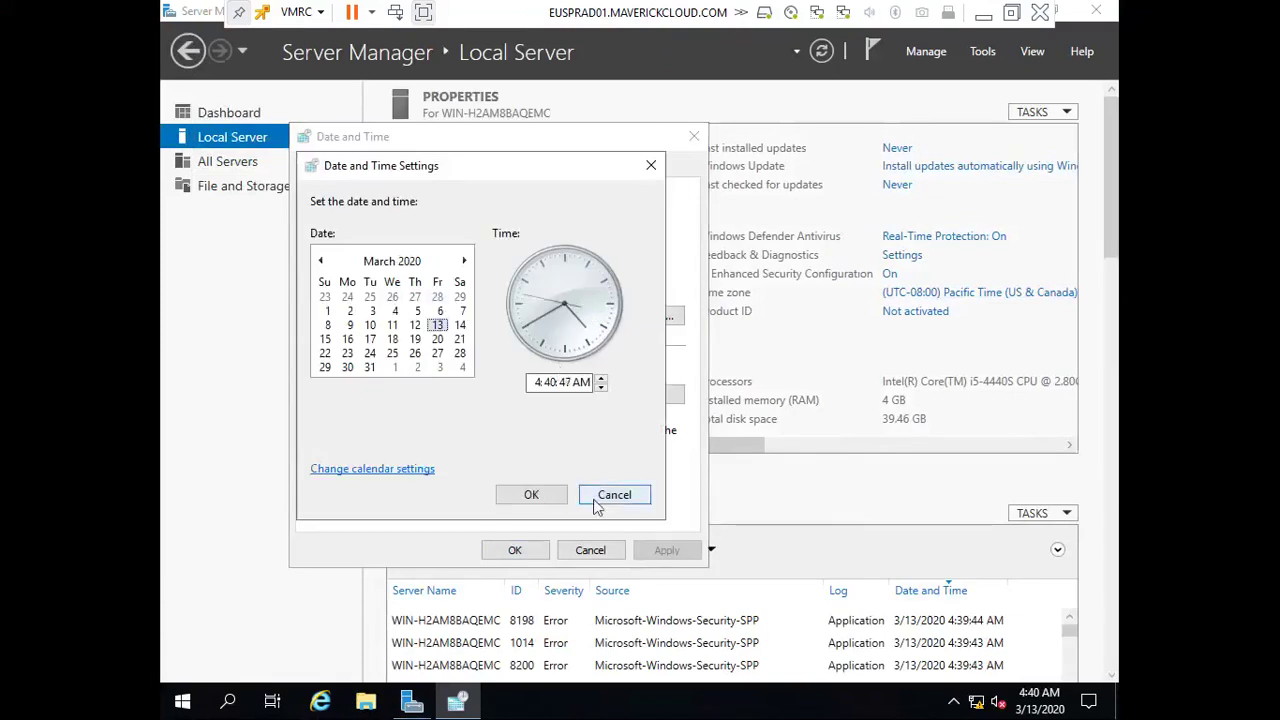
click(600, 496)
click(614, 396)
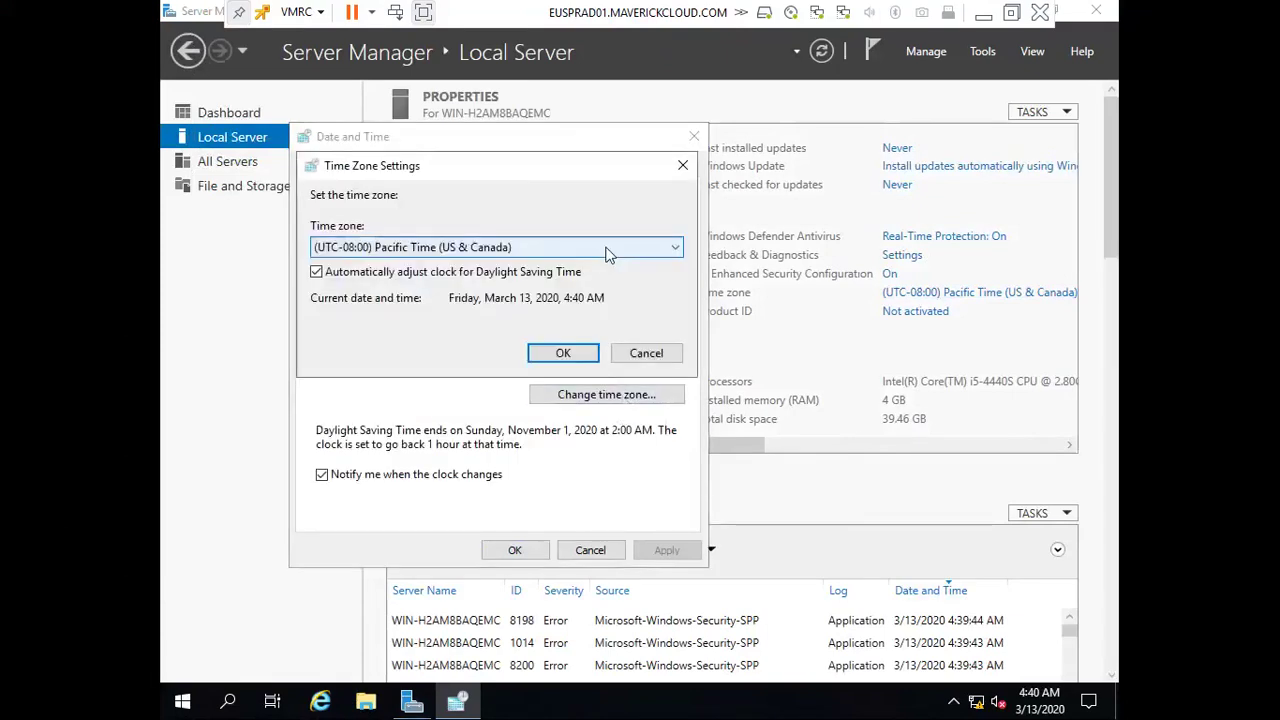
click(565, 247)
scroll(430, 540, down, 11)
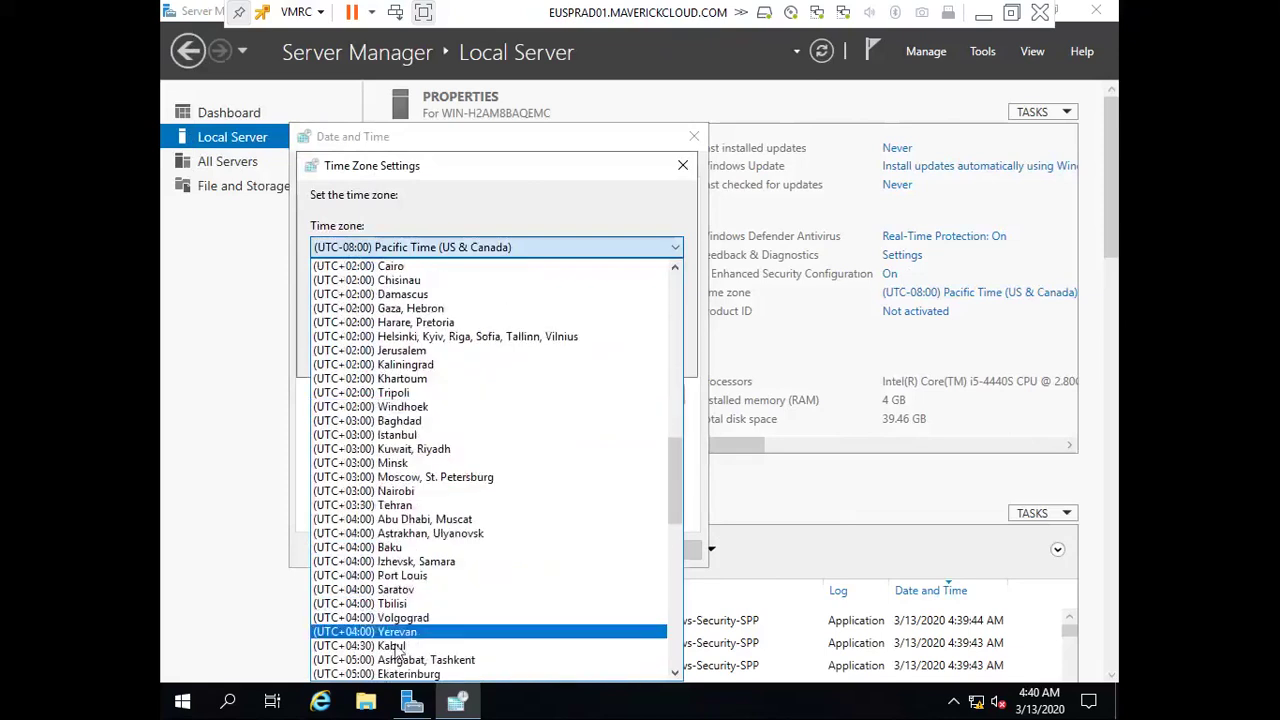
scroll(400, 655, down, 1)
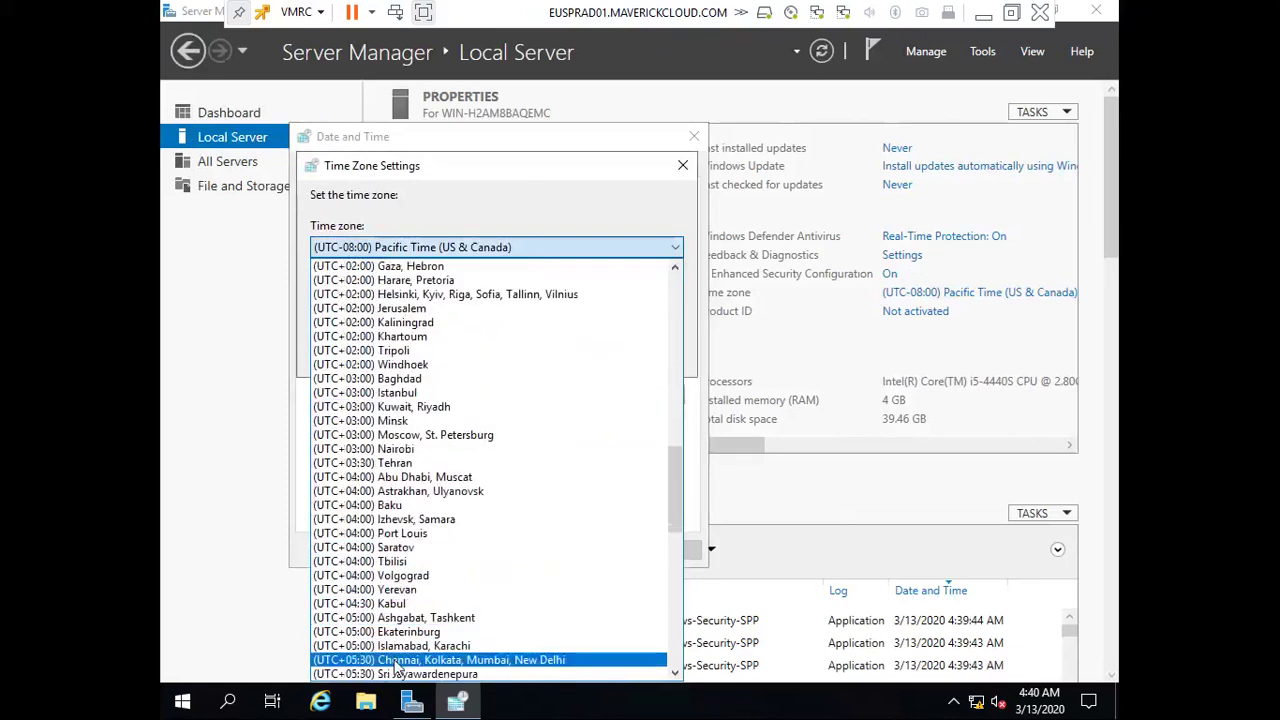
click(400, 660)
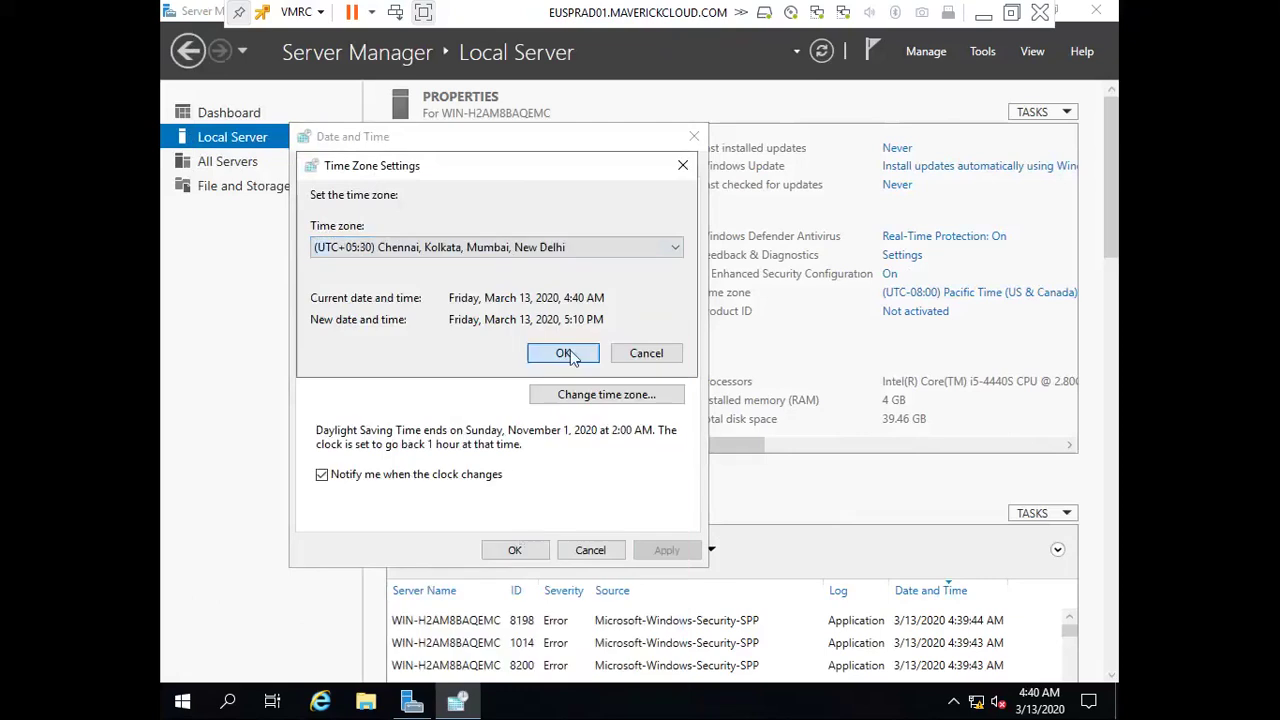
click(565, 358)
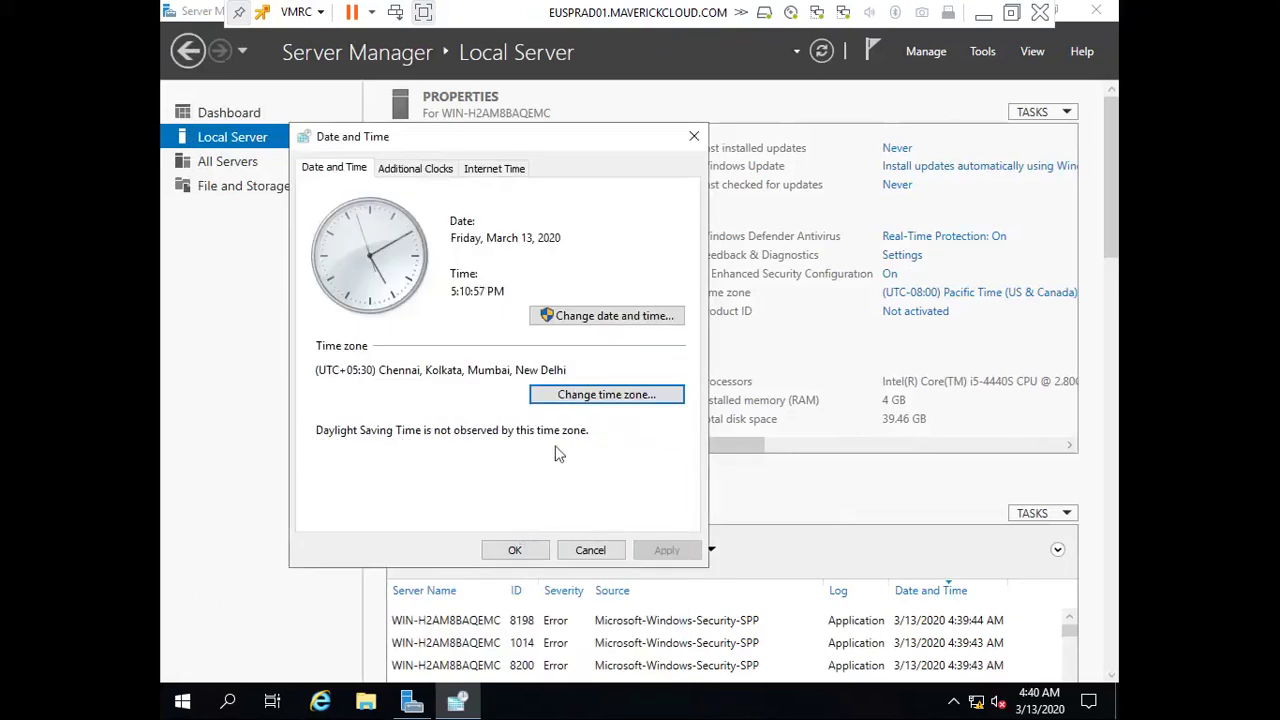
click(515, 550)
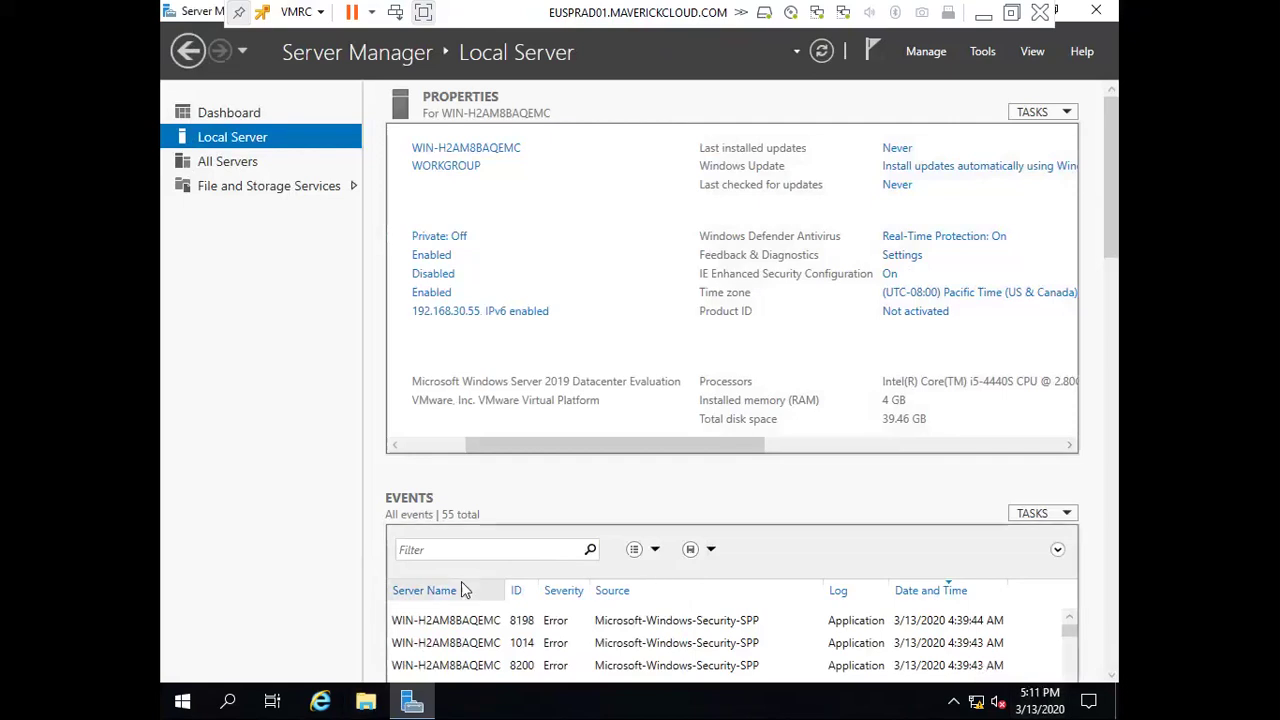
Launch ncpa.cpl and open the Public adapter's IPv4 properties
key(super+r)
text(ncpa.cpl)
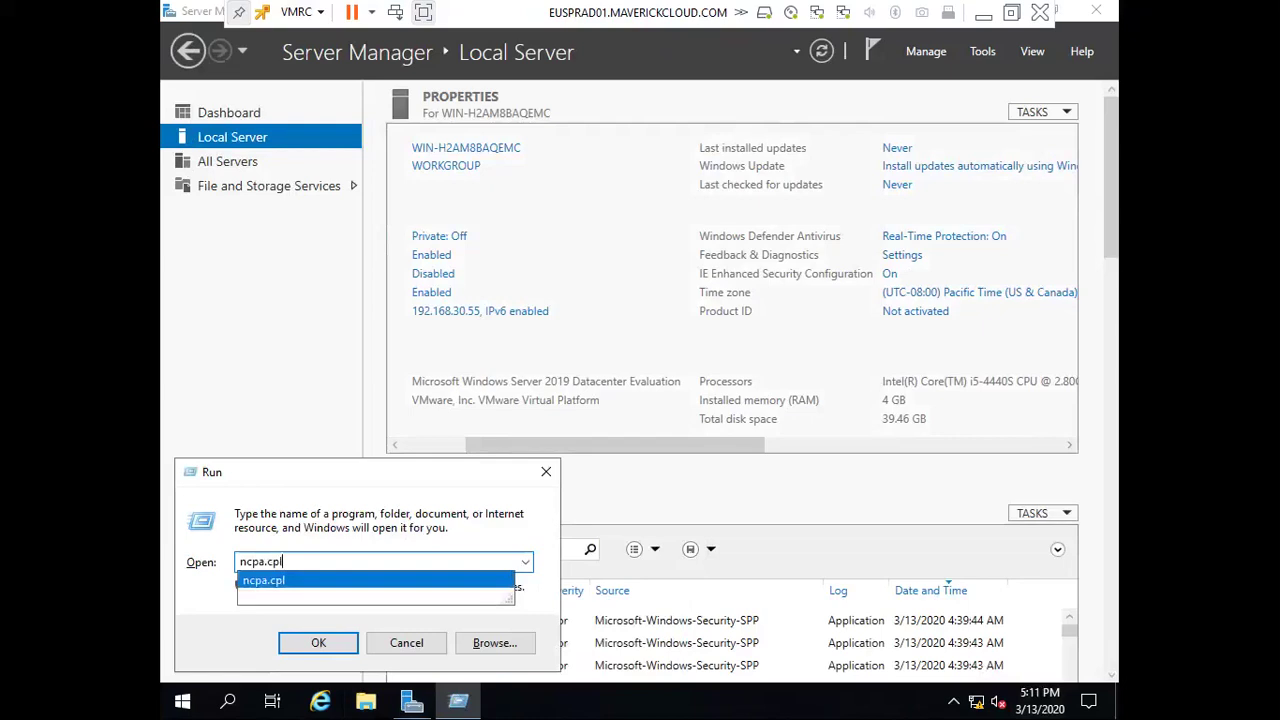
key(Return)
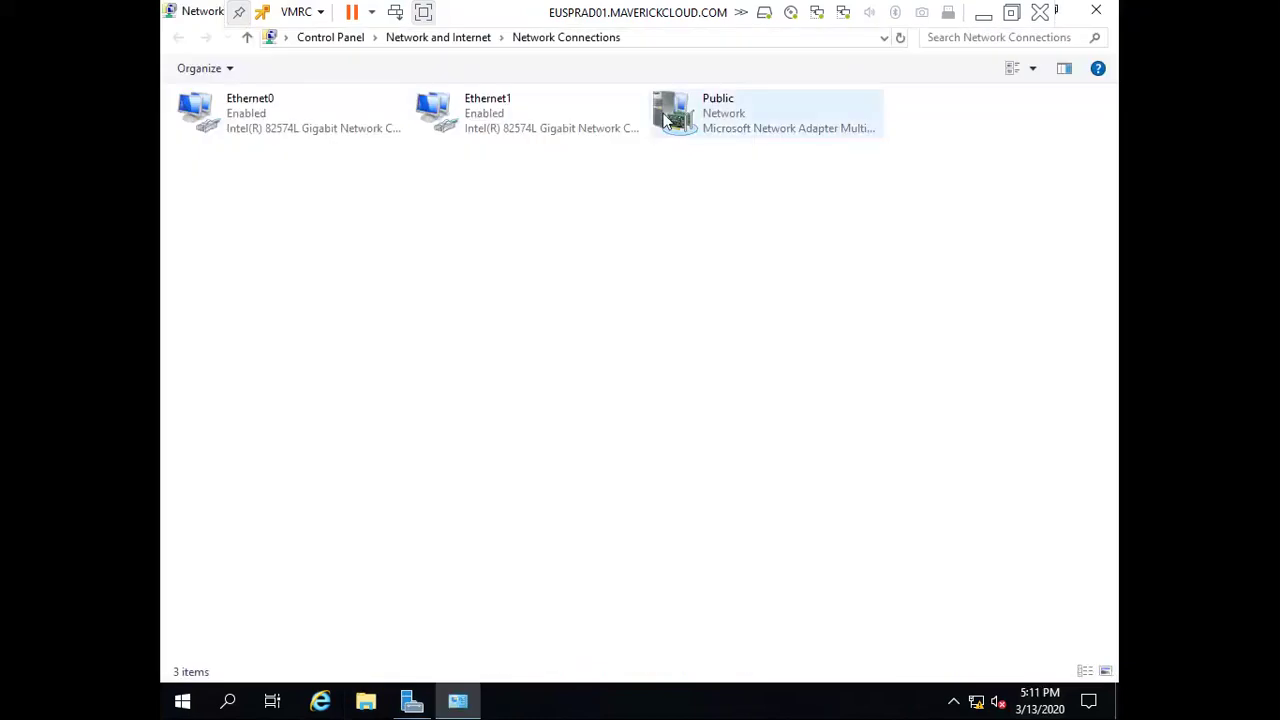
double_click(668, 118)
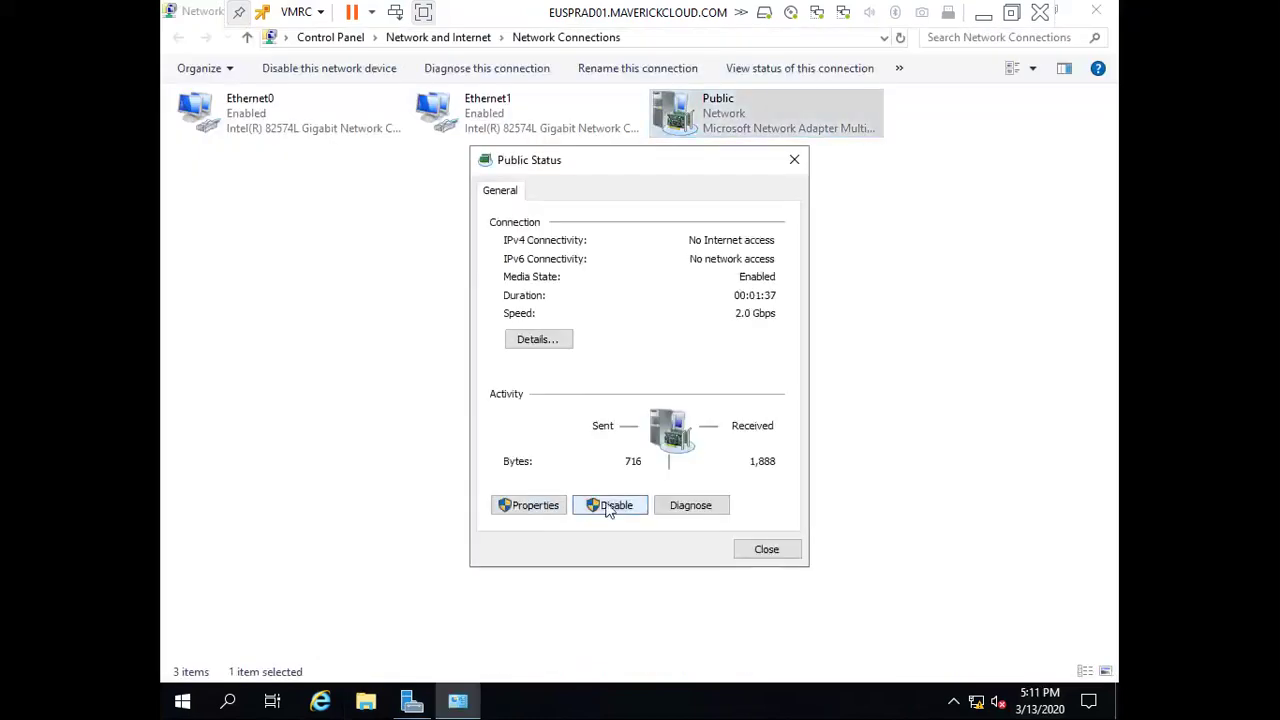
click(543, 514)
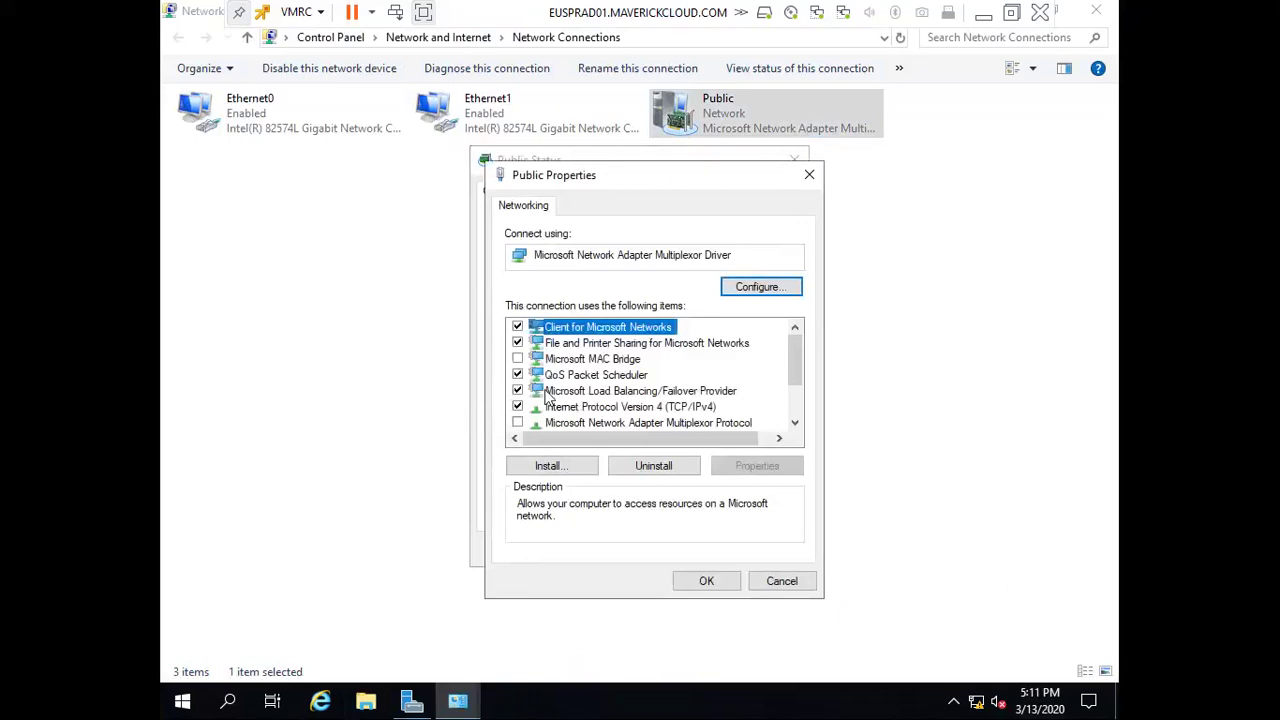
click(586, 409)
double_click(588, 412)
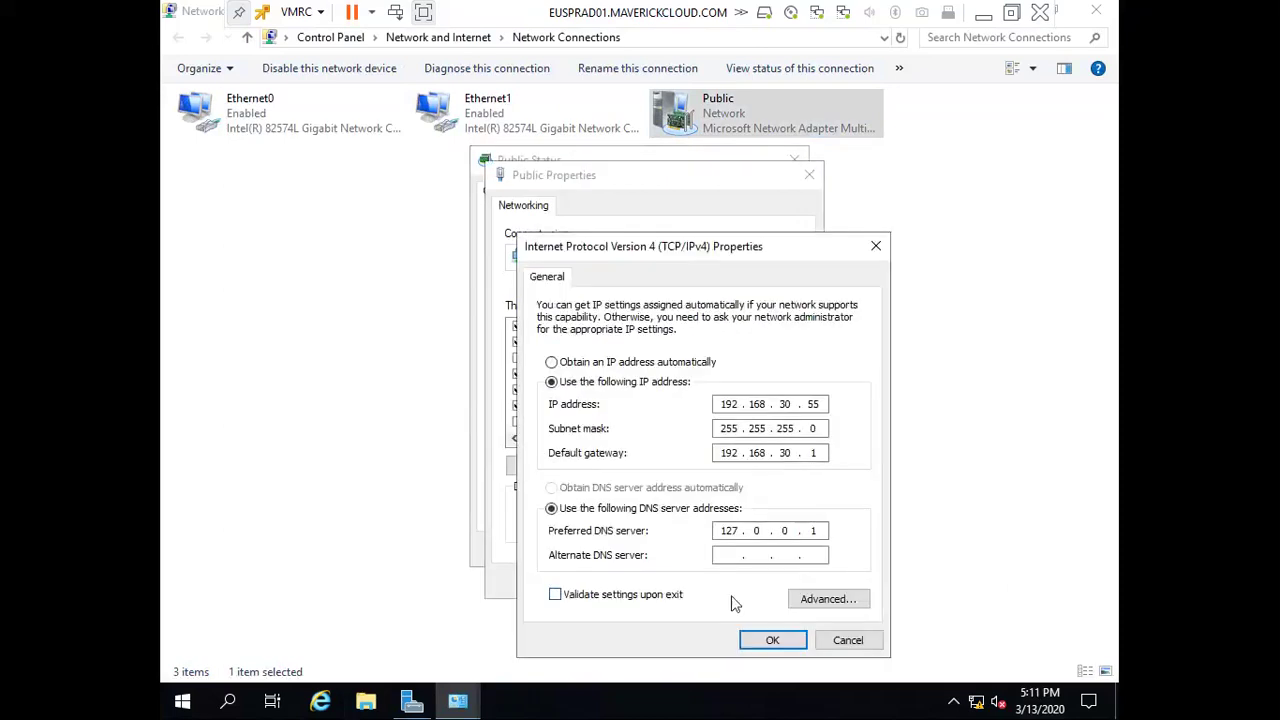
Set preferred DNS 8.8.8.8 and alternate 8.8.4.4, then close the adapter dialogs
text(8.8.8.8)
click(823, 531)
key(BackSpace)
key(BackSpace)
key(BackSpace)
key(BackSpace)
key(BackSpace)
key(BackSpace)
text(8.8.8.8)
click(817, 555)
key(BackSpace)
key(BackSpace)
text(44)
click(772, 640)
click(711, 585)
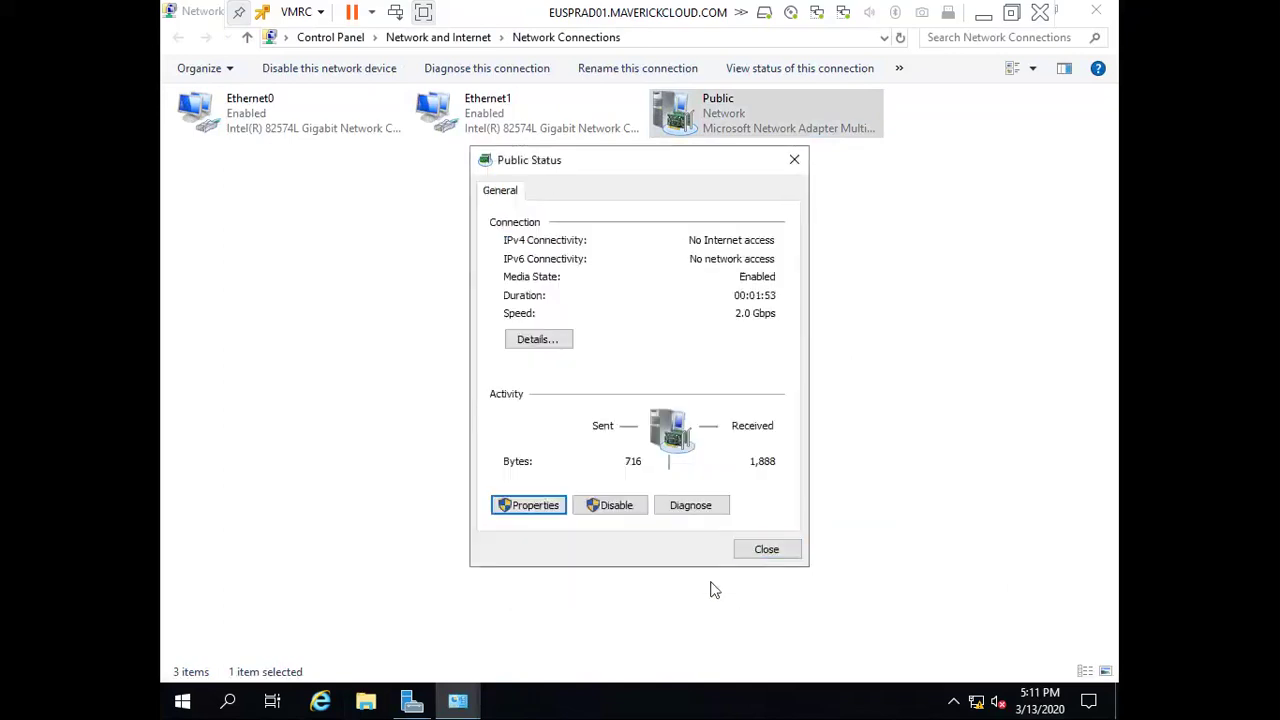
click(756, 552)
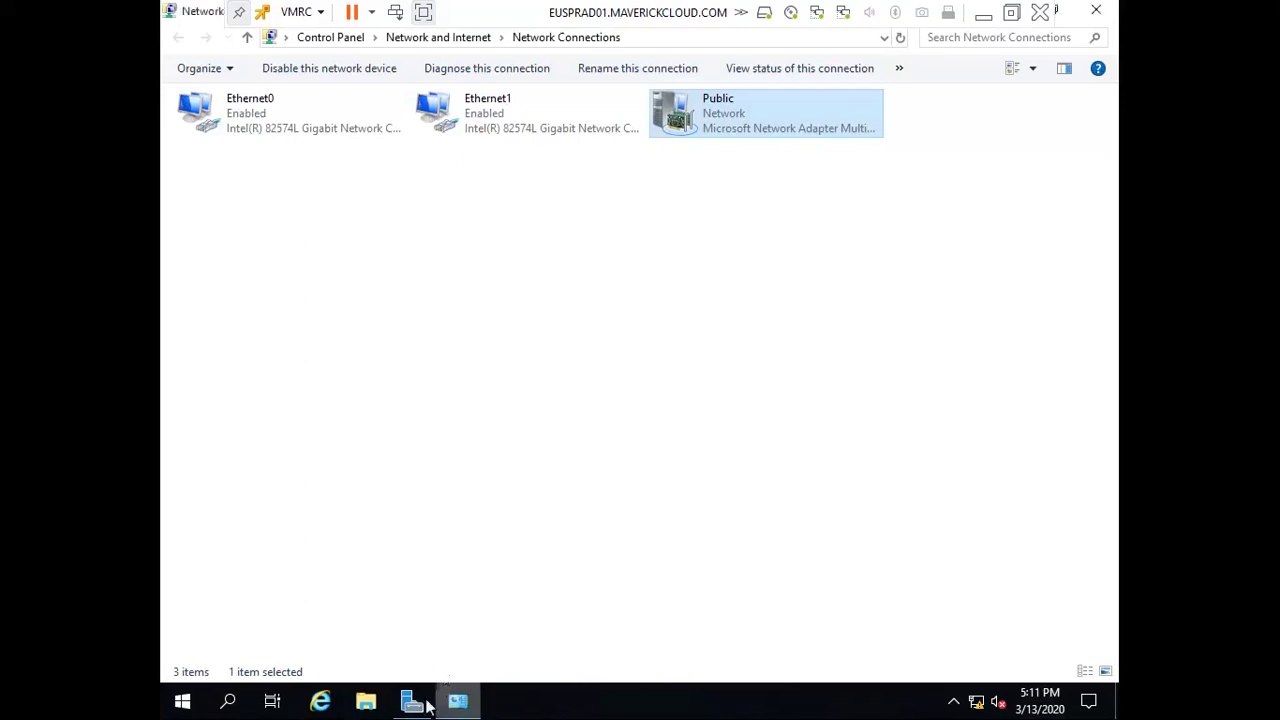
Refresh the Local Server properties in Server Manager
click(424, 703)
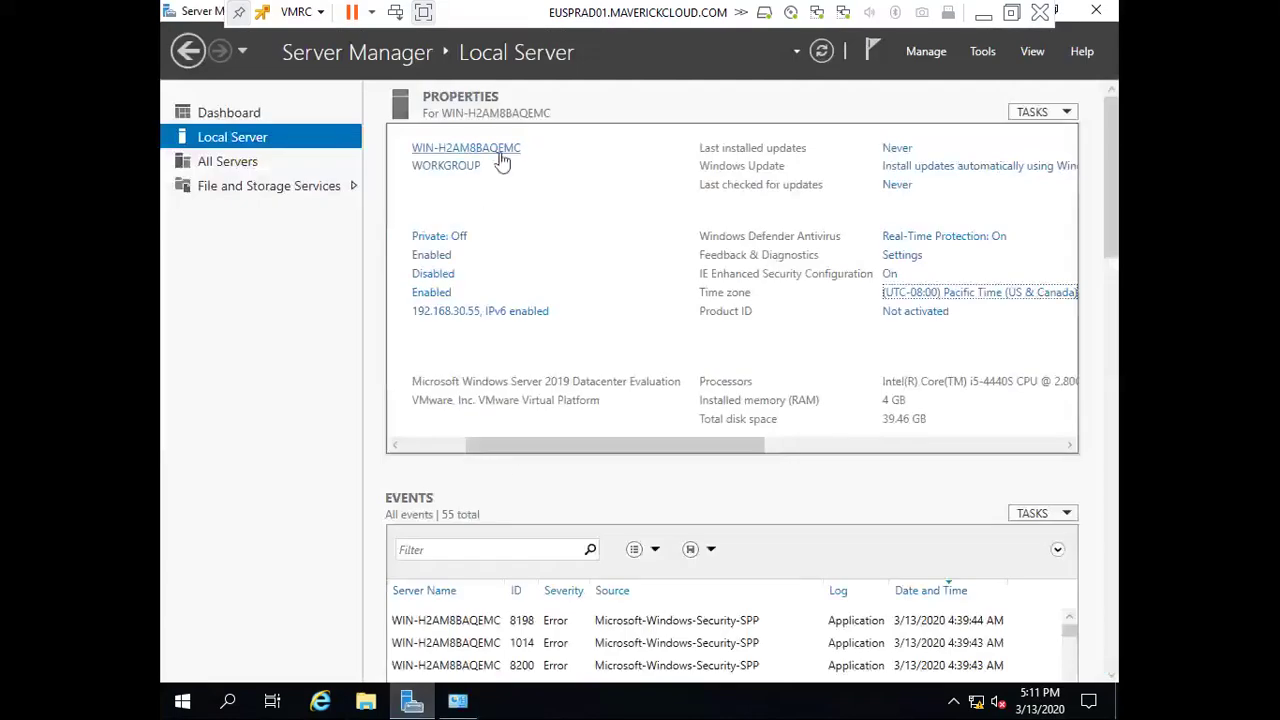
drag(531, 446, 466, 446)
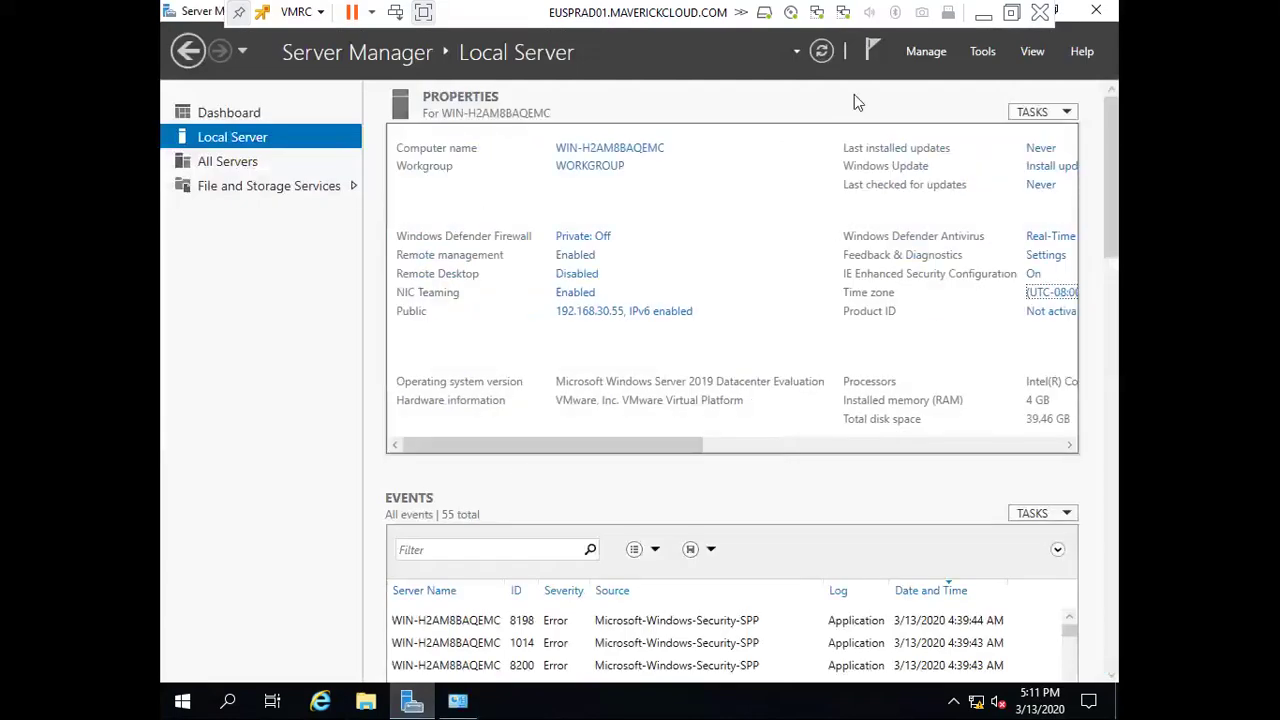
click(825, 52)
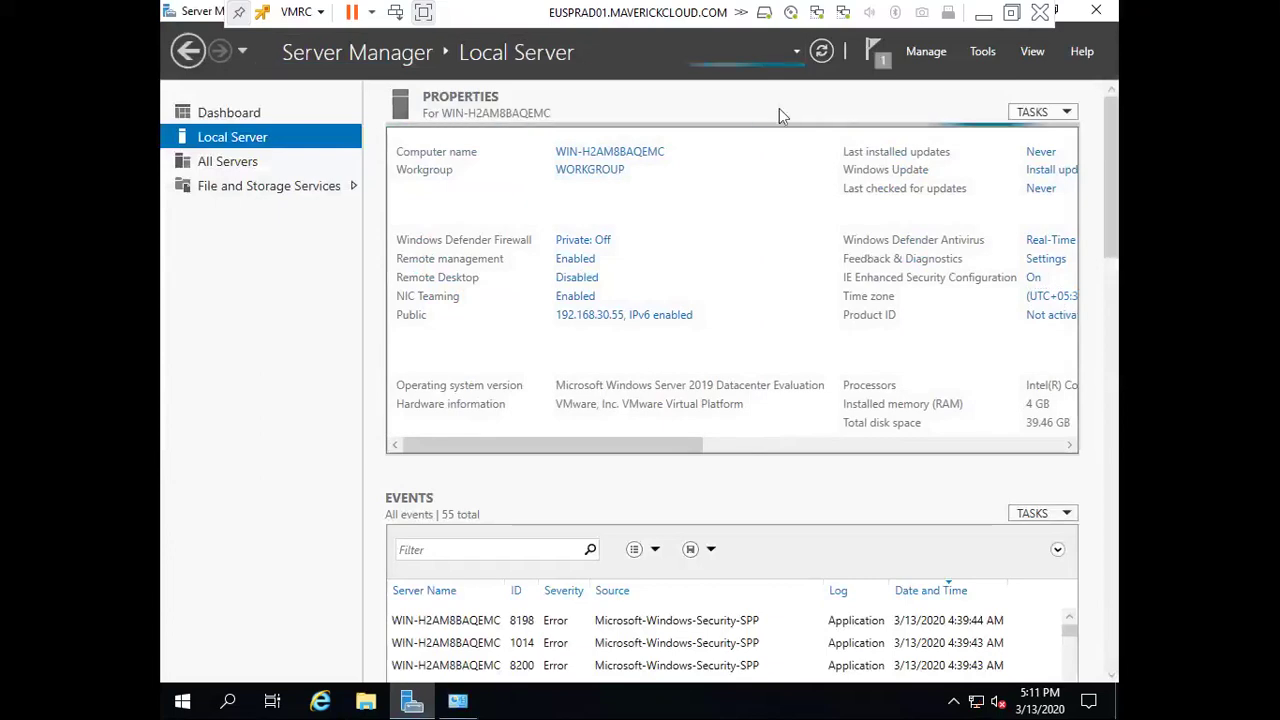
Restart the server from the Start menu power options, confirming the restart
click(458, 700)
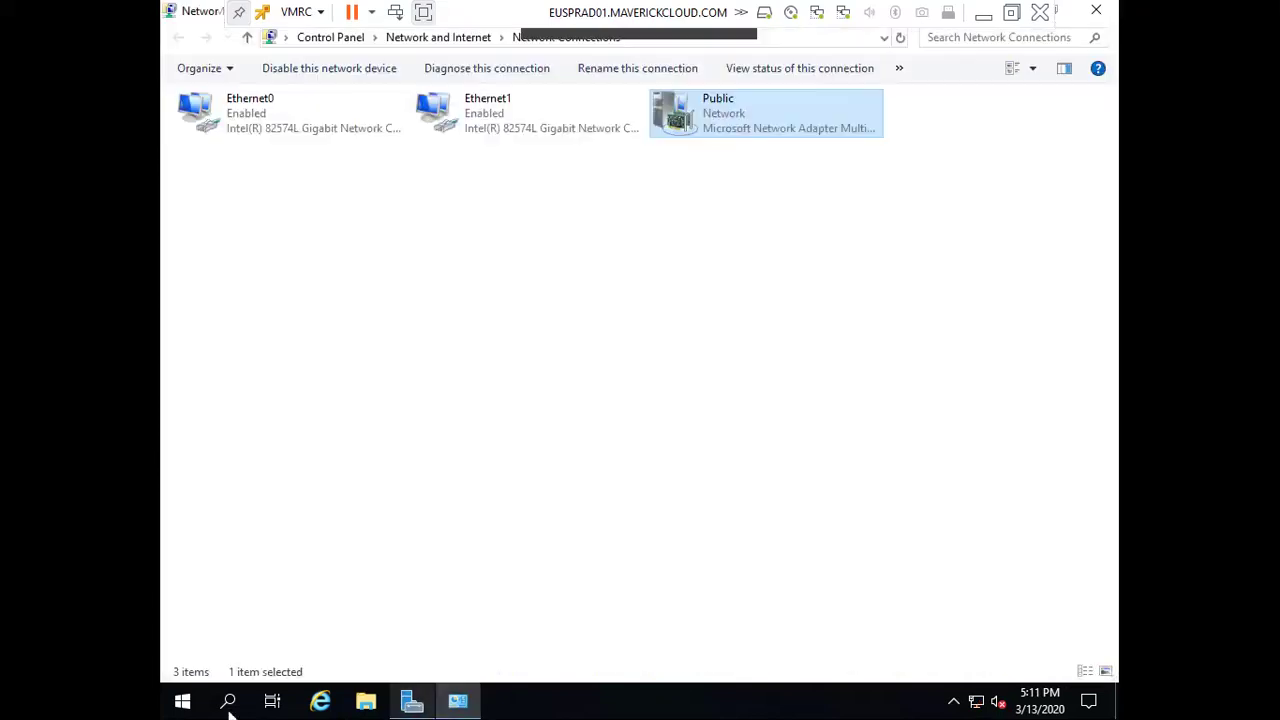
click(183, 700)
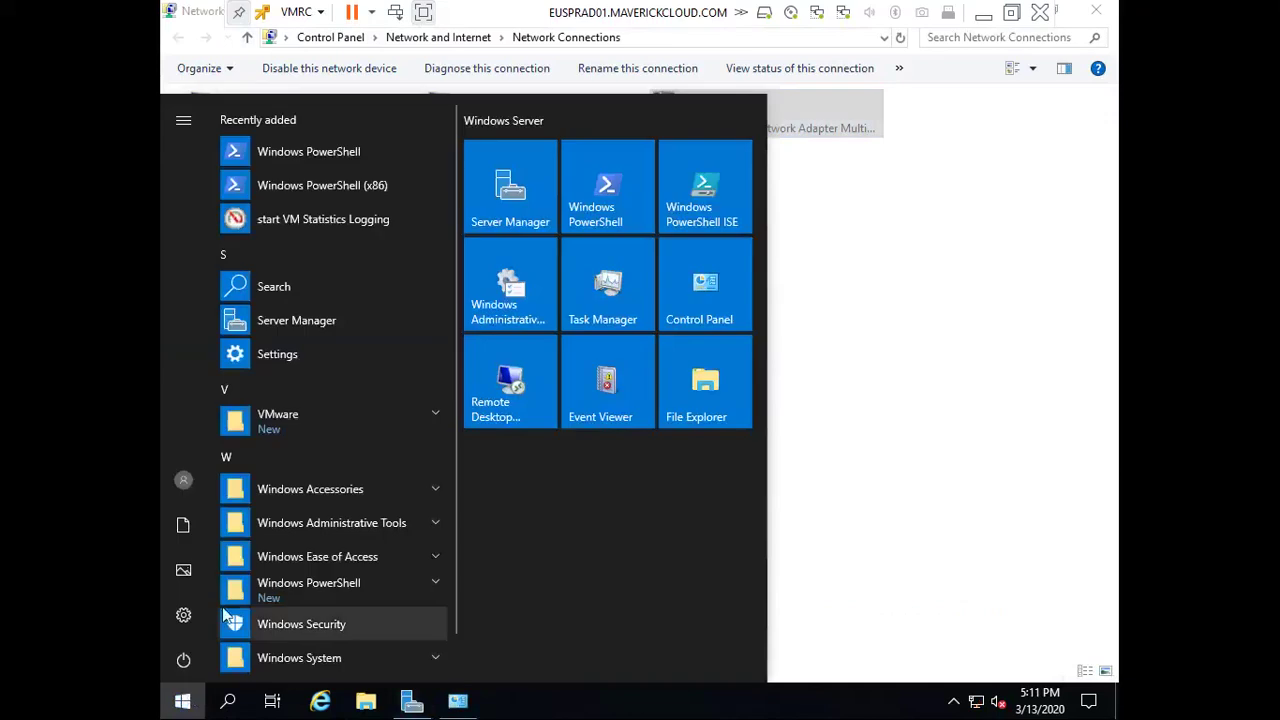
click(183, 660)
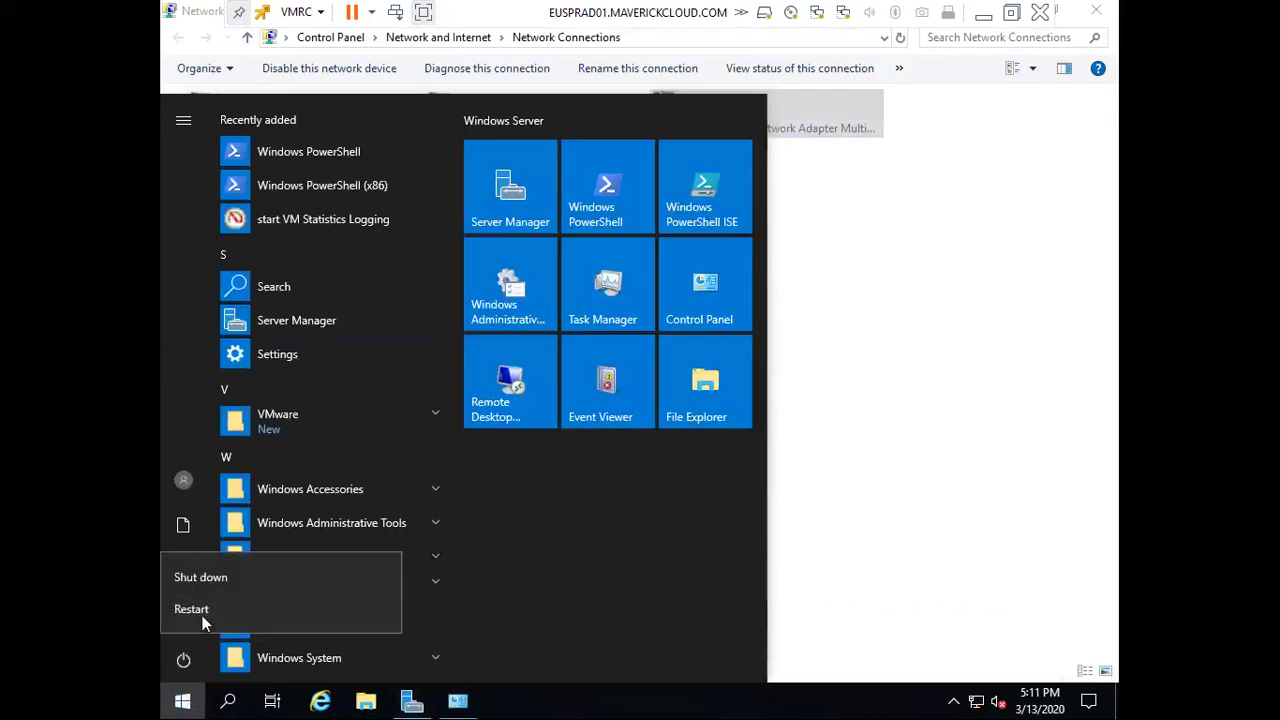
click(207, 609)
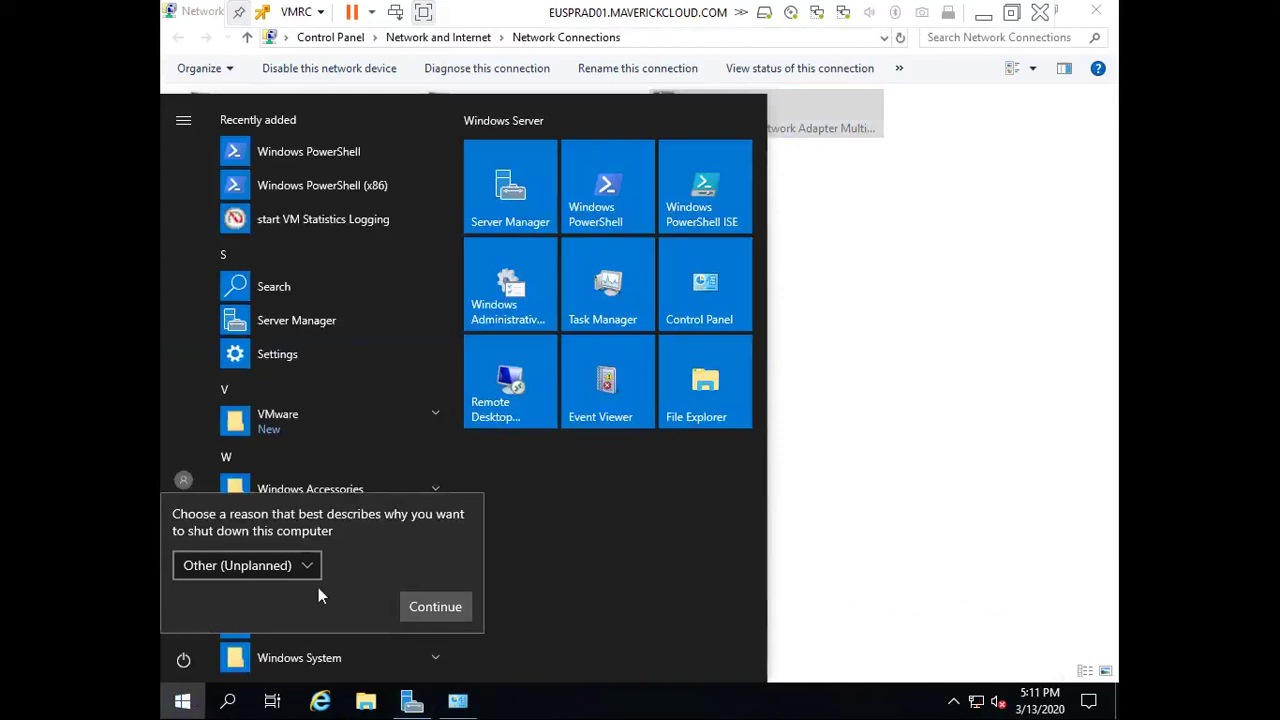
click(434, 606)
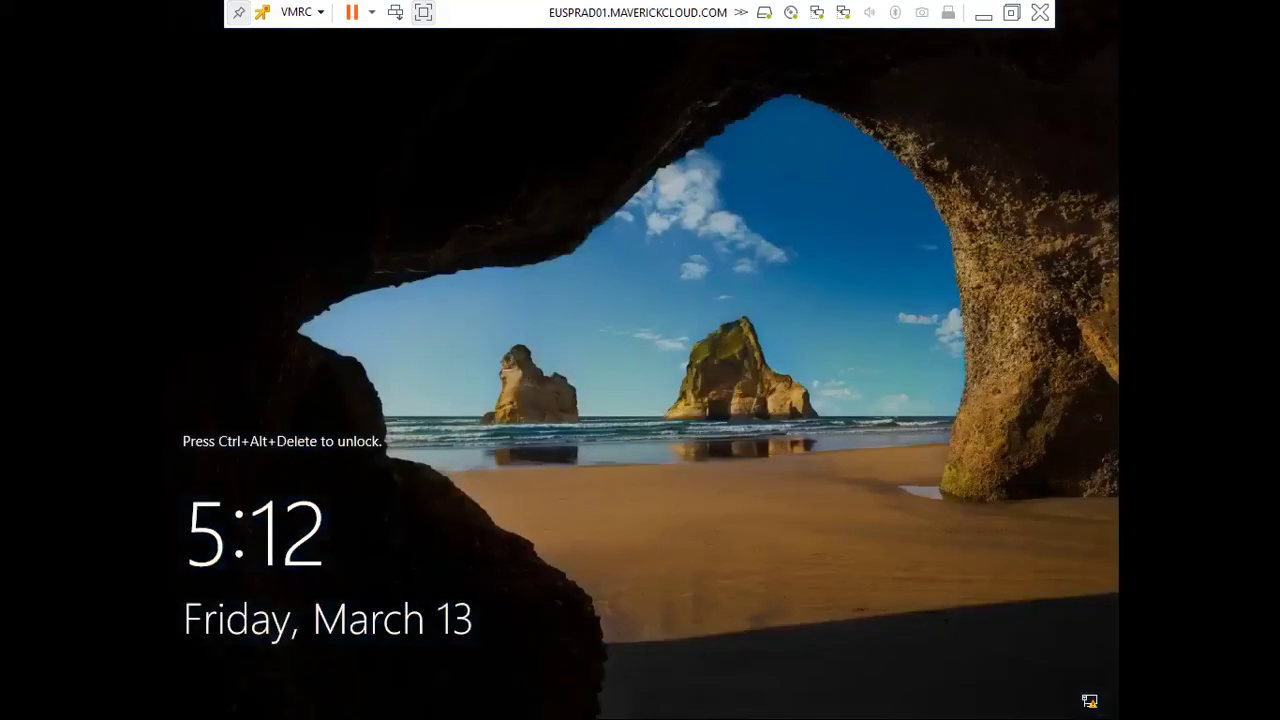
Sign back in as Administrator, retrying the password, and check the taskbar clock
key(ctrl+alt+Delete)
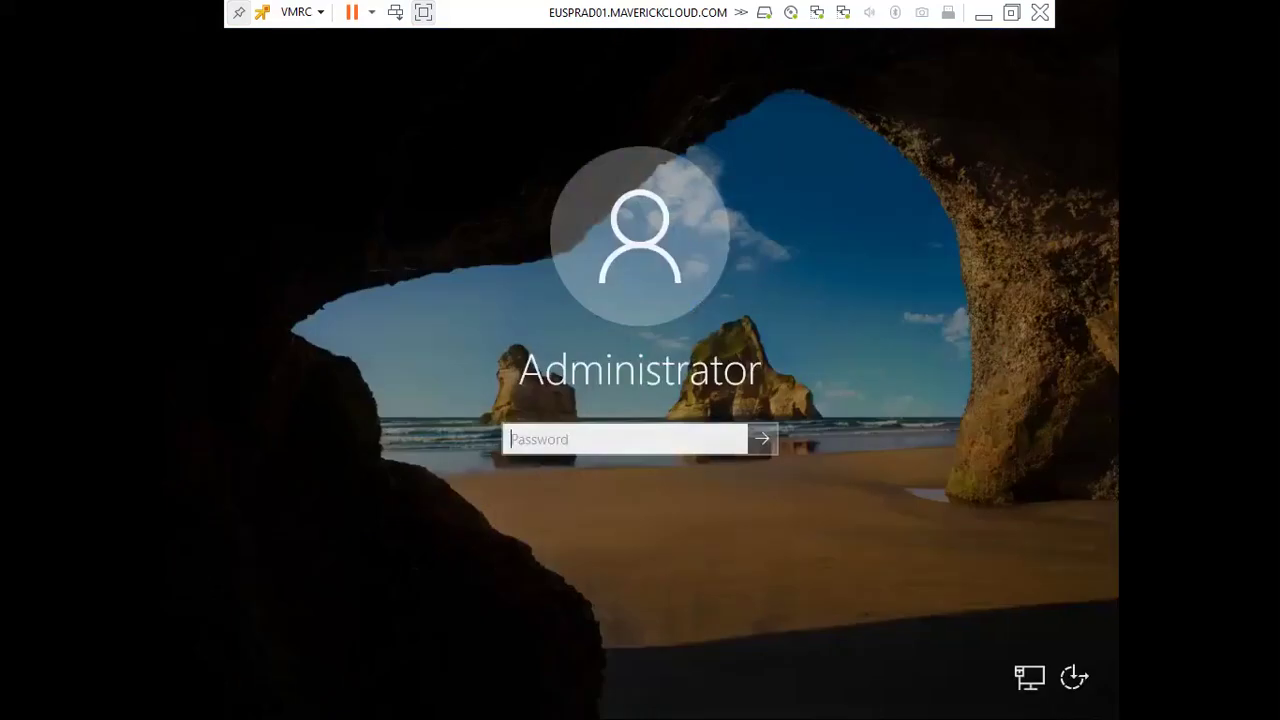
text(••••••••••)
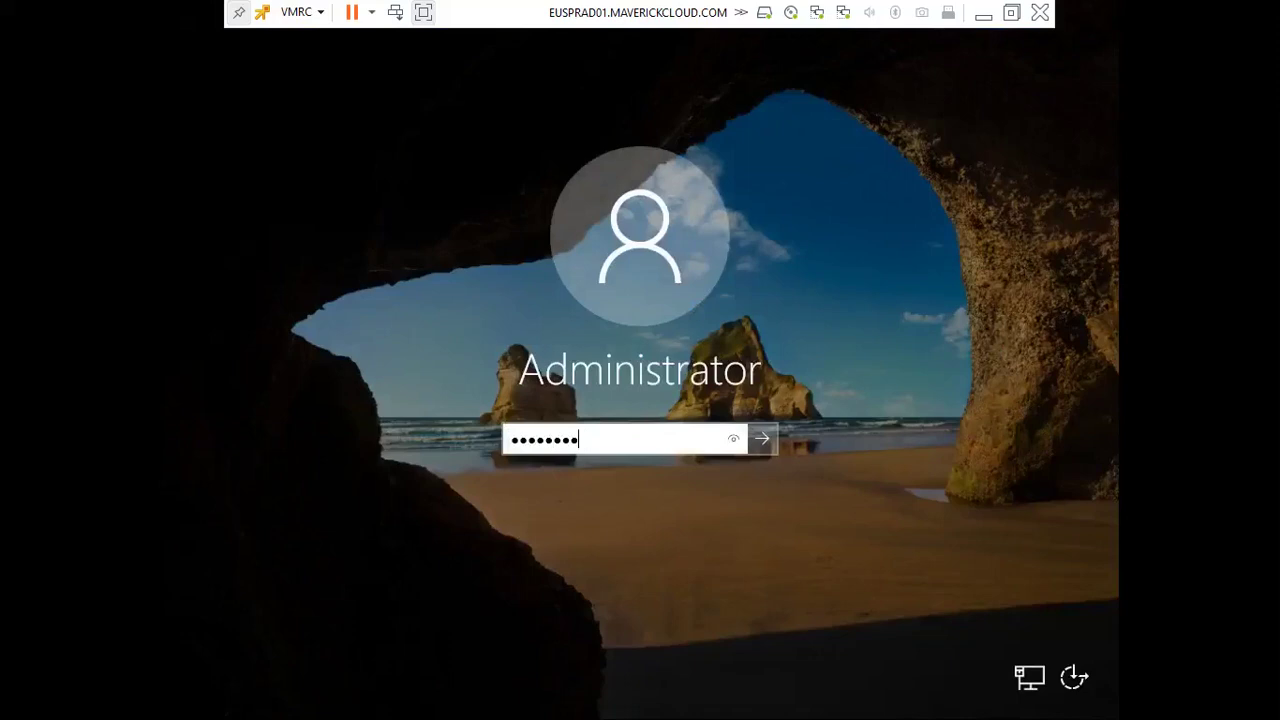
key(Return)
key(Return)
text(•••••••)
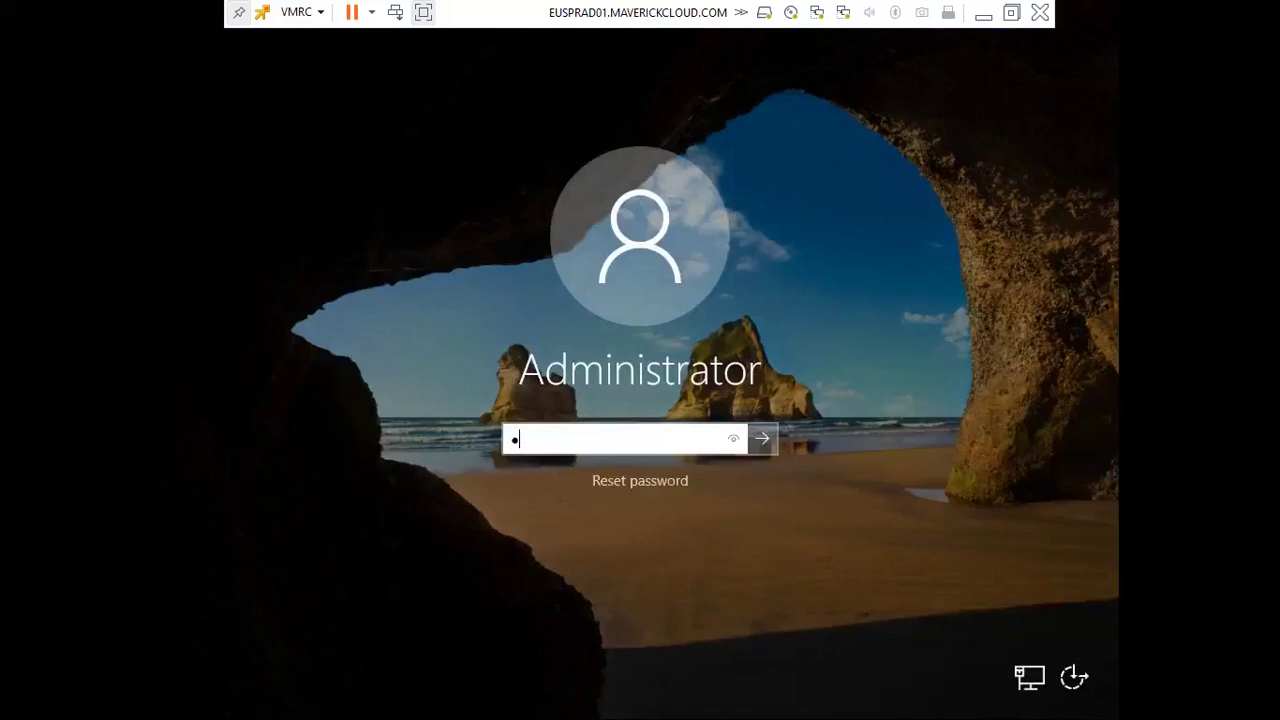
text(••)
key(Return)
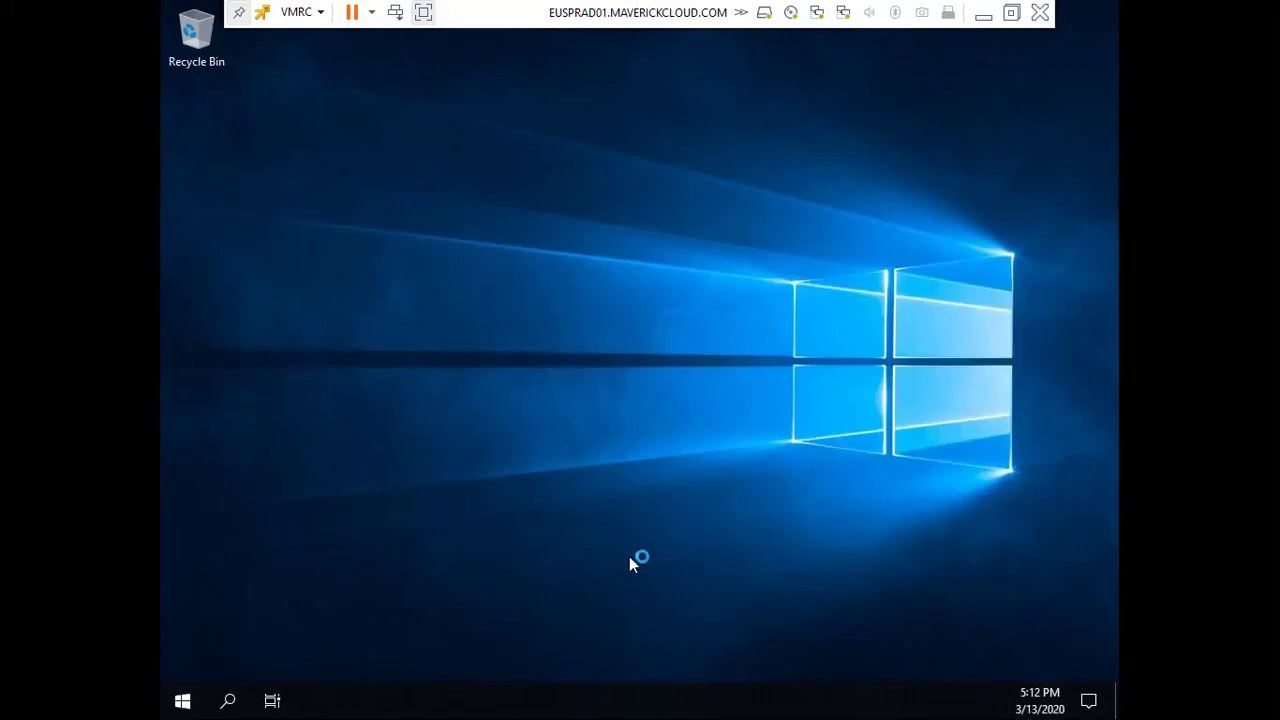
click(1045, 706)
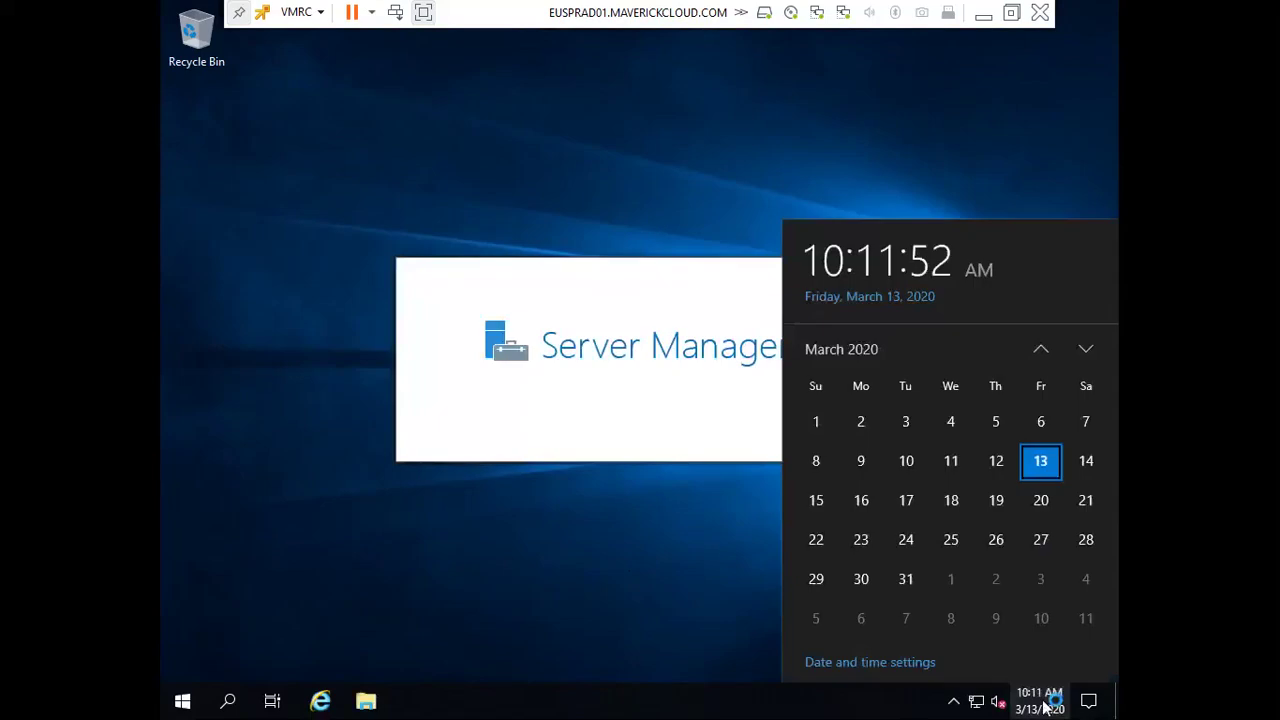
click(621, 582)
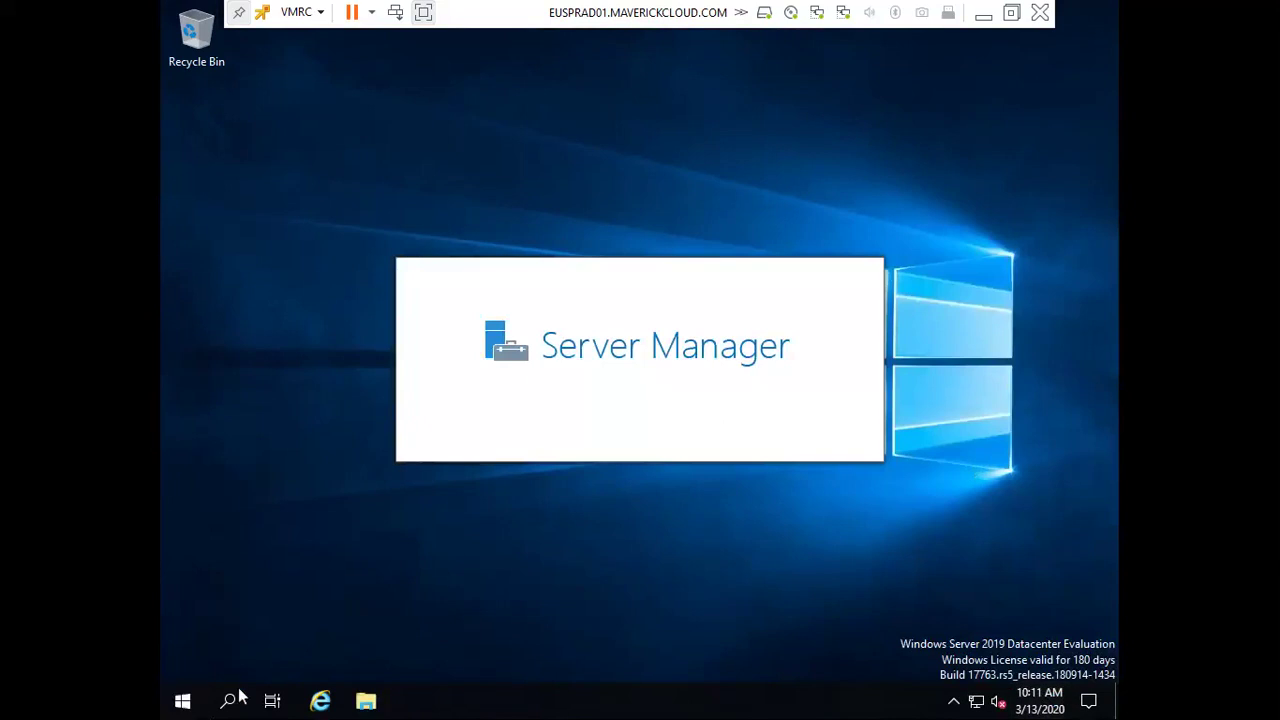
Run ncpa.cpl and open the Public adapter's IPv4 settings
click(182, 700)
key(super+r)
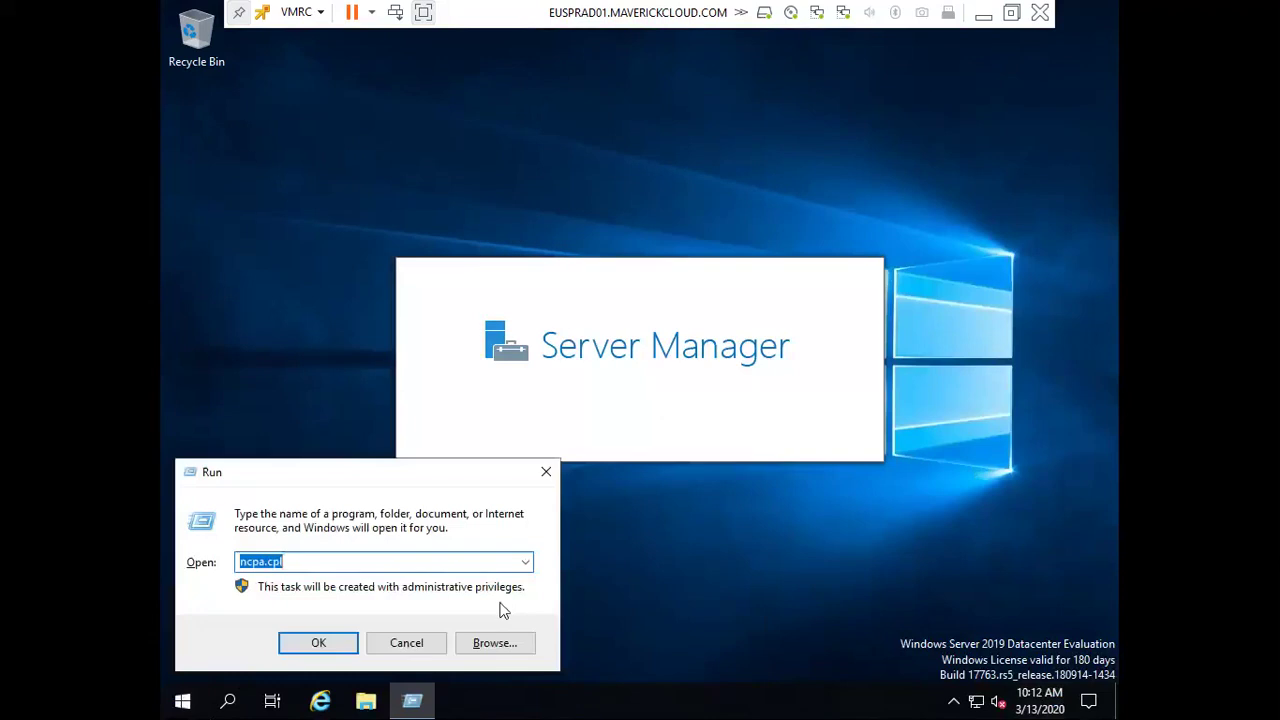
key(Return)
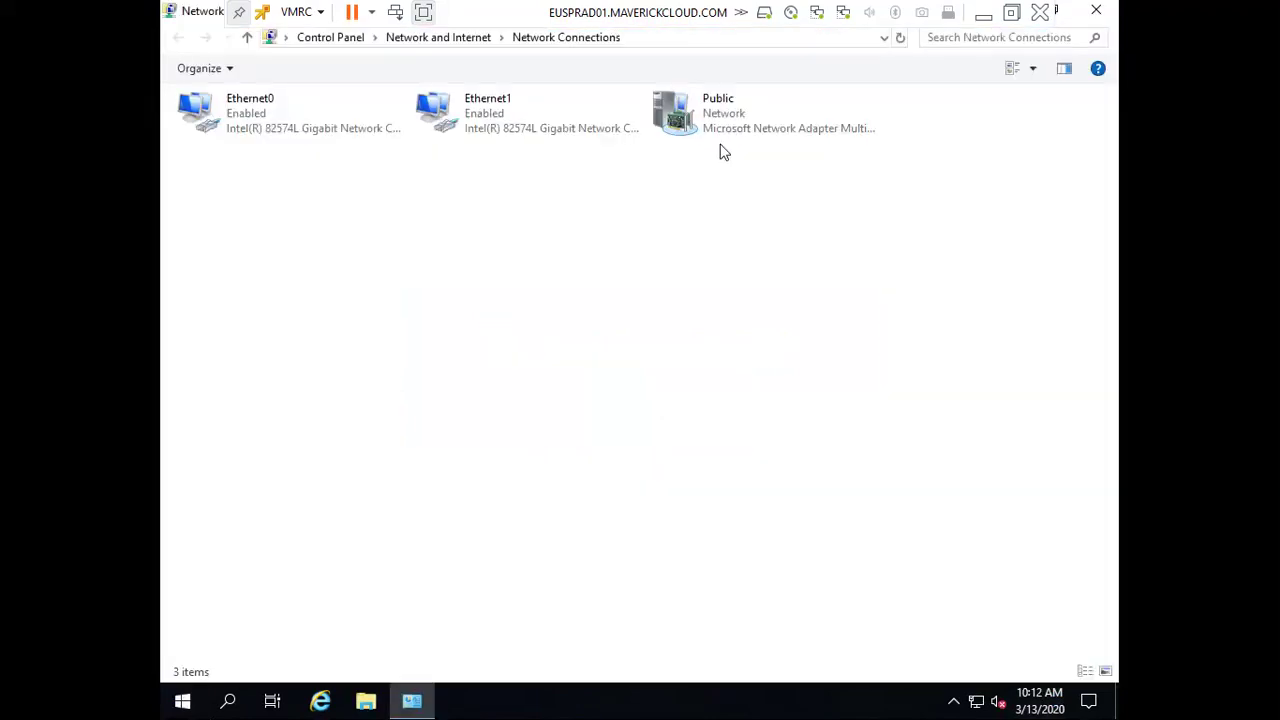
double_click(722, 125)
click(536, 510)
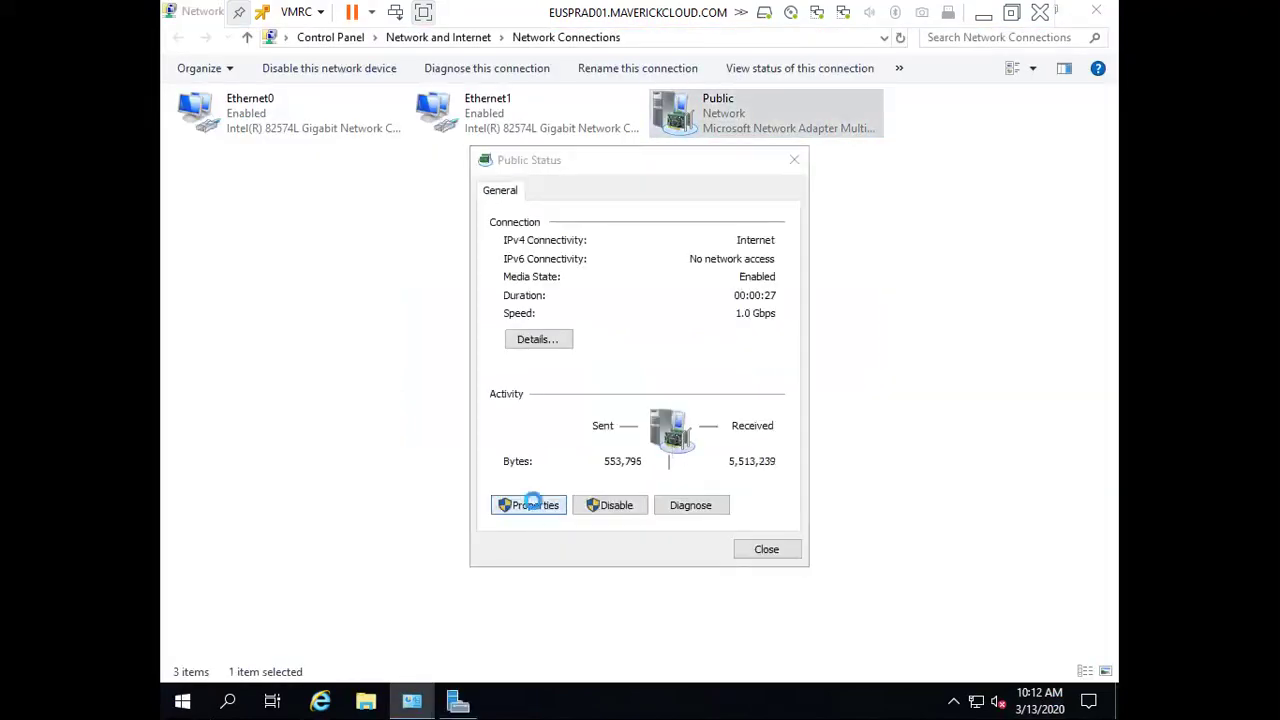
double_click(645, 407)
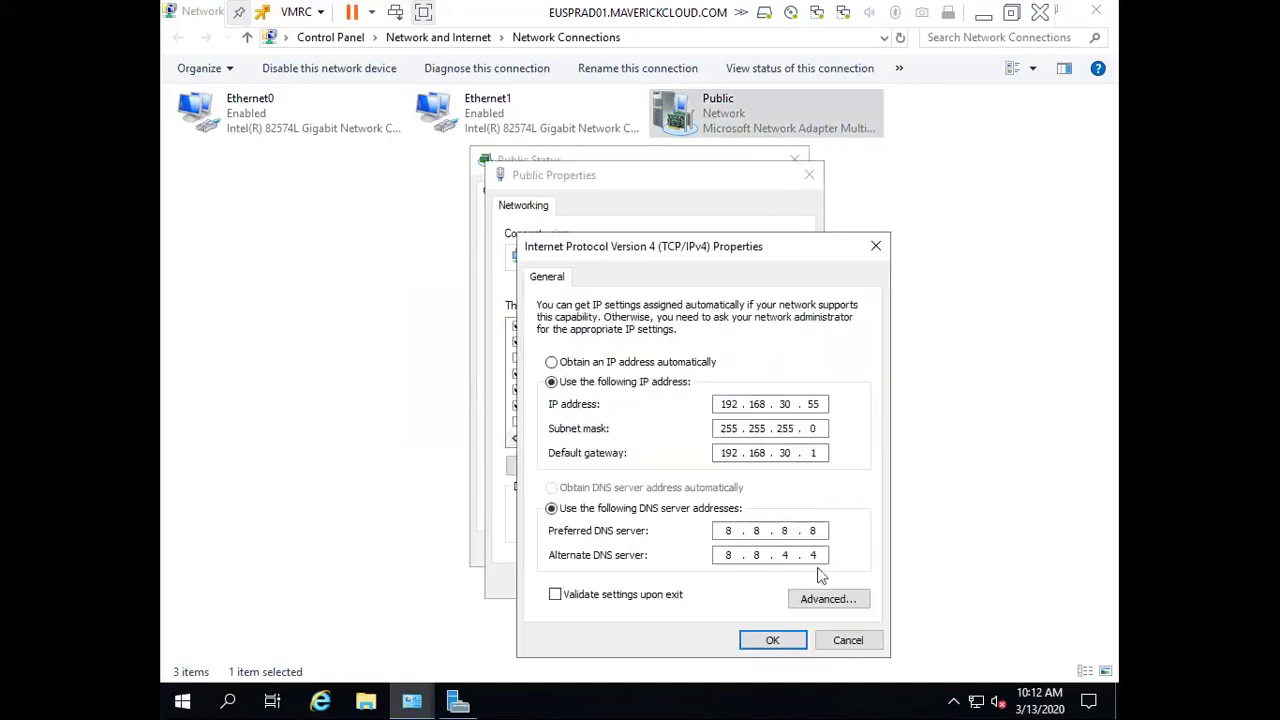
Edit preferred DNS to 127.0.0.1, then cancel and close all network dialogs
key(BackSpace)
key(BackSpace)
key(BackSpace)
key(BackSpace)
text(127.0.0.1)
key(Tab)
key(BackSpace)
key(BackSpace)
key(BackSpace)
key(BackSpace)
click(821, 643)
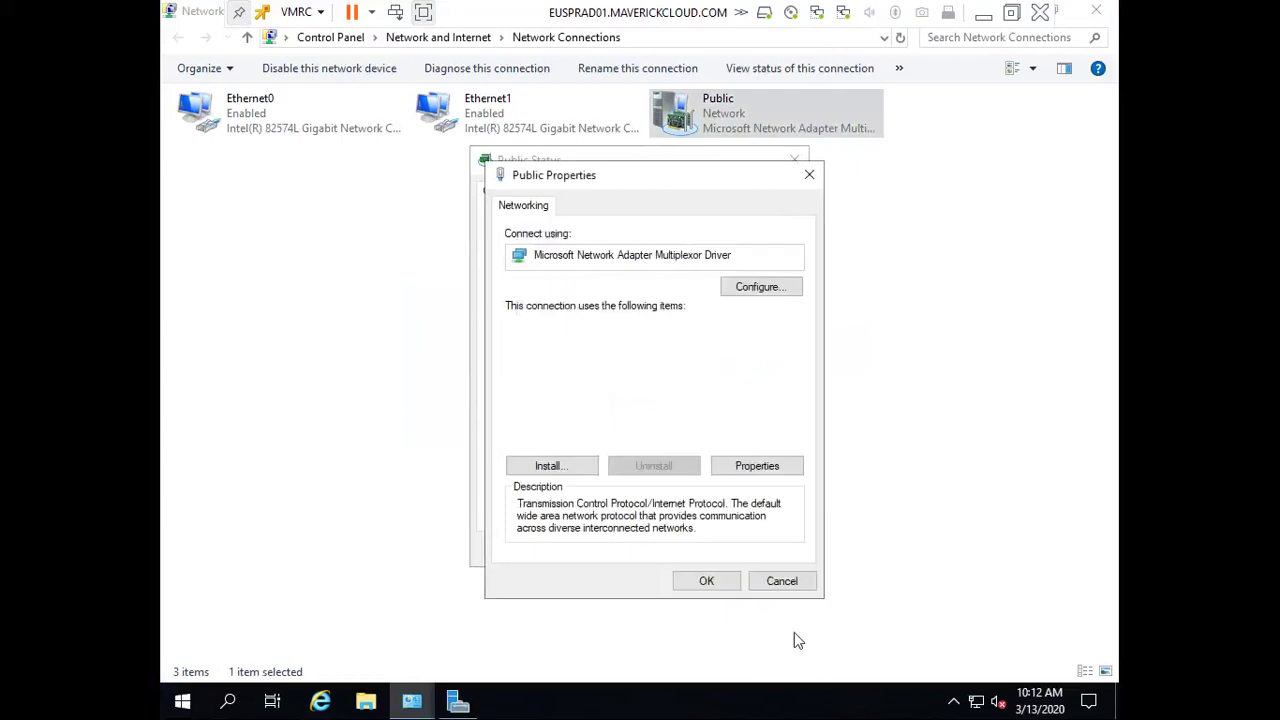
click(707, 581)
click(743, 557)
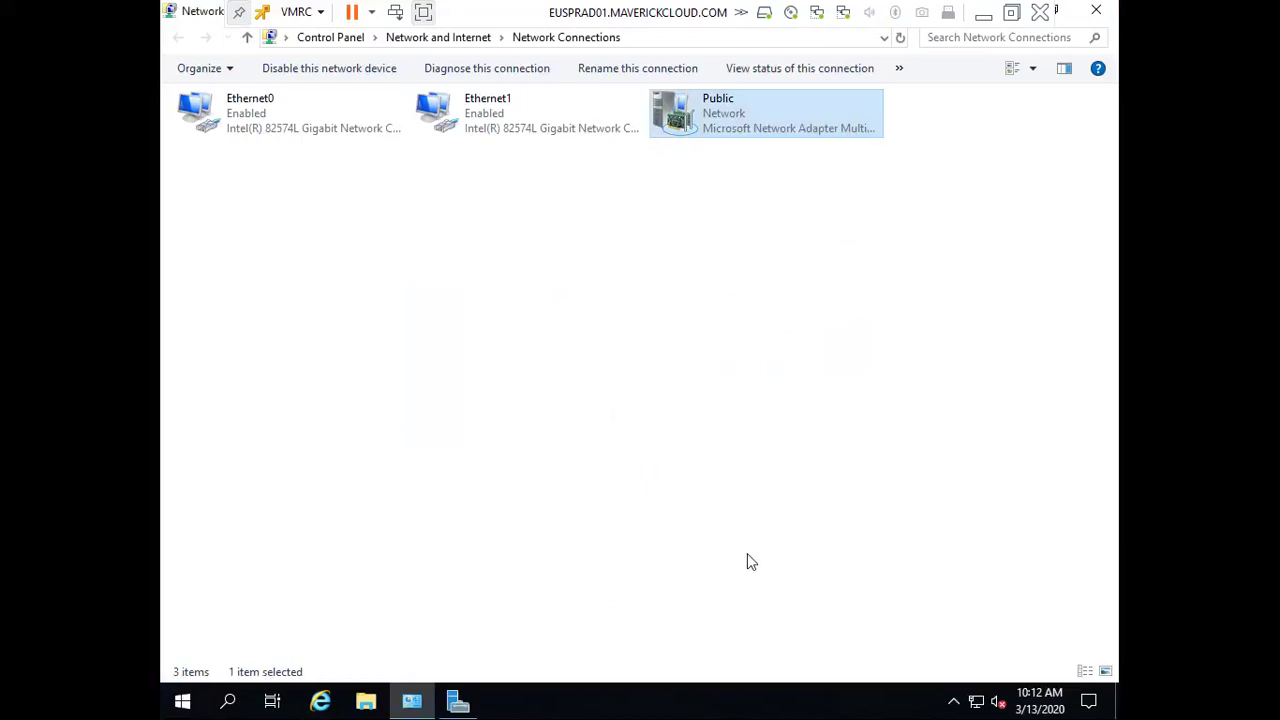
click(1110, 20)
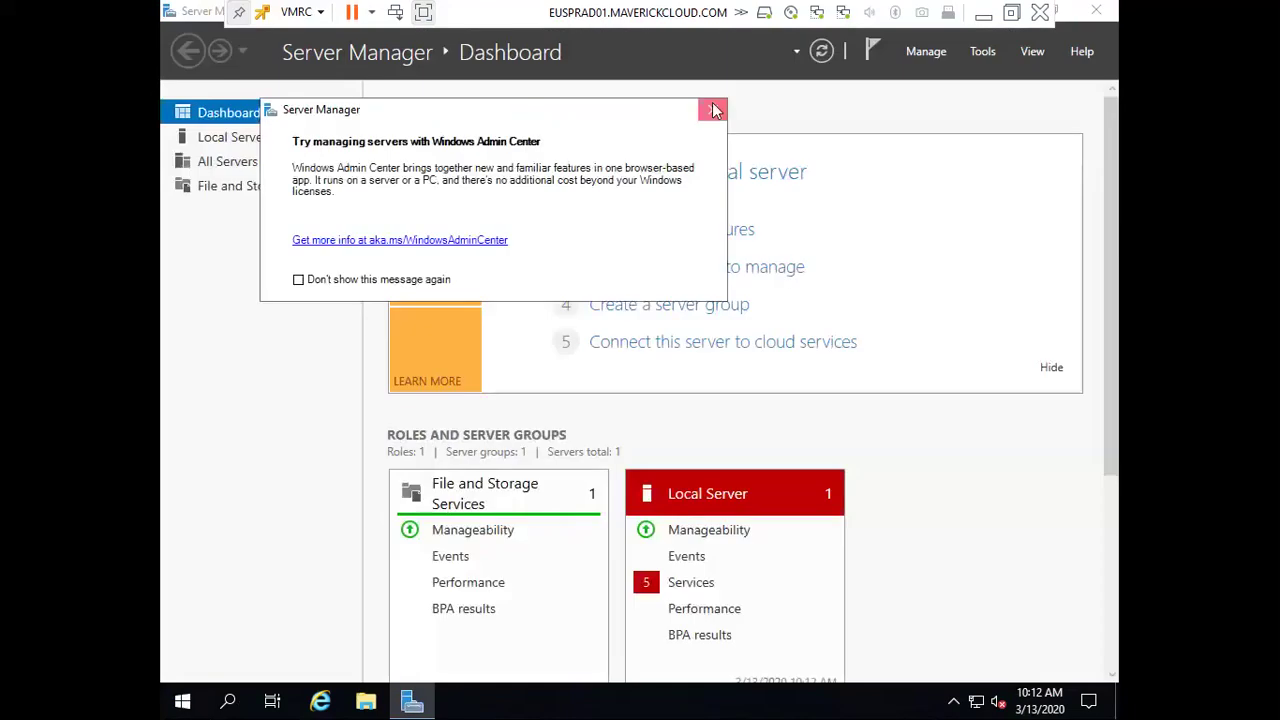
Start the Add Roles and Features wizard for role-based installation on this server
click(711, 108)
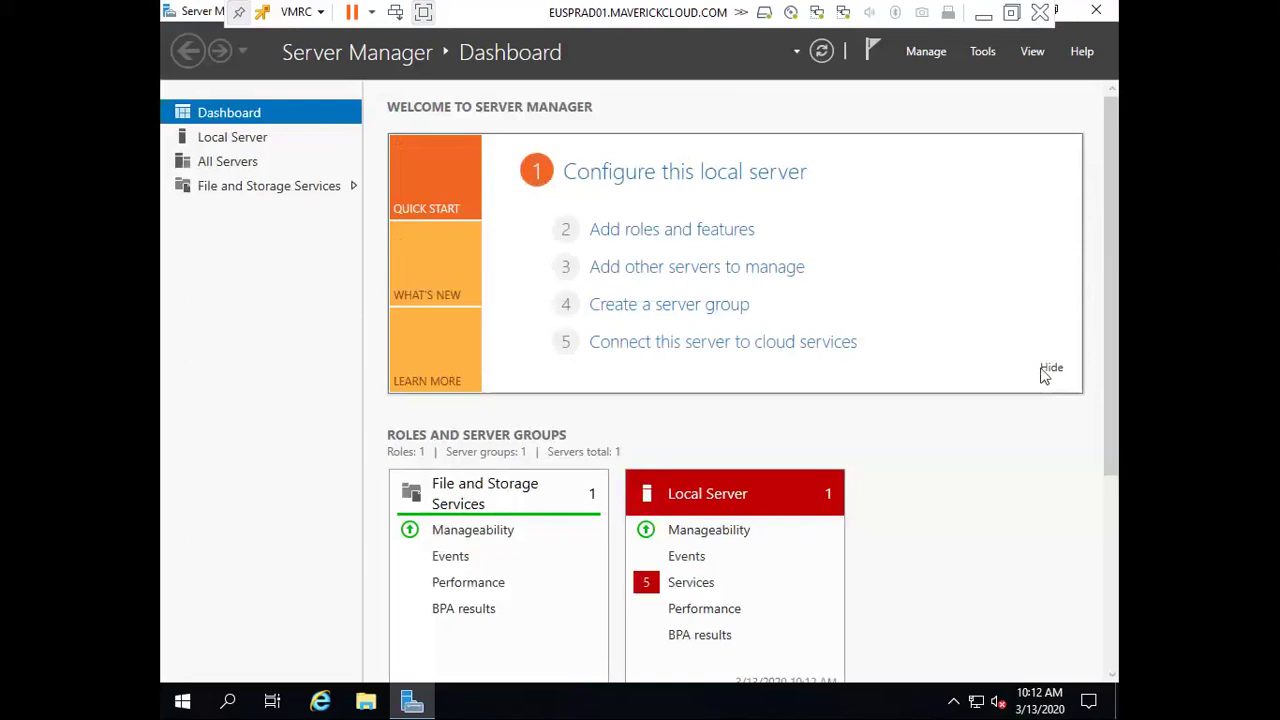
click(645, 232)
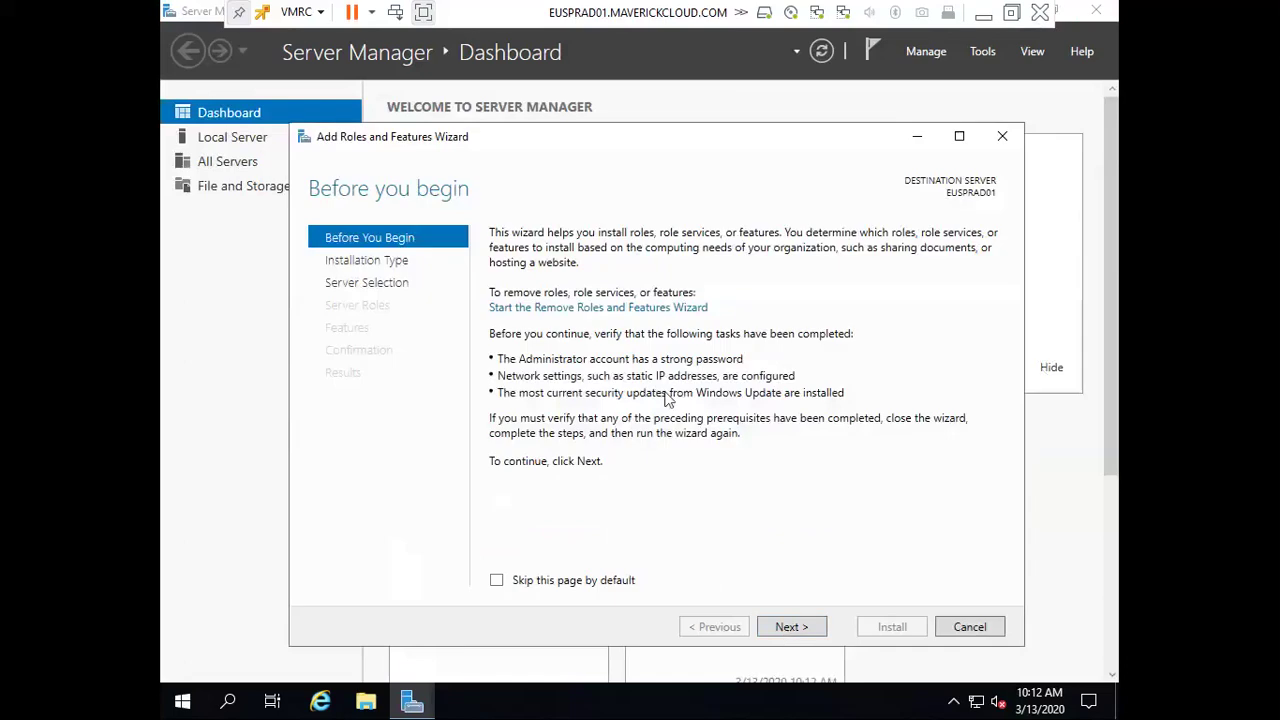
click(782, 622)
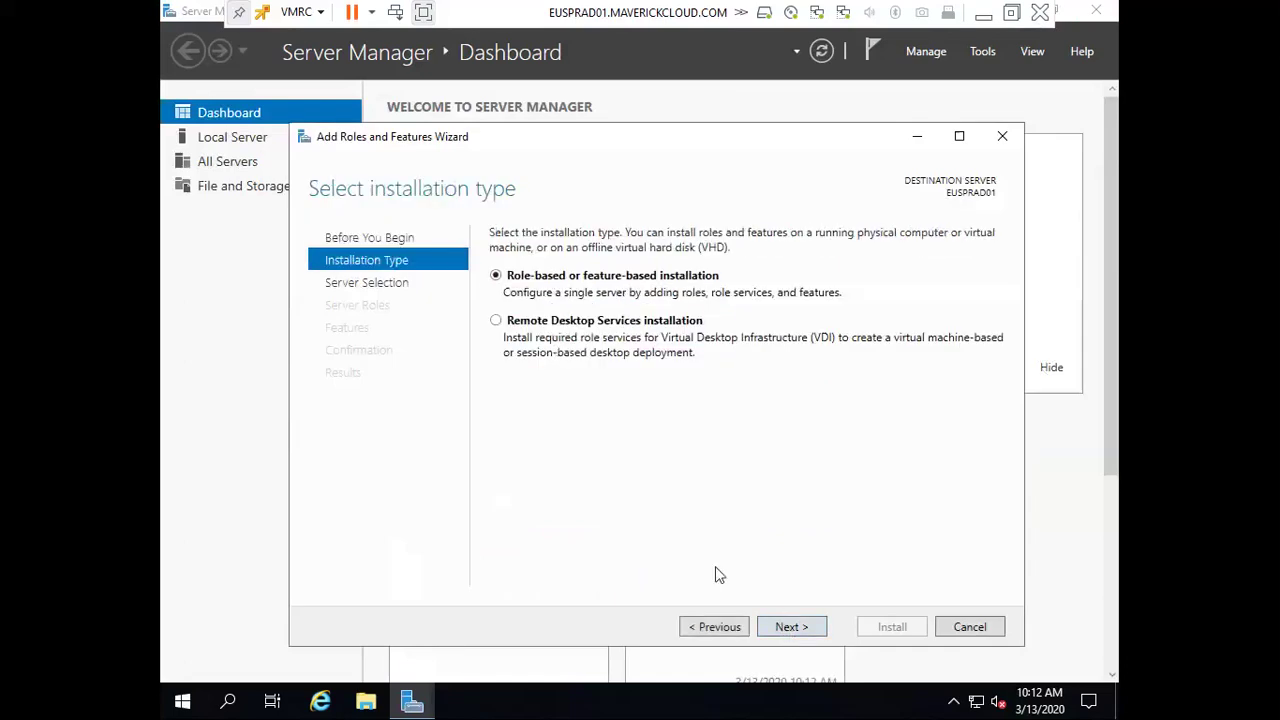
click(785, 624)
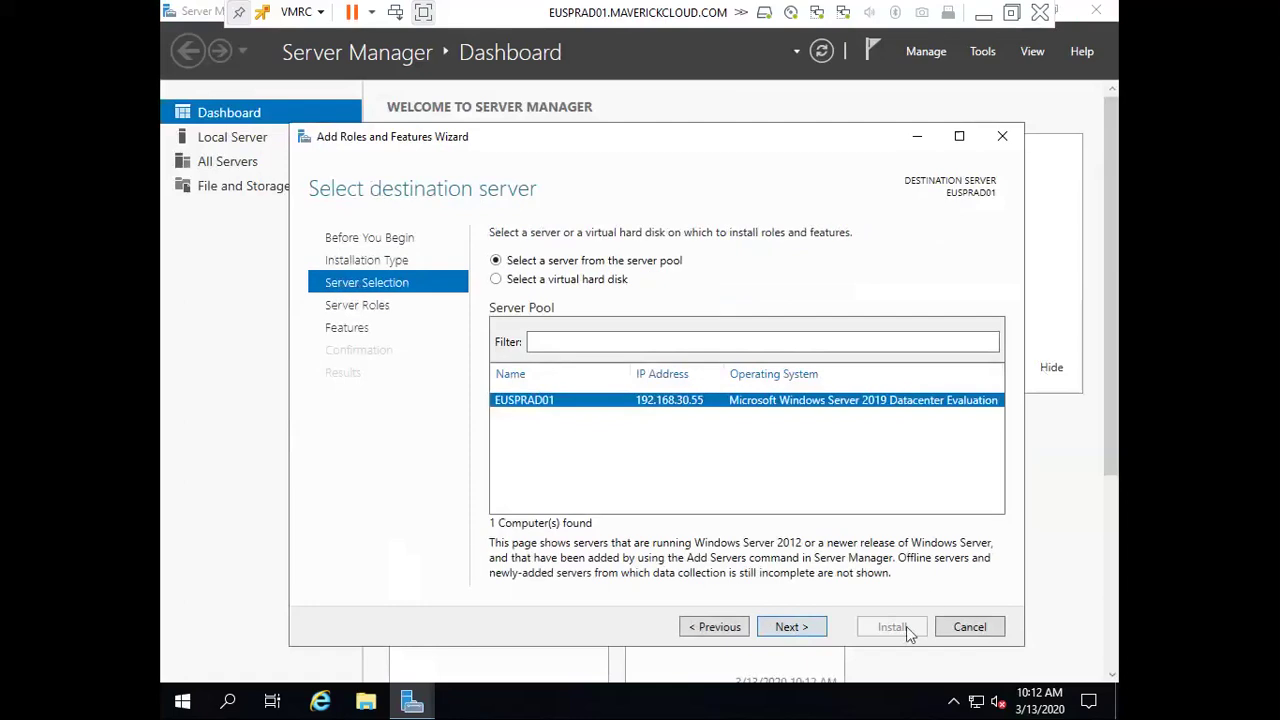
click(800, 626)
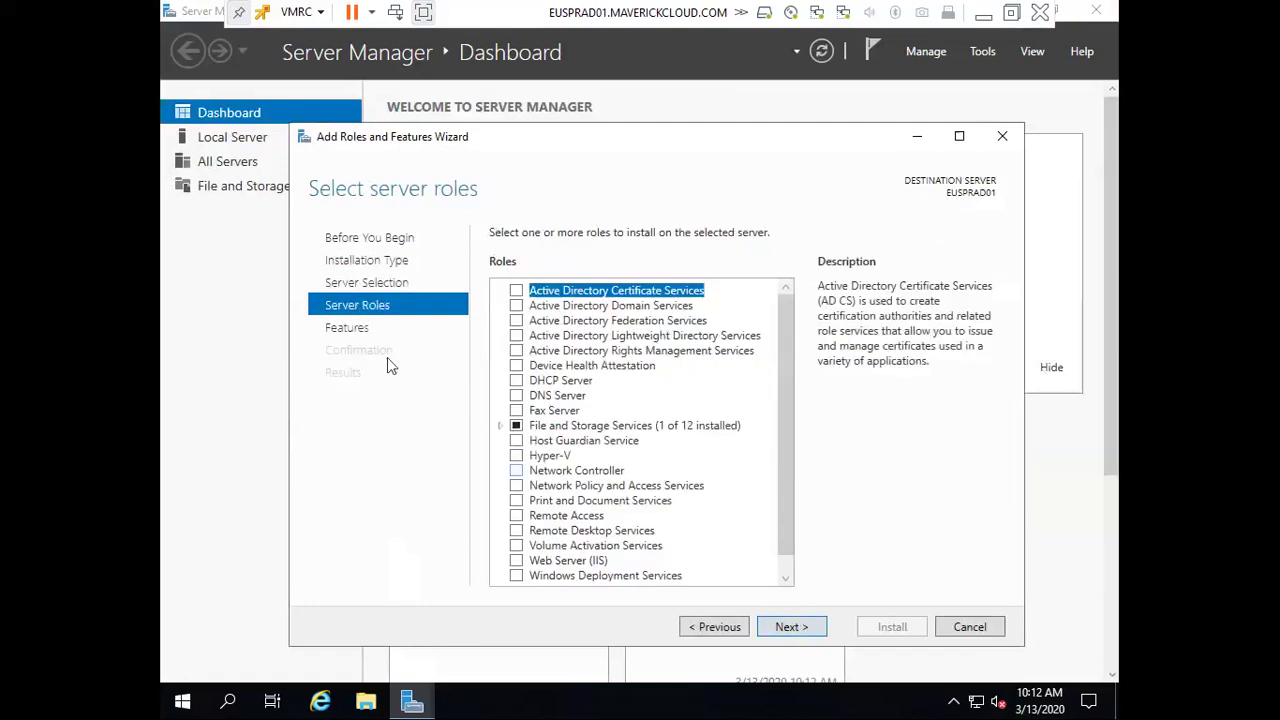
Select Active Directory Domain Services and DNS Server roles with their required features
click(515, 307)
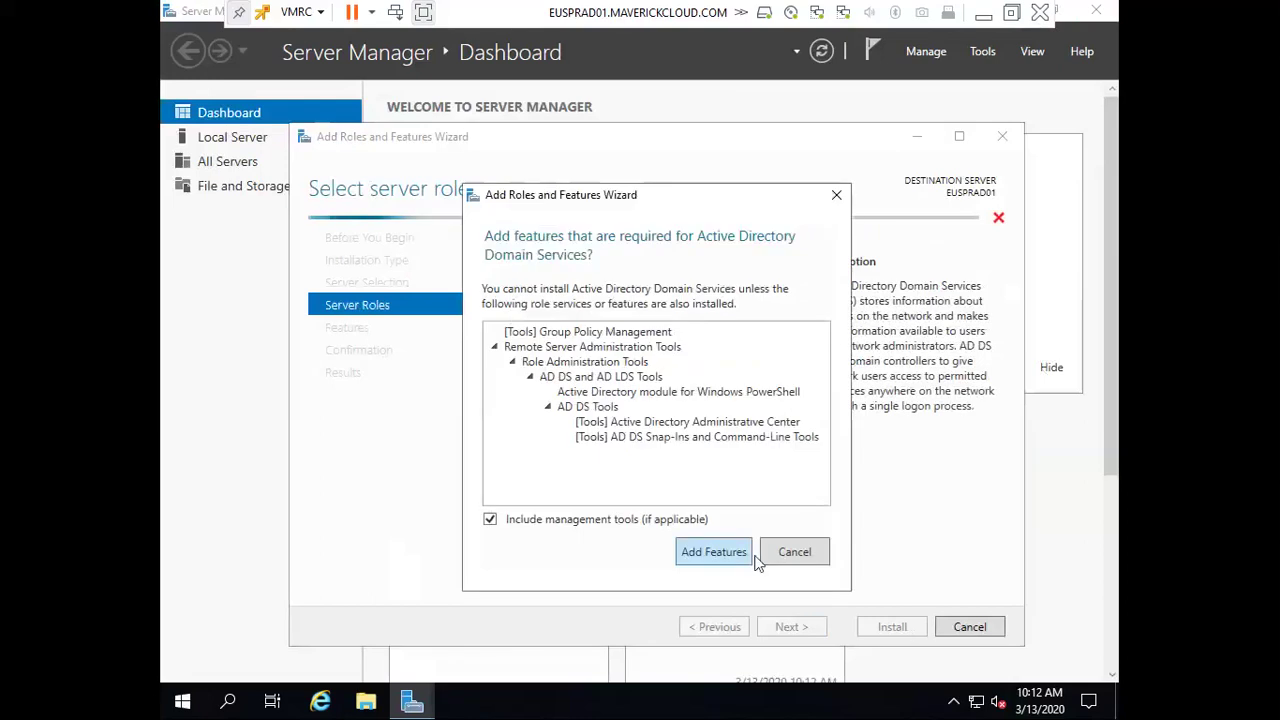
click(746, 557)
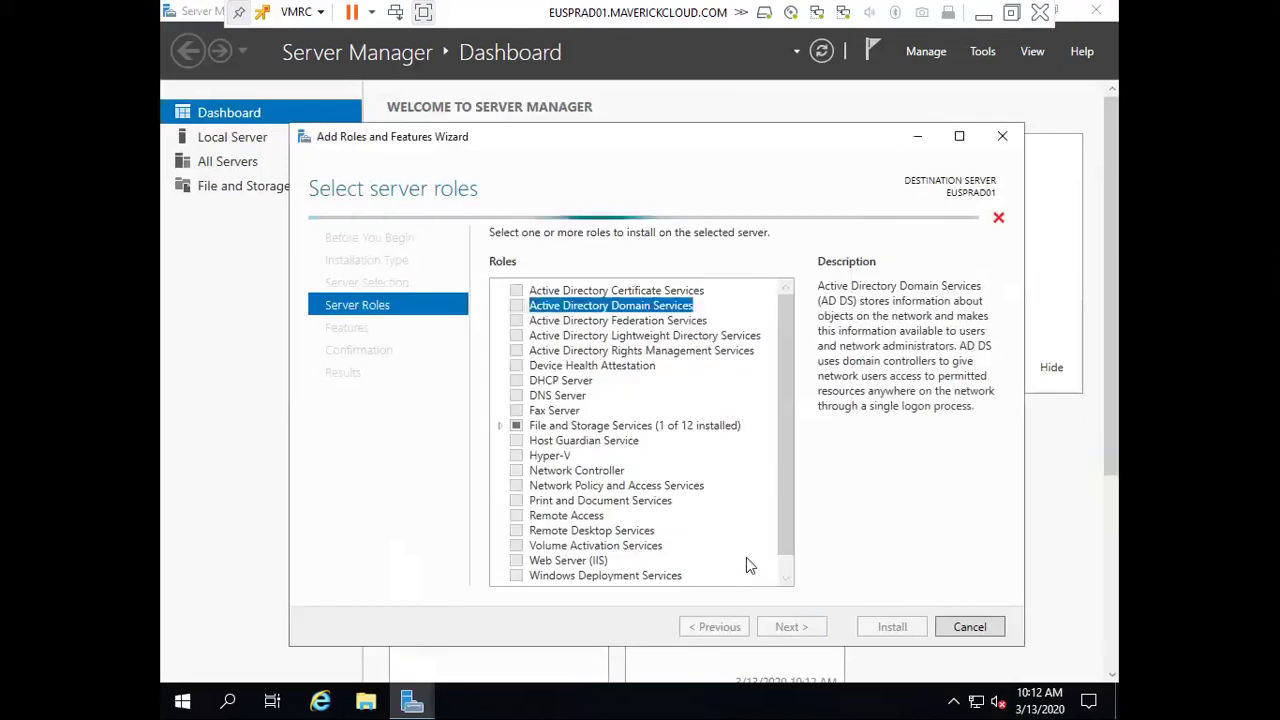
click(520, 396)
click(695, 536)
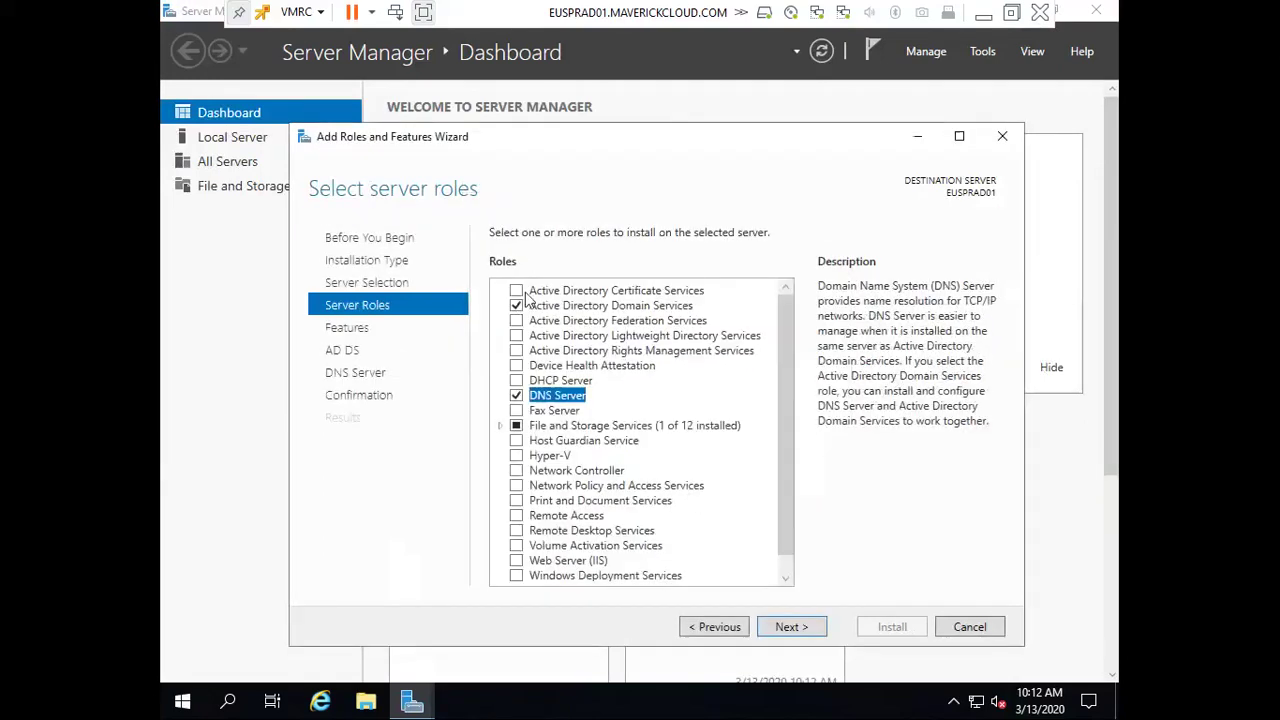
Advance through Features, AD DS and DNS Server pages to Confirmation
click(787, 627)
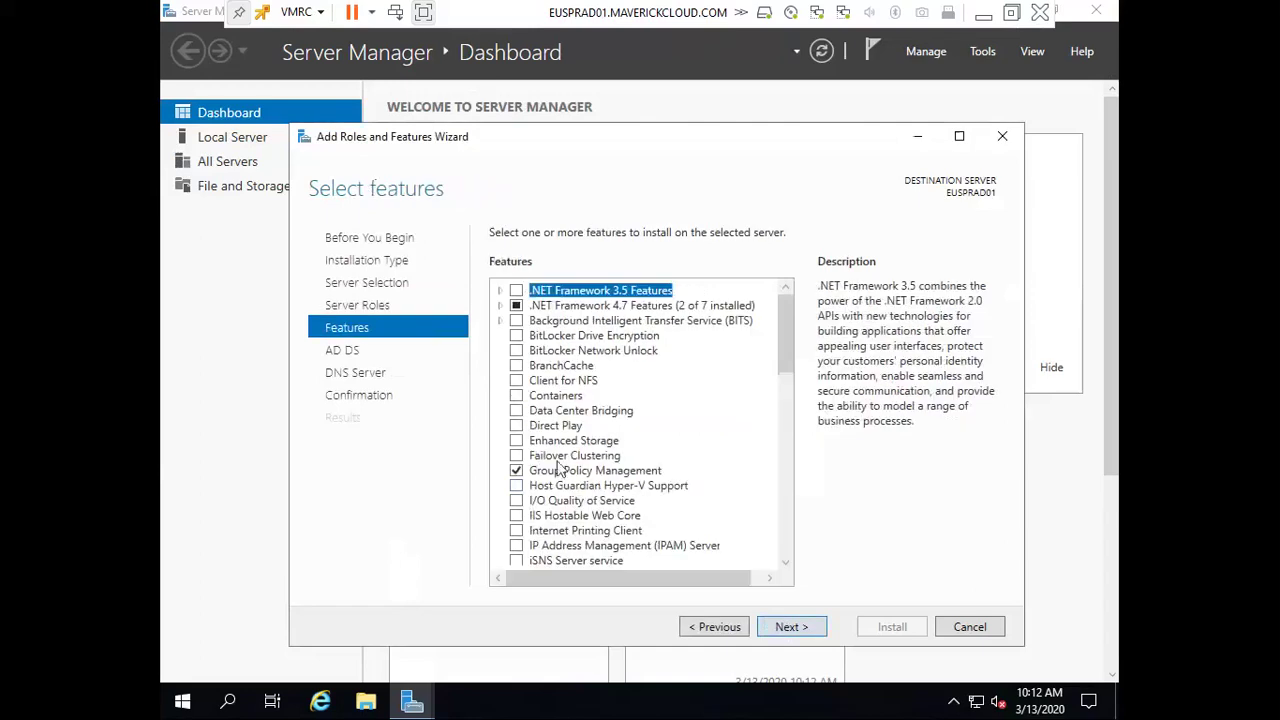
click(785, 630)
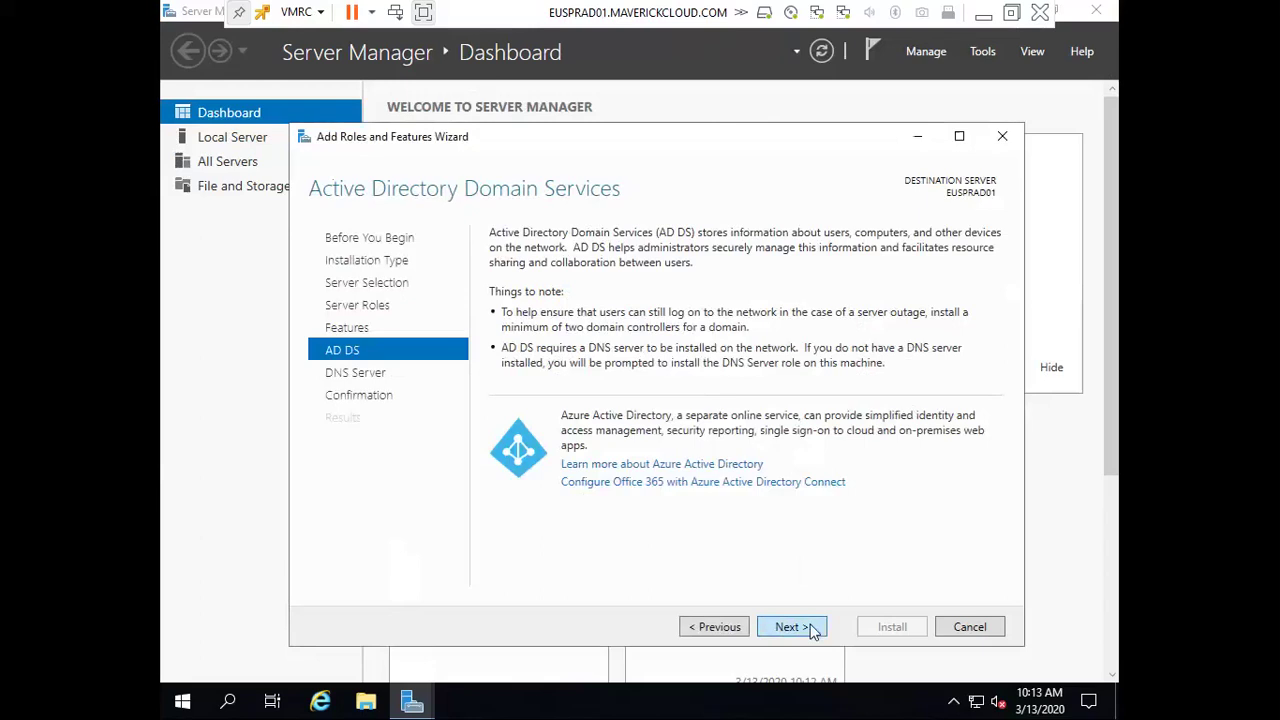
click(813, 631)
click(813, 631)
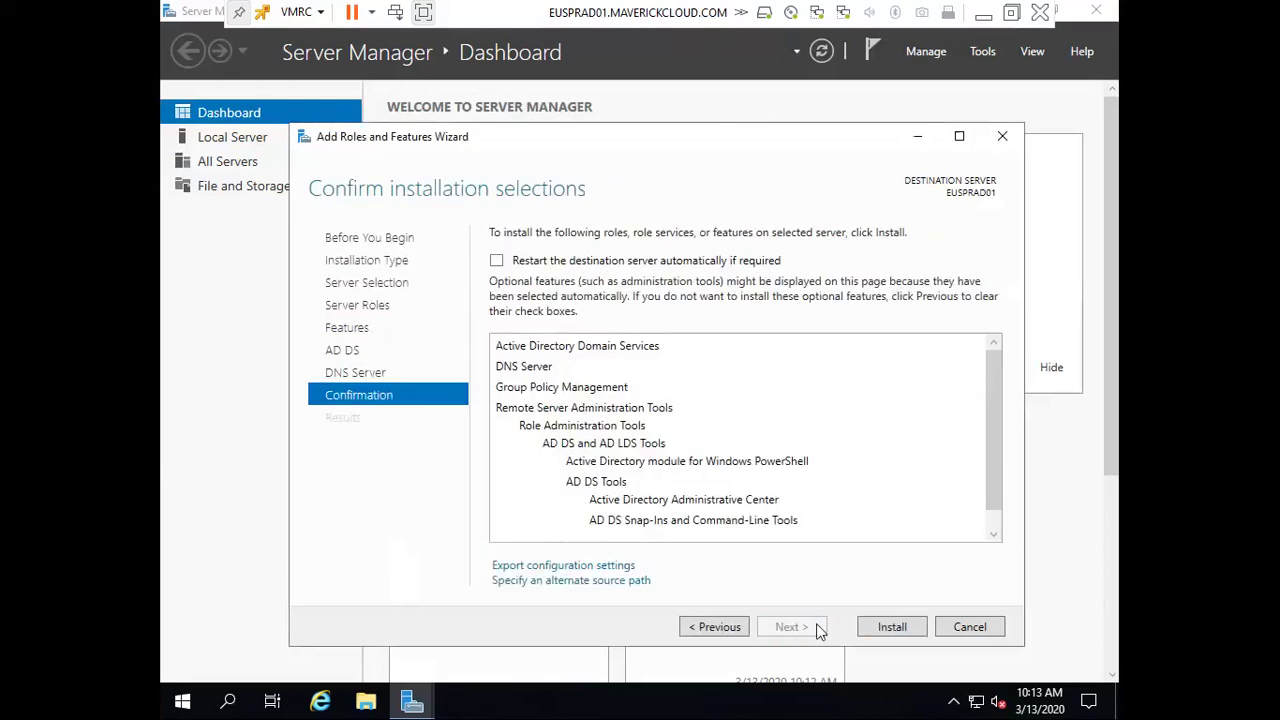
Start installing AD DS, DNS Server and Group Policy Management on EUSPRAD01
click(885, 627)
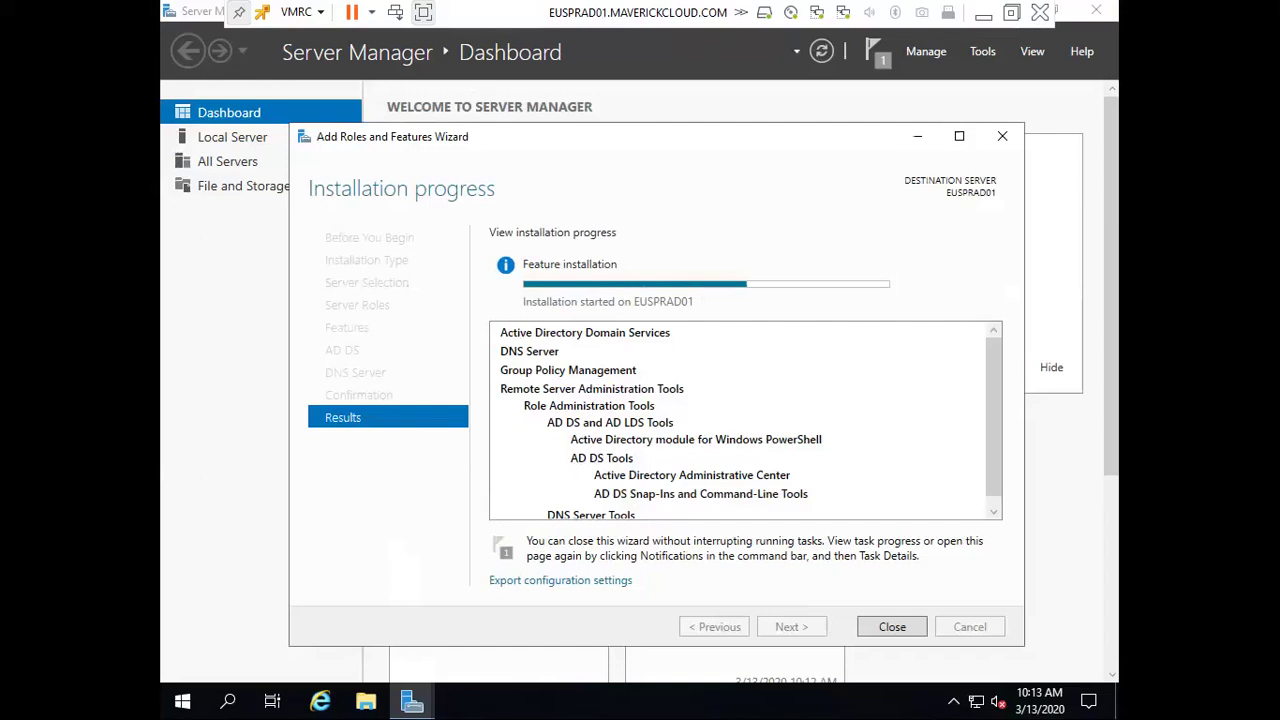
click(320, 701)
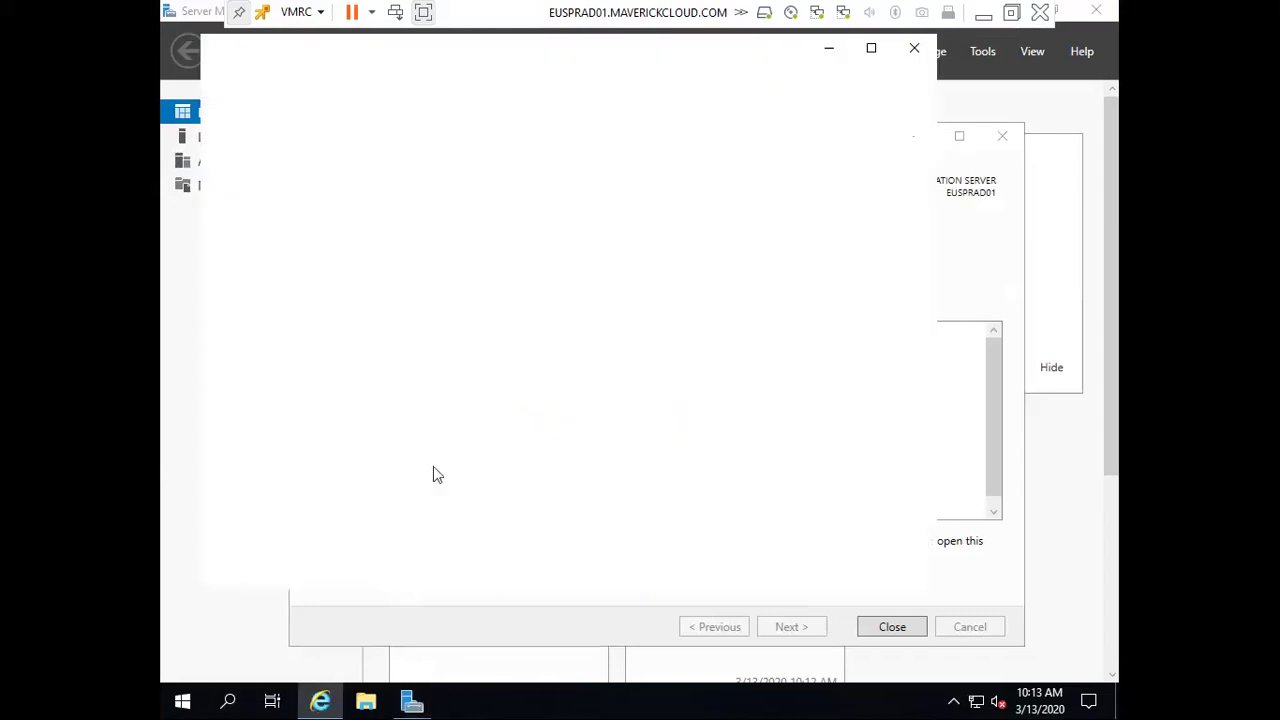
click(670, 472)
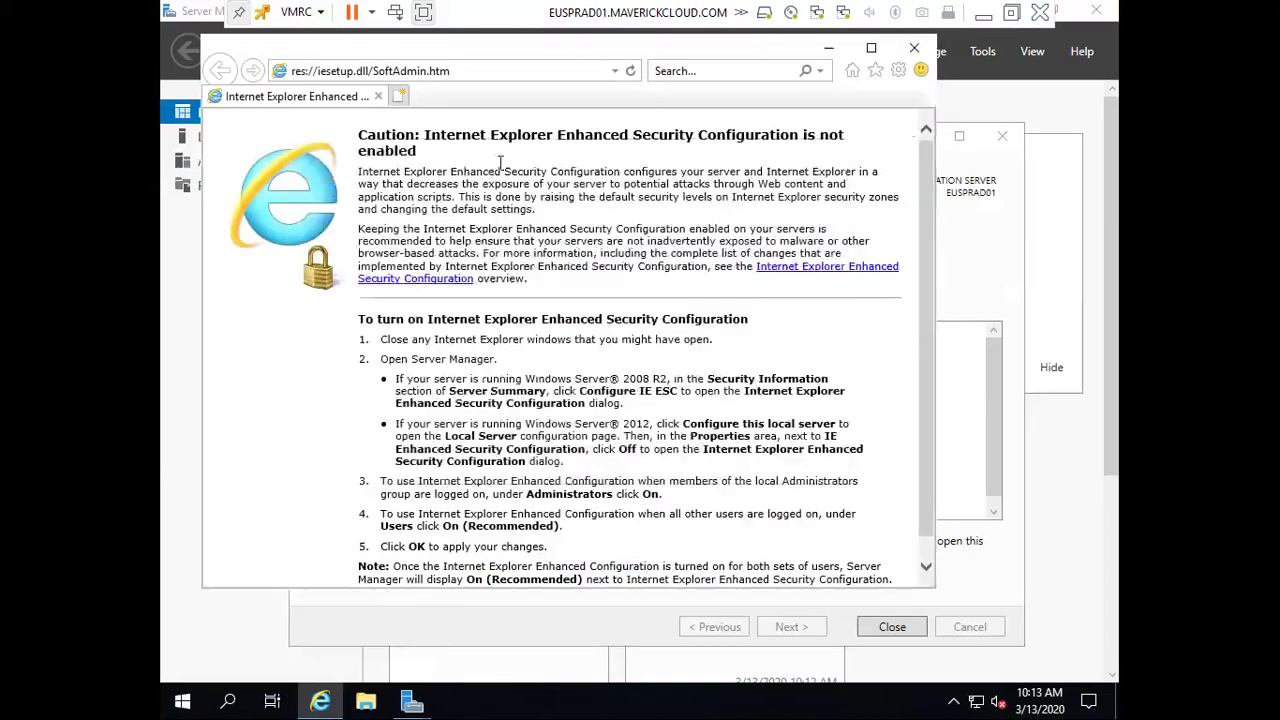
click(452, 70)
text(downl)
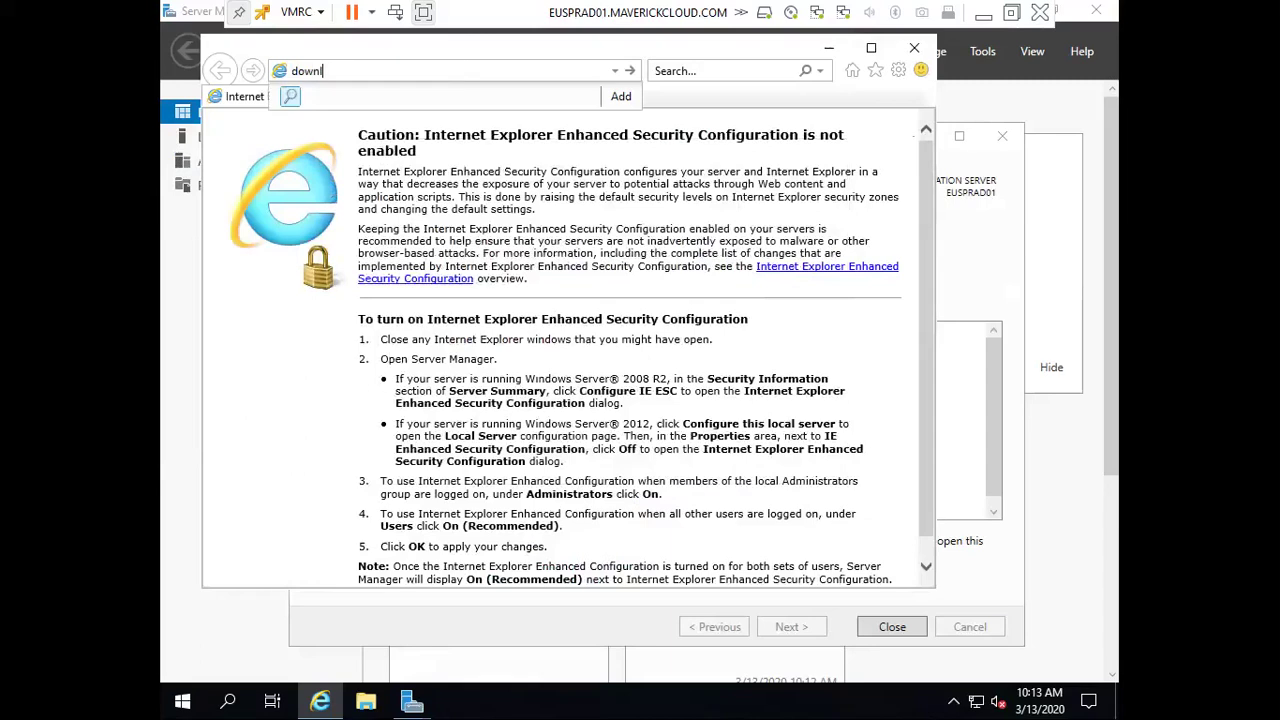
text(oad chrome)
key(Return)
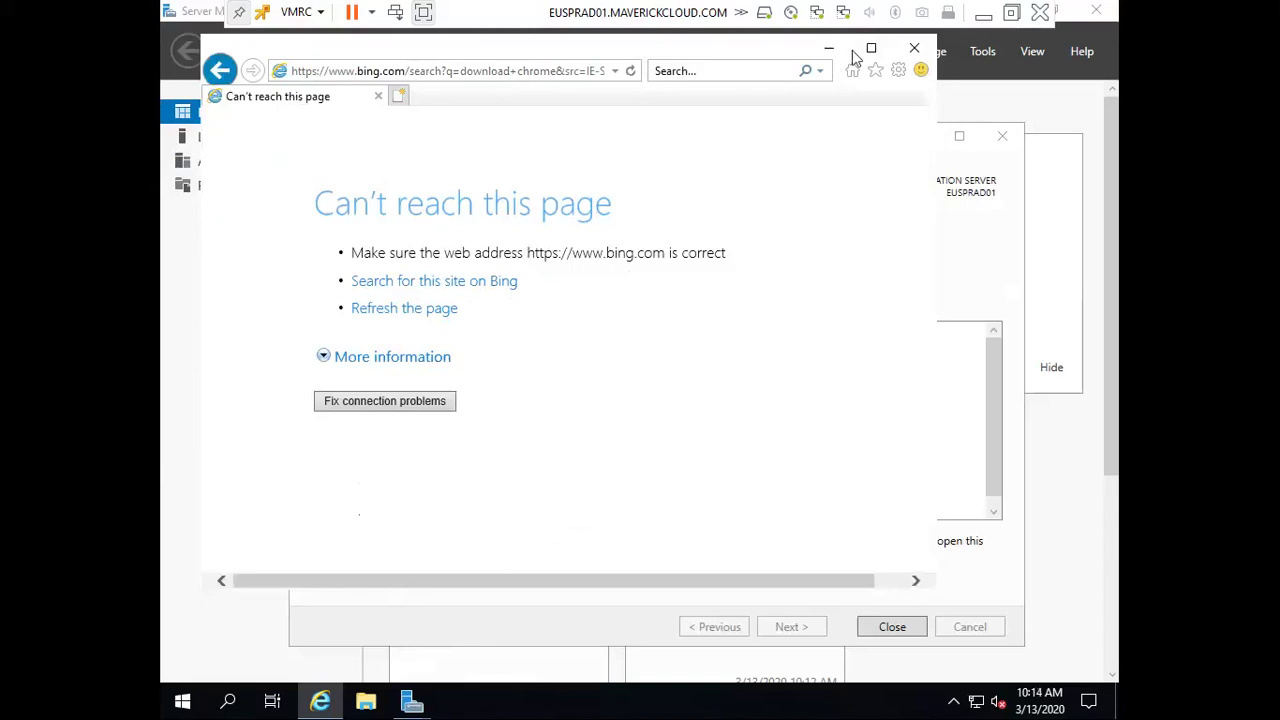
click(915, 51)
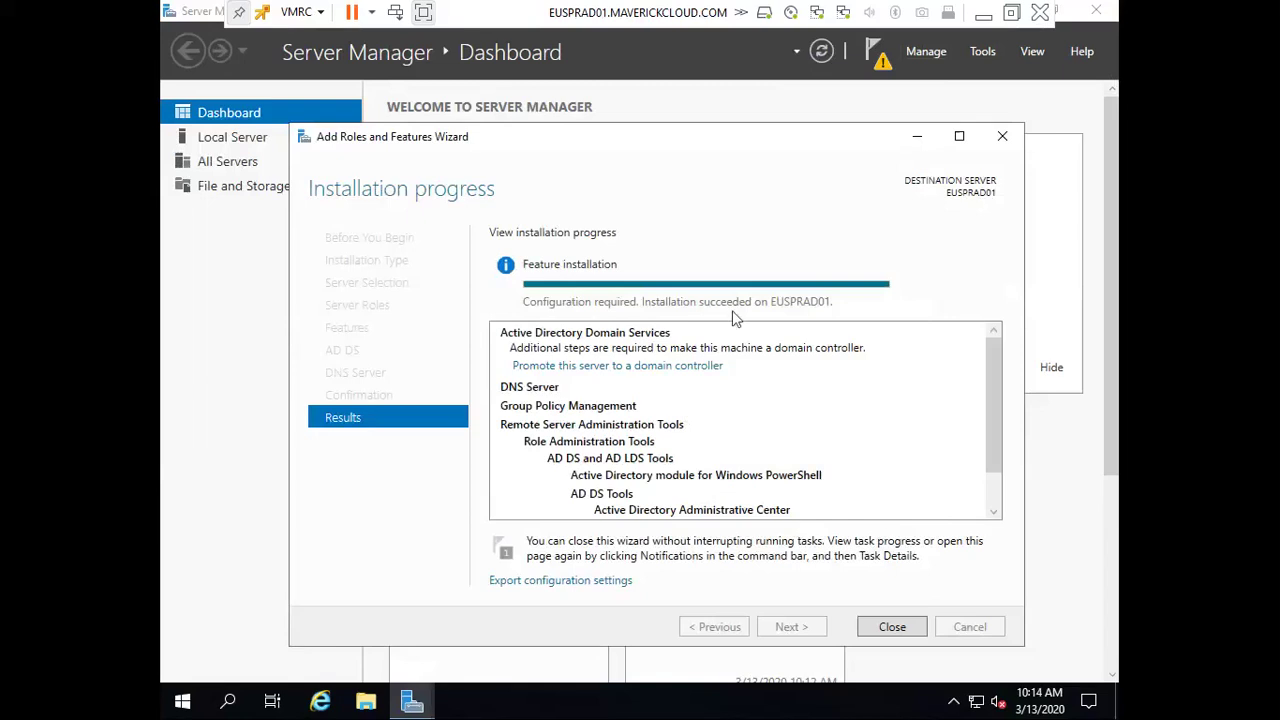
Begin promoting the server to a domain controller in a new forest MAVERICKCLOUD.COM
click(886, 632)
click(879, 60)
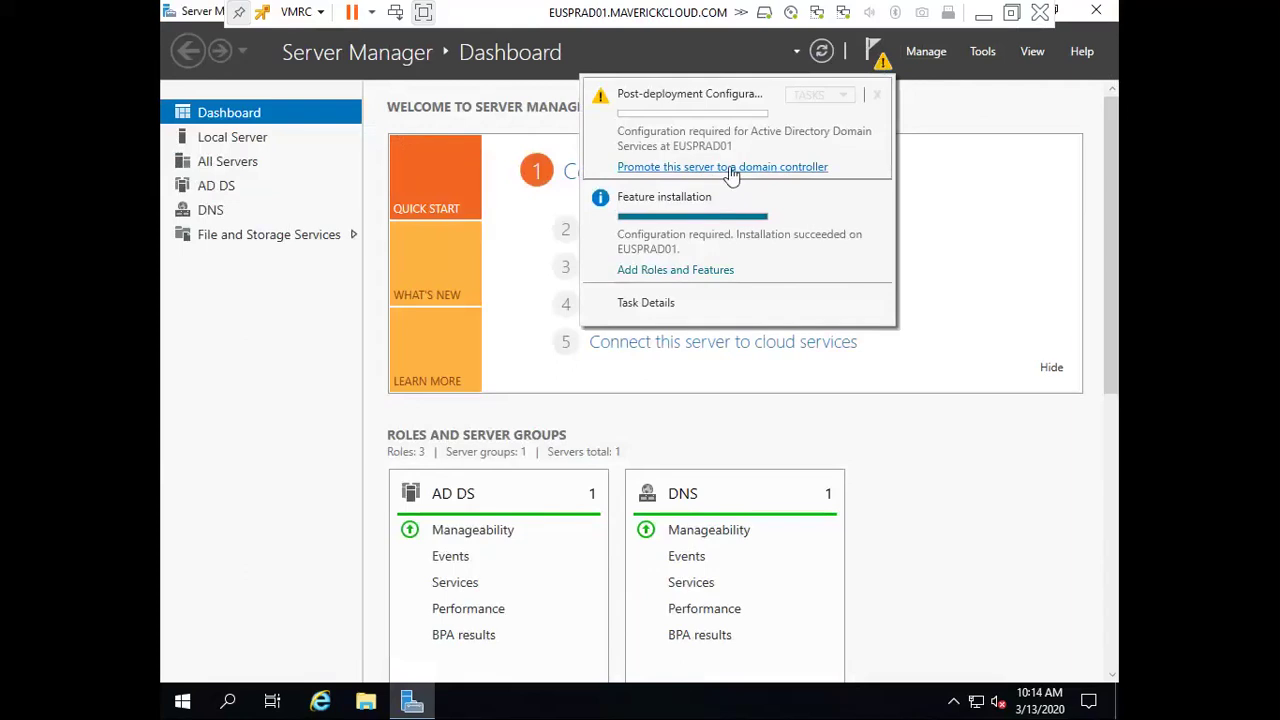
click(731, 168)
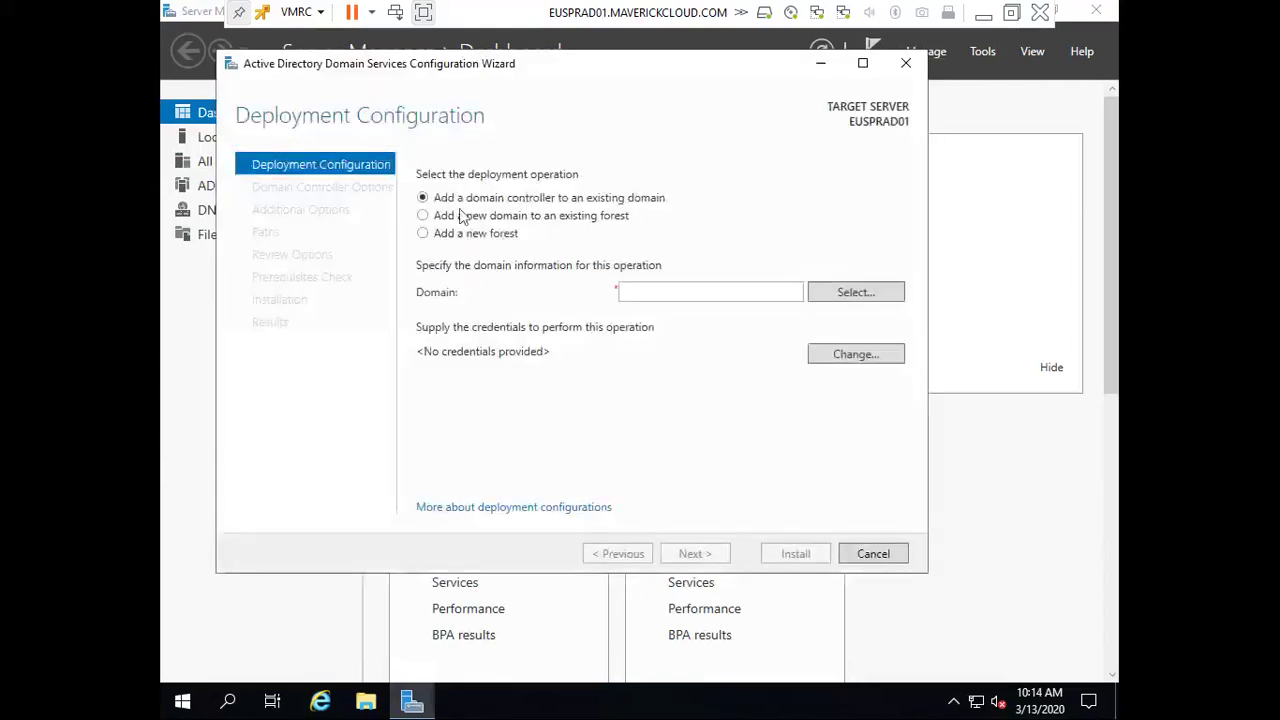
click(452, 234)
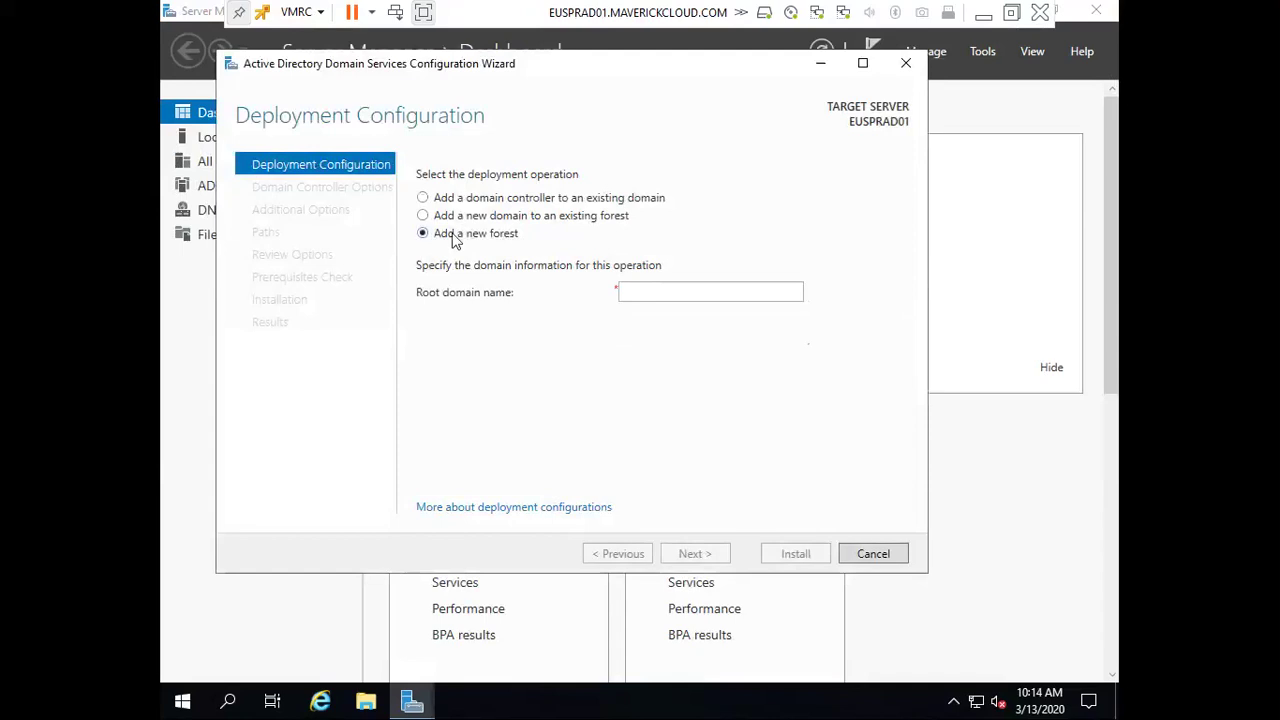
click(645, 294)
text(MAVERIC)
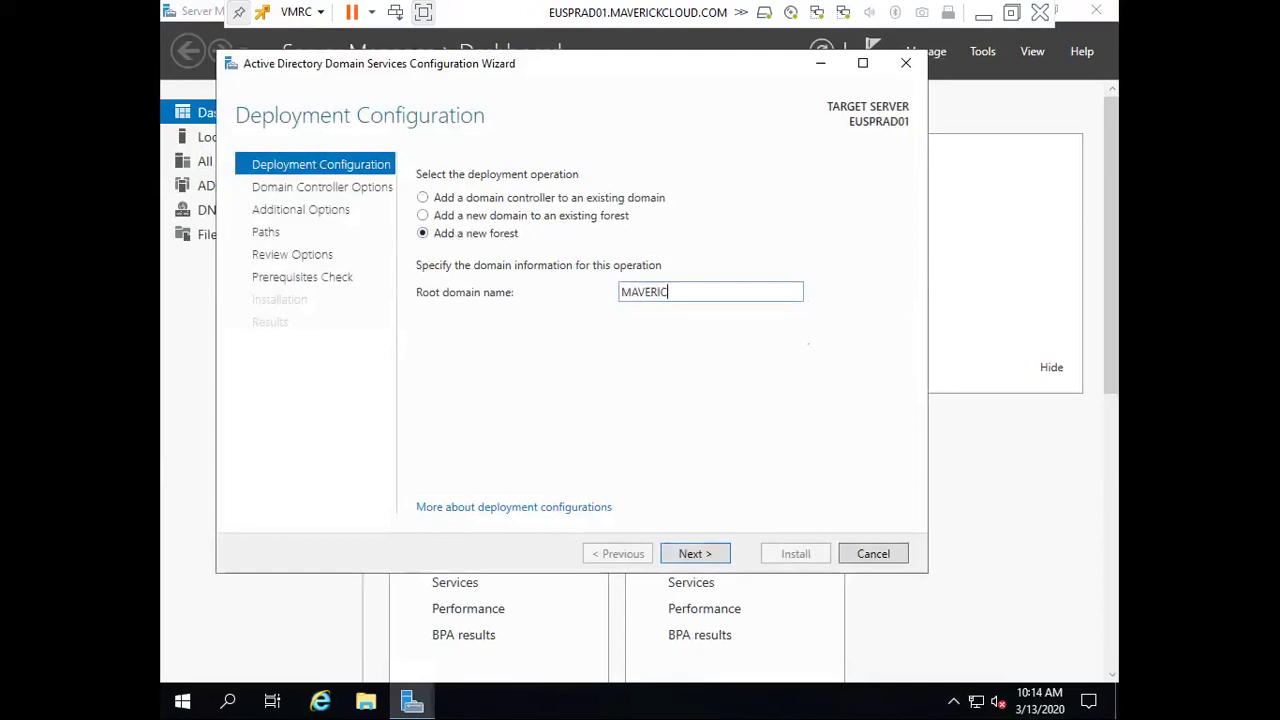
text(KCLOUD.COM)
click(709, 554)
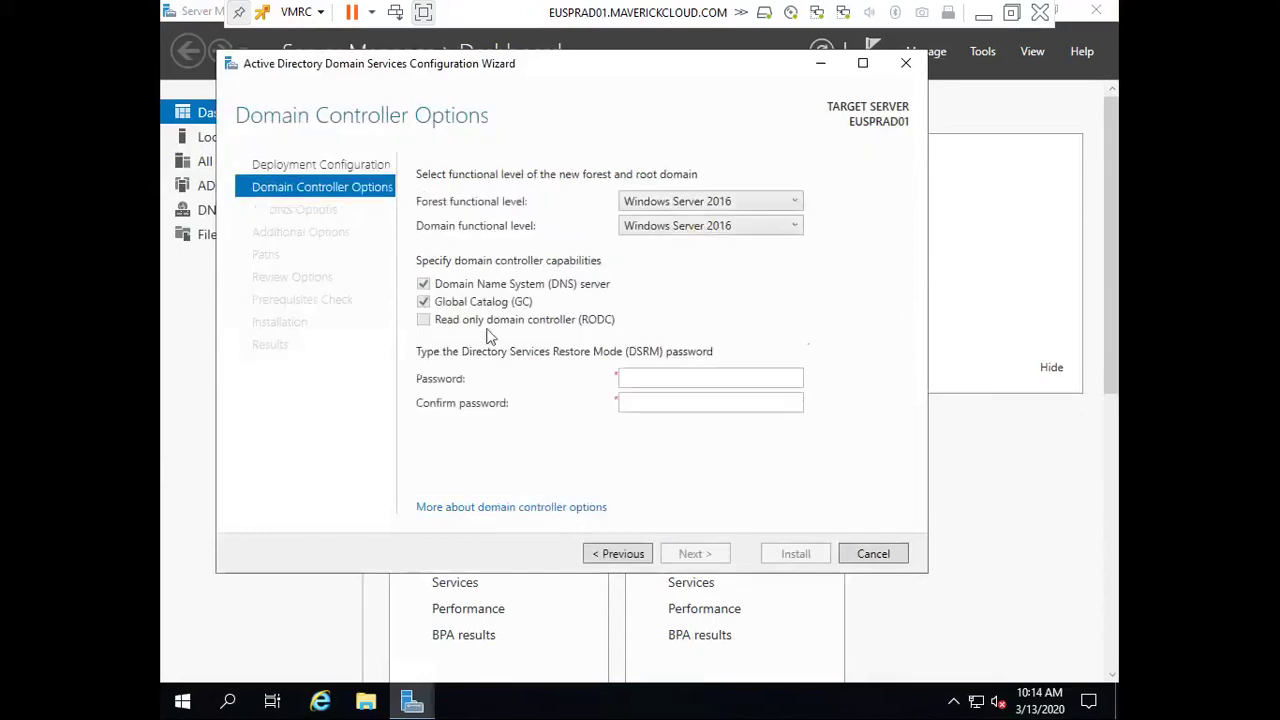
Enter and confirm the DSRM password
click(705, 376)
text(P@ssw0rd1)
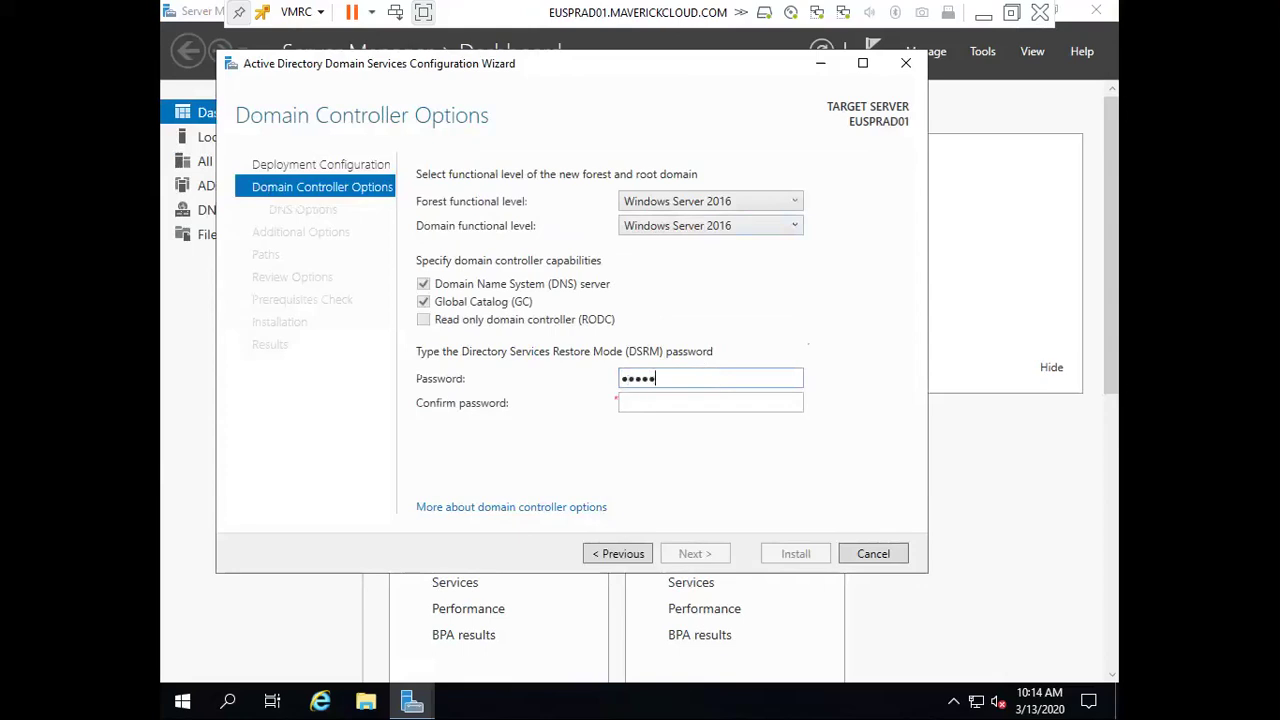
key(Tab)
text(P@ssw0rd1)
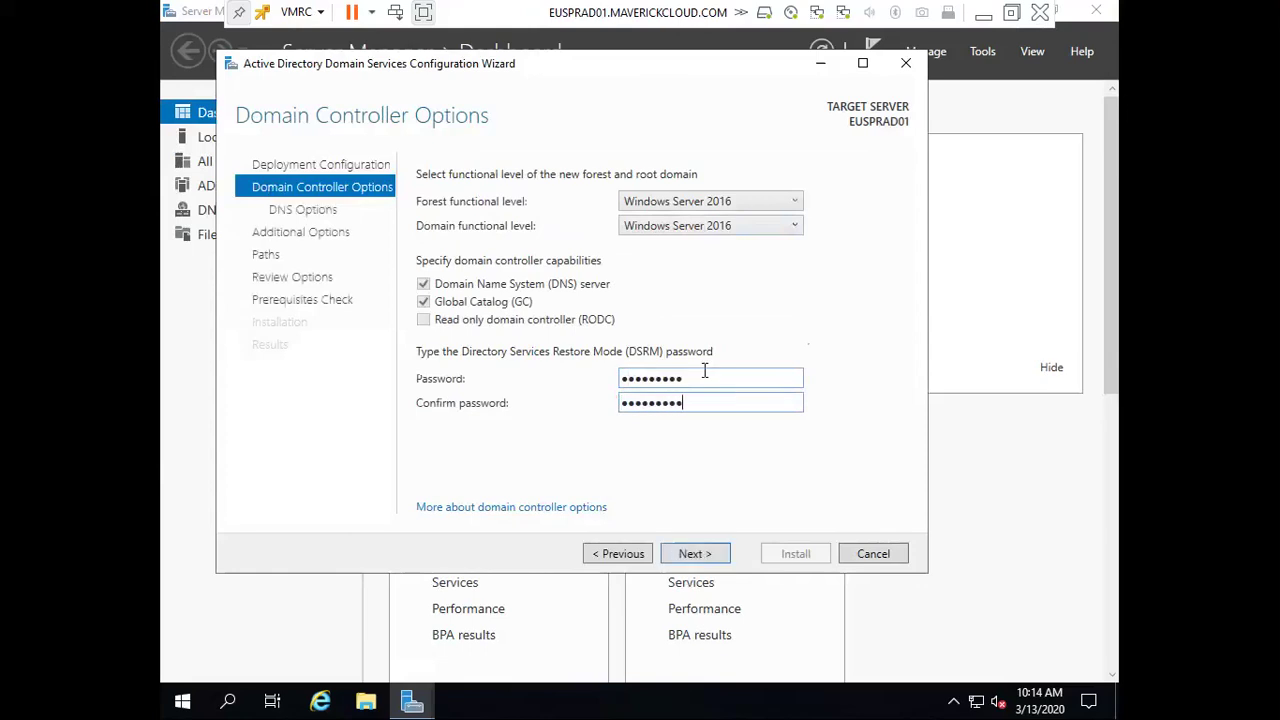
click(700, 553)
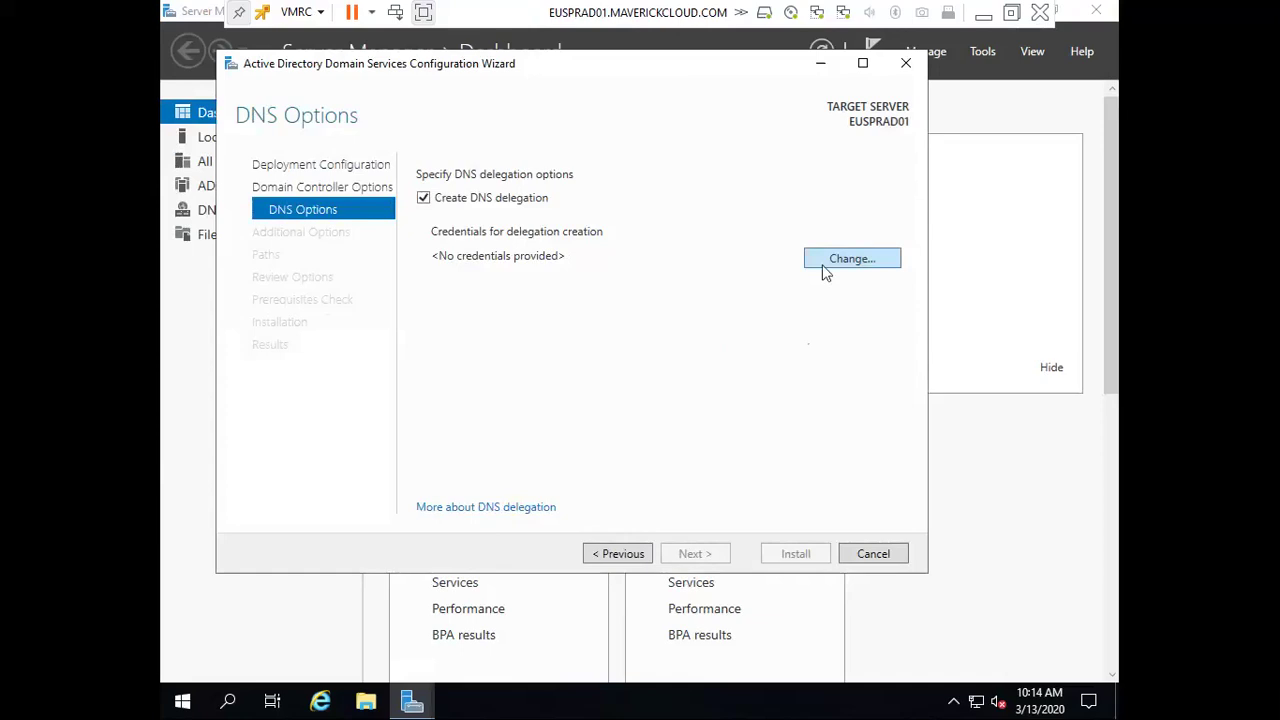
Supply the Administrator account's credentials for DNS delegation
click(826, 268)
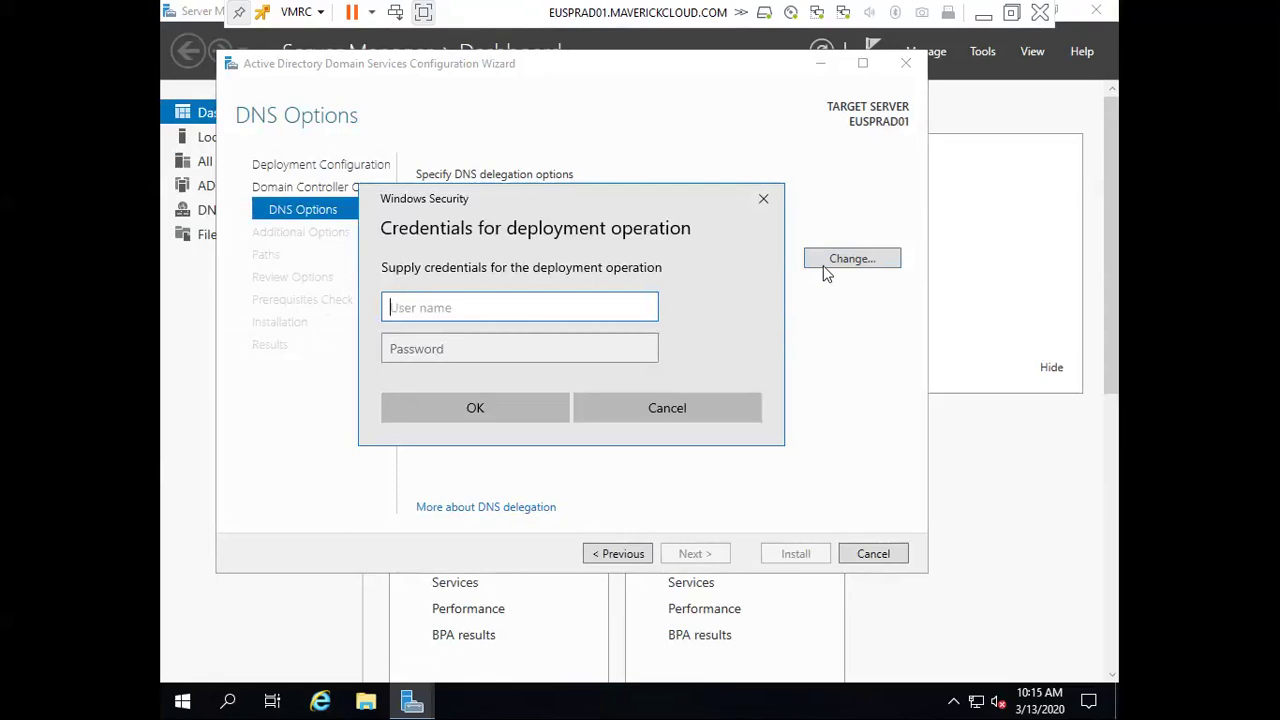
text(Administrator)
key(Tab)
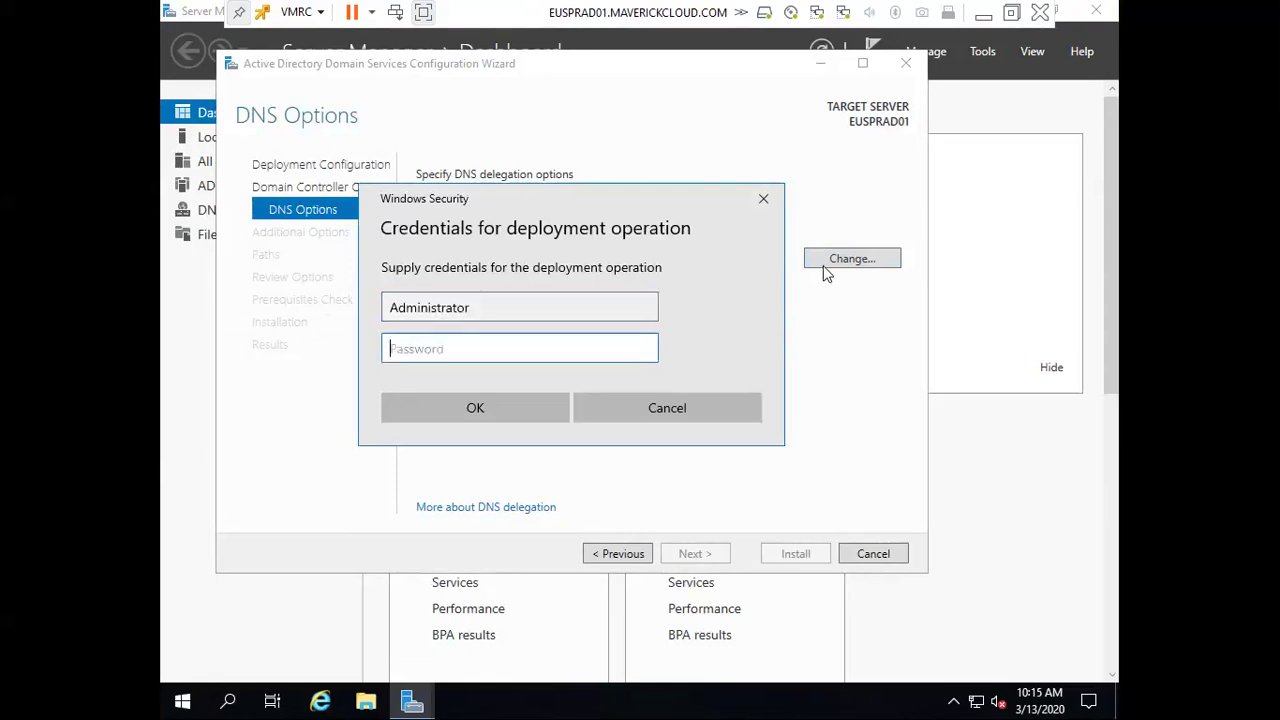
text(P@ssw0rd)
key(Return)
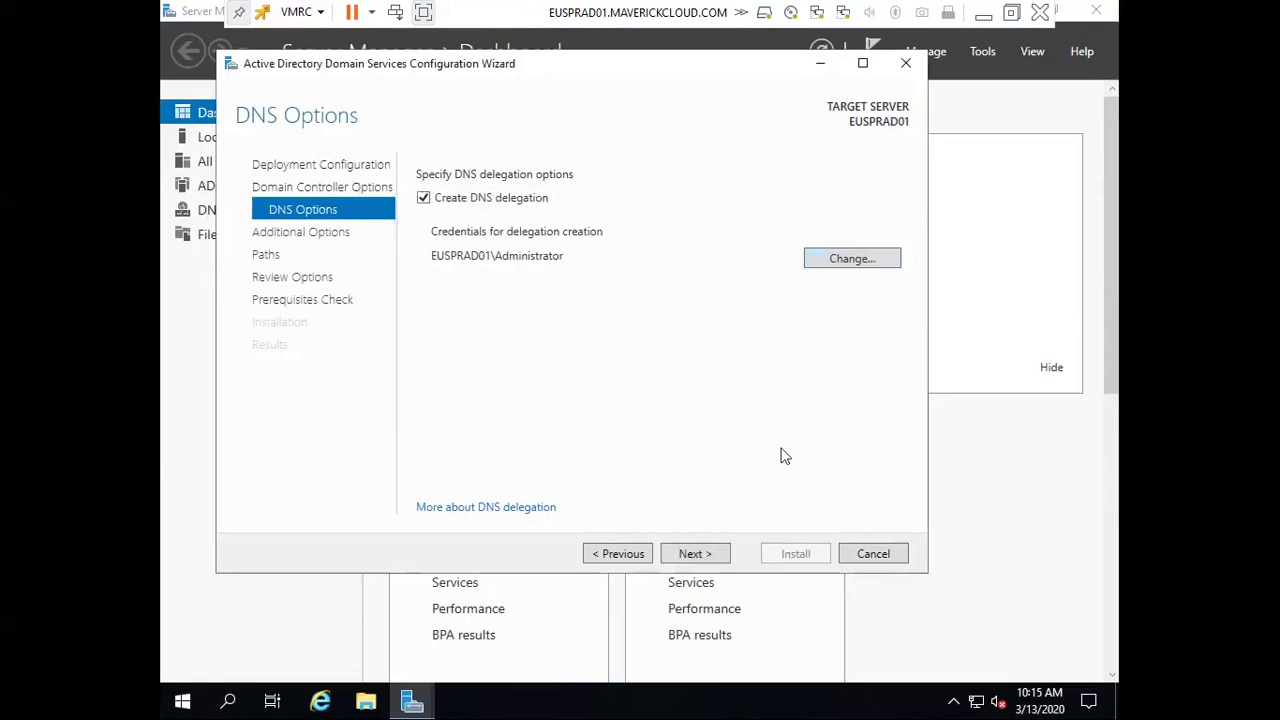
click(694, 553)
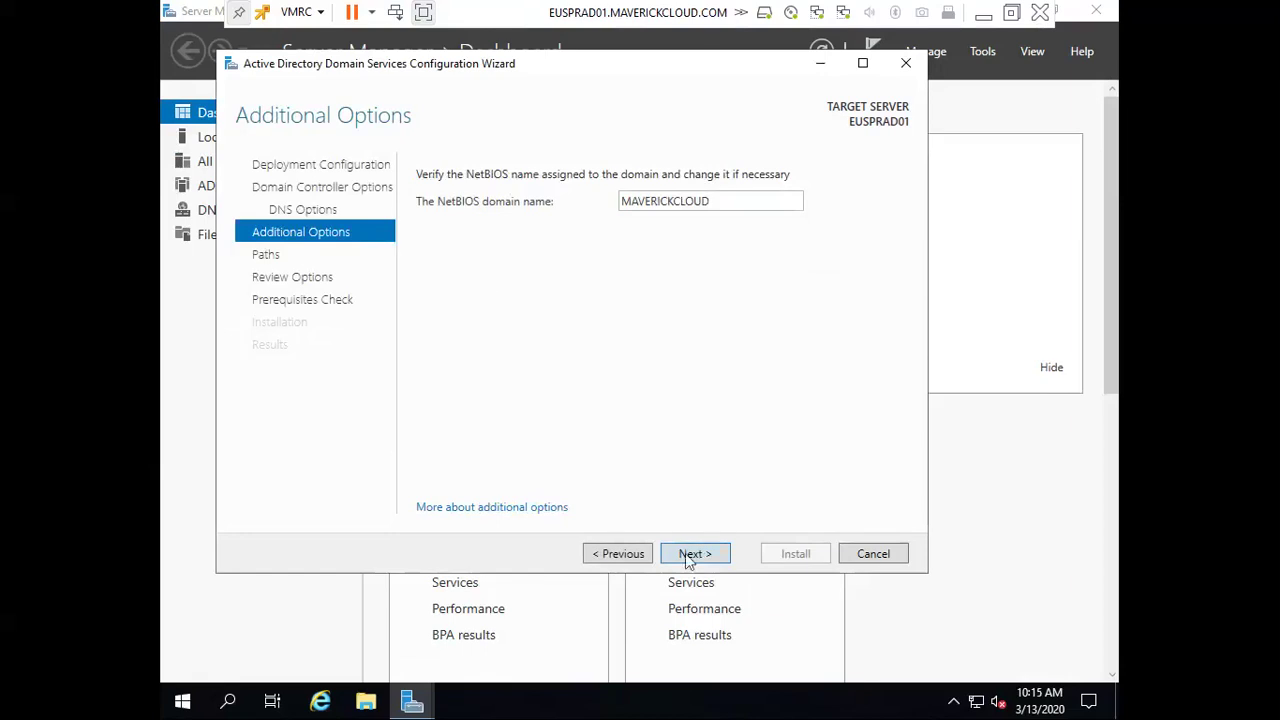
Accept NetBIOS name MAVERICKCLOUD and the default database, log and SYSVOL paths
click(688, 554)
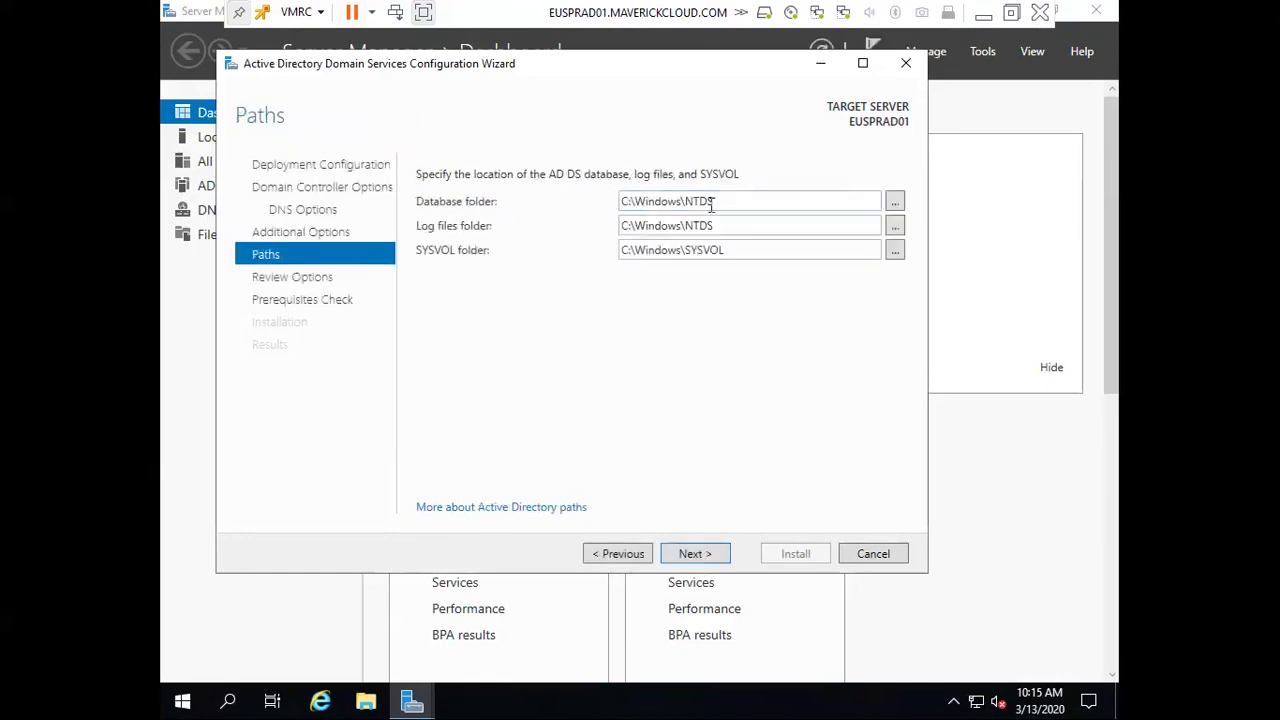
triple_click(655, 203)
triple_click(730, 226)
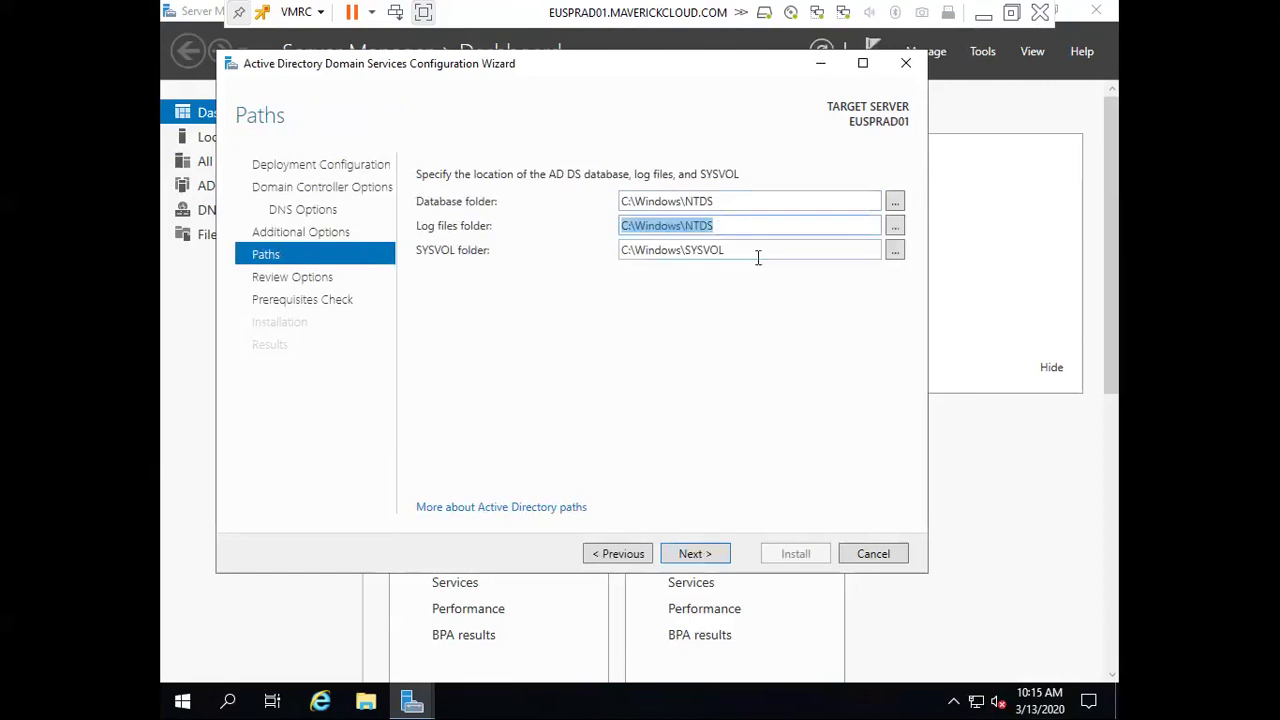
triple_click(757, 251)
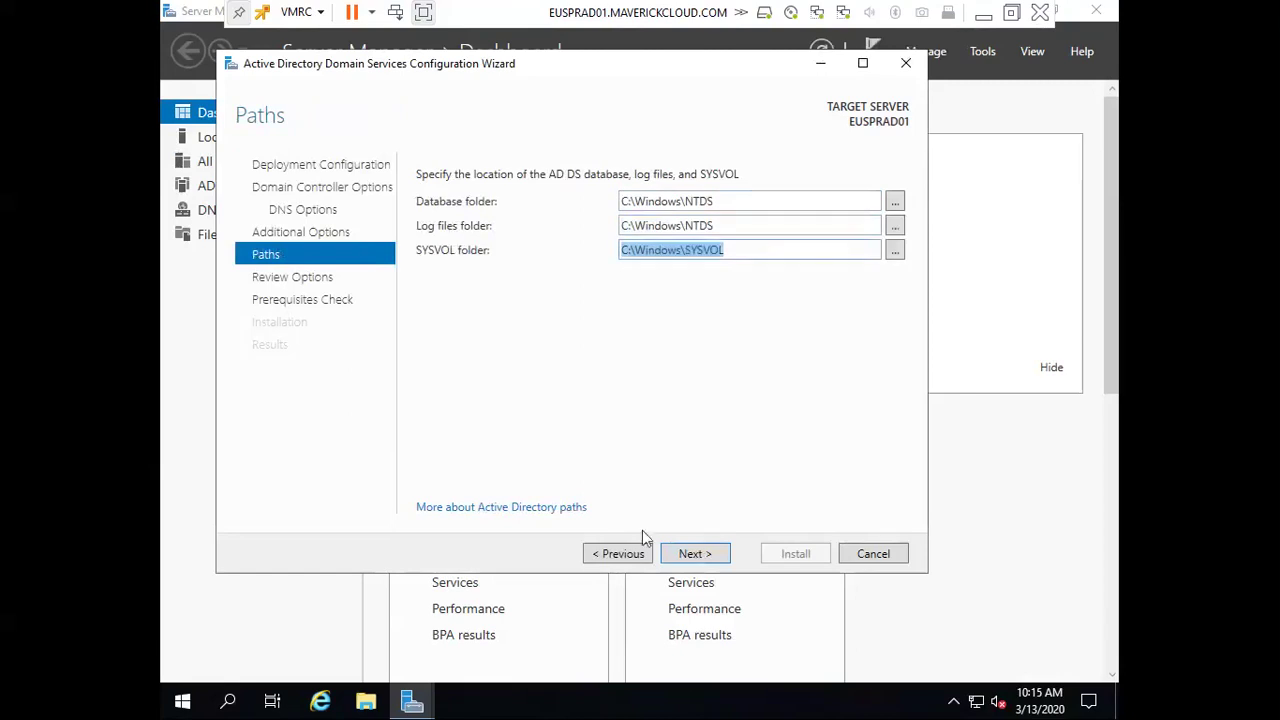
click(701, 554)
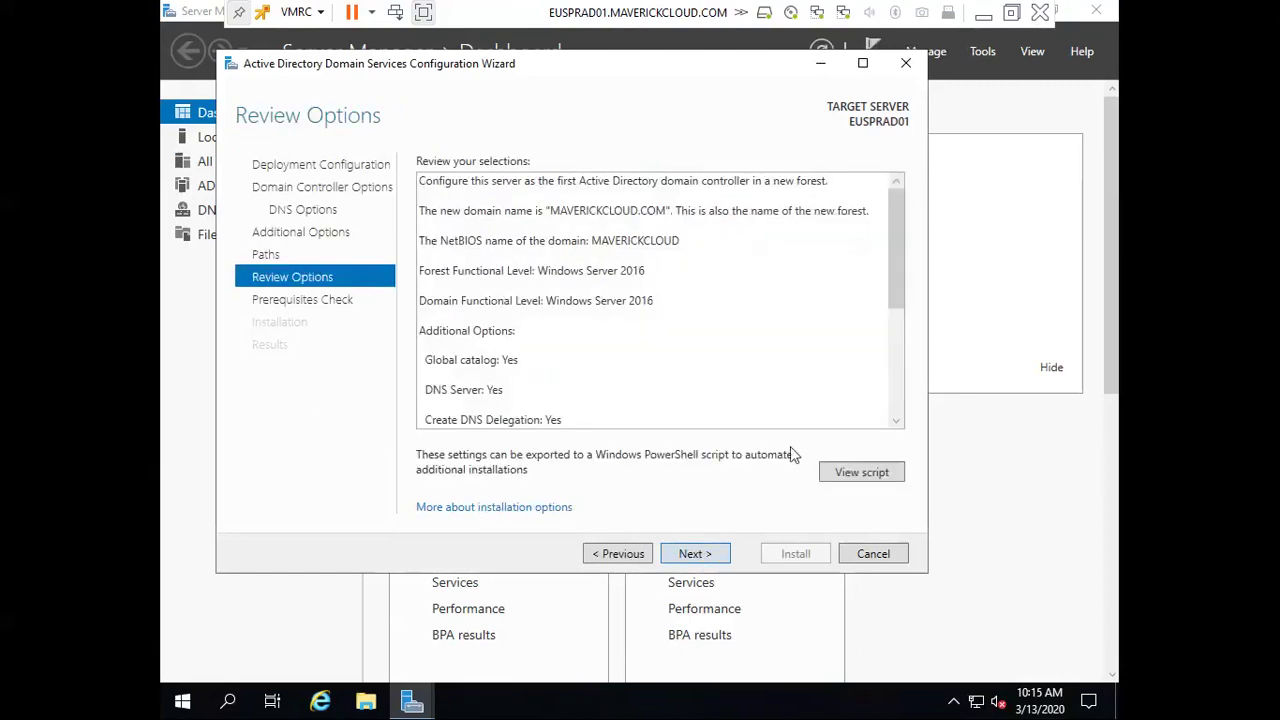
Review the prerequisite check results and start the domain controller installation
click(711, 557)
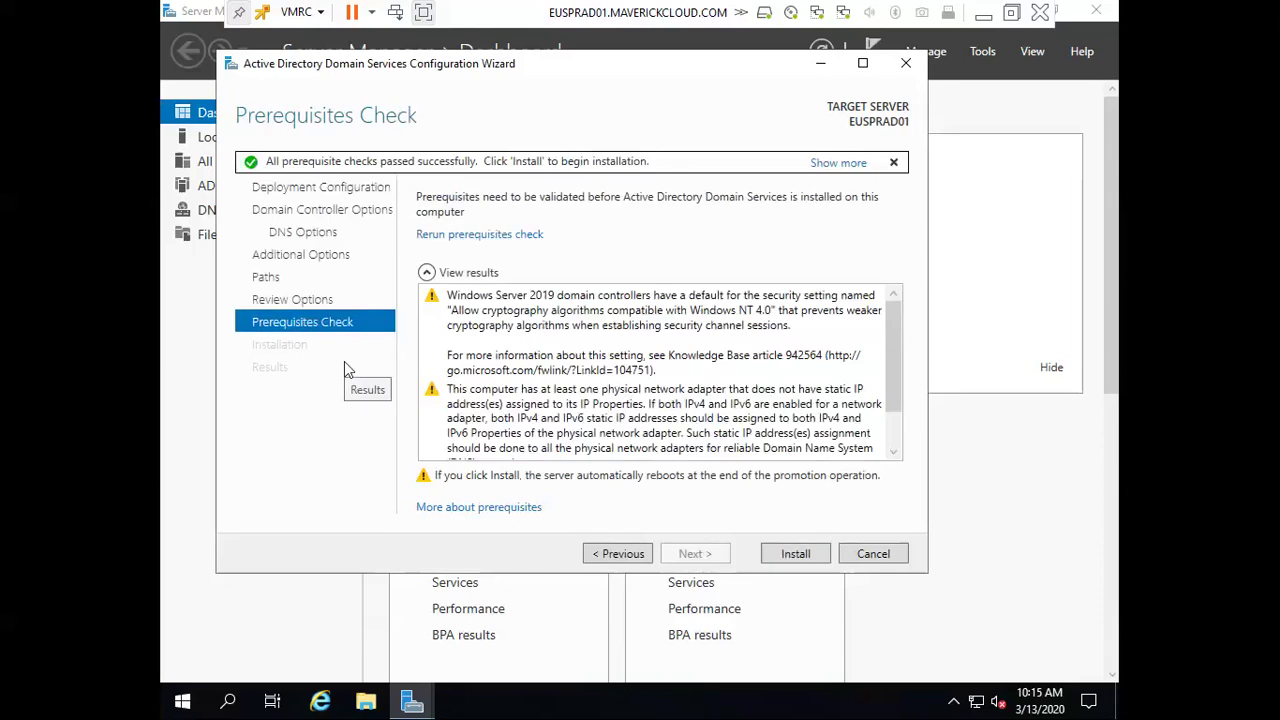
scroll(785, 445, down, 1)
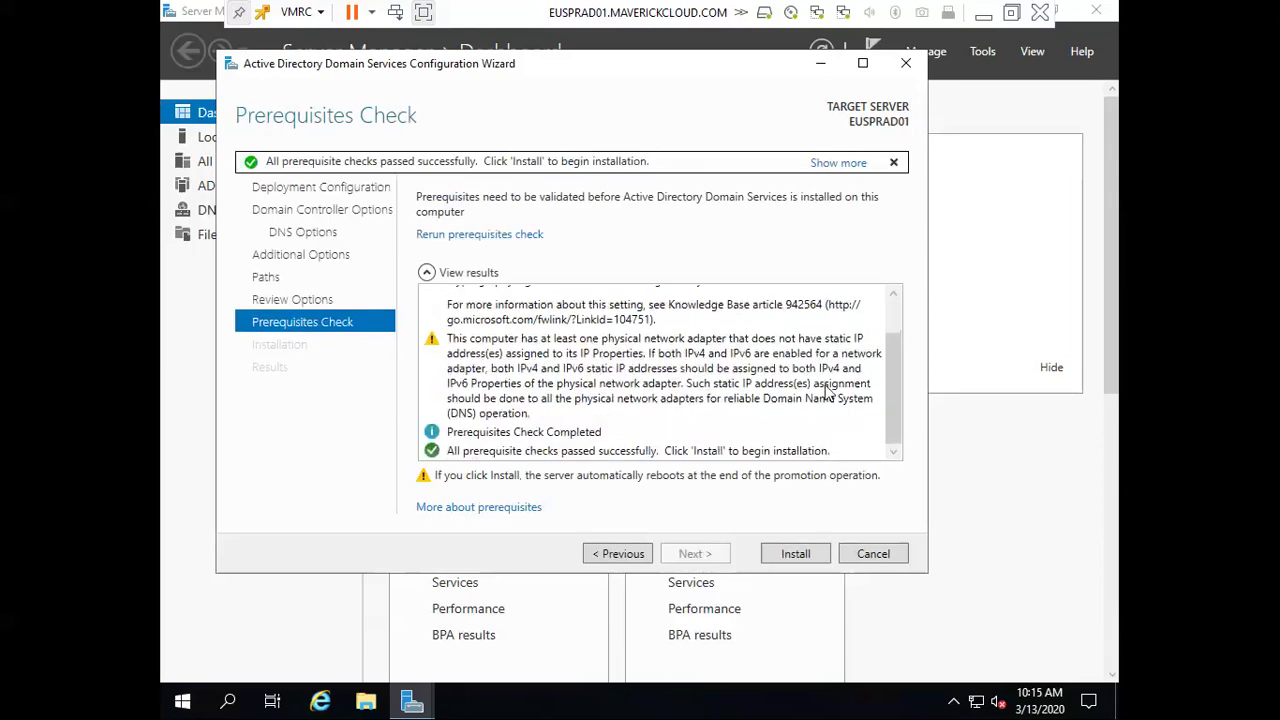
click(795, 556)
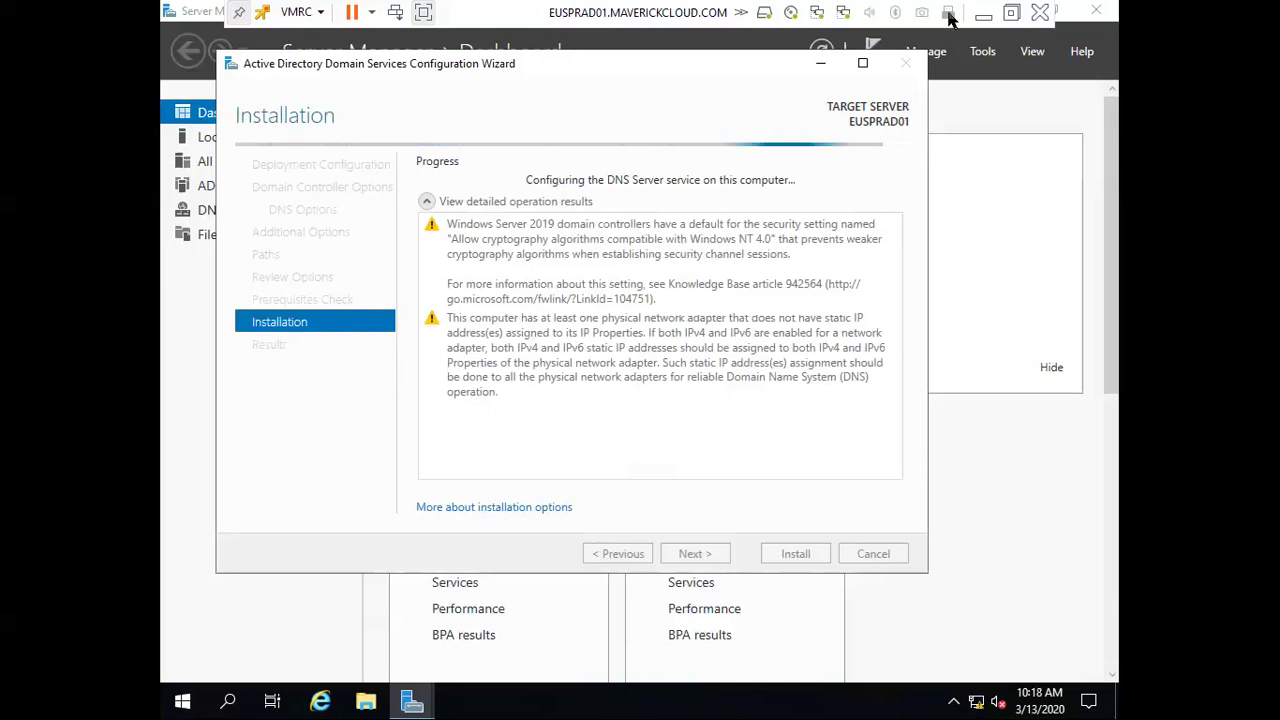
Close the finished ping window and go to the ESXi virtual machines list
click(988, 14)
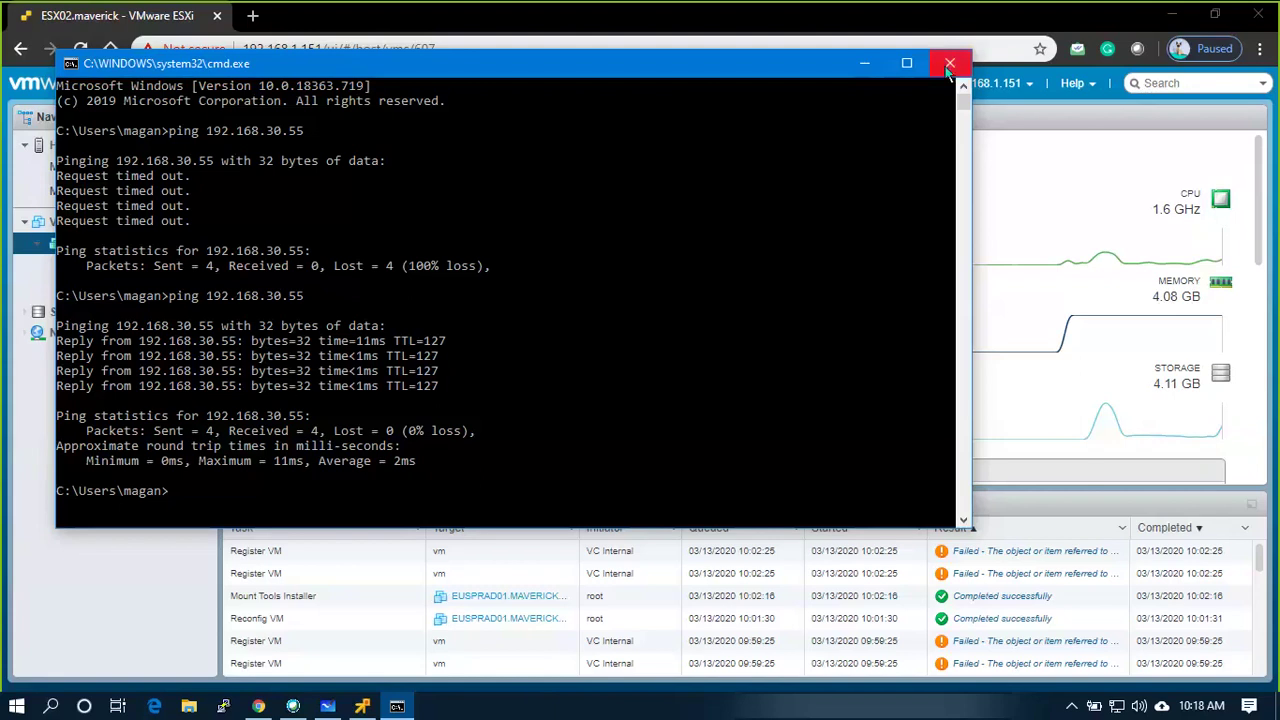
click(946, 54)
click(100, 221)
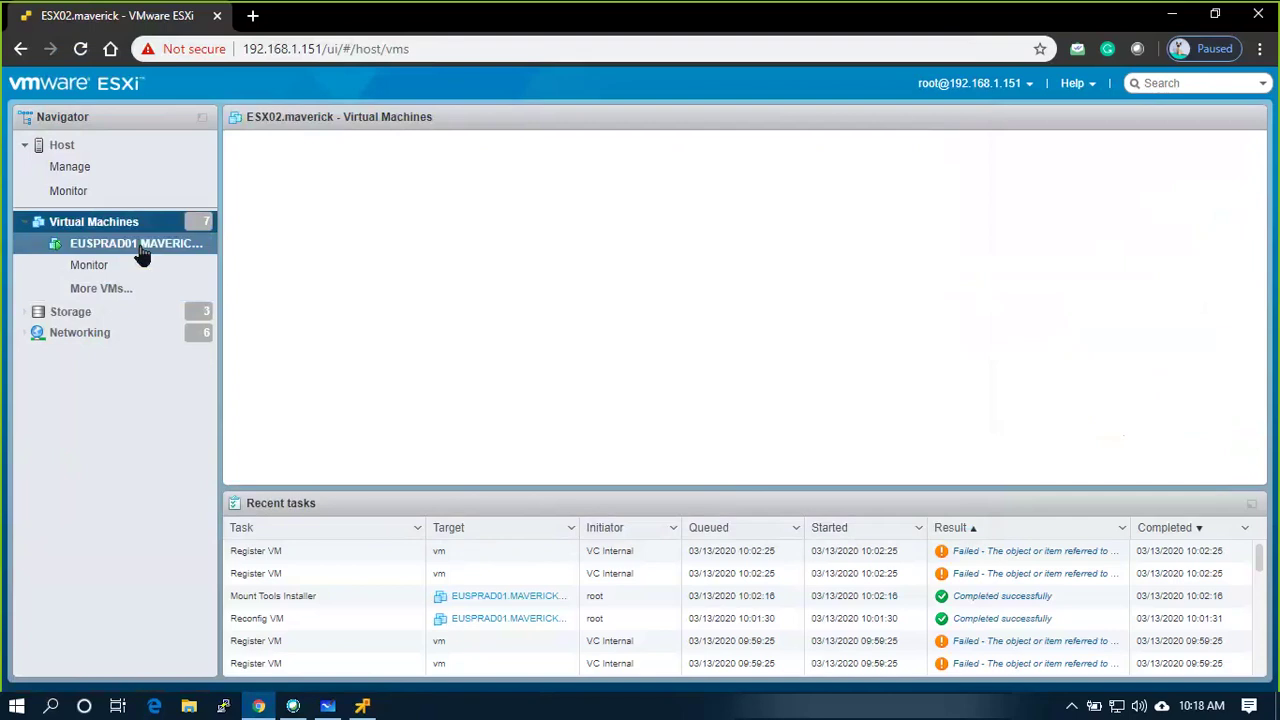
click(90, 165)
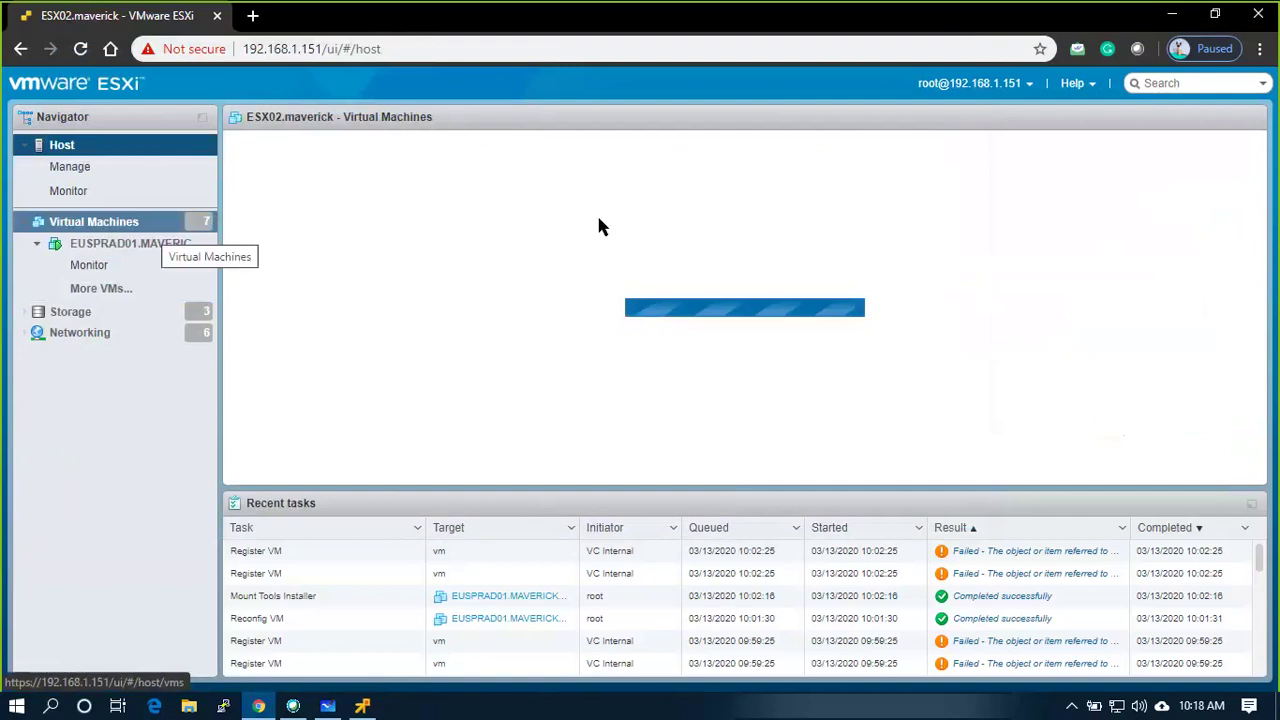
click(160, 232)
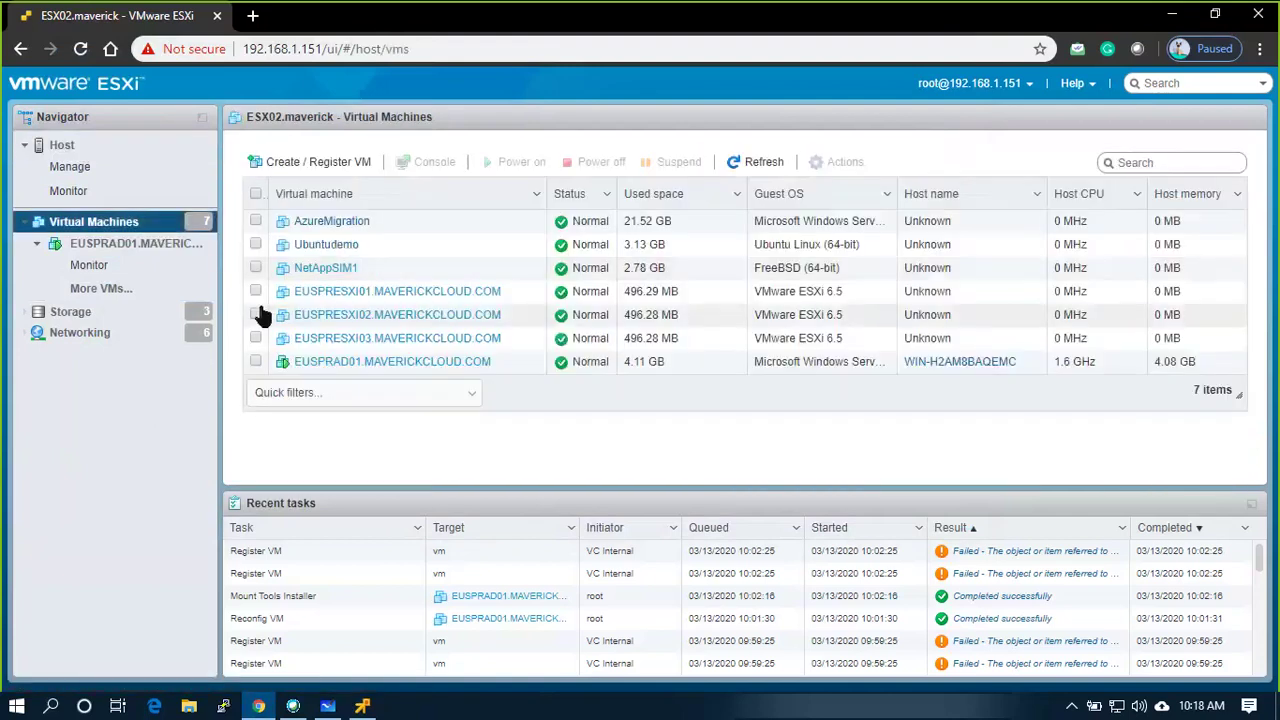
Power on EUSPRESXI01, EUSPRESXI02 and EUSPRESXI03, then refresh the host summary
click(253, 285)
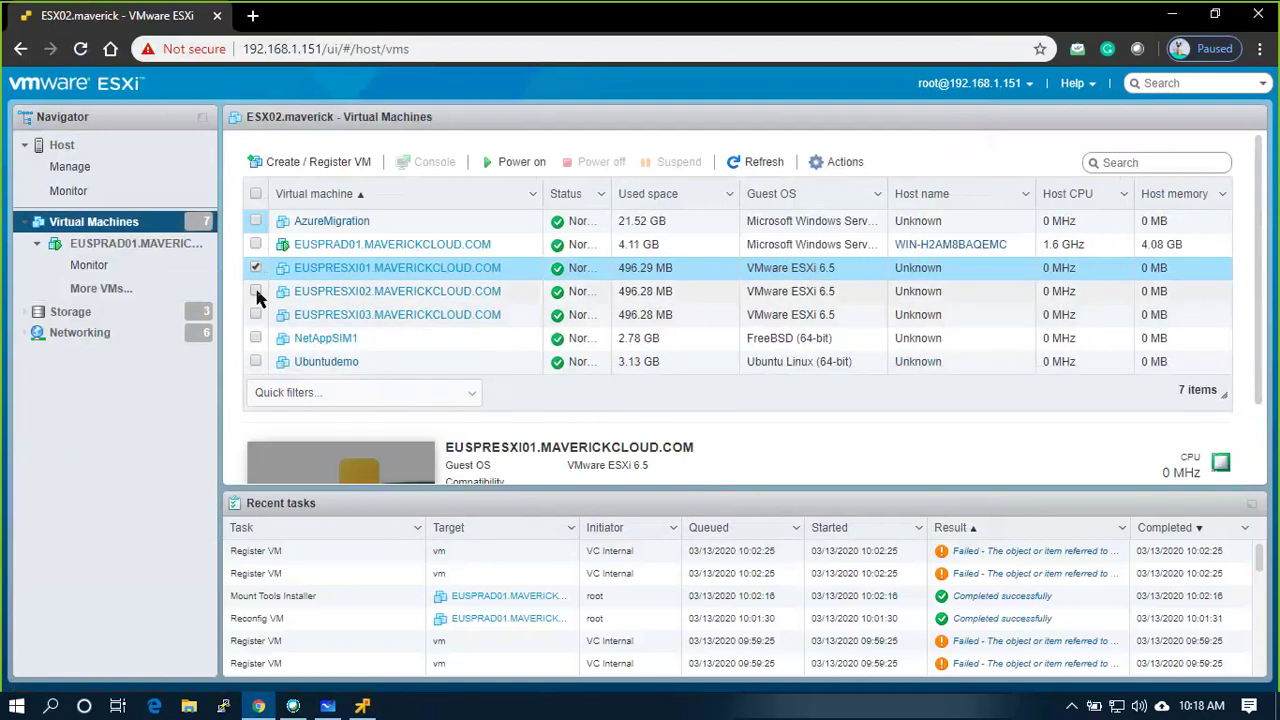
click(255, 290)
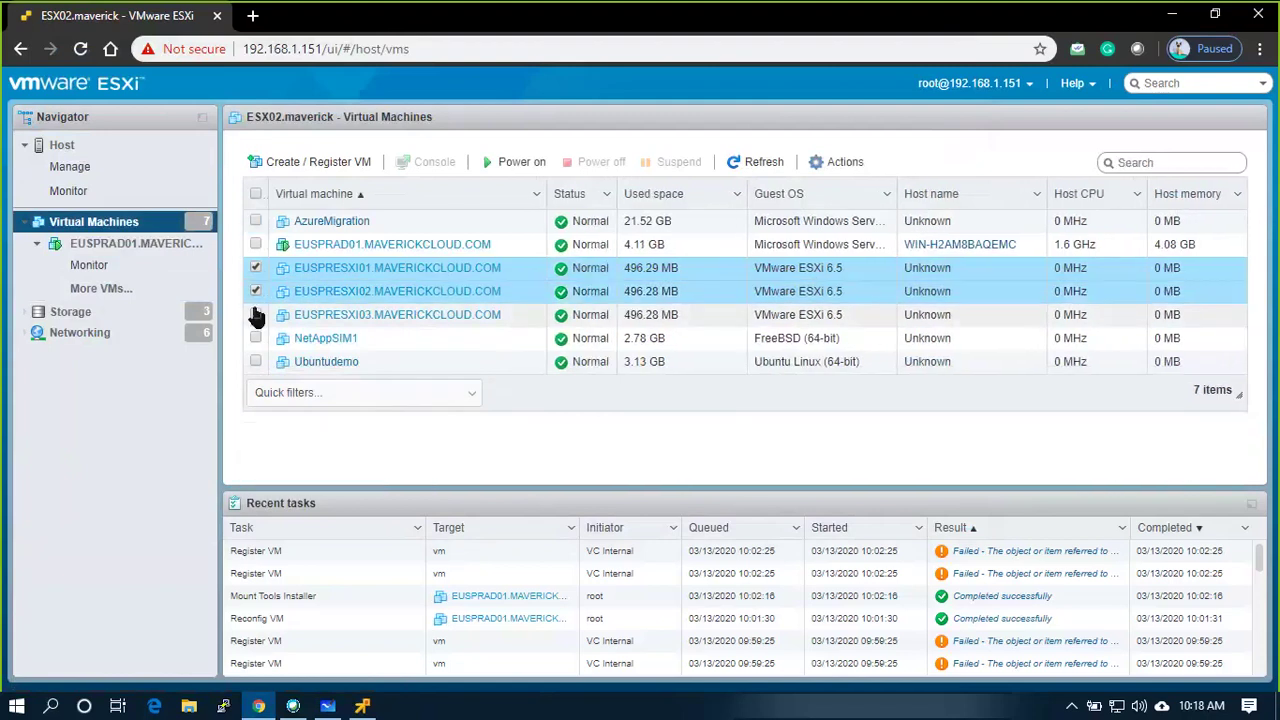
click(255, 314)
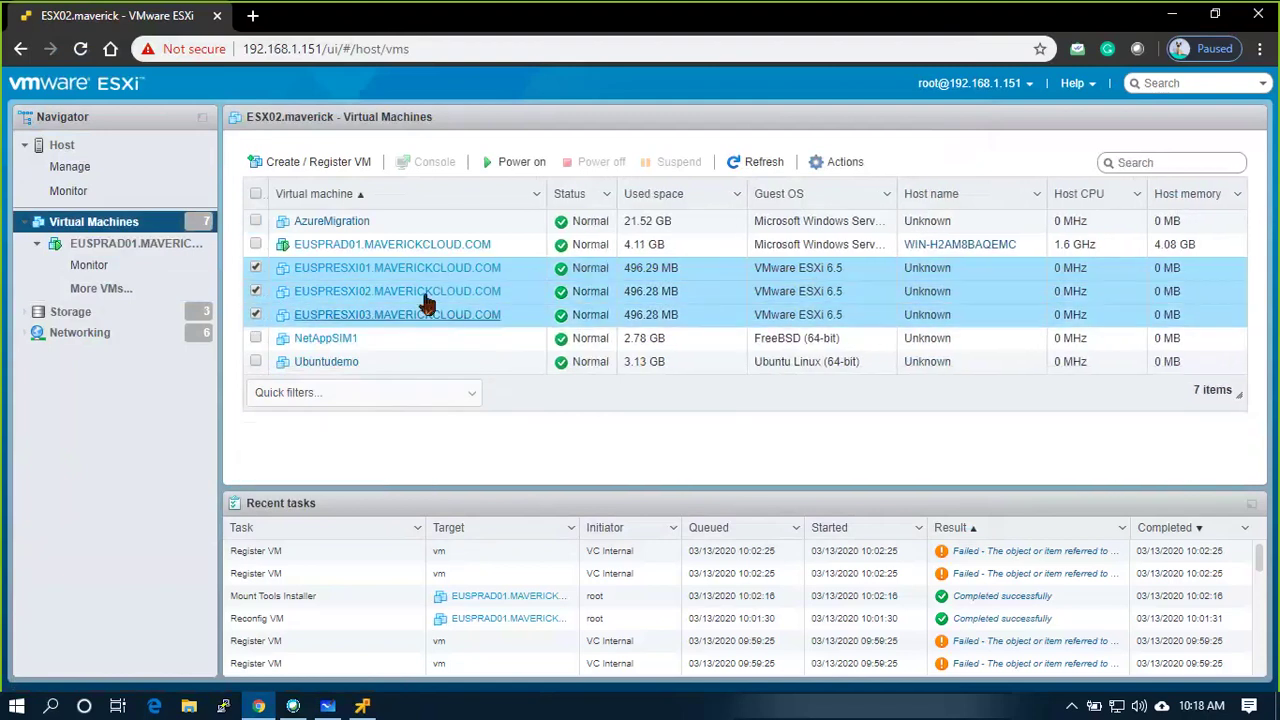
click(515, 161)
click(256, 267)
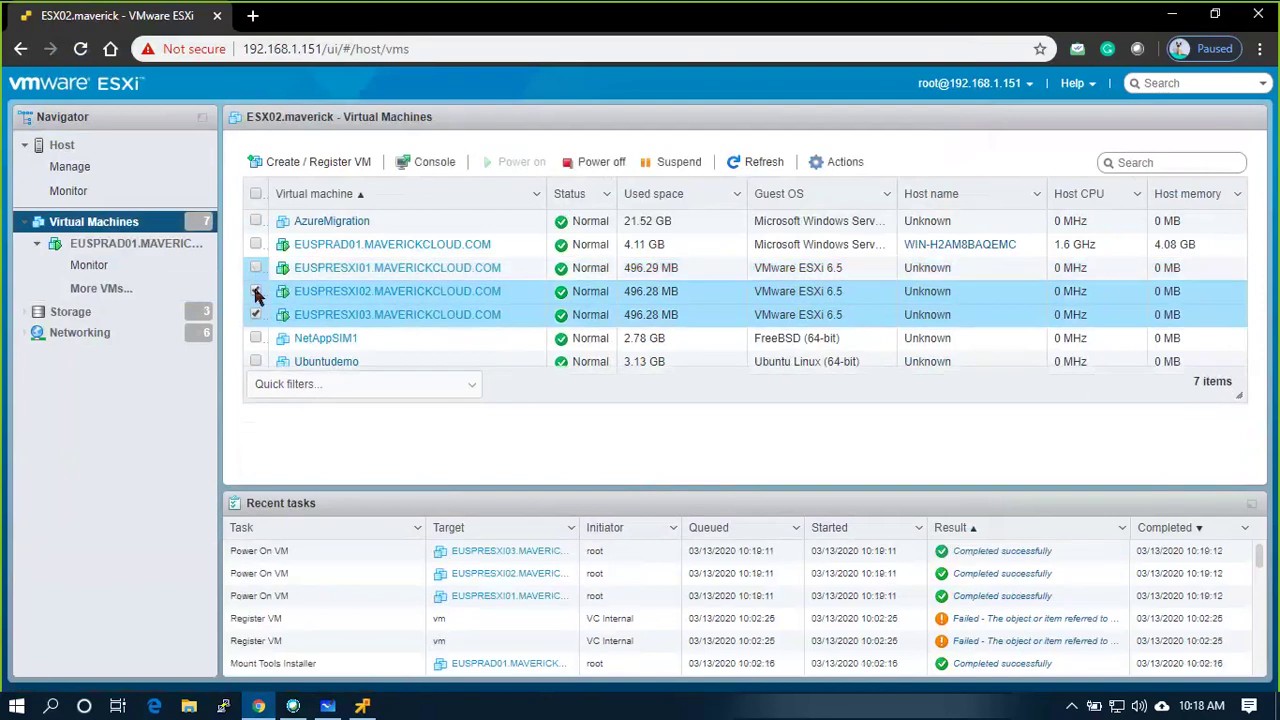
click(256, 291)
click(256, 316)
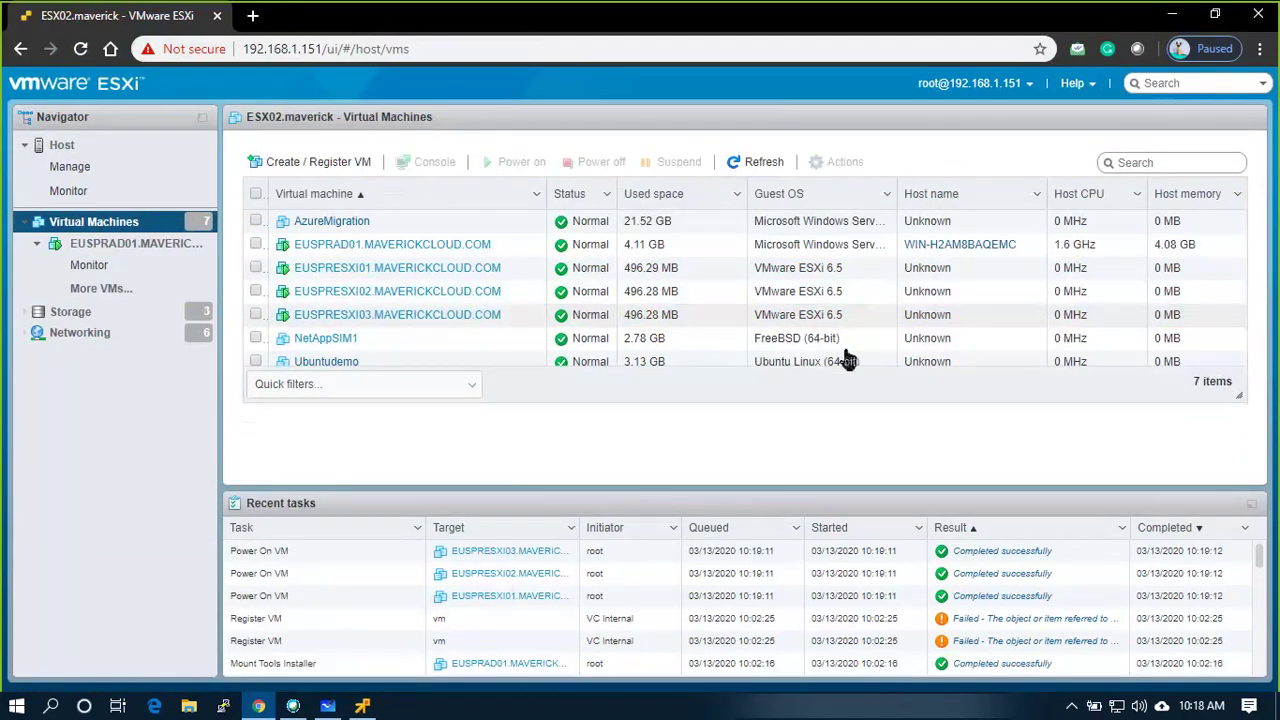
click(82, 148)
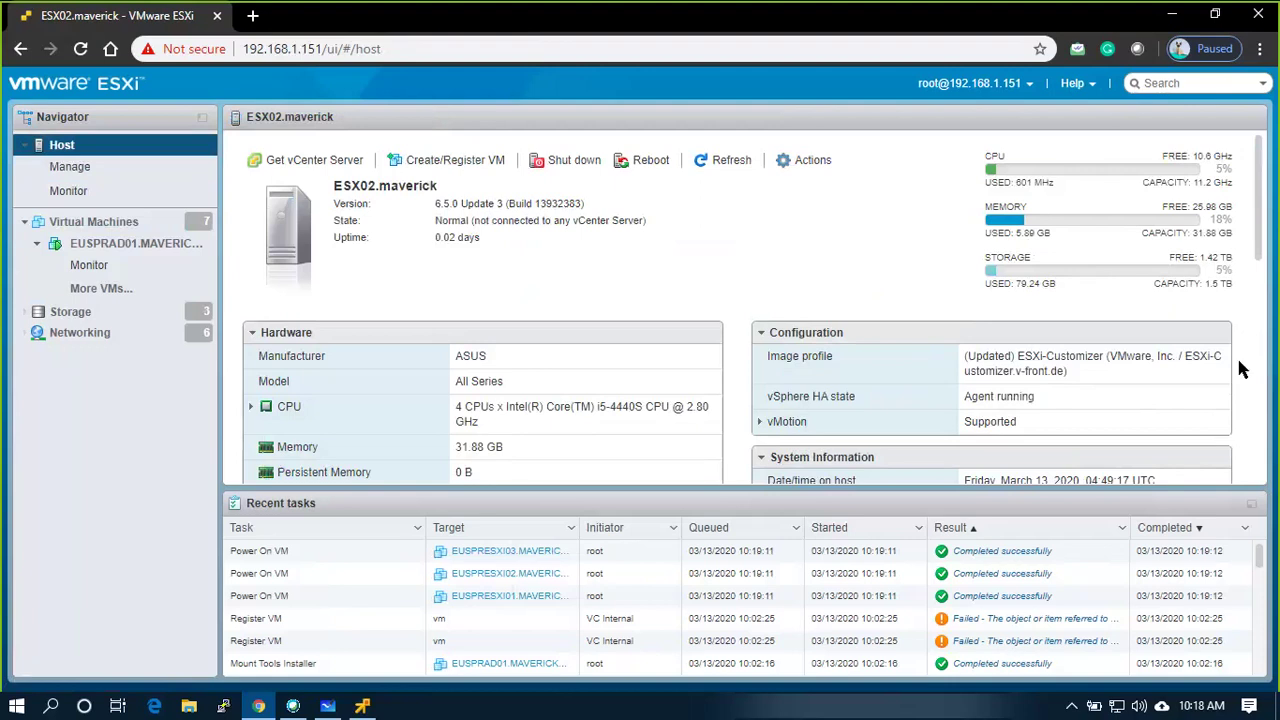
click(726, 165)
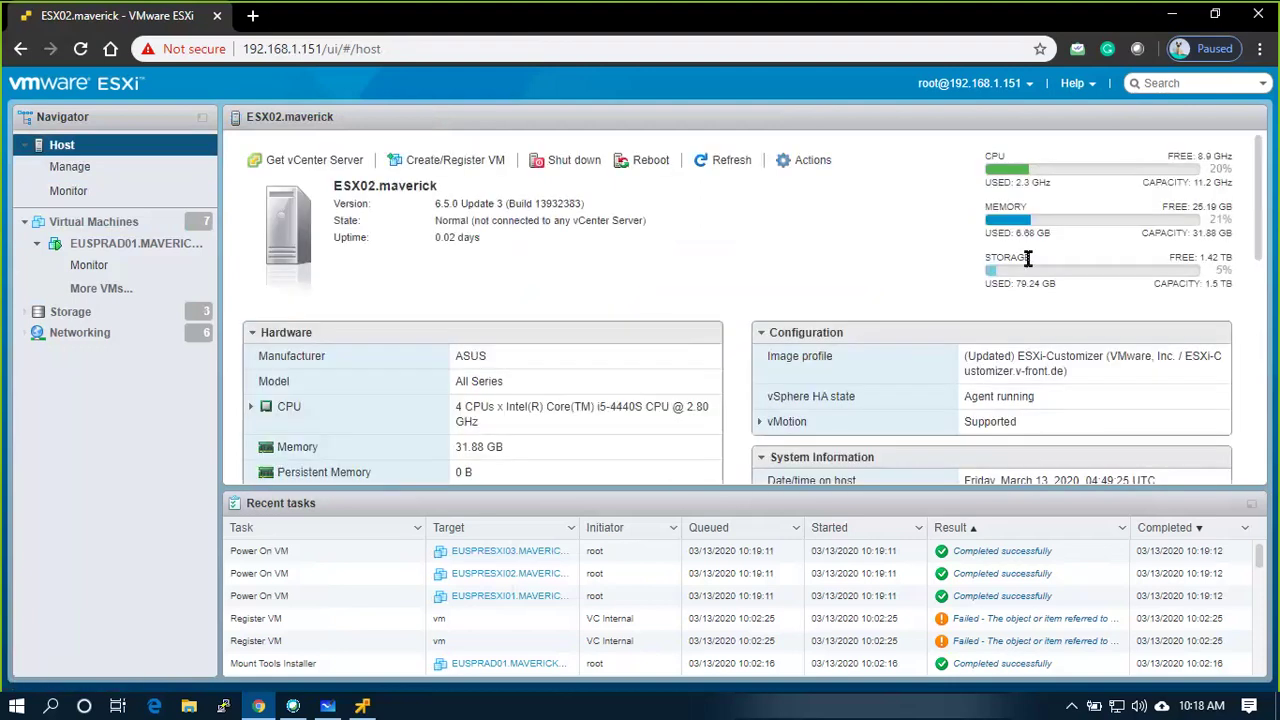
Bring back the server console to see the dashboard with AD DS and DNS tiles
click(363, 706)
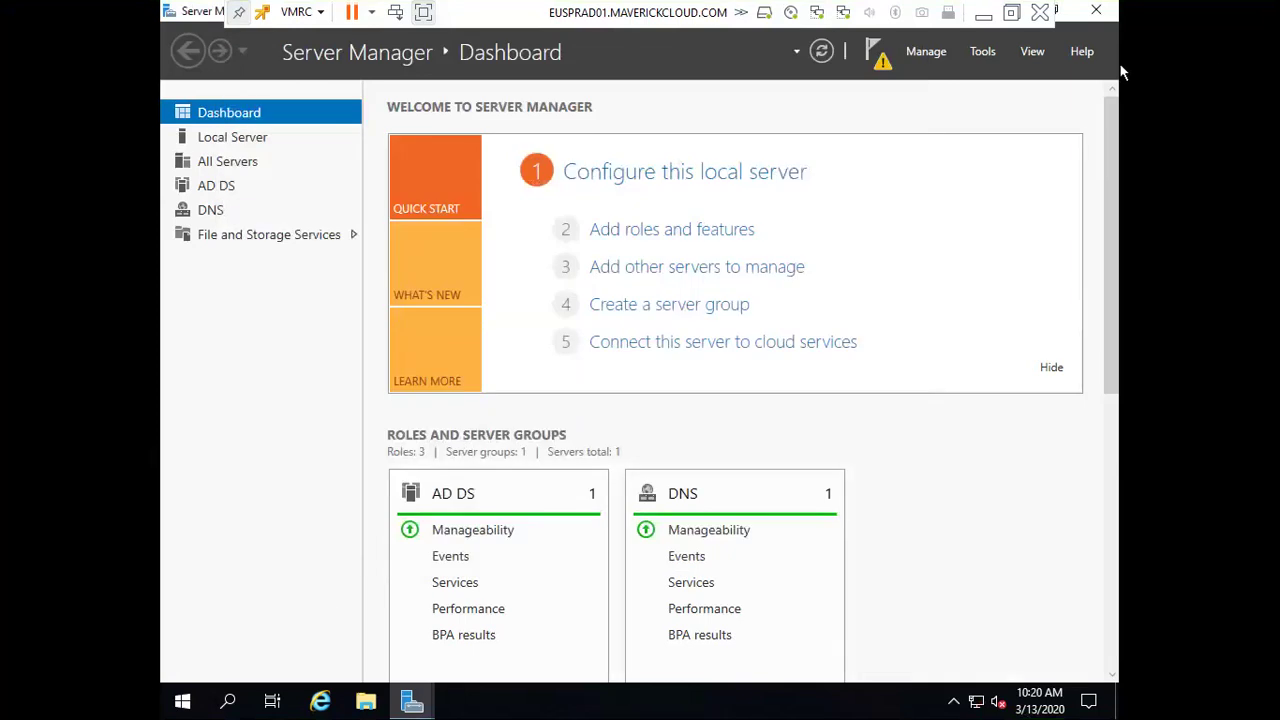
Open the AD DS servers page in Server Manager and refresh it
click(216, 187)
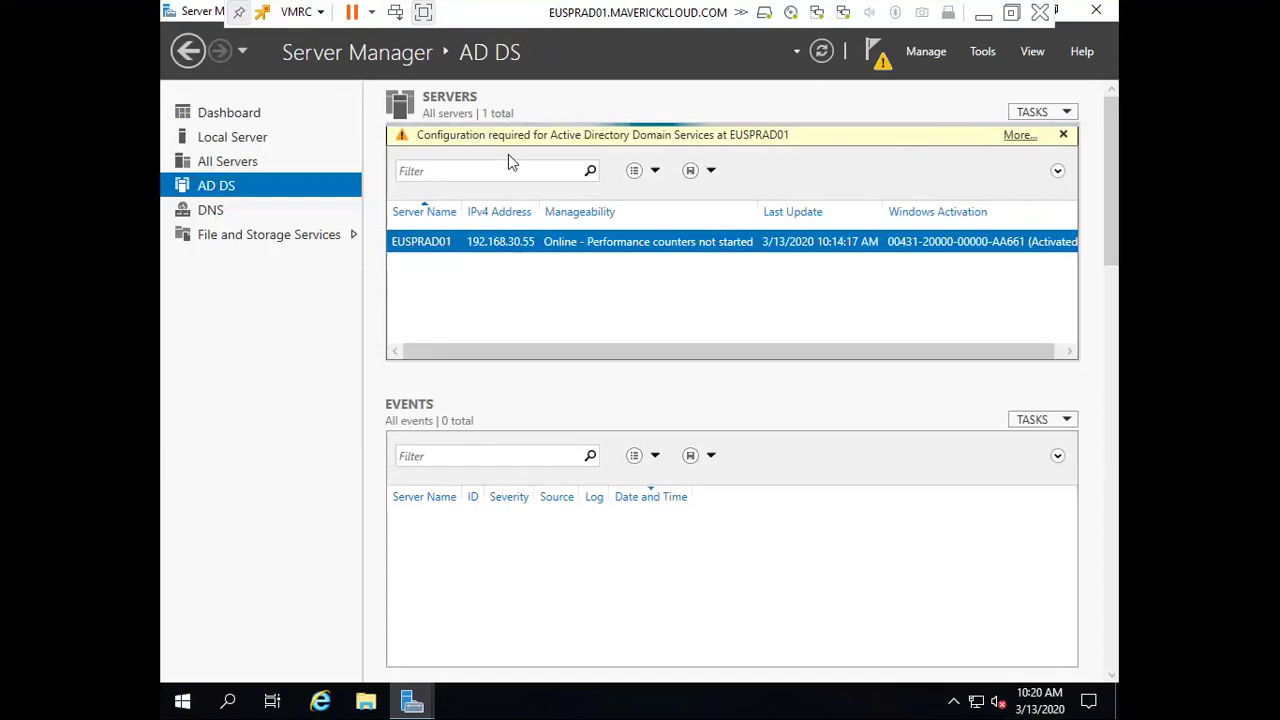
click(824, 53)
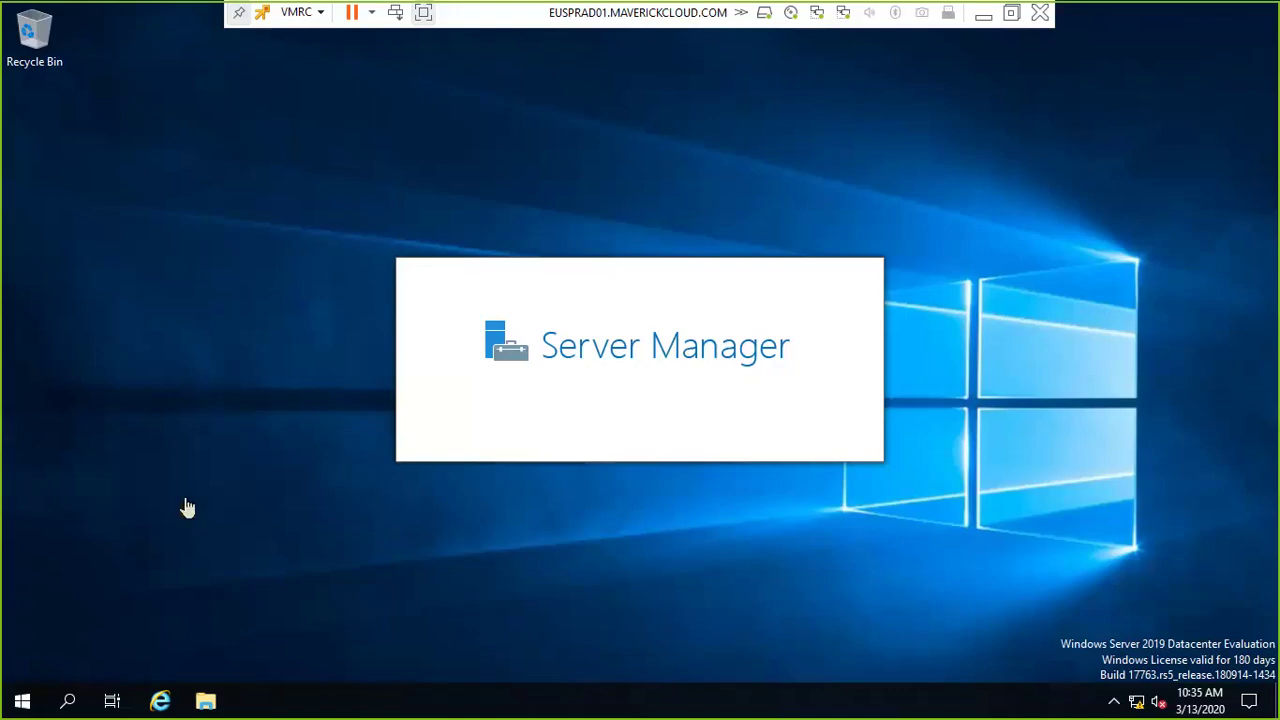
Launch dsa.msc and select EUSPRAD01 in MAVERICKCLOUD.COM's Domain Controllers container
key(super+r)
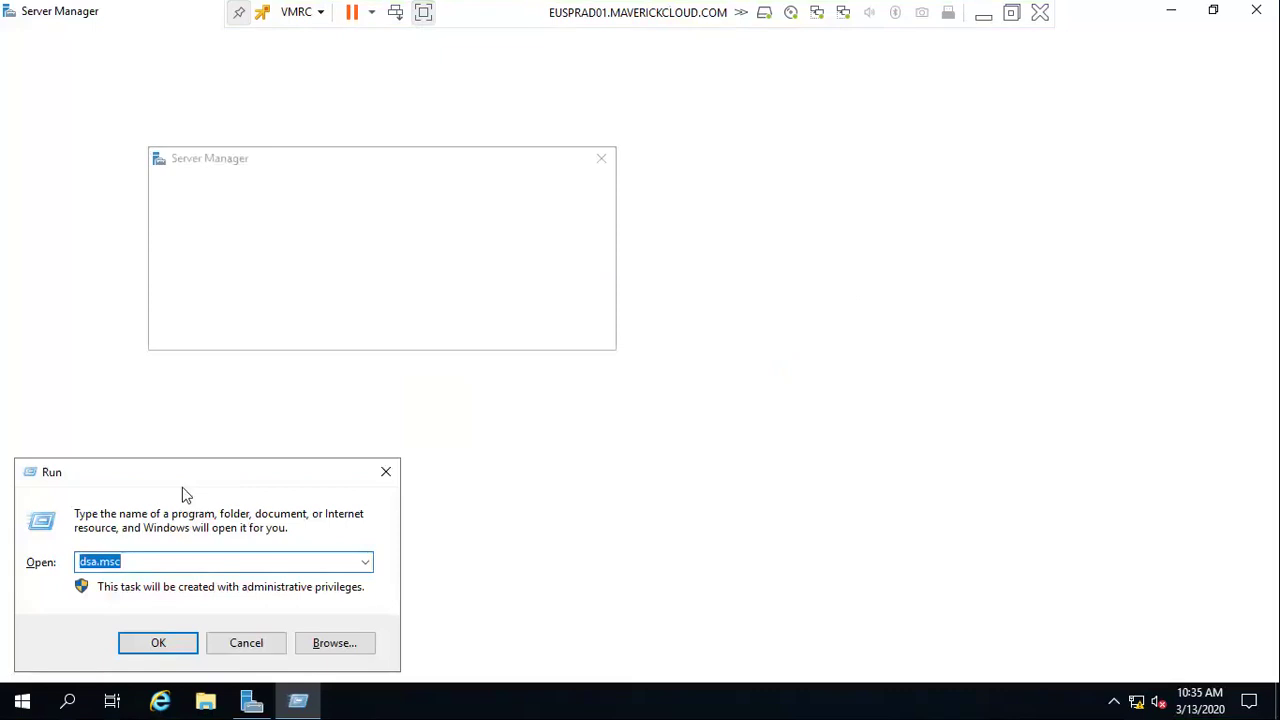
key(Escape)
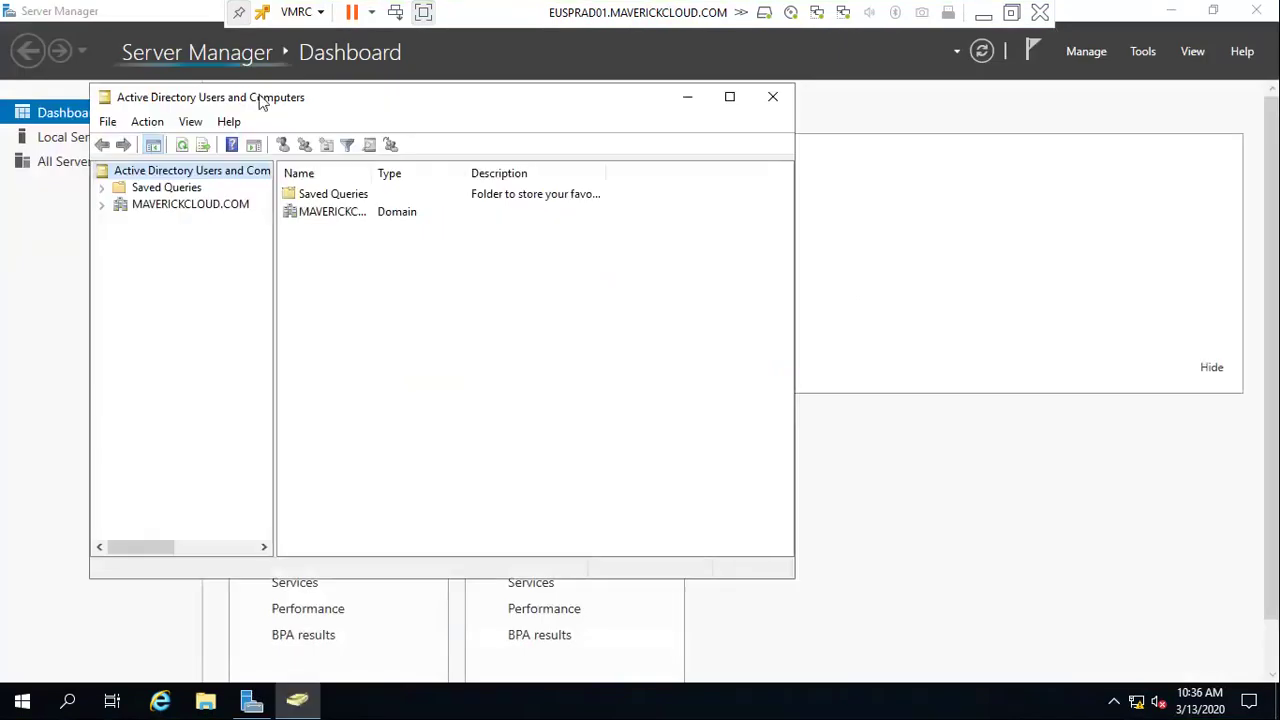
click(172, 212)
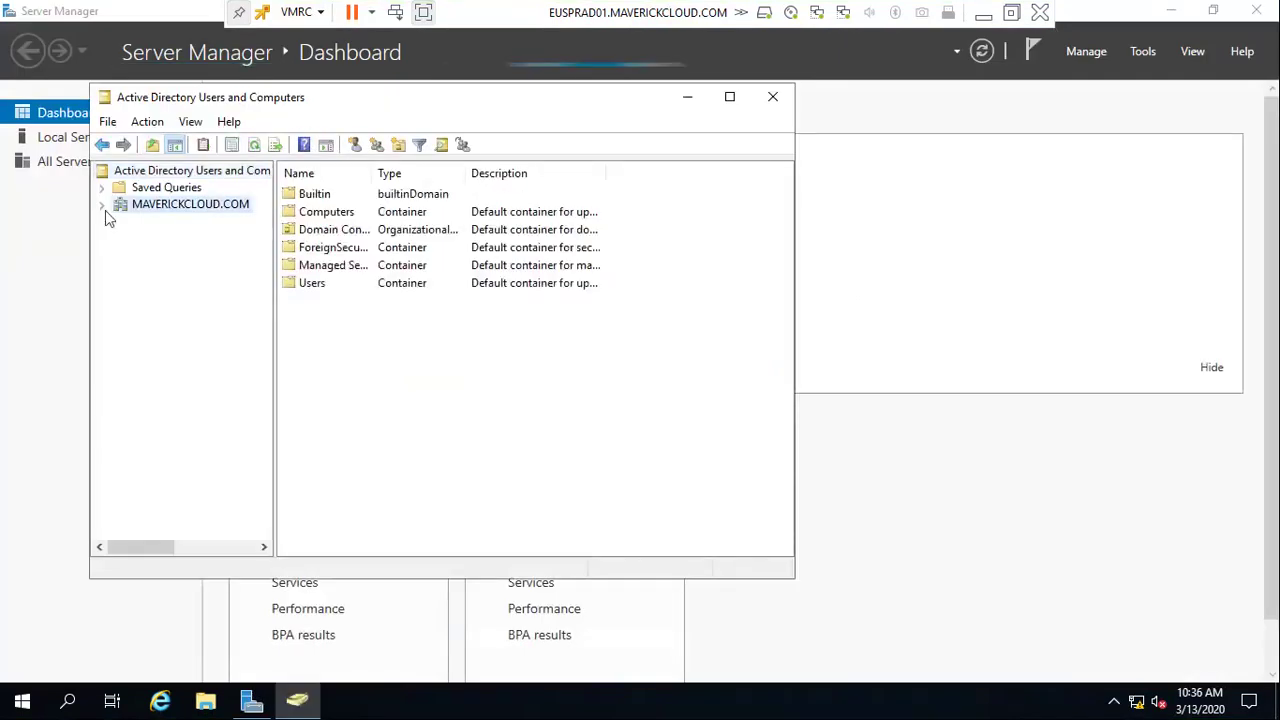
click(102, 205)
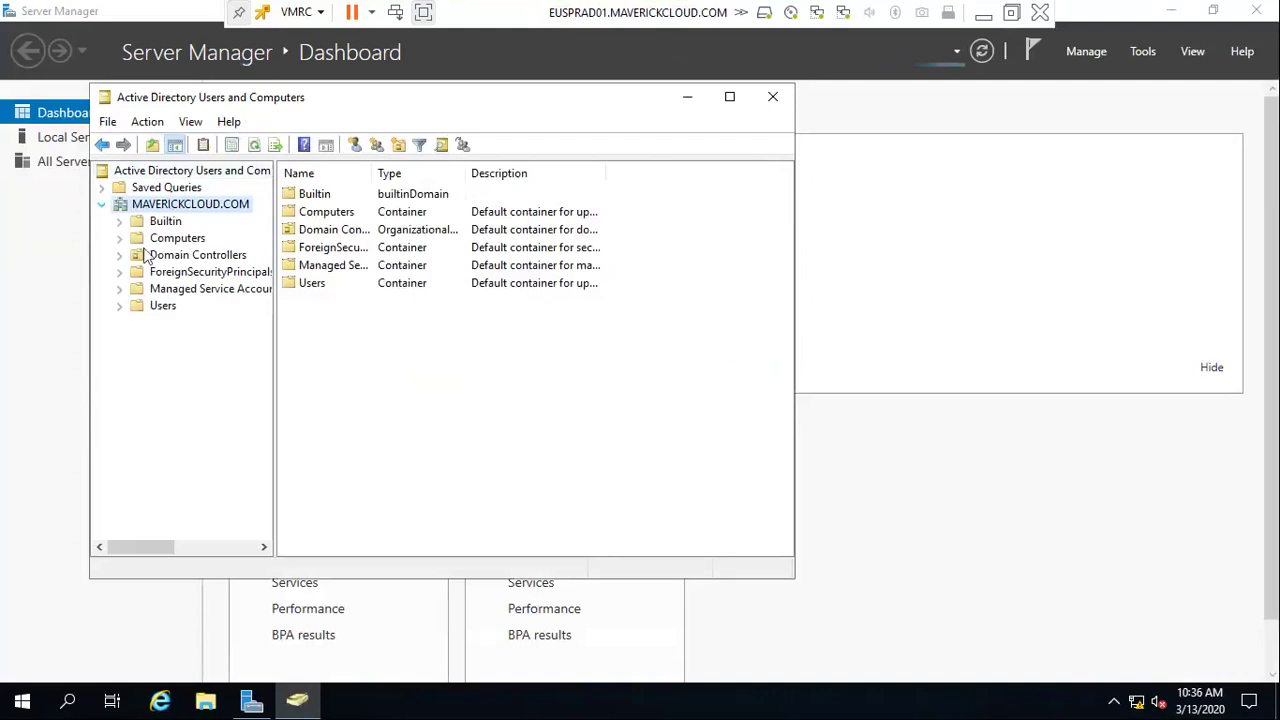
click(771, 99)
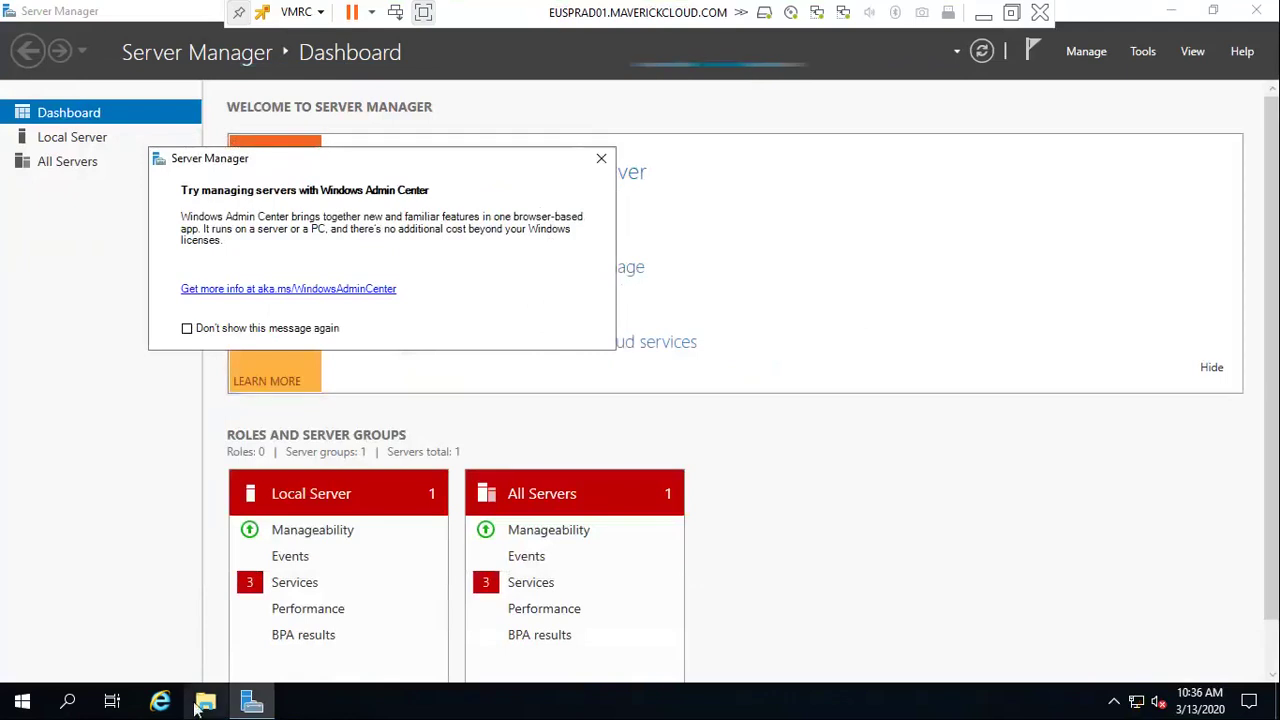
key(super+r)
key(Return)
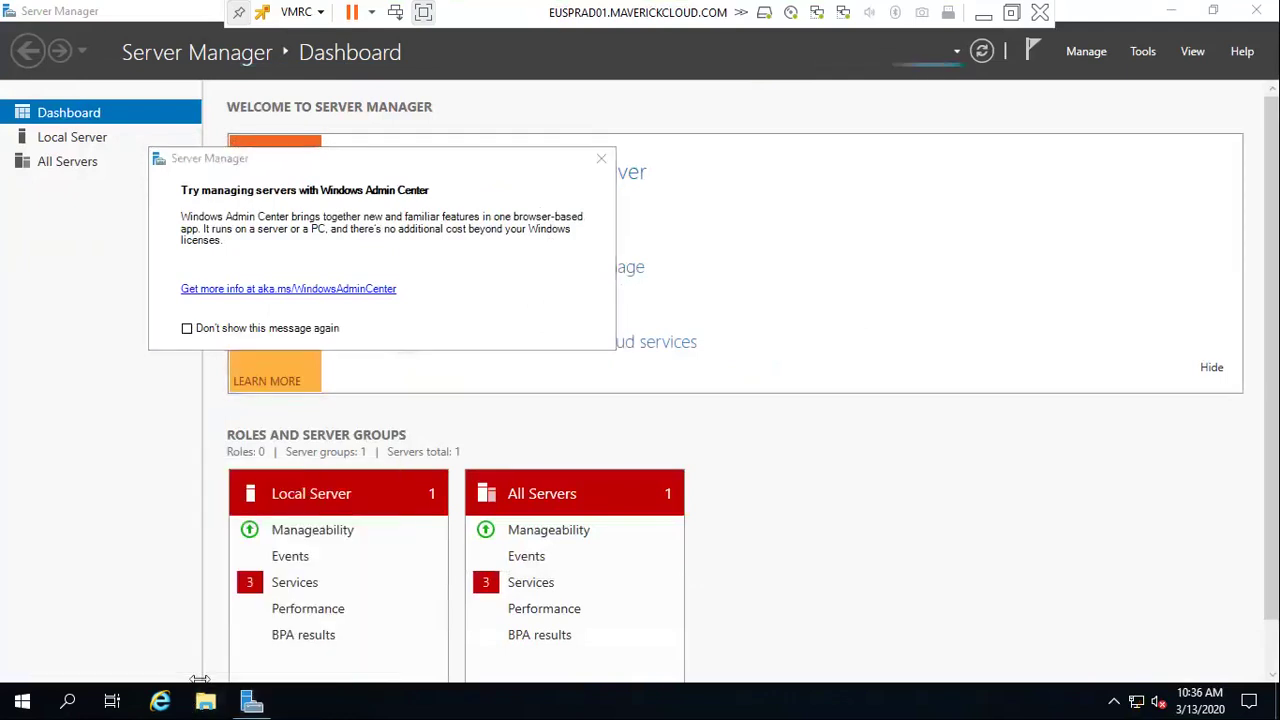
click(102, 205)
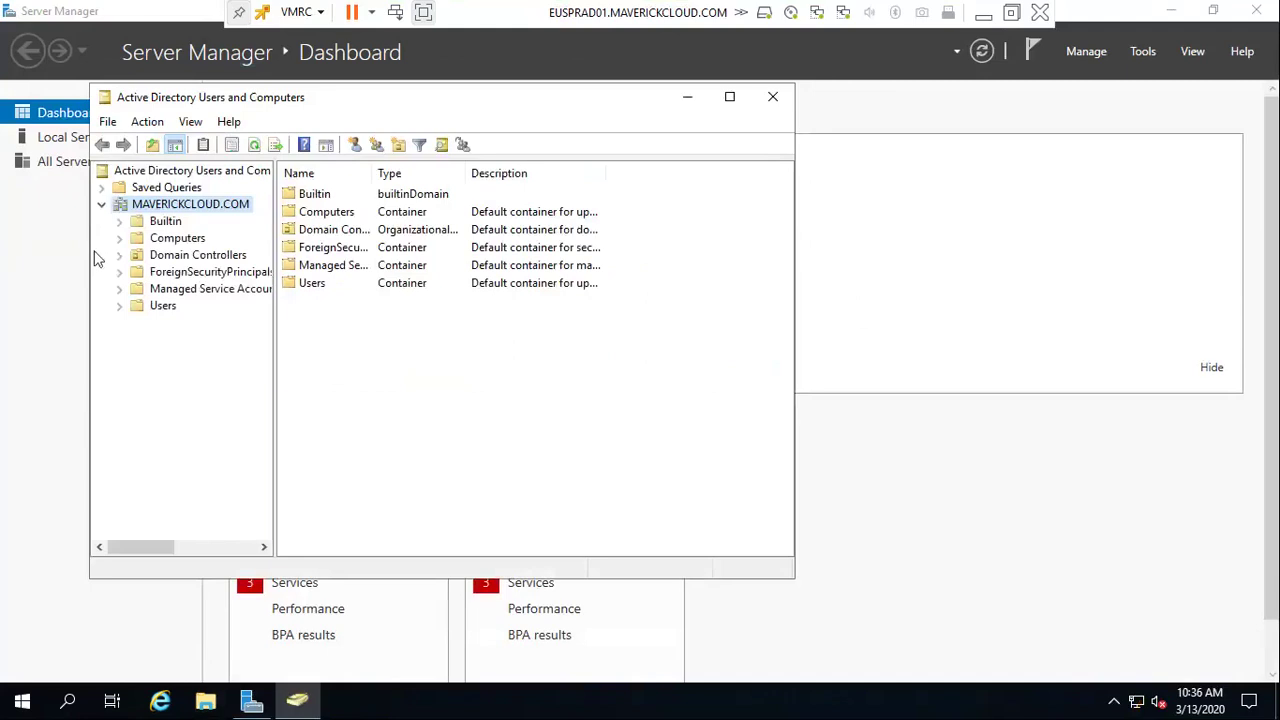
click(150, 255)
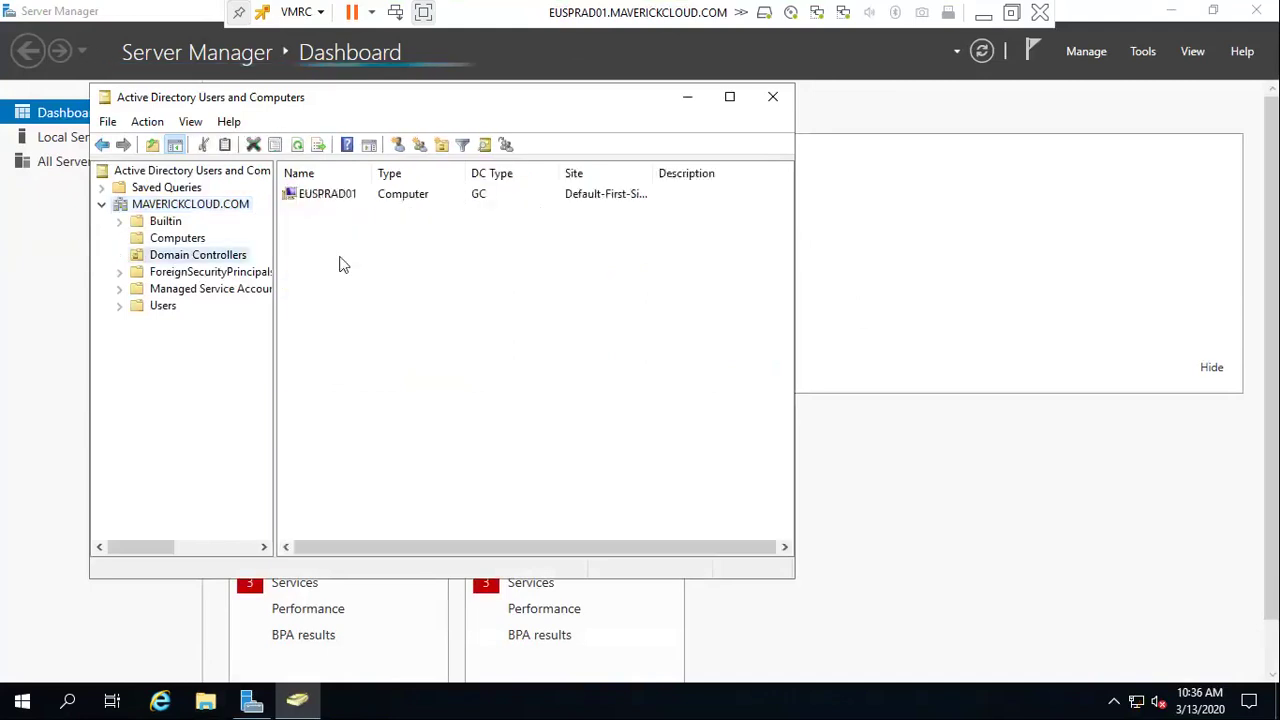
mouse_move(372, 173)
mouse_down()
mouse_move(423, 173)
mouse_move(372, 173)
mouse_up()
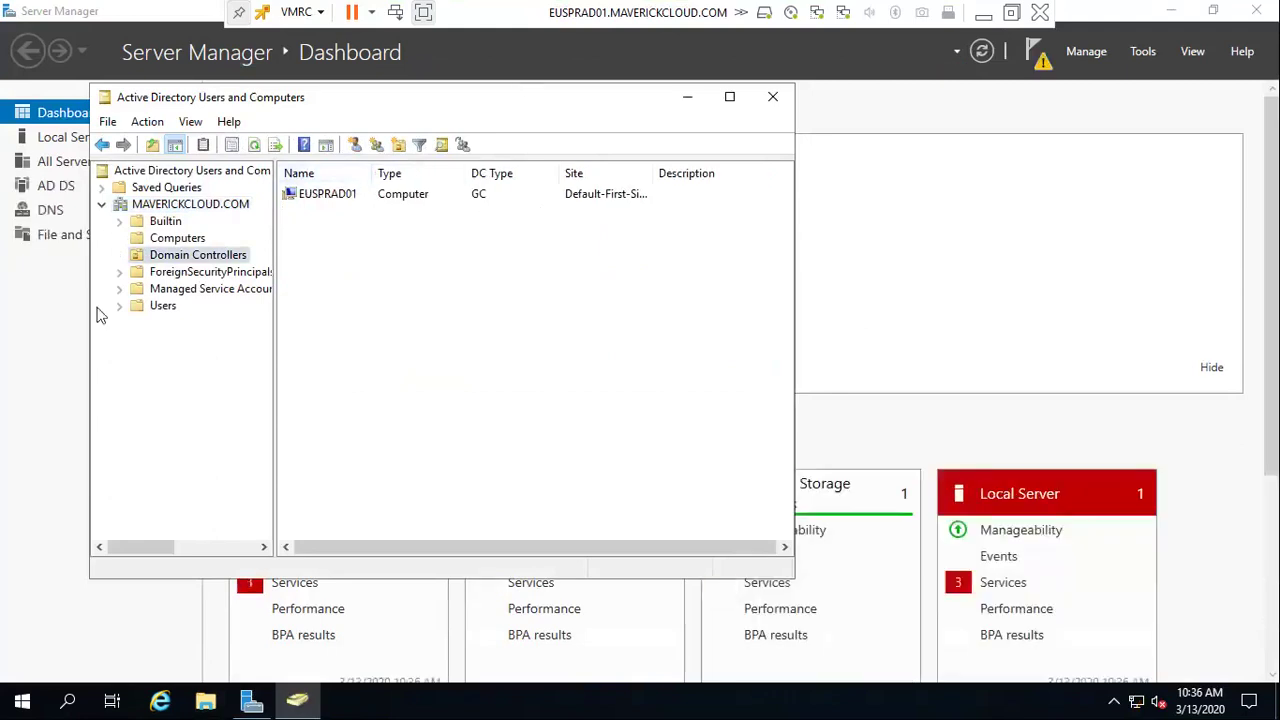
click(323, 196)
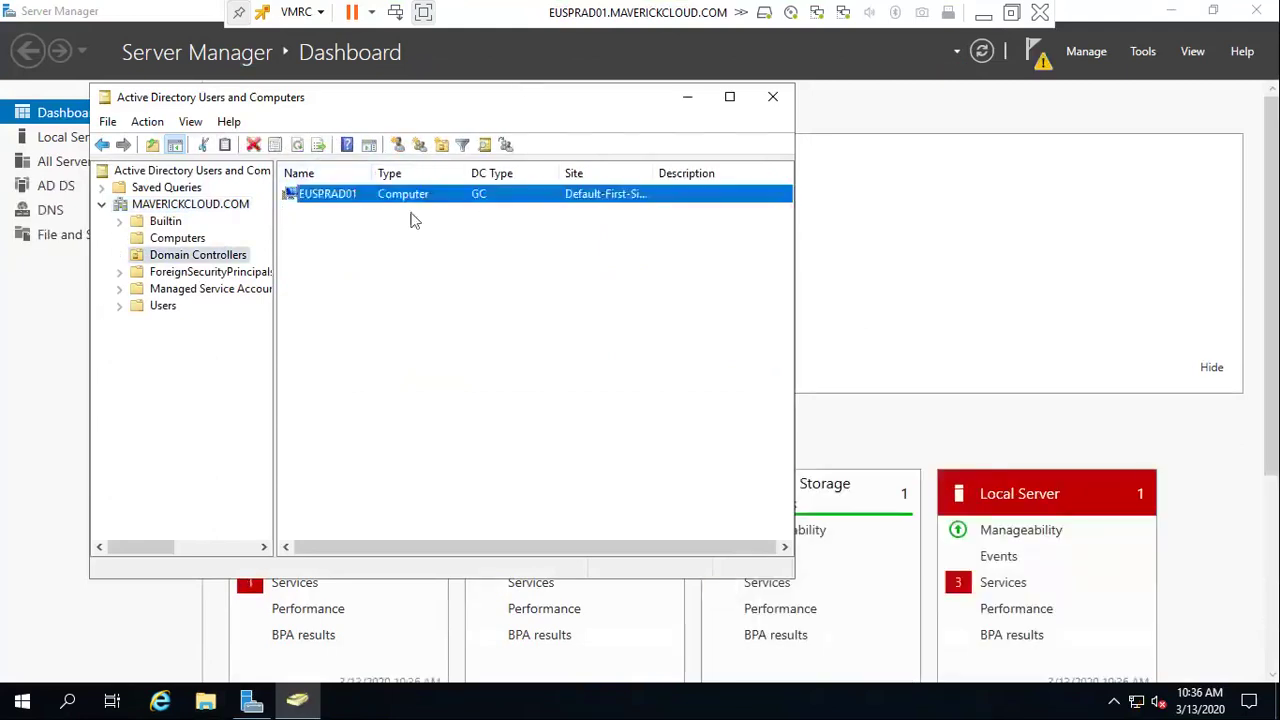
Close Users and Computers, then cancel the leftover promotion wizard after reading its error
click(768, 104)
click(1037, 54)
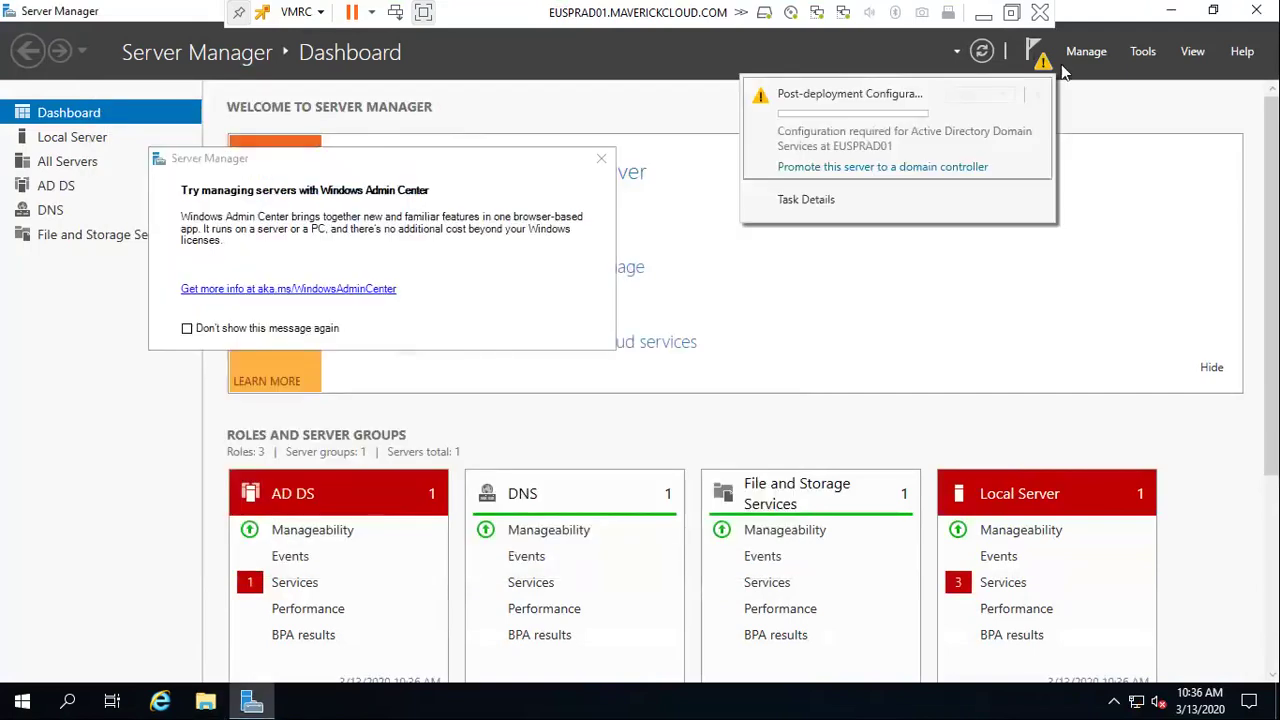
click(915, 172)
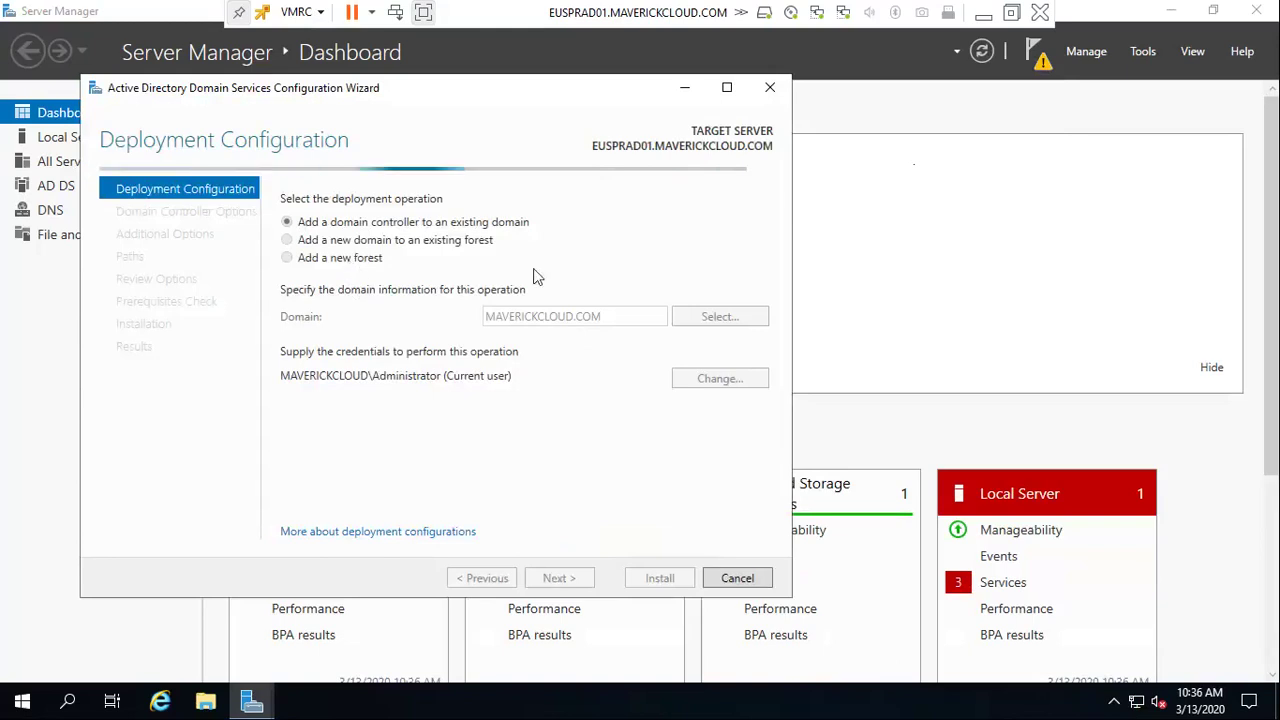
drag(380, 90, 390, 90)
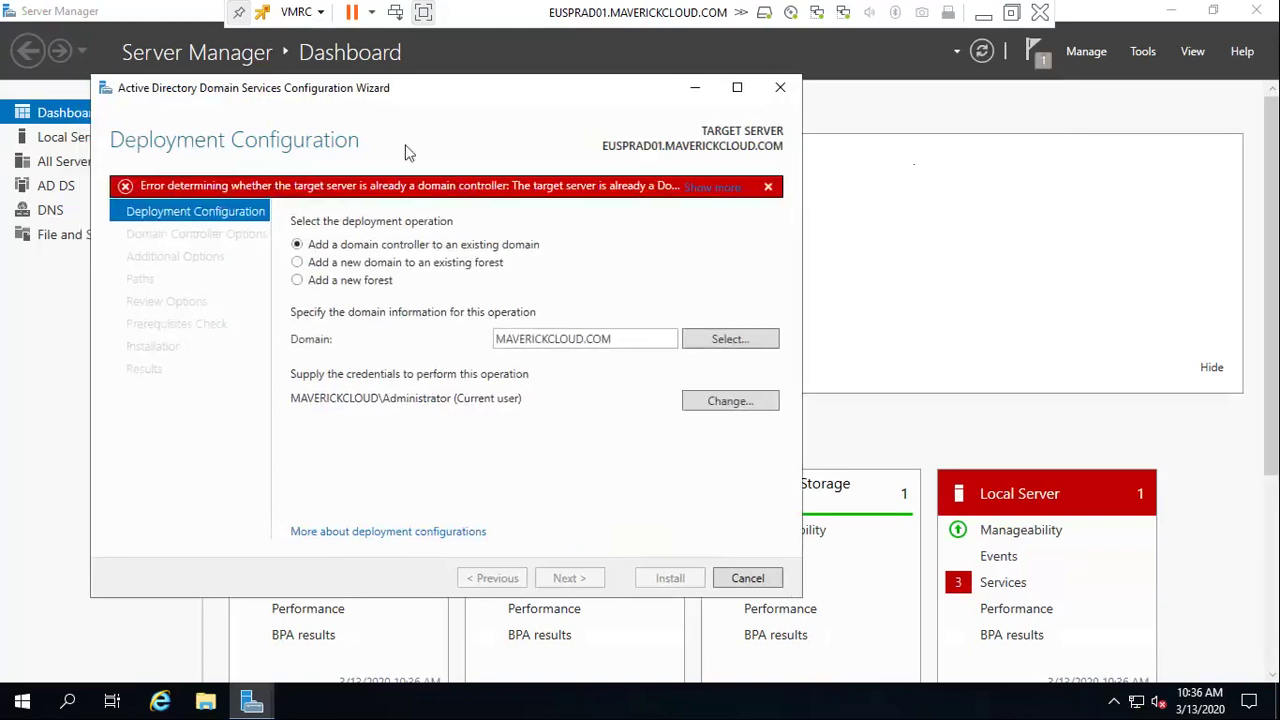
click(297, 281)
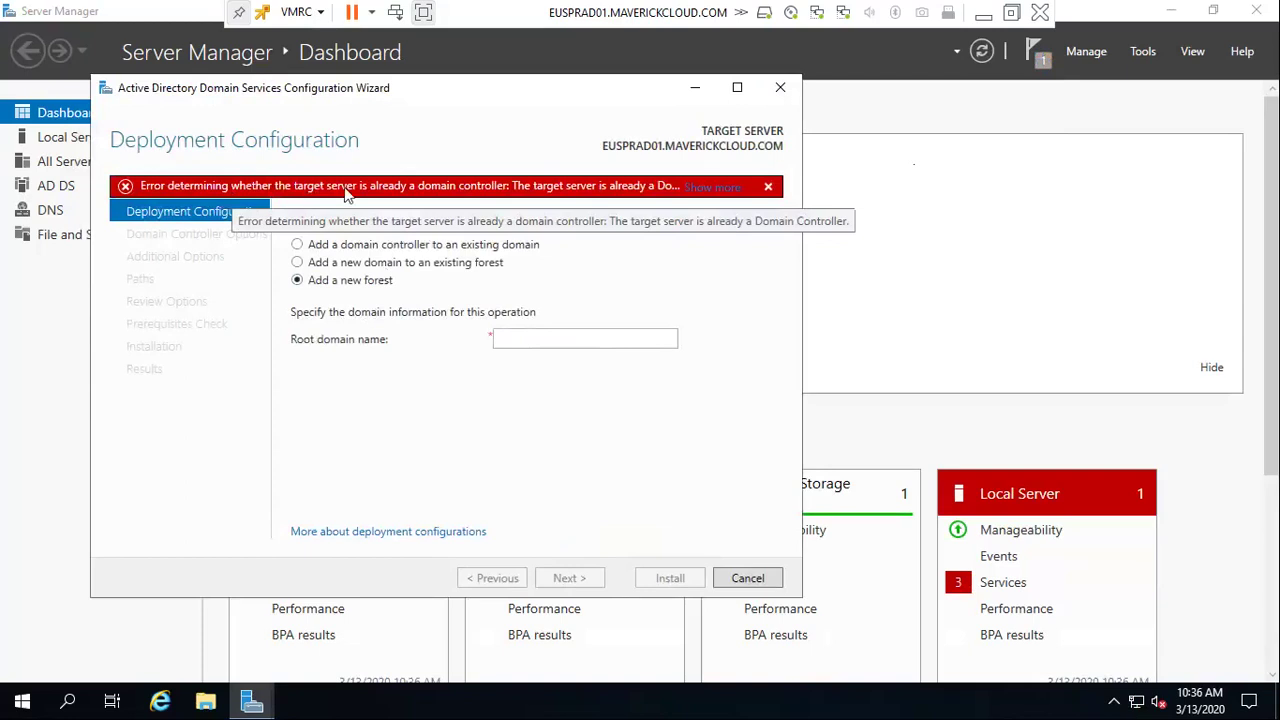
click(703, 193)
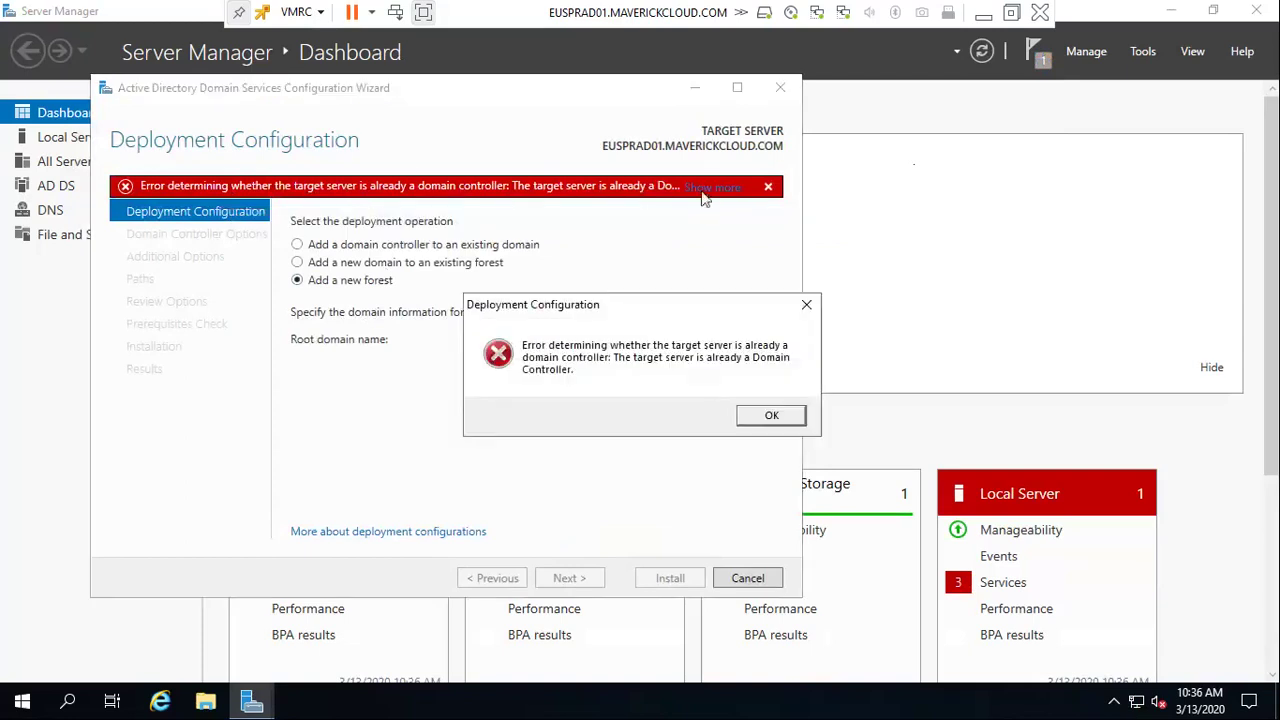
click(771, 415)
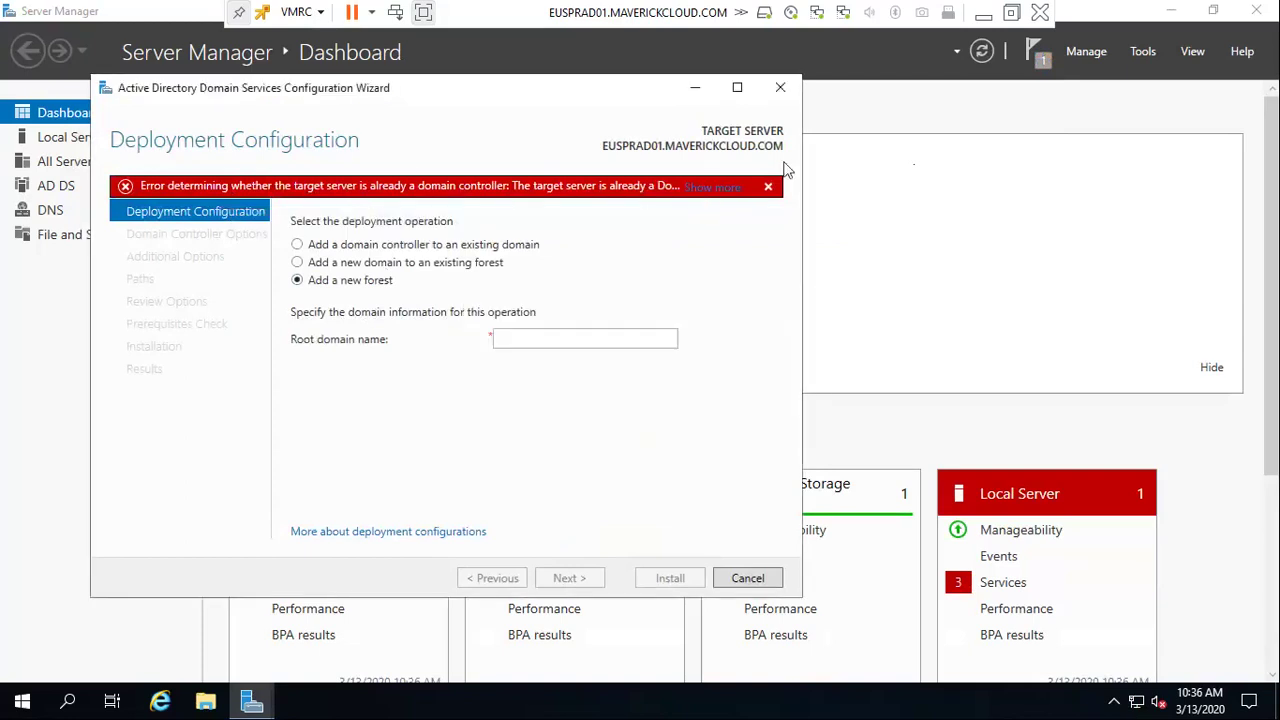
click(780, 87)
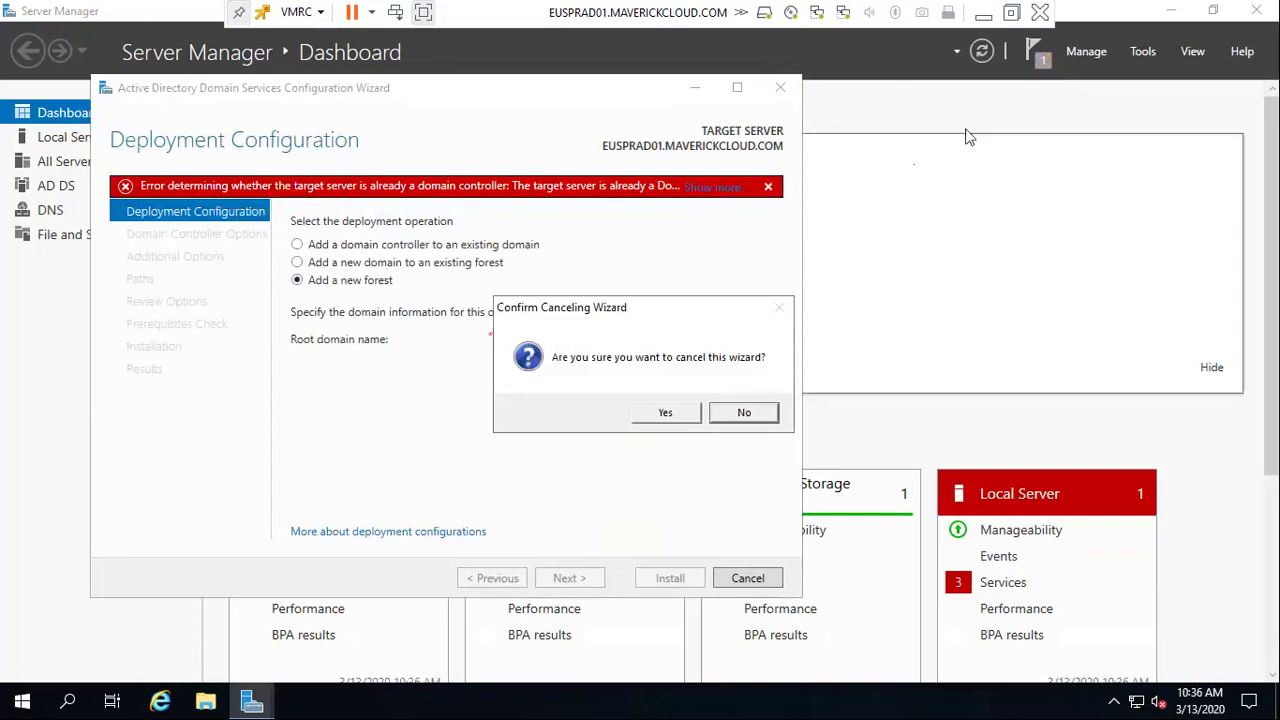
click(692, 418)
Dismiss the post-deployment notification and Windows Admin Center popup, then view the AD DS page
click(1036, 51)
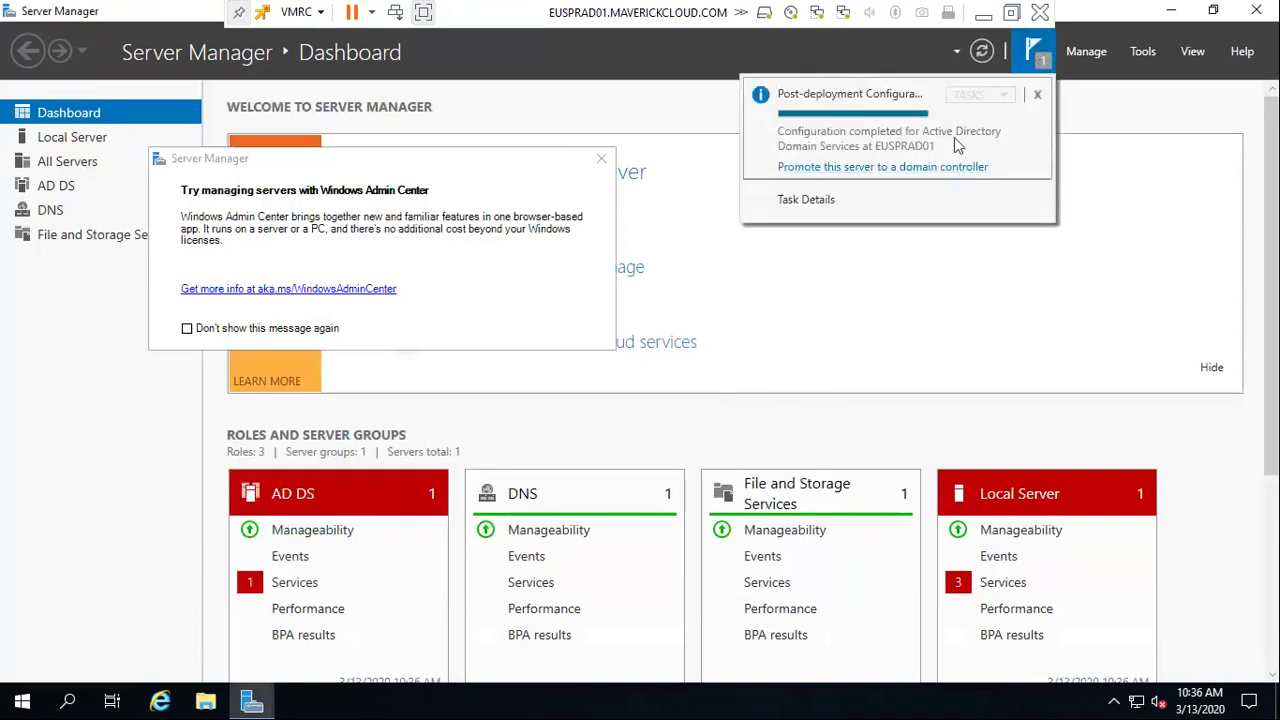
click(1037, 94)
click(1036, 55)
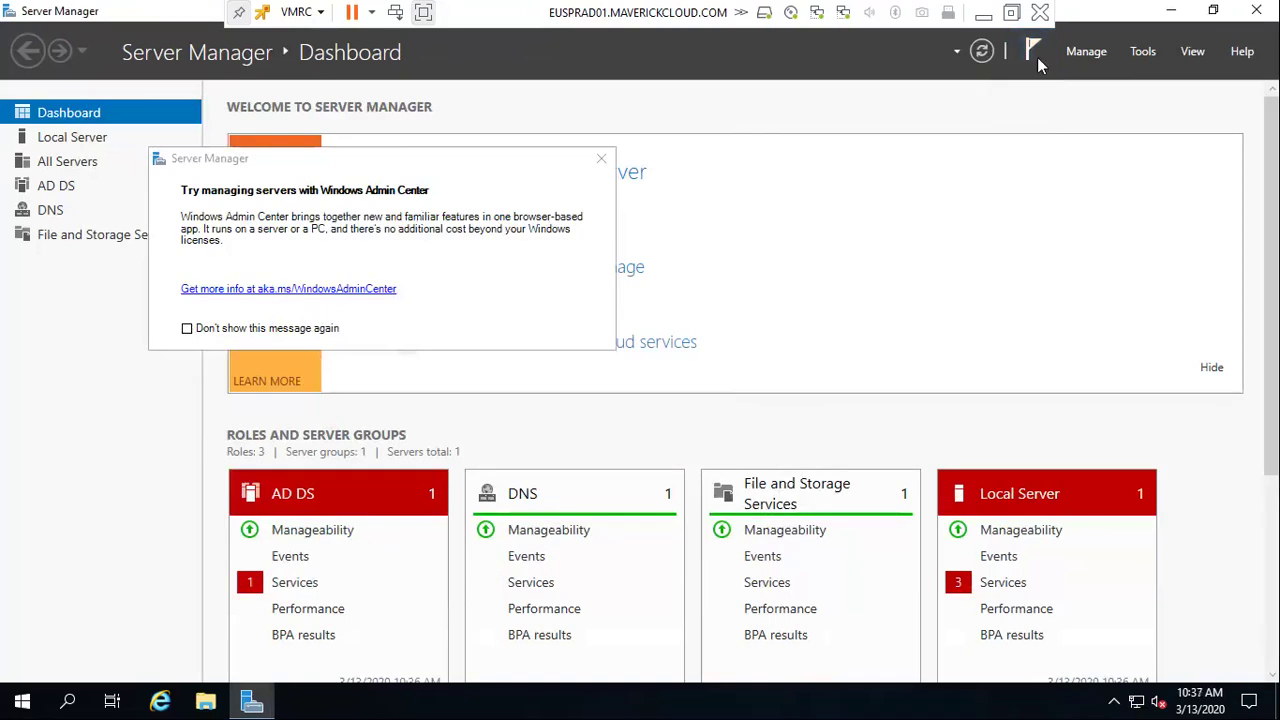
click(601, 158)
click(47, 188)
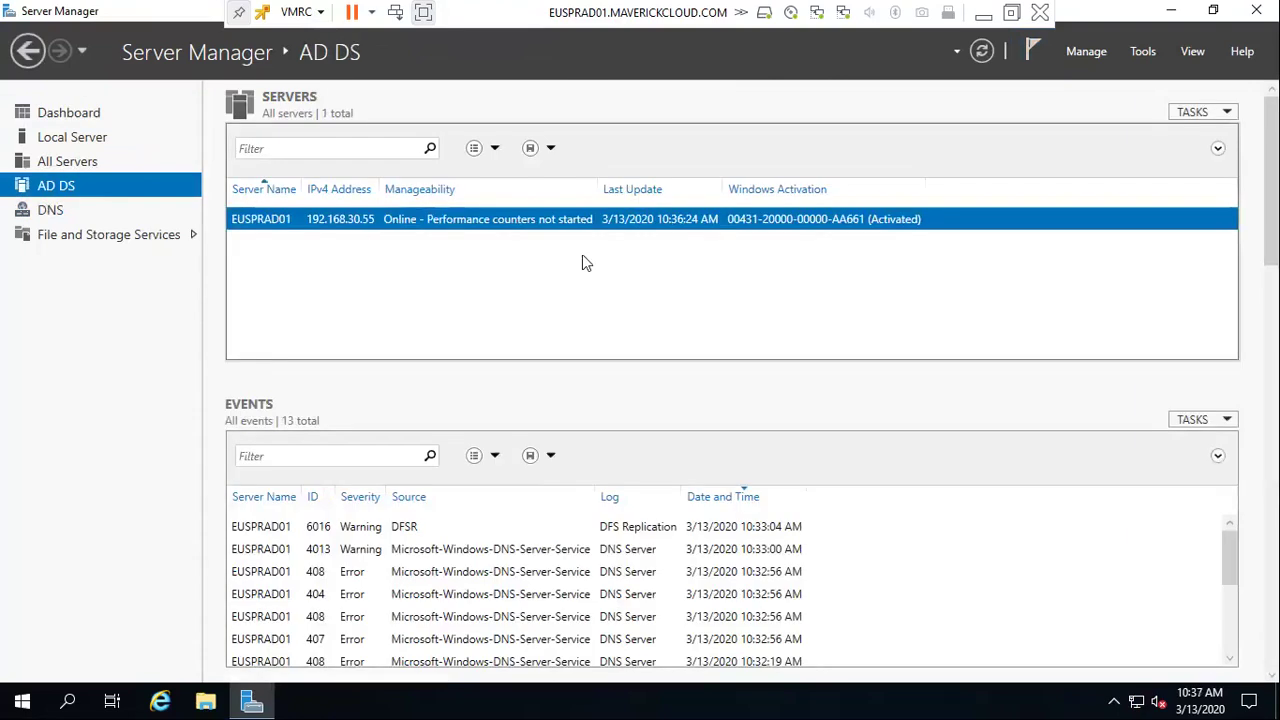
Launch DNS Manager from Start search and expand EUSPRAD01's Forward Lookup Zones
key(super)
text(dns)
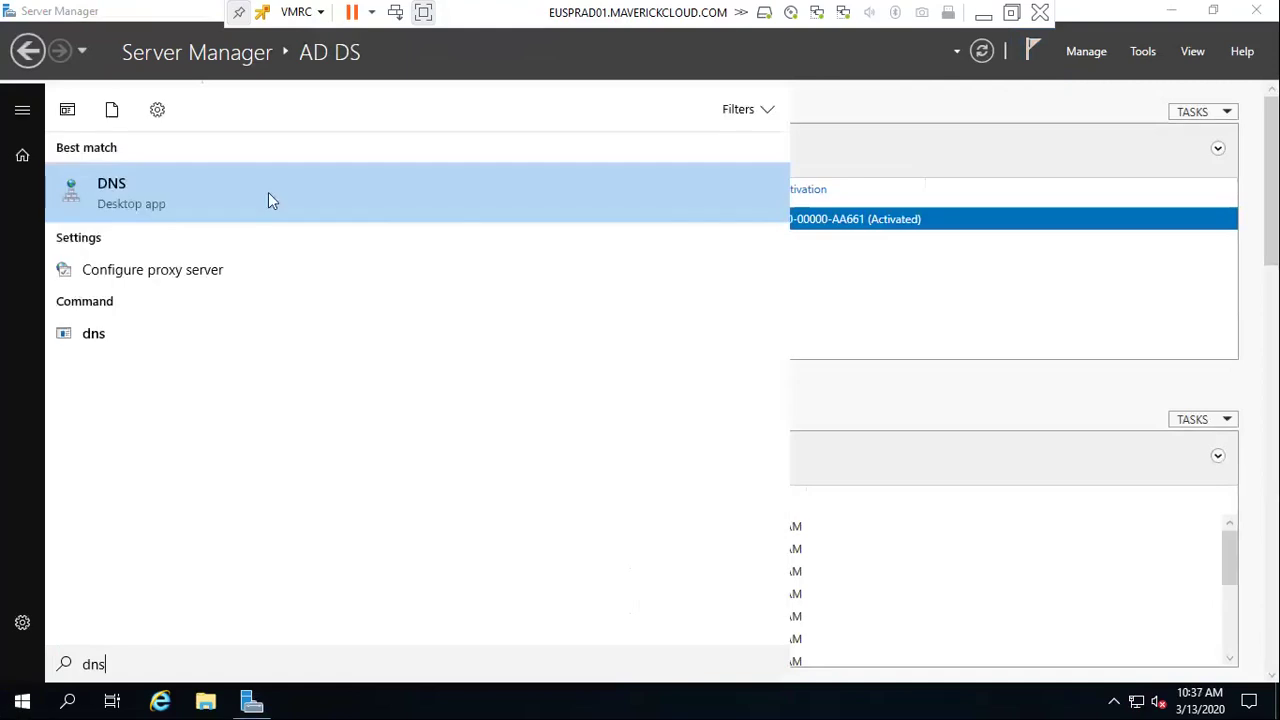
click(268, 200)
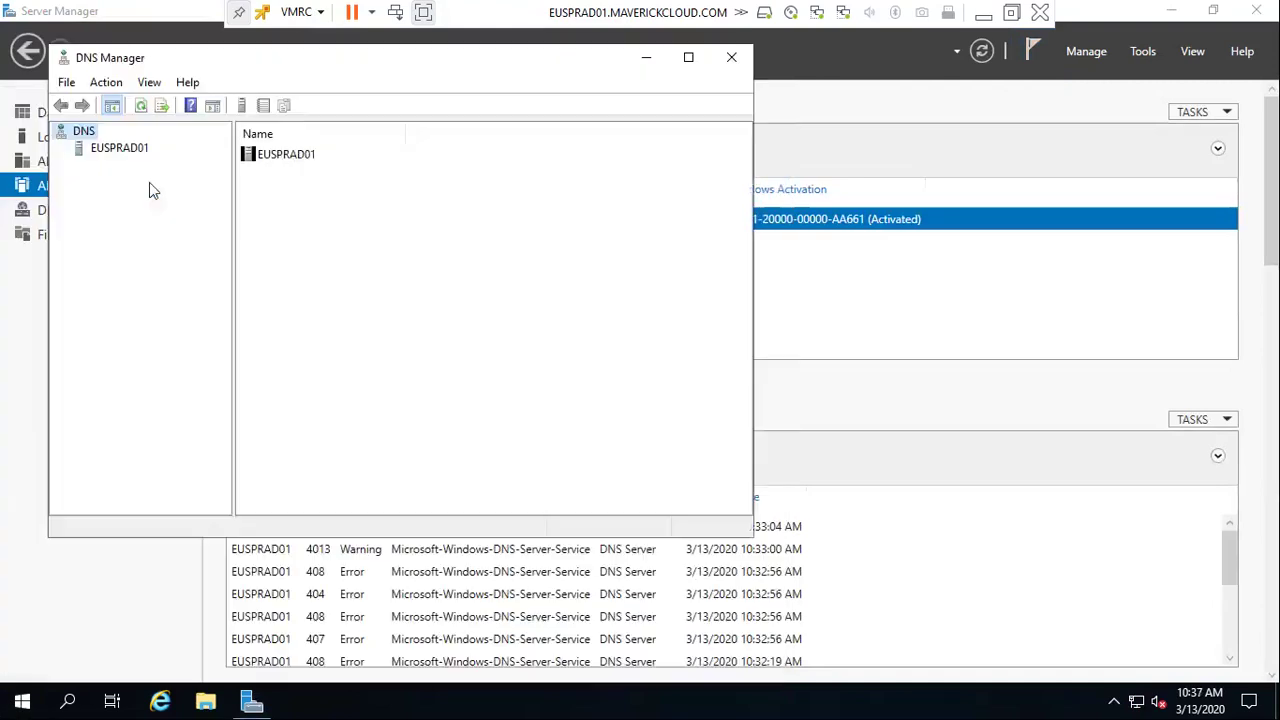
click(99, 154)
click(61, 151)
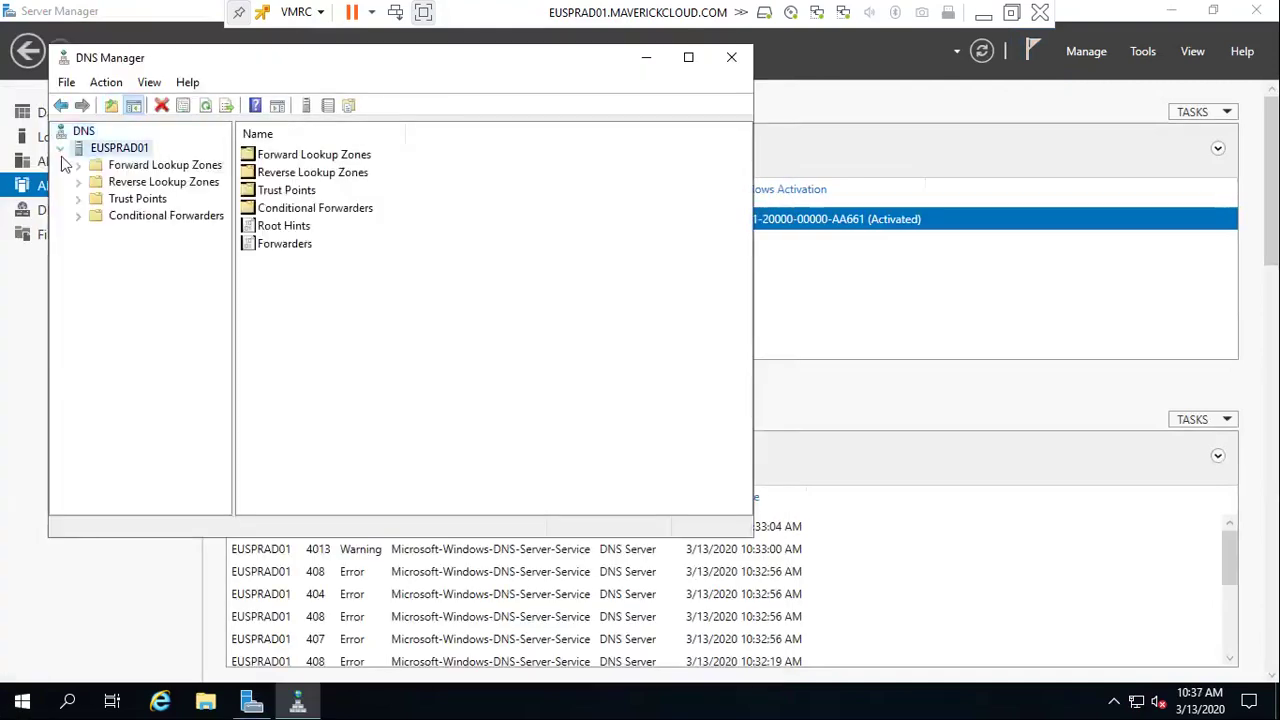
click(150, 165)
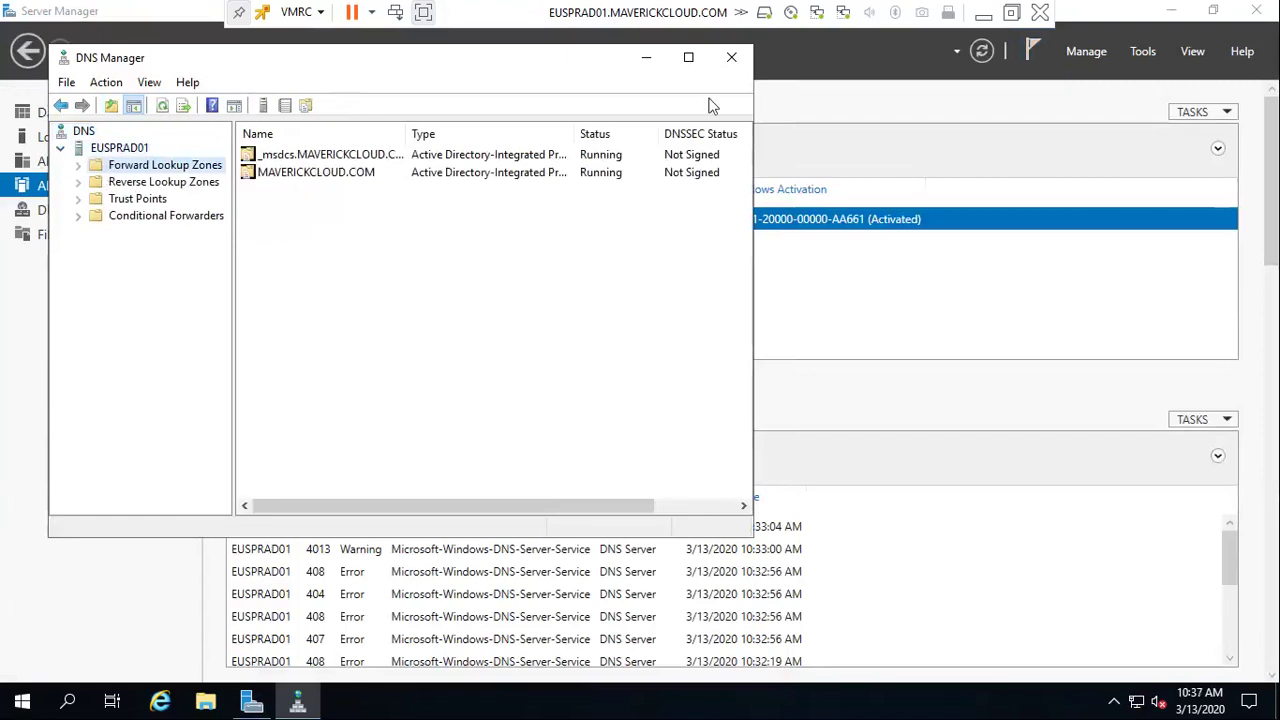
click(688, 57)
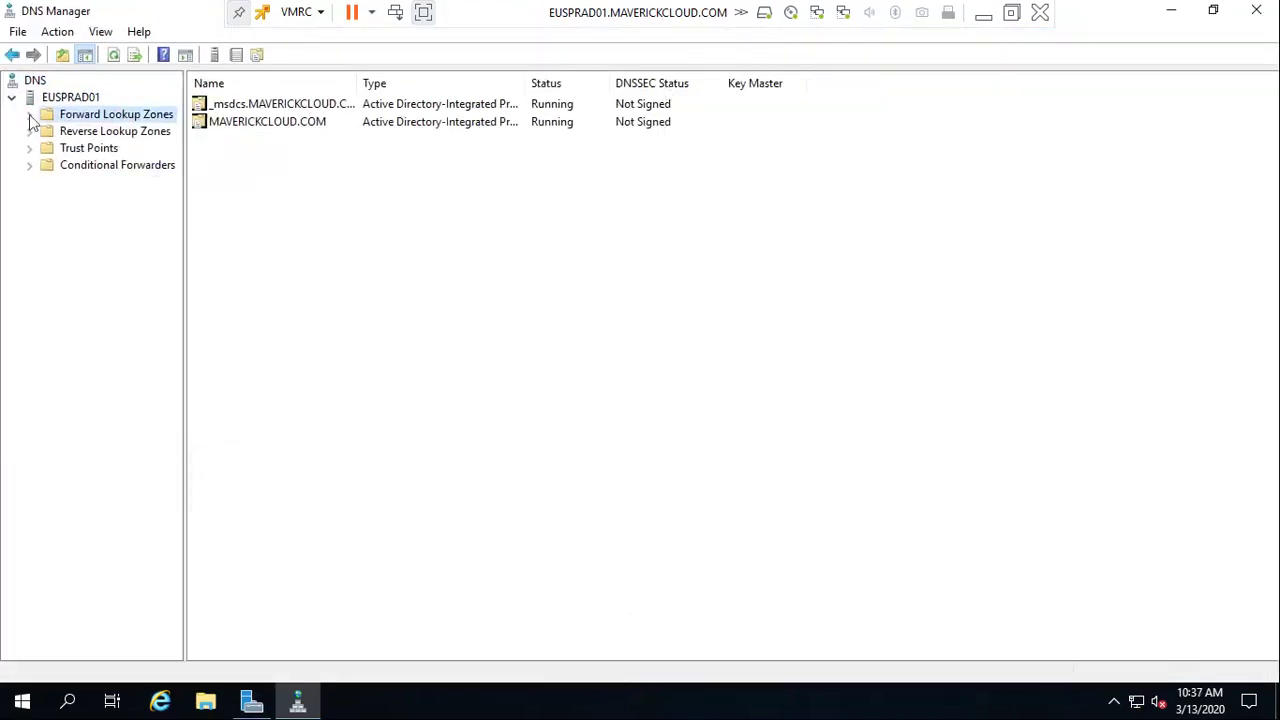
click(29, 114)
Browse records in the _msdcs.MAVERICKCLOUD.COM, MAVERICKCLOUD.COM and reverse lookup zones
click(44, 165)
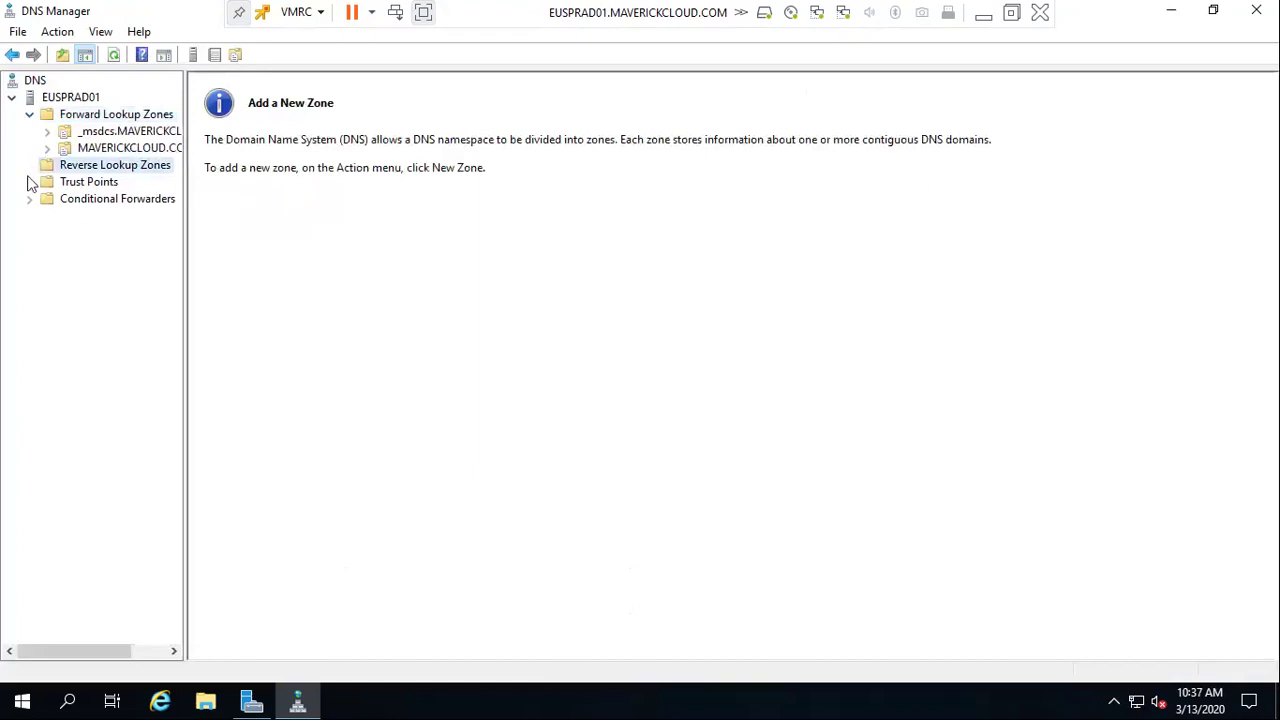
click(112, 134)
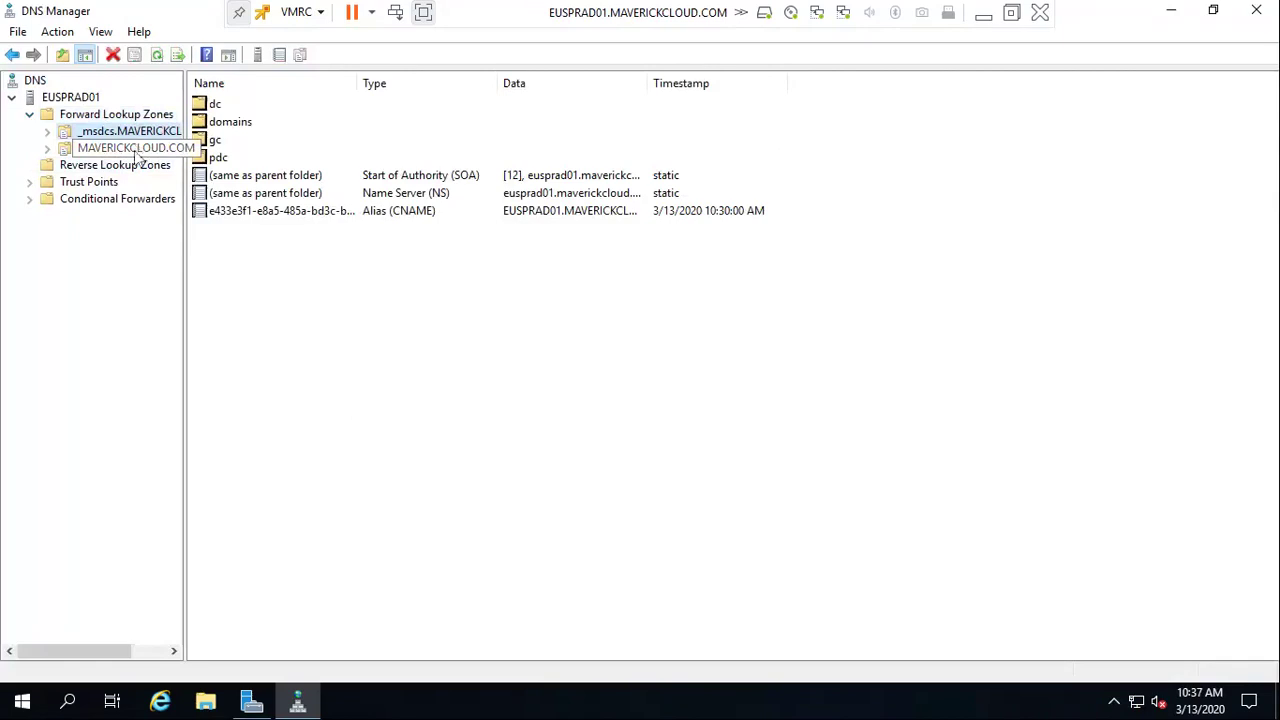
click(132, 148)
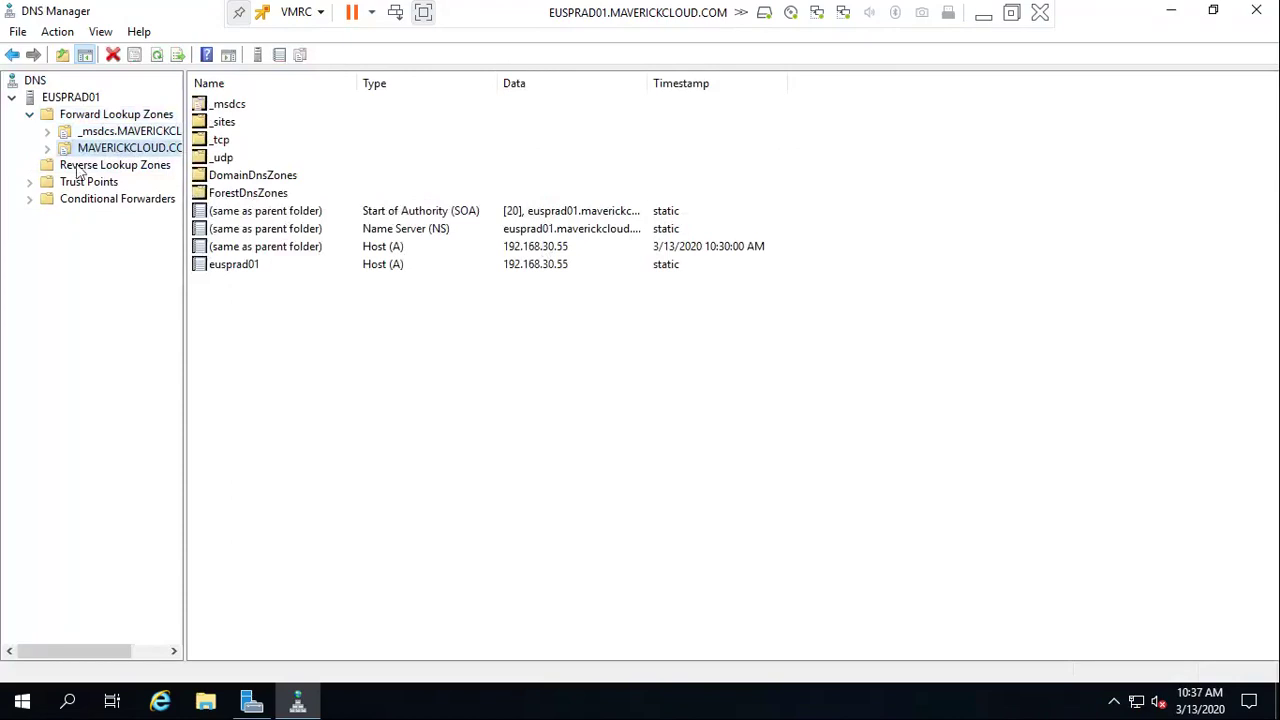
click(112, 114)
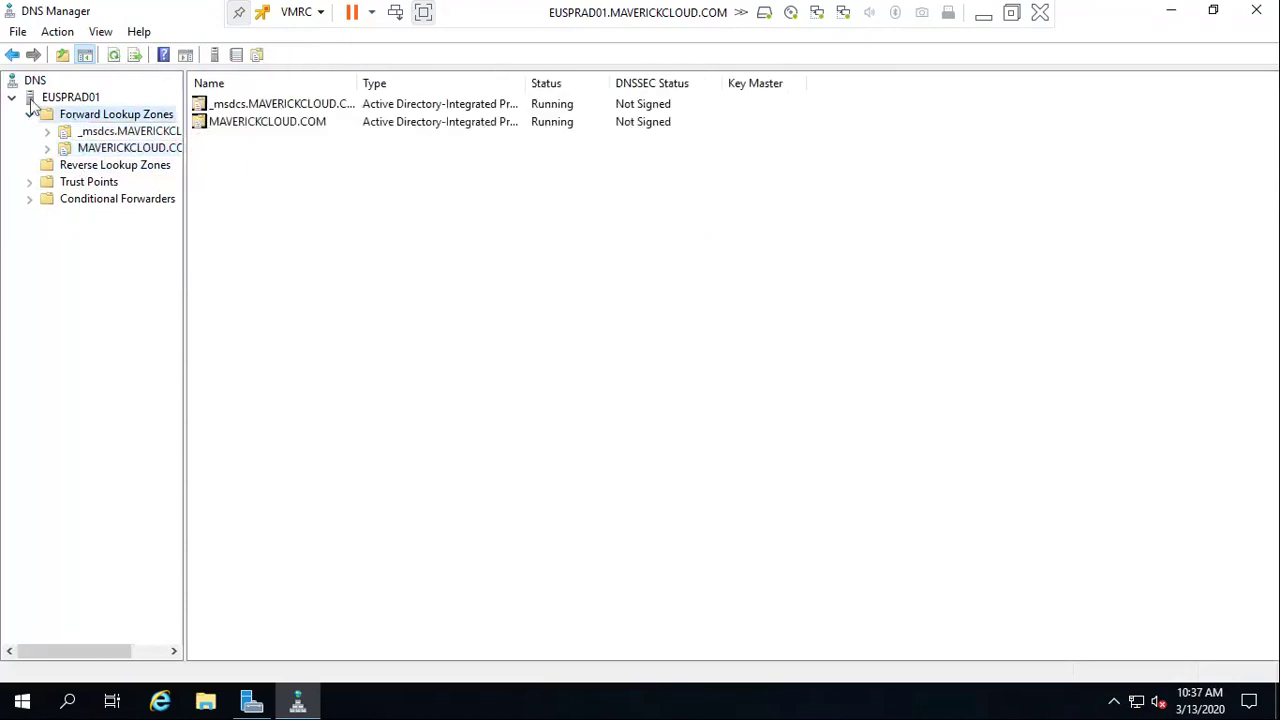
click(33, 99)
click(113, 168)
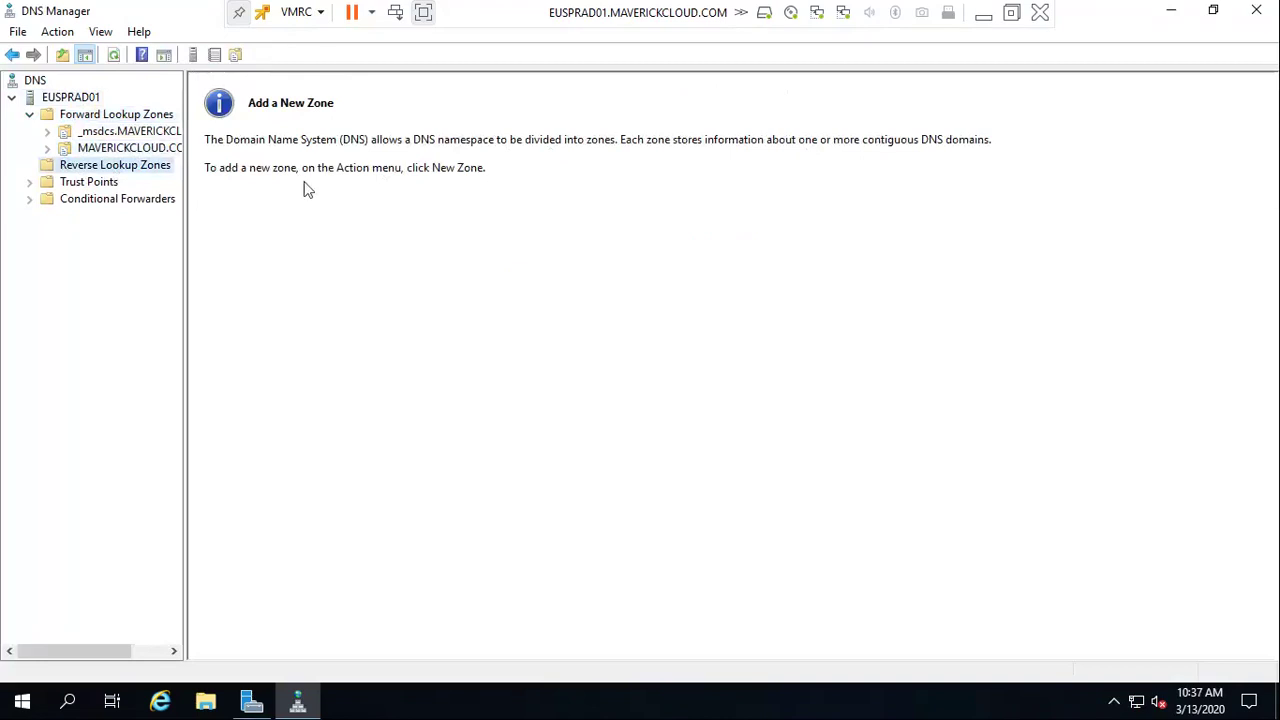
click(117, 150)
click(118, 116)
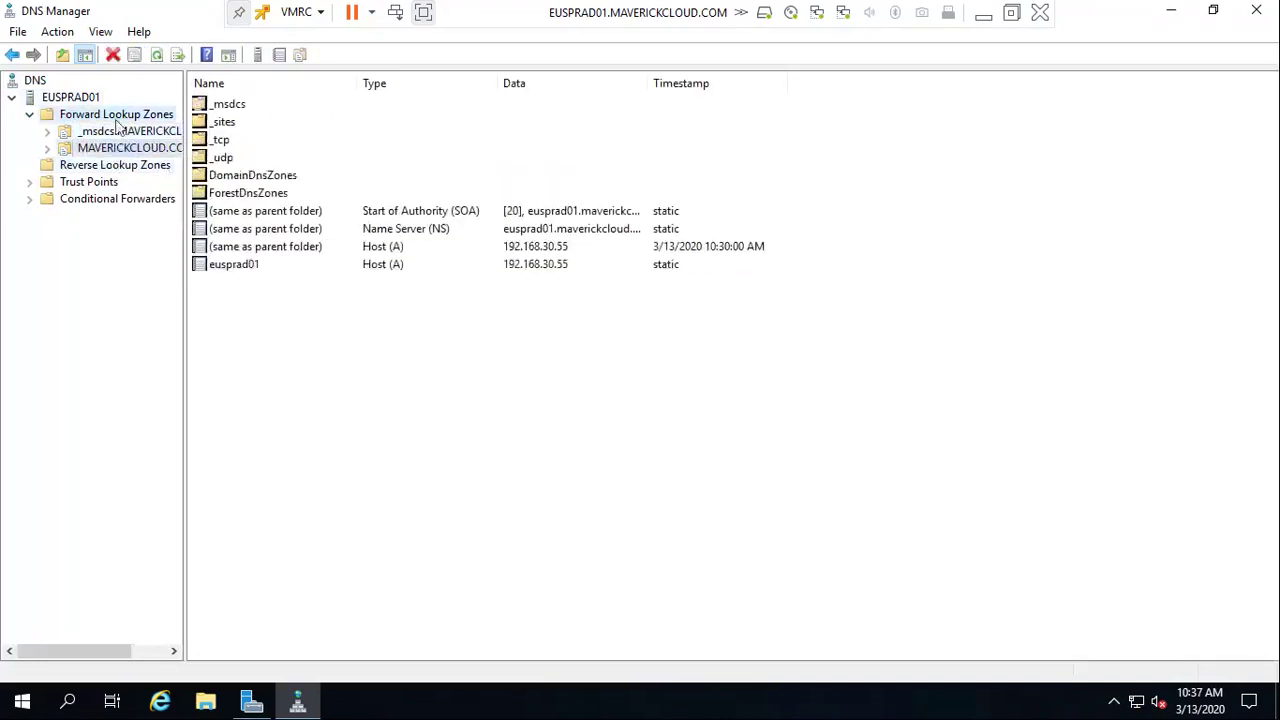
click(246, 124)
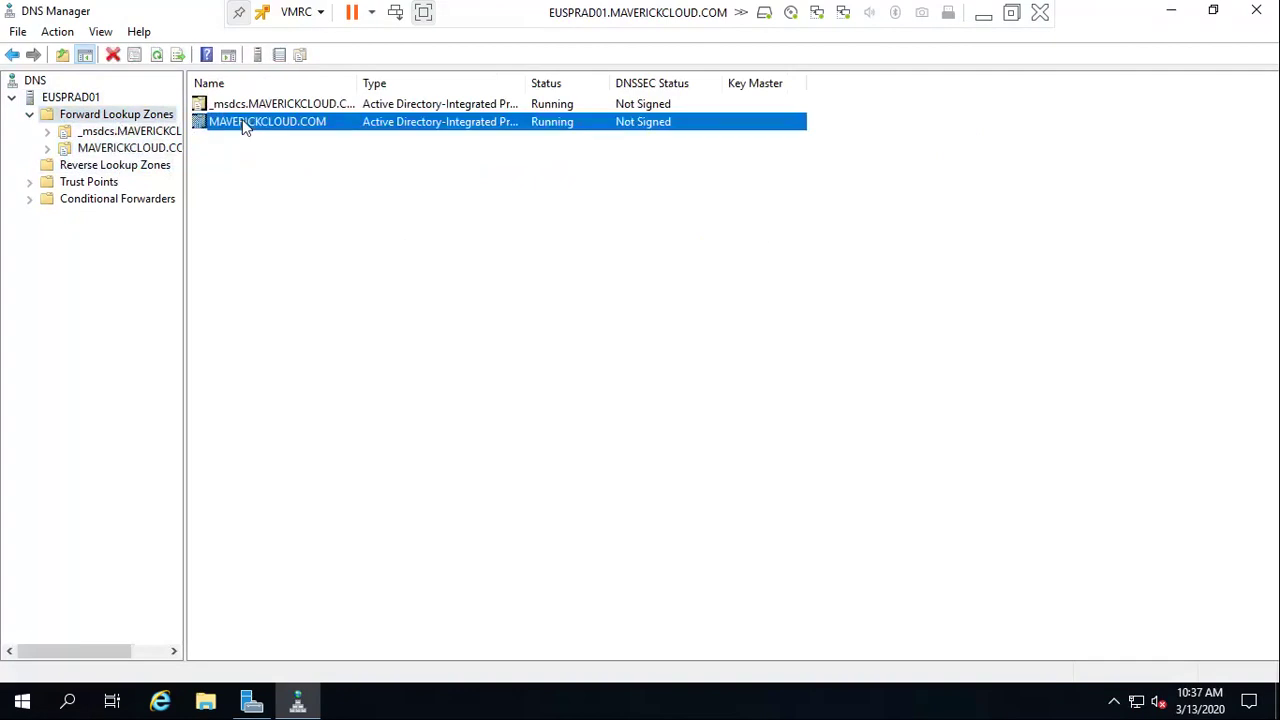
double_click(246, 124)
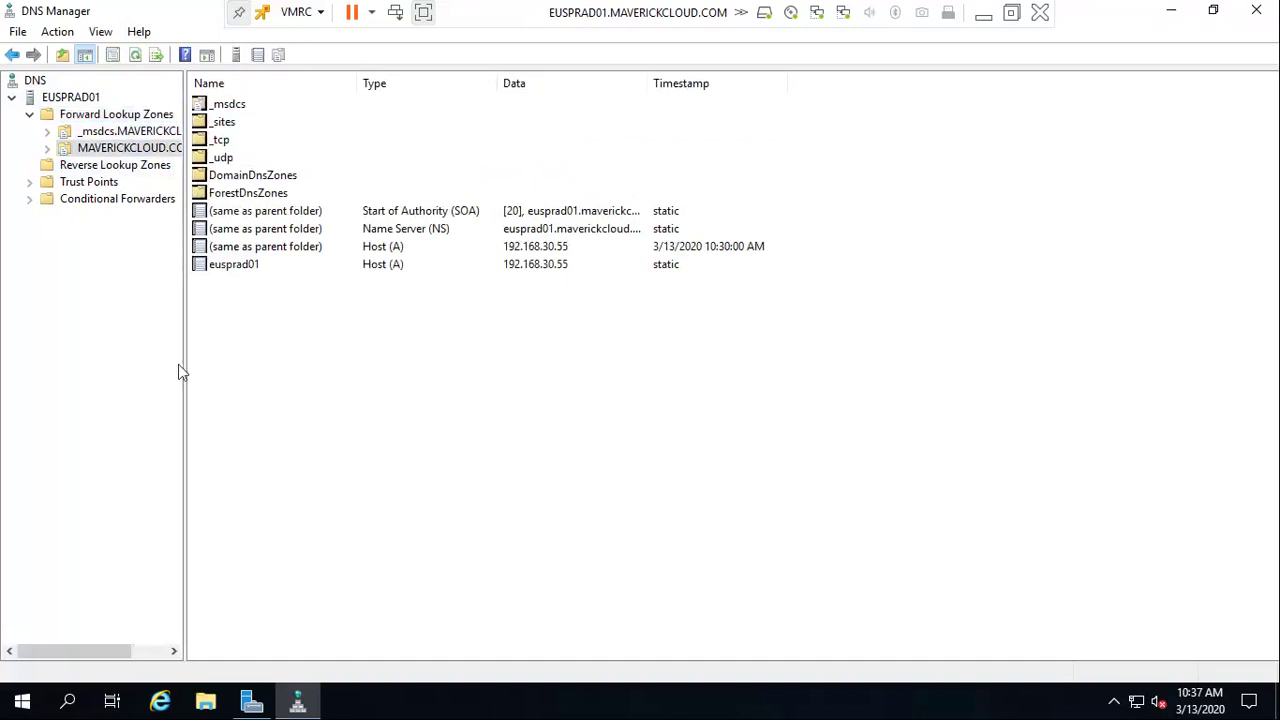
drag(182, 370, 236, 370)
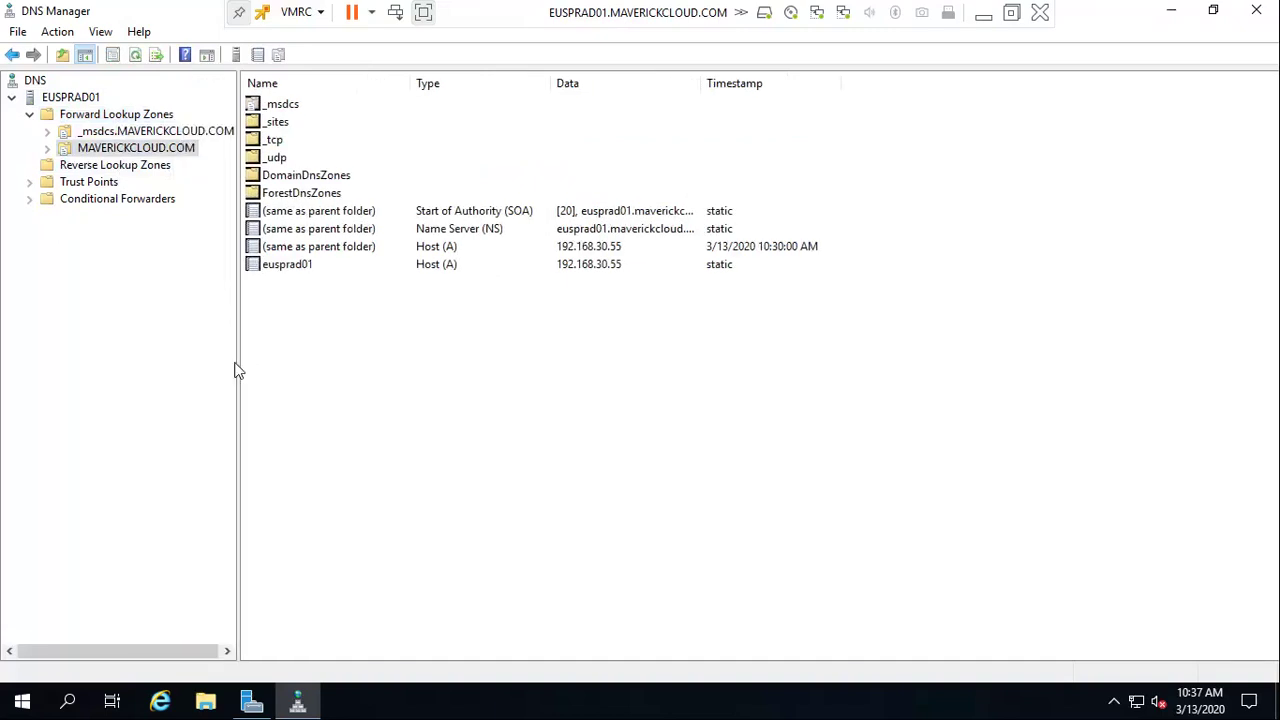
Close DNS Manager, glance at Server Manager's DNS page, and show the VM desktop
click(1254, 12)
click(50, 210)
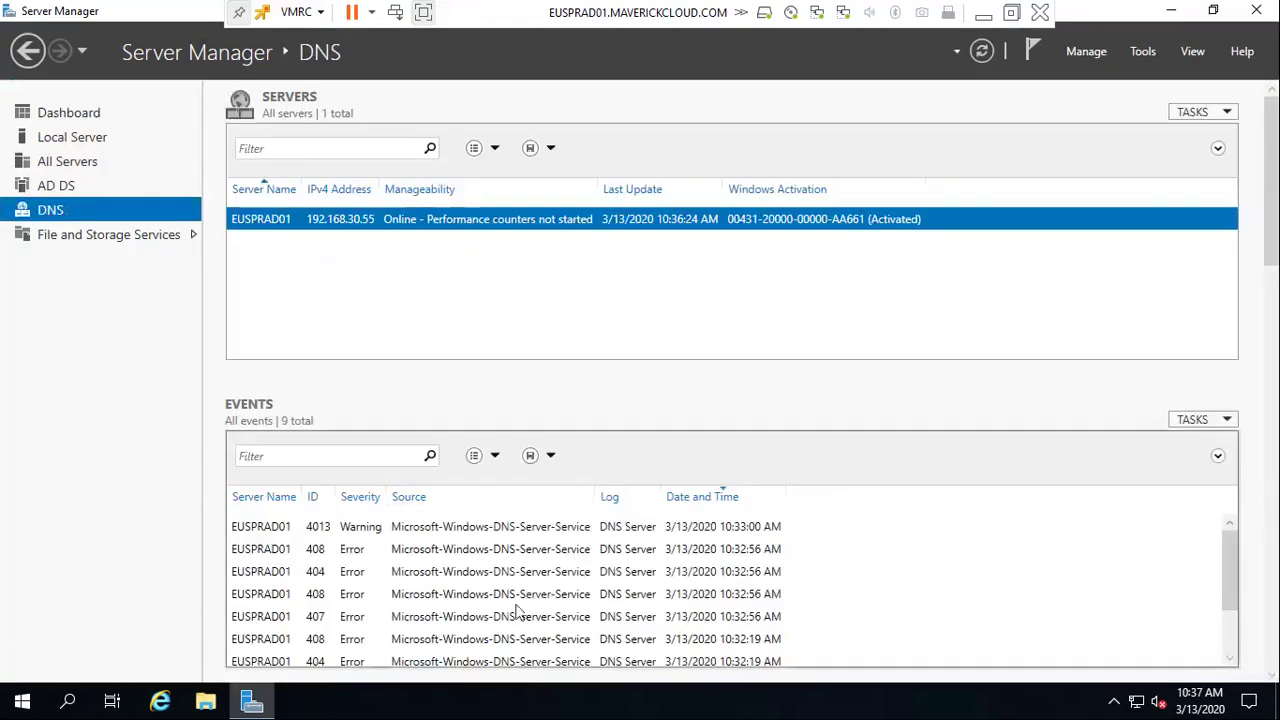
scroll(606, 614, down, 1)
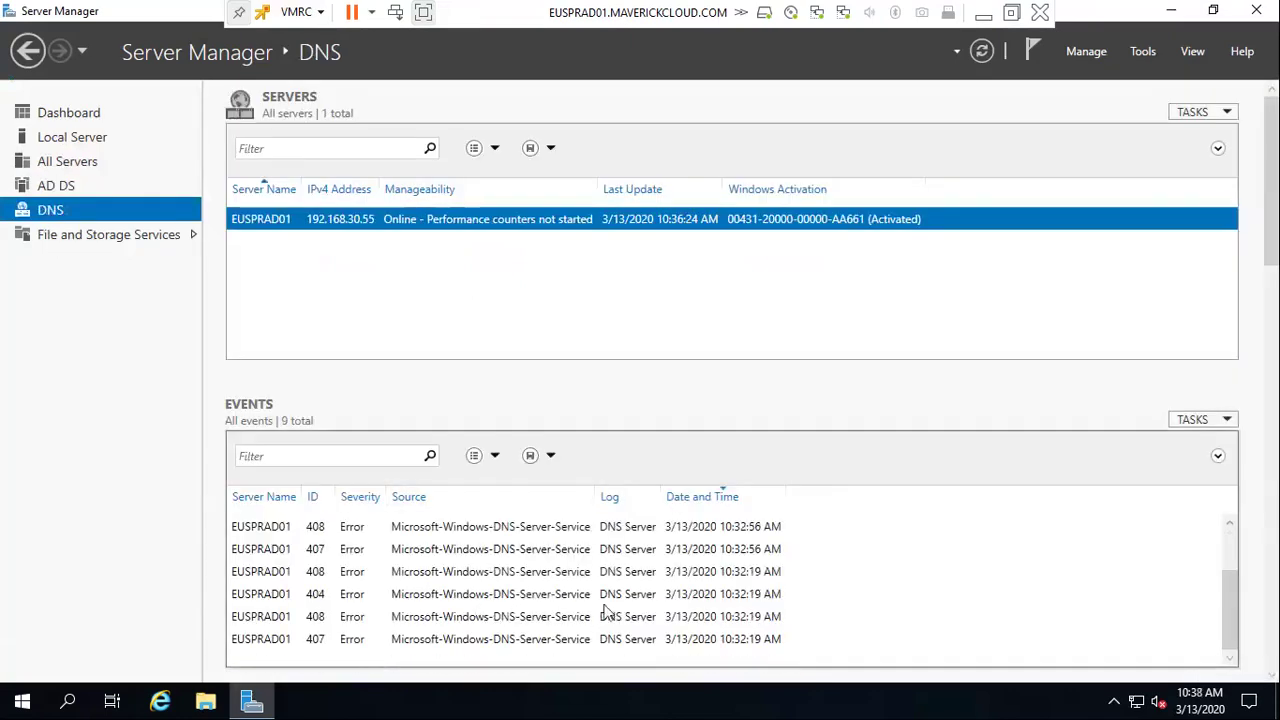
scroll(606, 614, up, 1)
key(super+r)
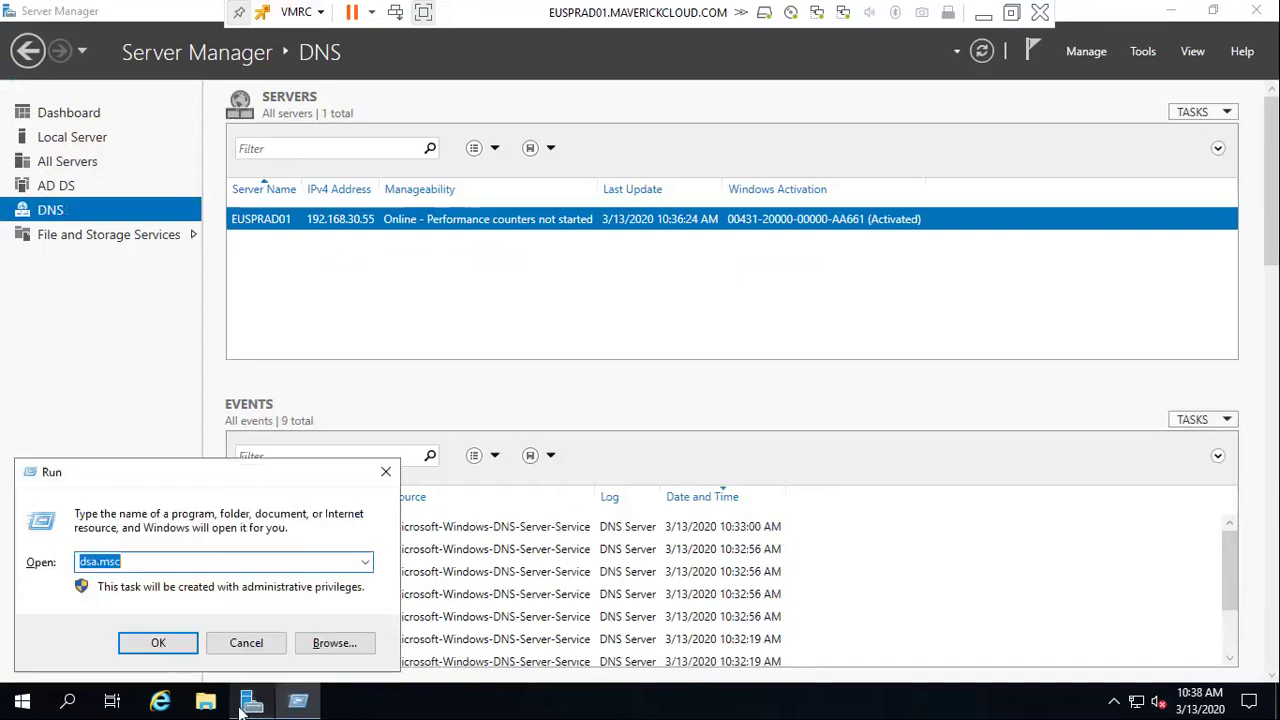
key(Escape)
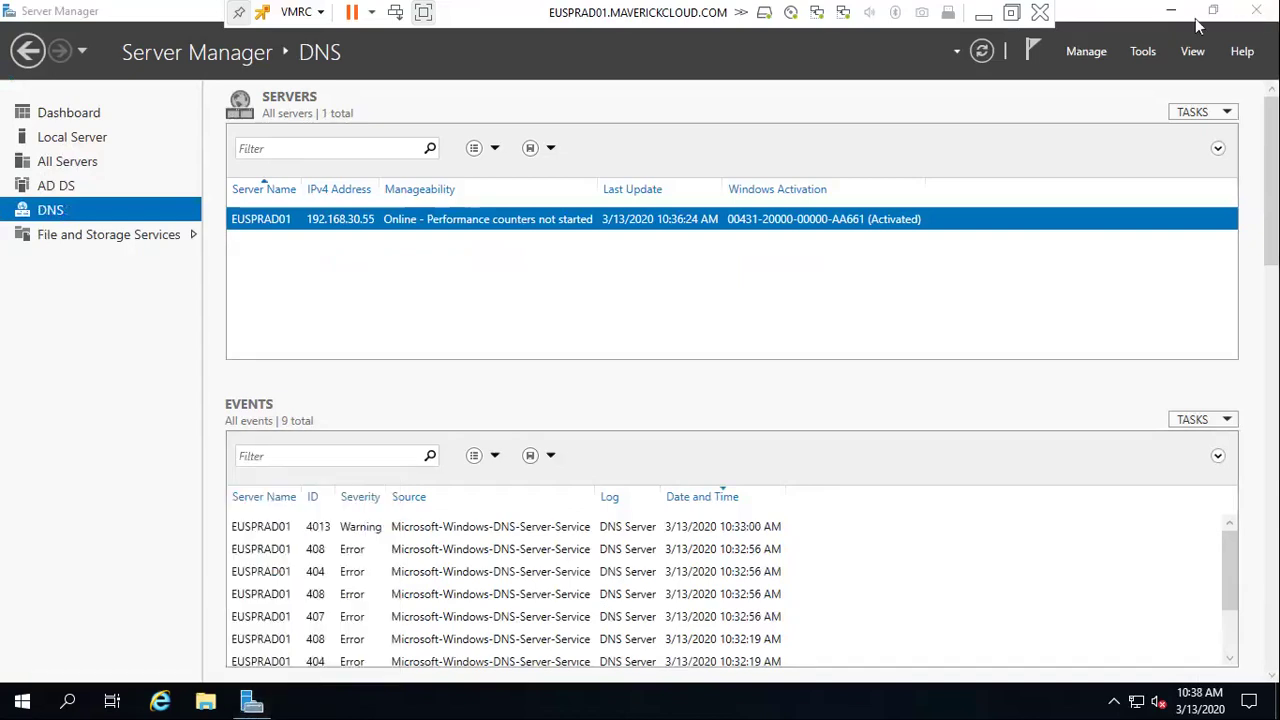
key(super+d)
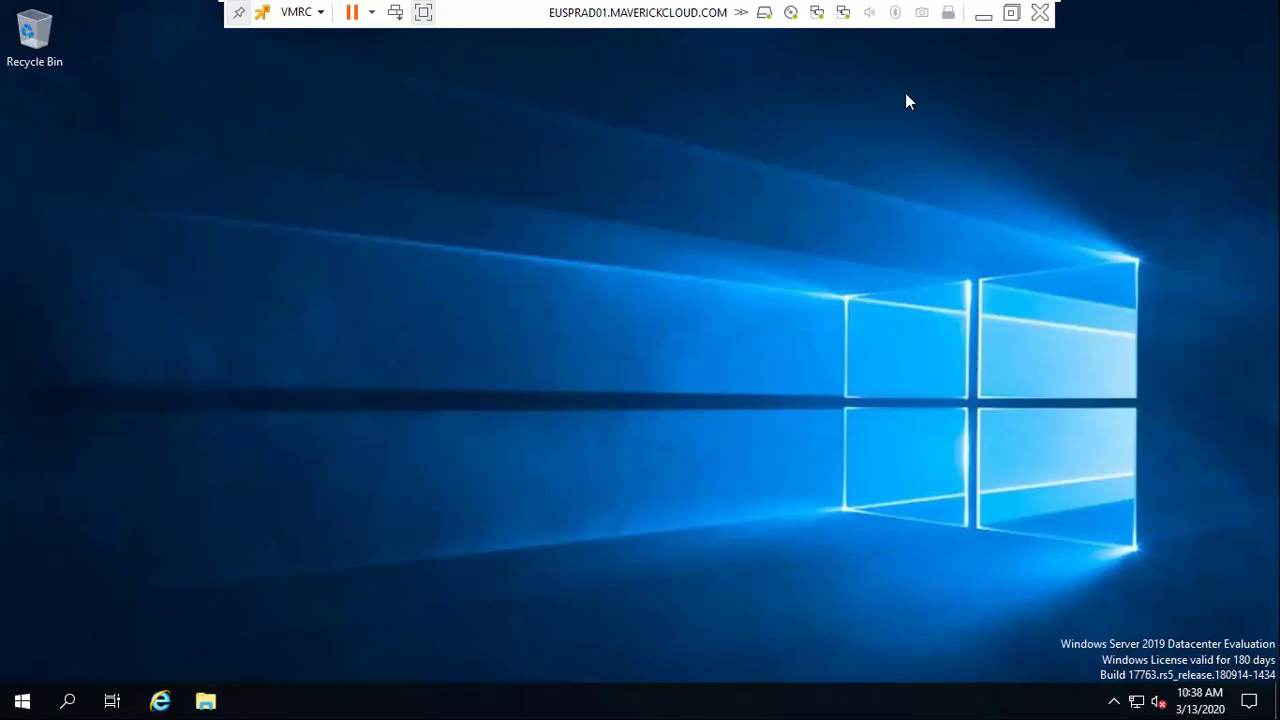
click(983, 12)
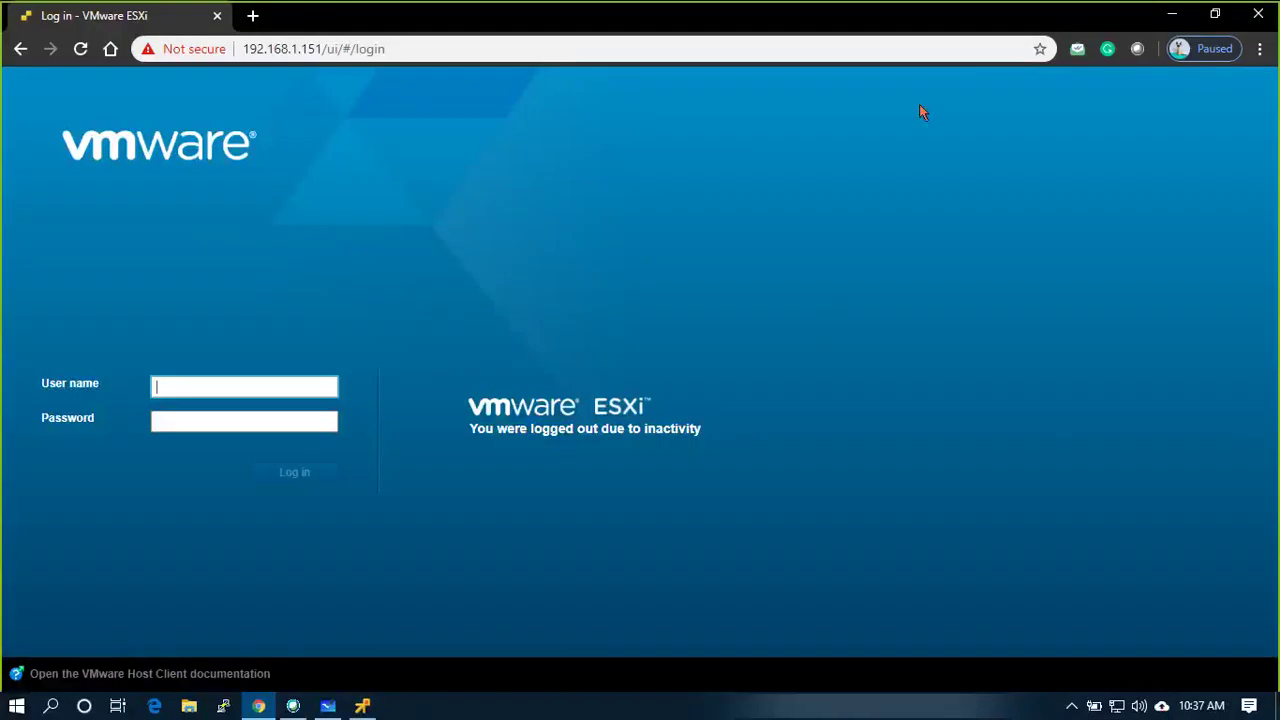
Attempt to log in to ESXi Host Client as root with the account password
click(301, 390)
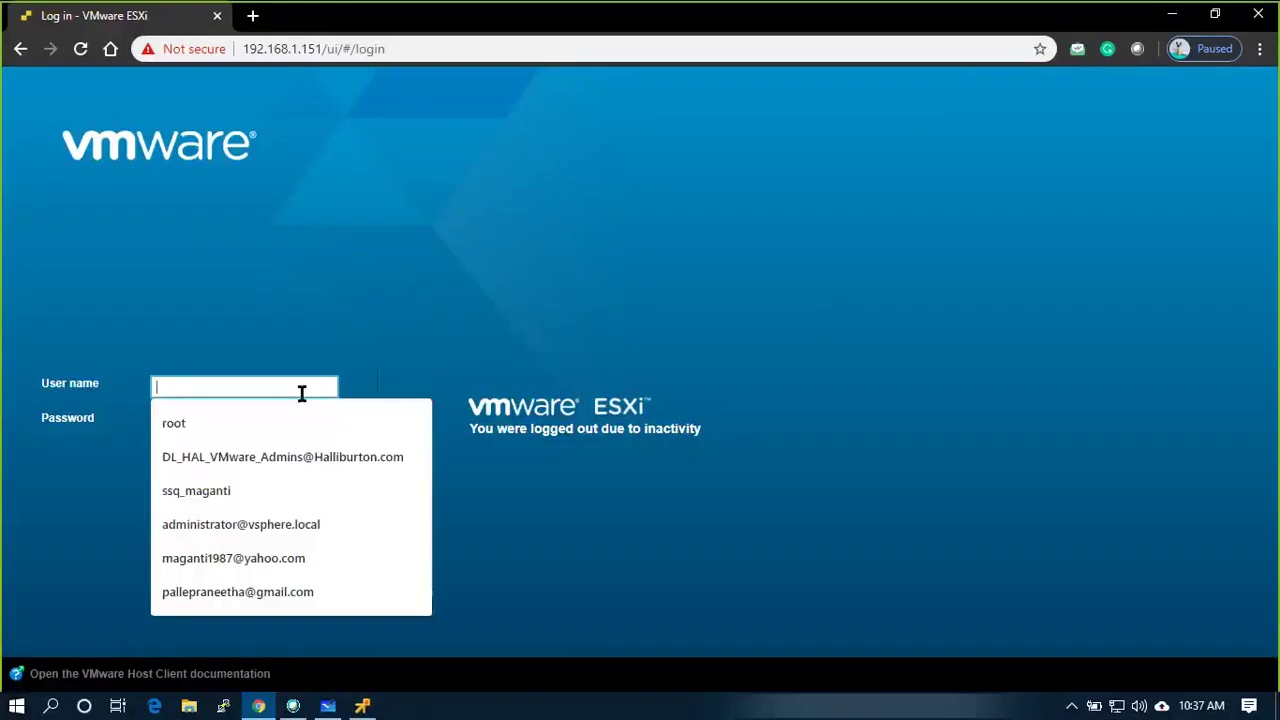
text(root)
key(Return)
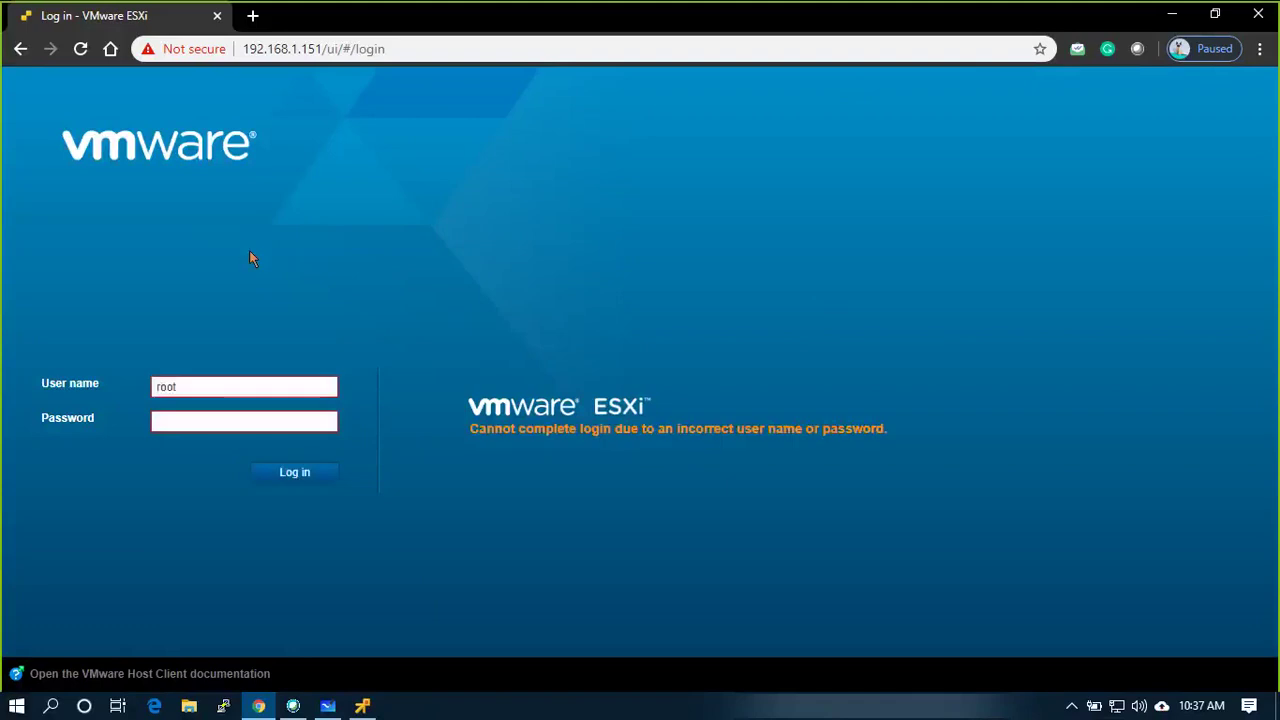
click(240, 424)
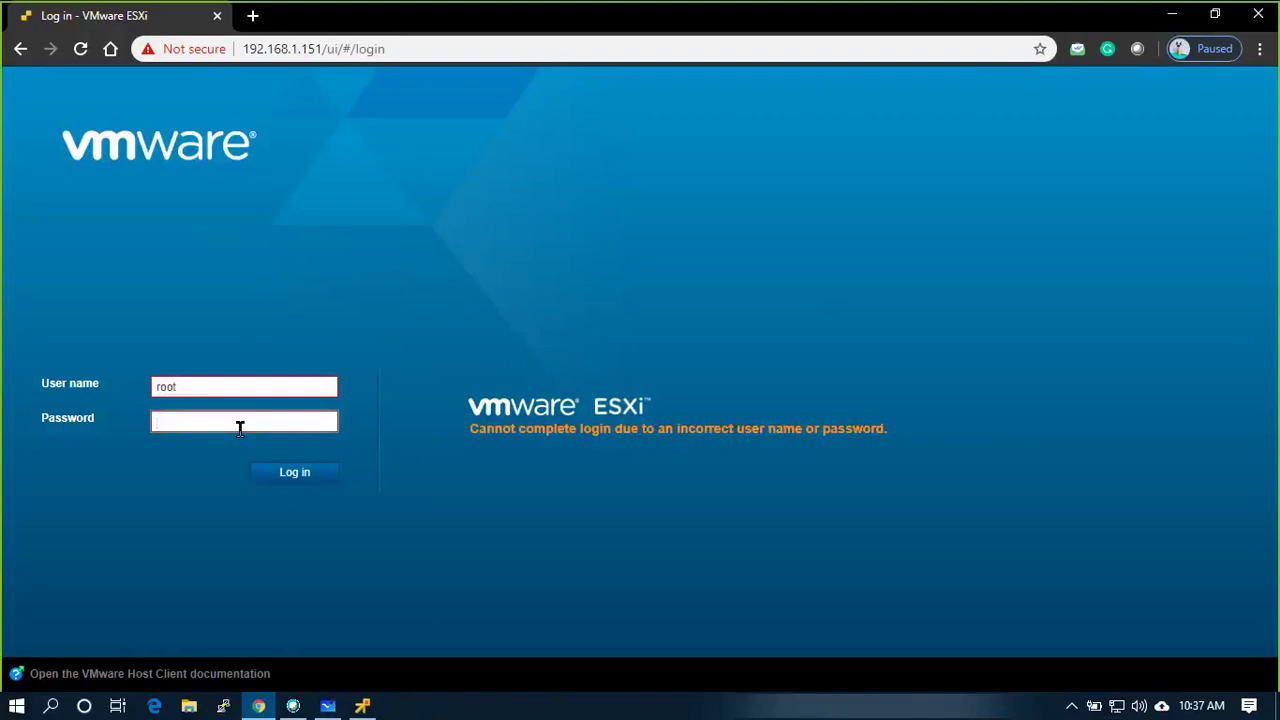
text(••••••••••)
key(Return)
Correct the mistyped password to sign in, then open the EUSPRAD01 VM summary
drag(240, 428, 131, 438)
text(•••••••••)
key(Return)
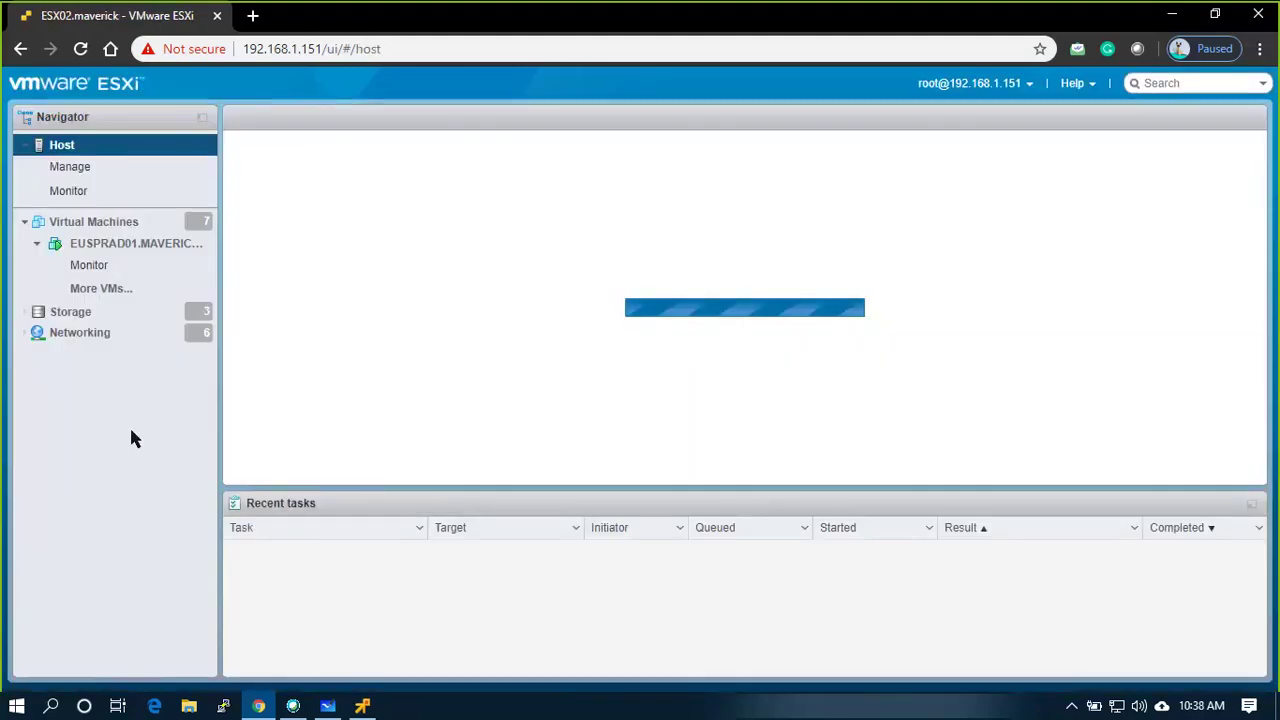
click(133, 246)
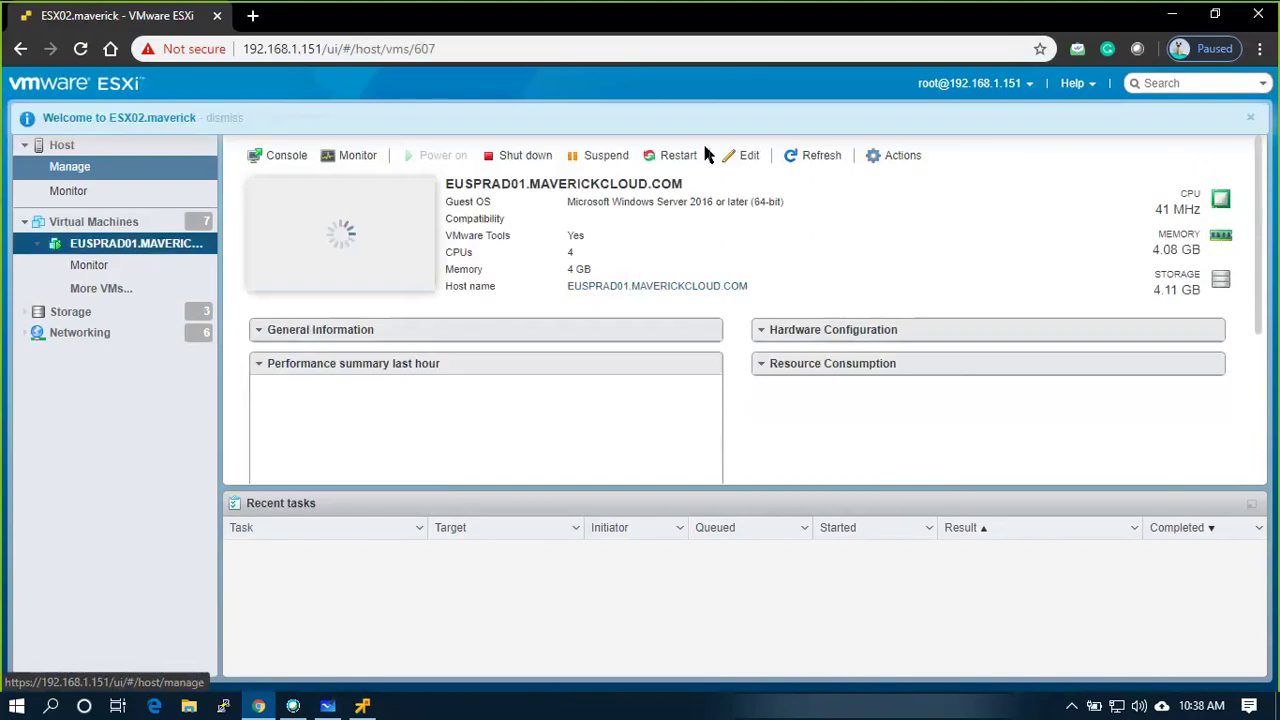
In EUSPRAD01's settings, set CD/DVD Drive 1 to use a Datastore ISO file
click(893, 155)
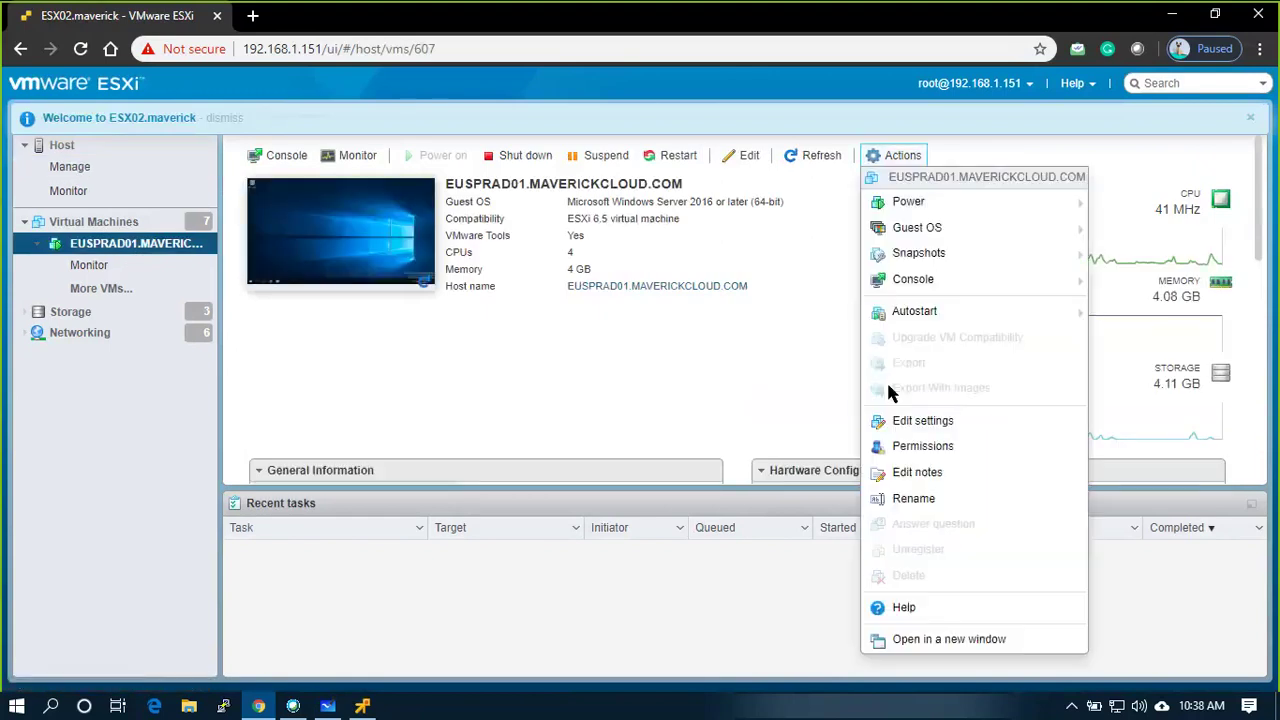
click(905, 417)
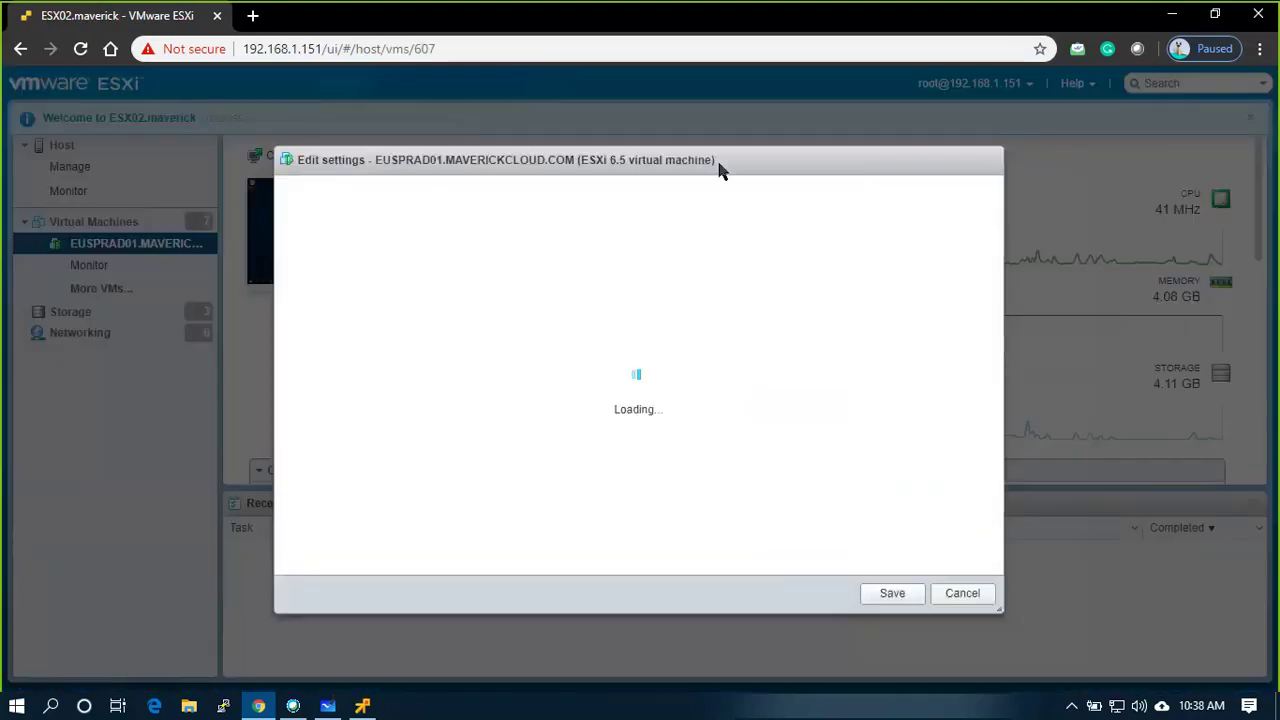
scroll(314, 457, down, 1)
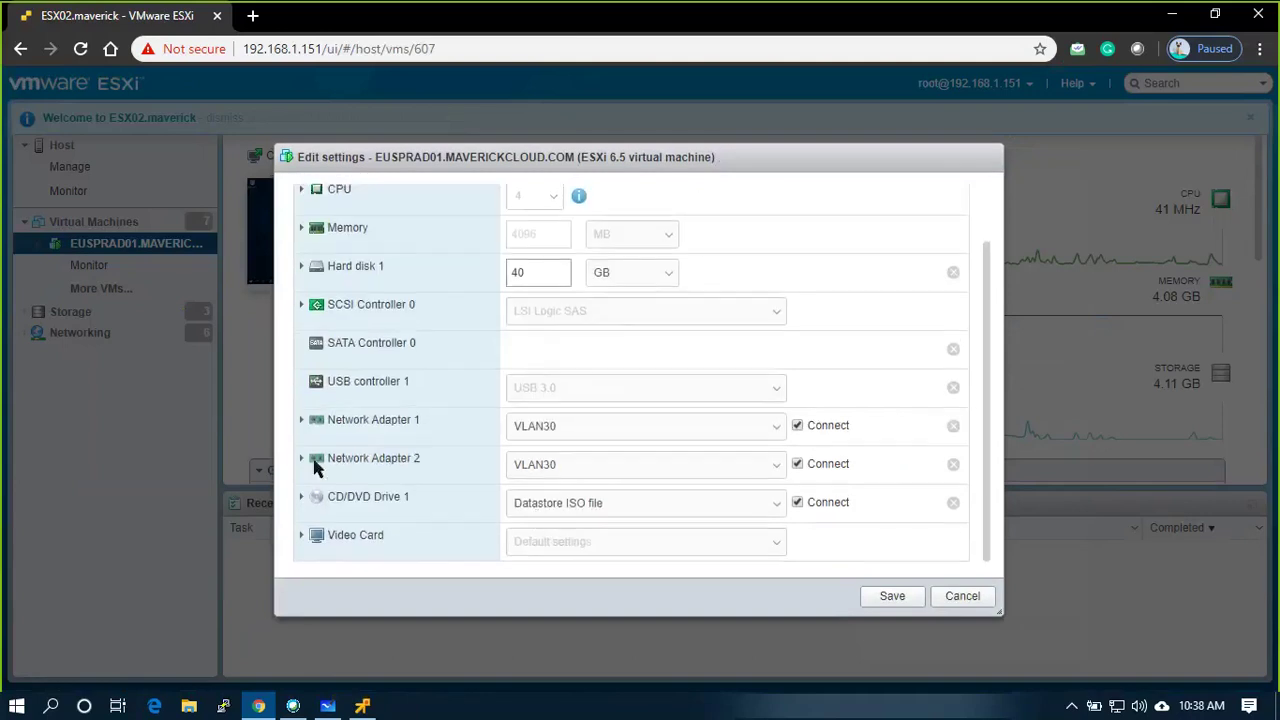
click(540, 502)
click(567, 538)
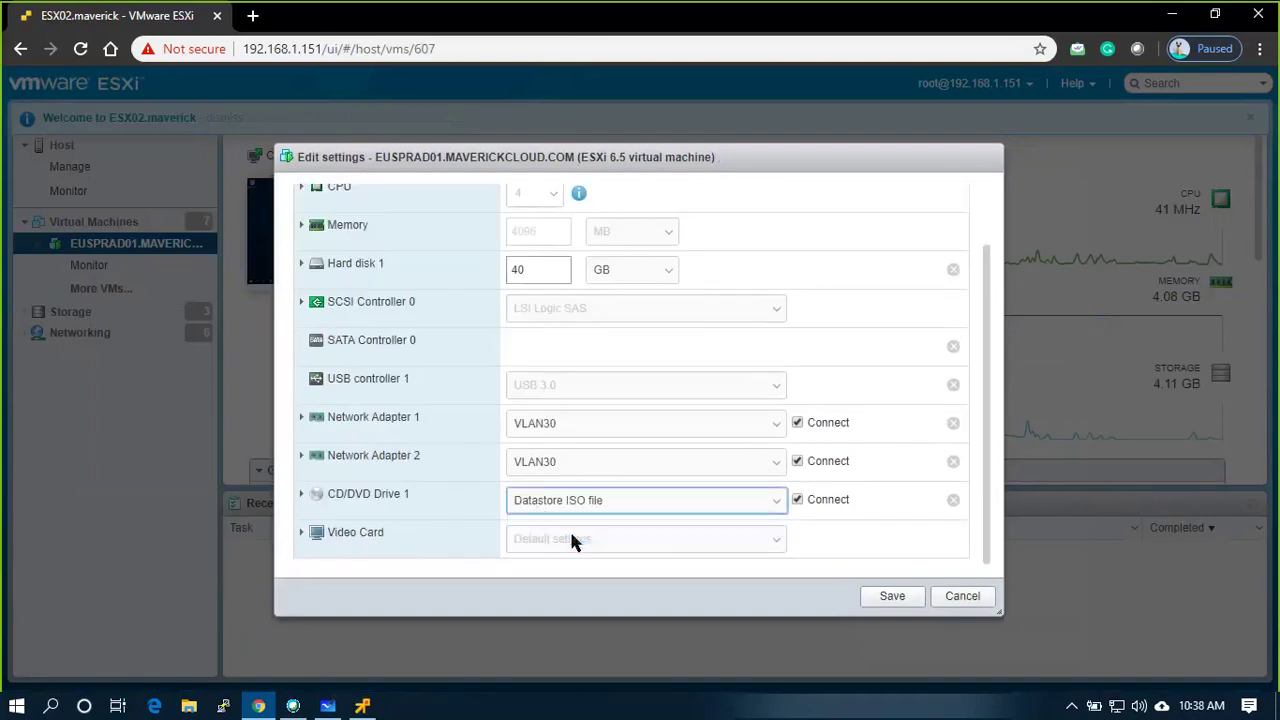
Browse the datastore, select VMware-VCSA-all-6.7.0-14367737.iso for the drive, and save the VM settings
click(302, 494)
scroll(700, 490, down, 2)
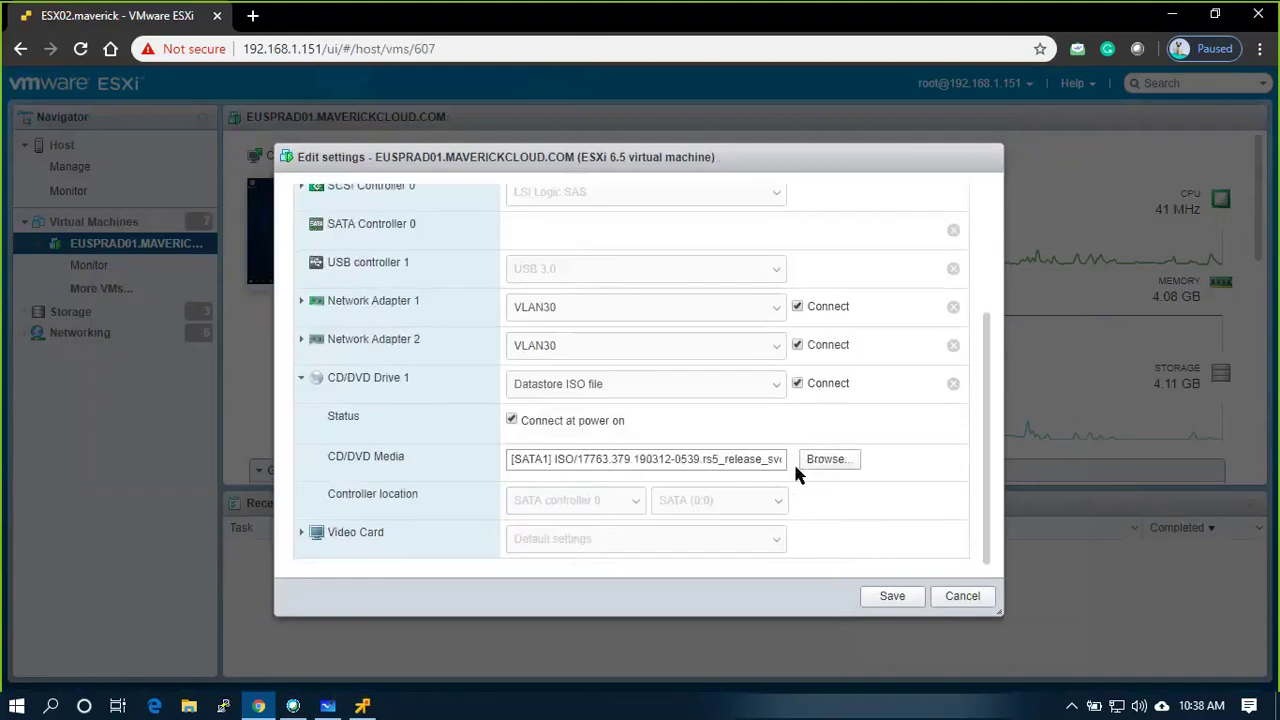
click(800, 460)
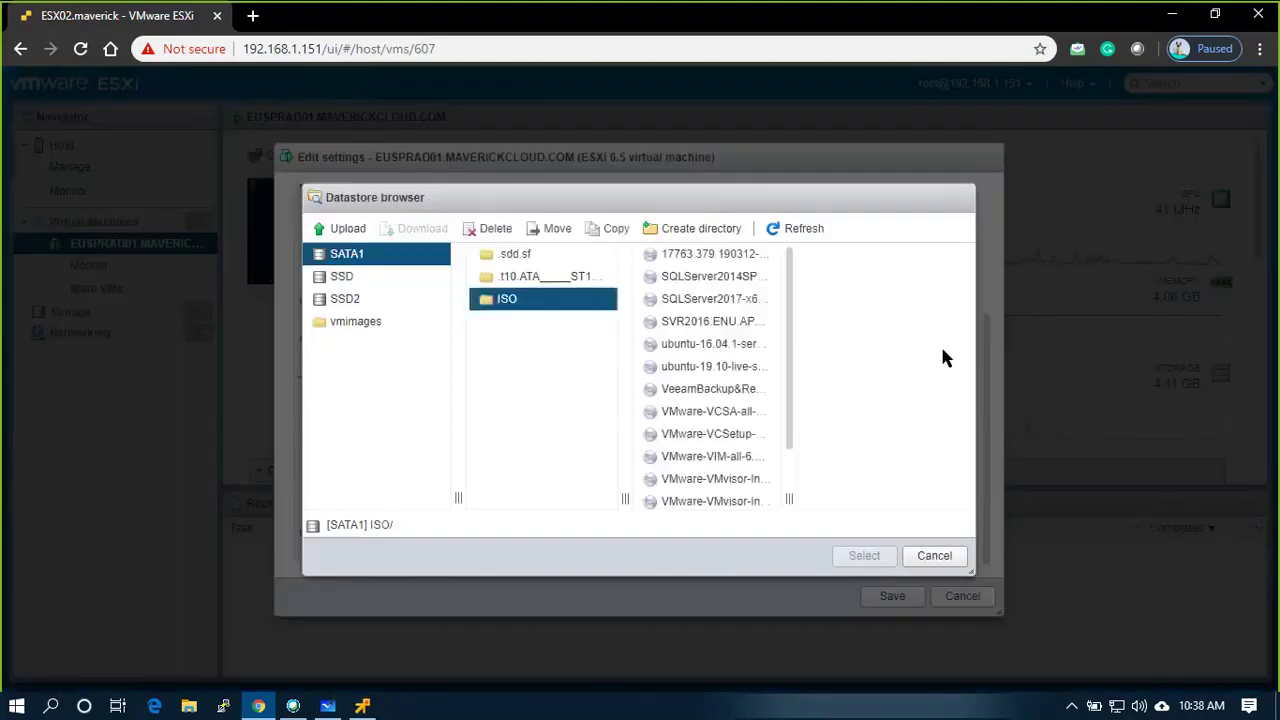
drag(789, 498, 938, 498)
click(812, 500)
scroll(812, 500, down, 2)
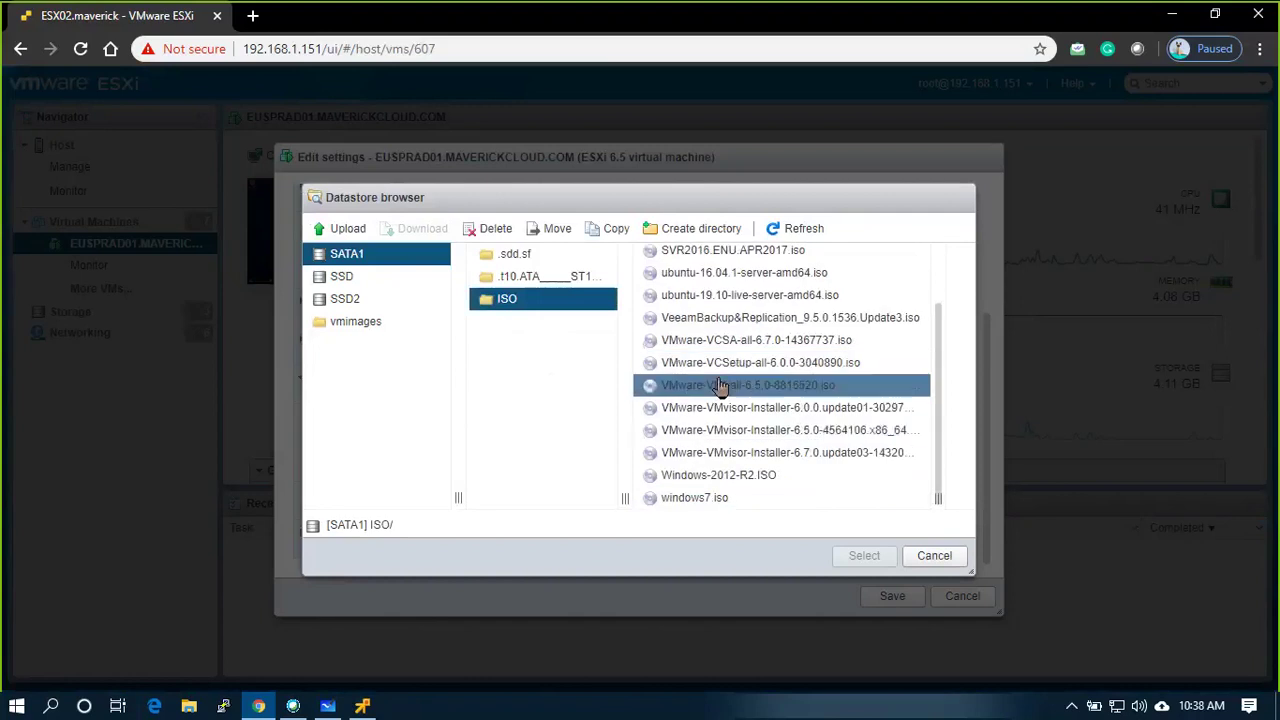
click(737, 340)
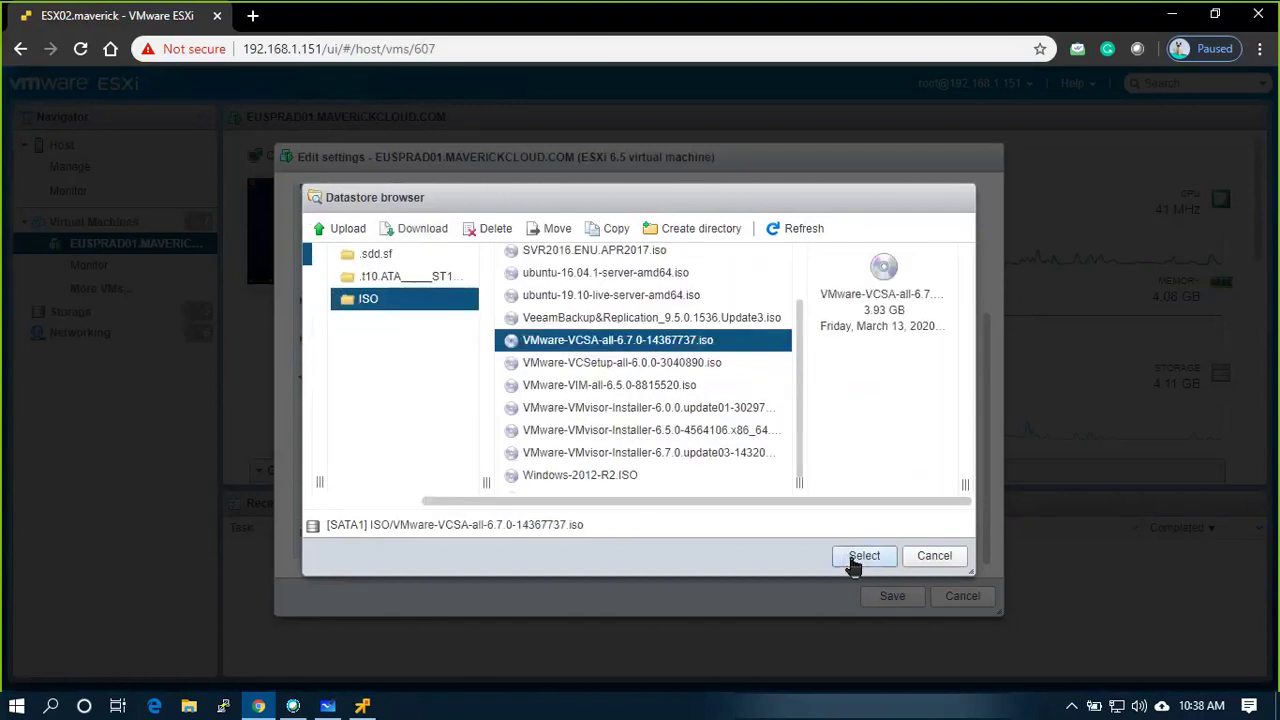
click(864, 556)
click(889, 597)
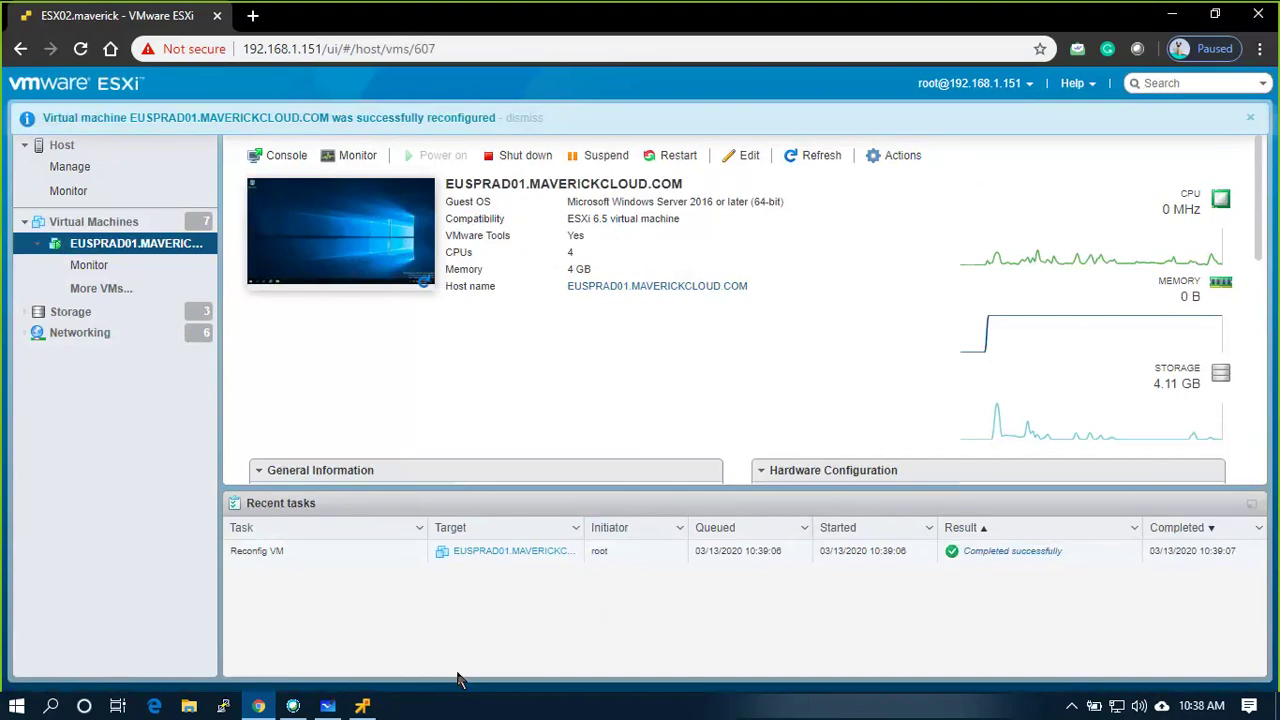
In the VM console, open the VCSA DVD Drive (D:) in File Explorer and enter vcsa-ui-installer
click(365, 708)
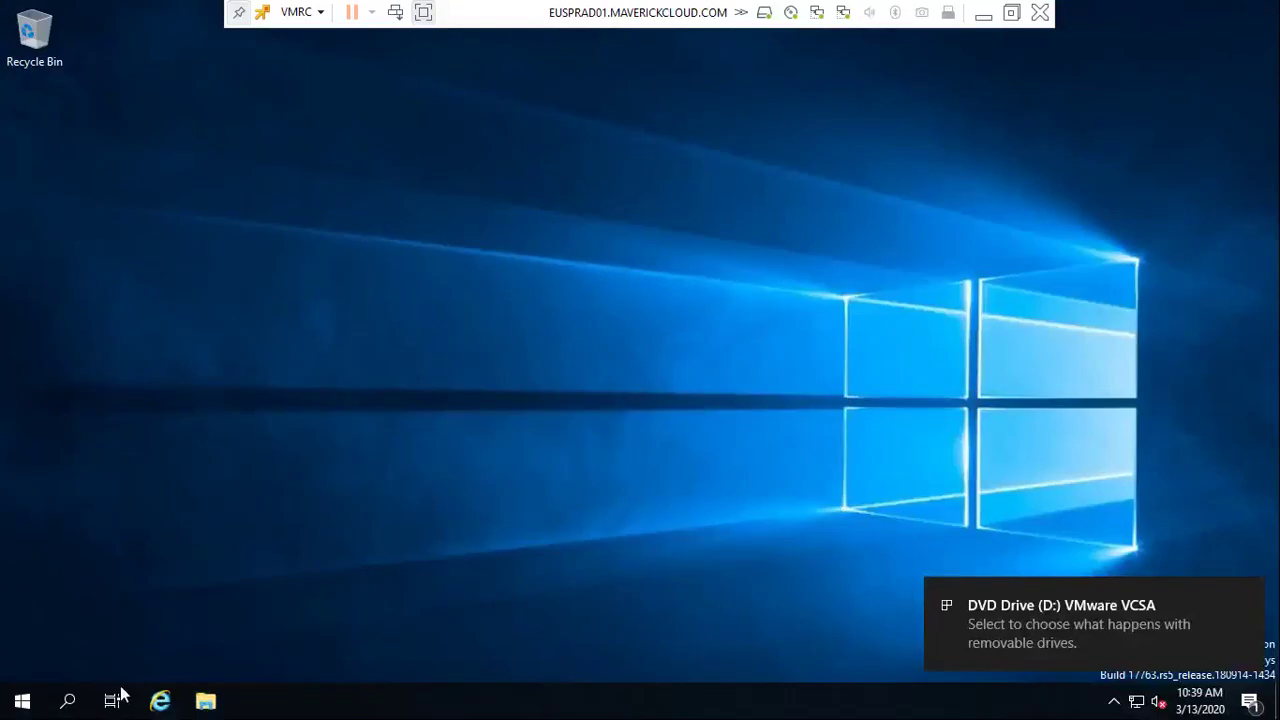
key(super+e)
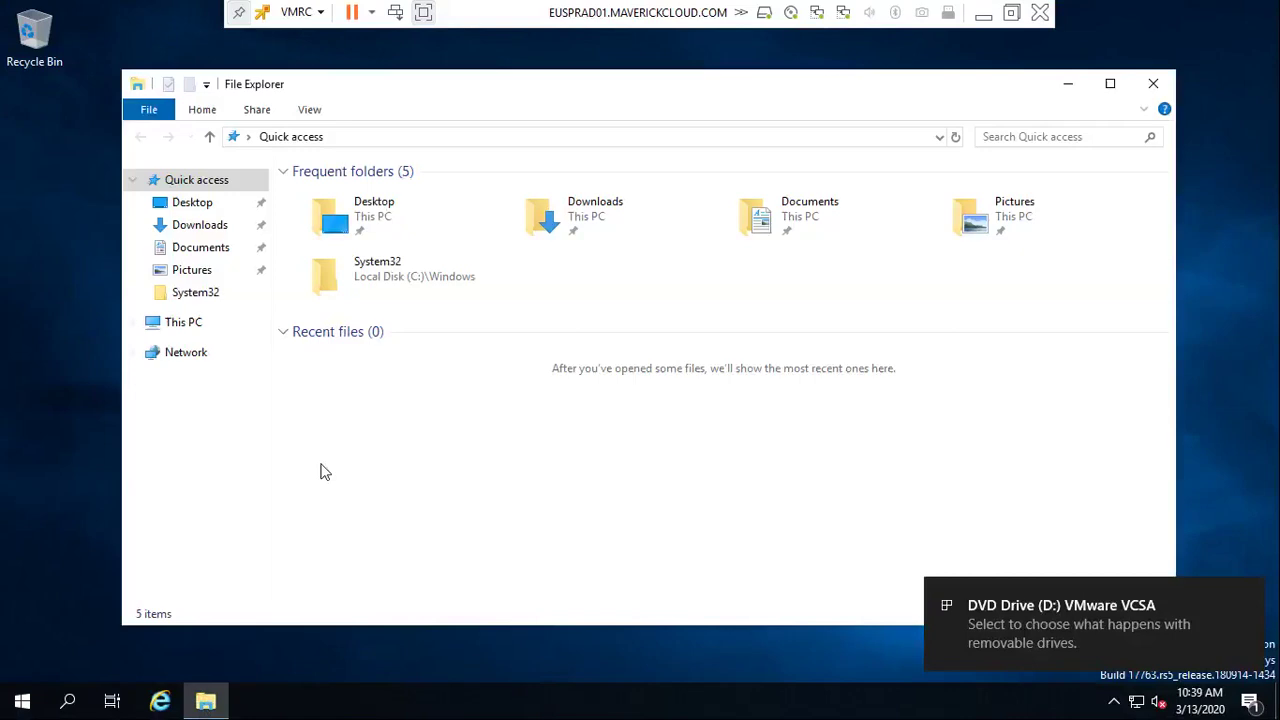
click(205, 321)
right_click(634, 404)
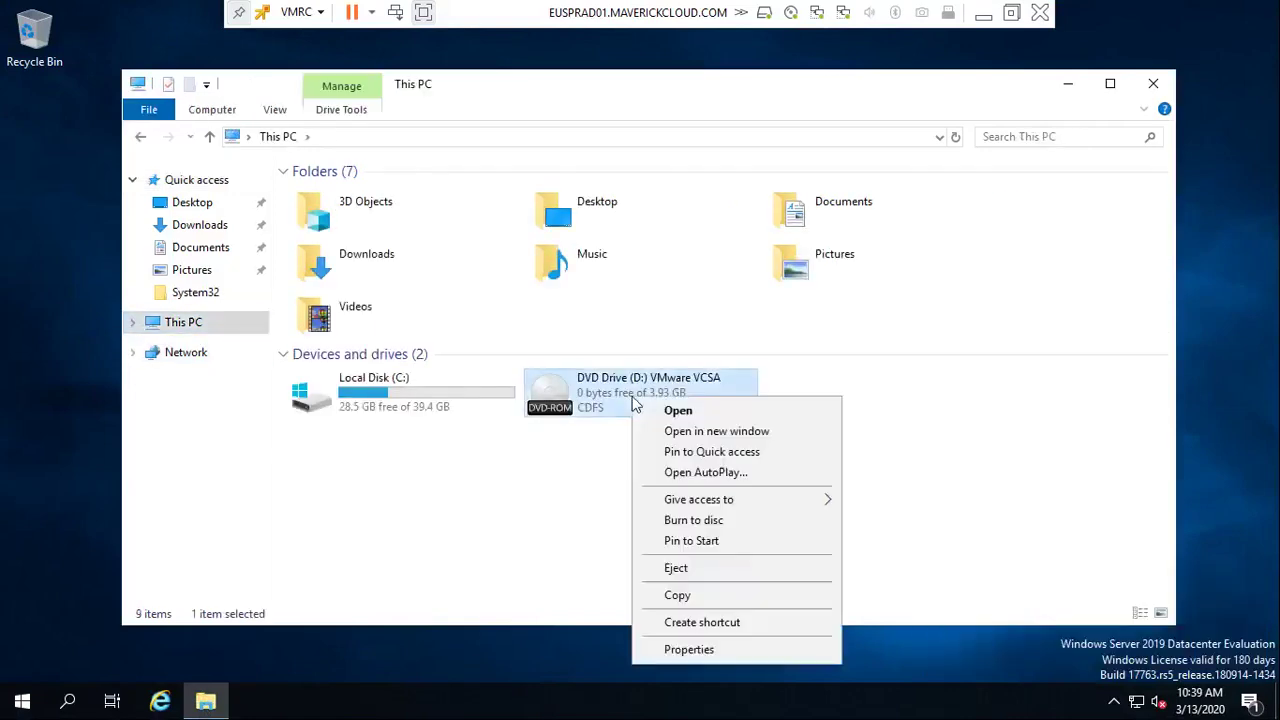
click(660, 411)
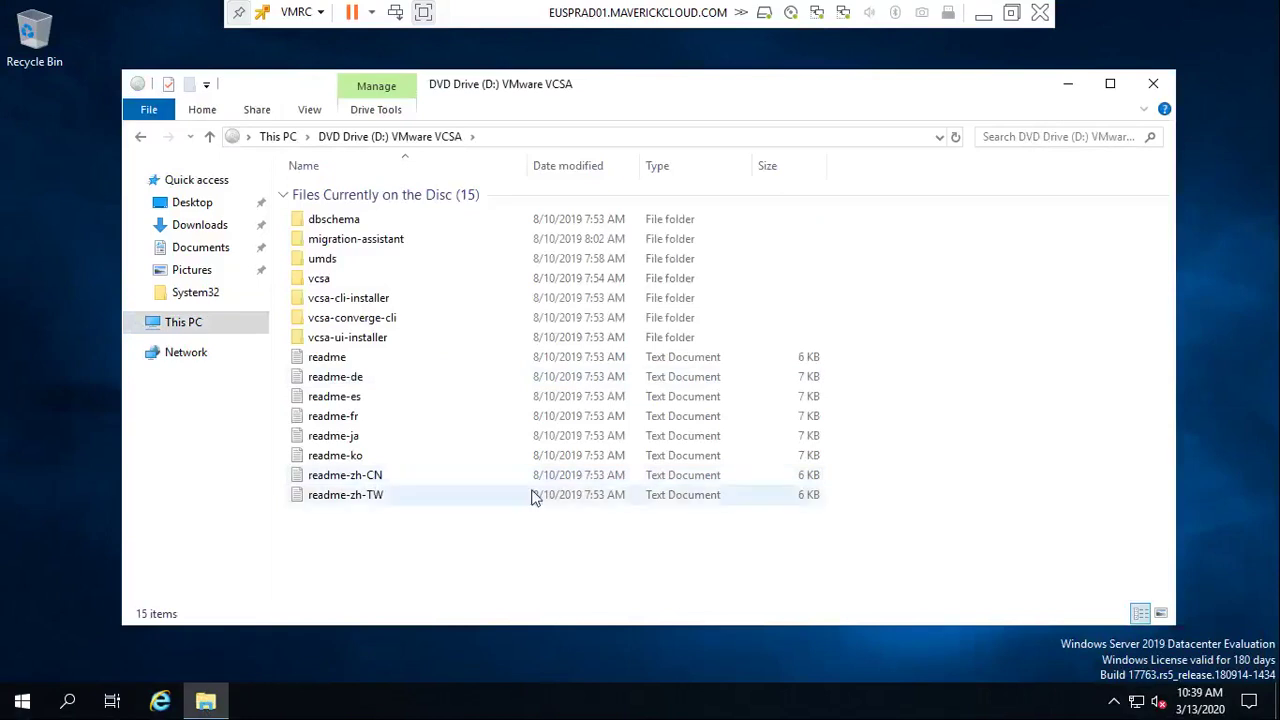
click(368, 341)
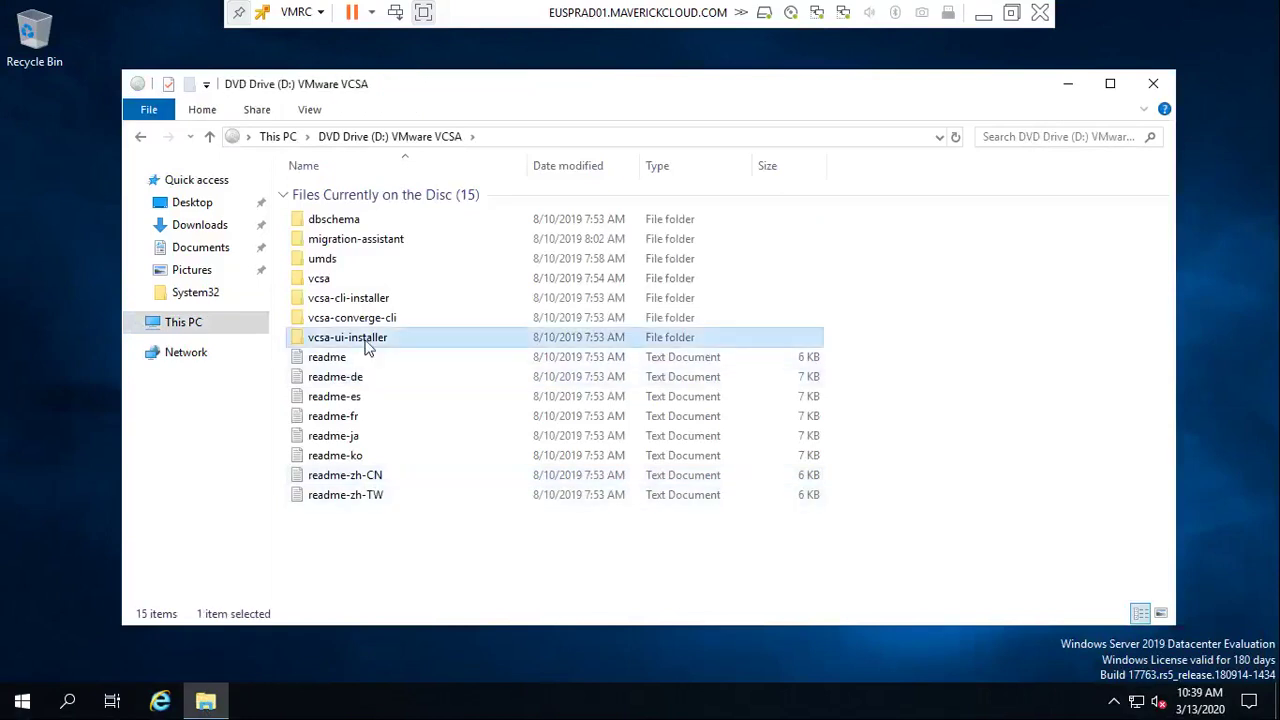
double_click(368, 342)
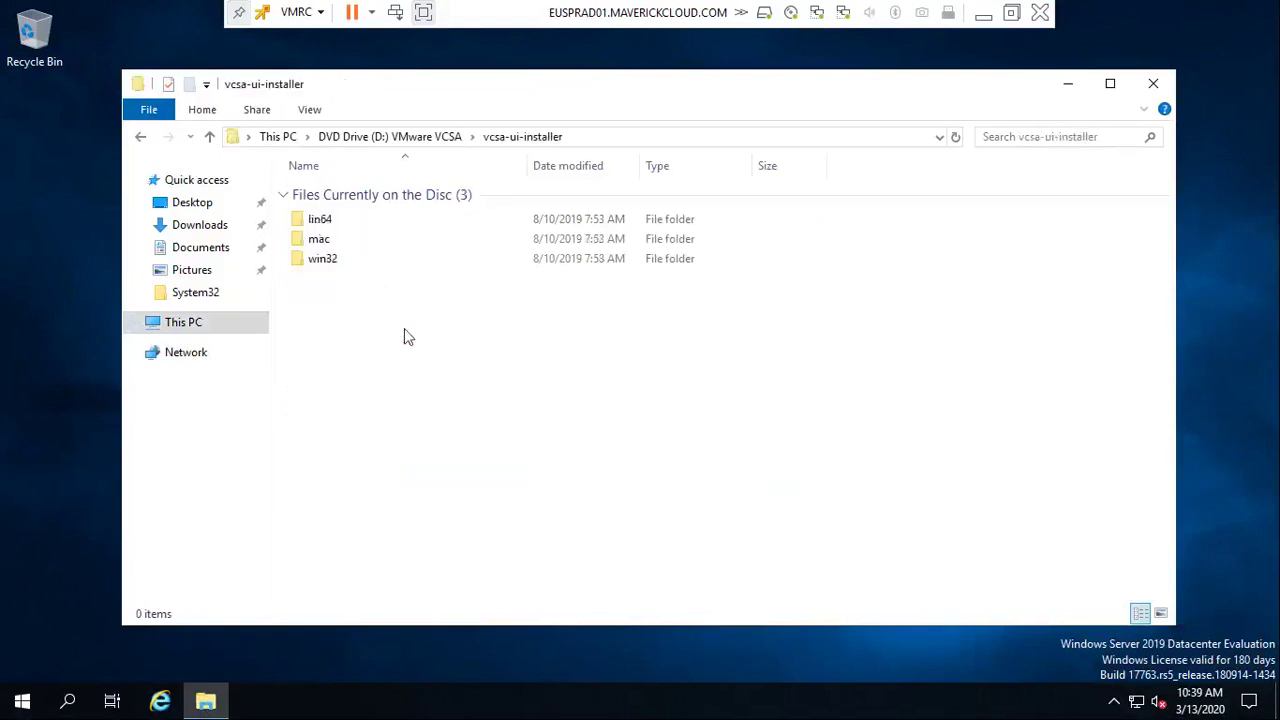
Launch the installer from the win32 folder, then close it and File Explorer
double_click(333, 224)
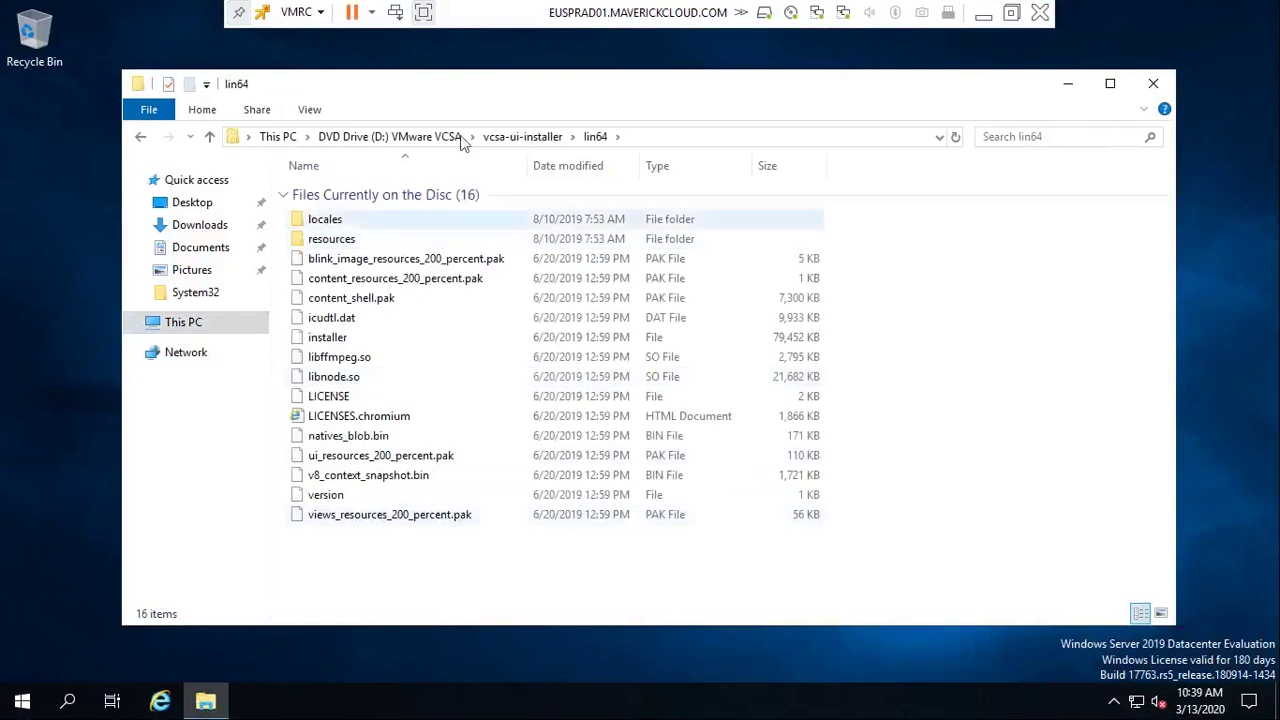
click(540, 137)
click(335, 260)
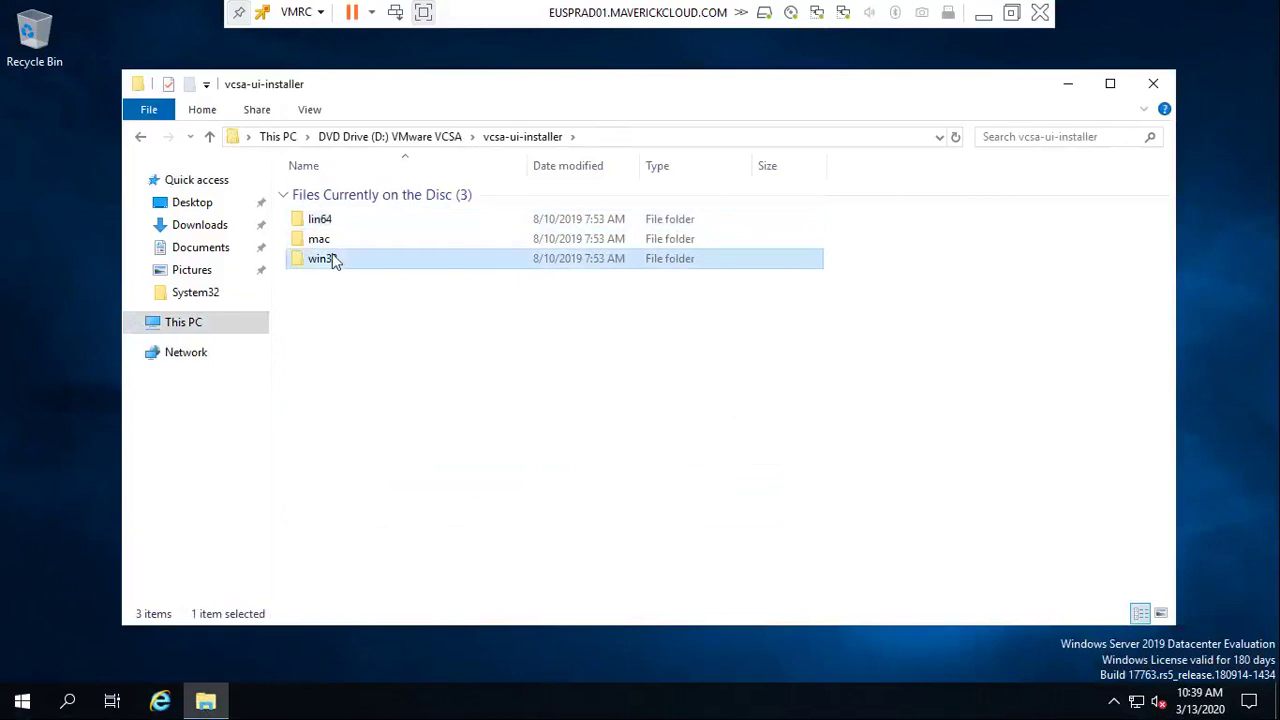
double_click(335, 259)
scroll(518, 398, down, 14)
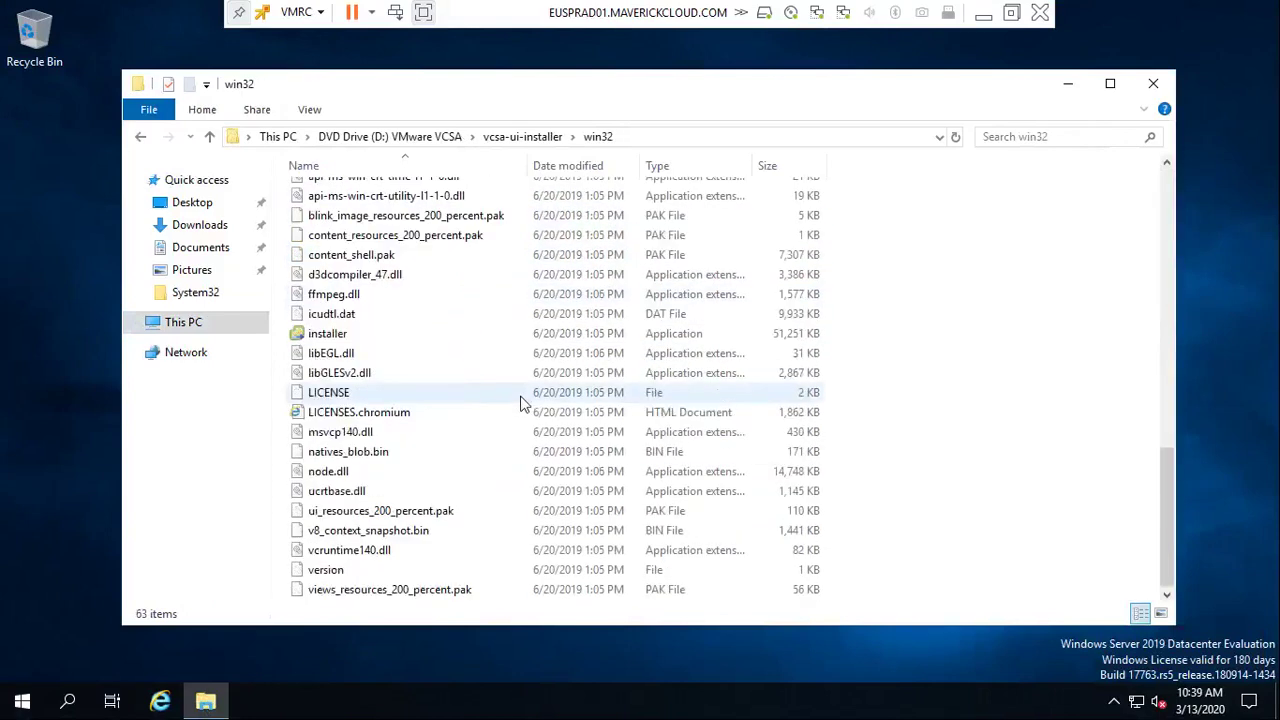
double_click(347, 335)
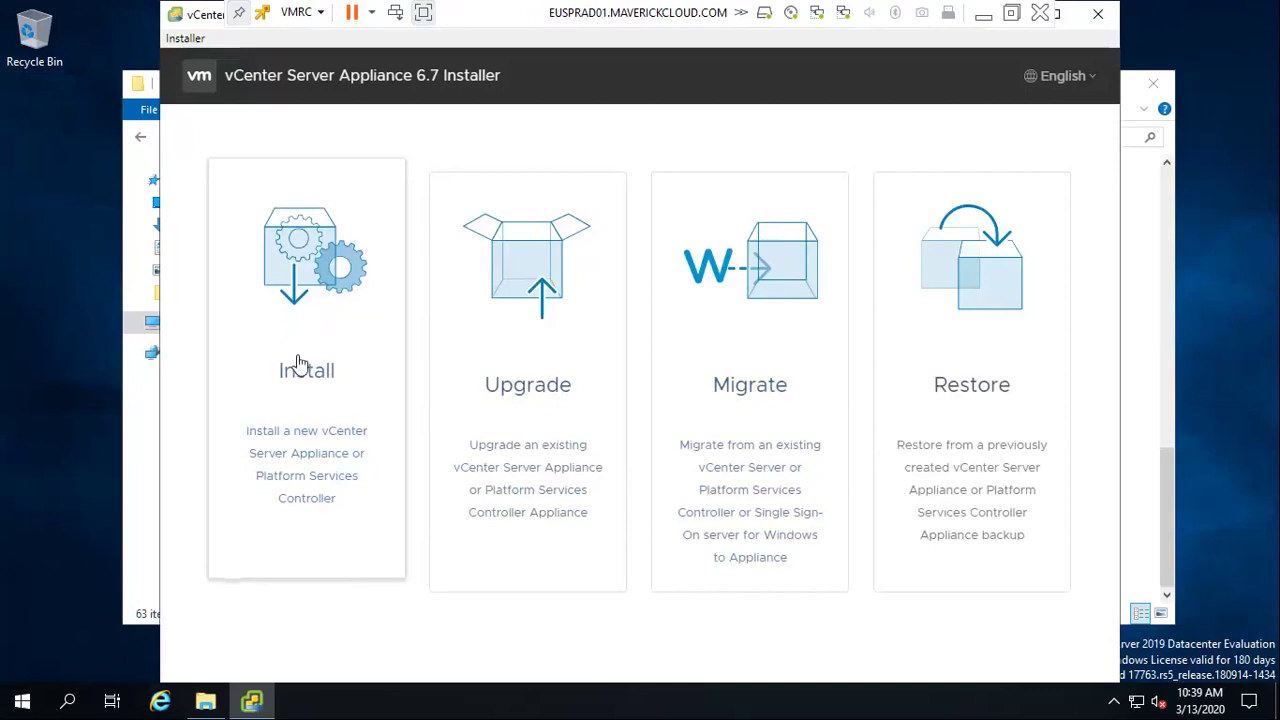
click(1100, 20)
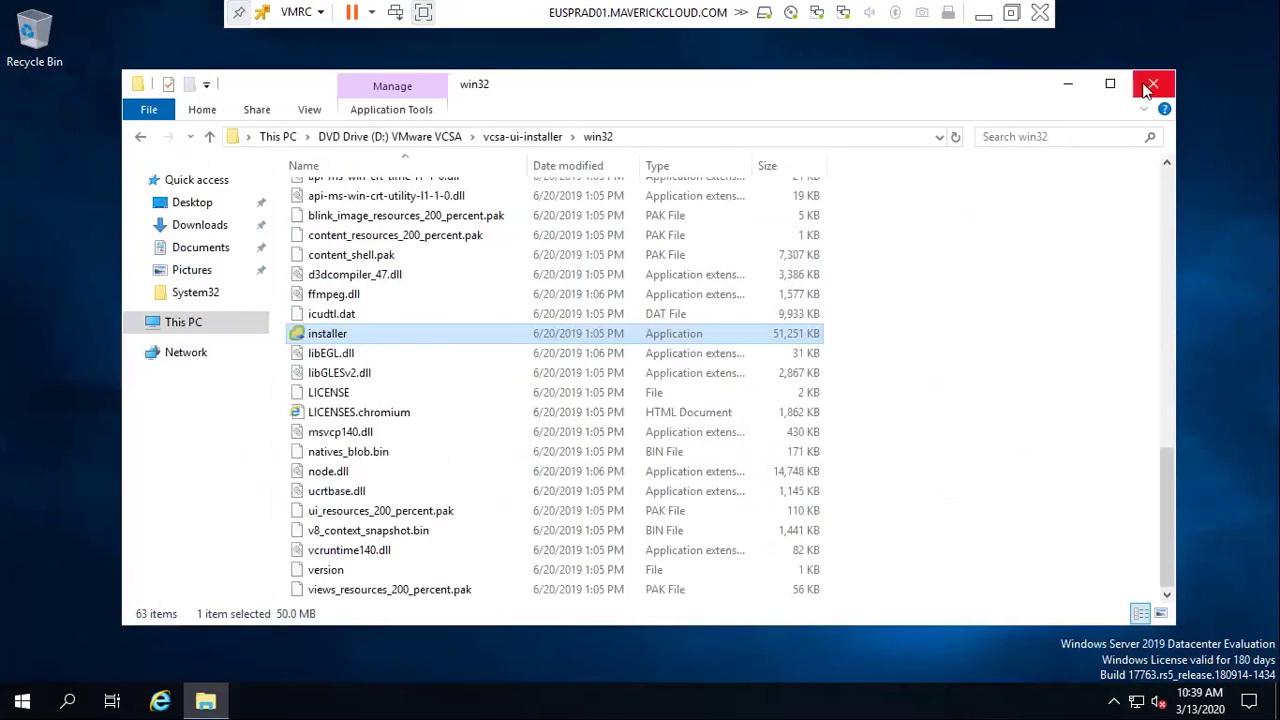
click(1152, 83)
Launch DNS Manager via a 'dns' Start search and start a new reverse lookup zone
click(22, 700)
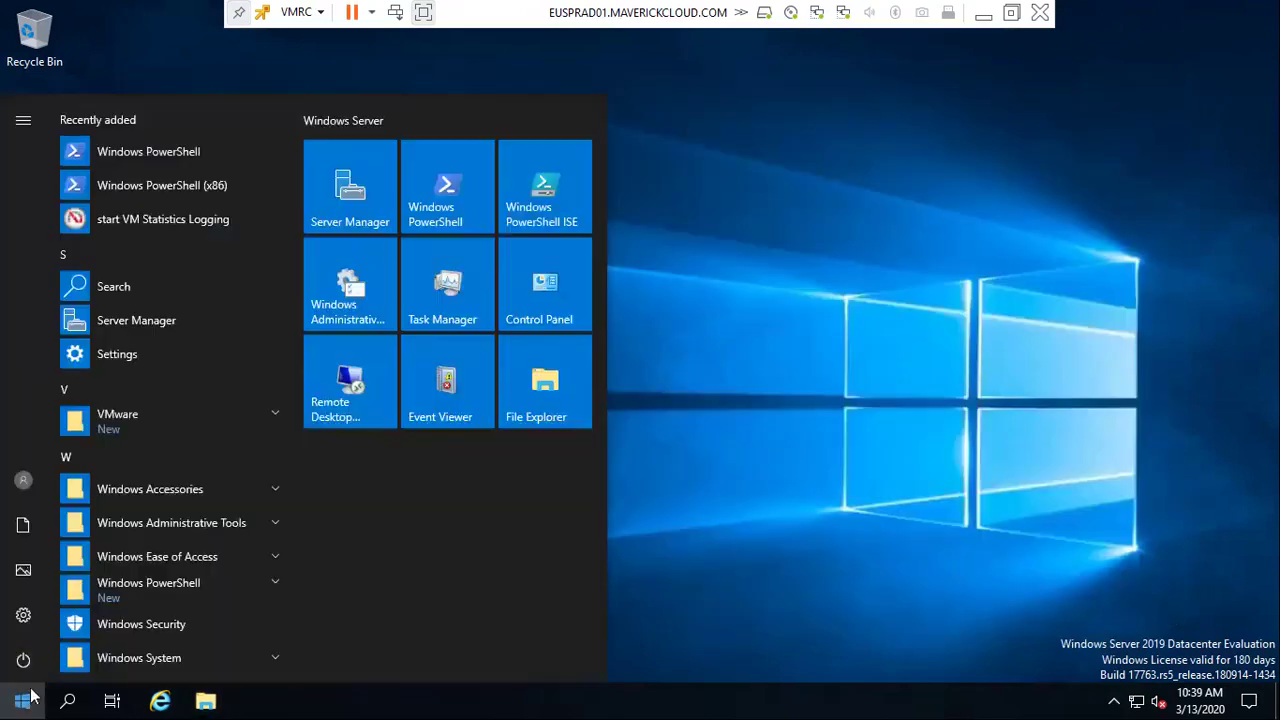
text(dns)
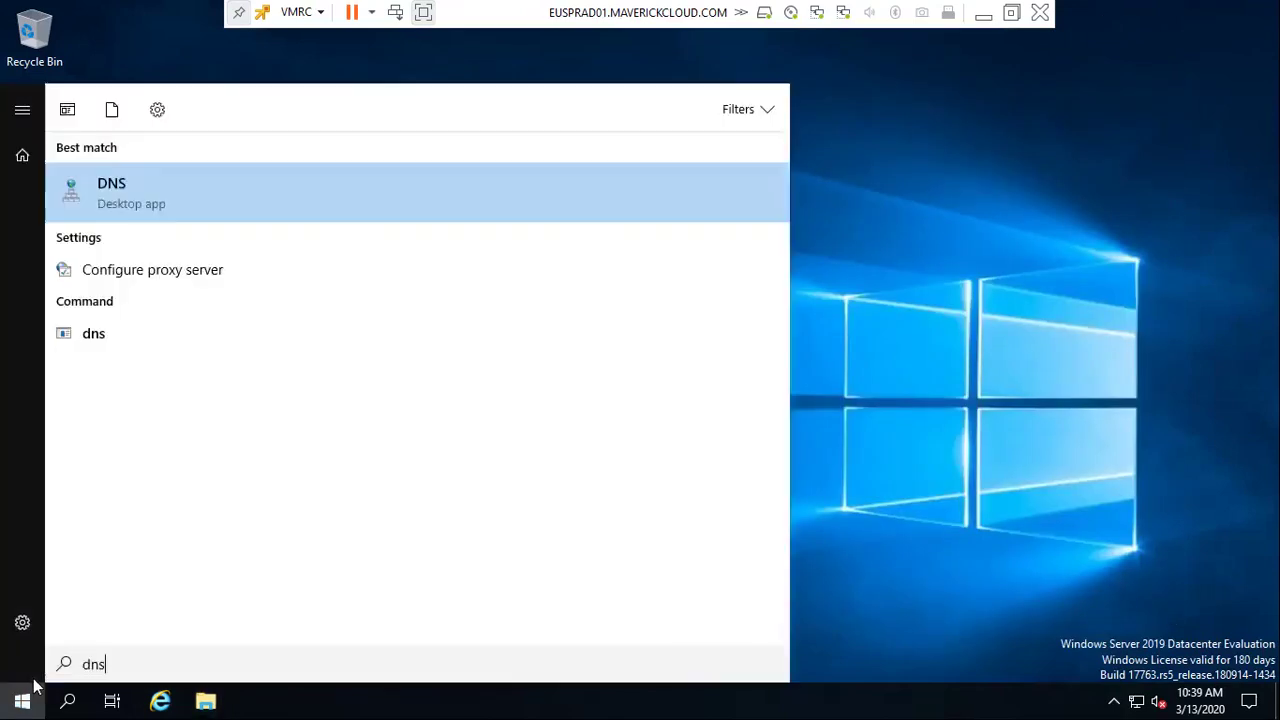
key(Return)
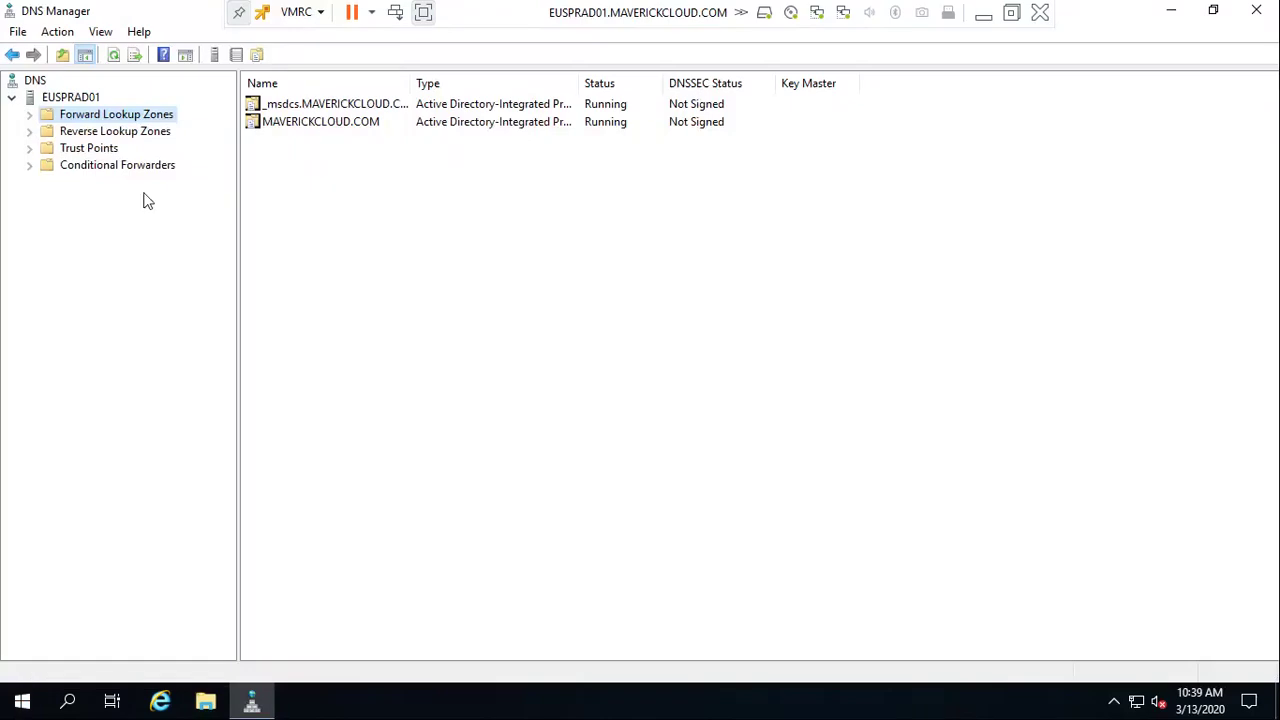
click(50, 133)
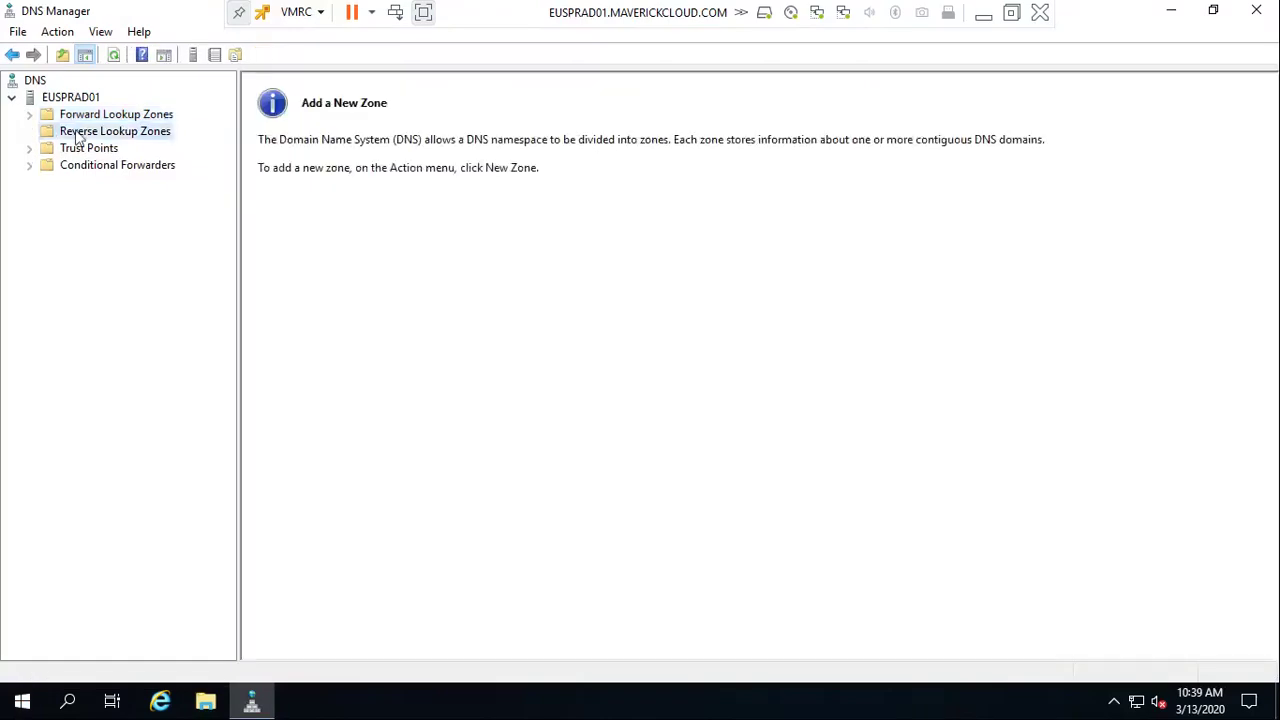
right_click(134, 133)
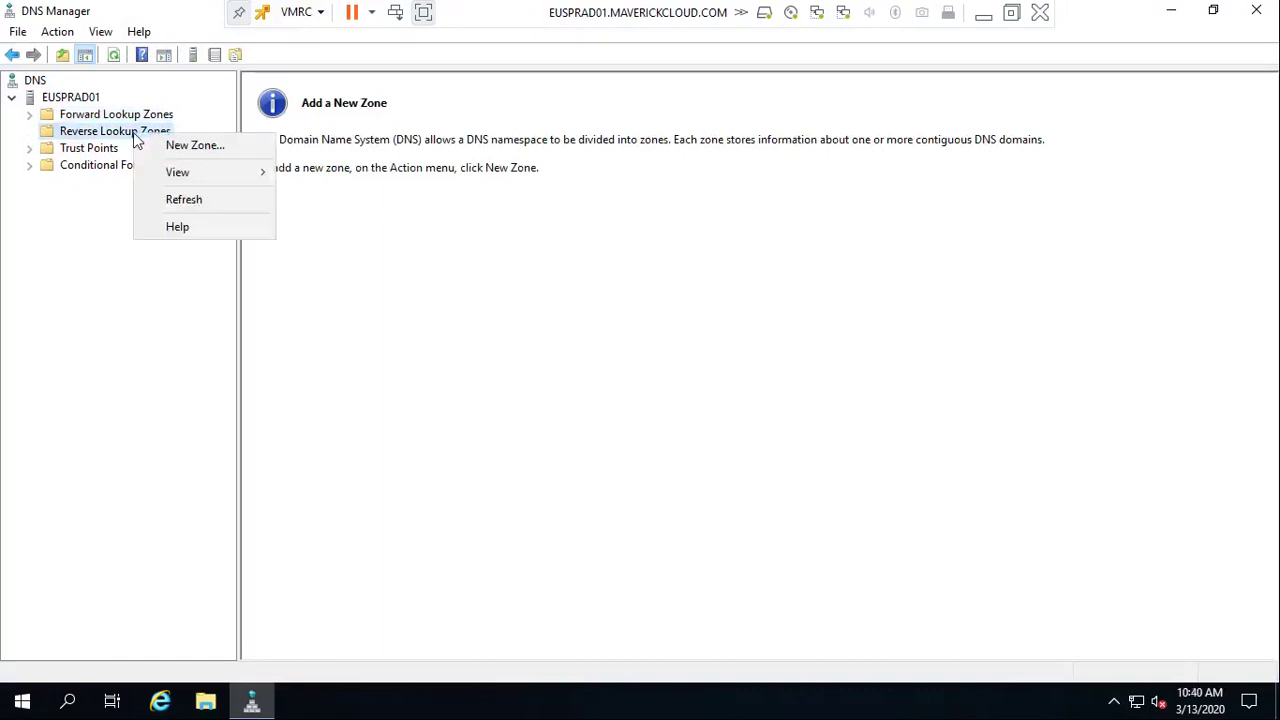
click(152, 137)
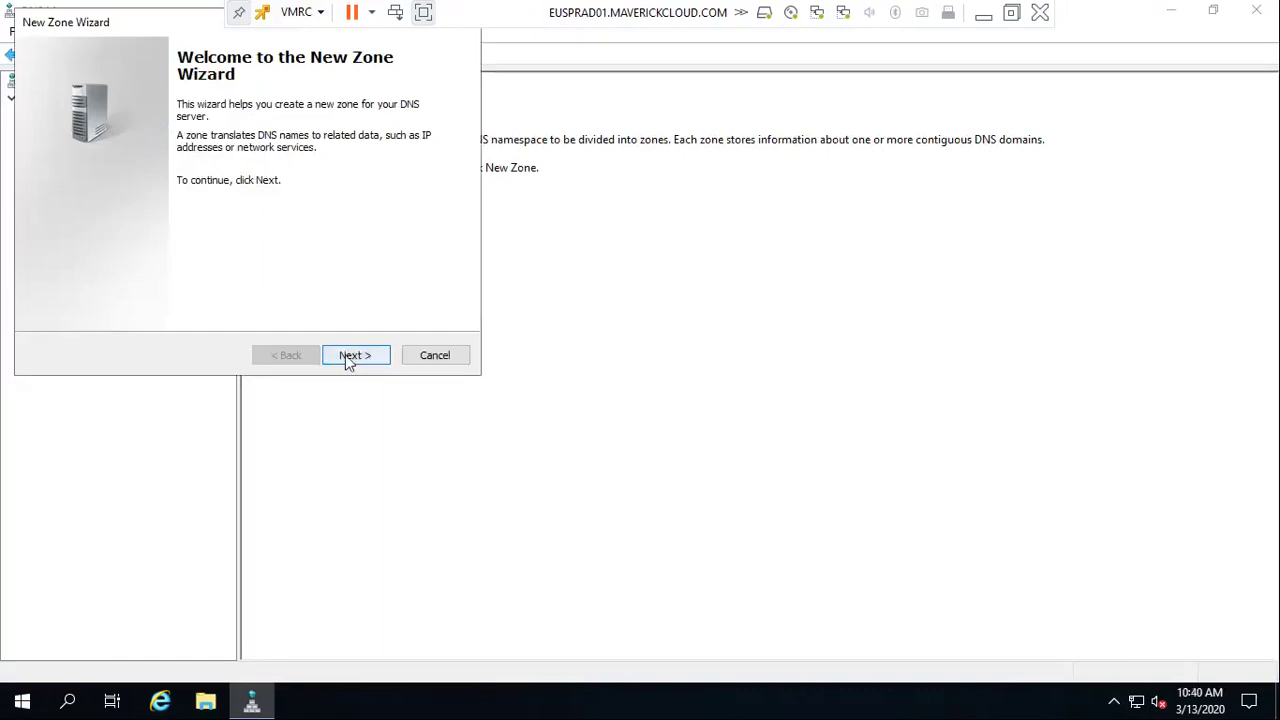
Create an AD-integrated IPv4 reverse zone for network 192.168.30, replicated to all domain DCs
click(350, 360)
click(354, 362)
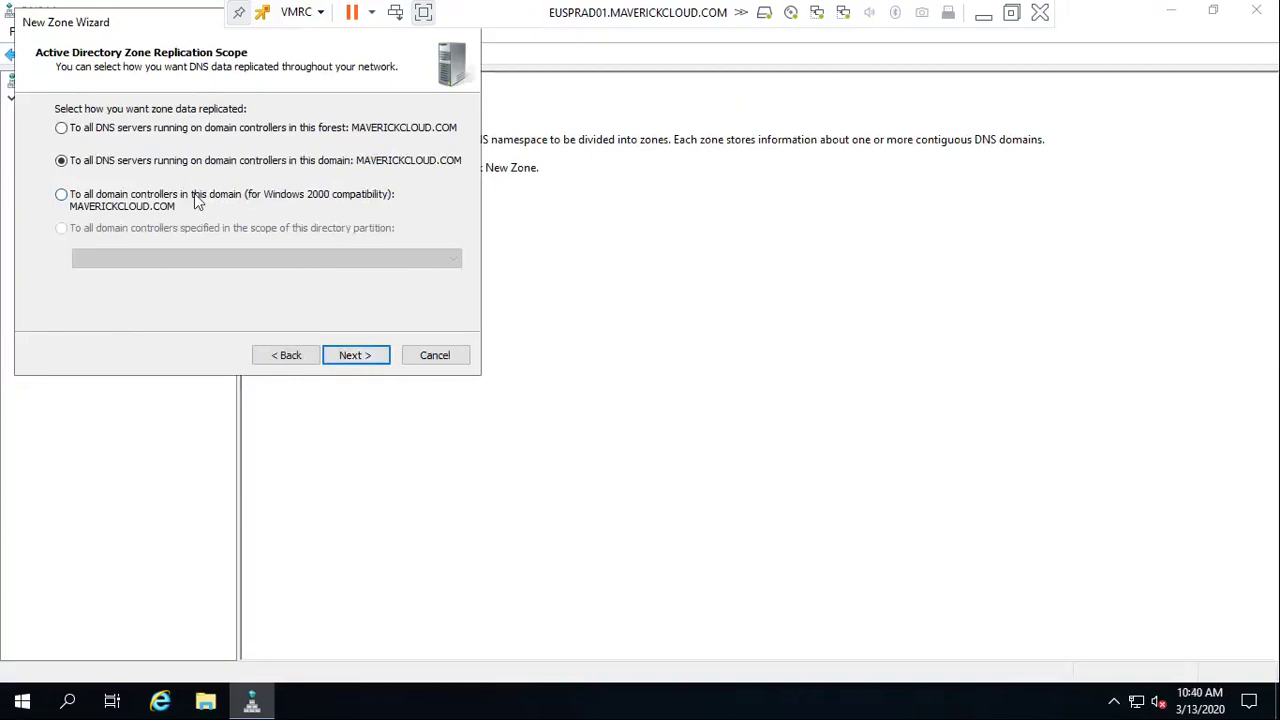
click(197, 203)
click(362, 358)
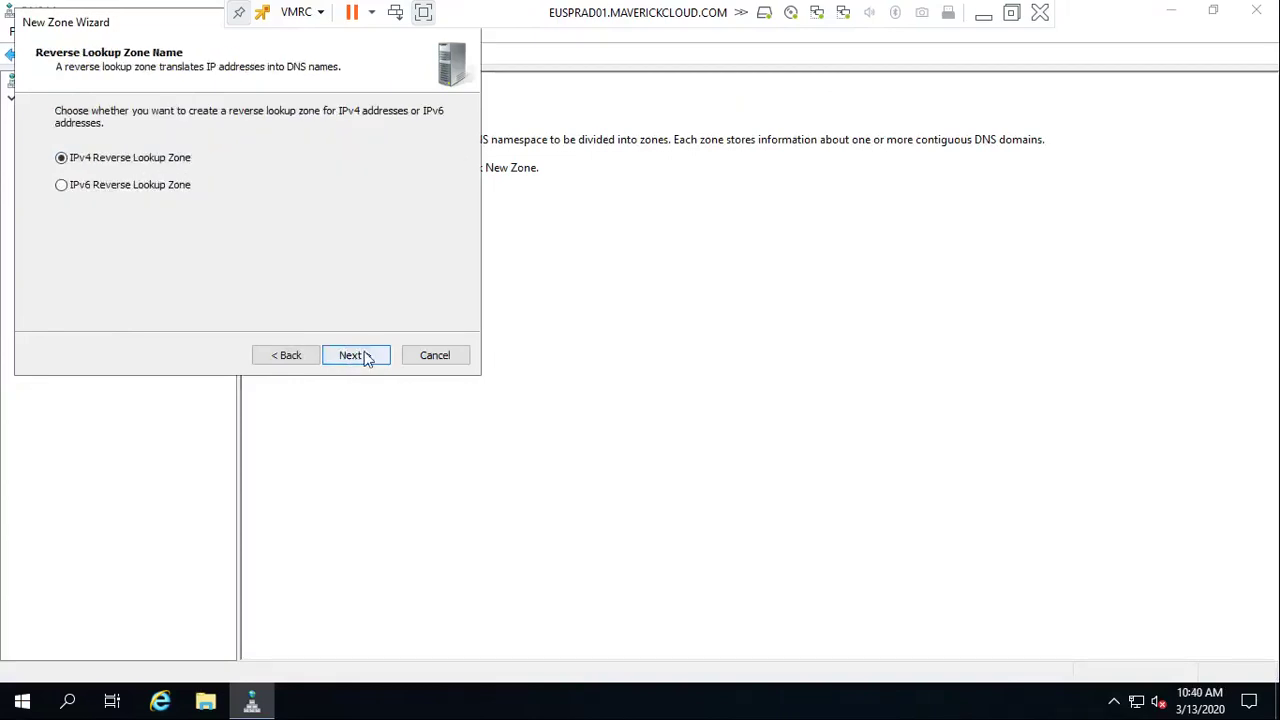
click(367, 358)
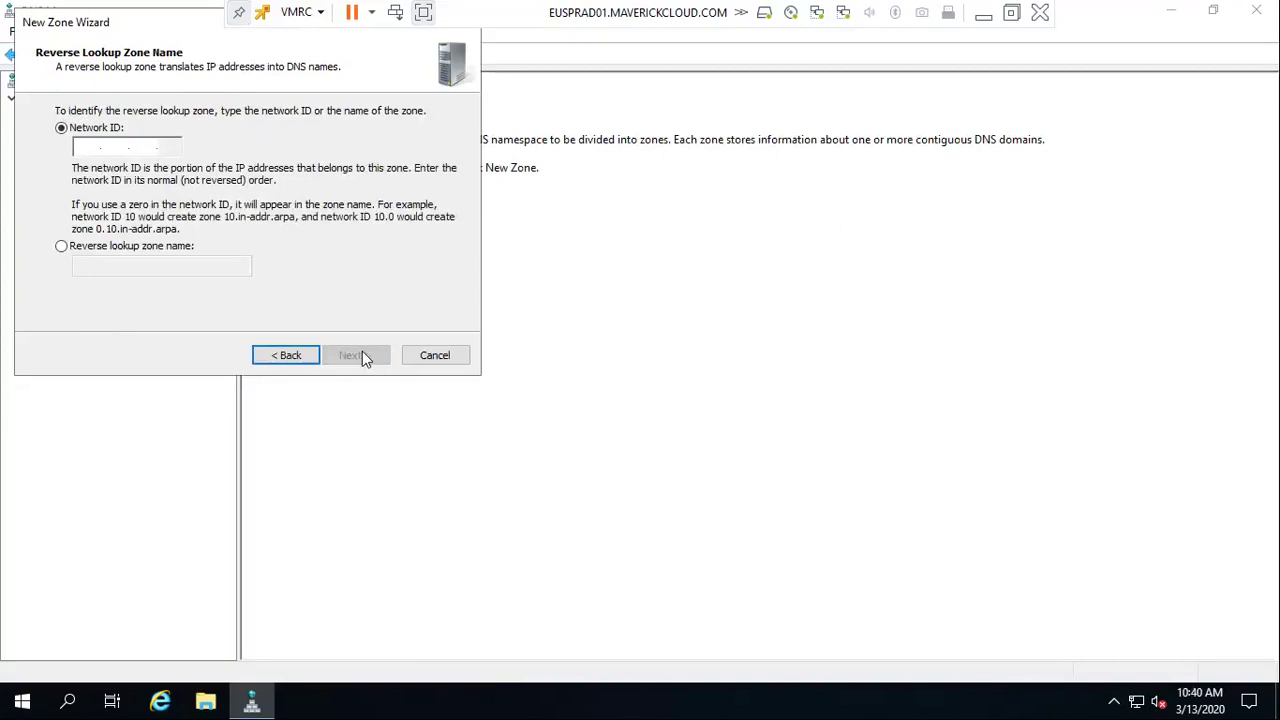
click(86, 148)
text(192.)
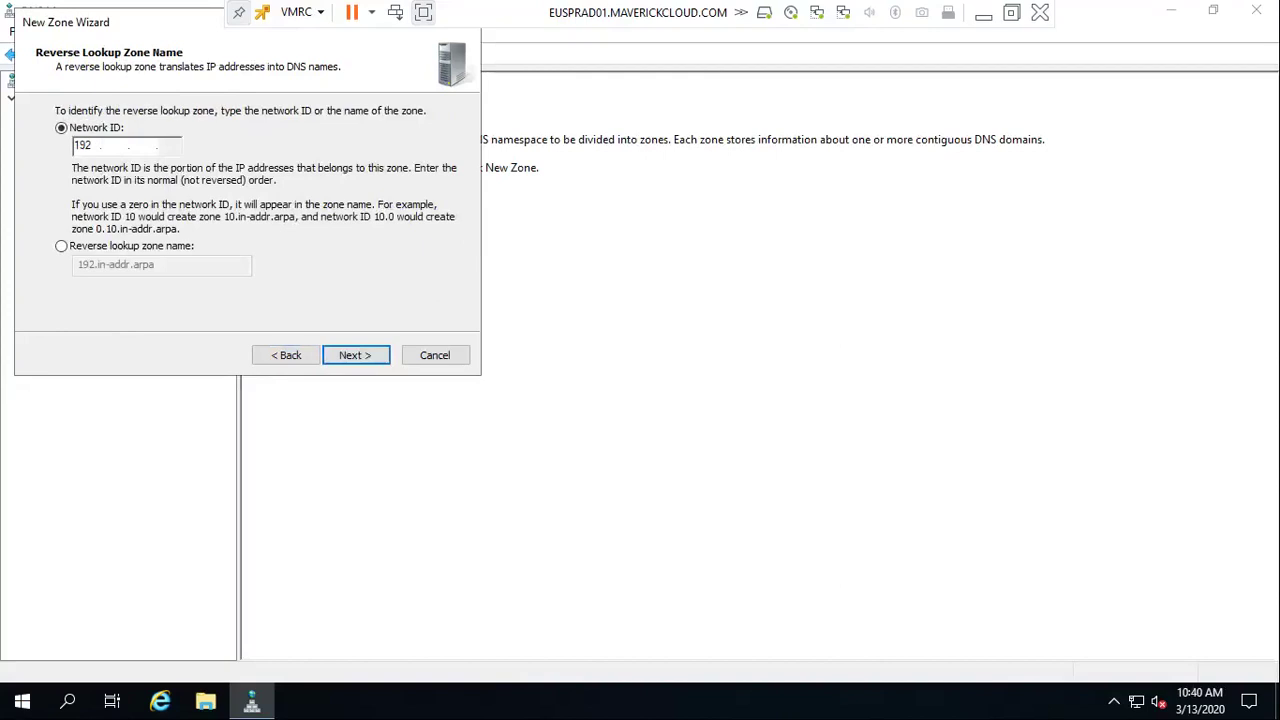
text(168.30)
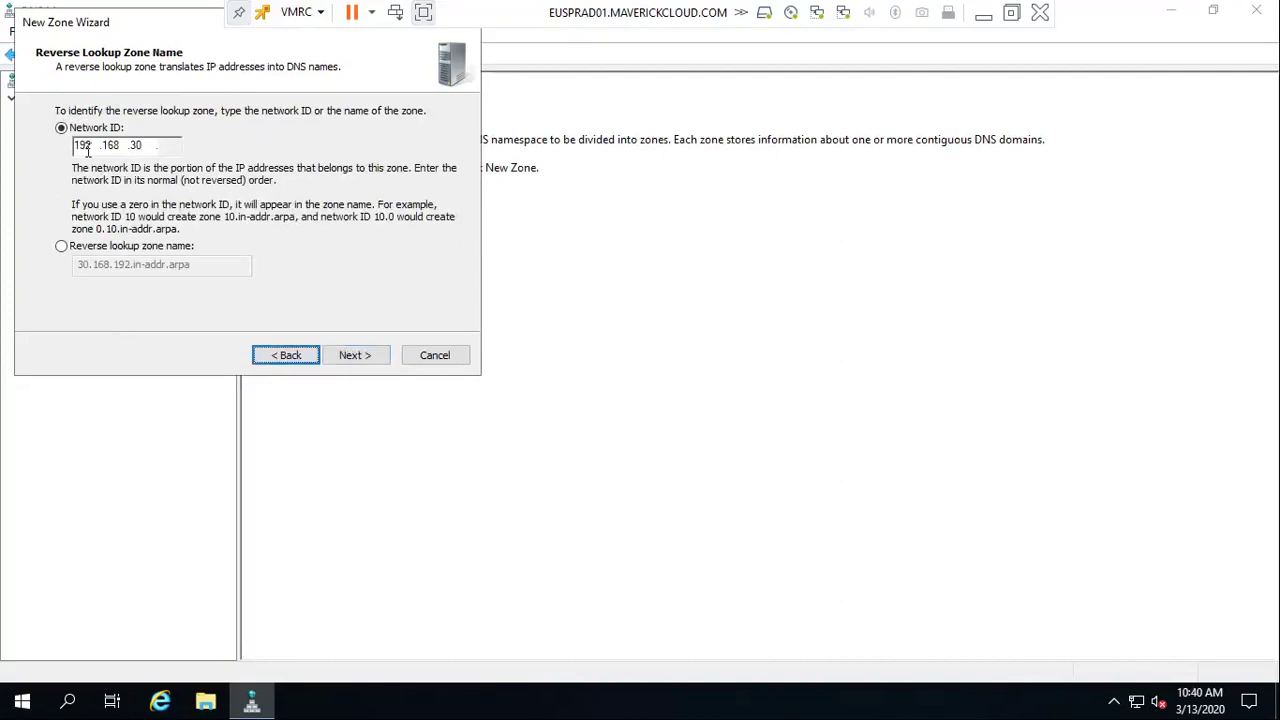
click(360, 360)
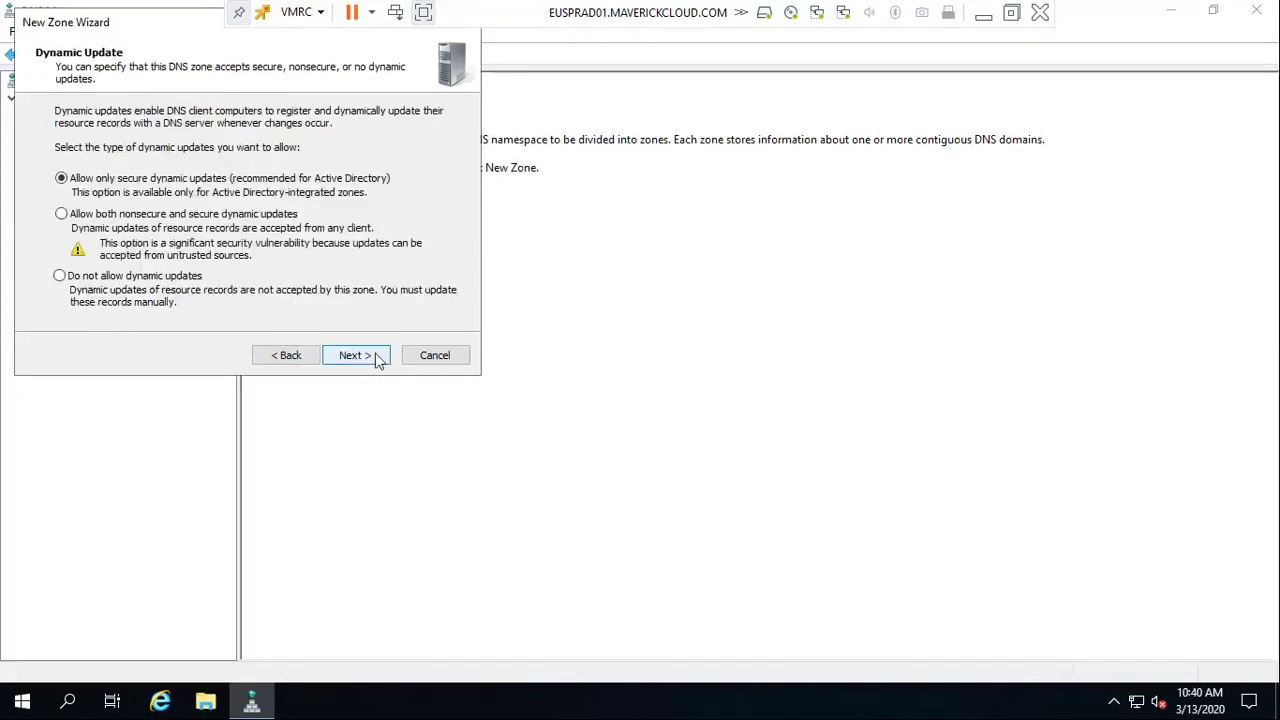
click(368, 362)
click(374, 362)
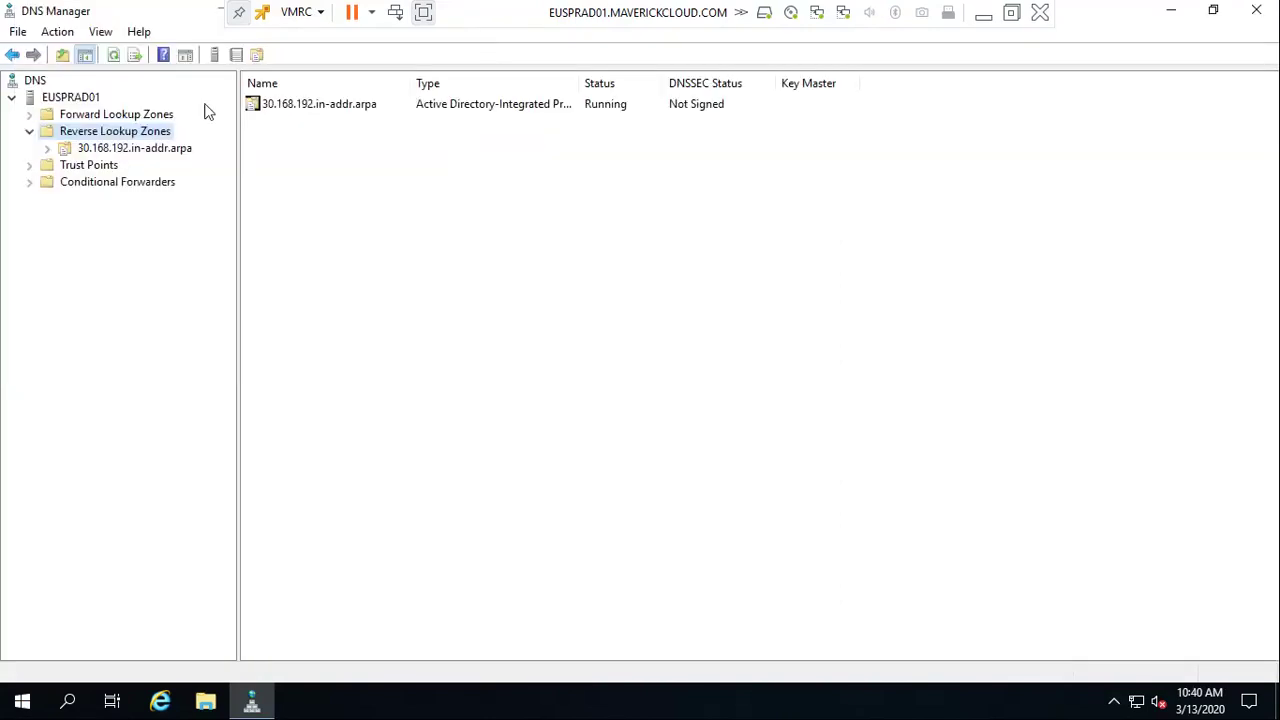
Start a New Host record in the MAVERICKCLOUD.COM zone, typing EUSPR as the name
click(30, 131)
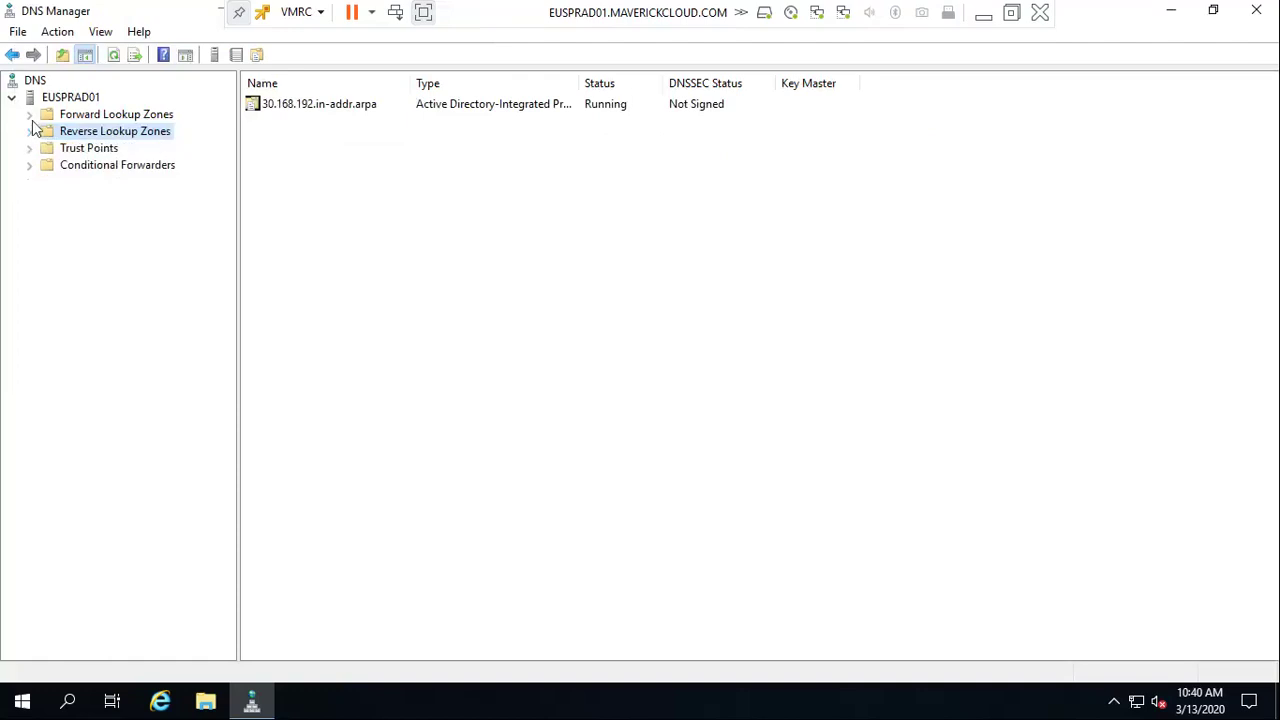
click(29, 114)
click(110, 148)
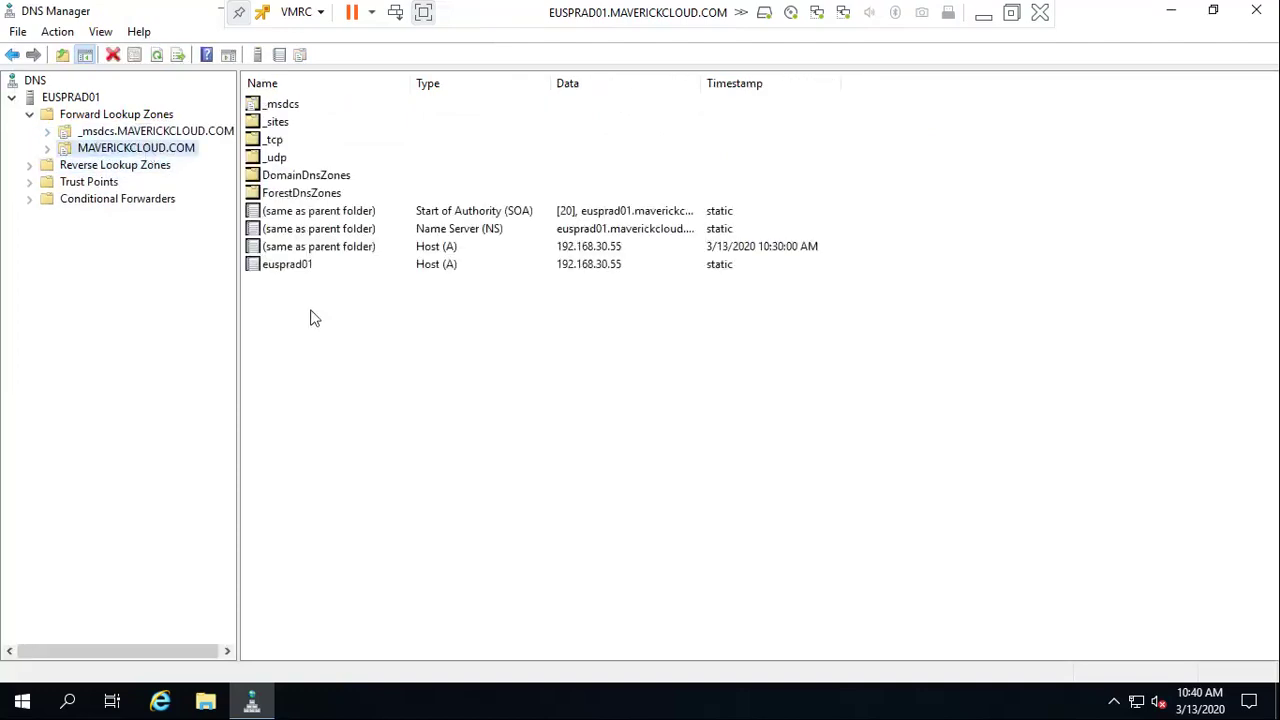
right_click(311, 296)
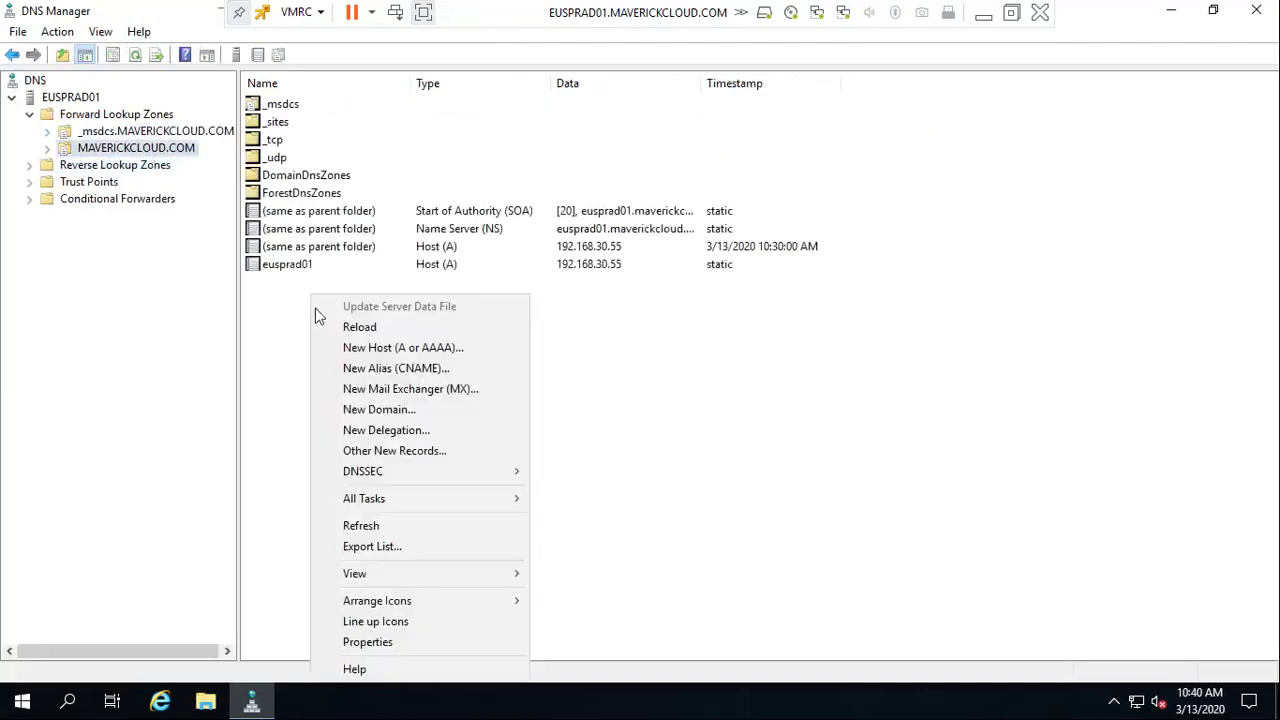
click(362, 347)
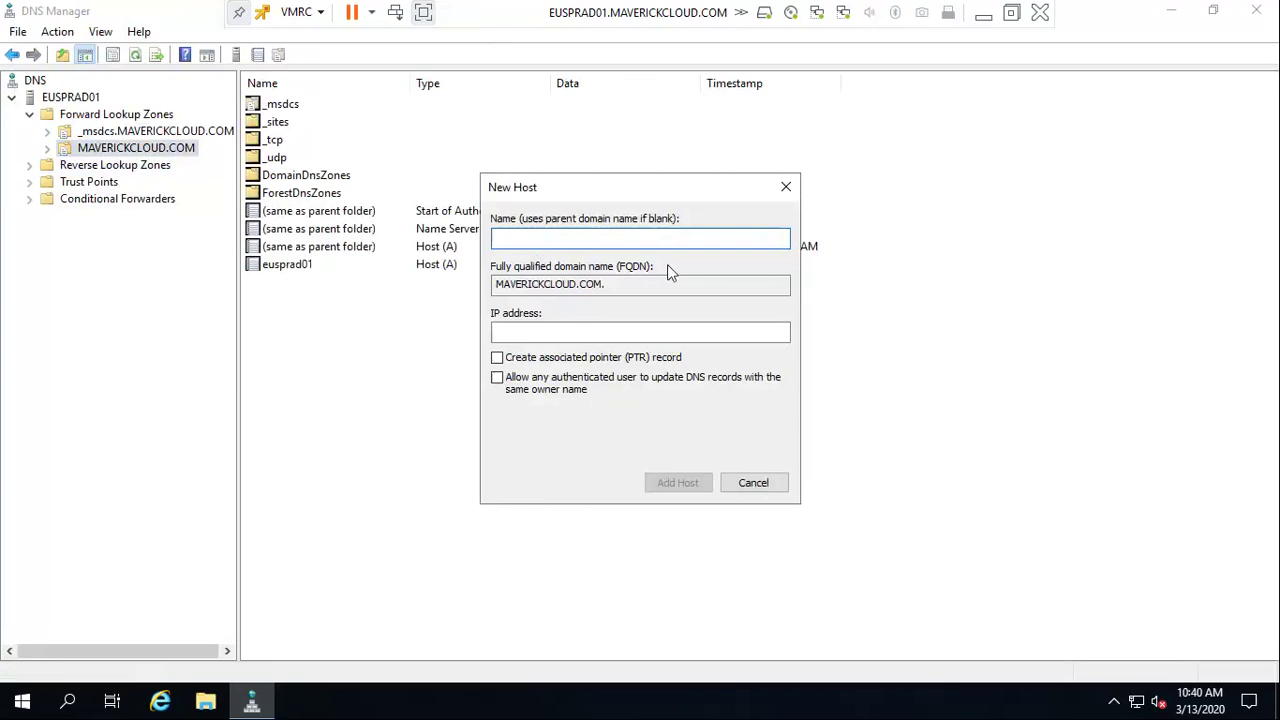
drag(586, 192, 602, 248)
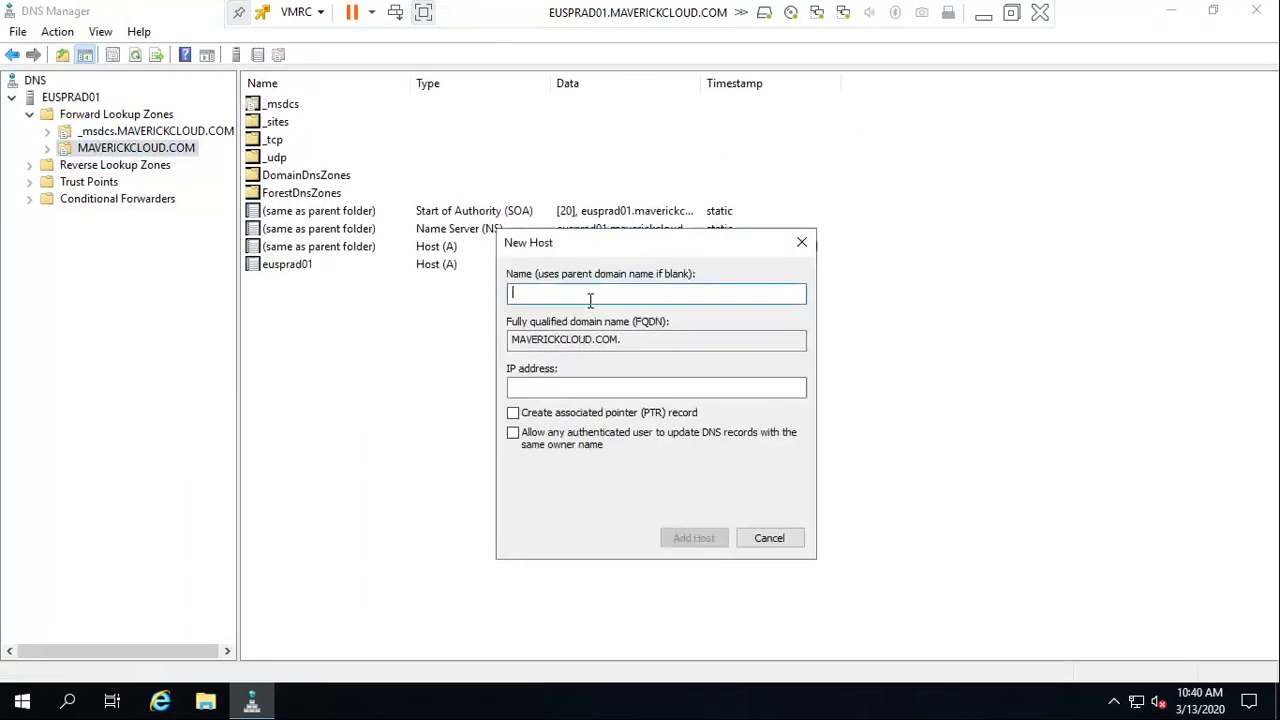
text(w)
key(BackSpace)
text(EUS)
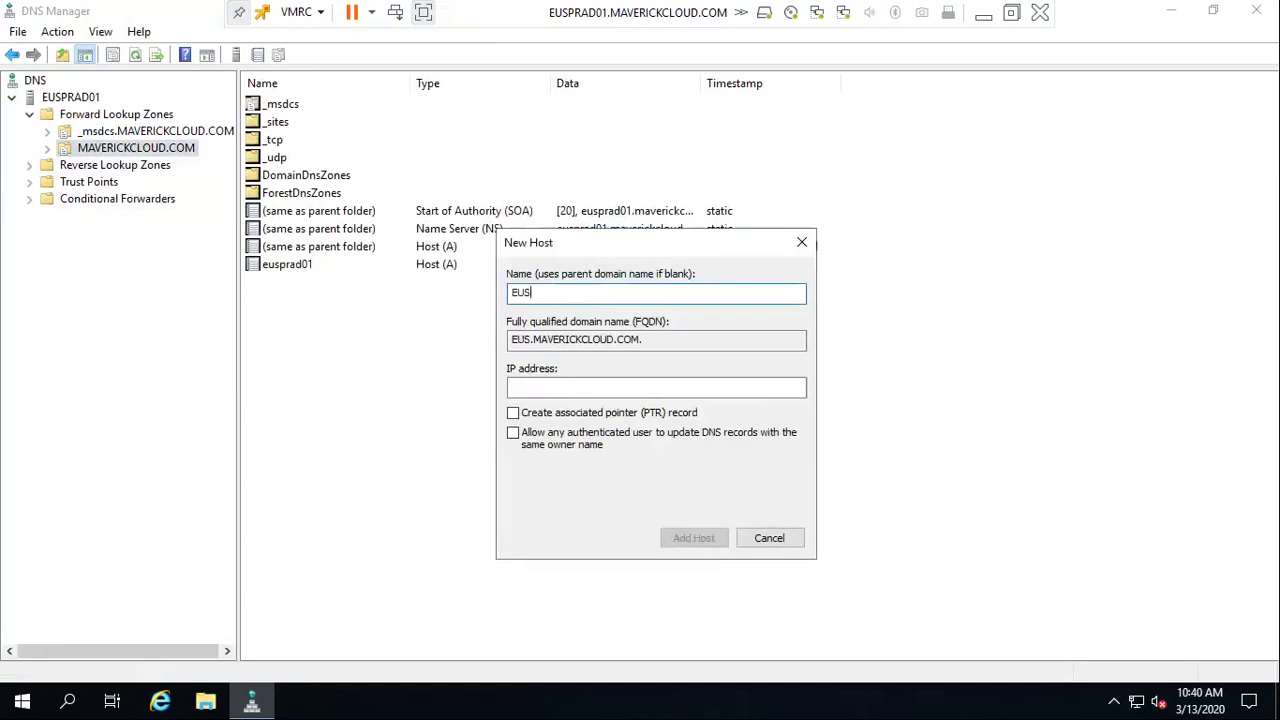
text(PR)
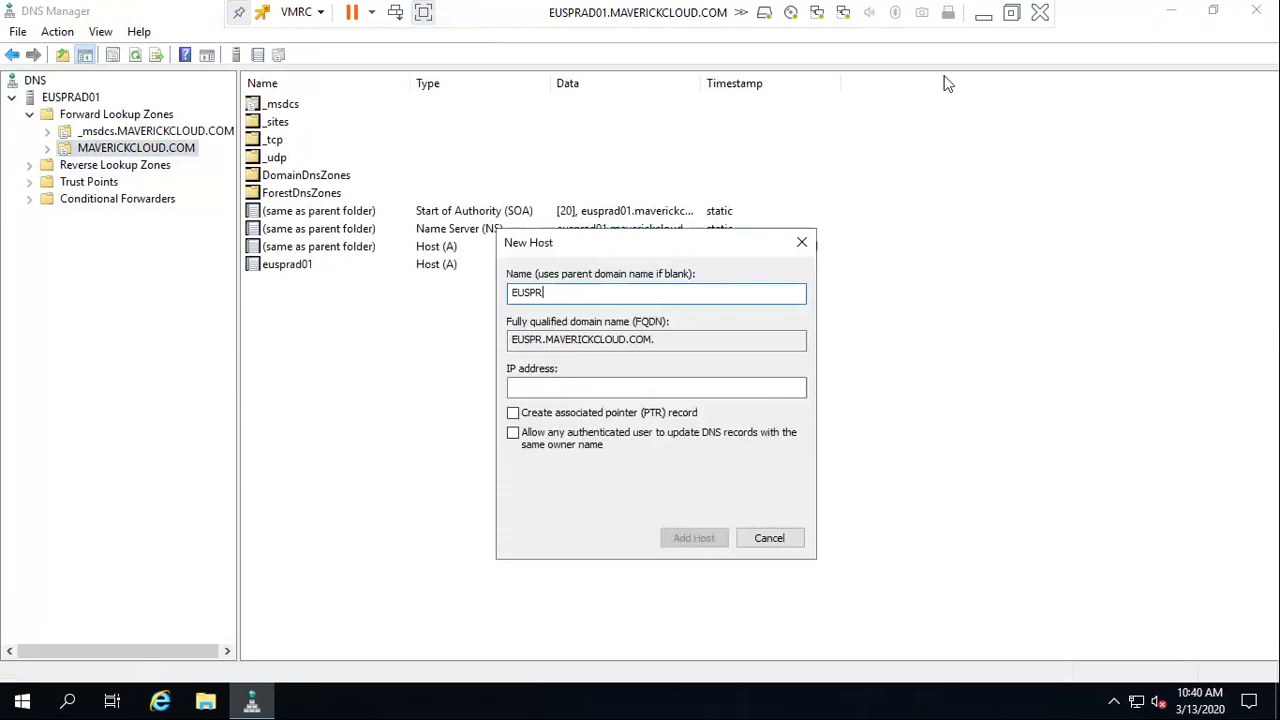
Open the EUSPRESXI01 VM's details in ESXi Host Client to read its IP 192.168.30.51
click(982, 14)
click(95, 222)
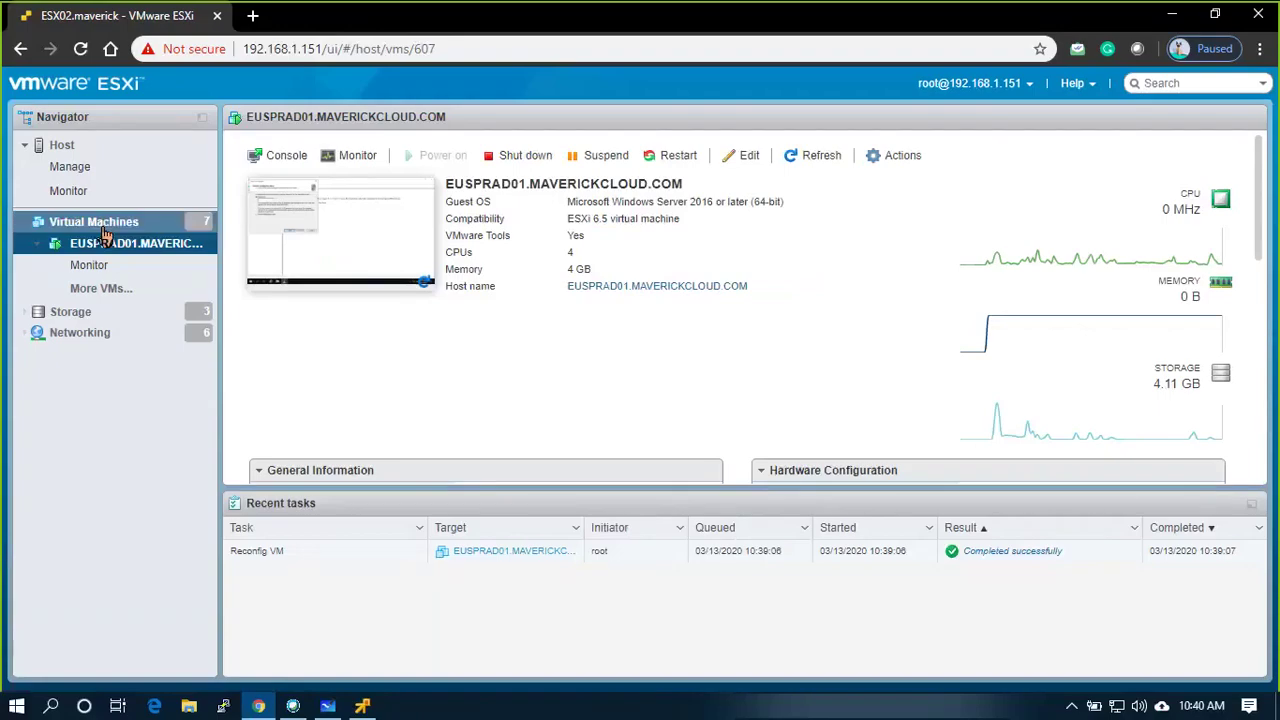
click(62, 148)
click(103, 228)
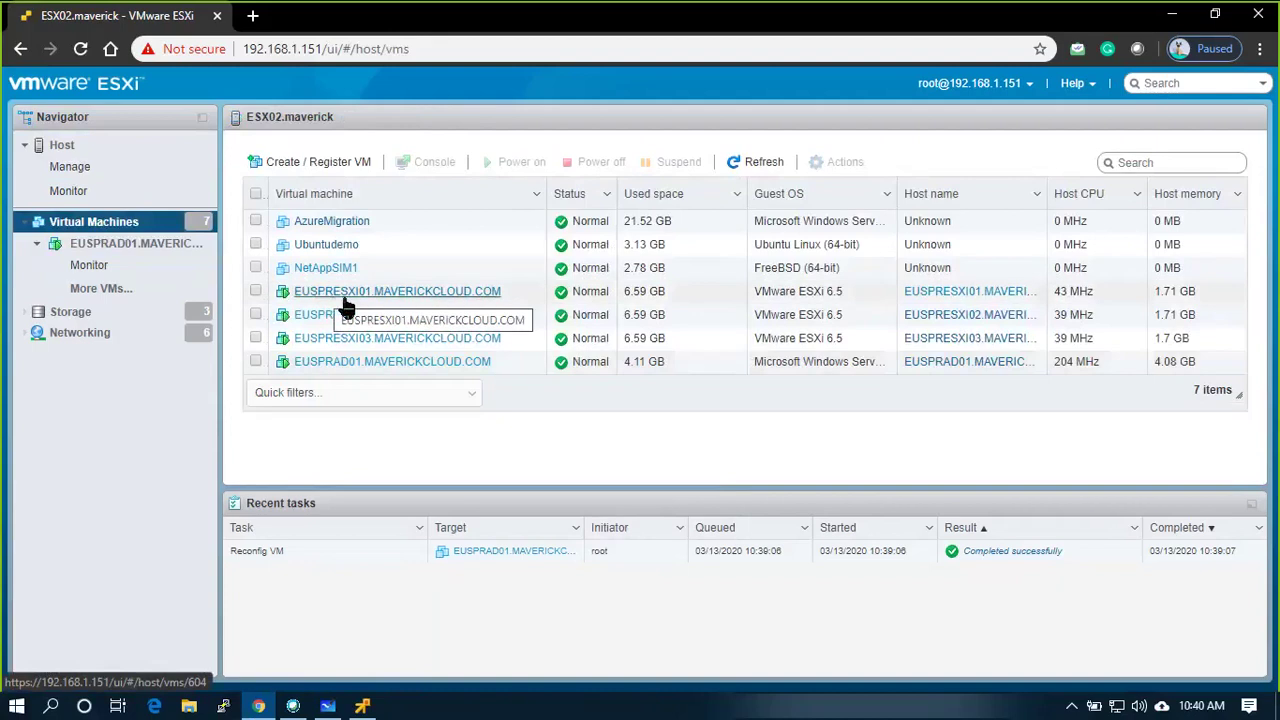
click(437, 300)
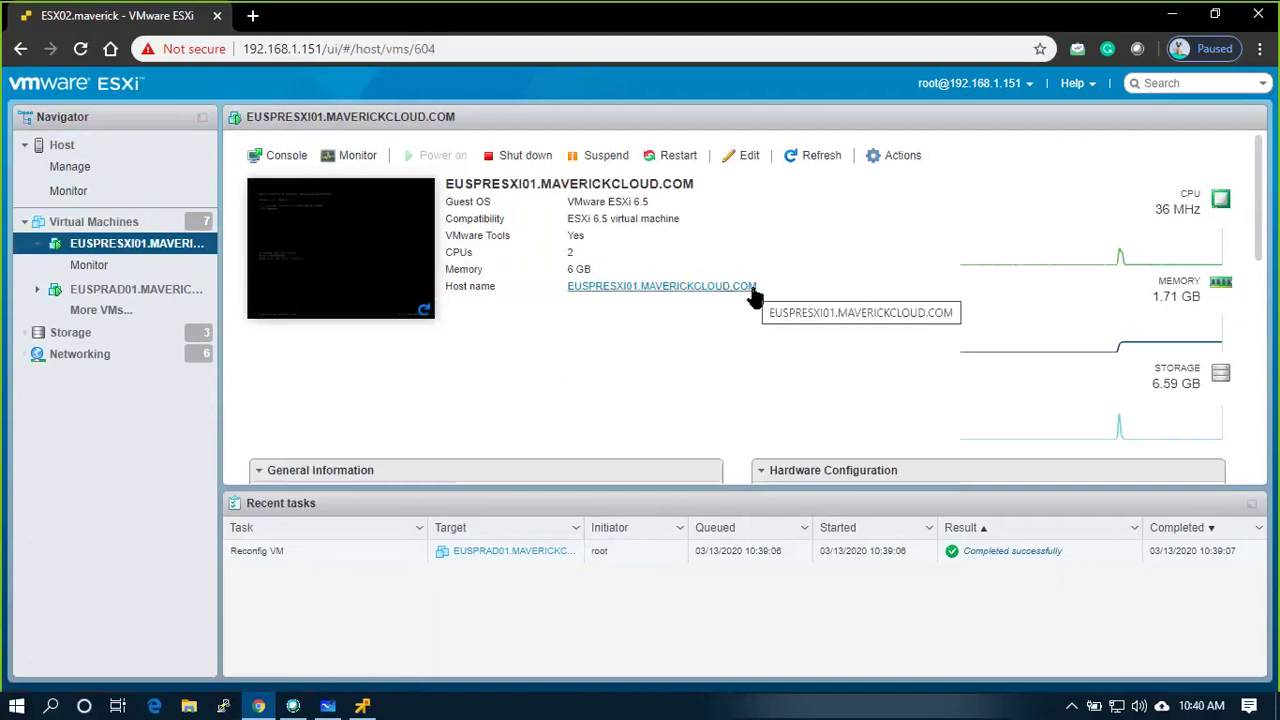
scroll(590, 381, down, 2)
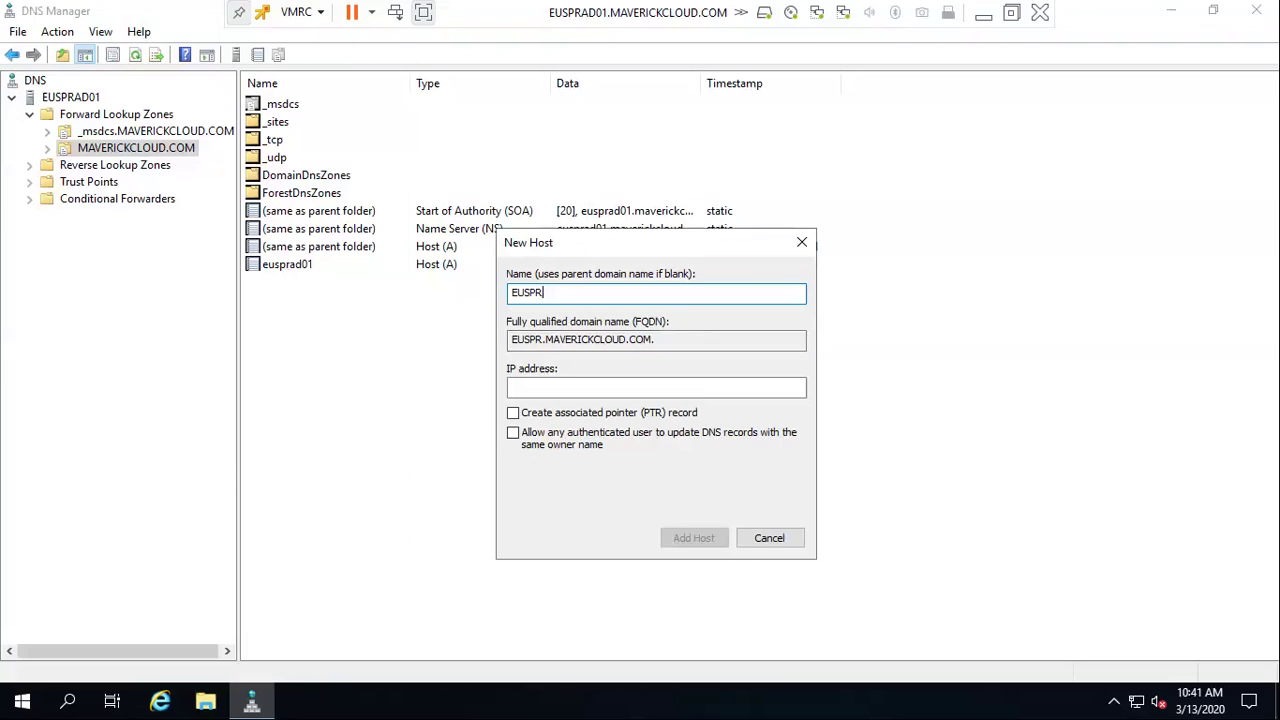
Enter host name EUSPRESXI01 and IP address 192.168.30.51 in the New Host form
text(SX)
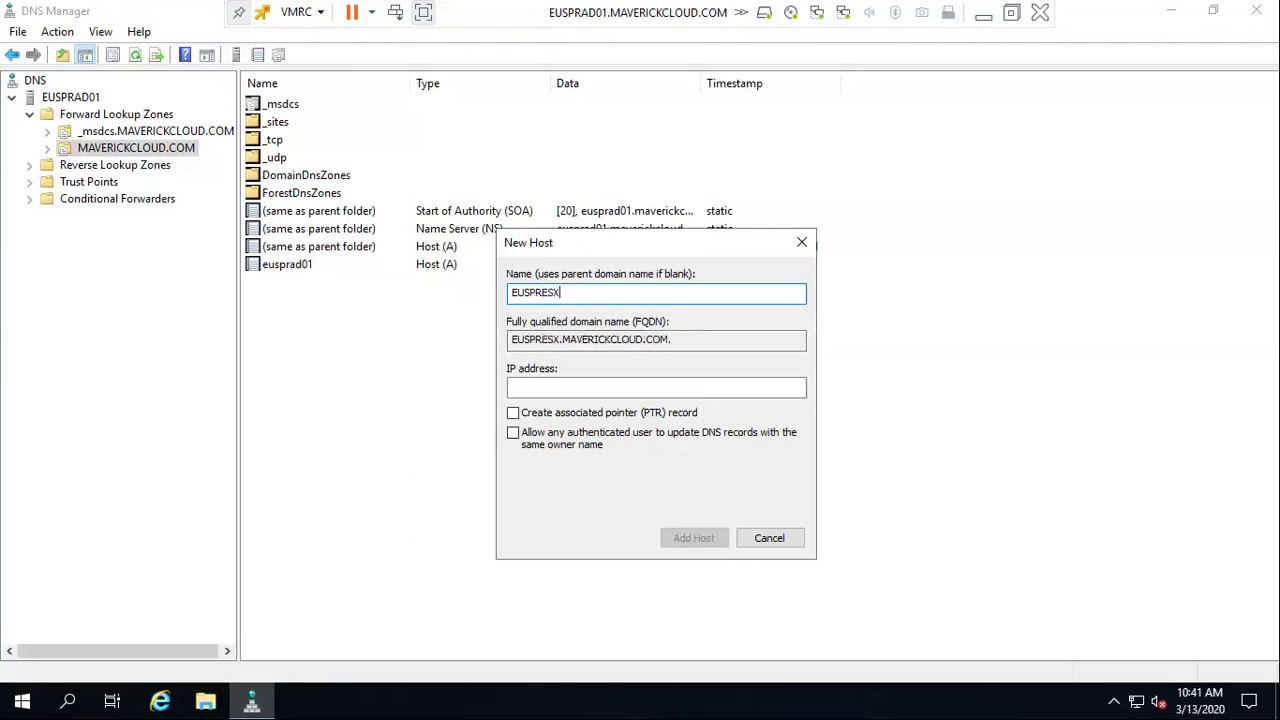
text(i01)
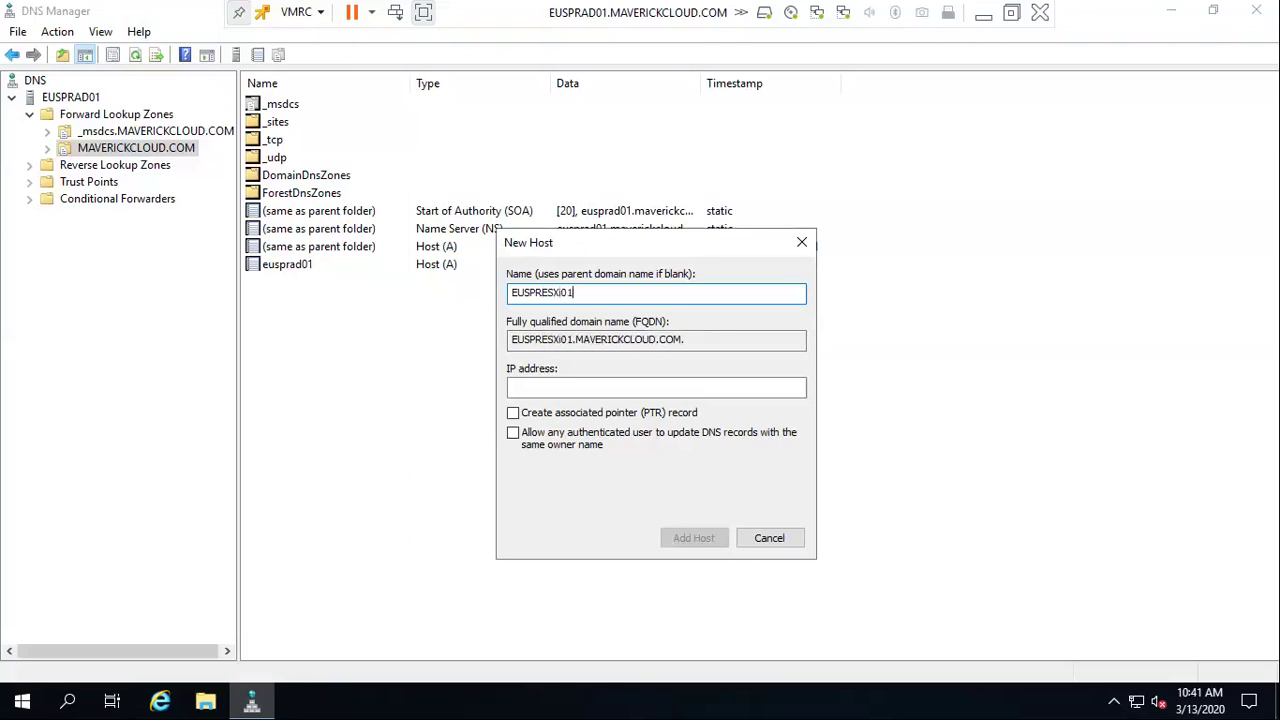
key(BackSpace)
key(BackSpace)
key(BackSpace)
text(I01)
key(Tab)
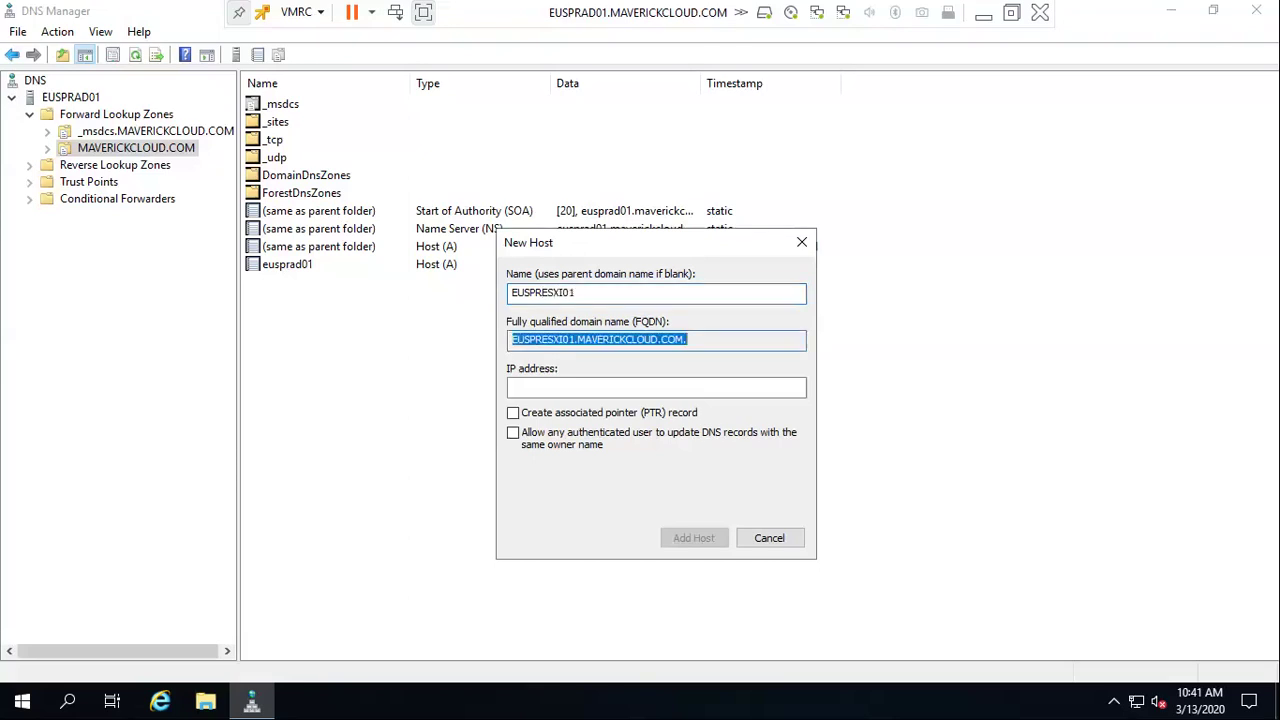
click(600, 387)
text(192.158)
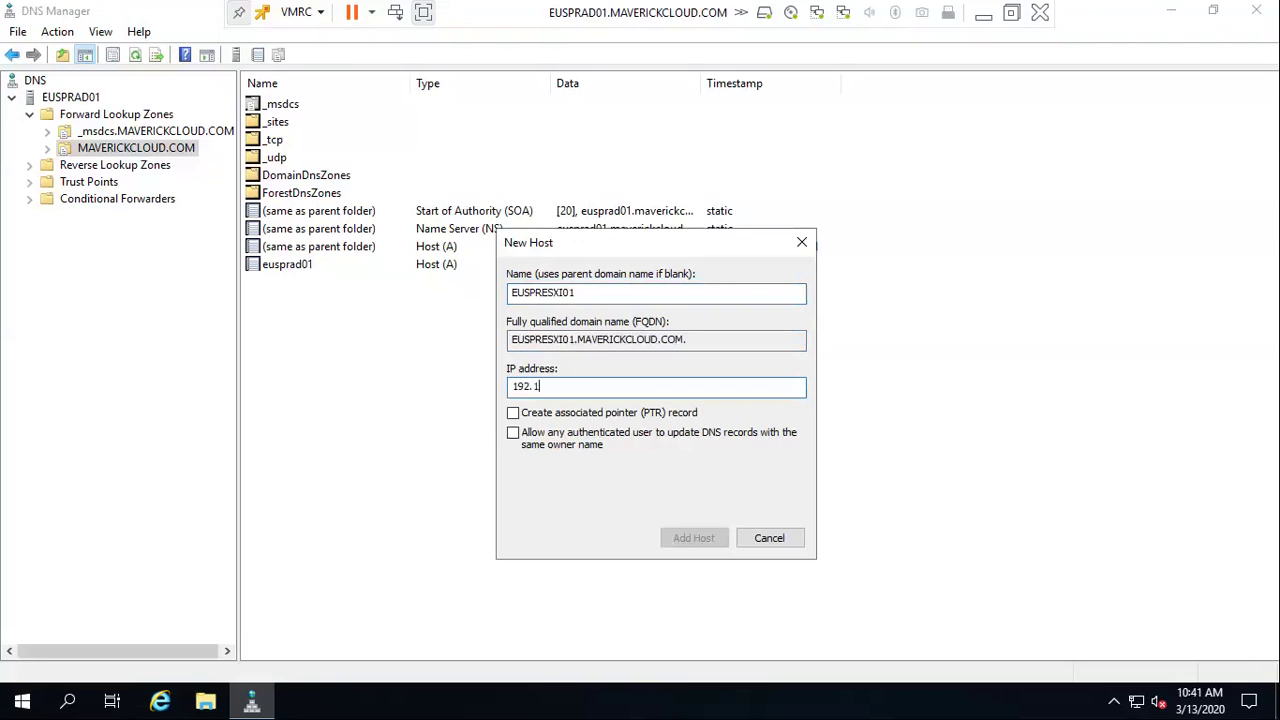
key(BackSpace)
key(BackSpace)
text(68.30.51)
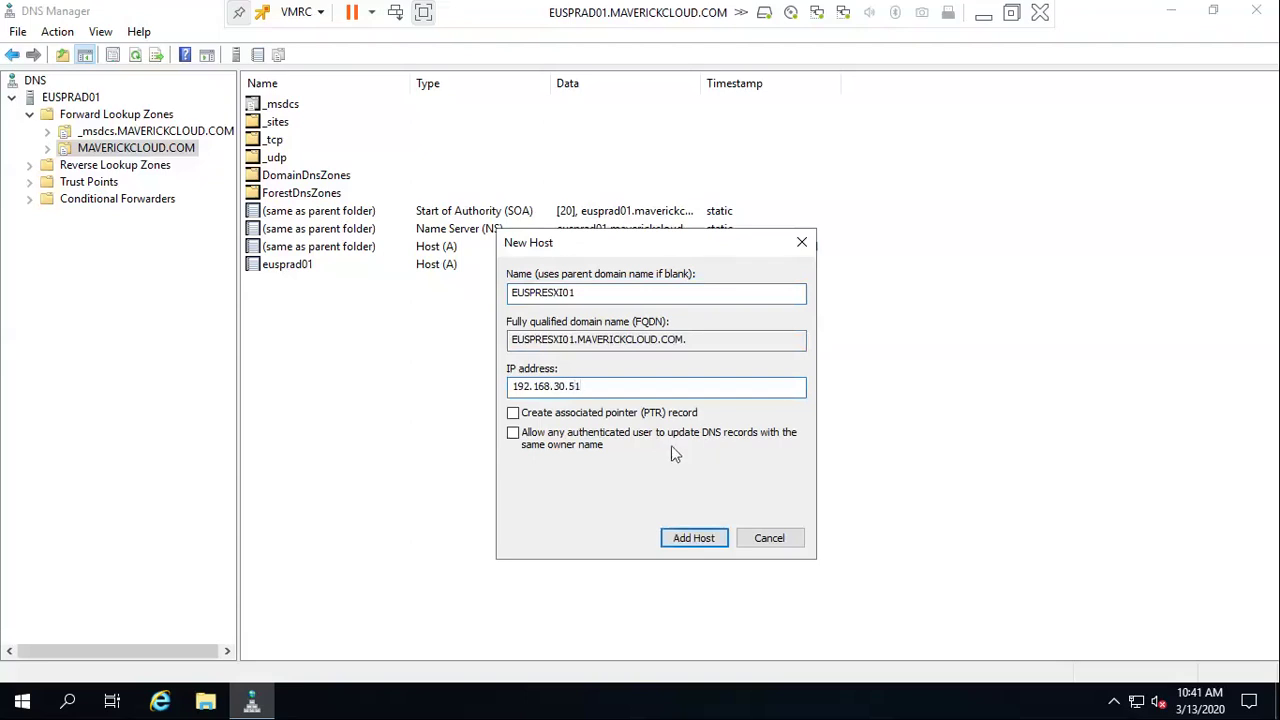
Enable the PTR record and authenticated-user updates, add the host, and close the form
click(513, 433)
click(513, 413)
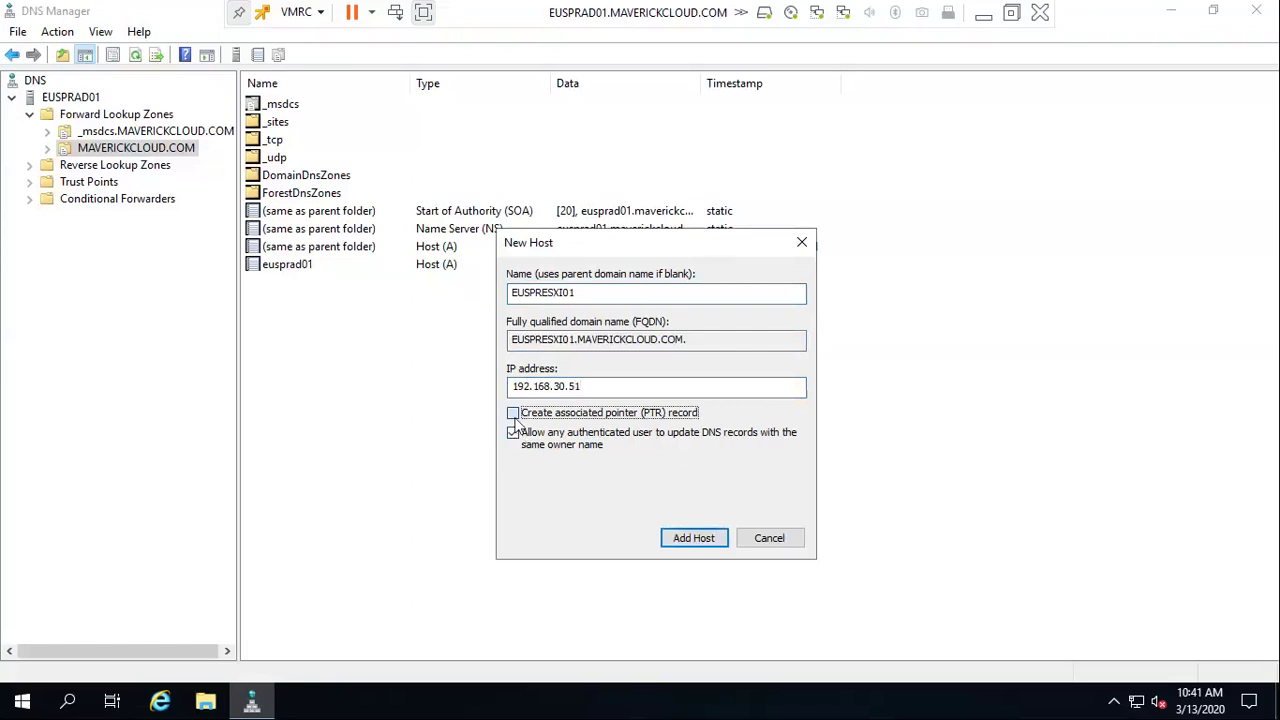
click(686, 536)
click(761, 428)
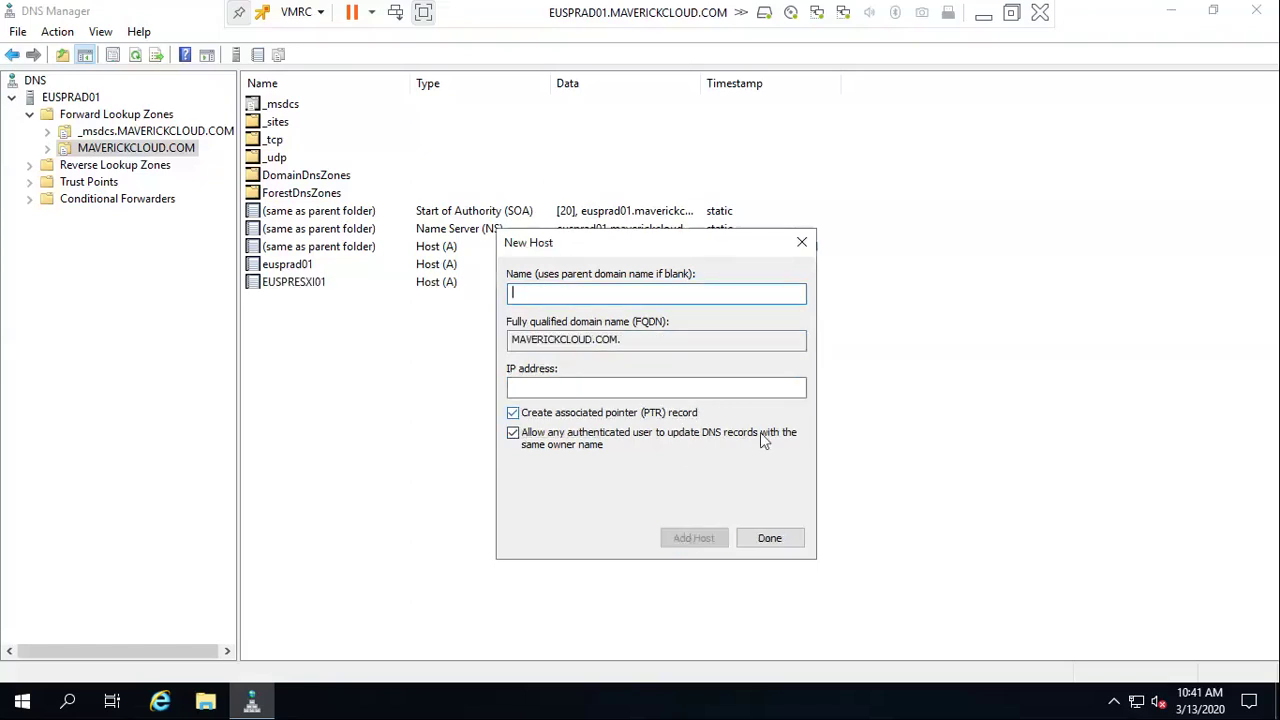
click(762, 539)
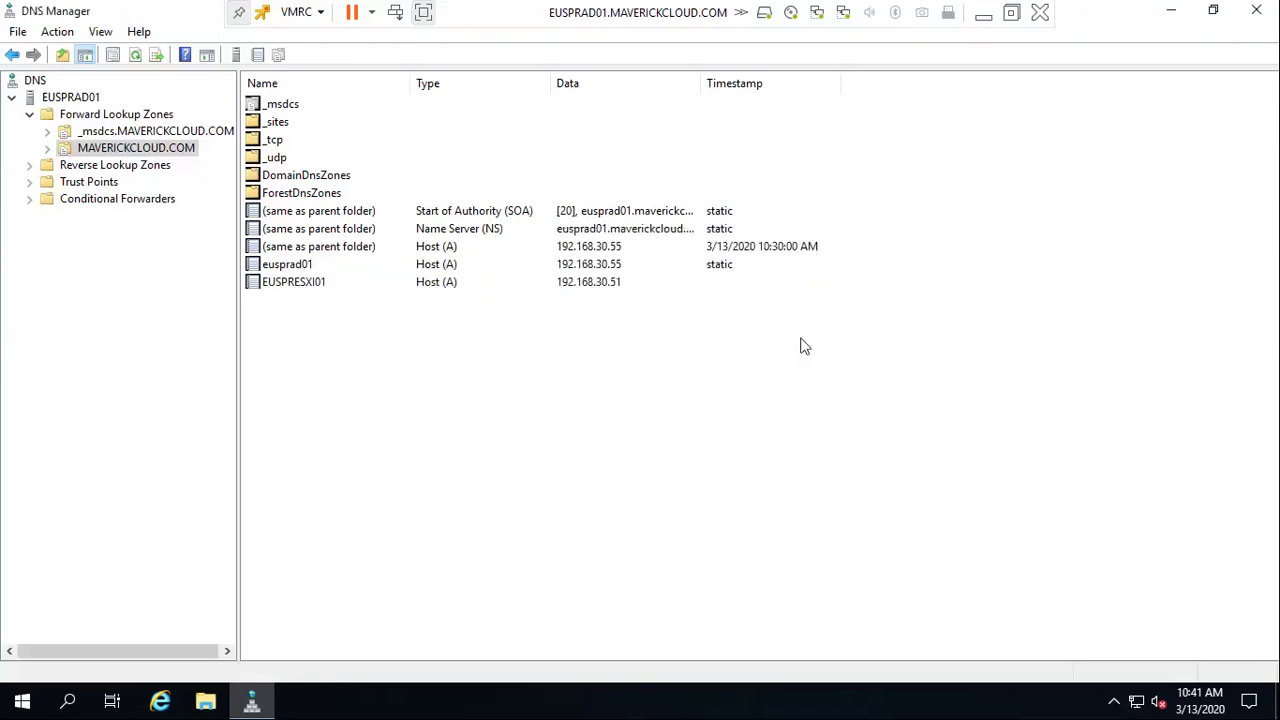
click(603, 286)
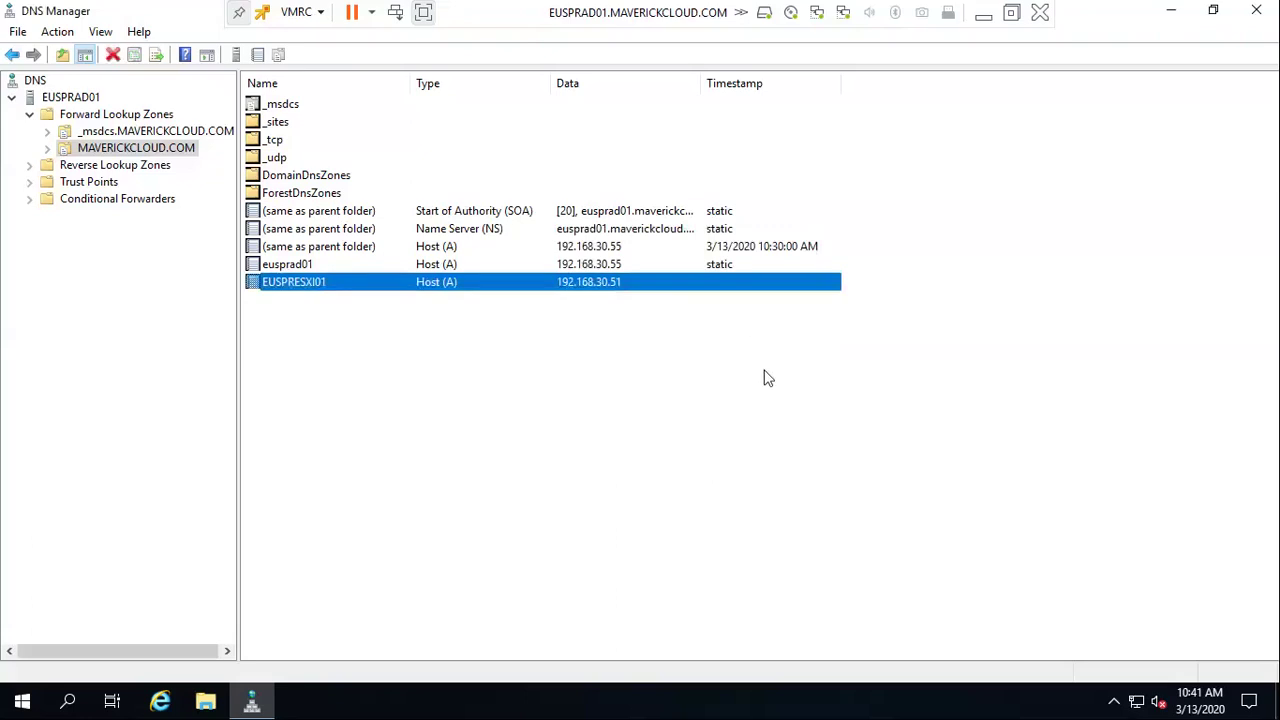
Open Internet Explorer maximized and try reaching the ESXi host by its short name
click(160, 703)
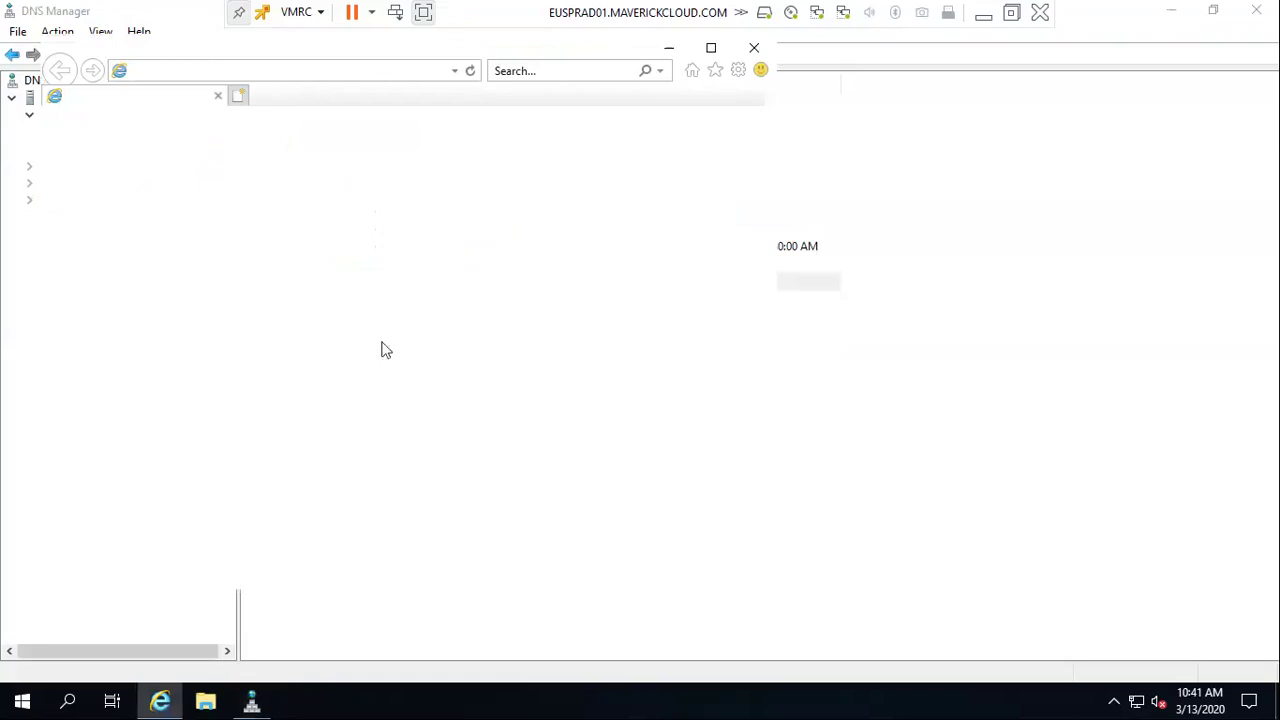
click(711, 48)
click(274, 40)
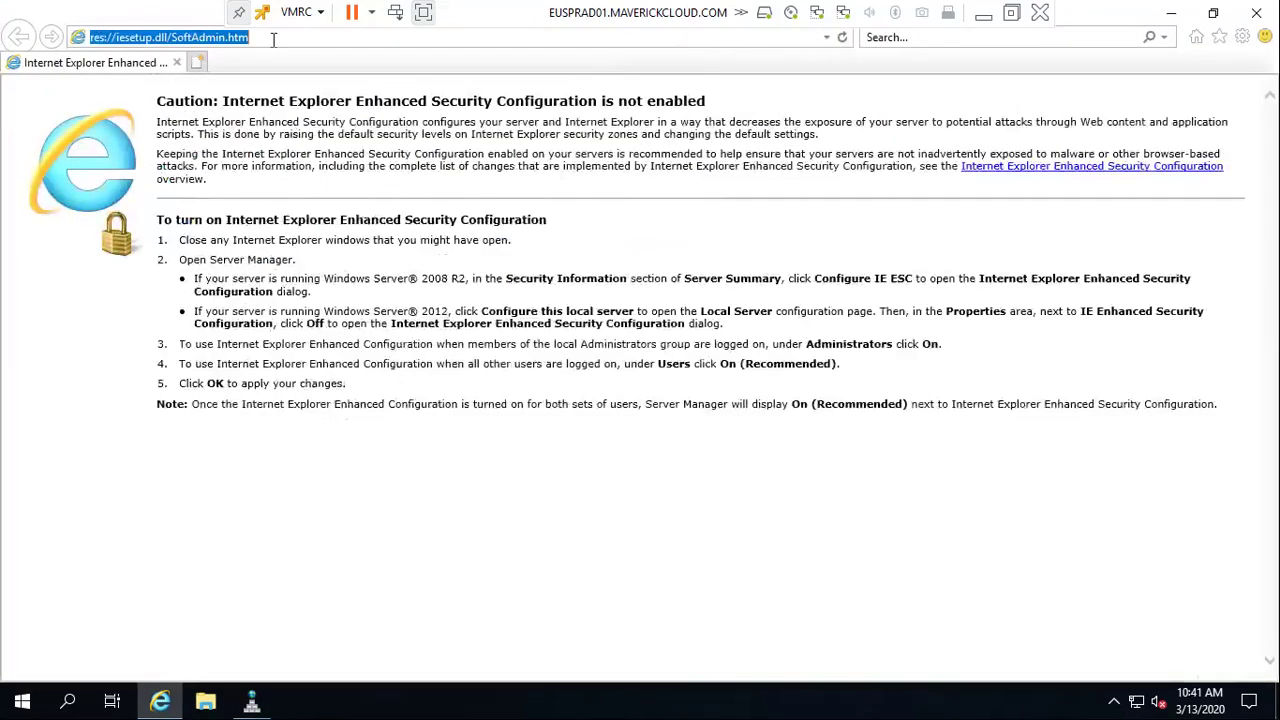
text(es)
text(p)
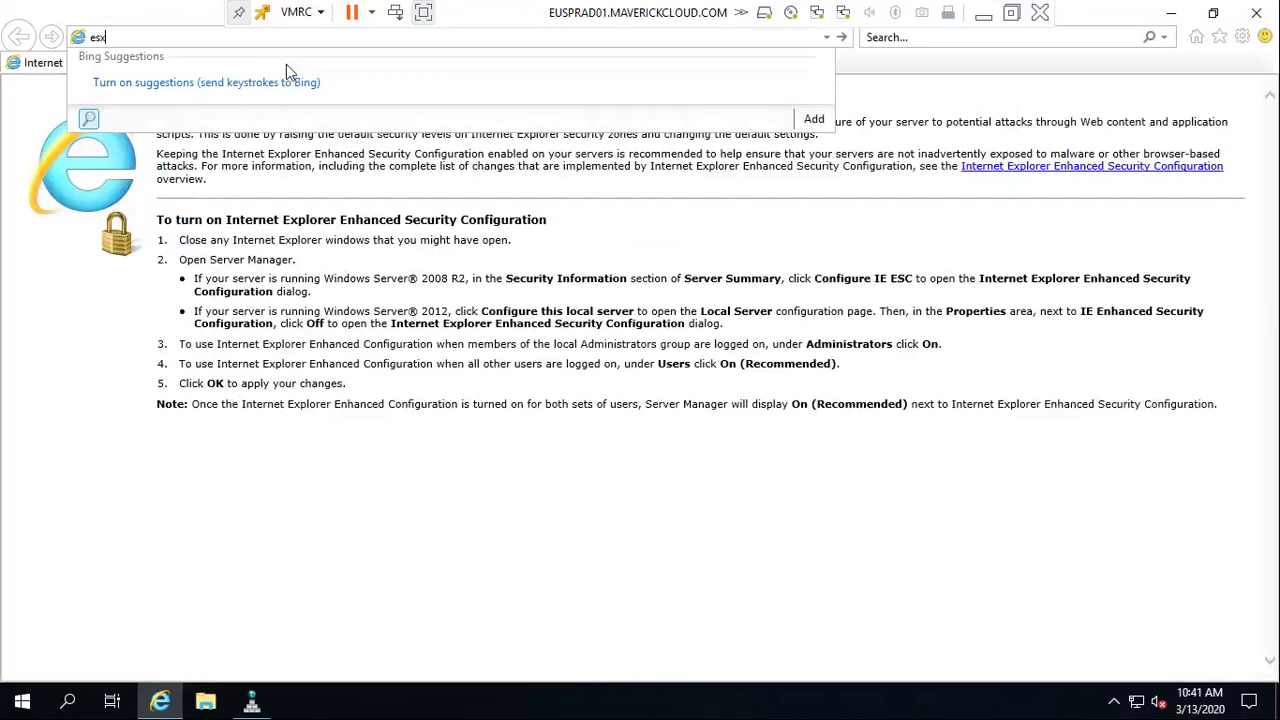
key(Escape)
text(eusprexi01)
key(Return)
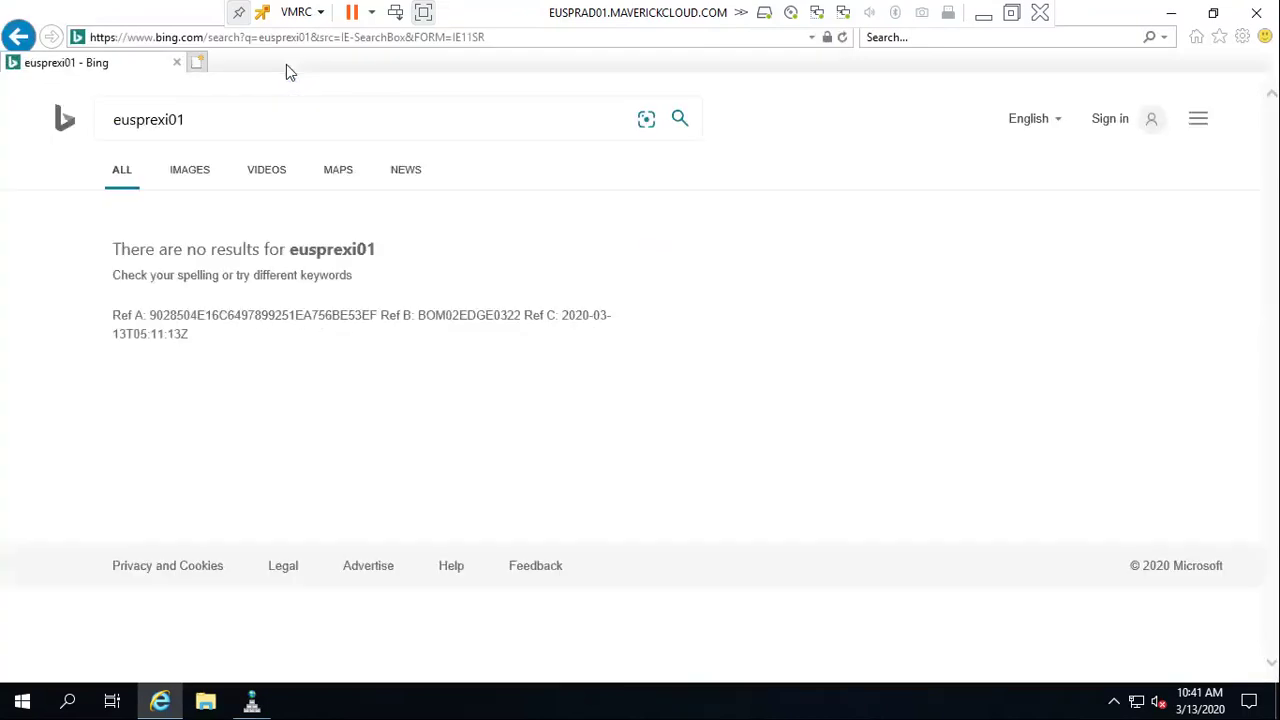
click(218, 37)
text(htt)
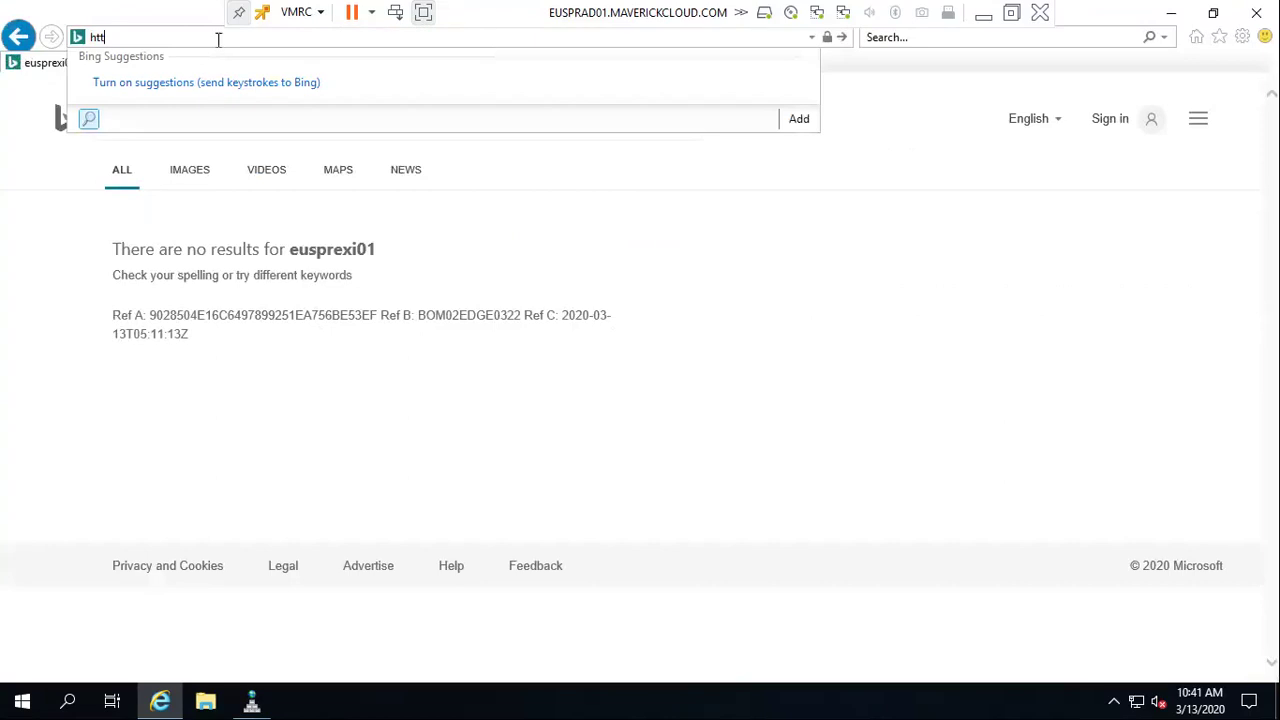
text(ps://)
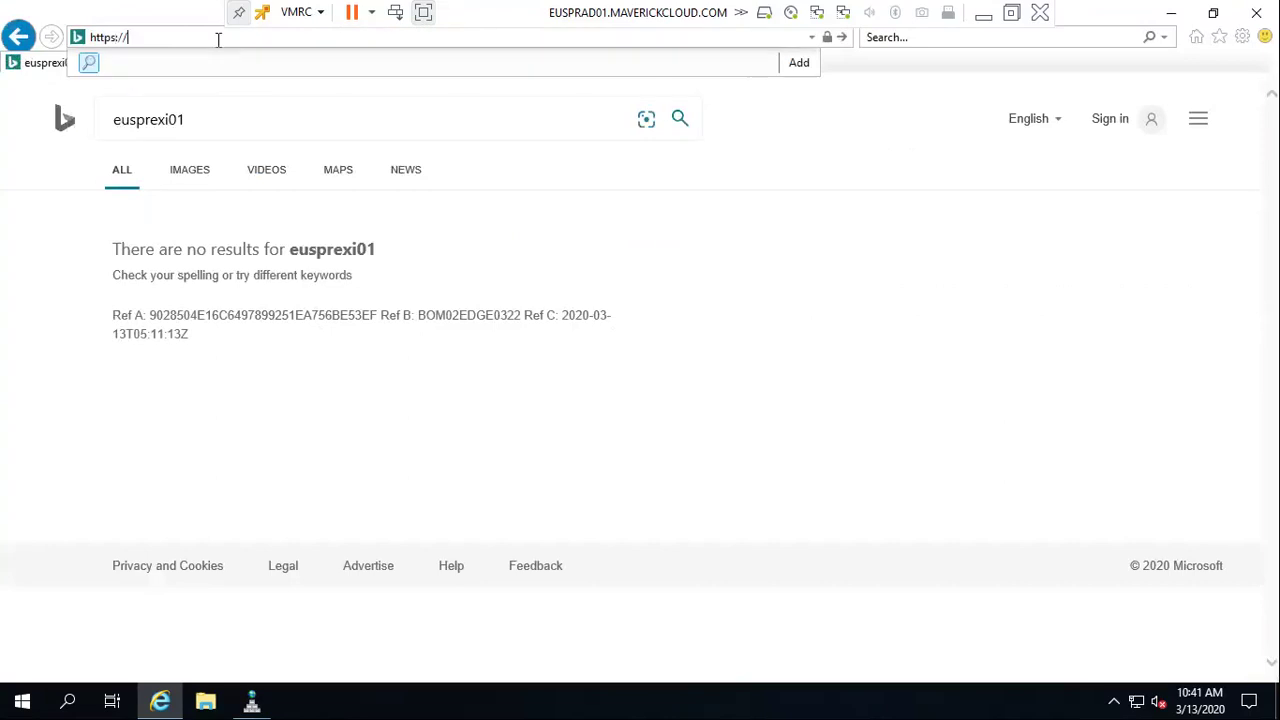
text(euspresxi01.maveric)
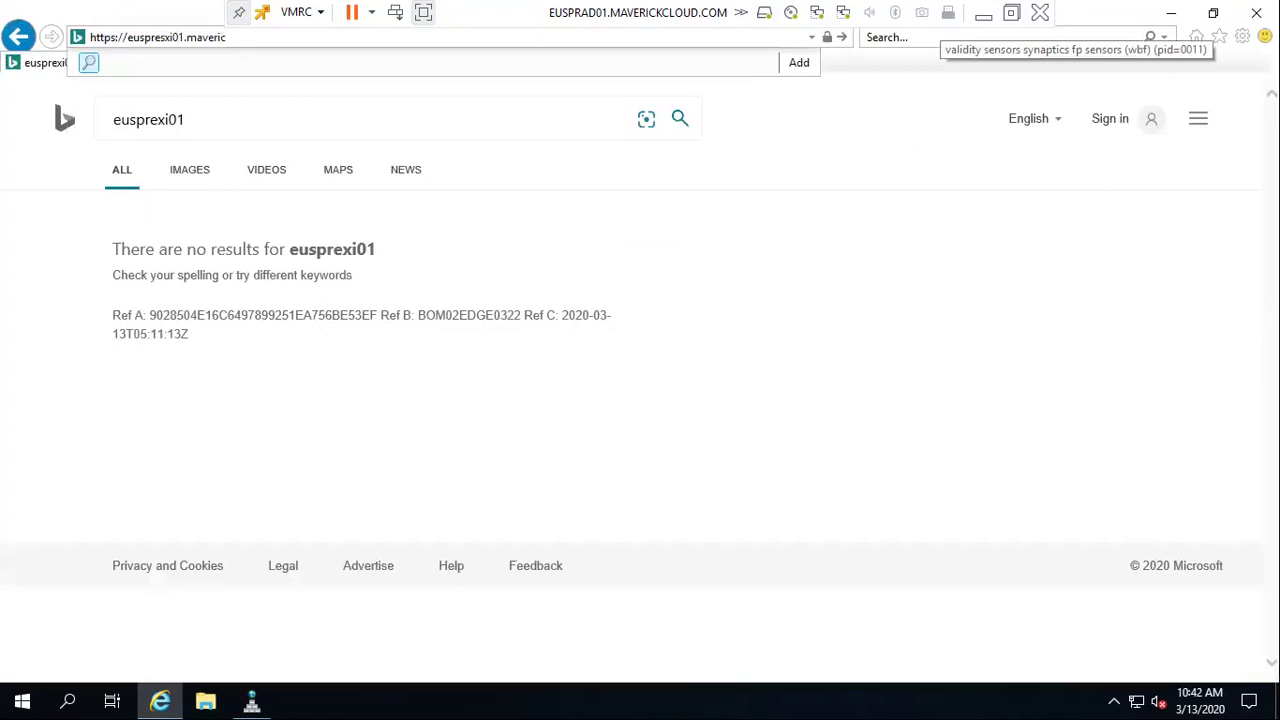
text(k)
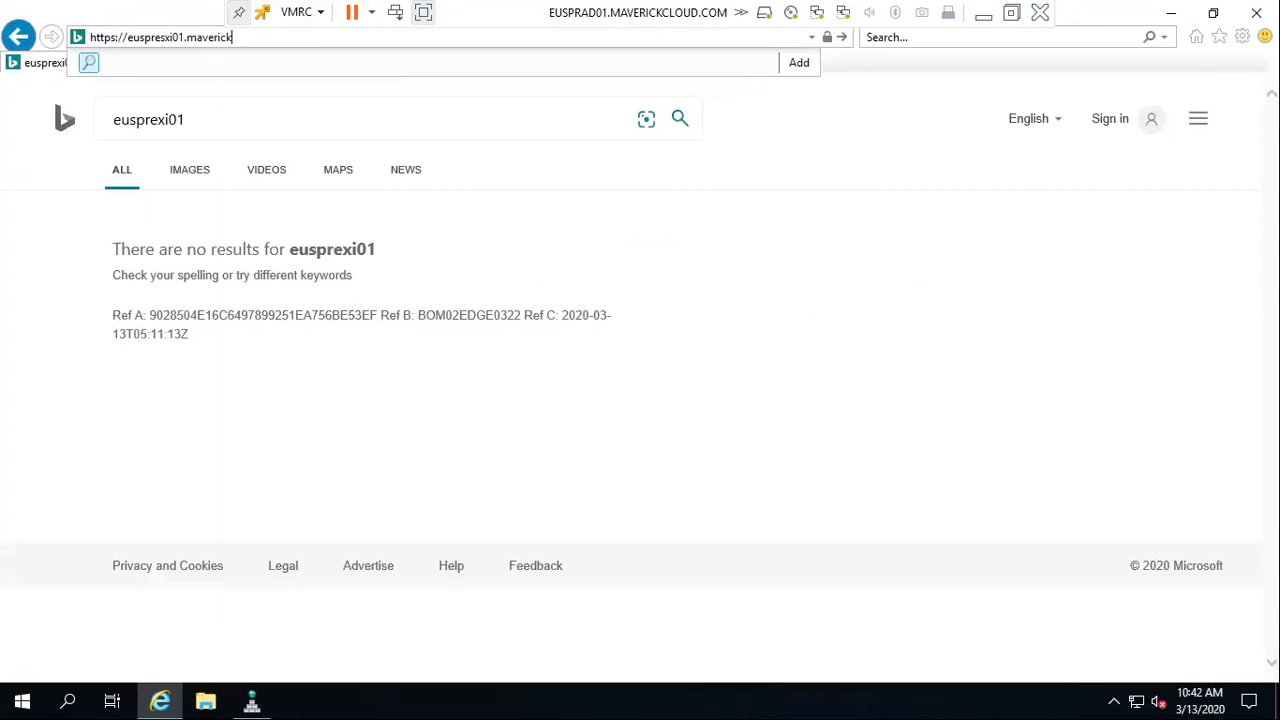
text(cloud.com)
key(Return)
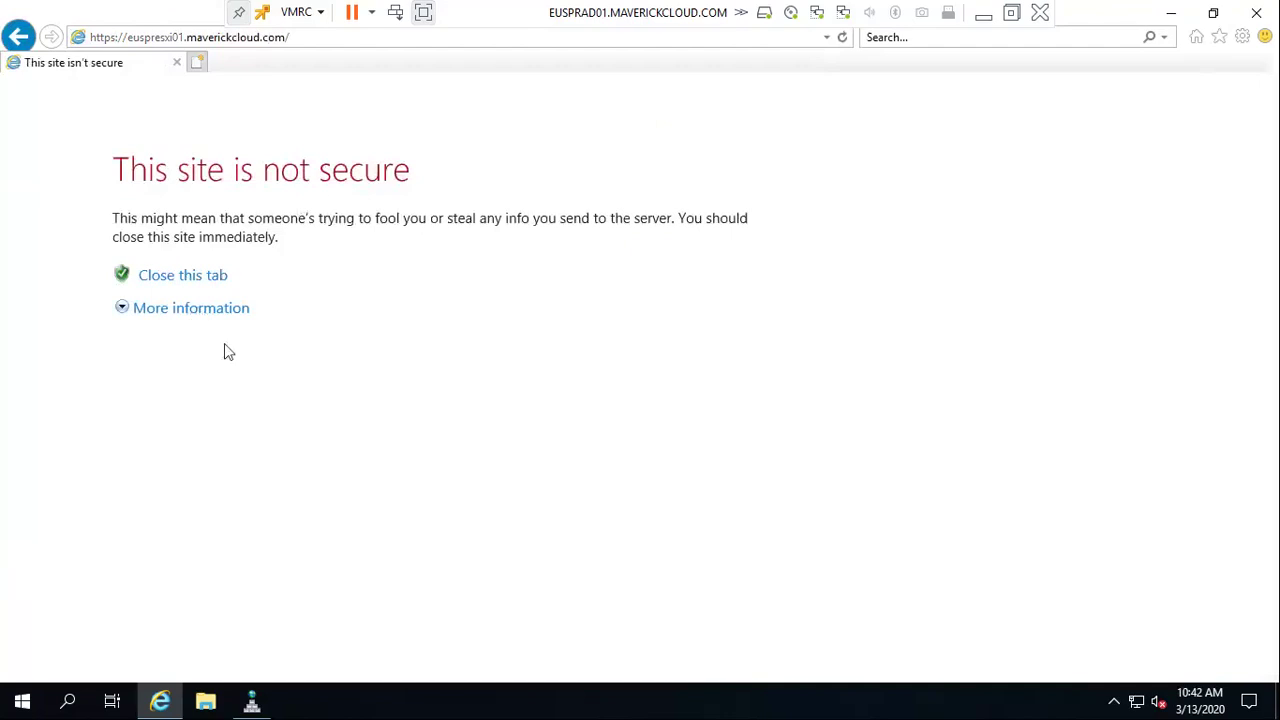
Bypass the certificate warning and sign in to the ESXi host as root with the account password
click(191, 307)
click(255, 482)
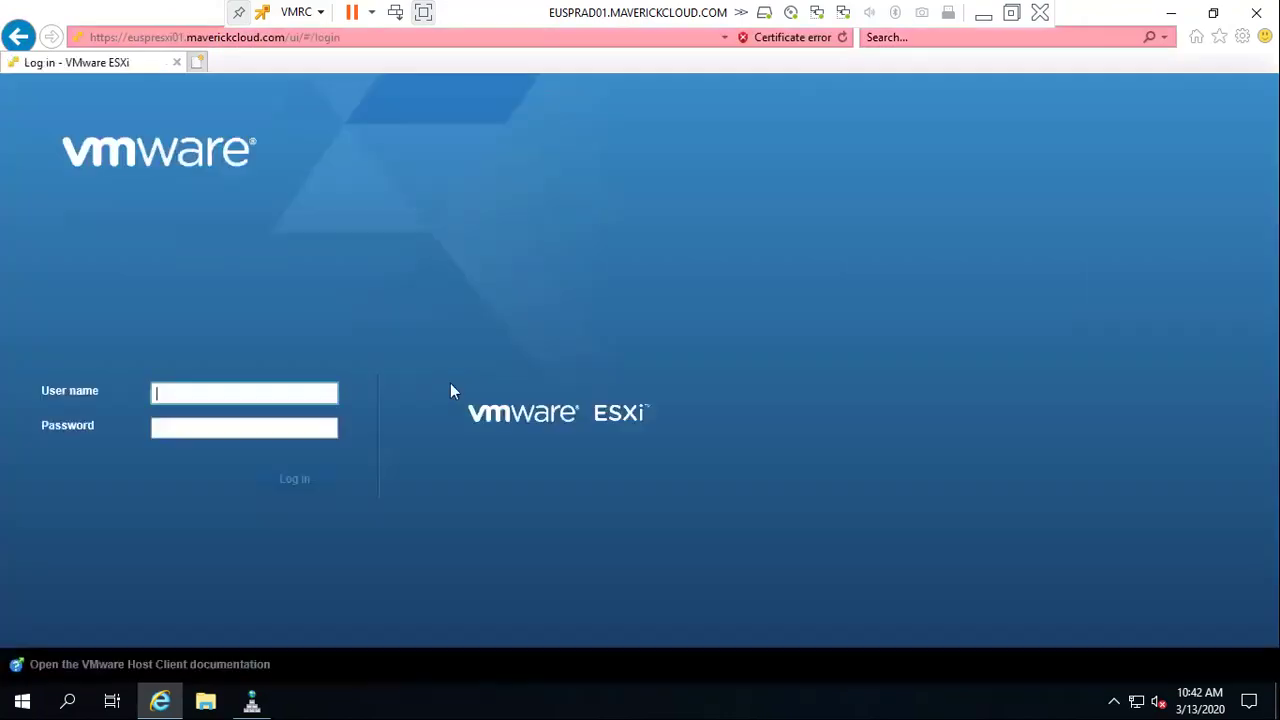
click(298, 395)
text(root)
key(Tab)
text(********)
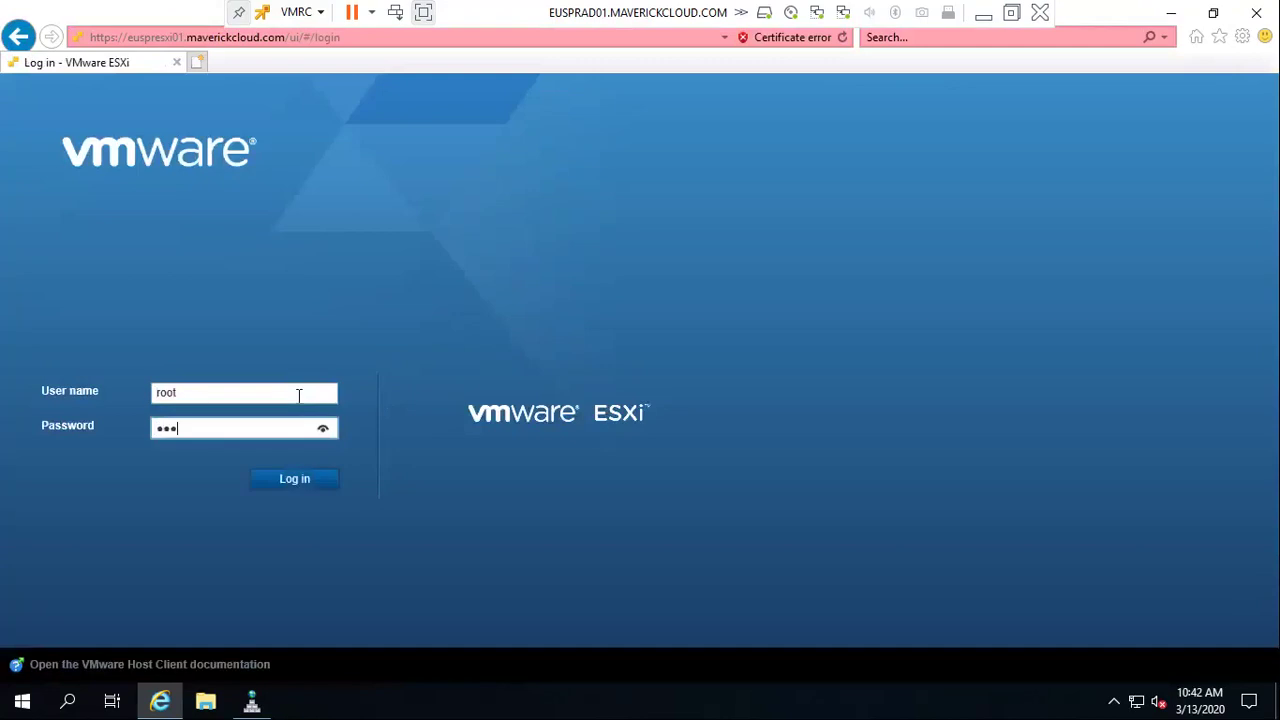
text(*)
key(BackSpace)
key(BackSpace)
key(BackSpace)
key(BackSpace)
key(BackSpace)
key(BackSpace)
key(BackSpace)
key(BackSpace)
key(BackSpace)
text(********)
key(Return)
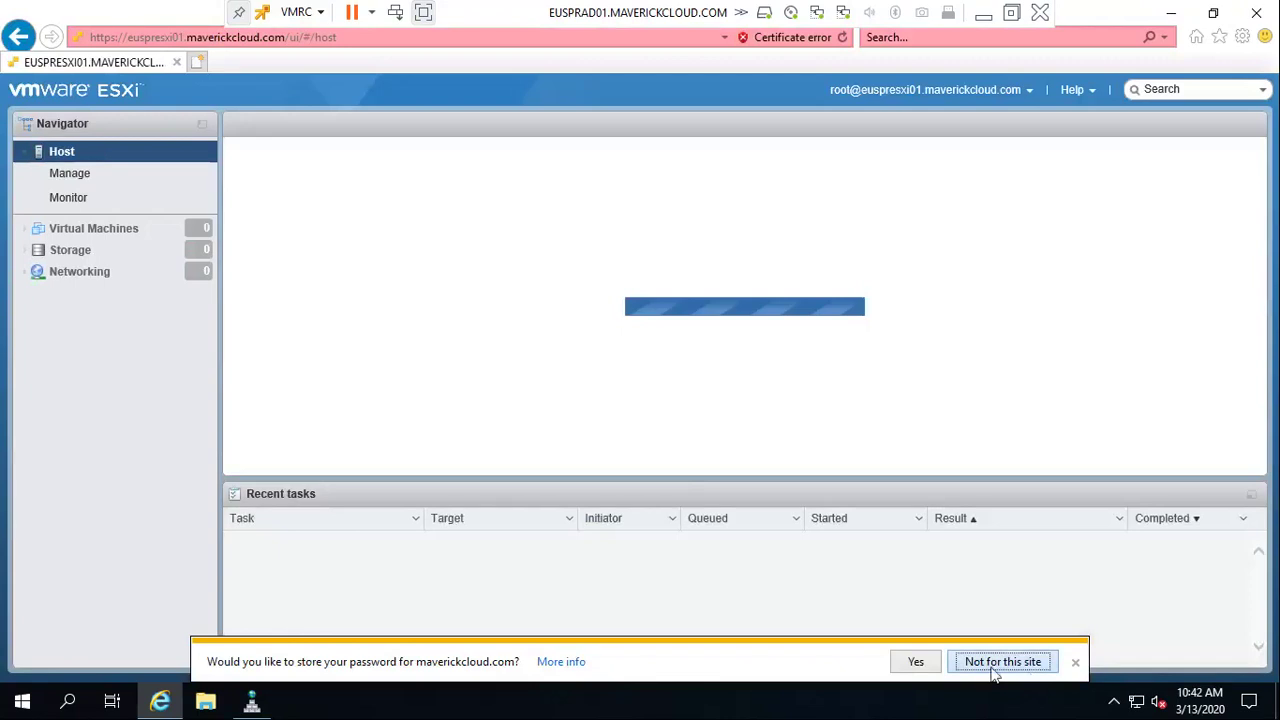
click(924, 661)
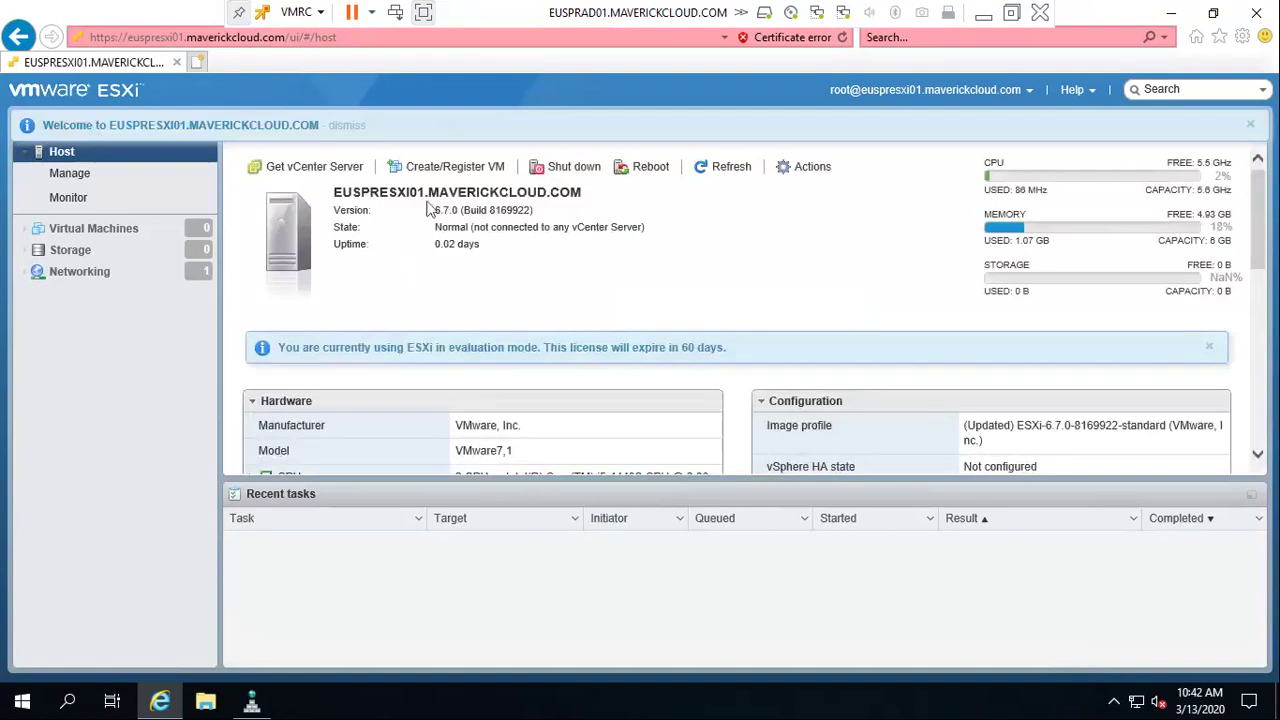
Add host record EUSPRESXI02 at 192.168.30.52 in the MAVERICKCLOUD.COM zone
key(alt+Tab)
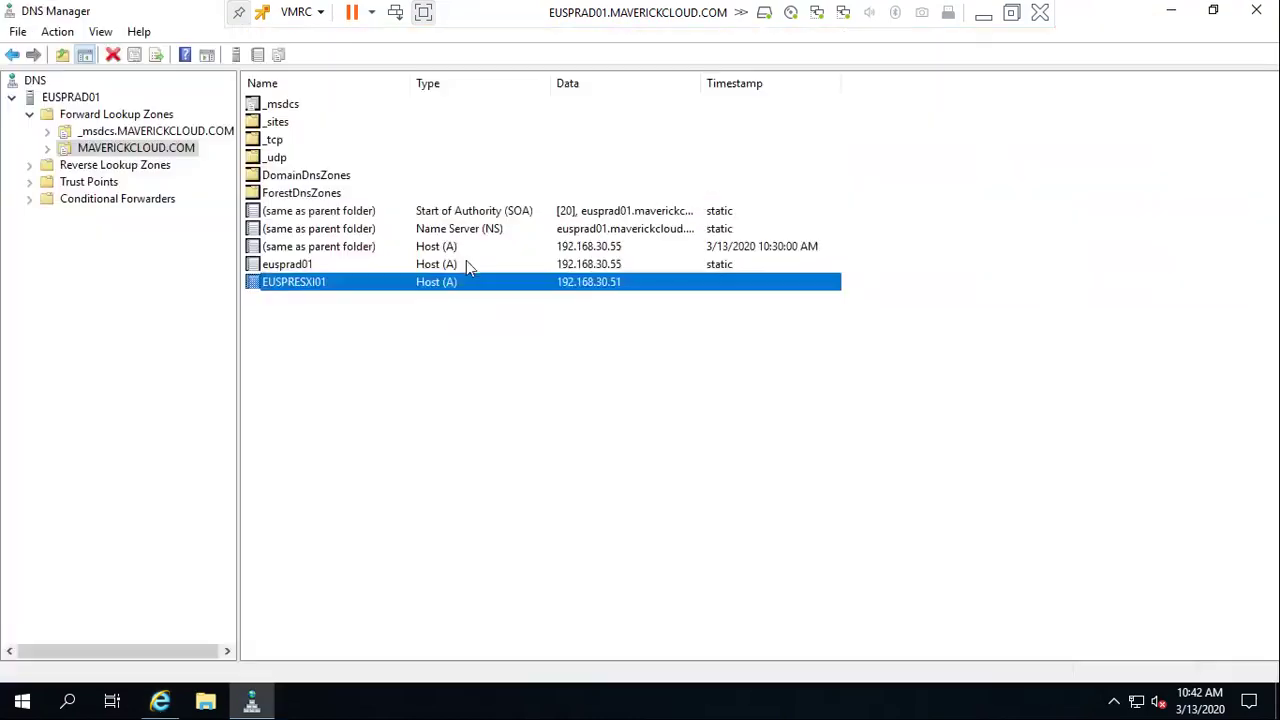
right_click(348, 334)
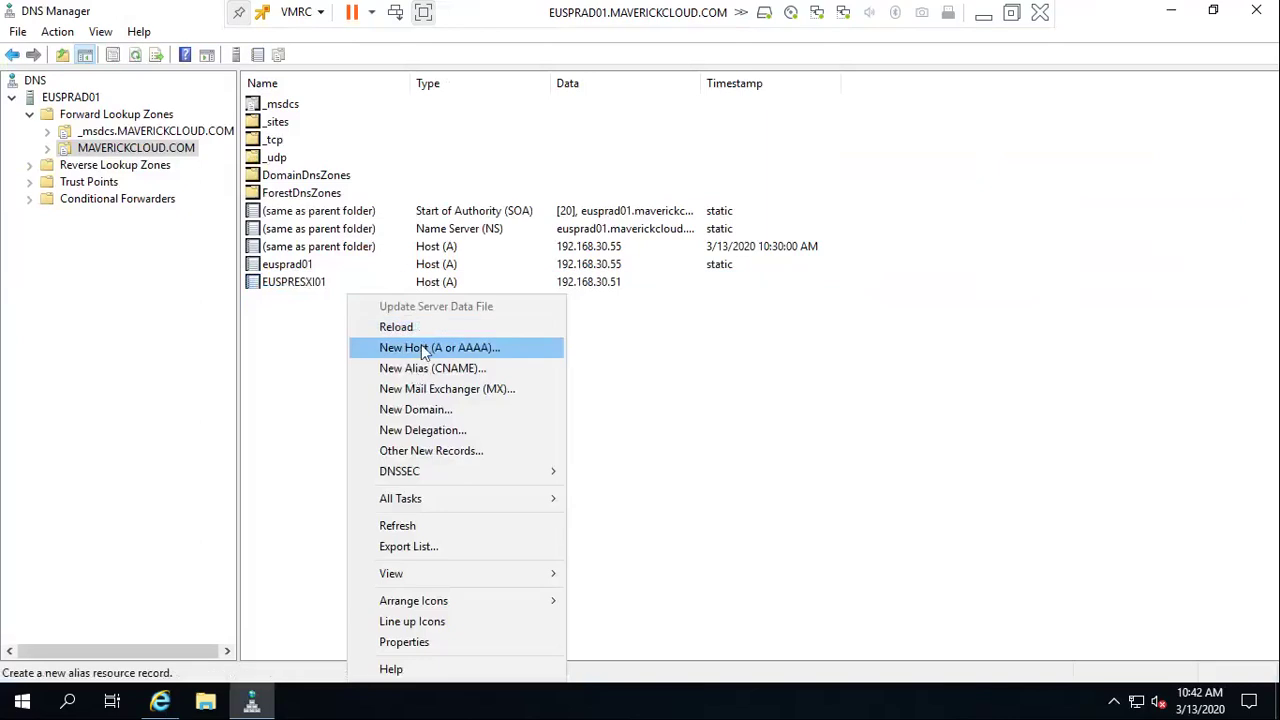
click(428, 342)
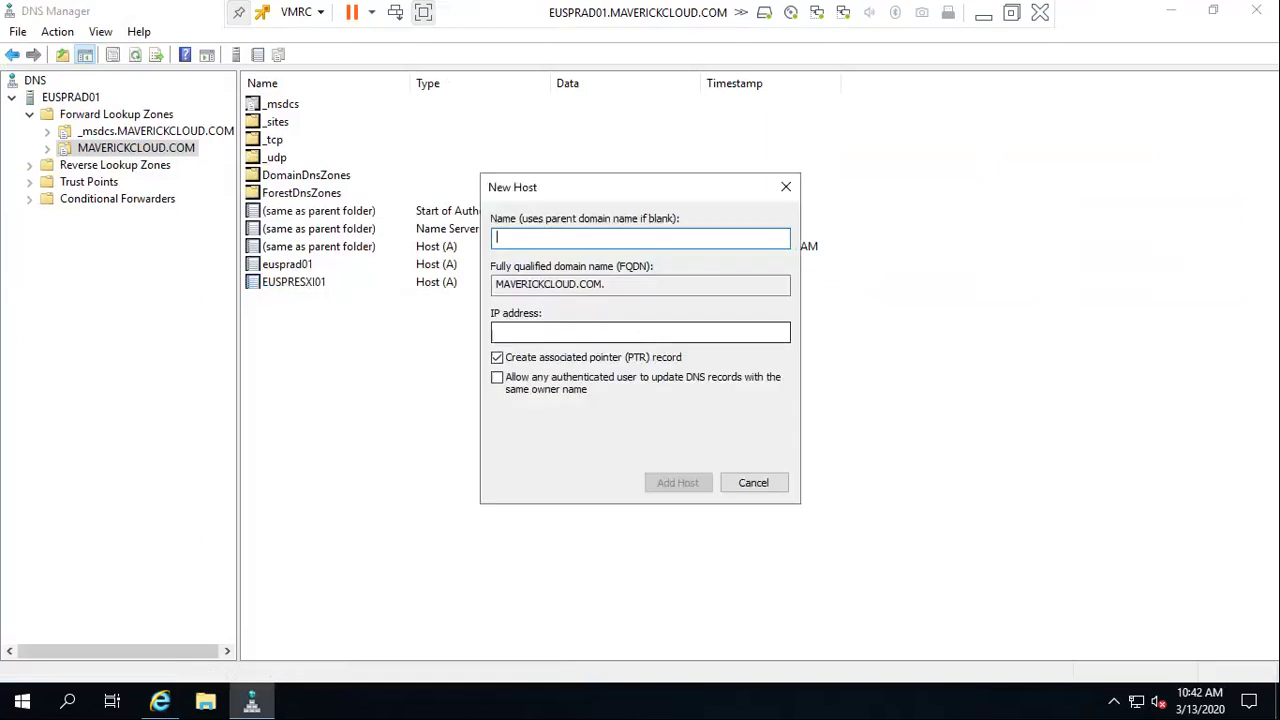
text(EUIS)
key(BackSpace)
key(BackSpace)
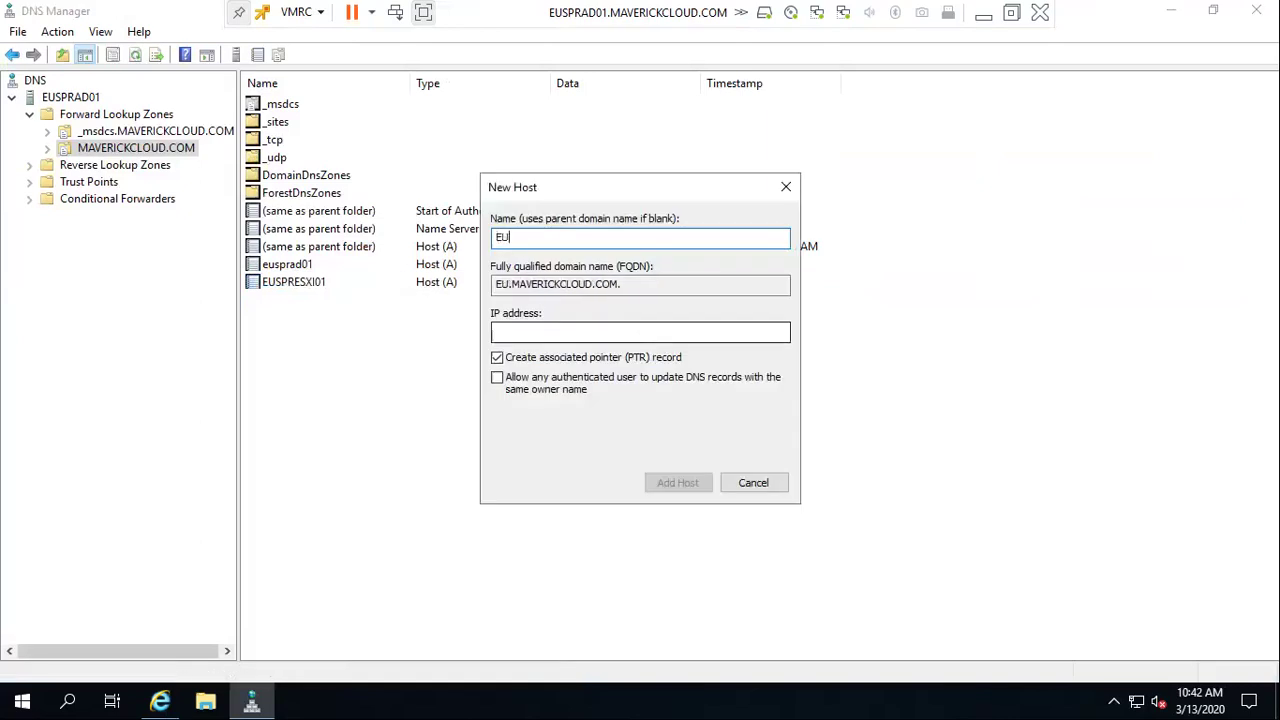
text(SPRE)
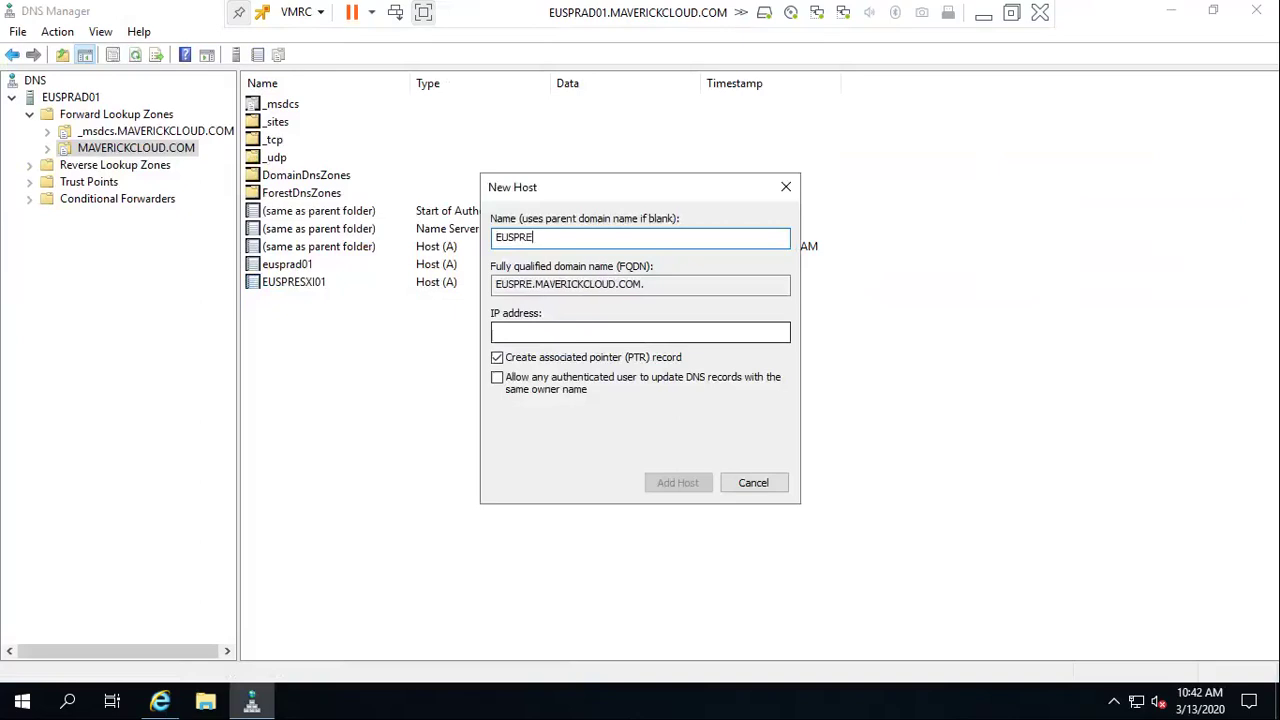
text(SXI02)
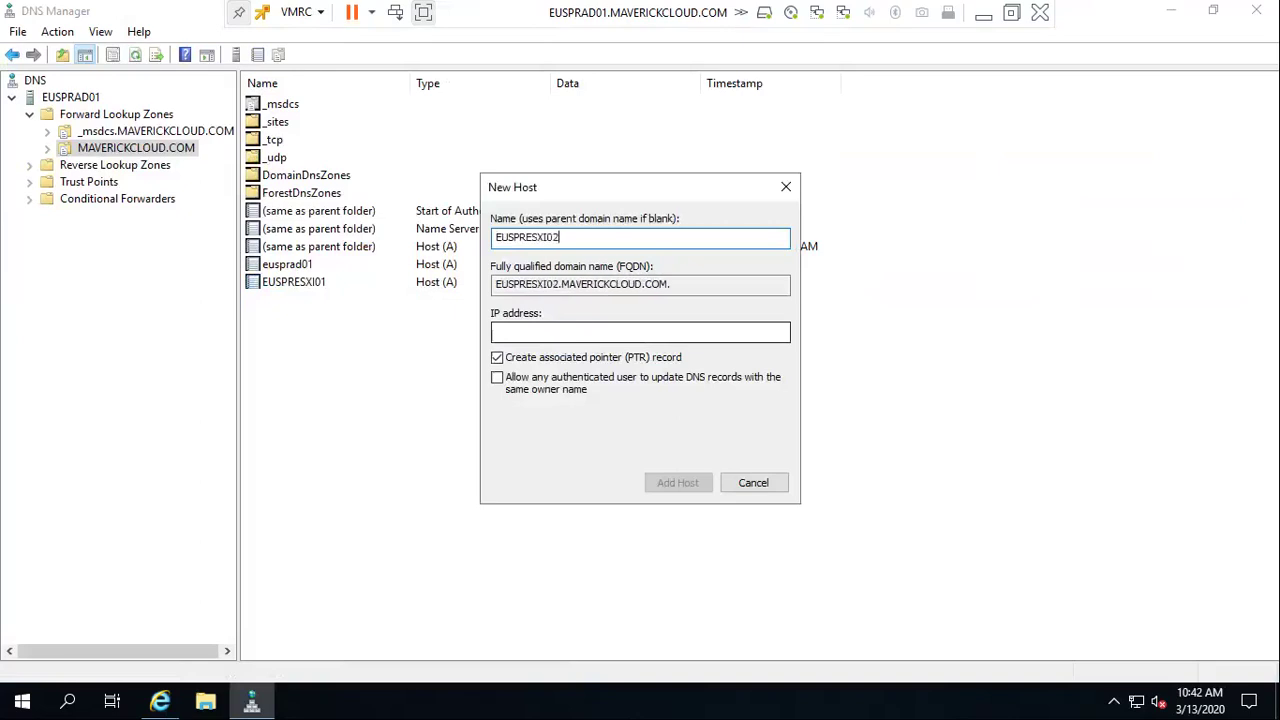
key(Tab)
key(Tab)
text(19)
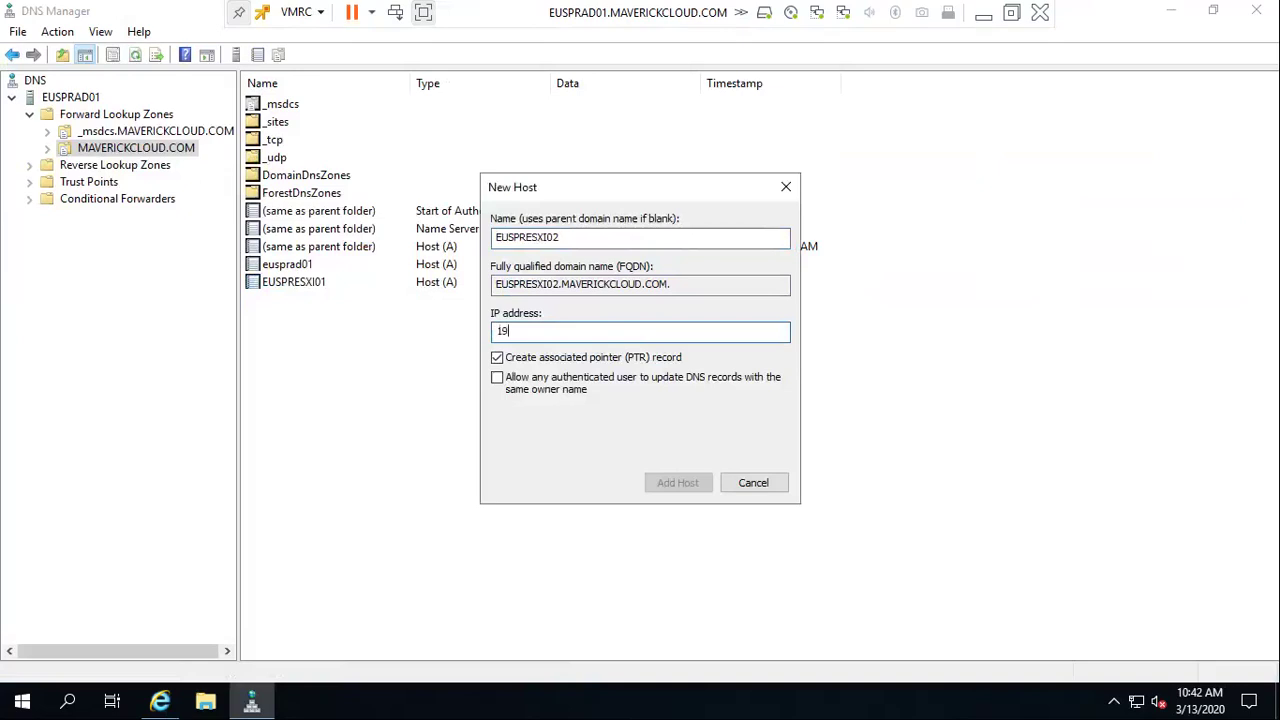
text(2.168.30.52)
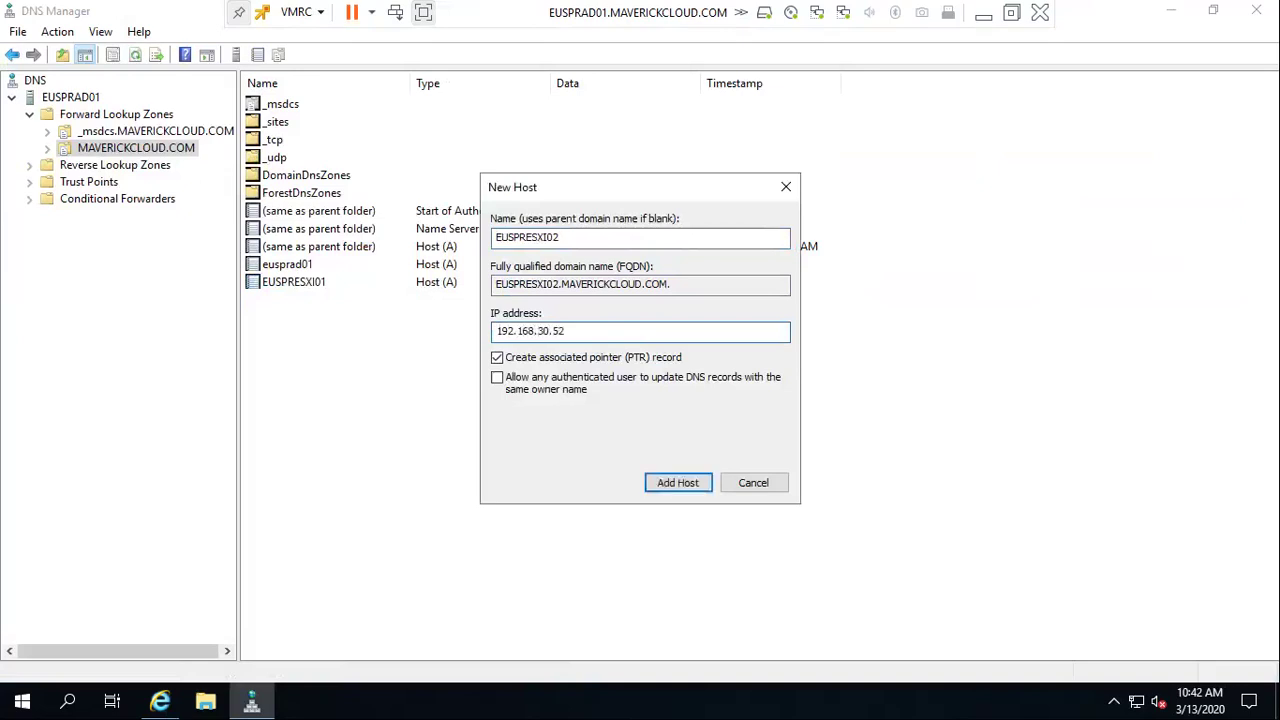
click(674, 392)
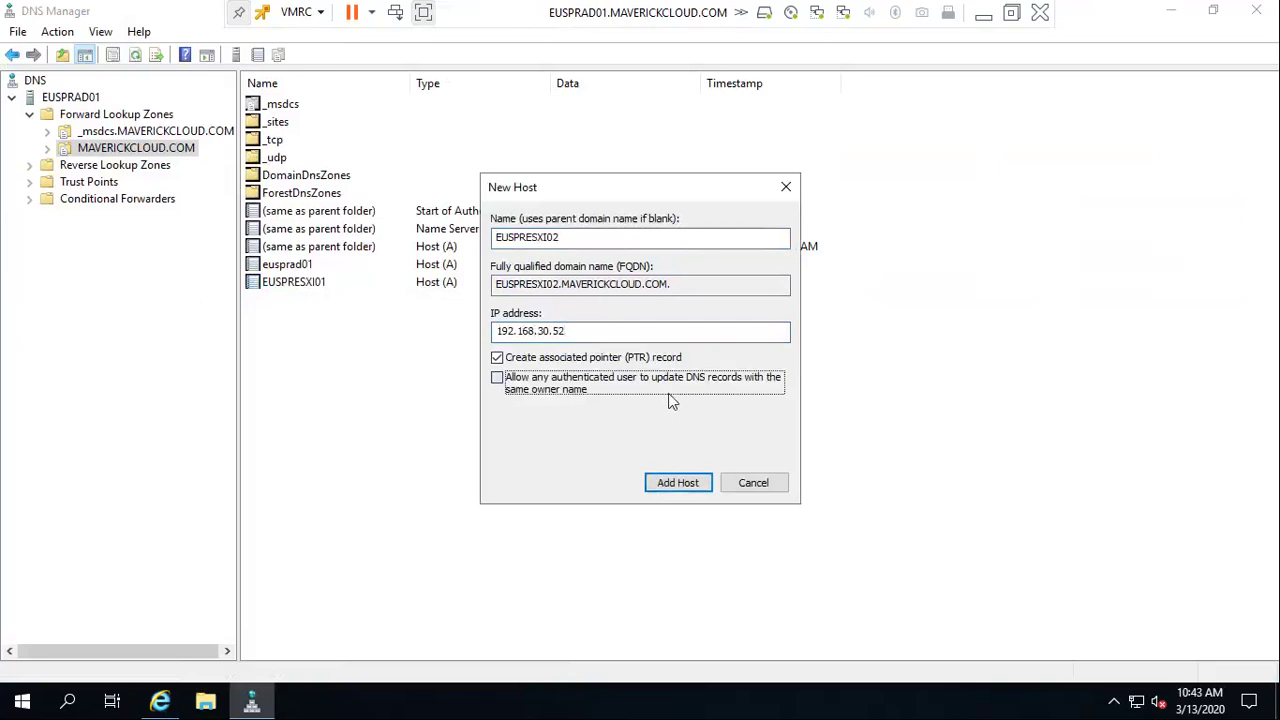
click(697, 484)
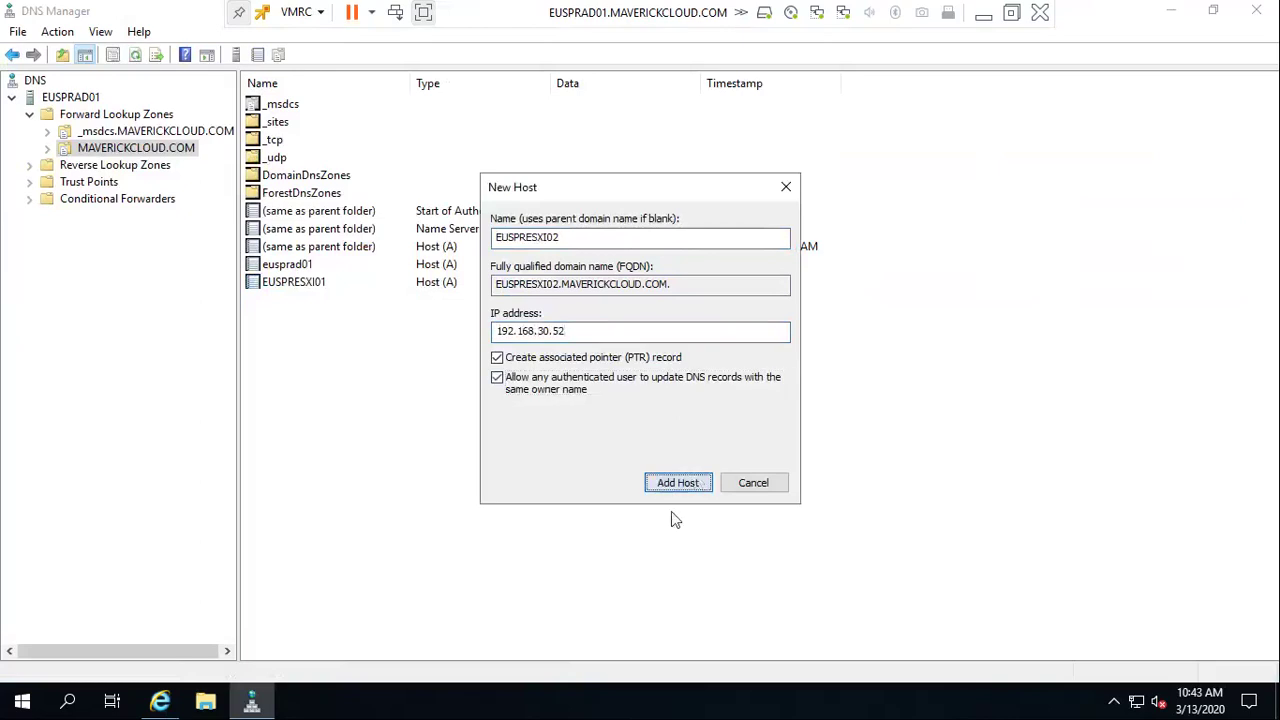
click(779, 418)
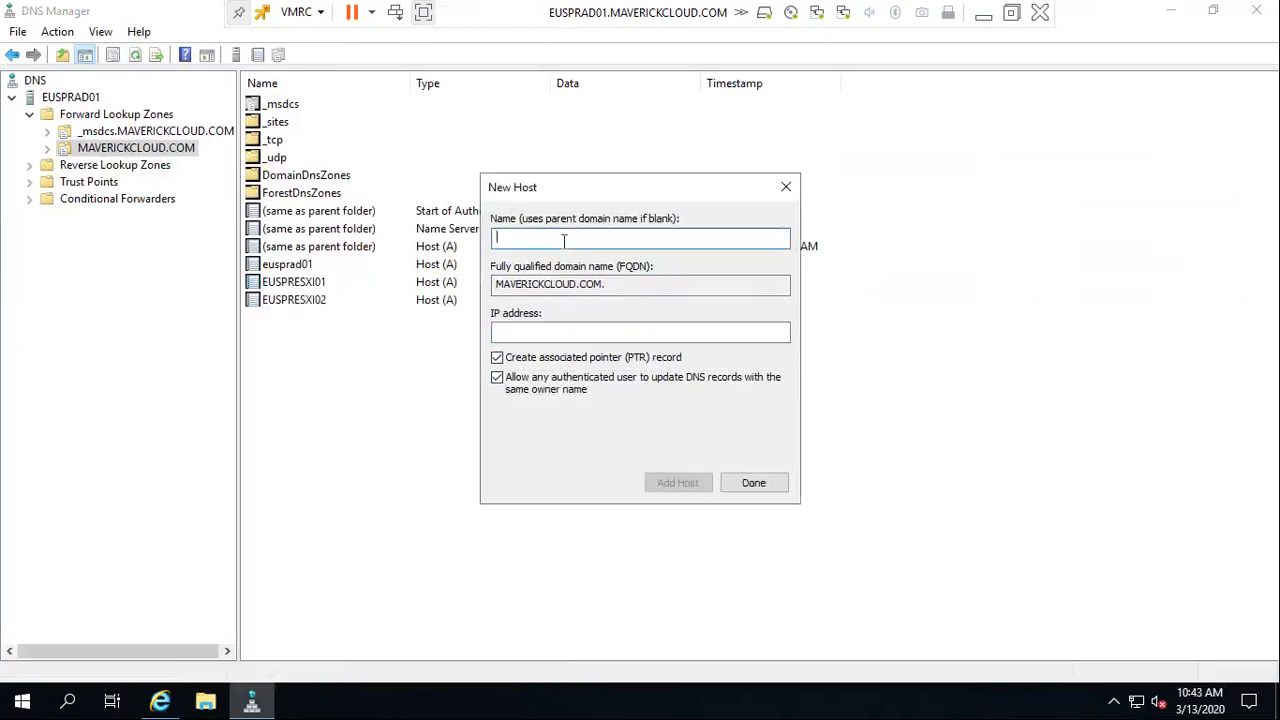
Add host record EUSPRESXI03 at 192.168.30.53 and close the New Host form
text(E)
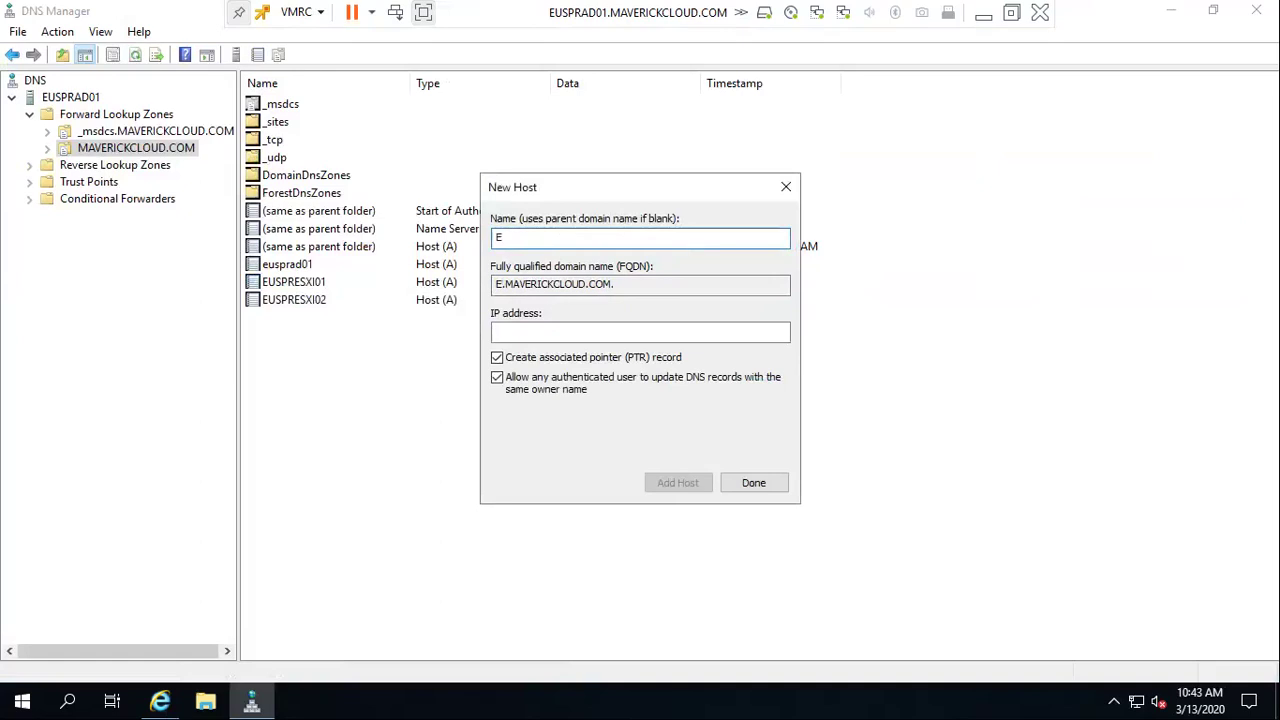
text(USPRES)
key(BackSpace)
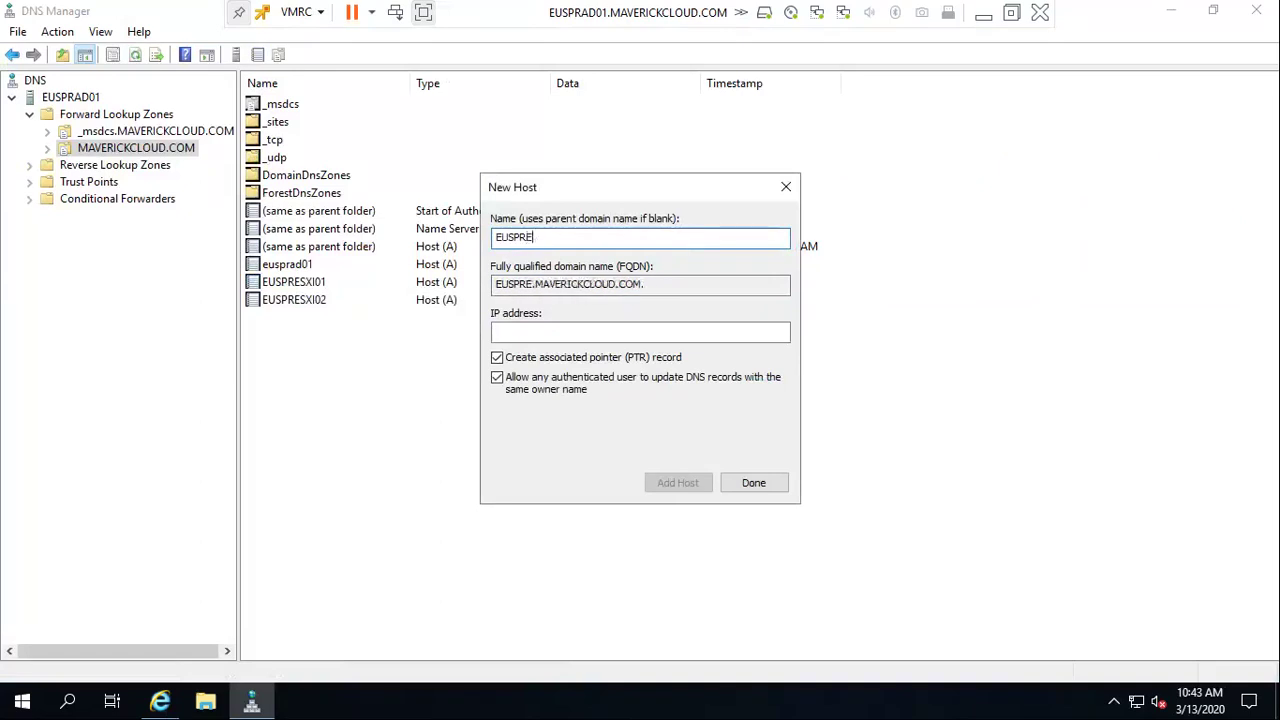
text(S)
key(BackSpace)
text(SX)
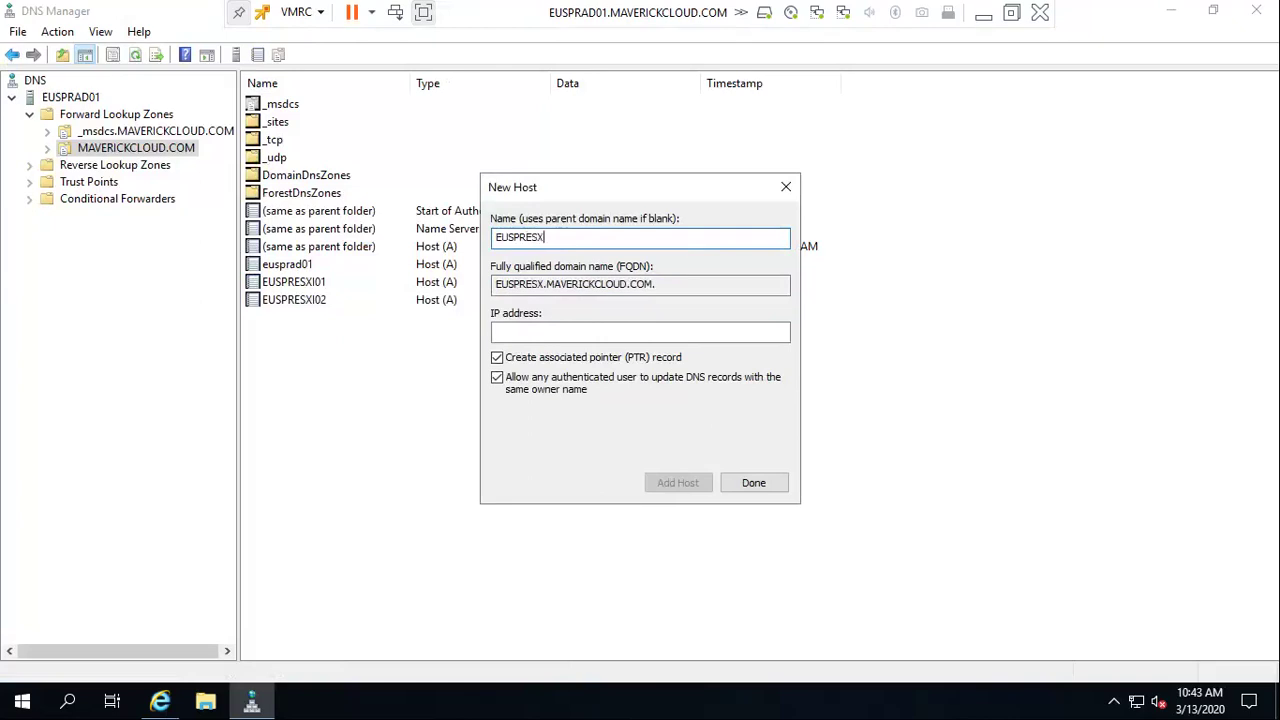
text(I03)
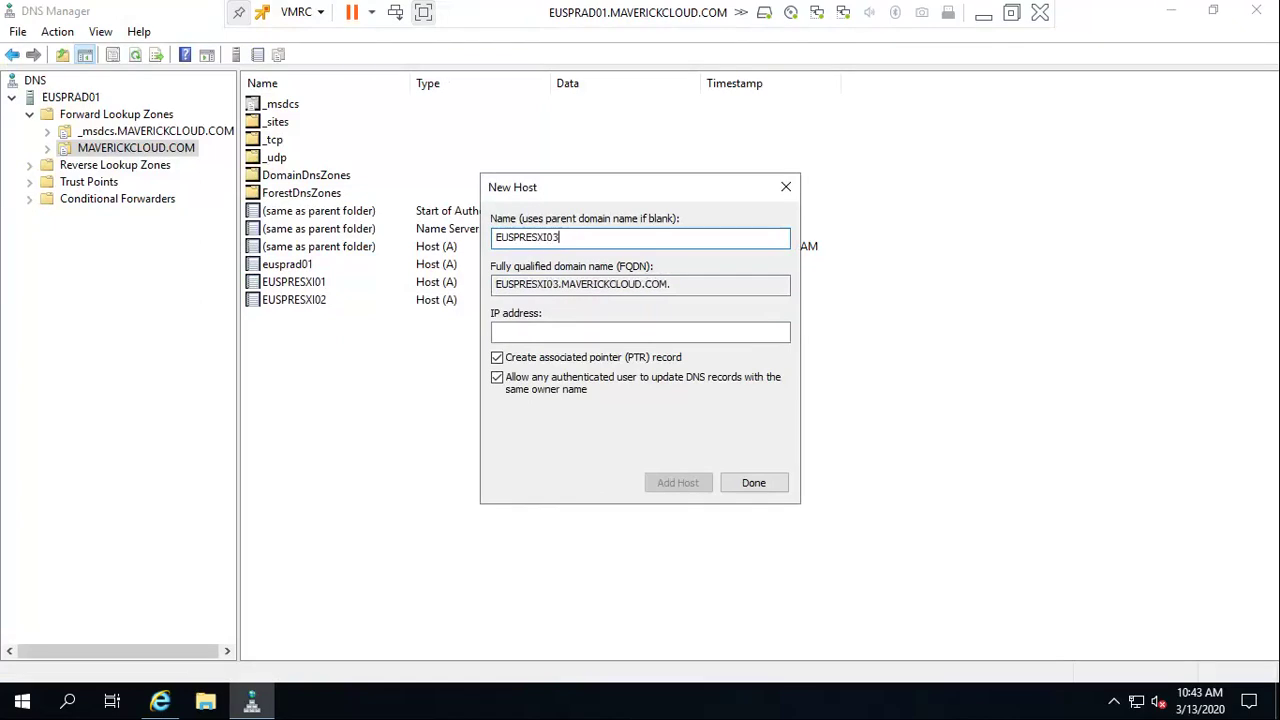
key(Tab)
text(192)
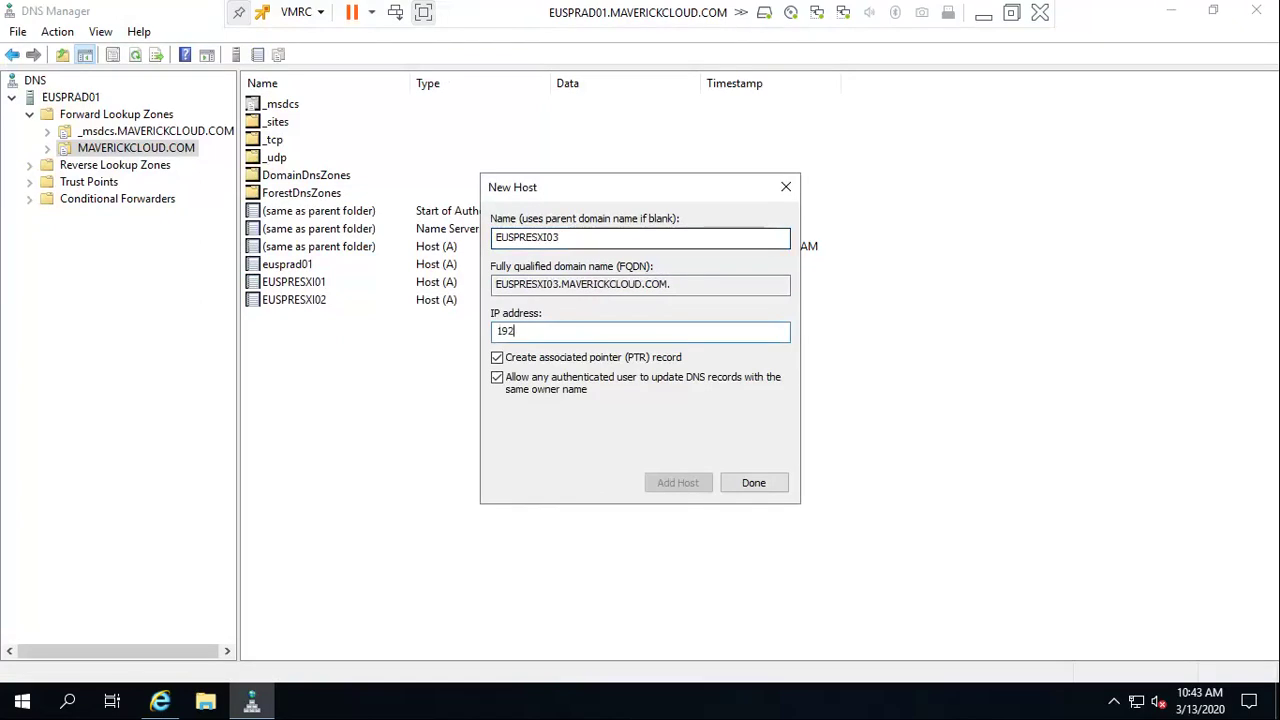
text(.168.30.)
text(13)
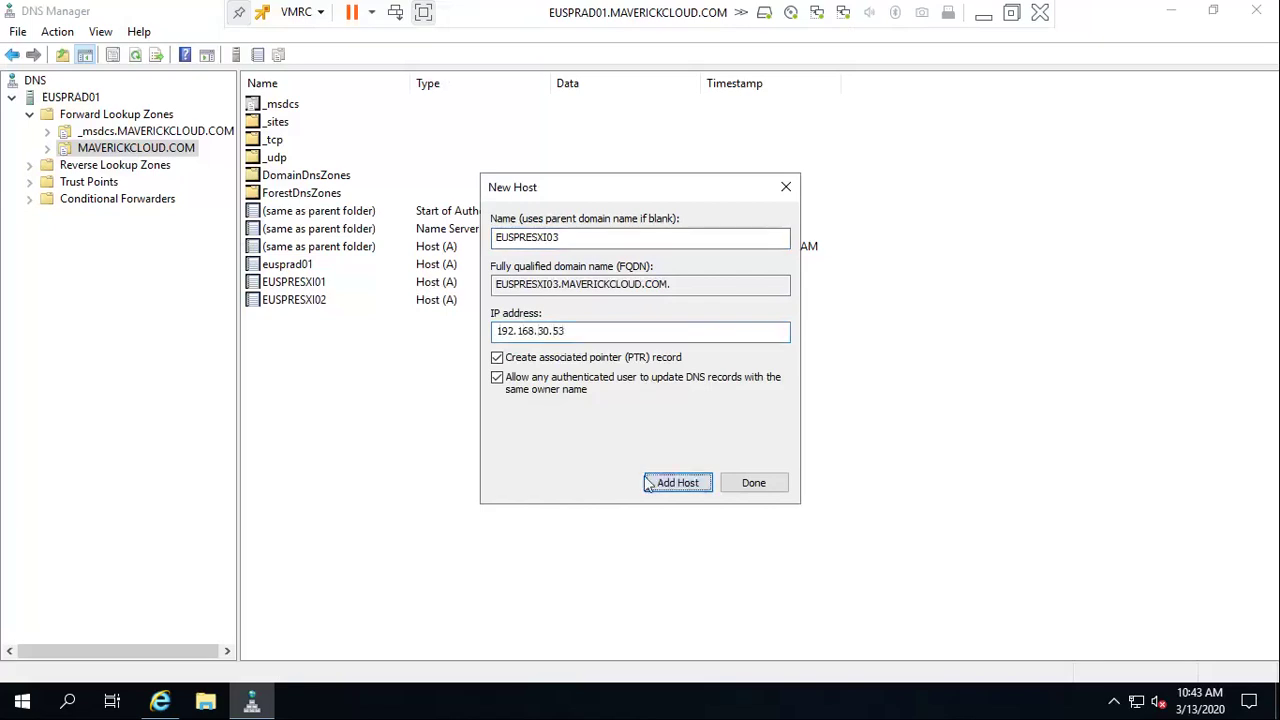
click(678, 483)
click(784, 420)
click(757, 487)
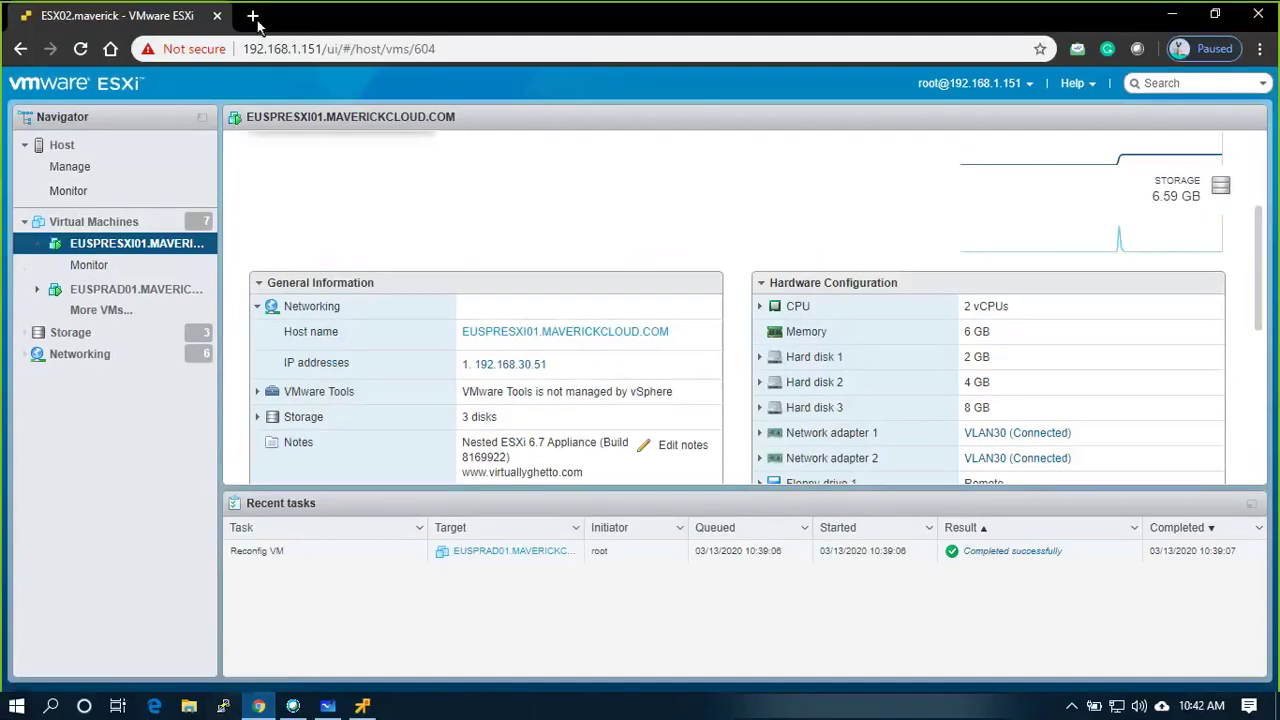
click(253, 16)
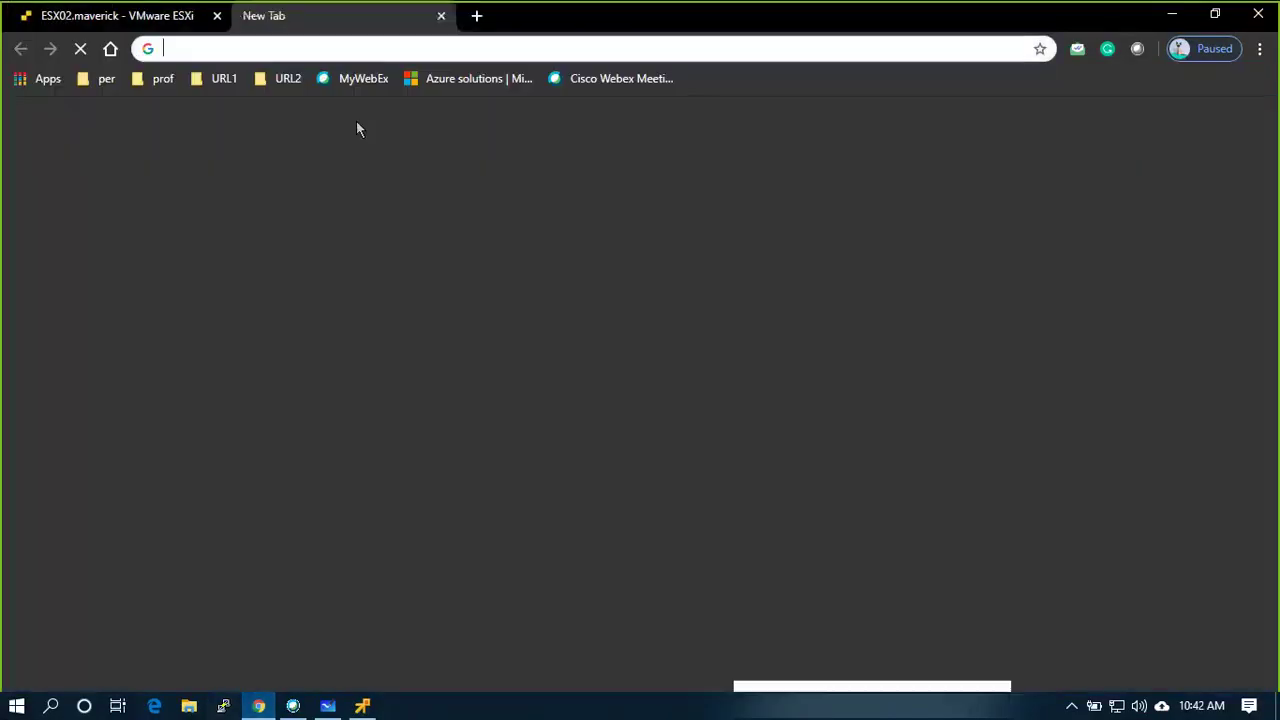
text(https:/)
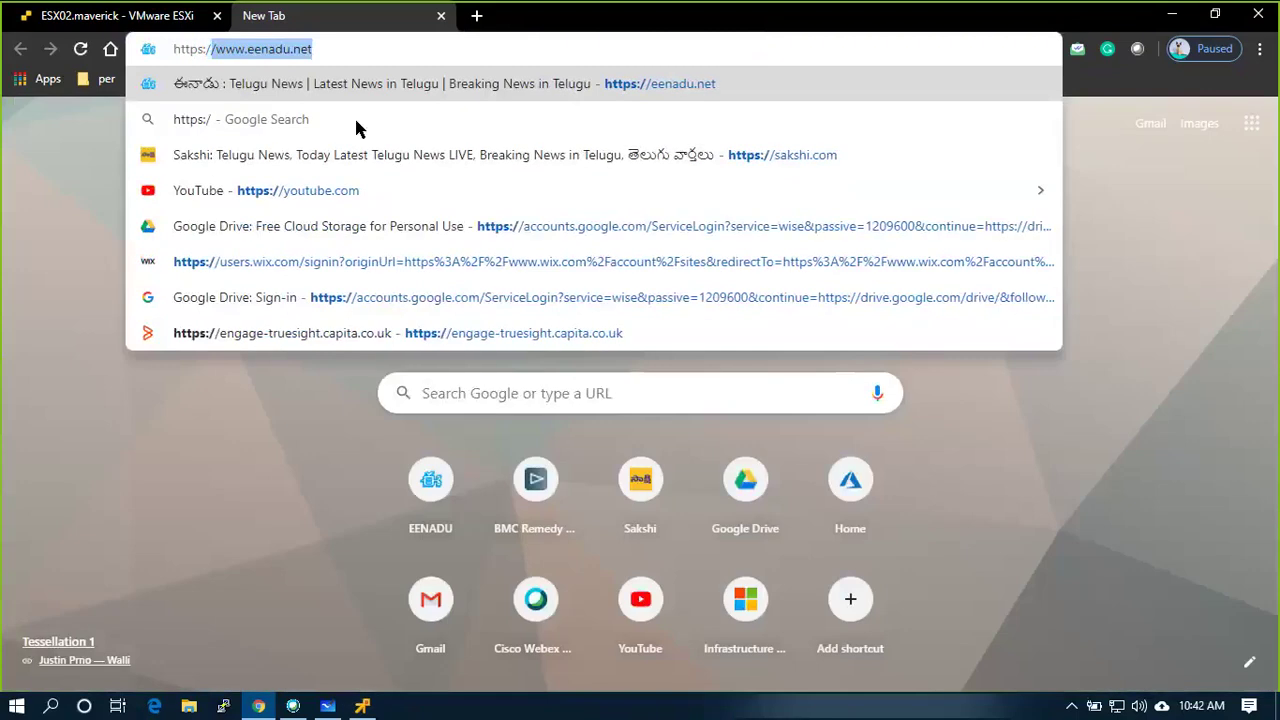
text(/ESU)
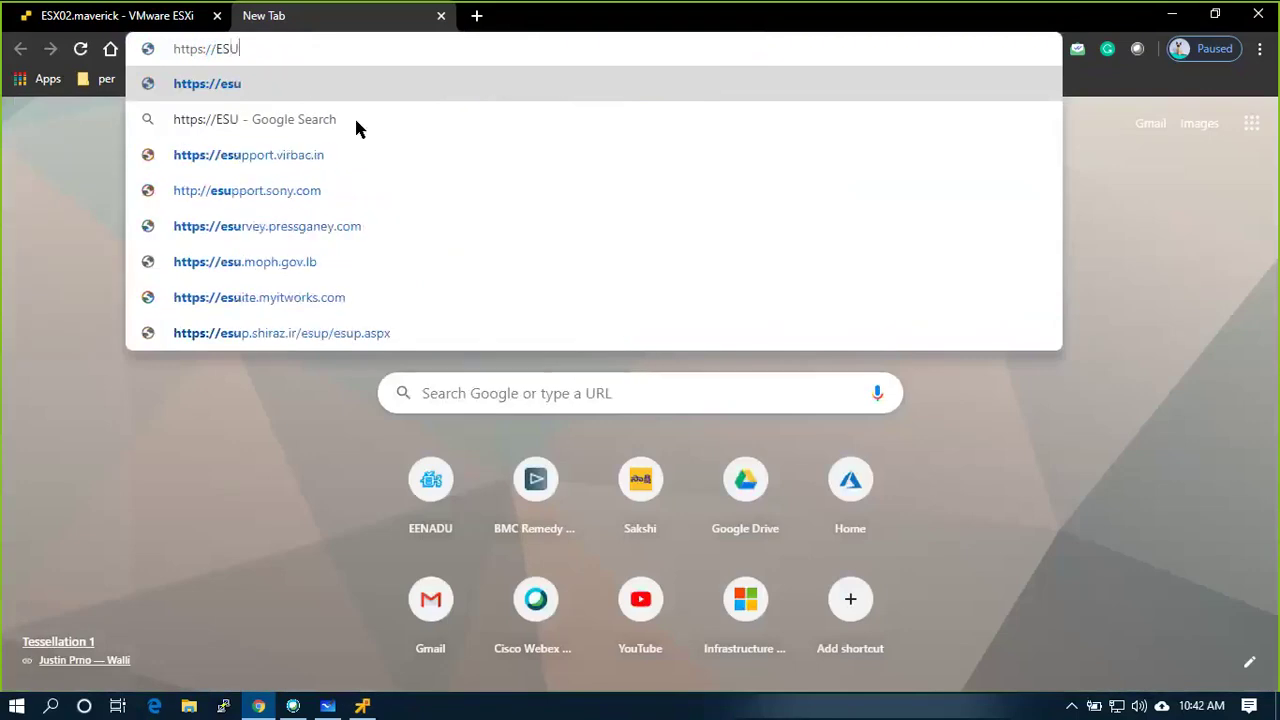
text(PRESXI01.)
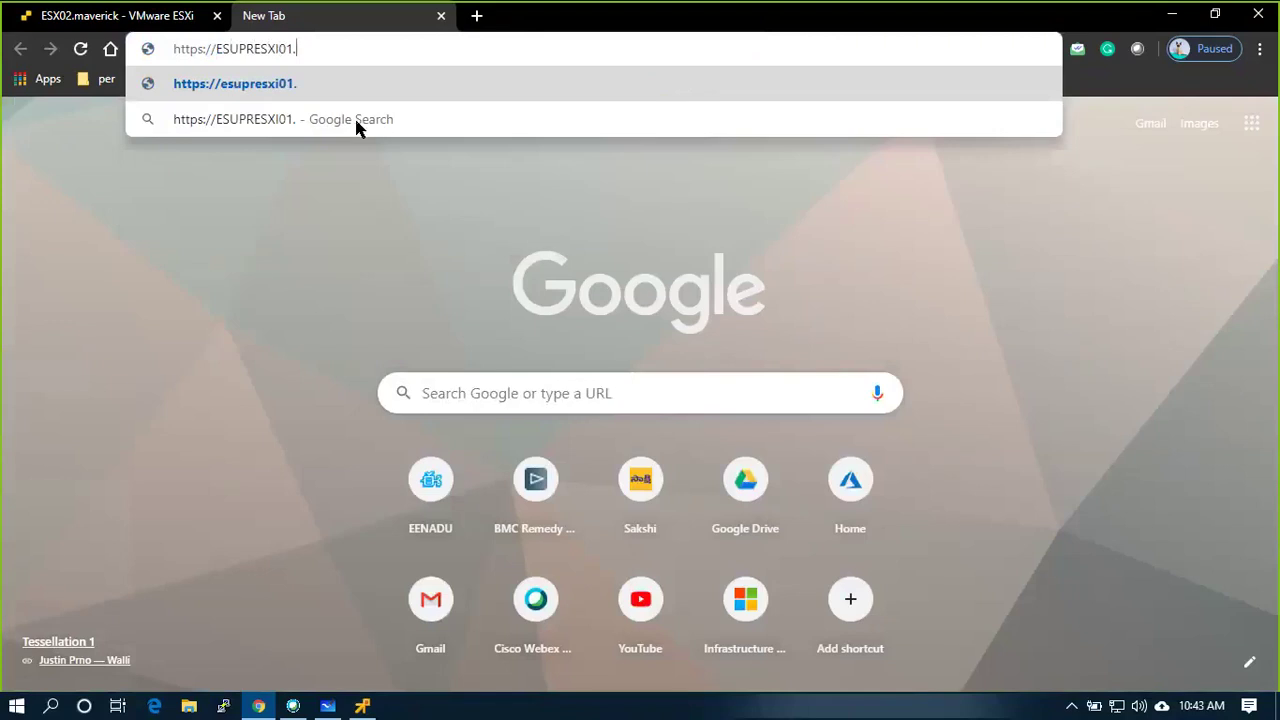
text(MAVERICKCL)
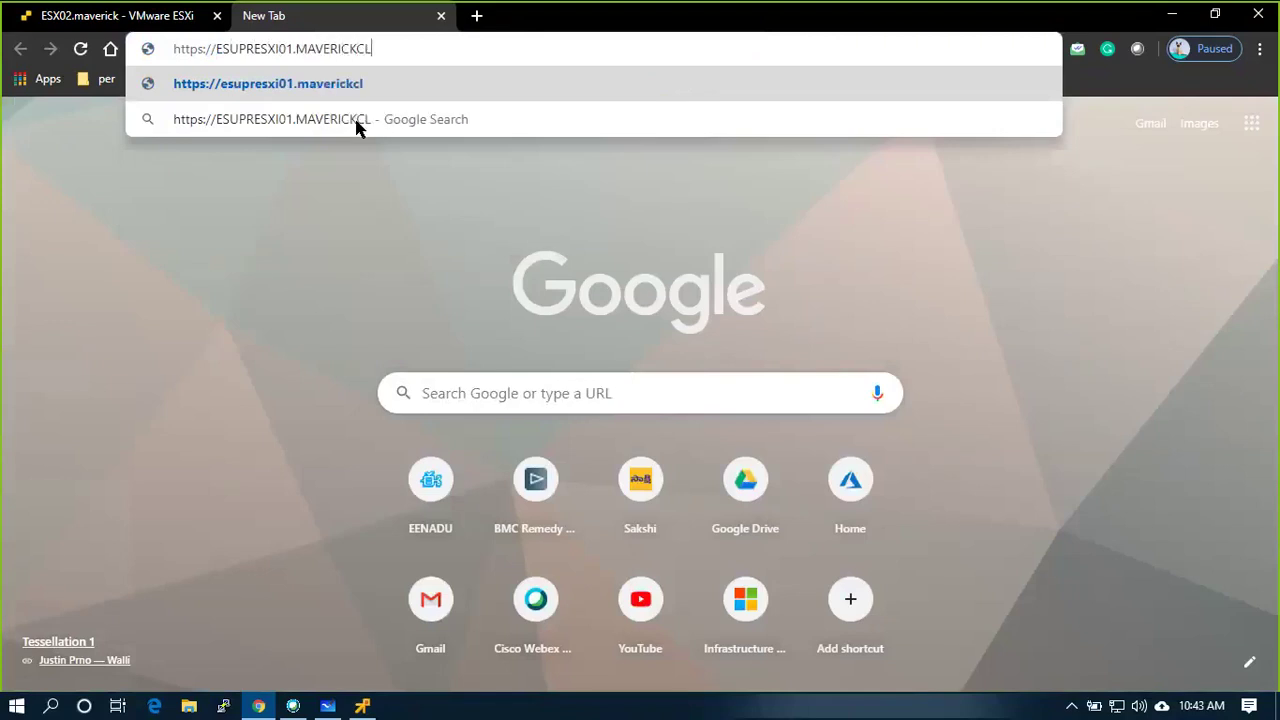
text(OUD.COM)
key(Return)
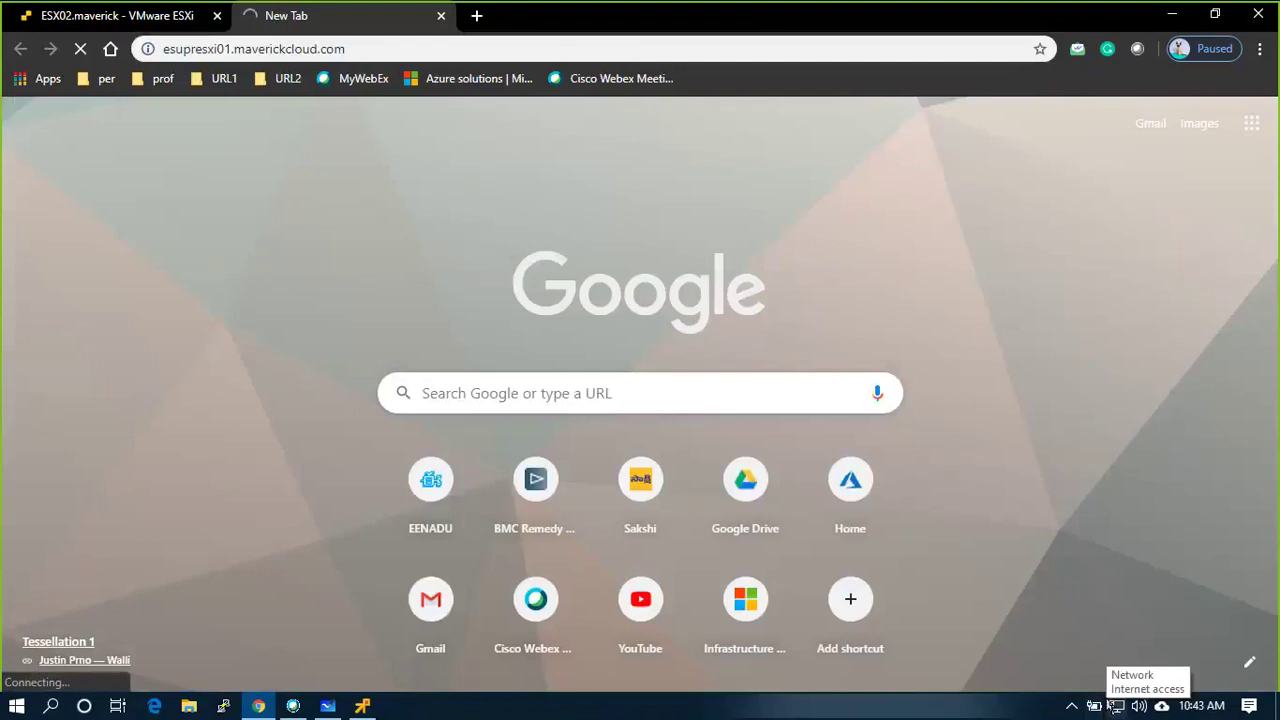
key(alt+Tab)
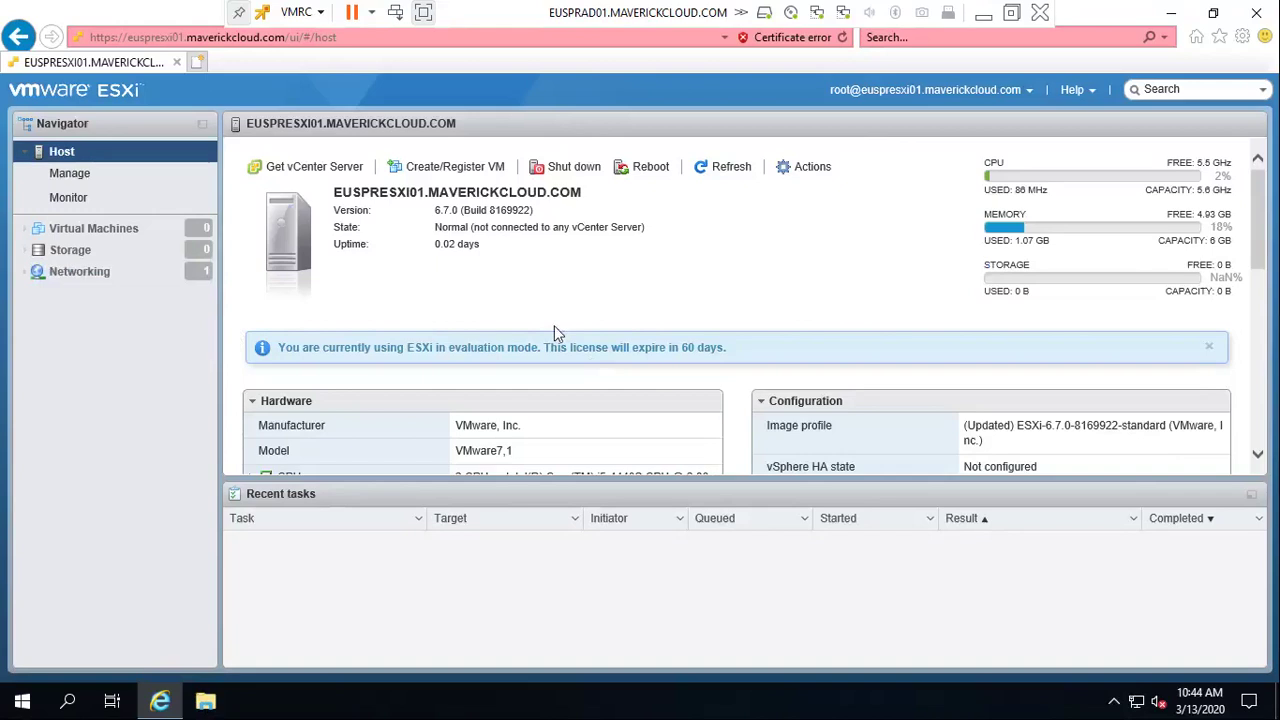
Open File Explorer at This PC to show Local Disk (C:) and DVD Drive (D:) VMware VCSA
click(211, 38)
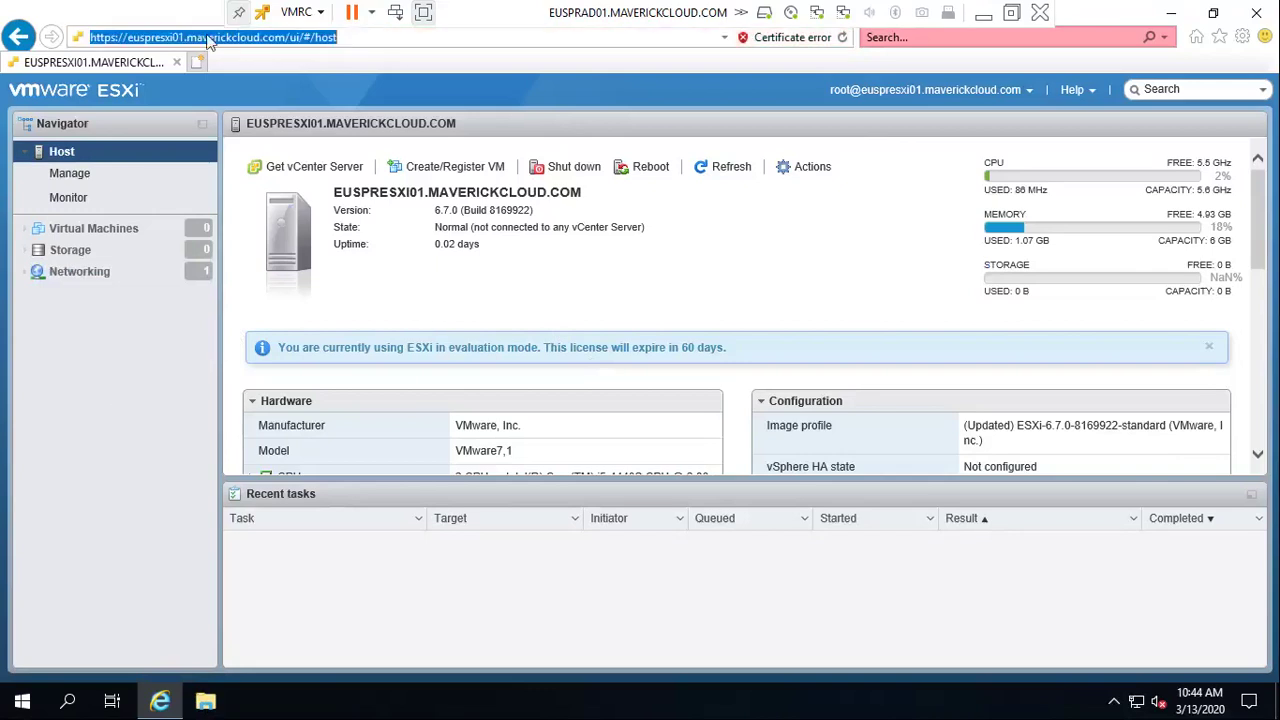
click(863, 456)
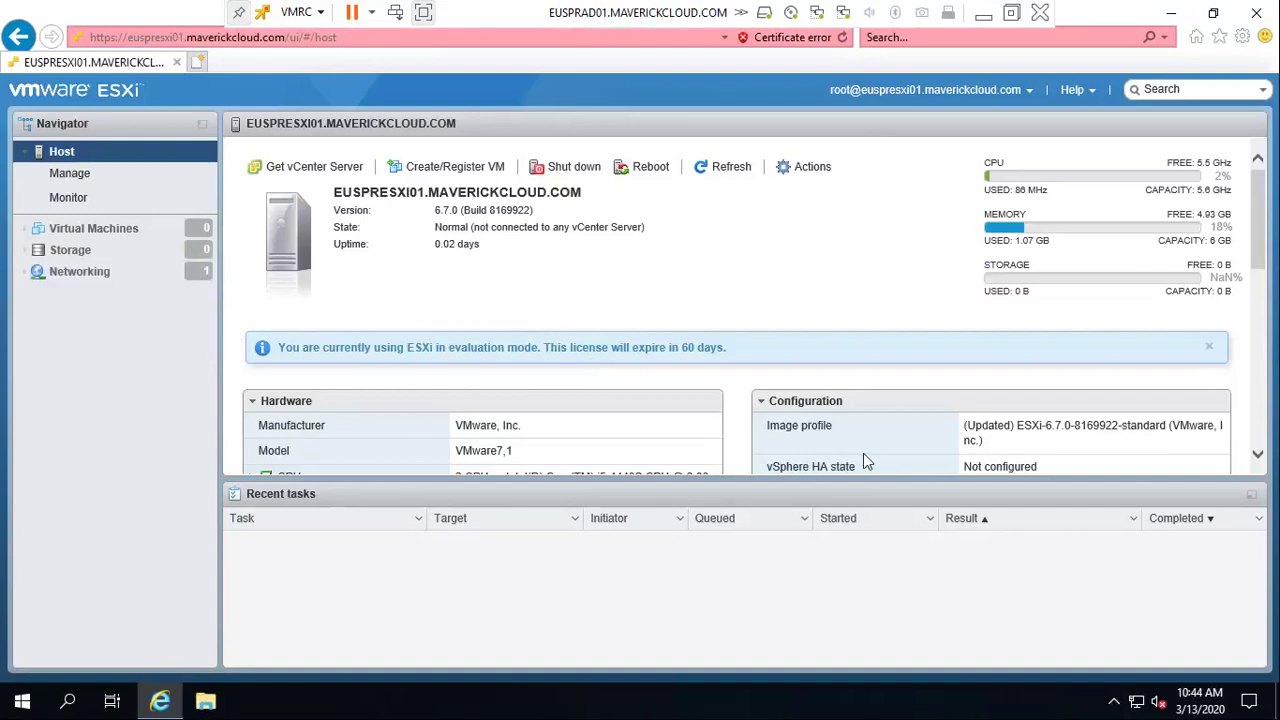
click(205, 702)
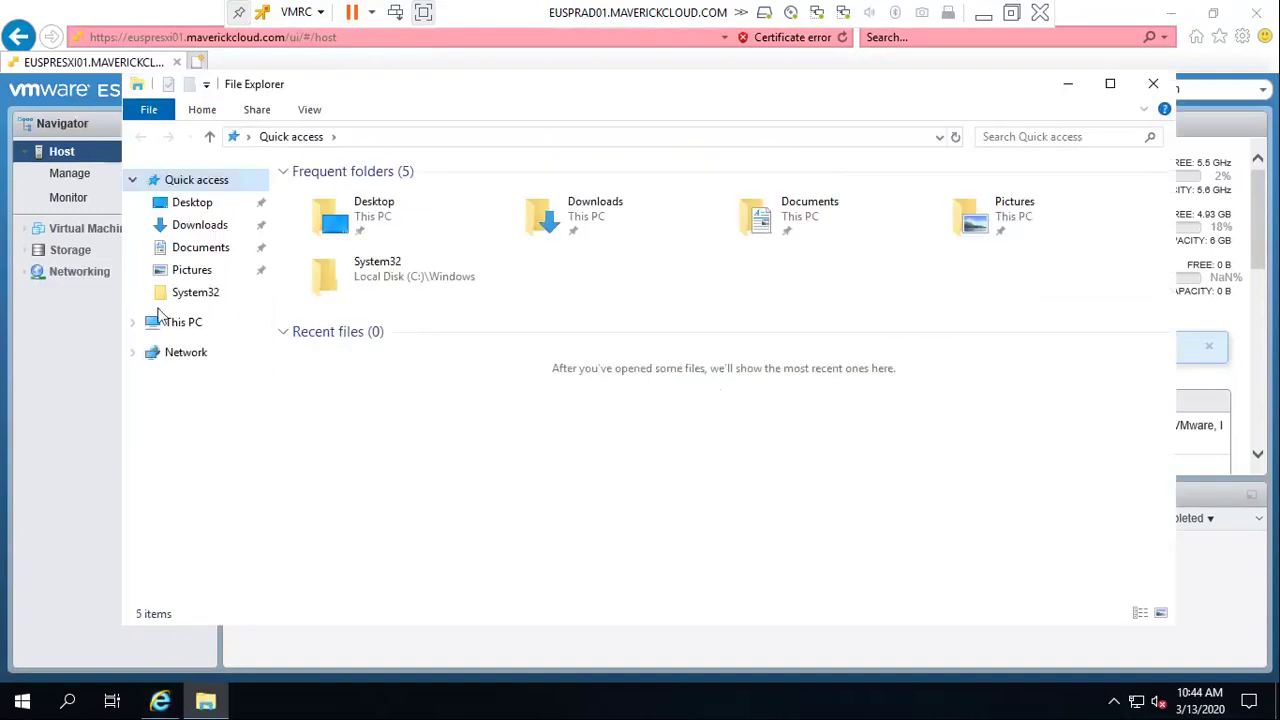
click(214, 321)
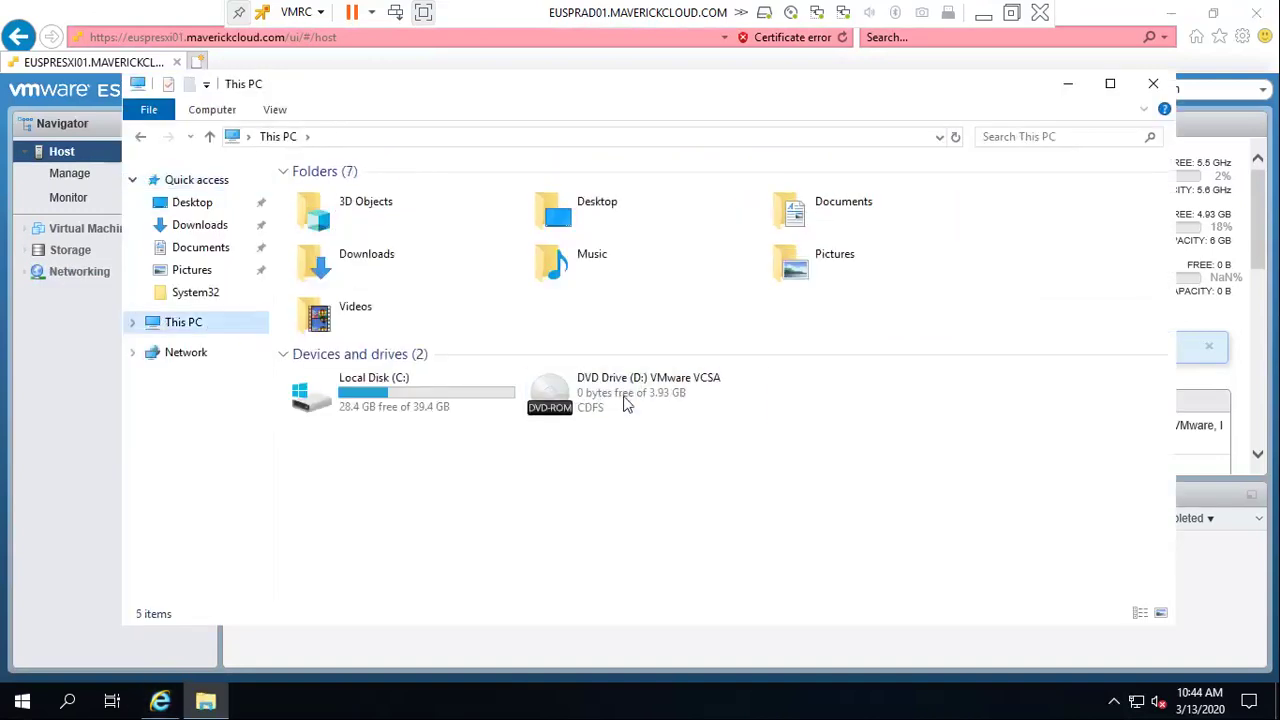